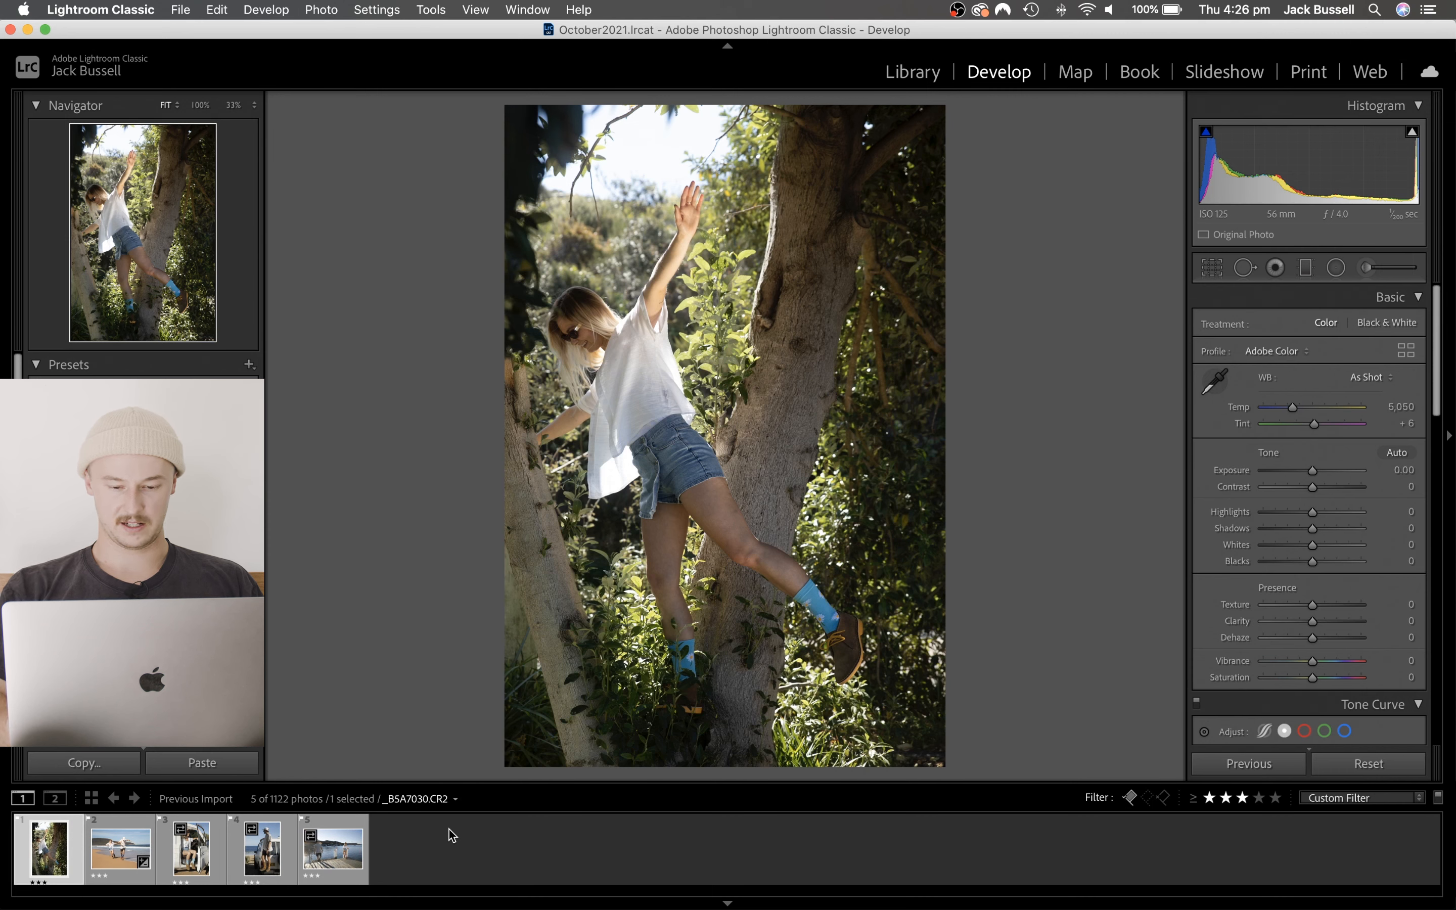
- Brighten the photo of the woman in the tree by setting Exposure to +0.25
key(XF86MonBrightnessUp)
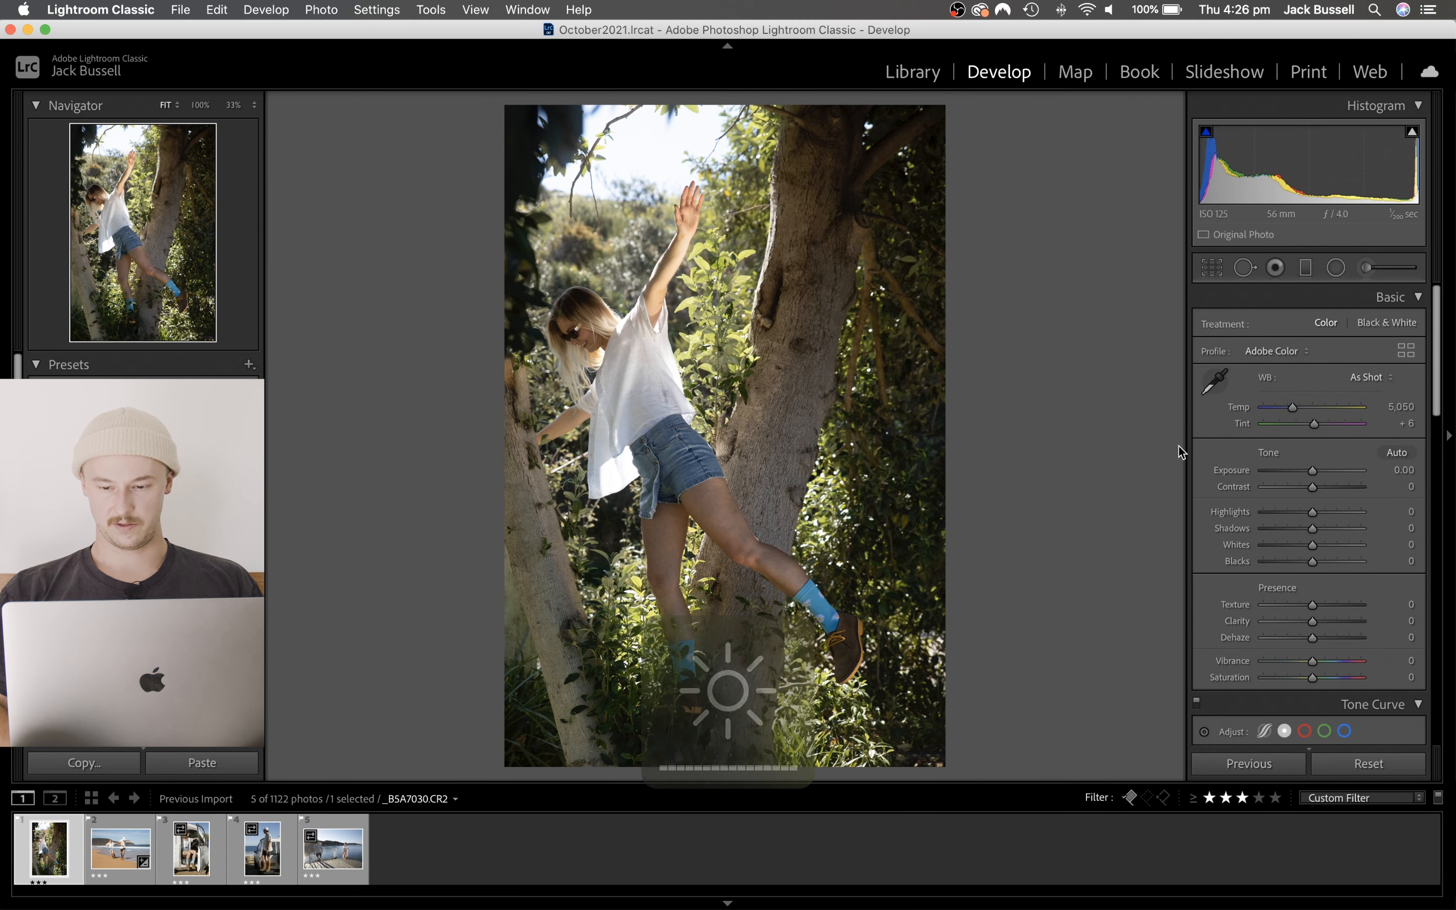
drag(1313, 473, 1317, 475)
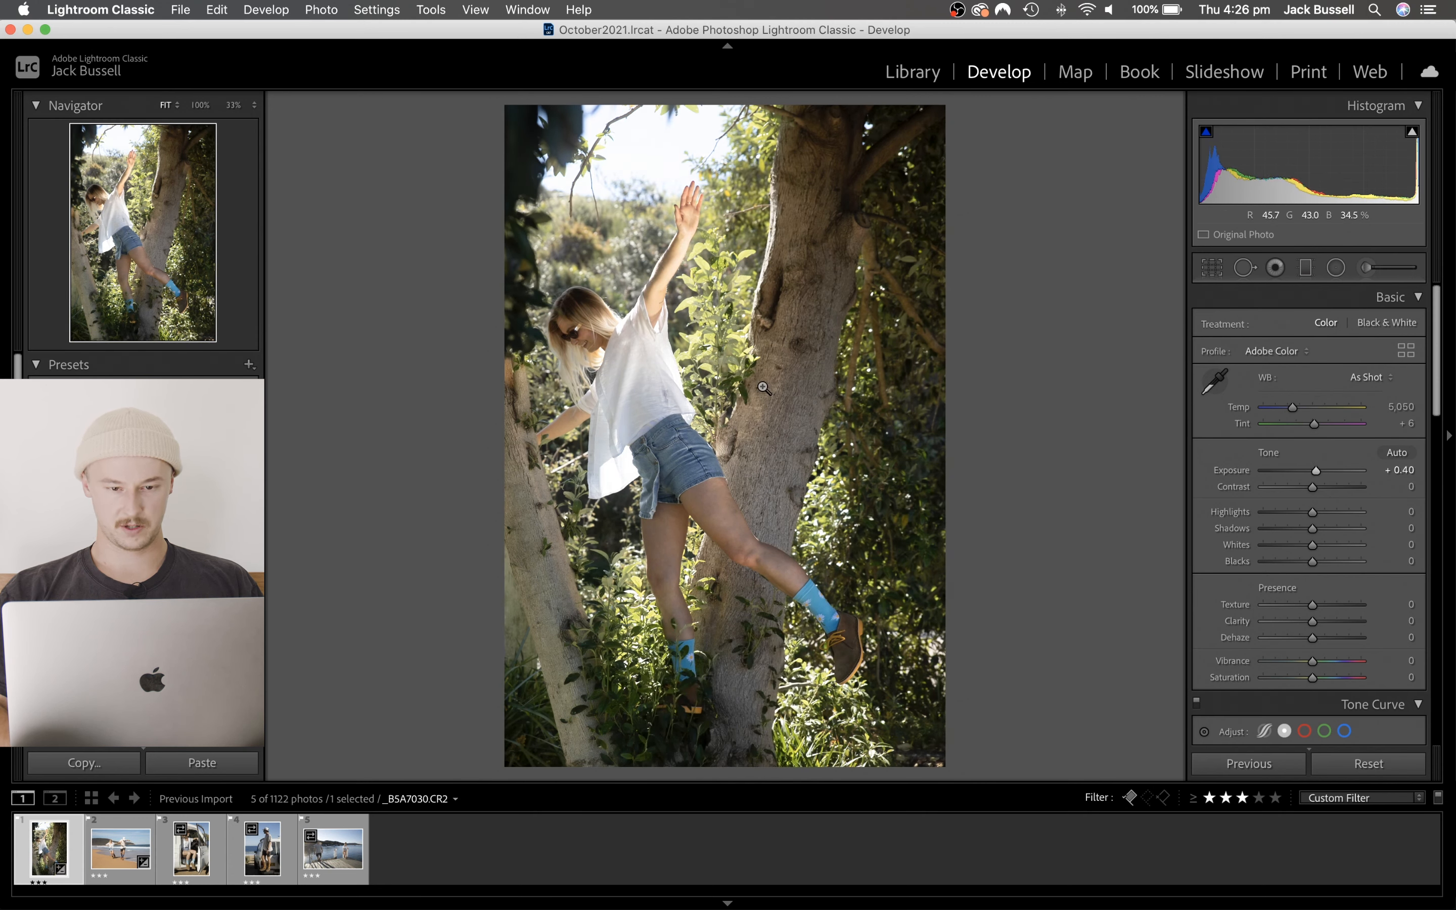
mouse_move(1313, 473)
mouse_down()
mouse_move(1298, 472)
mouse_move(1314, 479)
mouse_up()
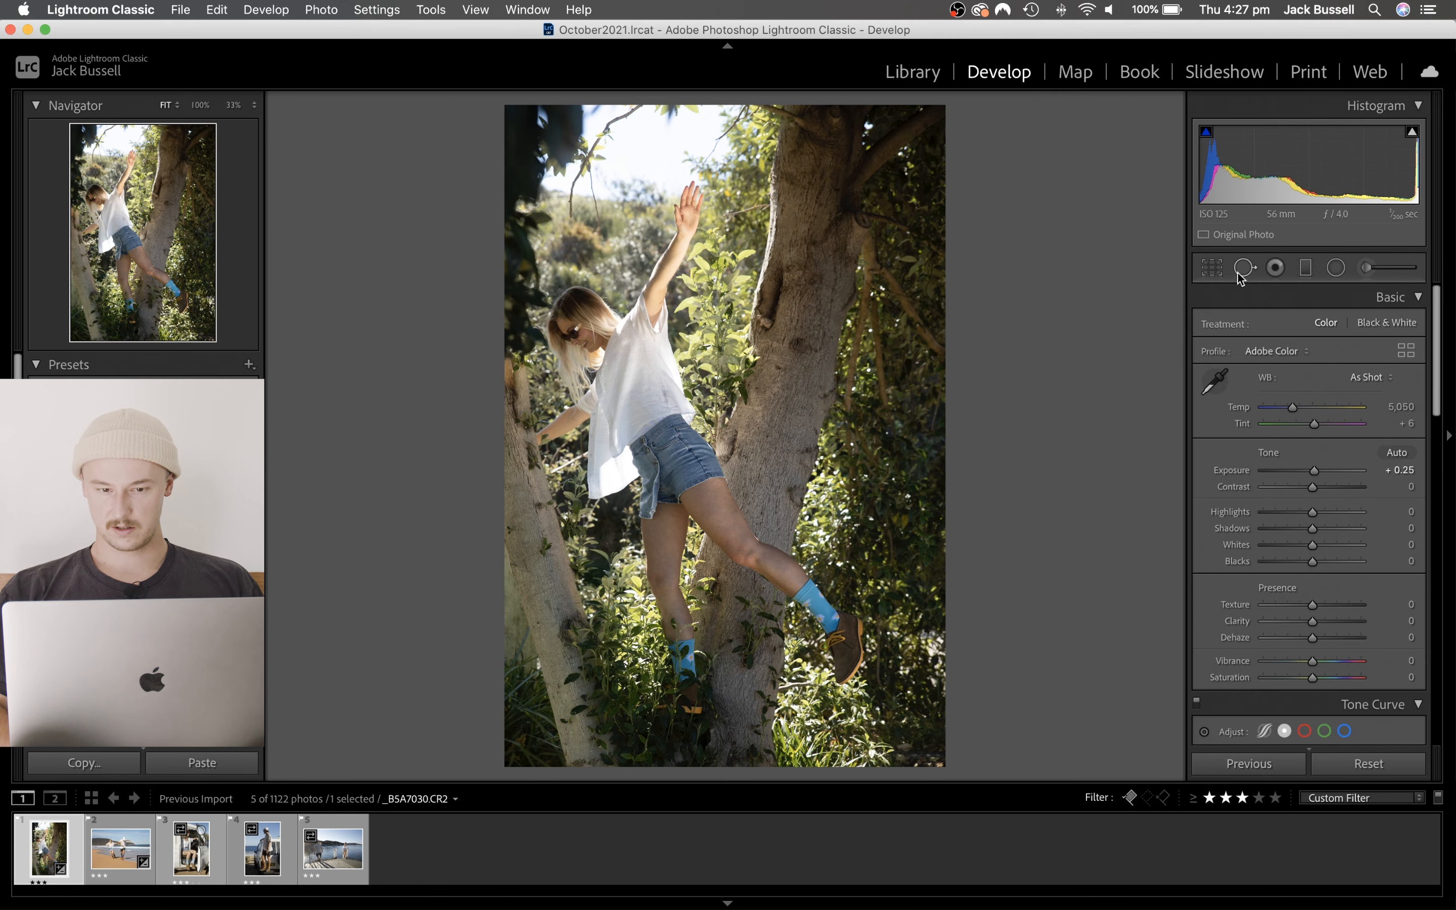
- Start a crop on the tree photo with the 8.5 x 11 aspect ratio
click(1212, 268)
click(1368, 332)
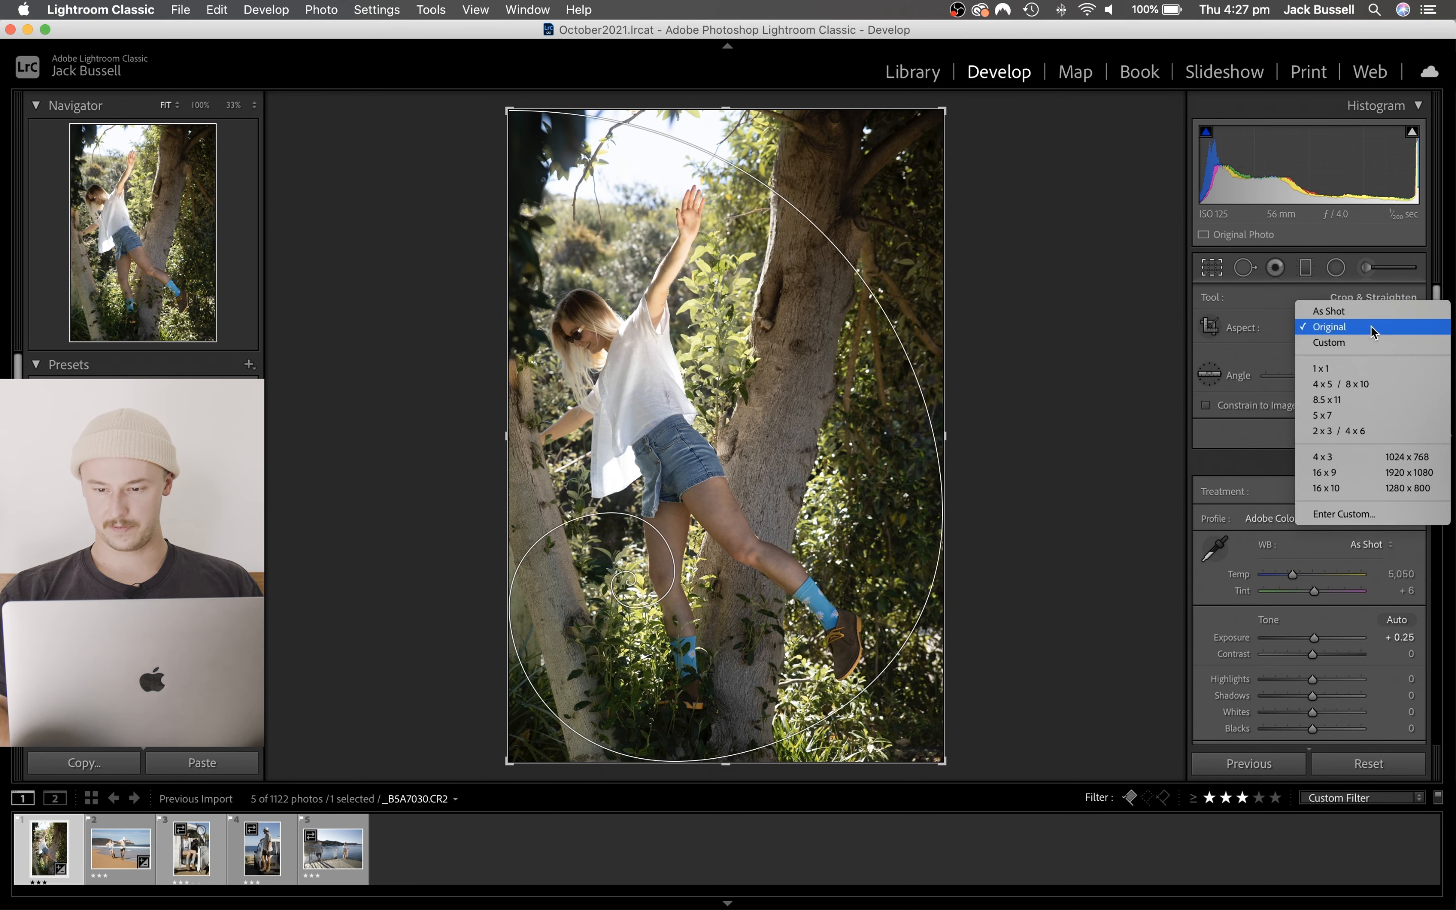
click(1338, 400)
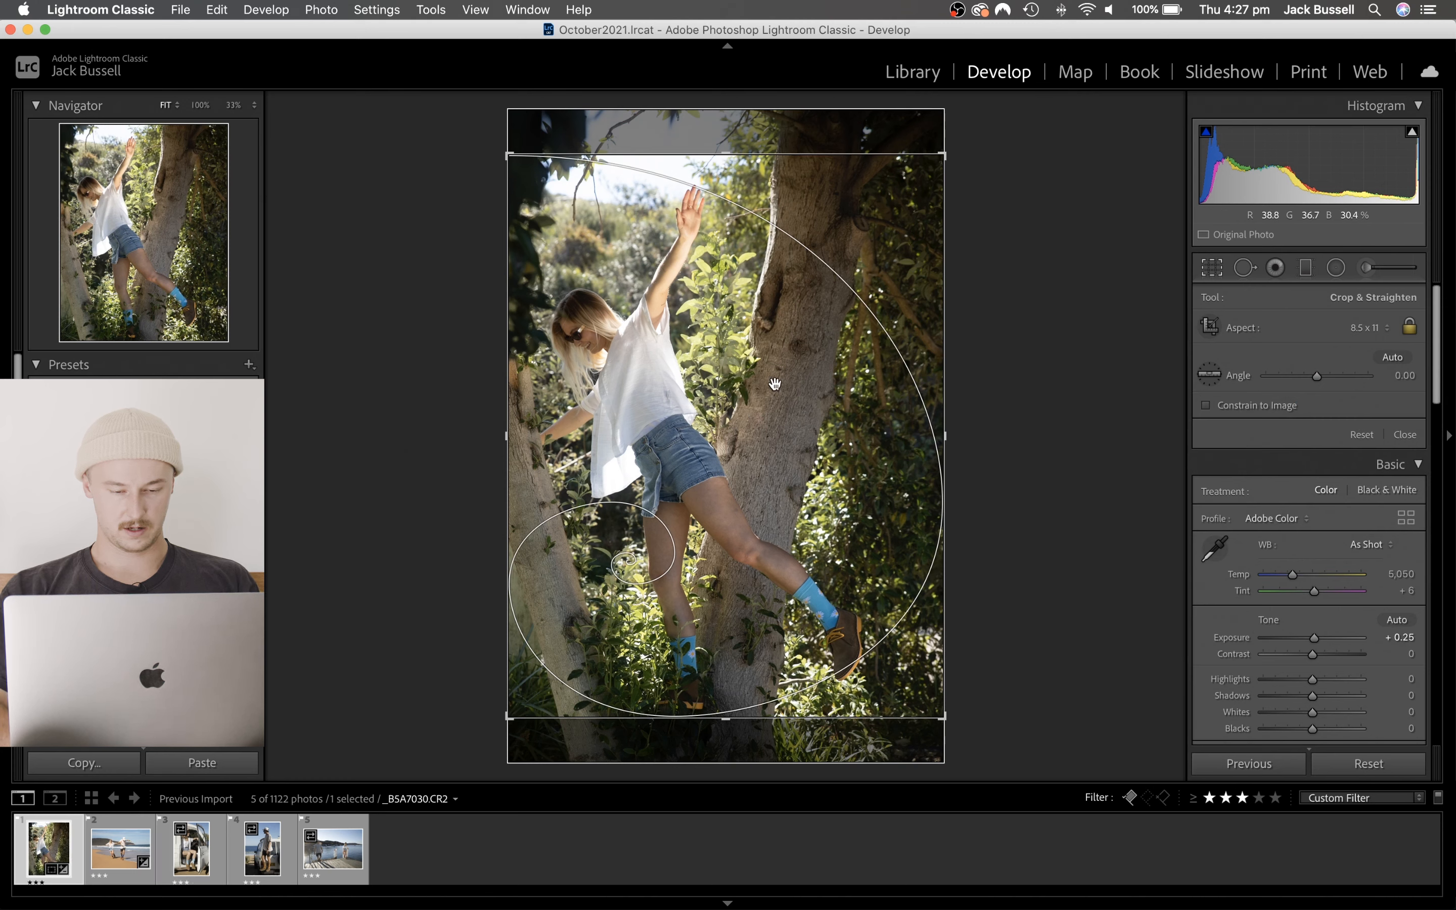
- Cycle through the crop guide overlays, including aspect ratios, diagonals and thirds, and return to the golden spiral
key(o)
key(o)
key(o)
key(o)
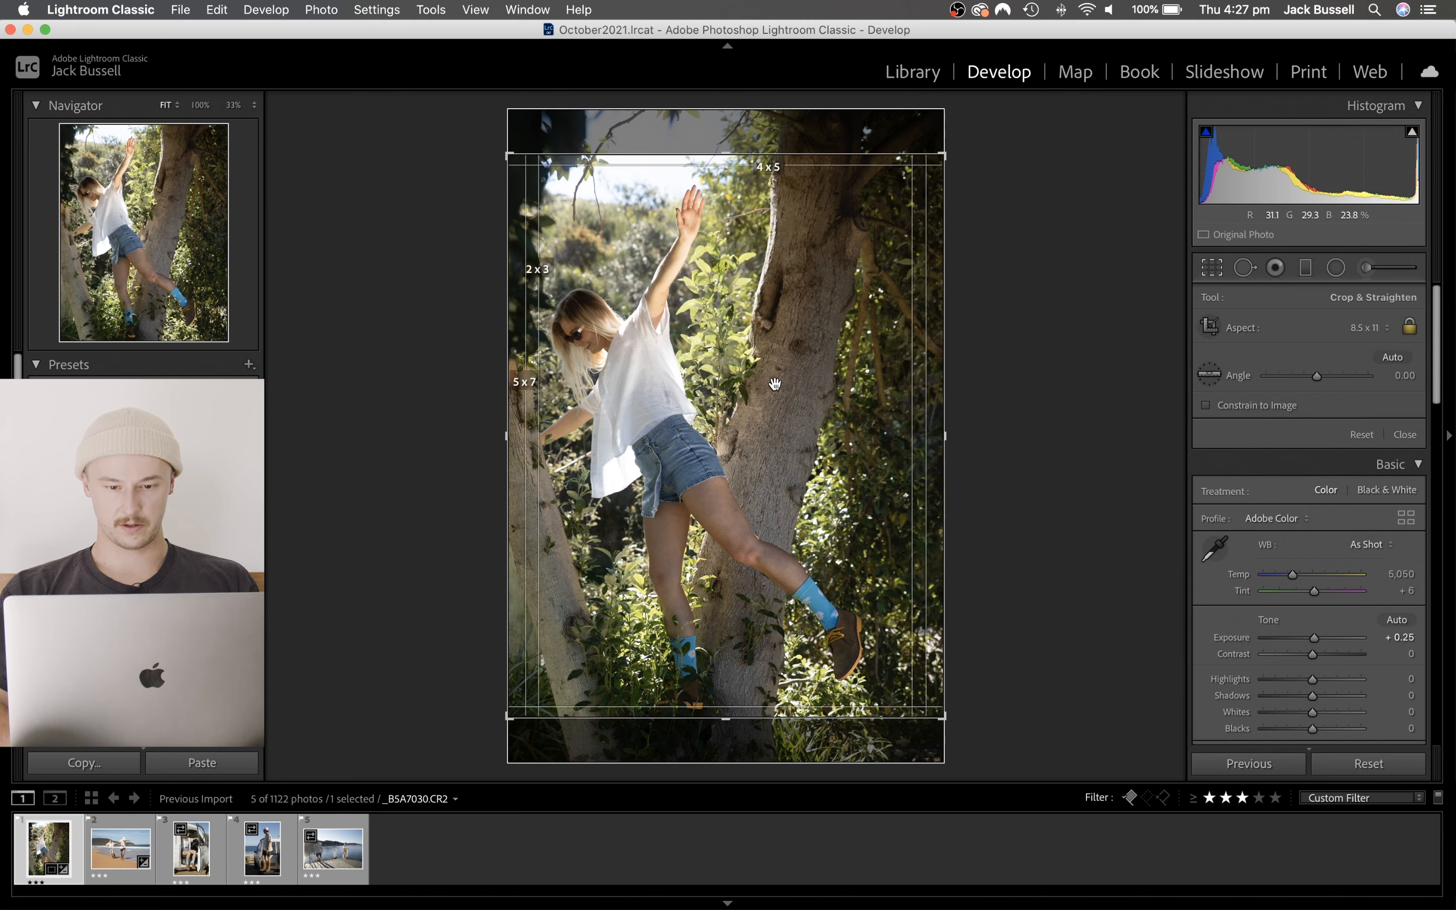
key(o)
key(o)
key(o)
key(o)
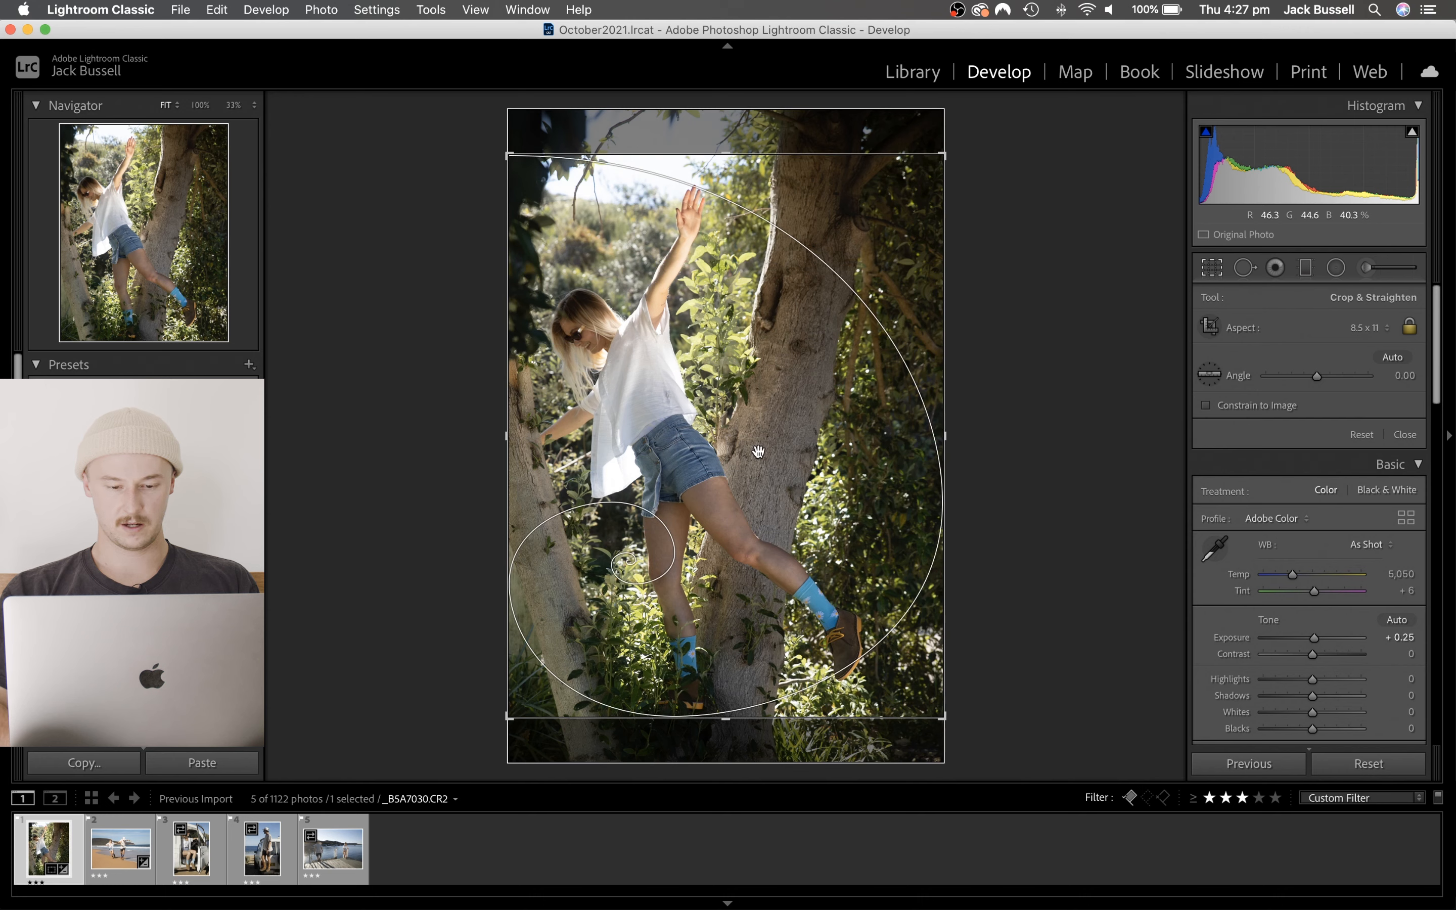
key(o)
key(o)
key(o)
key(o)
key(o)
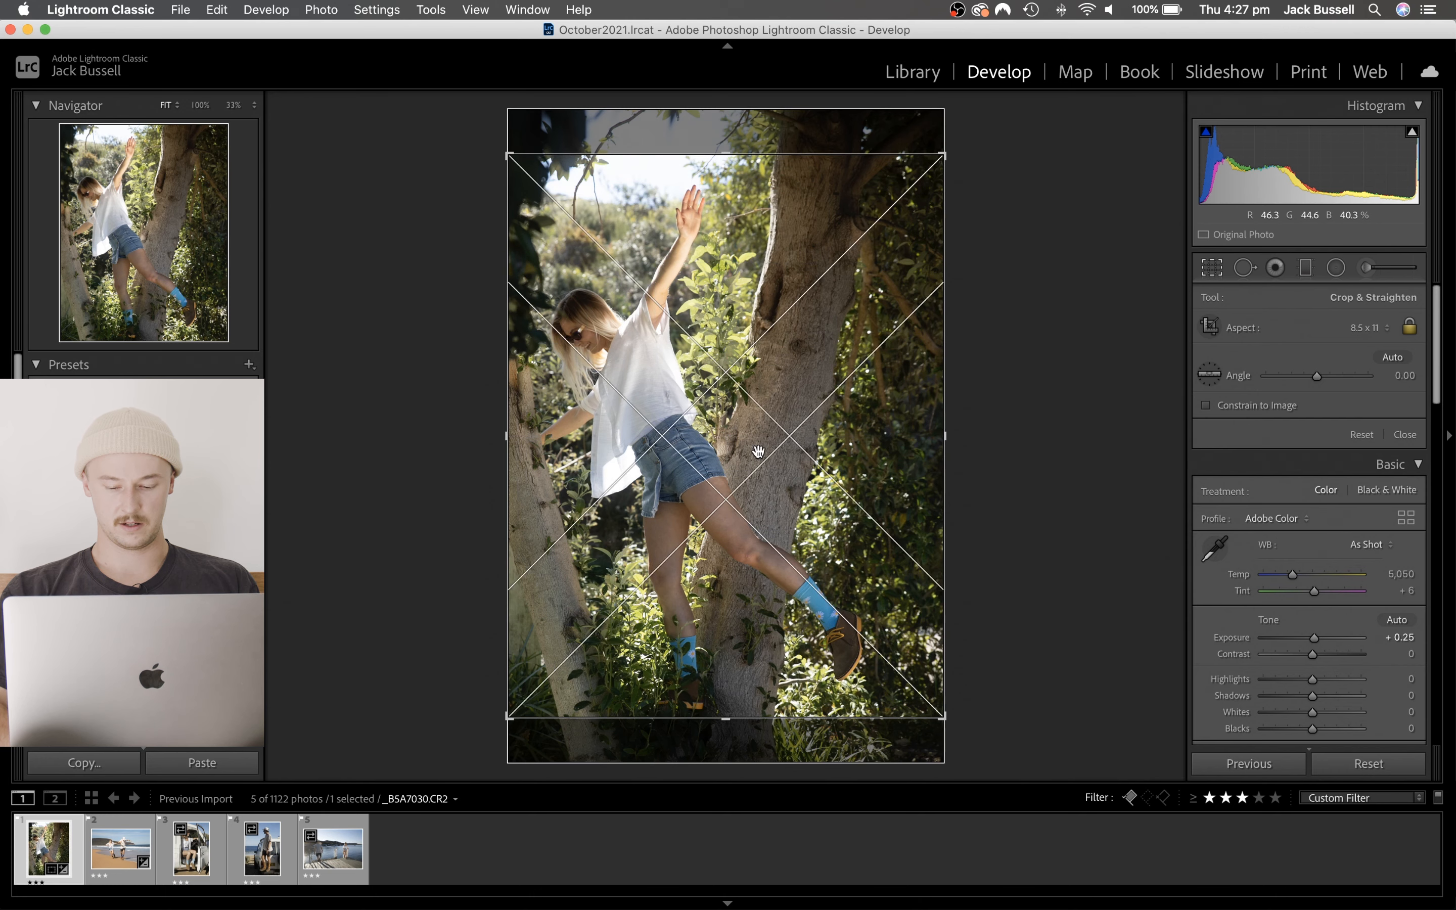
key(o)
key(o)
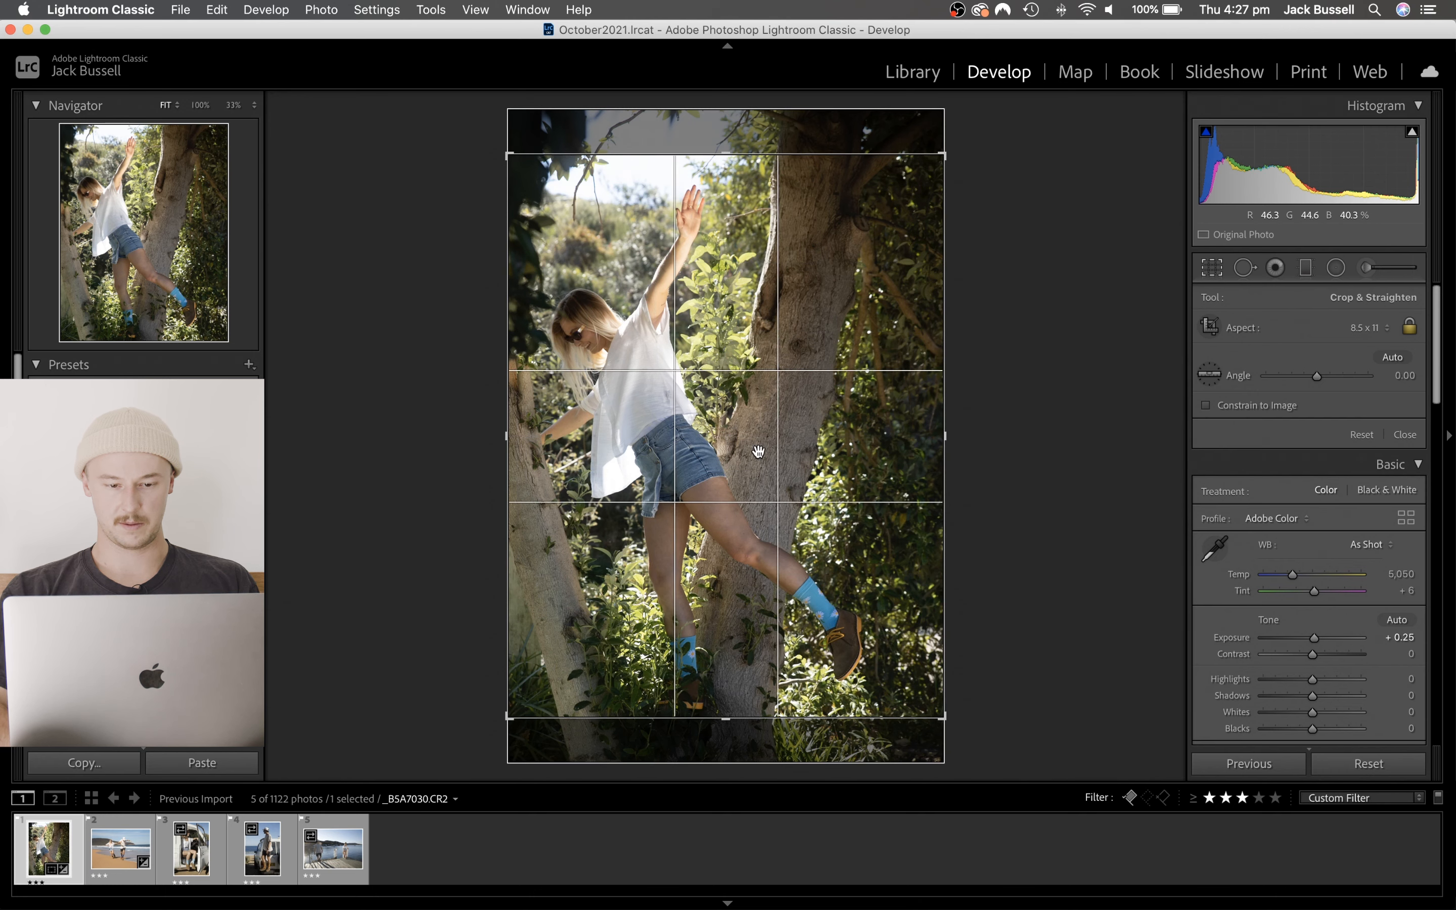
key(o)
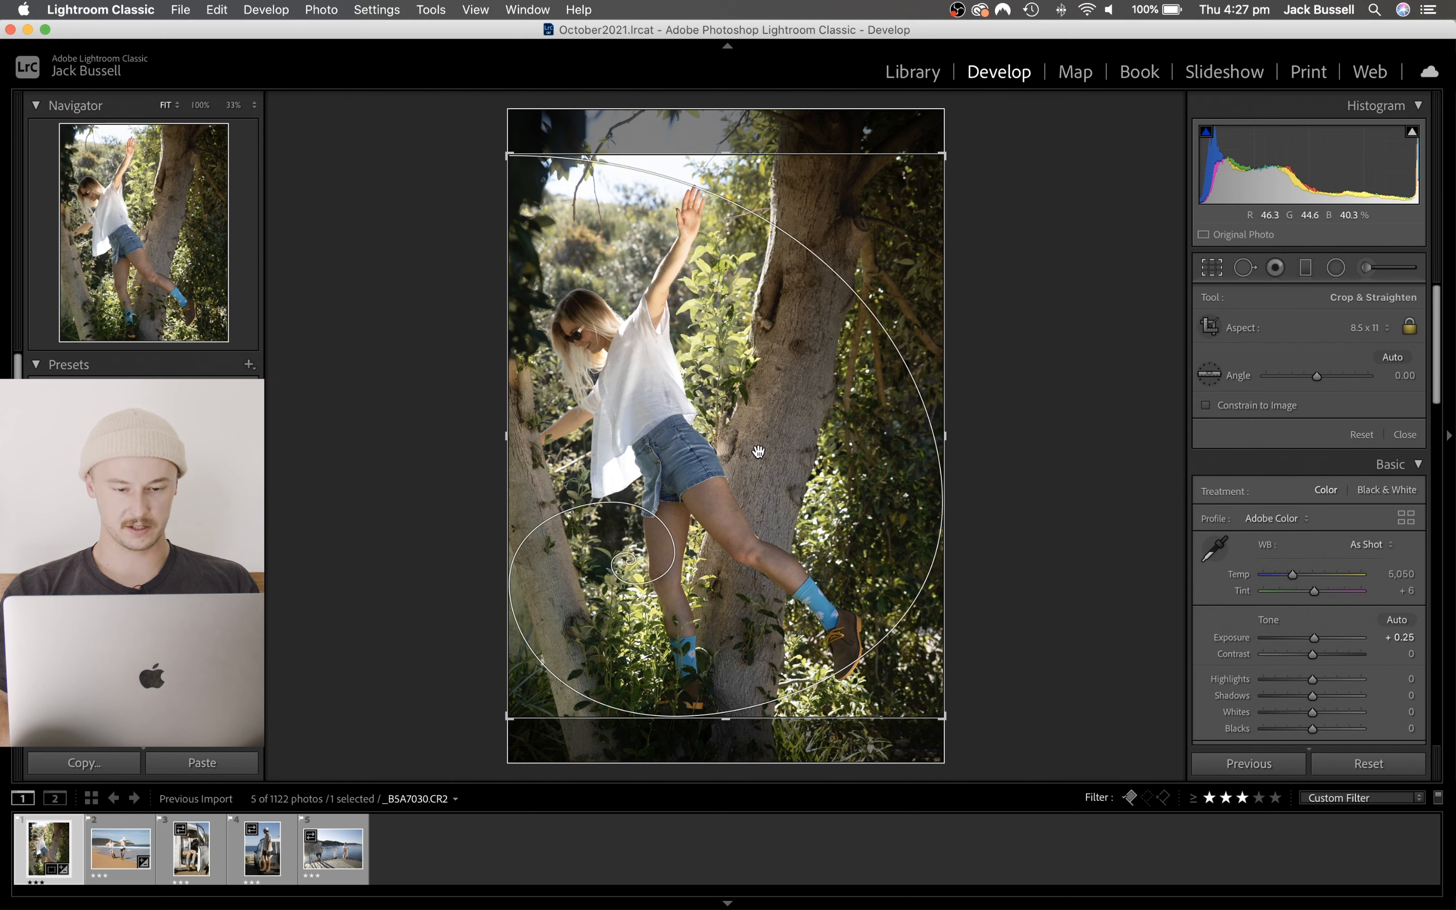
- Flip the golden spiral crop overlay through several orientations on the tree photo
key(shift+o)
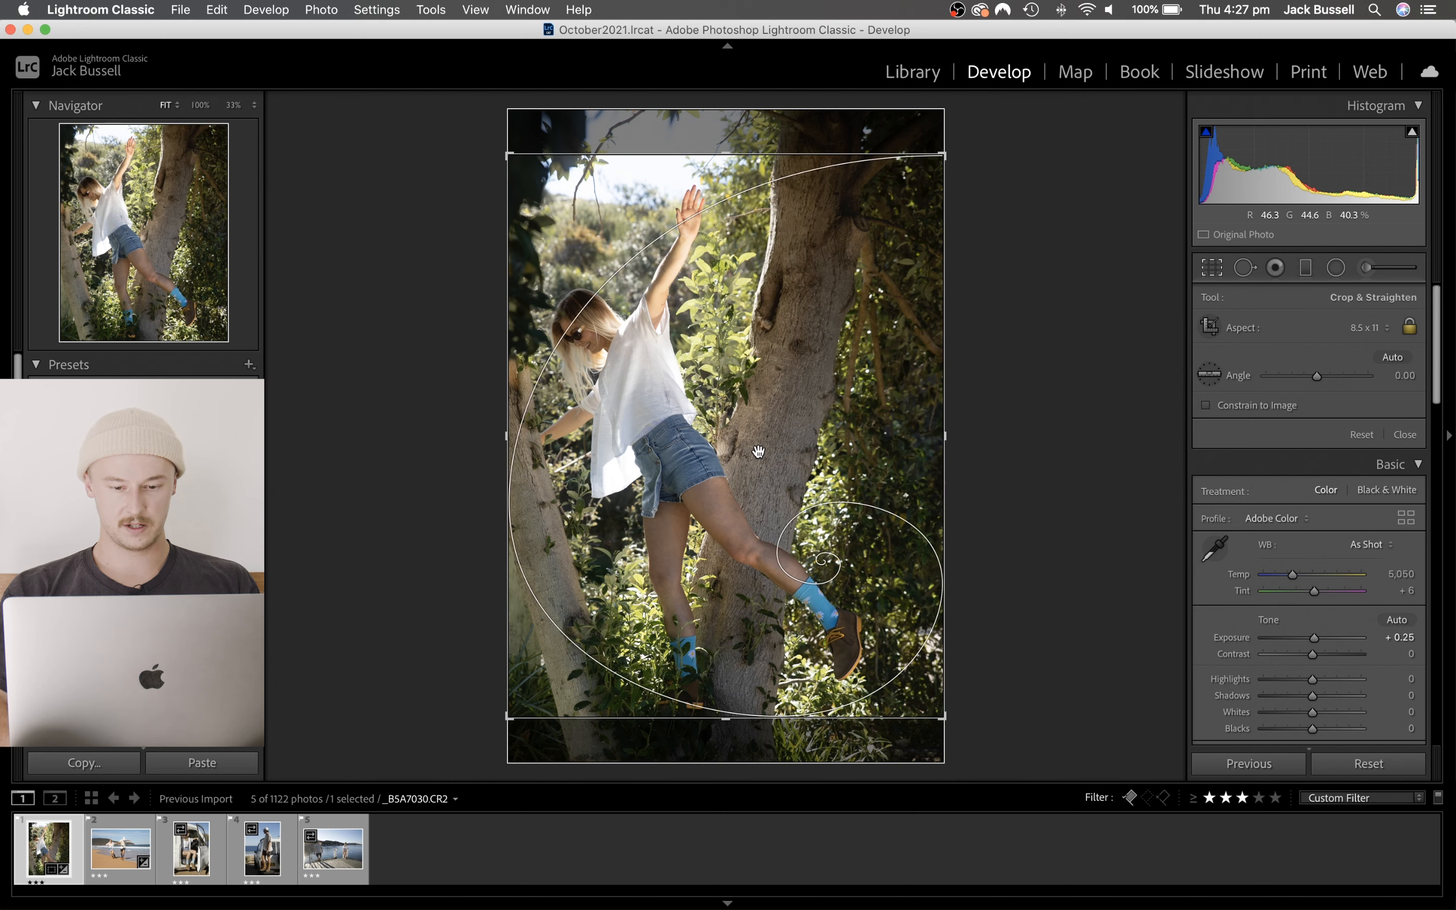
key(shift+o)
key(shift+o)
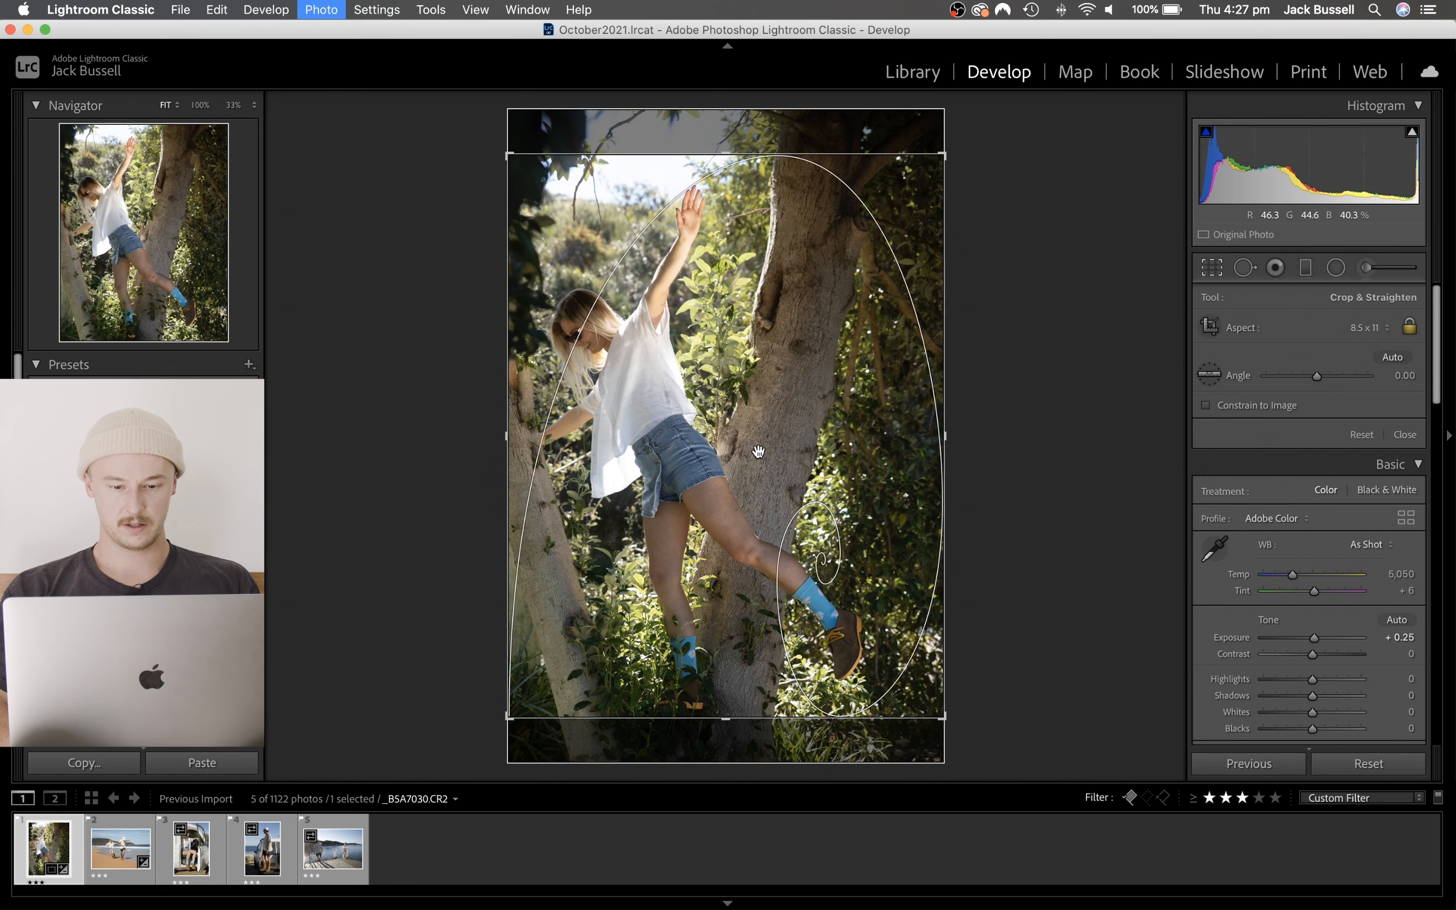
- Switch to the beach photo and cycle the golden spiral crop overlay through its orientations
key(Right)
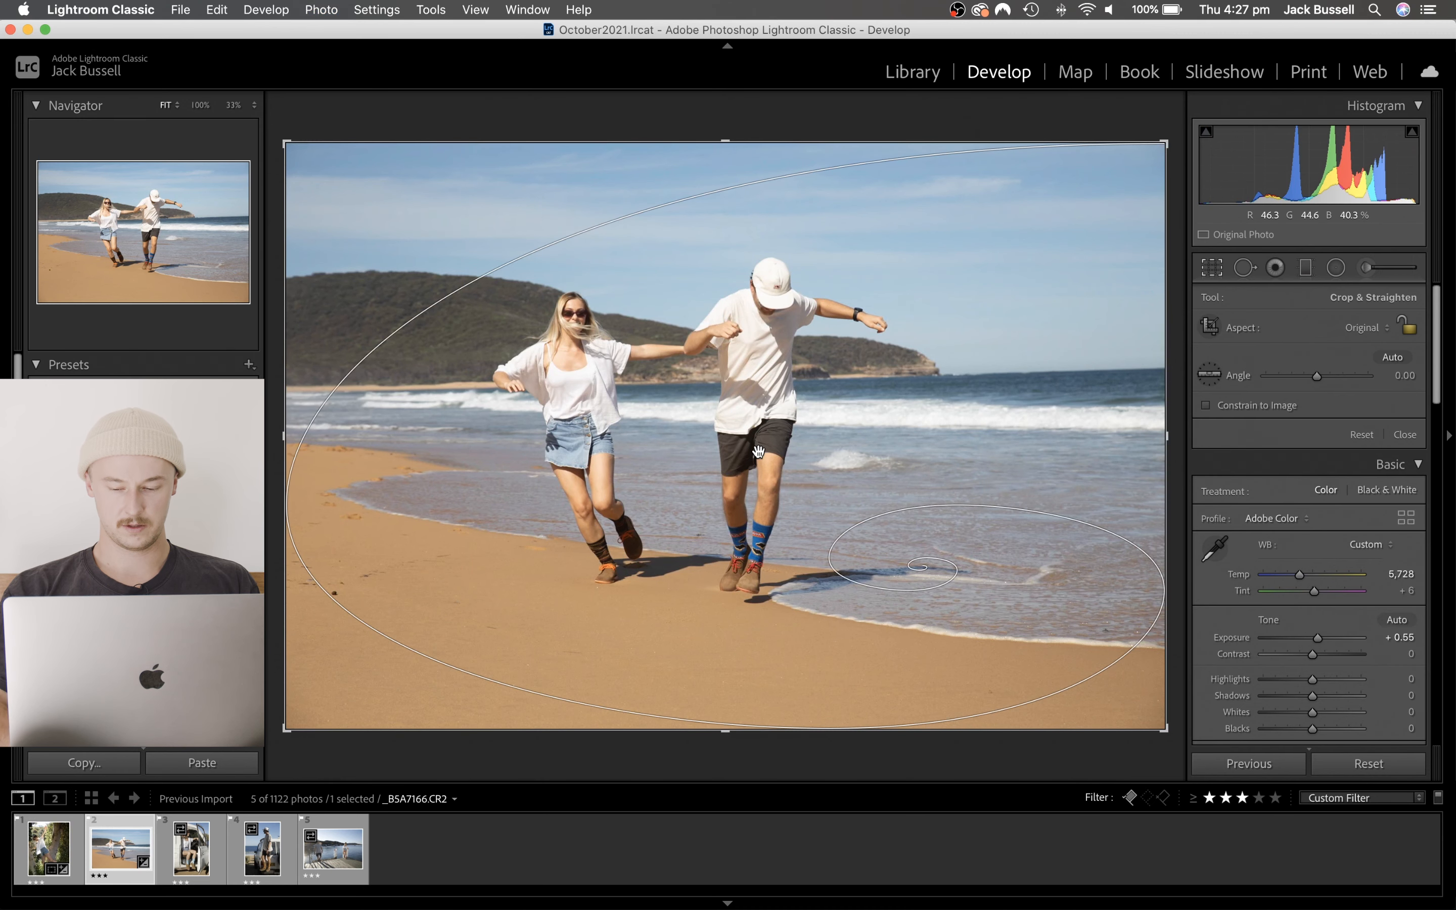
key(shift+o)
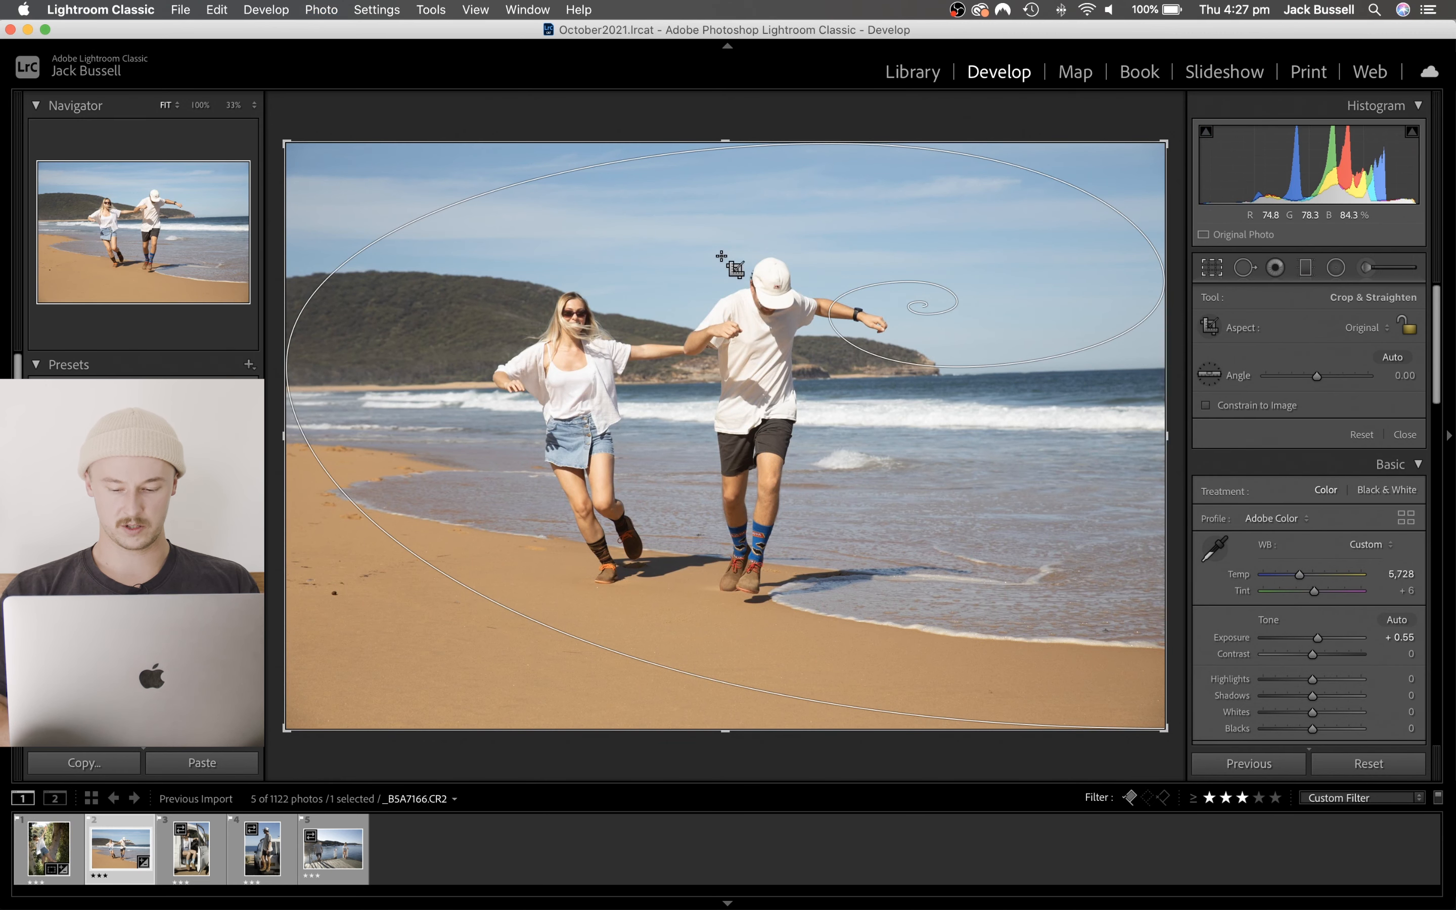
key(shift+o)
key(shift+o)
key(shift+o)
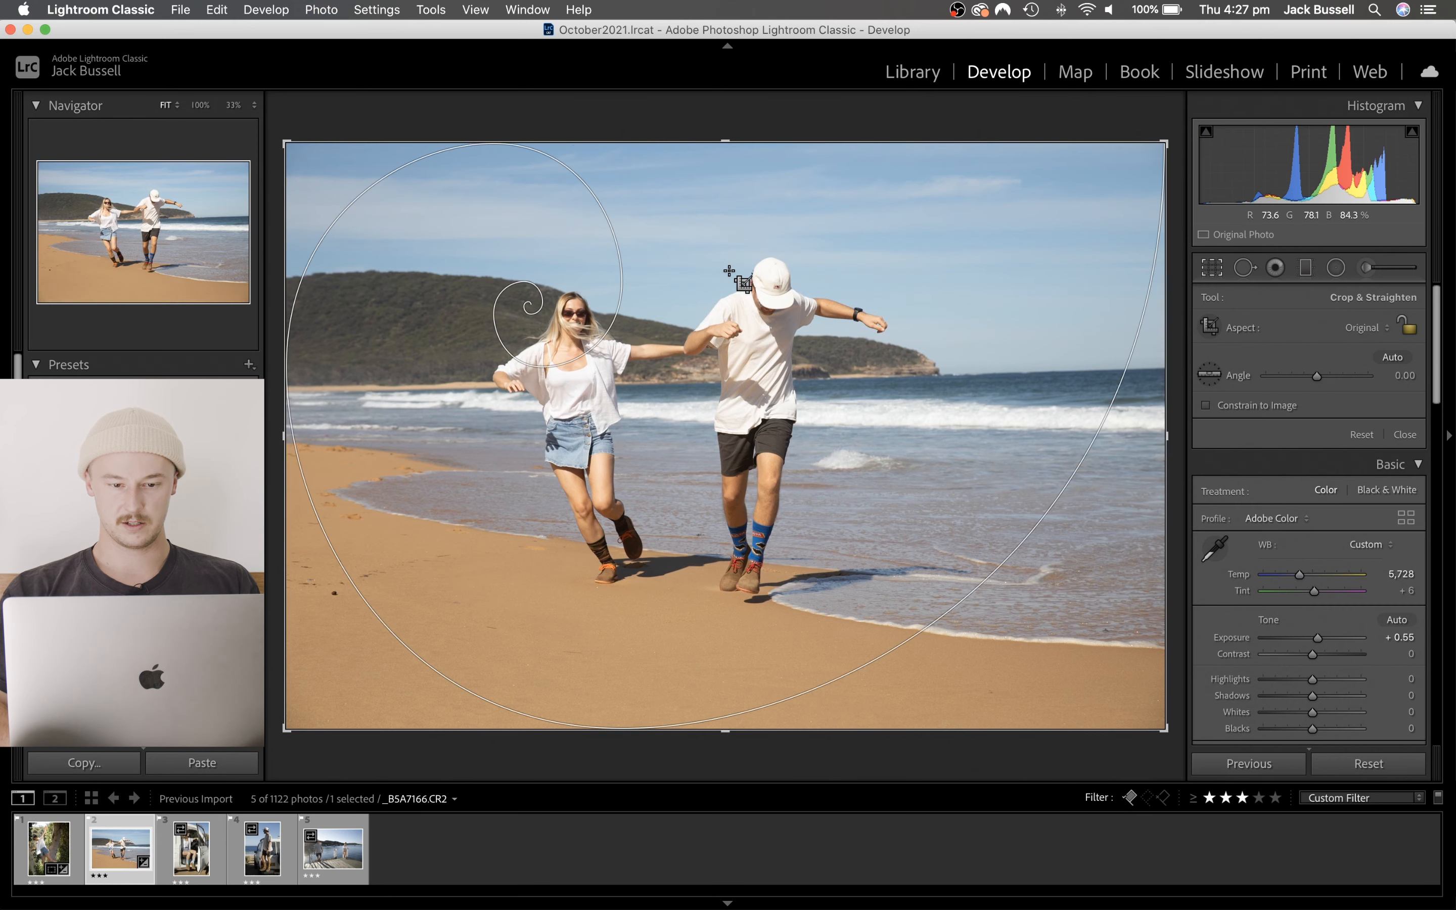
key(shift+o)
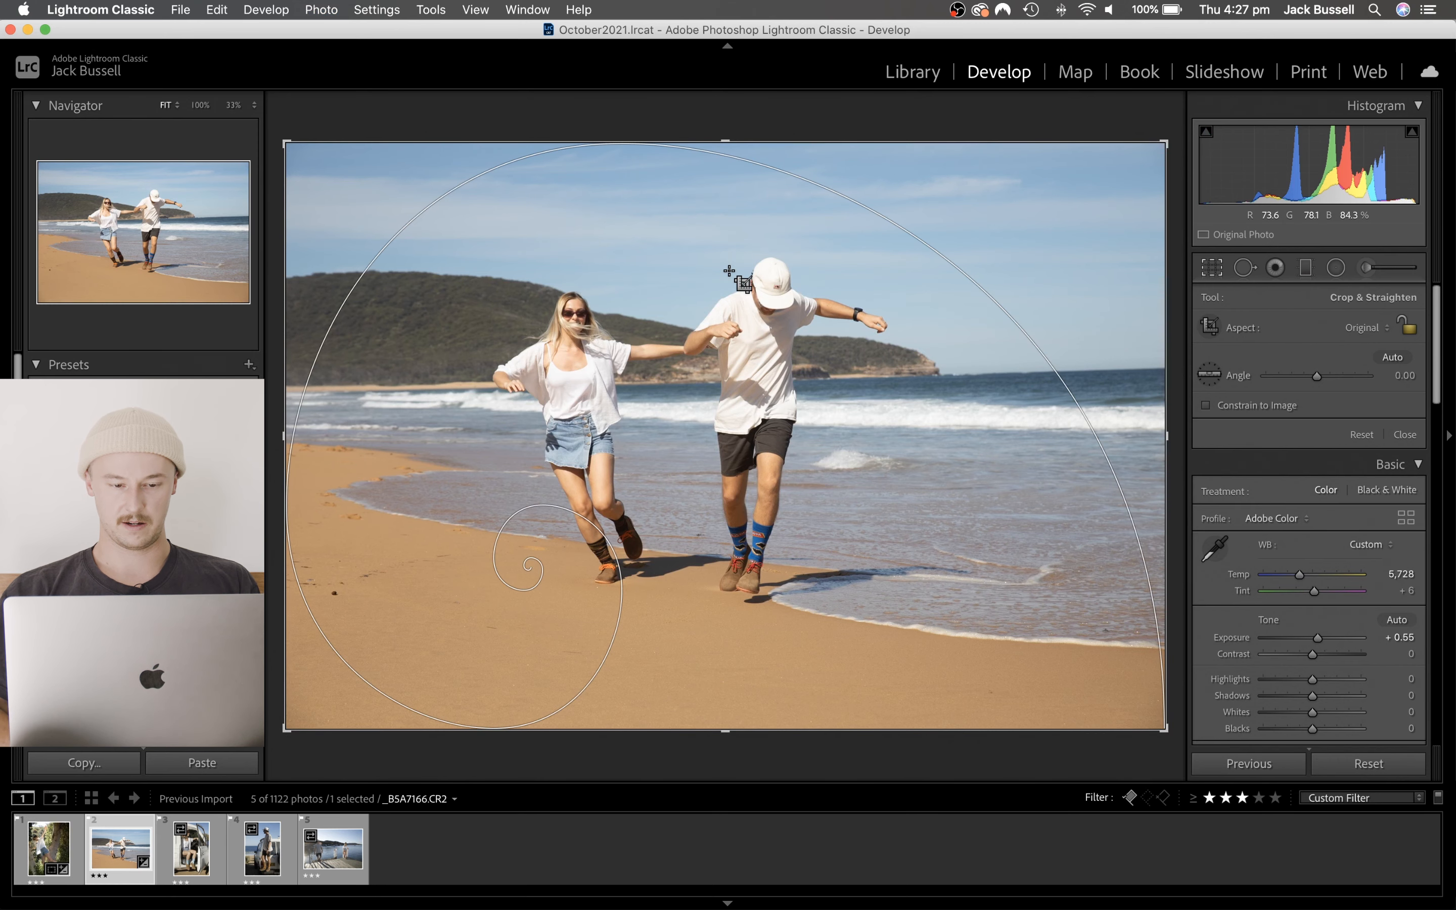
- Return to the tree photo and tighten its crop from the upper-right corner, keeping the 8.5 x 11 ratio
click(48, 849)
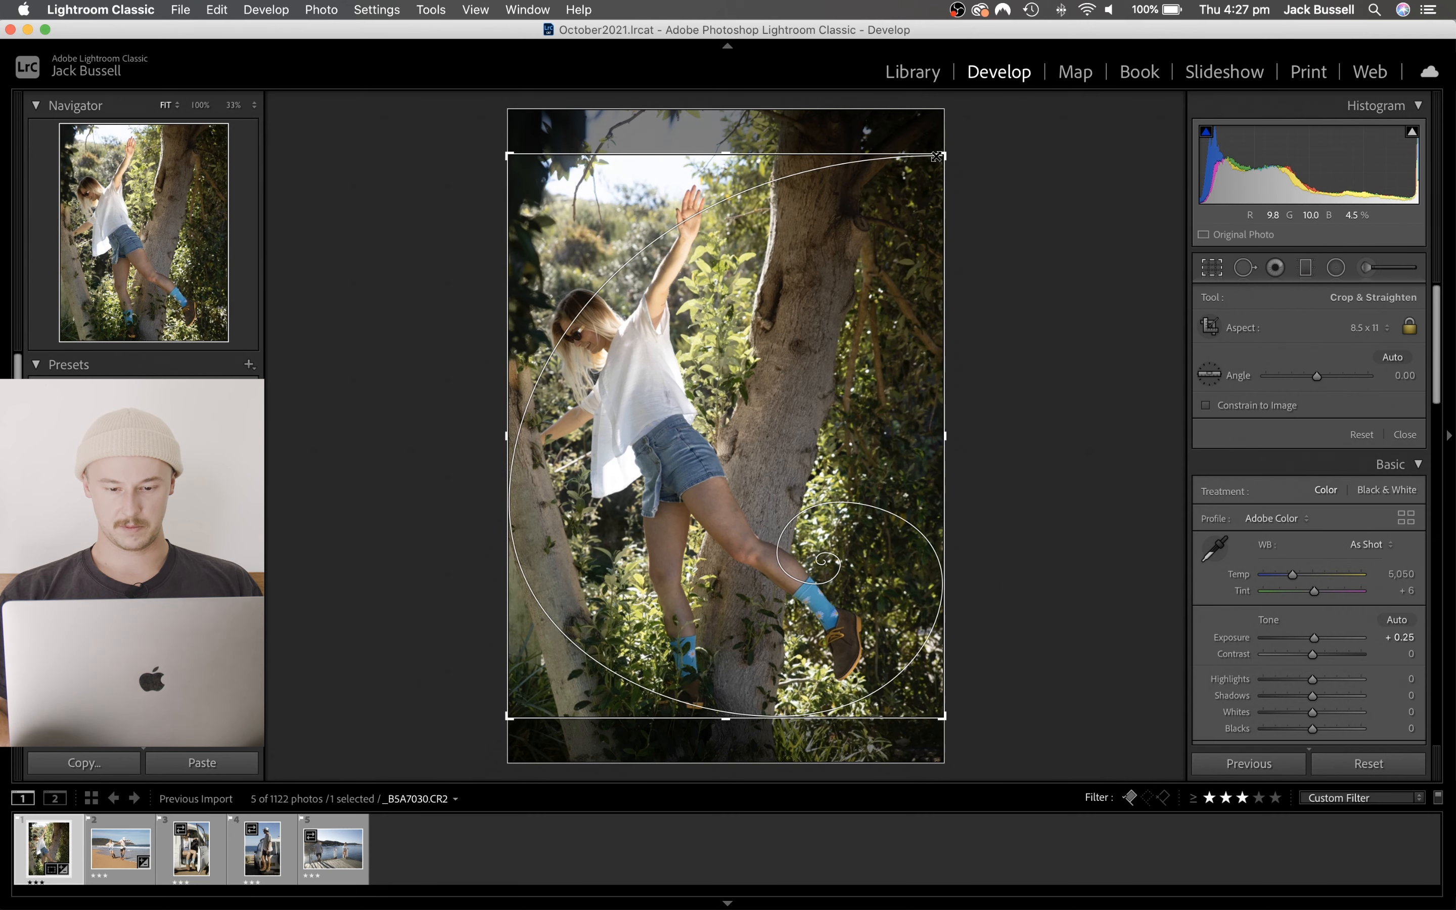
drag(933, 157, 915, 162)
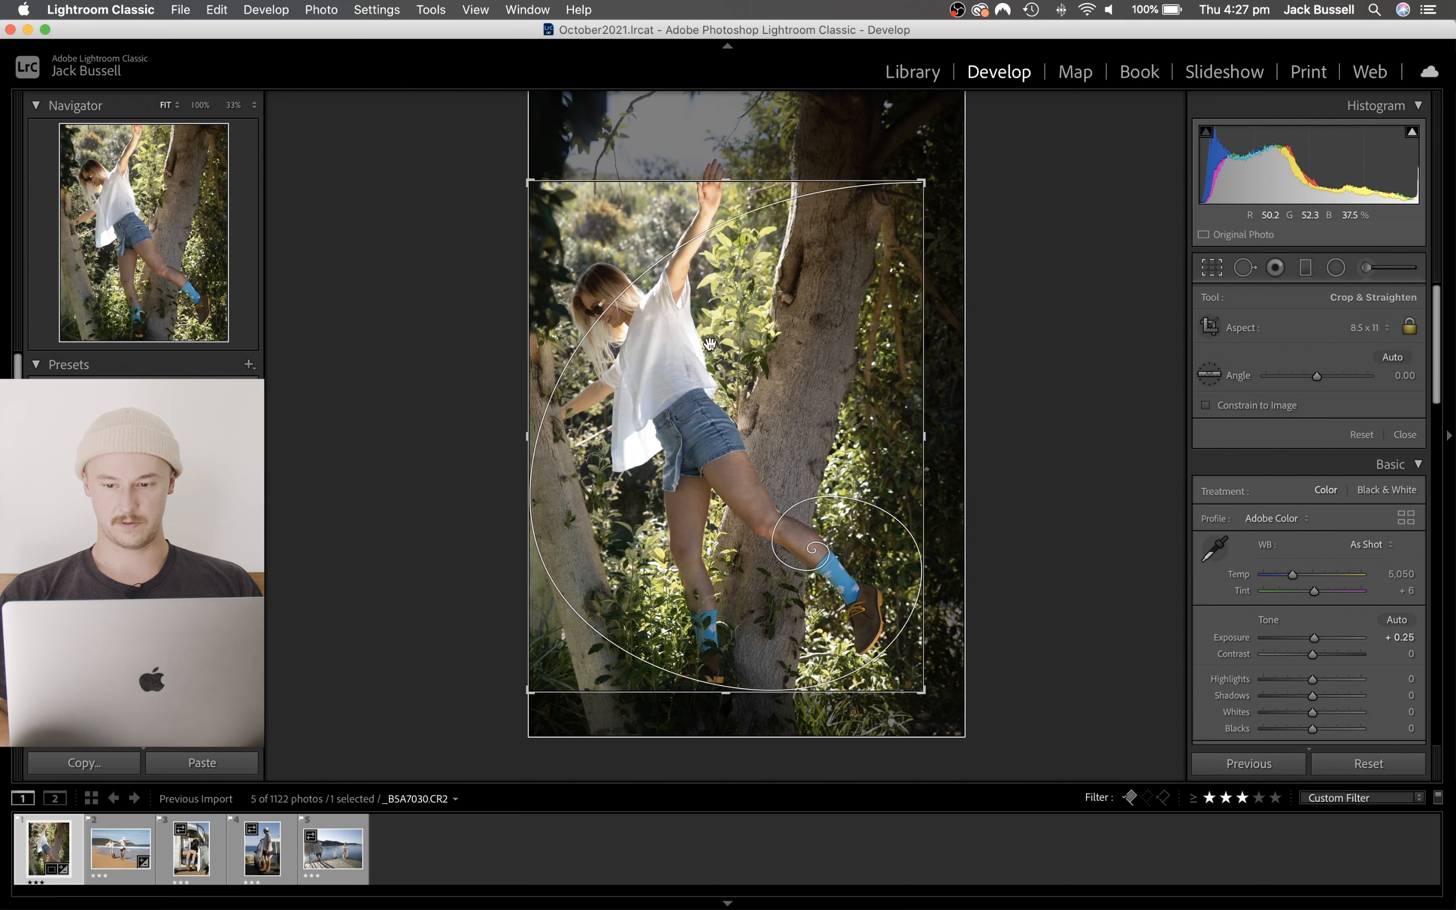
click(1368, 325)
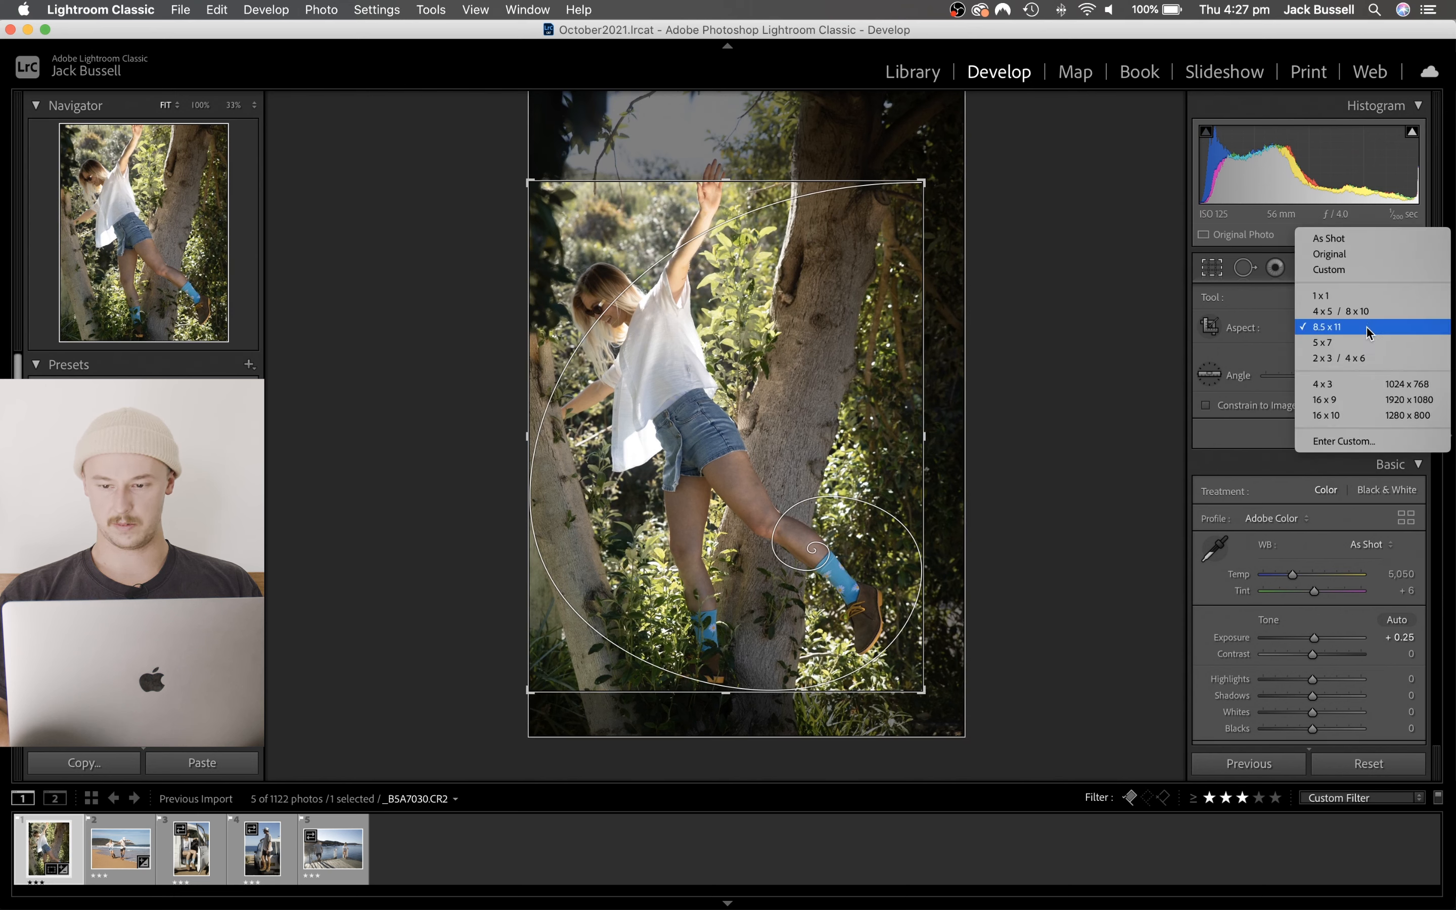
click(1247, 359)
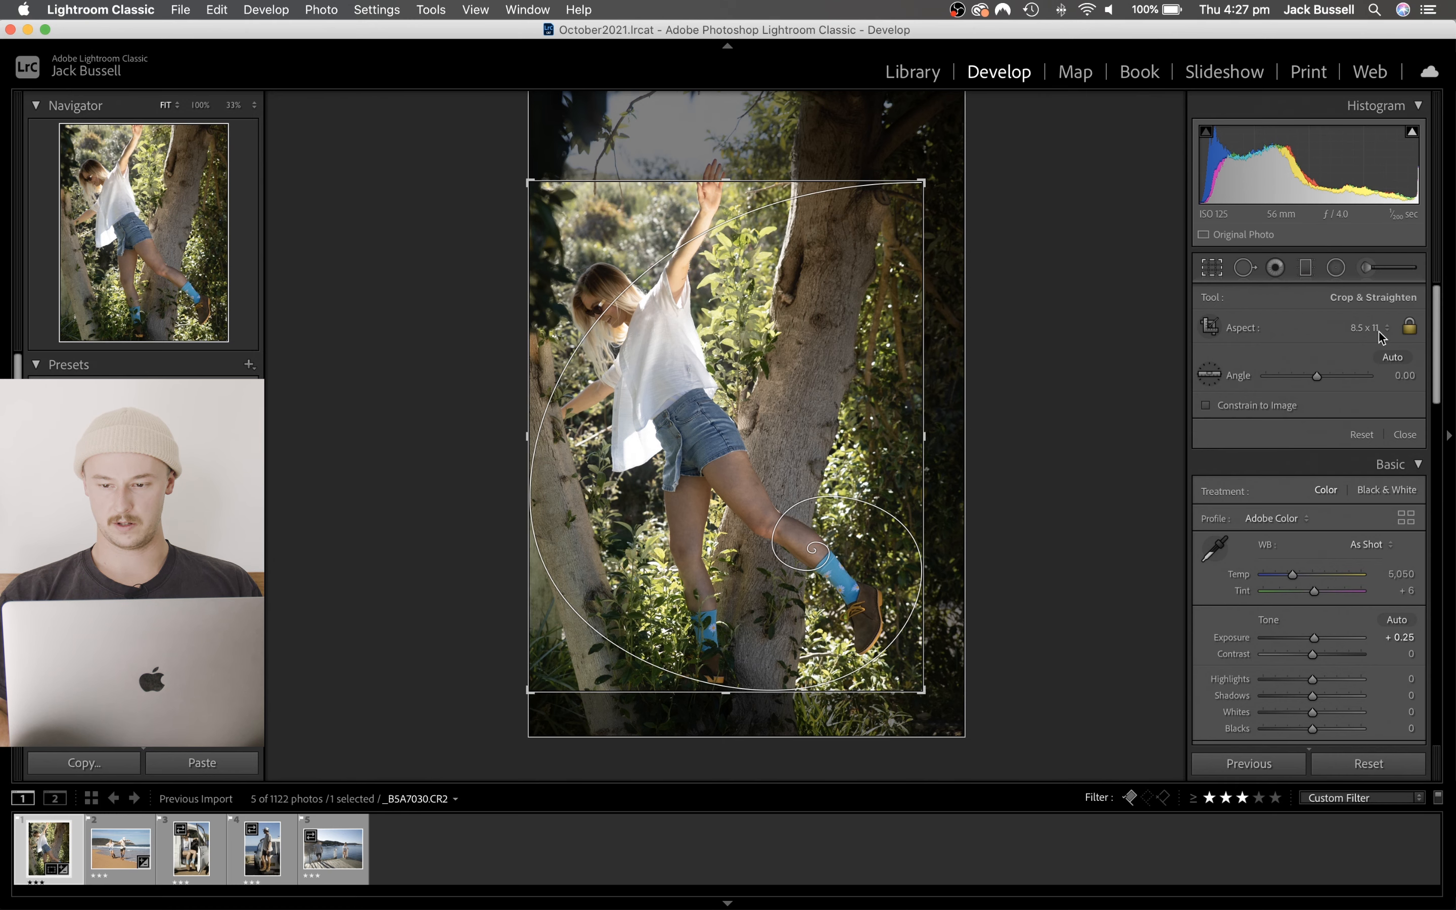
- Unlock the crop's aspect ratio, extend its top edge above the woman's raised hand, and apply the crop with a 0.13 angle
click(1409, 328)
drag(726, 181, 727, 155)
drag(996, 344, 996, 345)
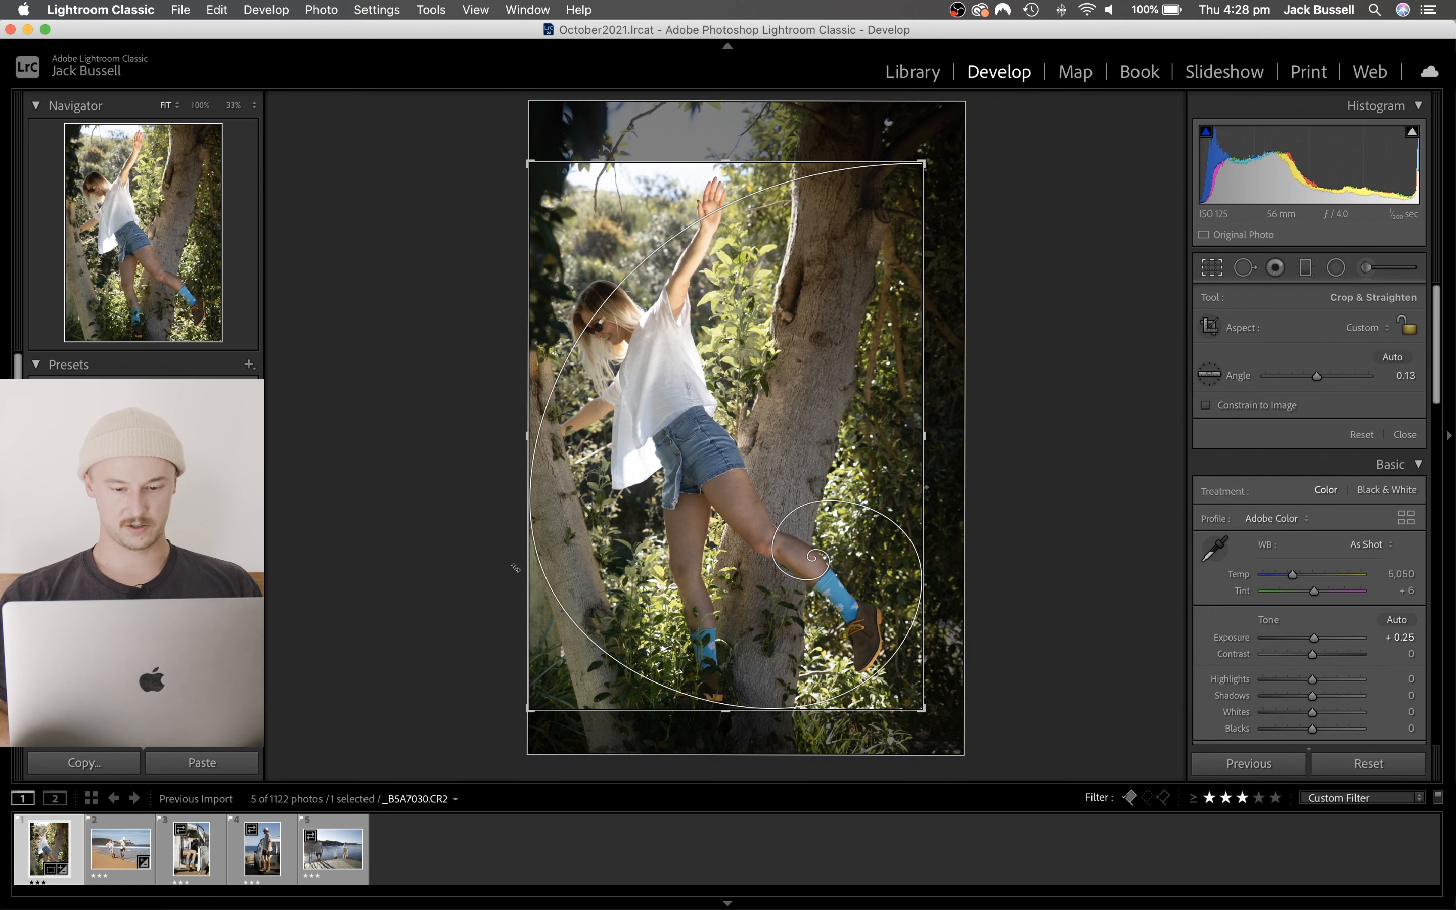
key(Return)
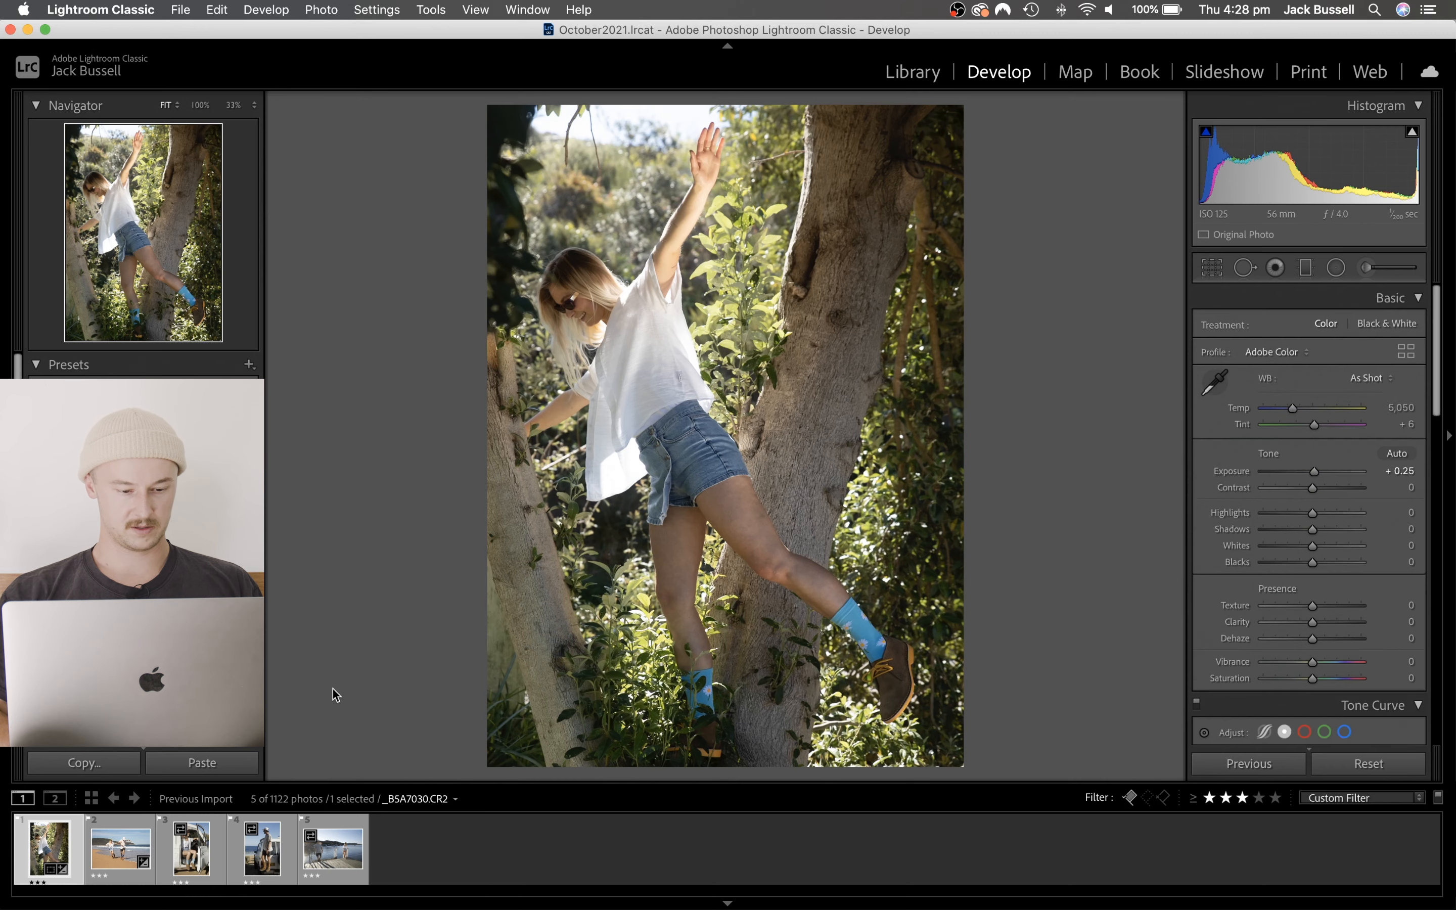
- Examine the orange patterned socks at 100% in the photo of the man standing on the white vehicle
click(275, 854)
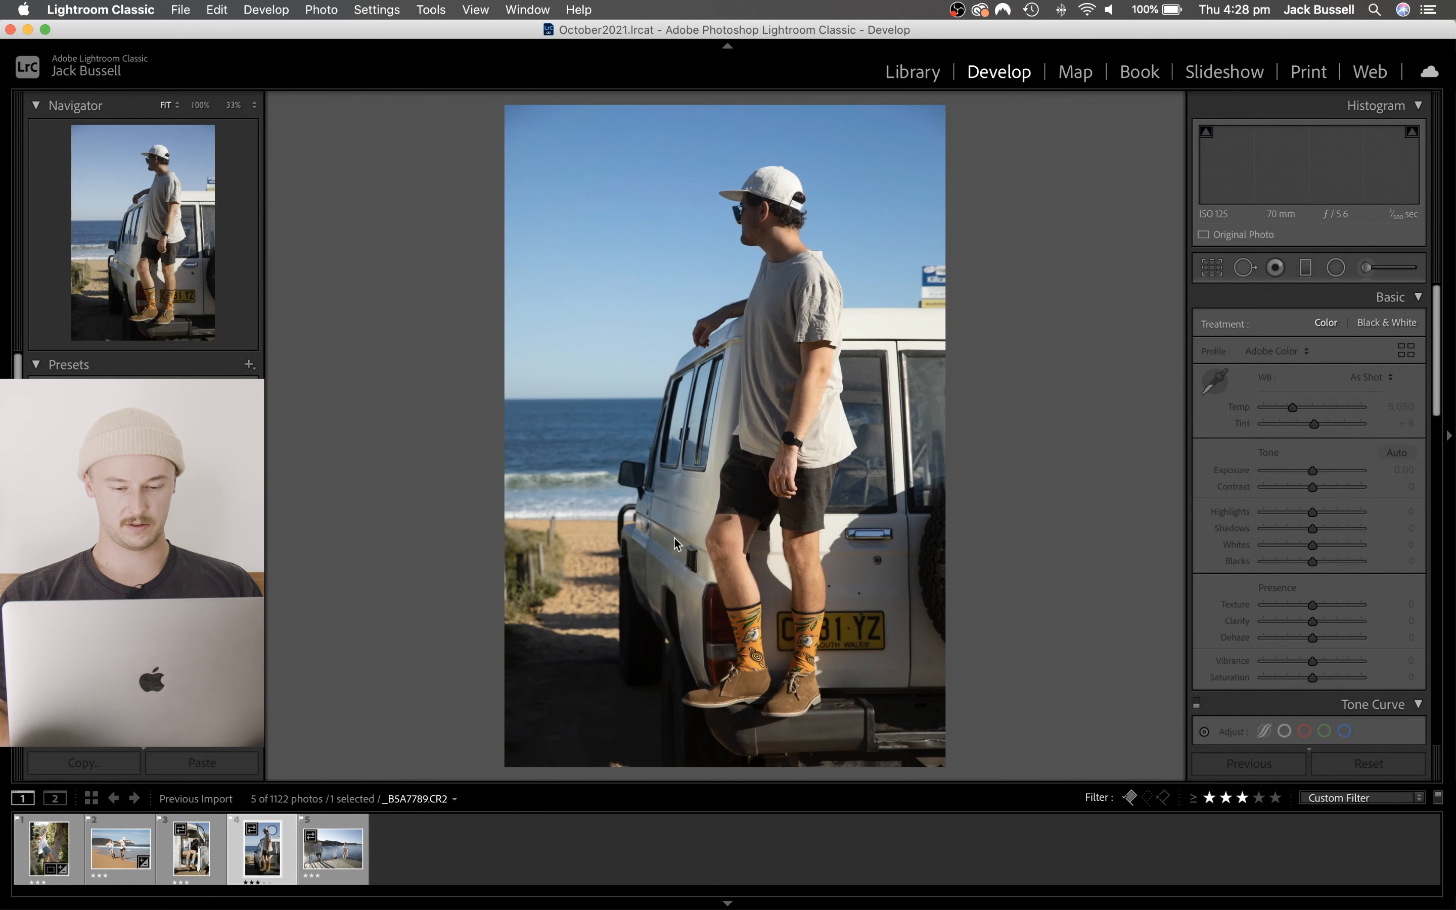
click(750, 612)
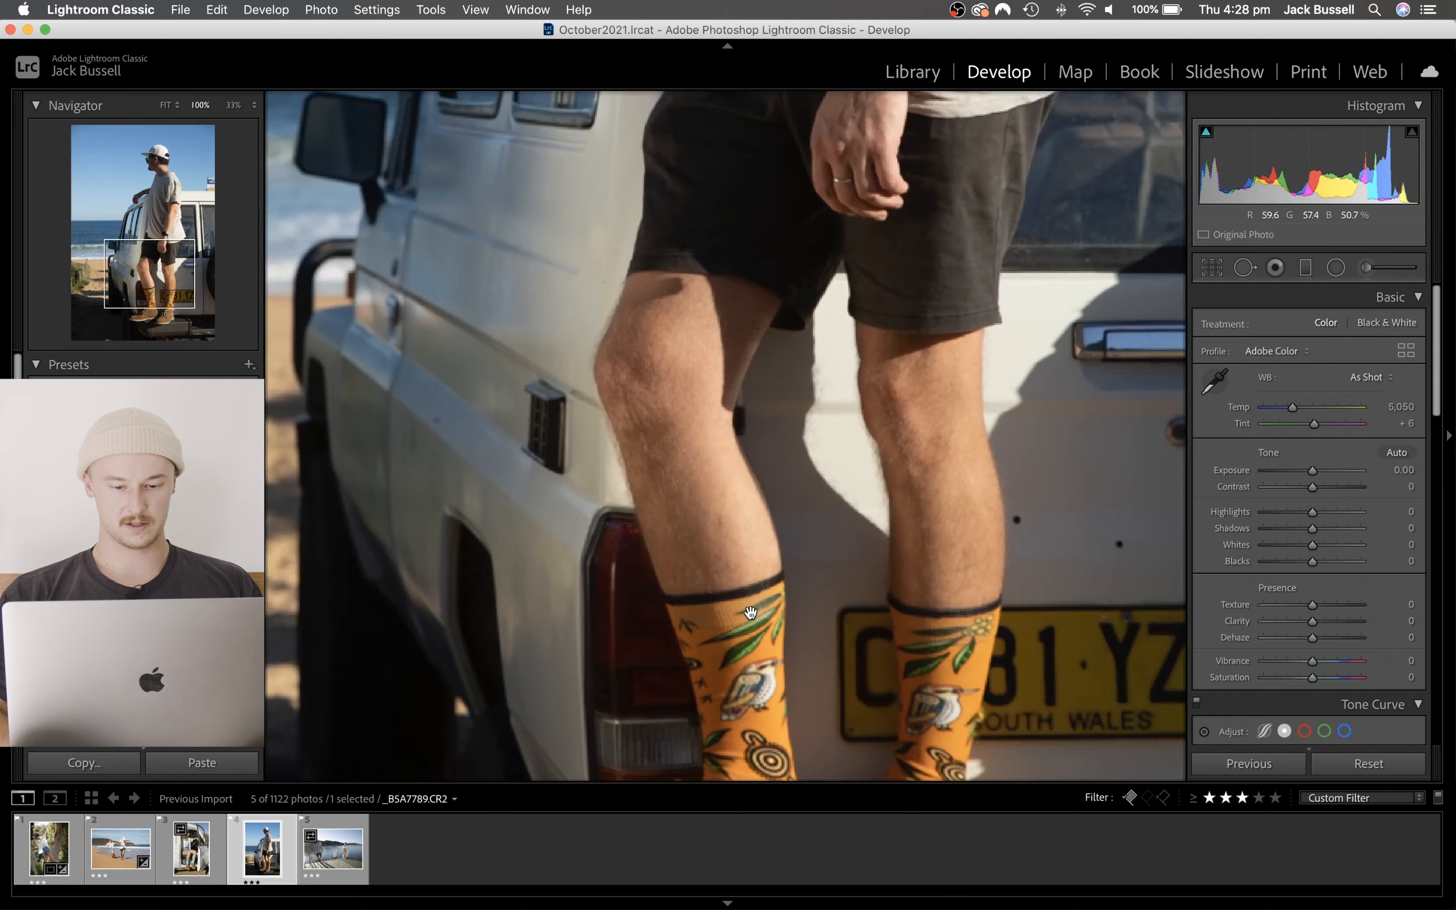
click(631, 578)
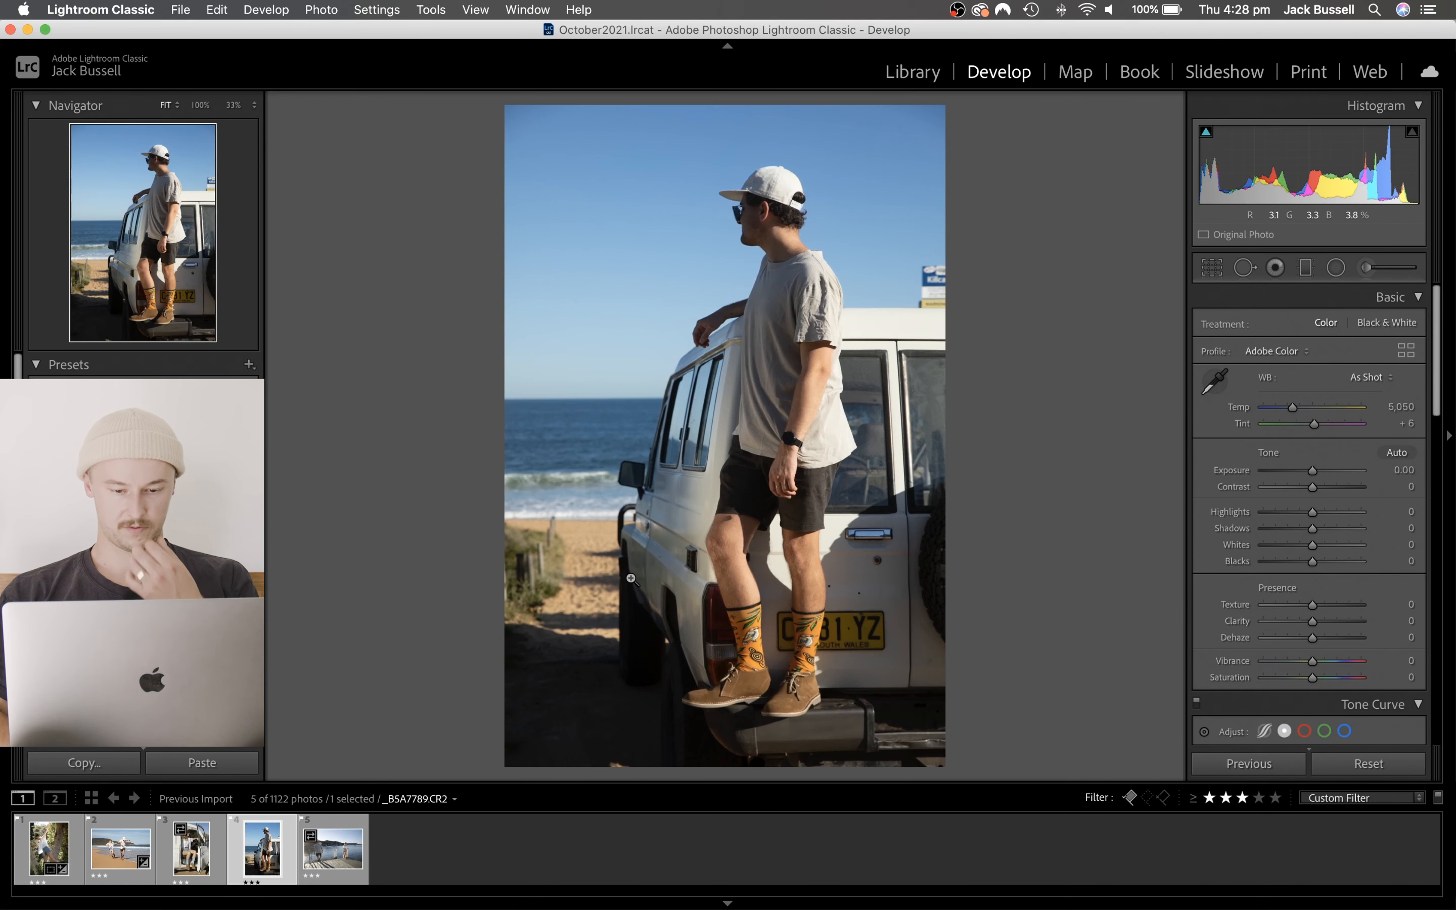
click(731, 631)
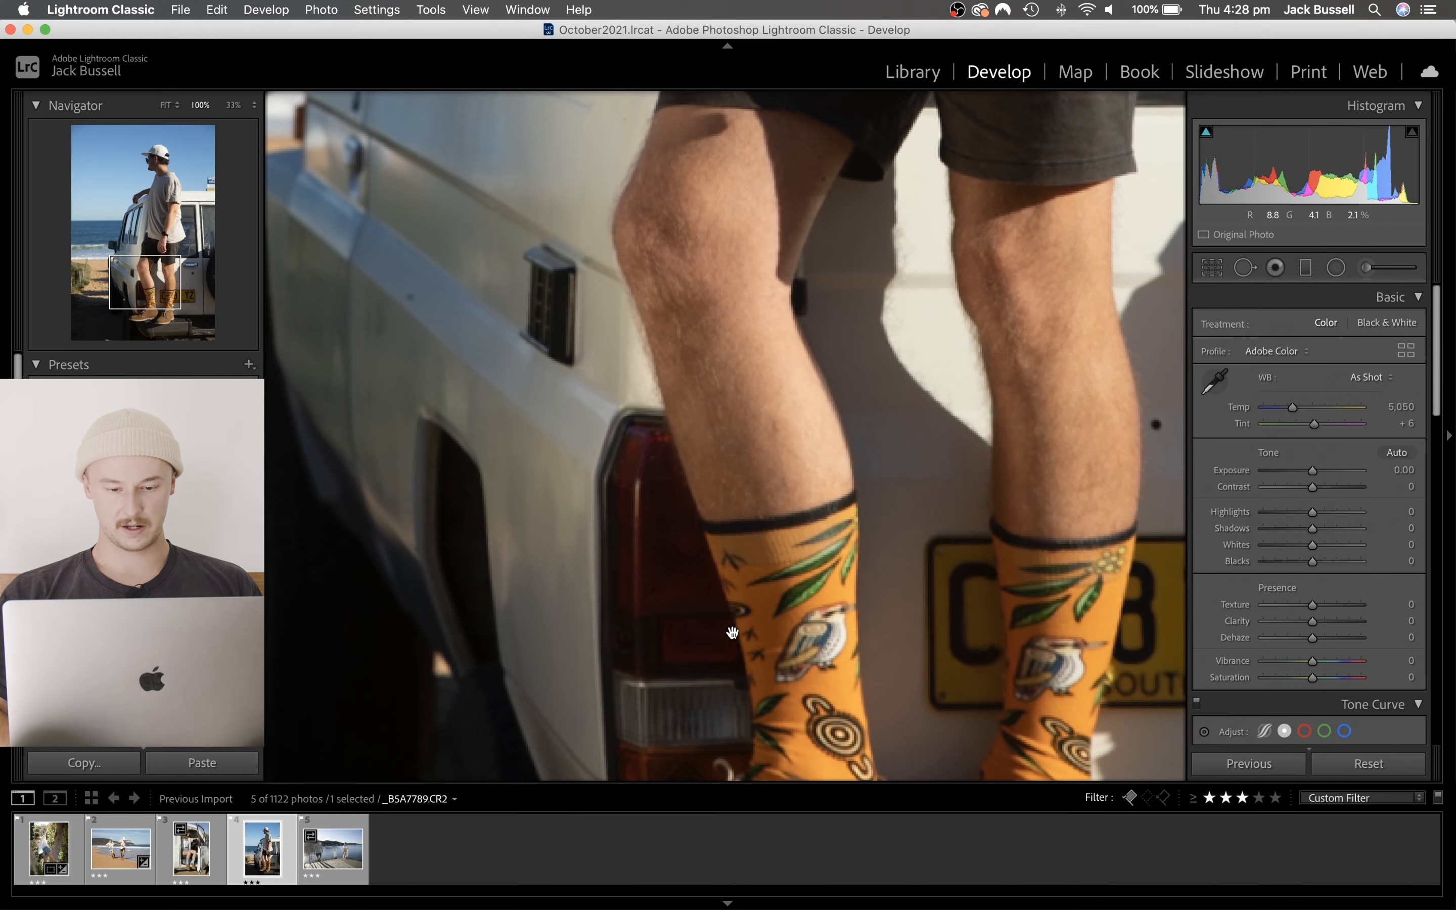
drag(757, 640, 761, 484)
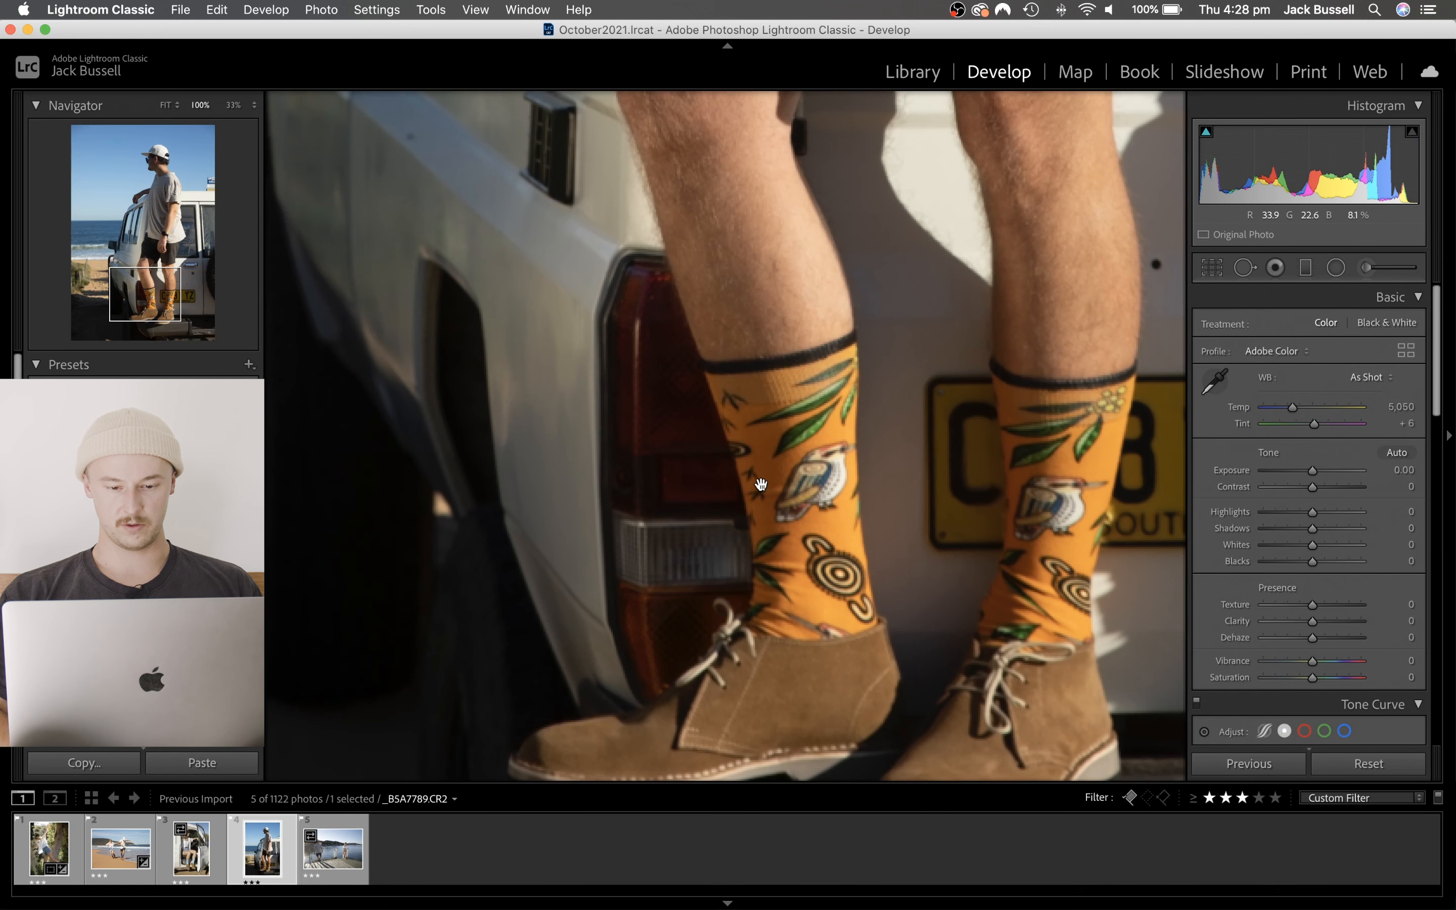
click(737, 447)
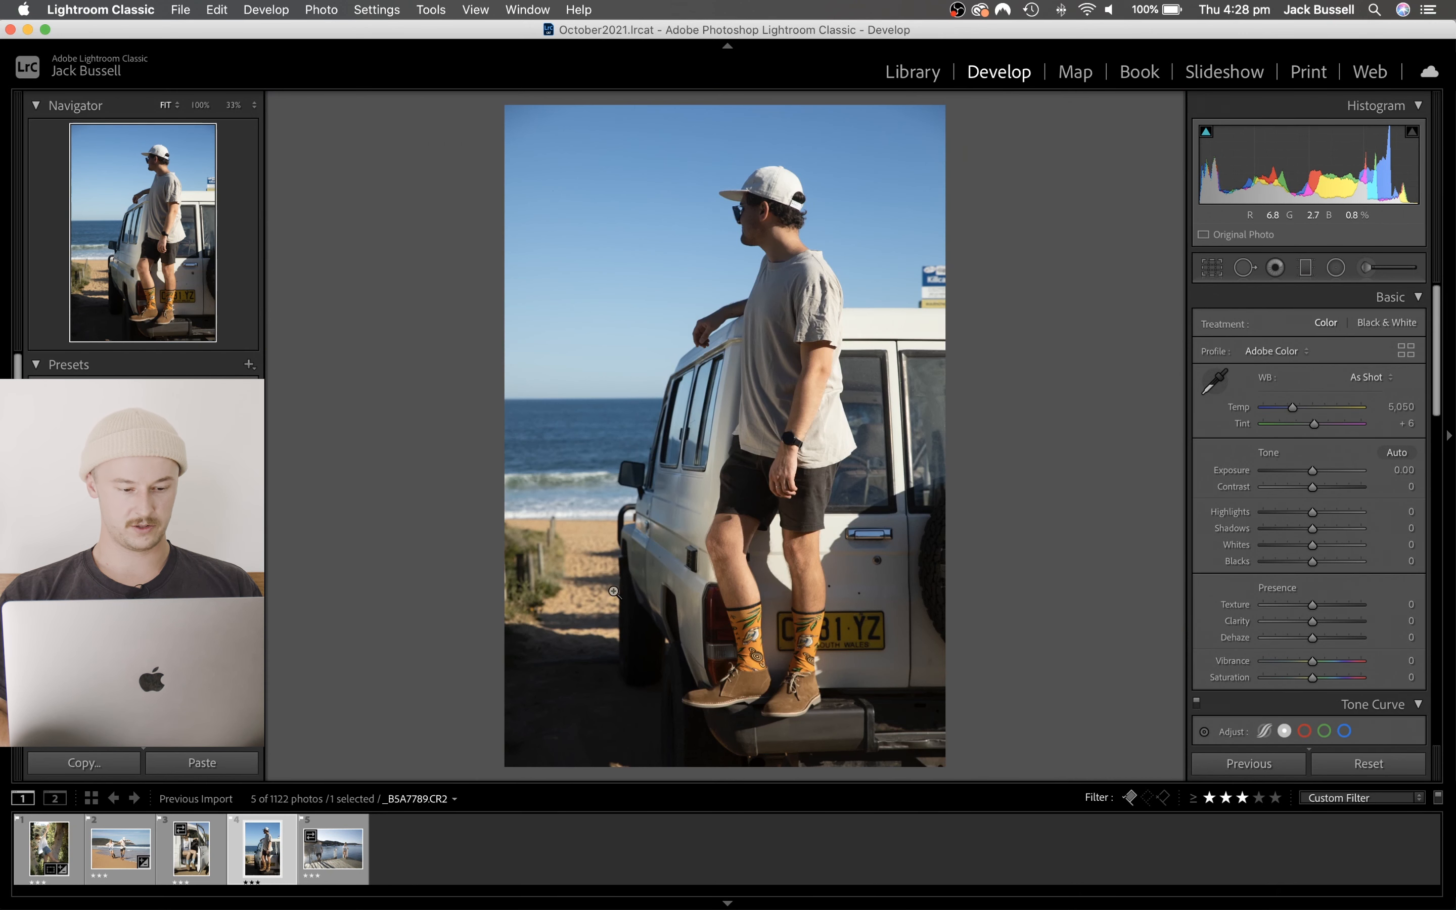
- On the tree photo, set Contrast to +10, Highlights to -11, Shadows to +23 and Whites to -16
click(194, 846)
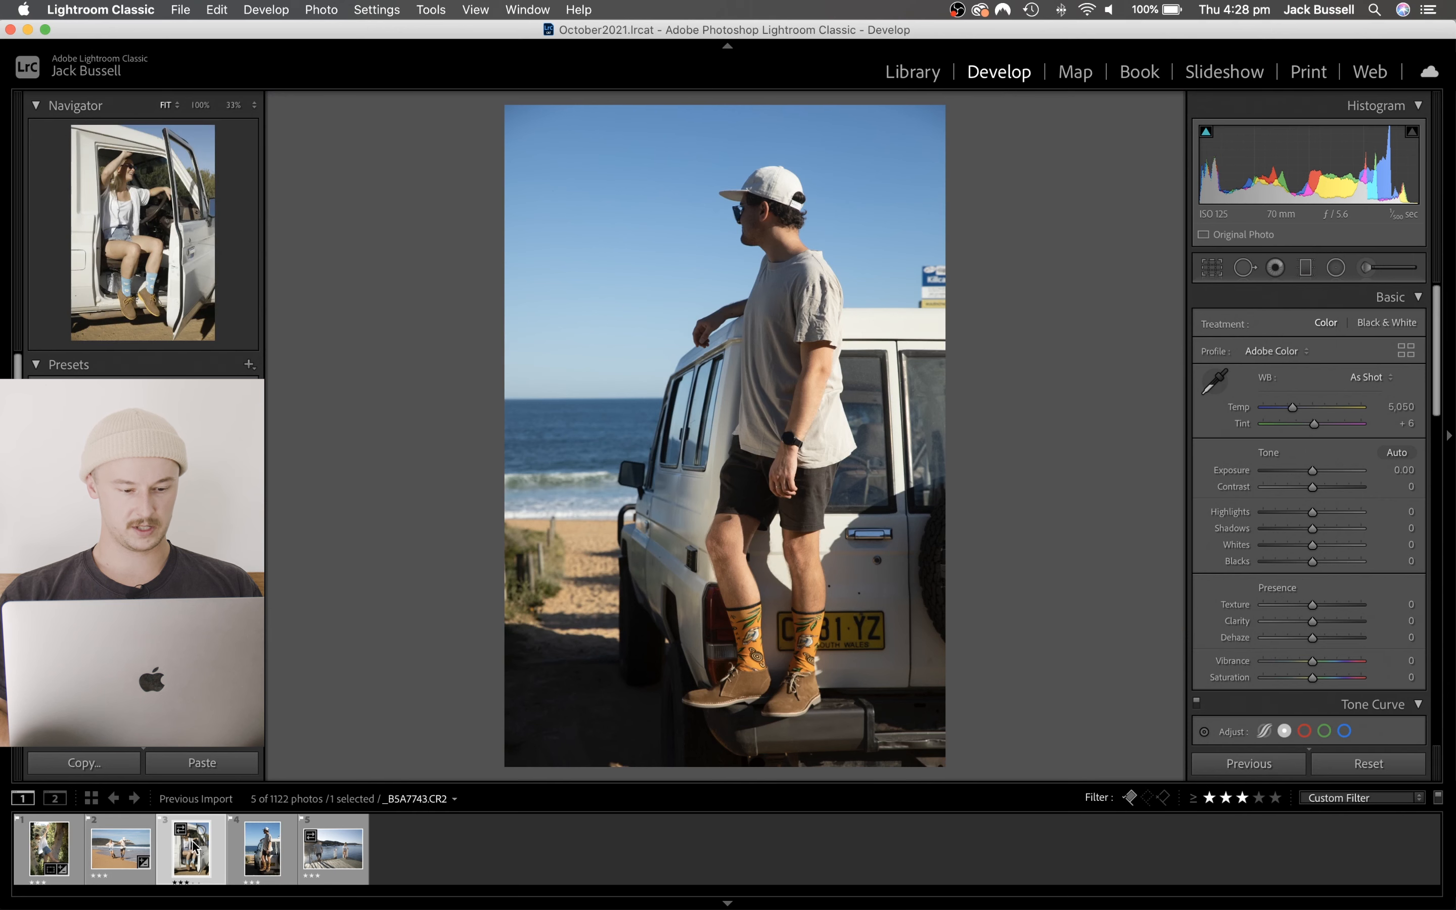
click(37, 853)
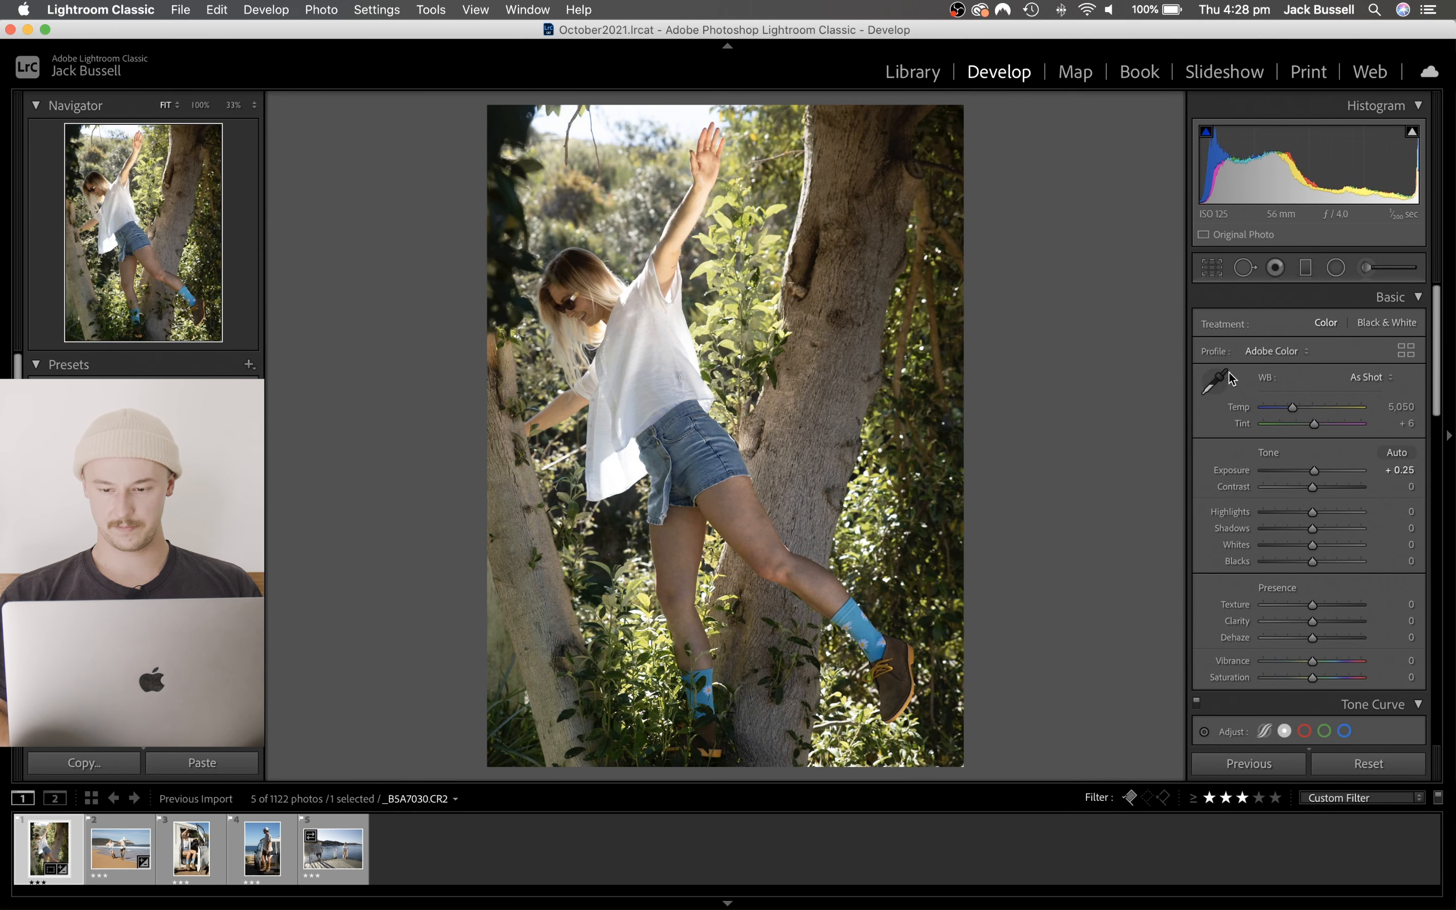
mouse_move(1312, 486)
mouse_down()
mouse_move(1300, 523)
mouse_move(1340, 503)
mouse_move(1322, 502)
mouse_up()
scroll(1316, 487, down, 1)
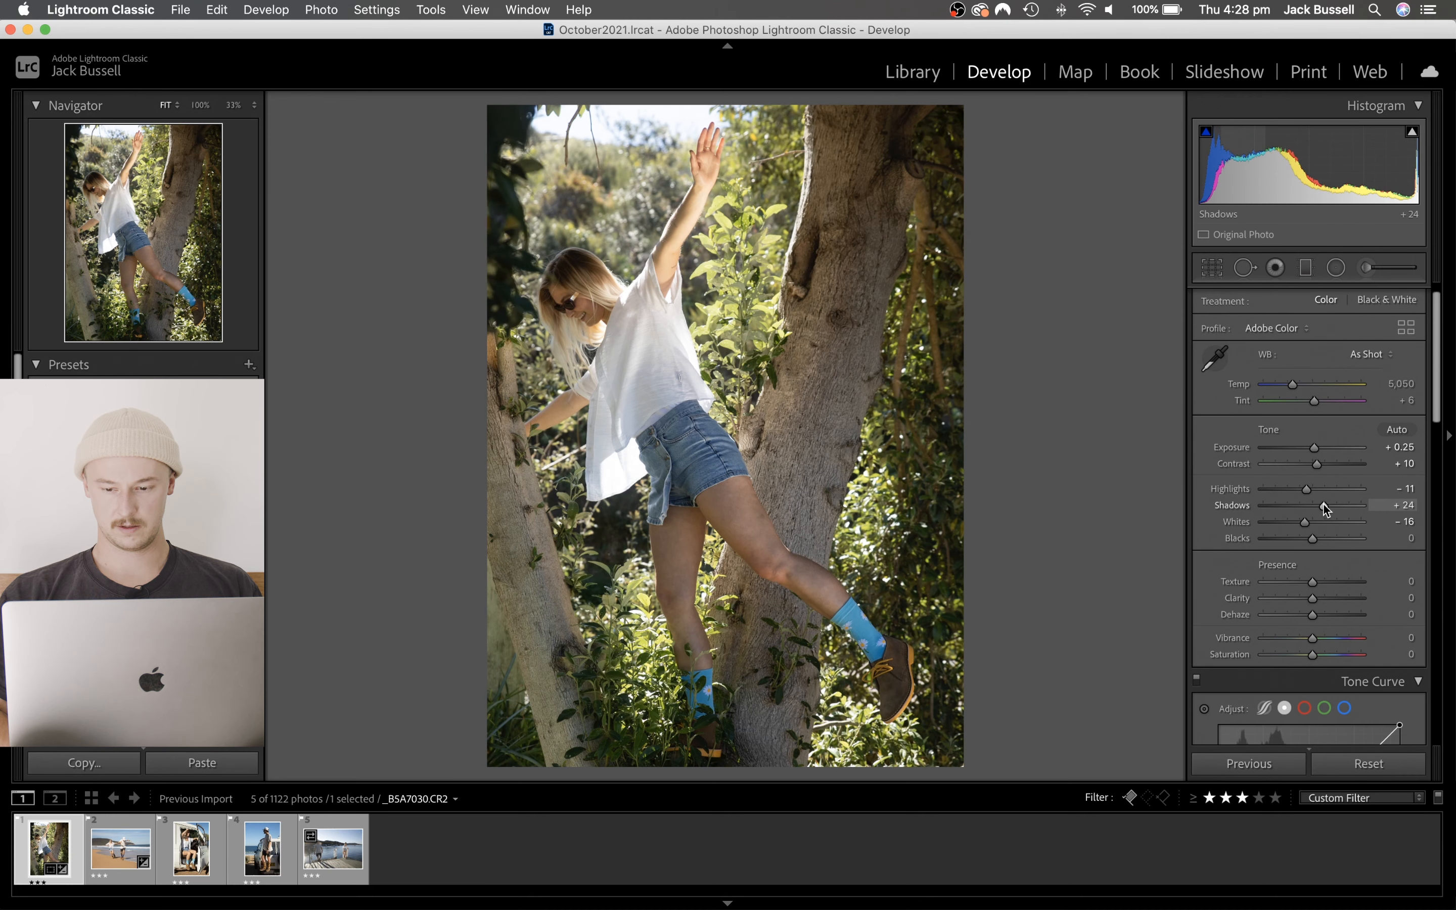
scroll(1321, 503, down, 3)
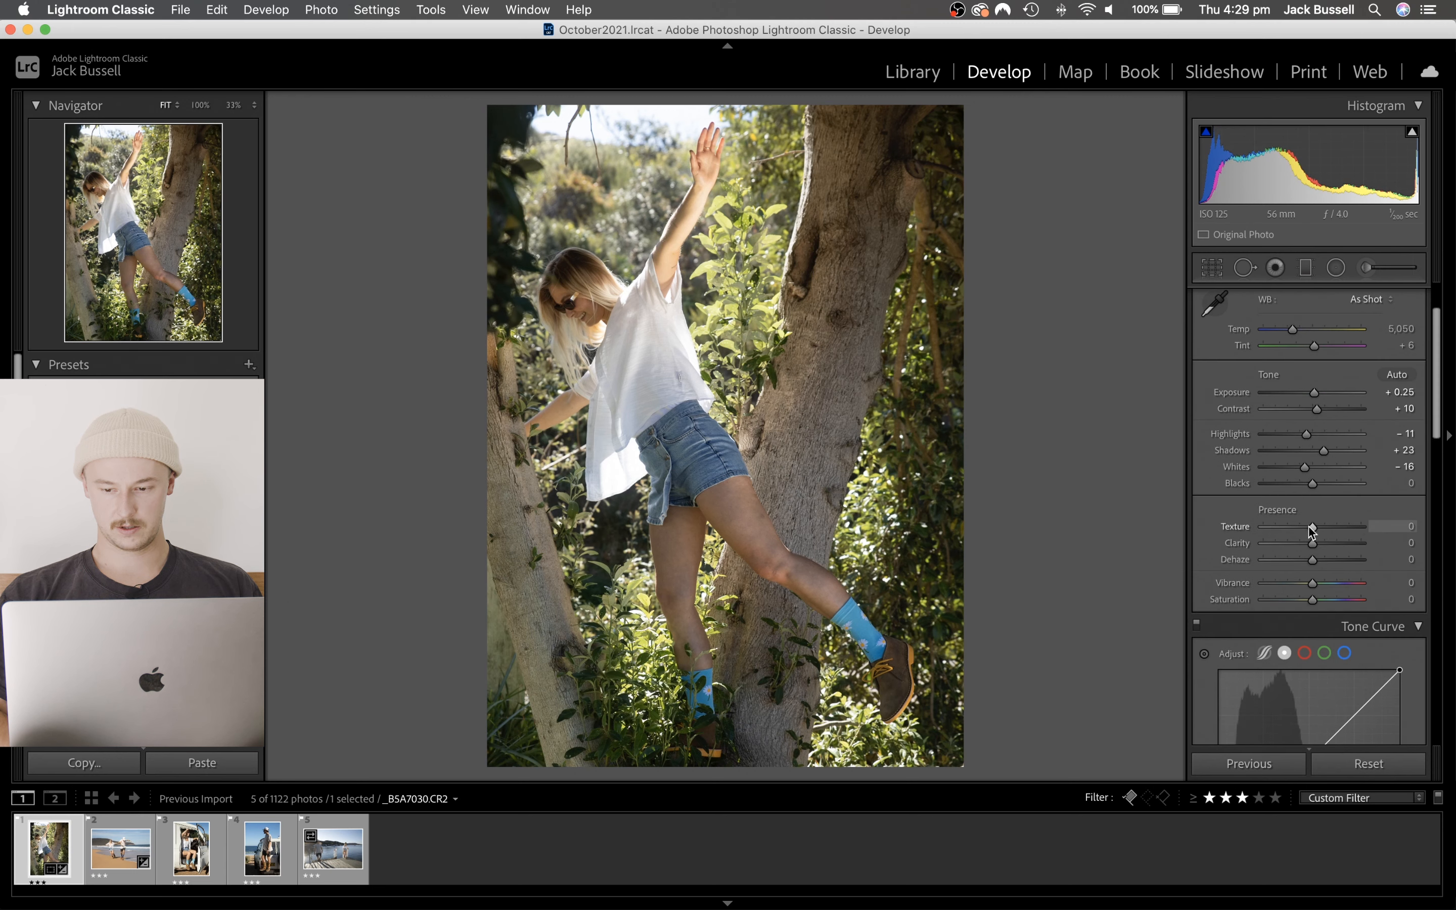
scroll(1312, 550, down, 4)
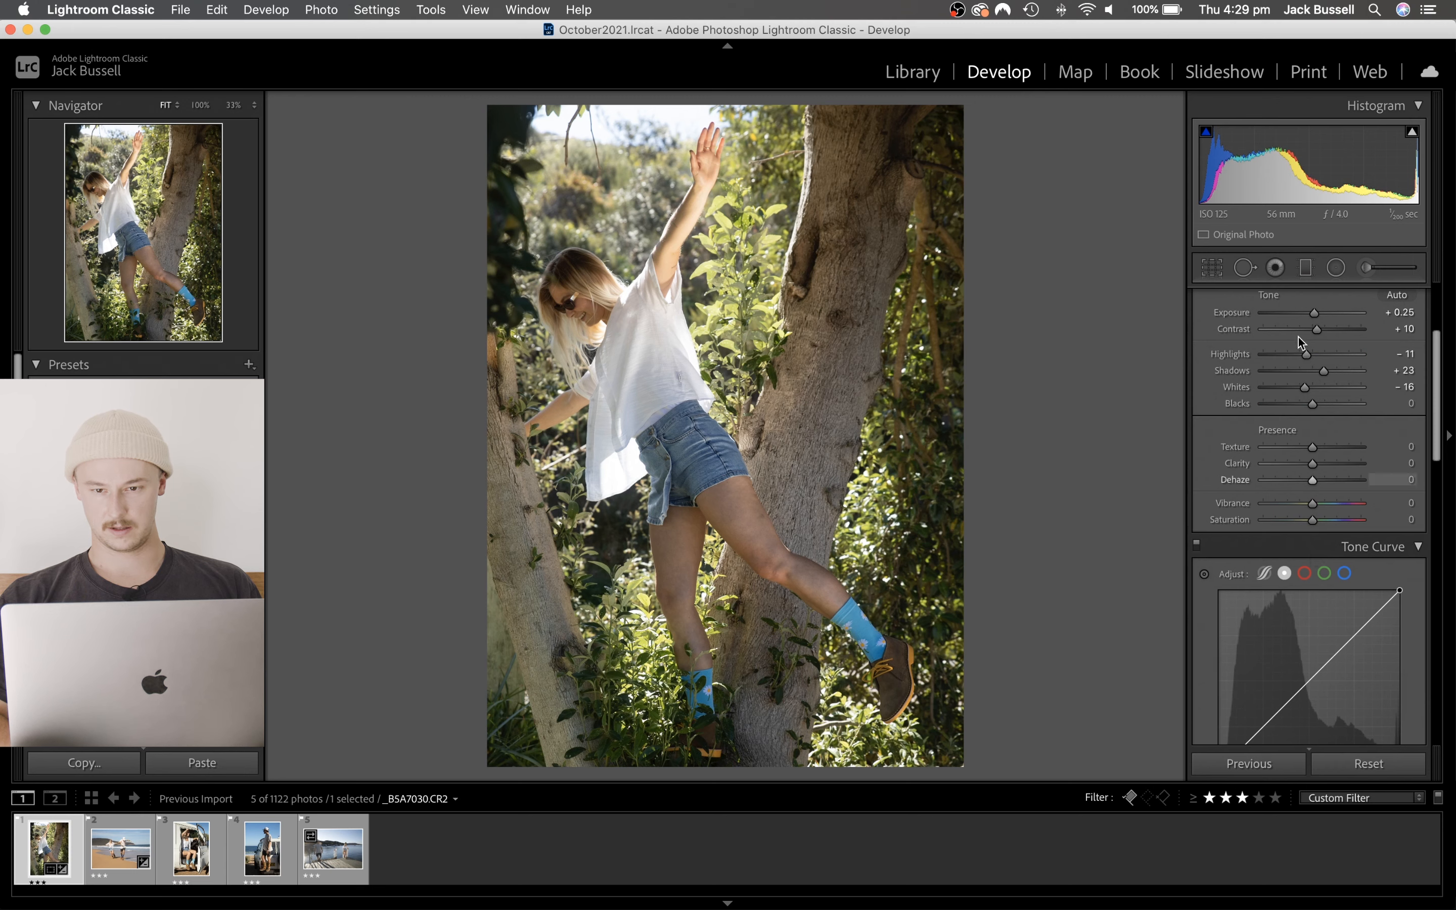
scroll(1350, 389, up, 1)
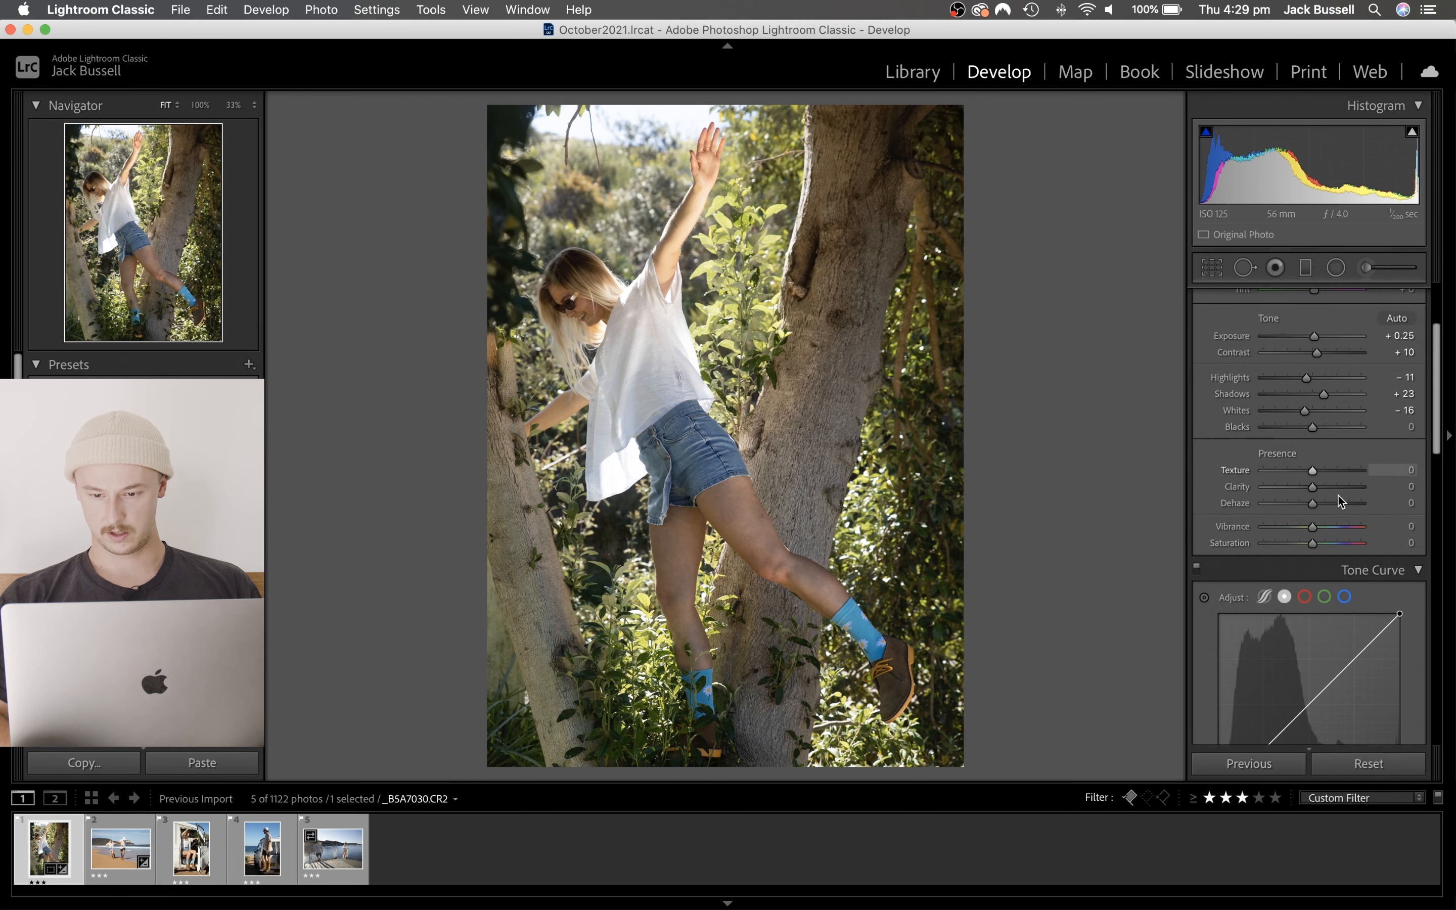
scroll(1320, 465, down, 2)
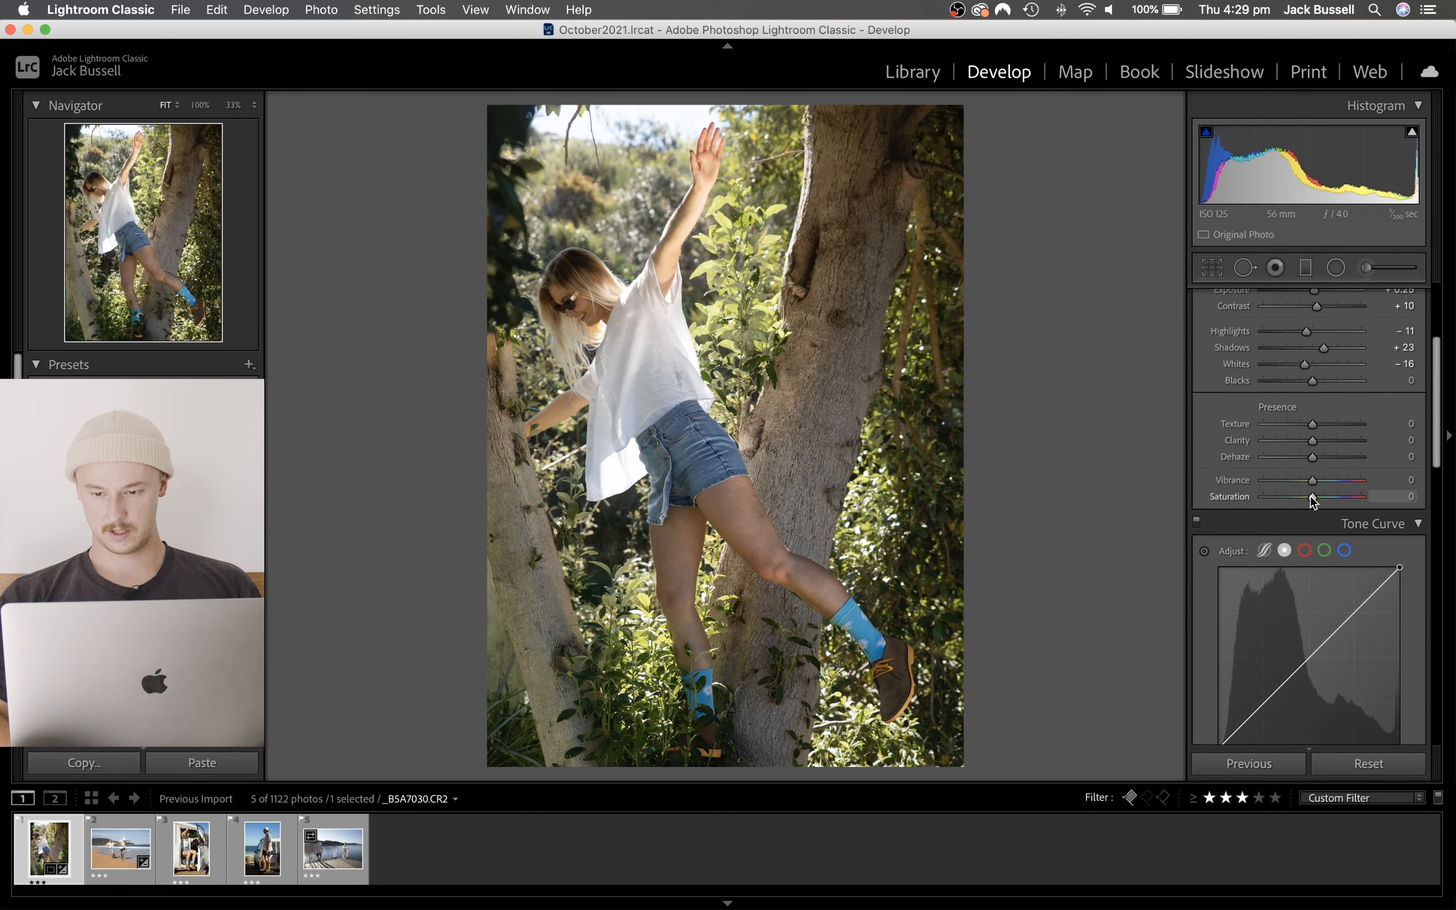
- Set Vibrance to +10 and Saturation to -5 on the tree photo
drag(1312, 480, 1315, 480)
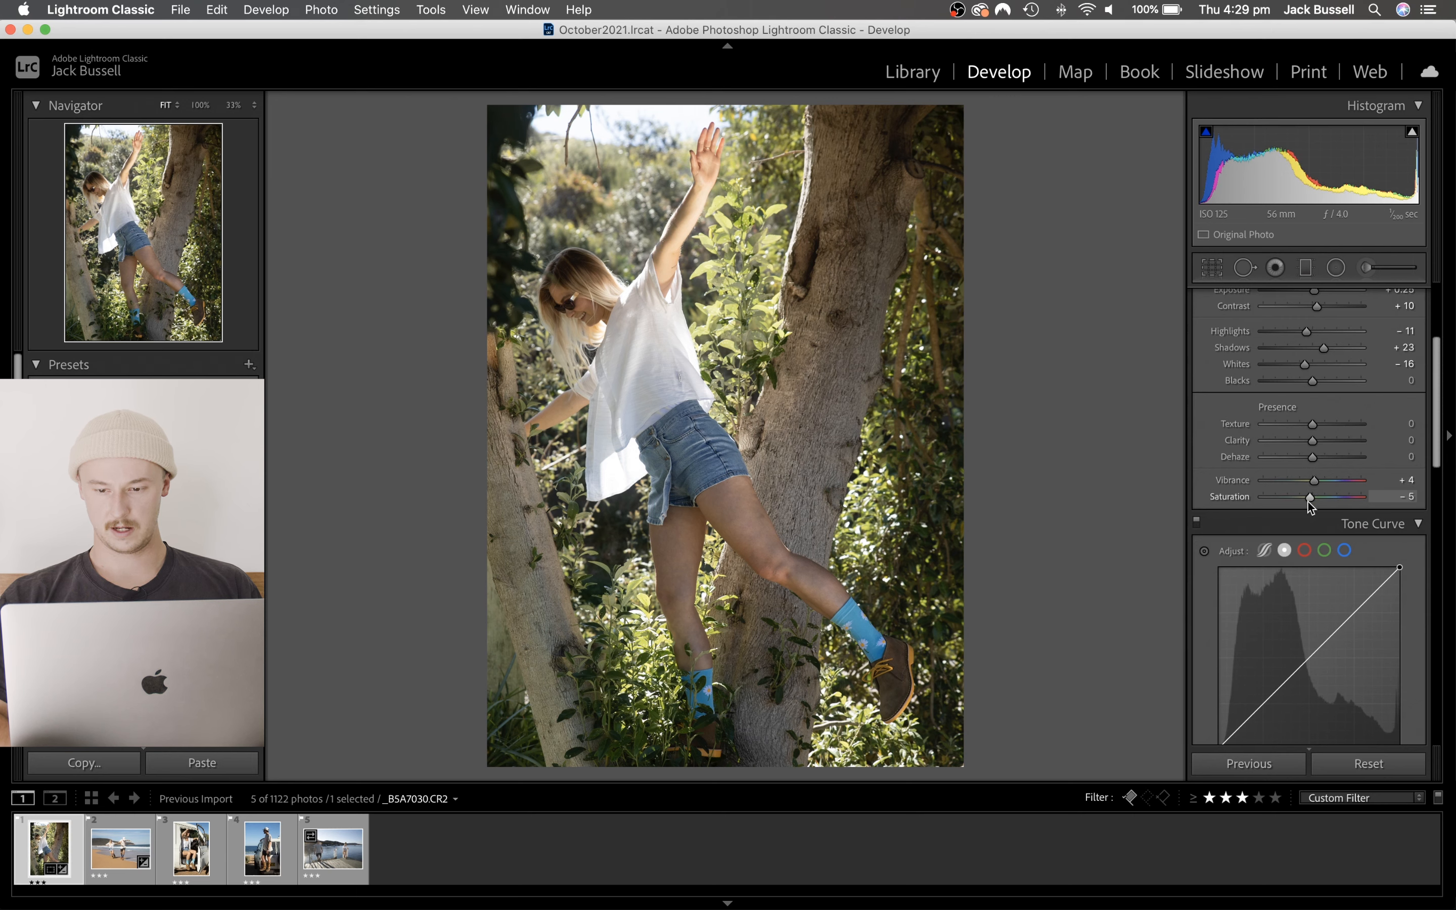
mouse_move(1308, 499)
mouse_down()
mouse_move(1281, 498)
mouse_move(1380, 506)
mouse_move(1257, 499)
mouse_move(1389, 513)
mouse_move(1215, 489)
mouse_move(1310, 499)
mouse_up()
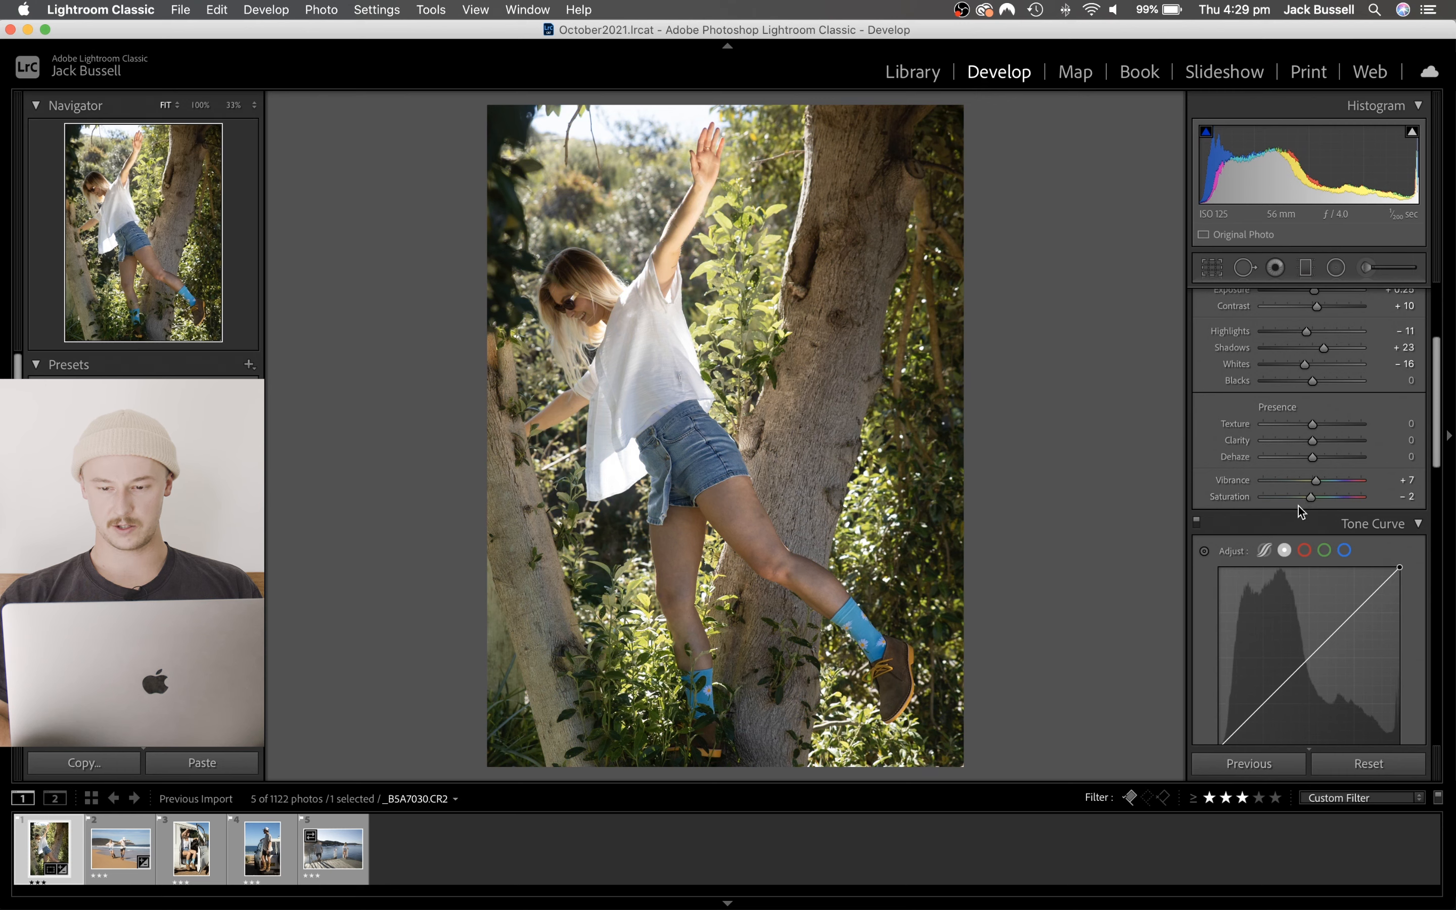
mouse_move(1316, 481)
mouse_down()
mouse_move(1295, 482)
mouse_move(1332, 483)
mouse_move(1284, 483)
mouse_move(1332, 485)
mouse_up()
drag(1345, 492, 1314, 486)
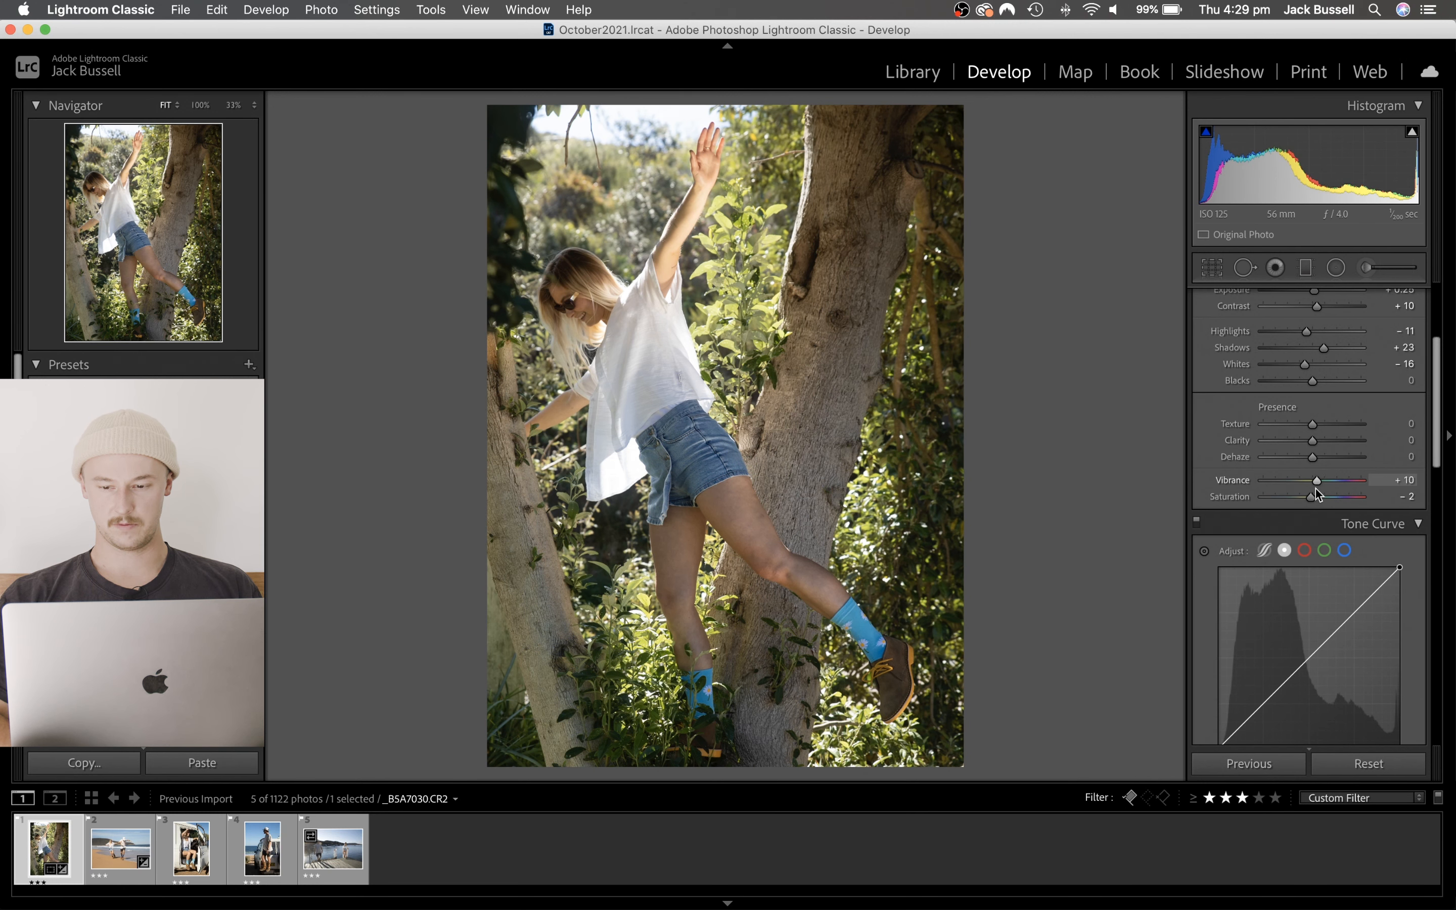
drag(1312, 497, 1311, 502)
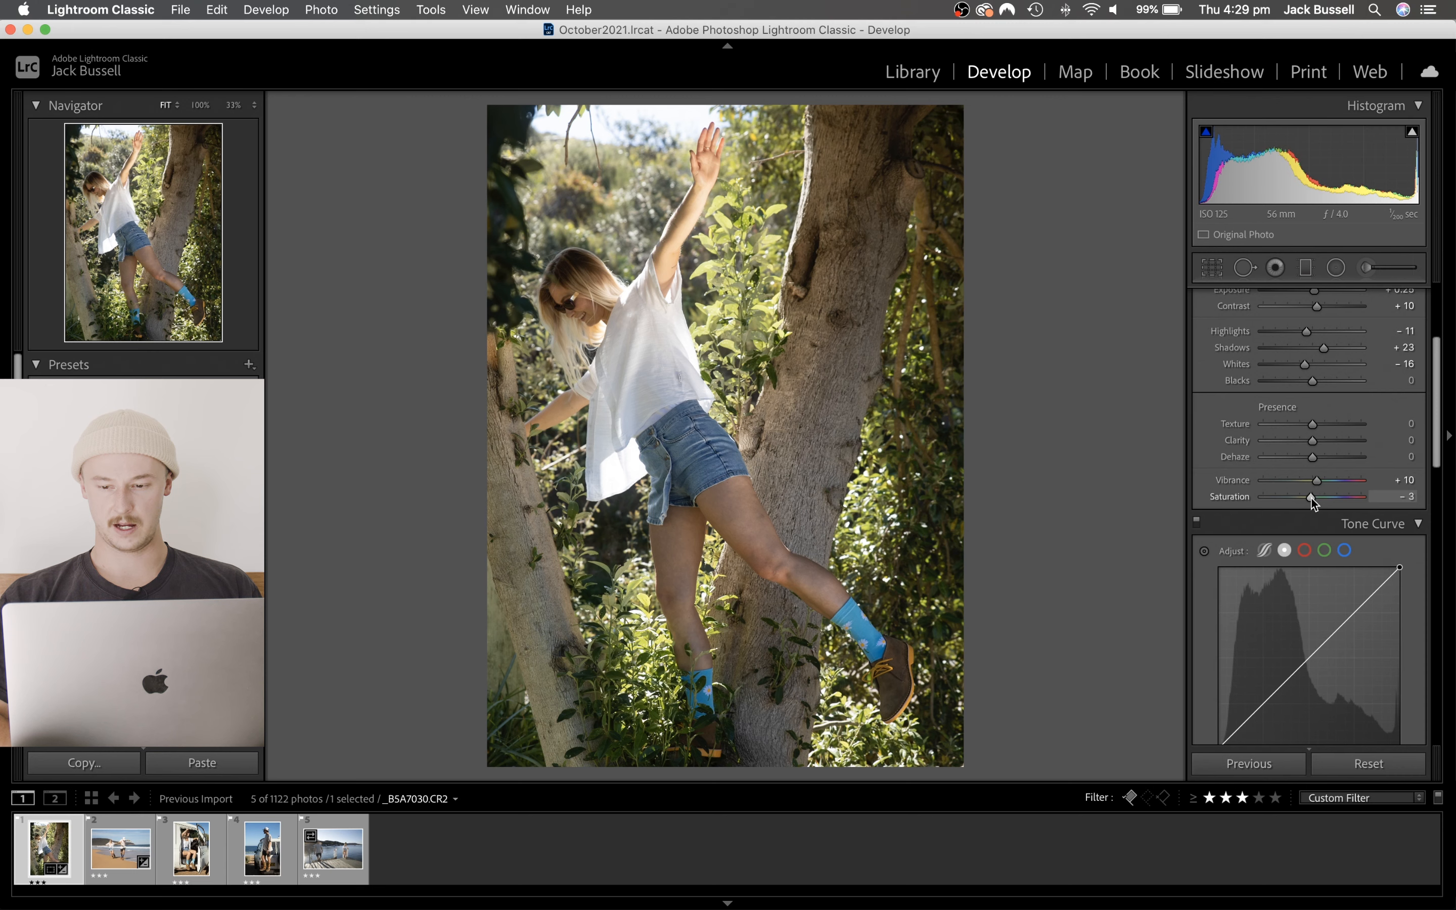
- Shape the tone curve with points at 129/140 and 47/45, lowering the white endpoint's output to 243 and raising the black endpoint's to 9
scroll(1309, 529, down, 3)
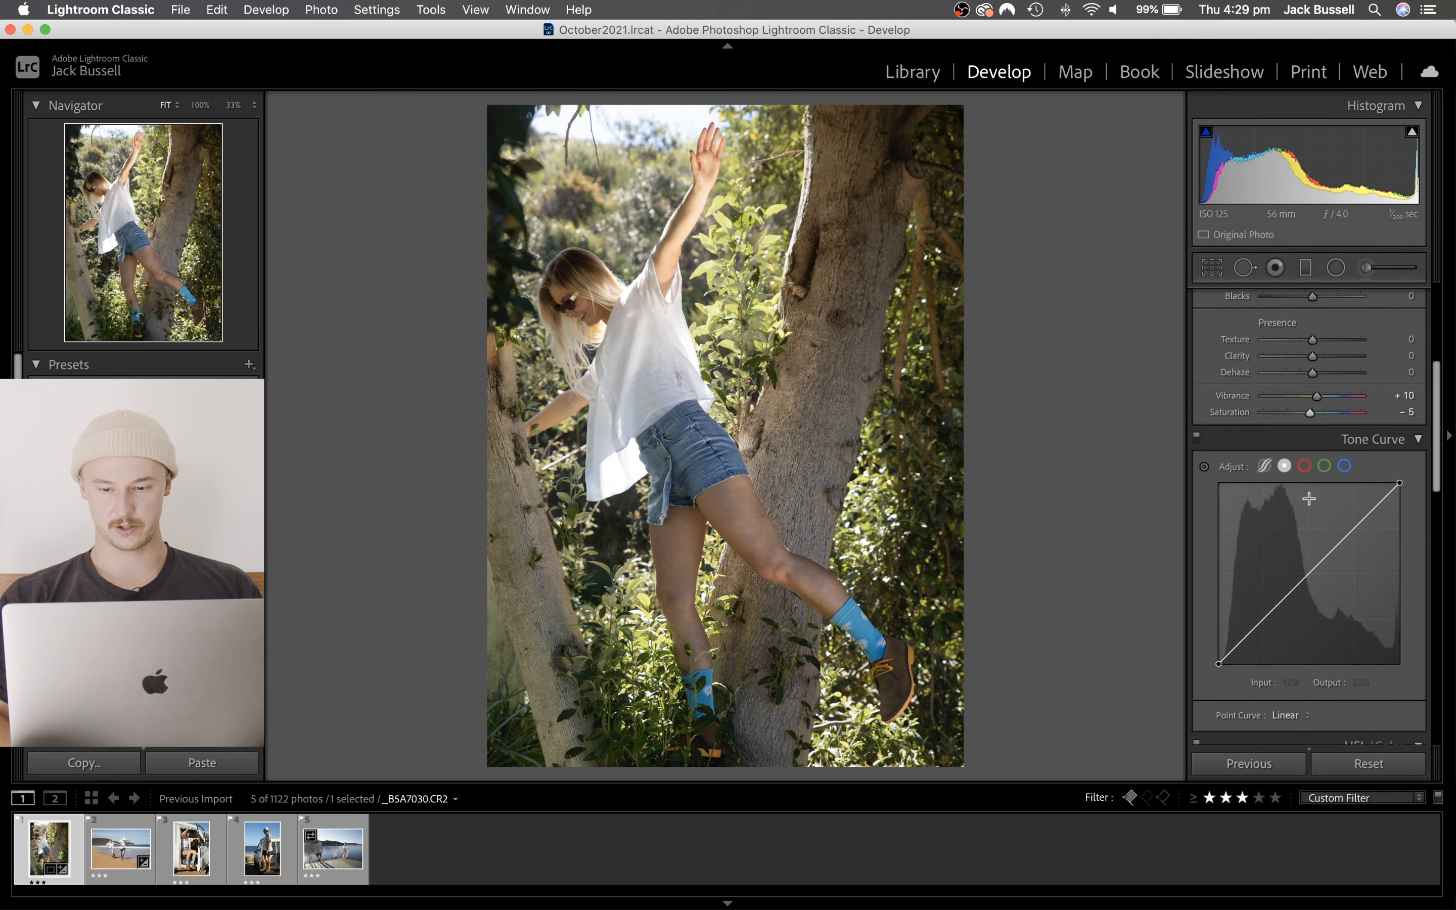
drag(1311, 569, 1311, 569)
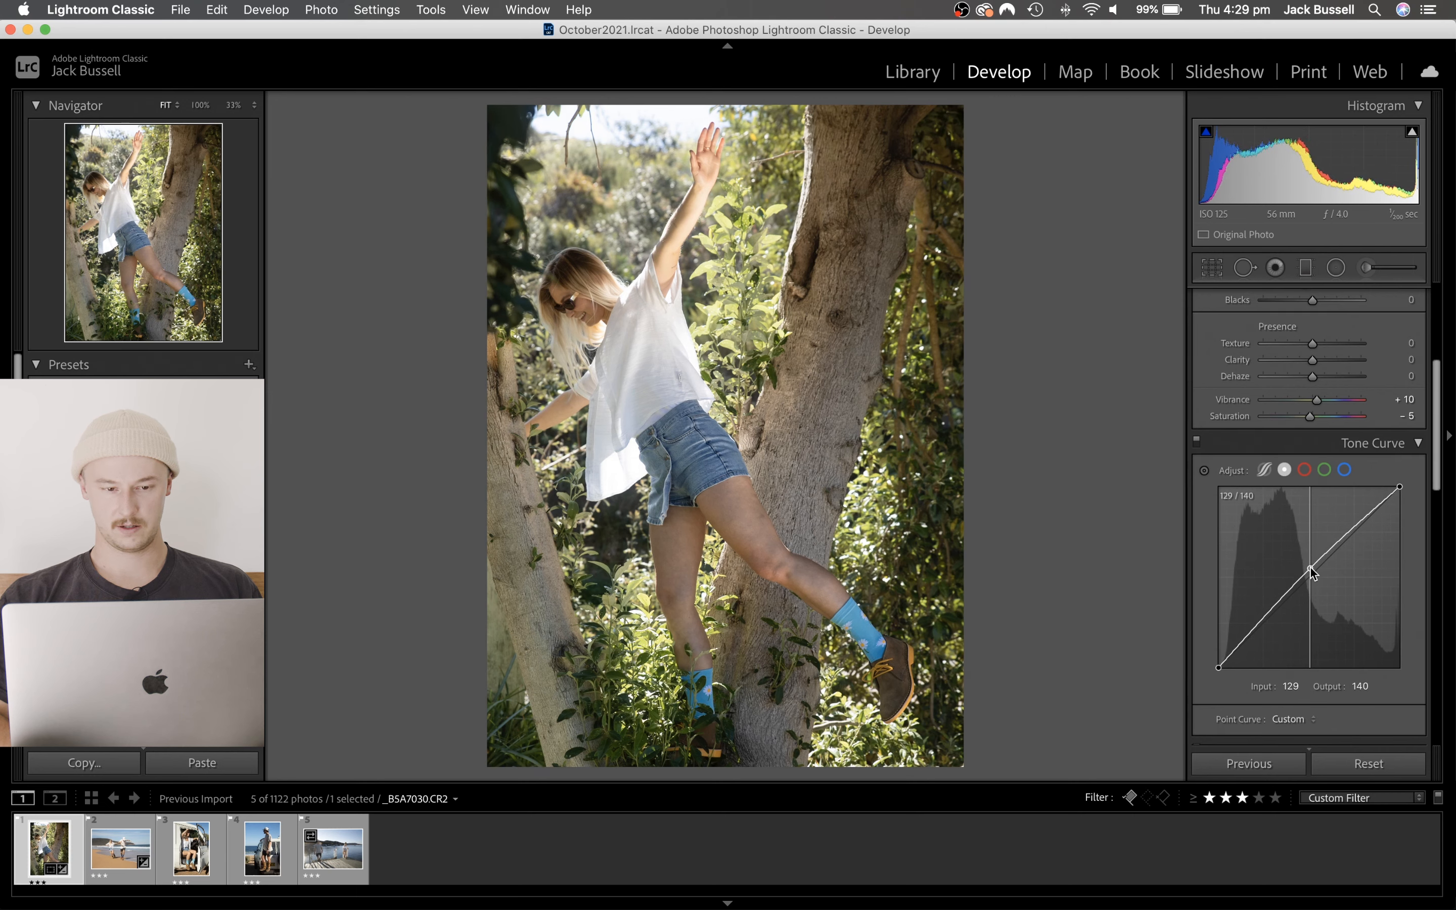
drag(1259, 619, 1250, 636)
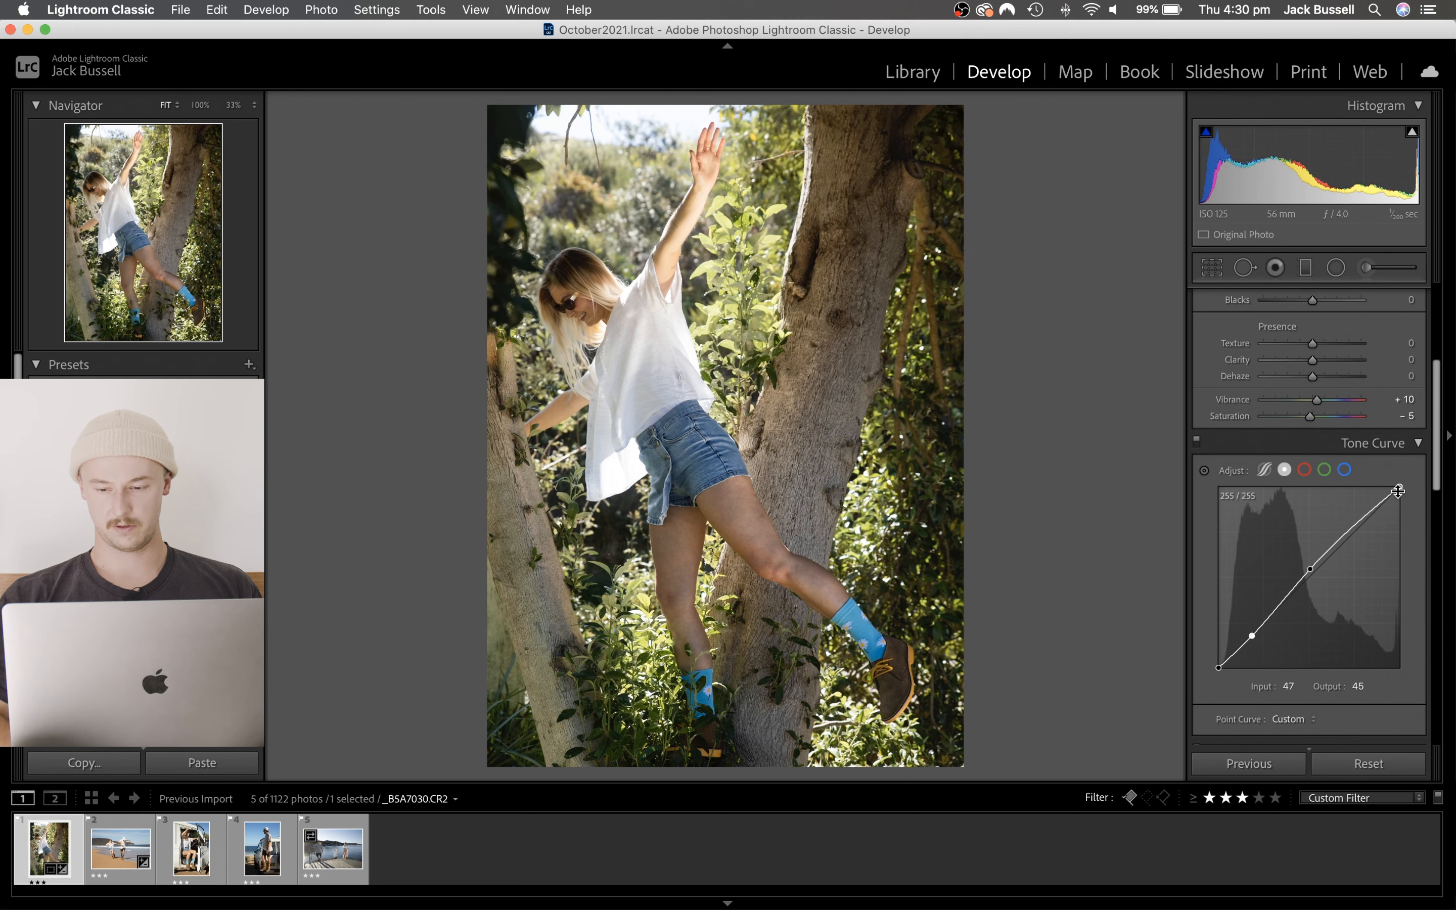
drag(1399, 486, 1401, 495)
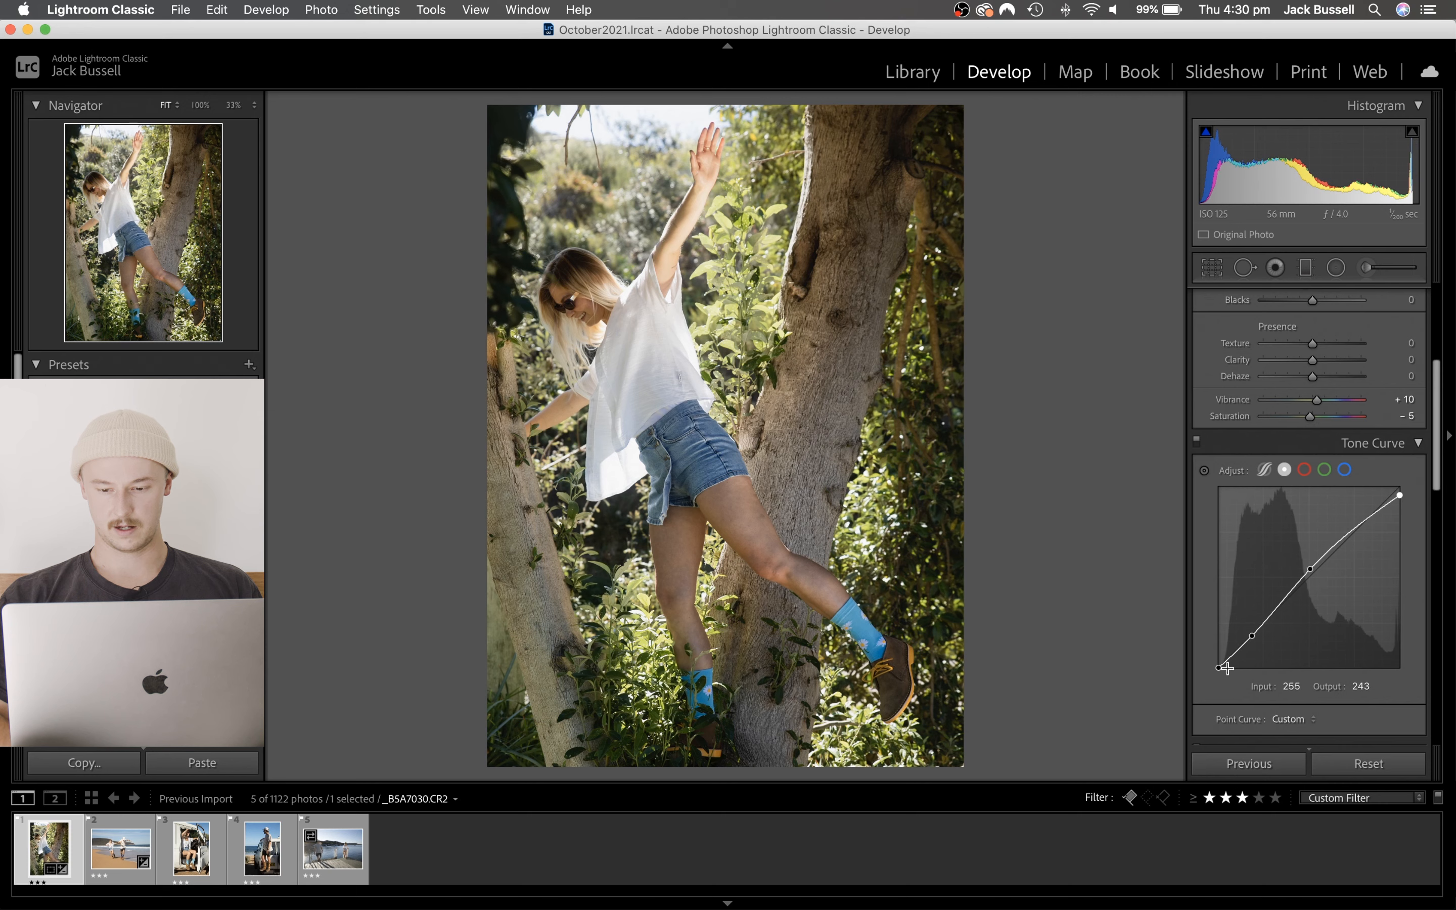
drag(1219, 667, 1215, 661)
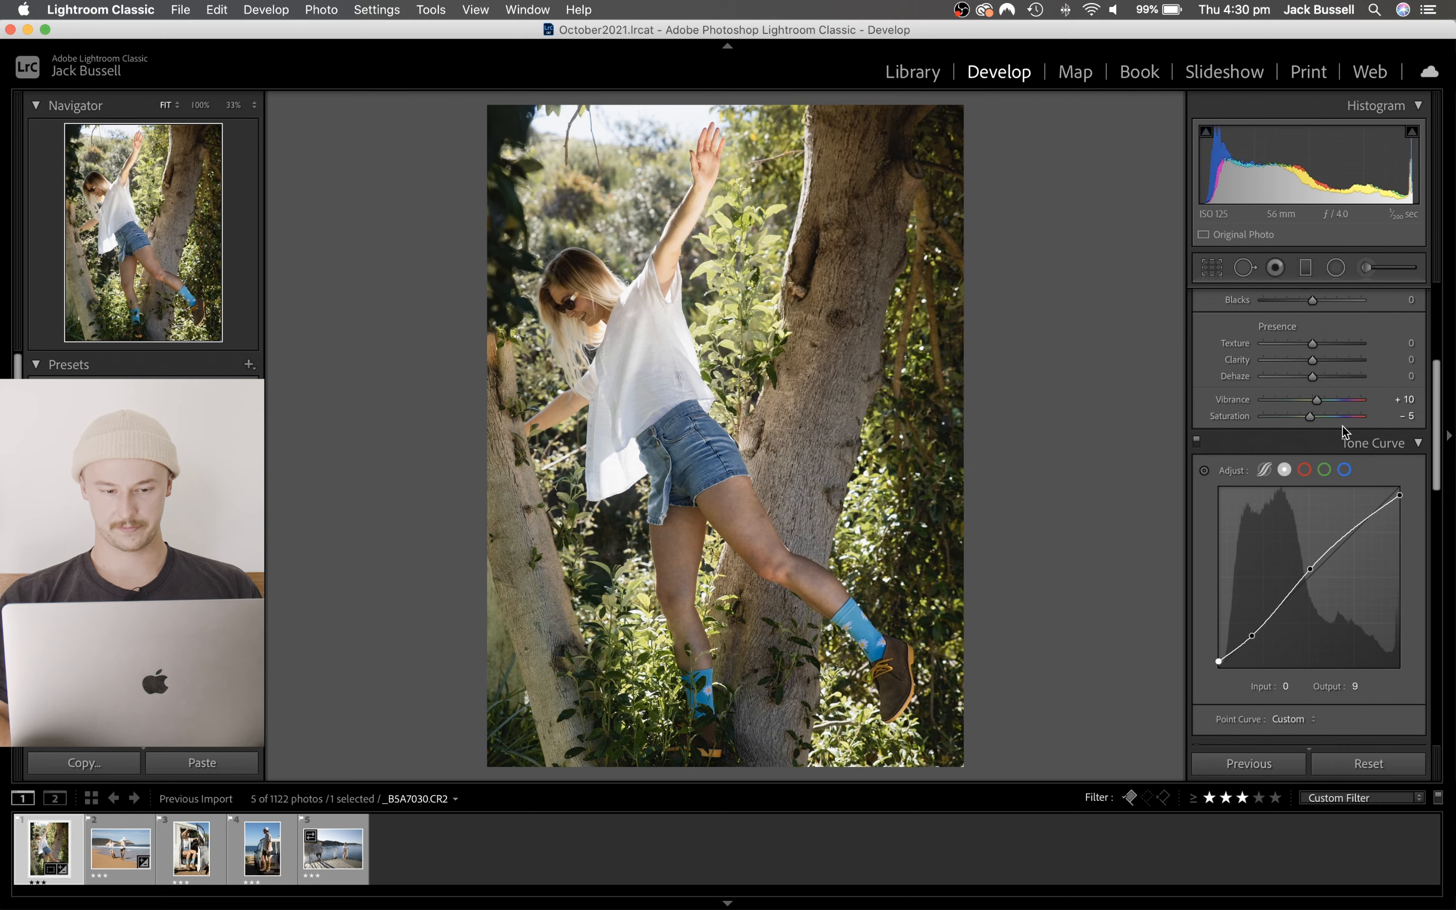
- Set Exposure to +0.30 and Temp to 5,194, and compare the edit side by side with the original
scroll(1323, 445, up, 5)
drag(1314, 471, 1314, 470)
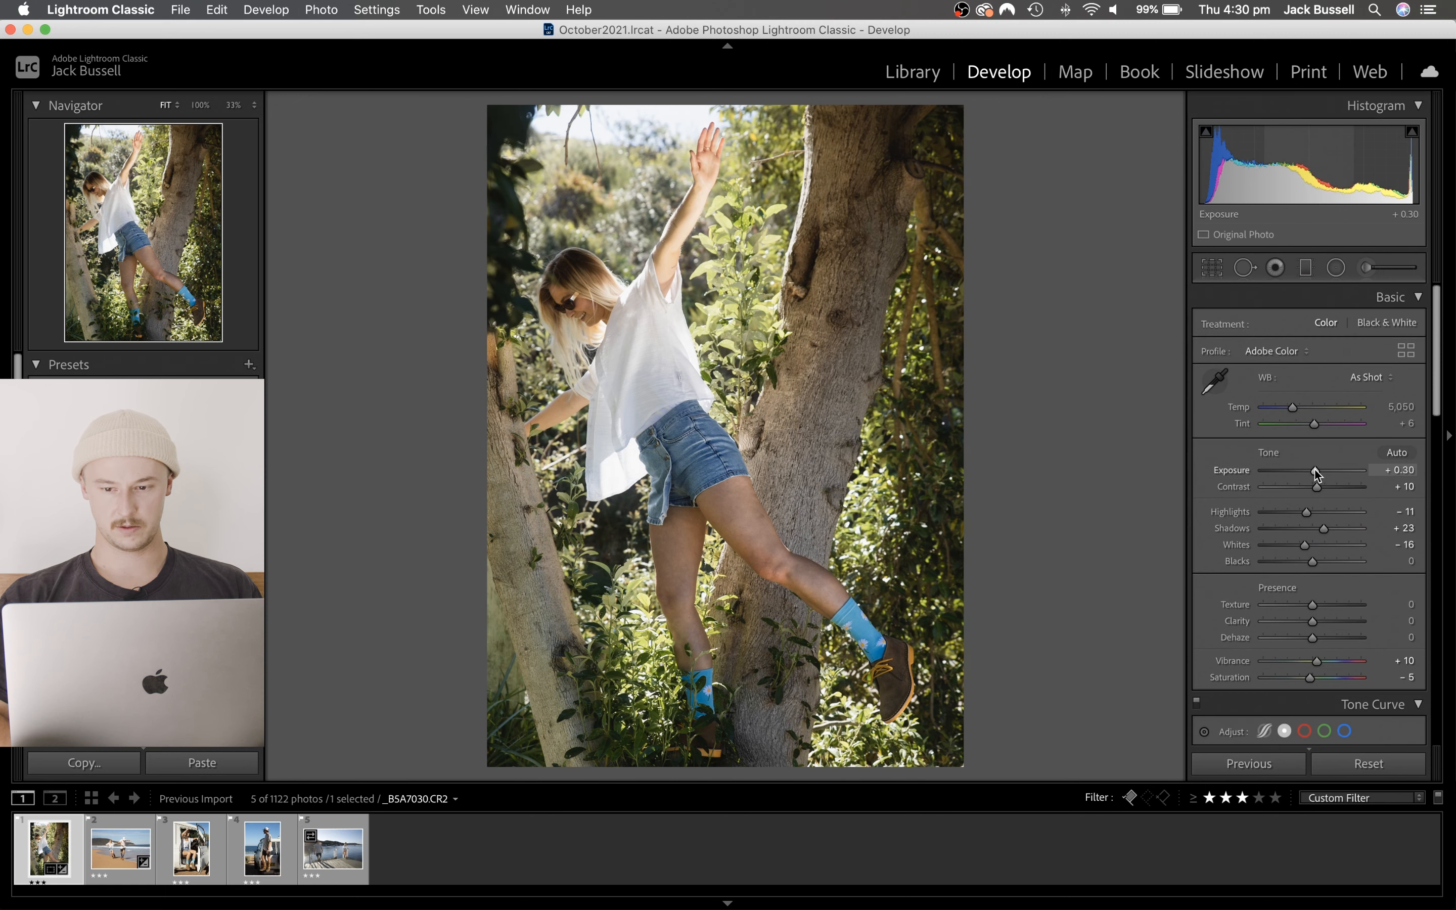
drag(1291, 408, 1295, 409)
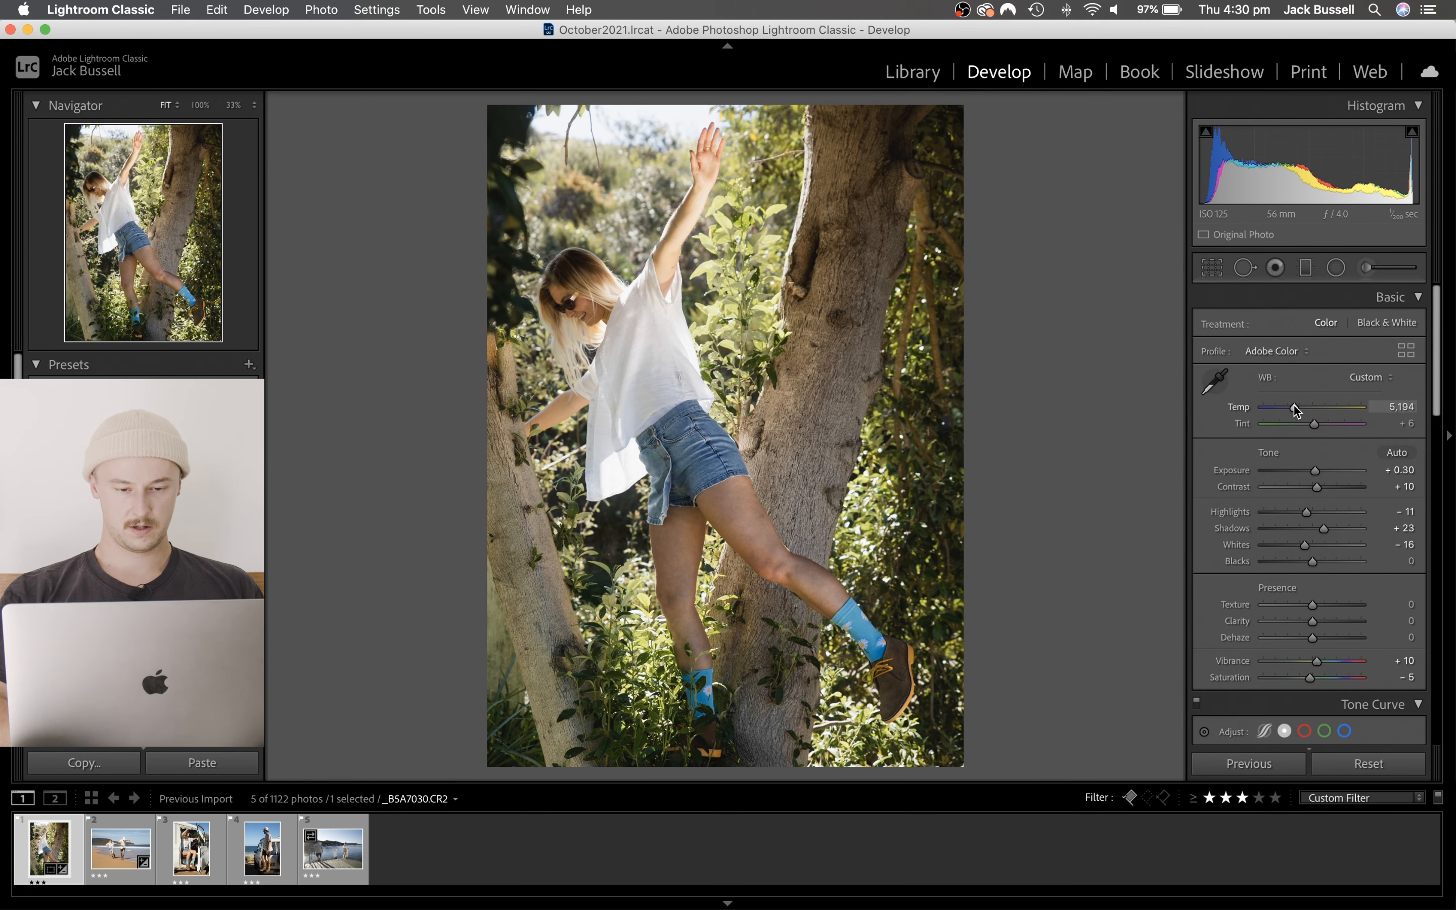
key(y)
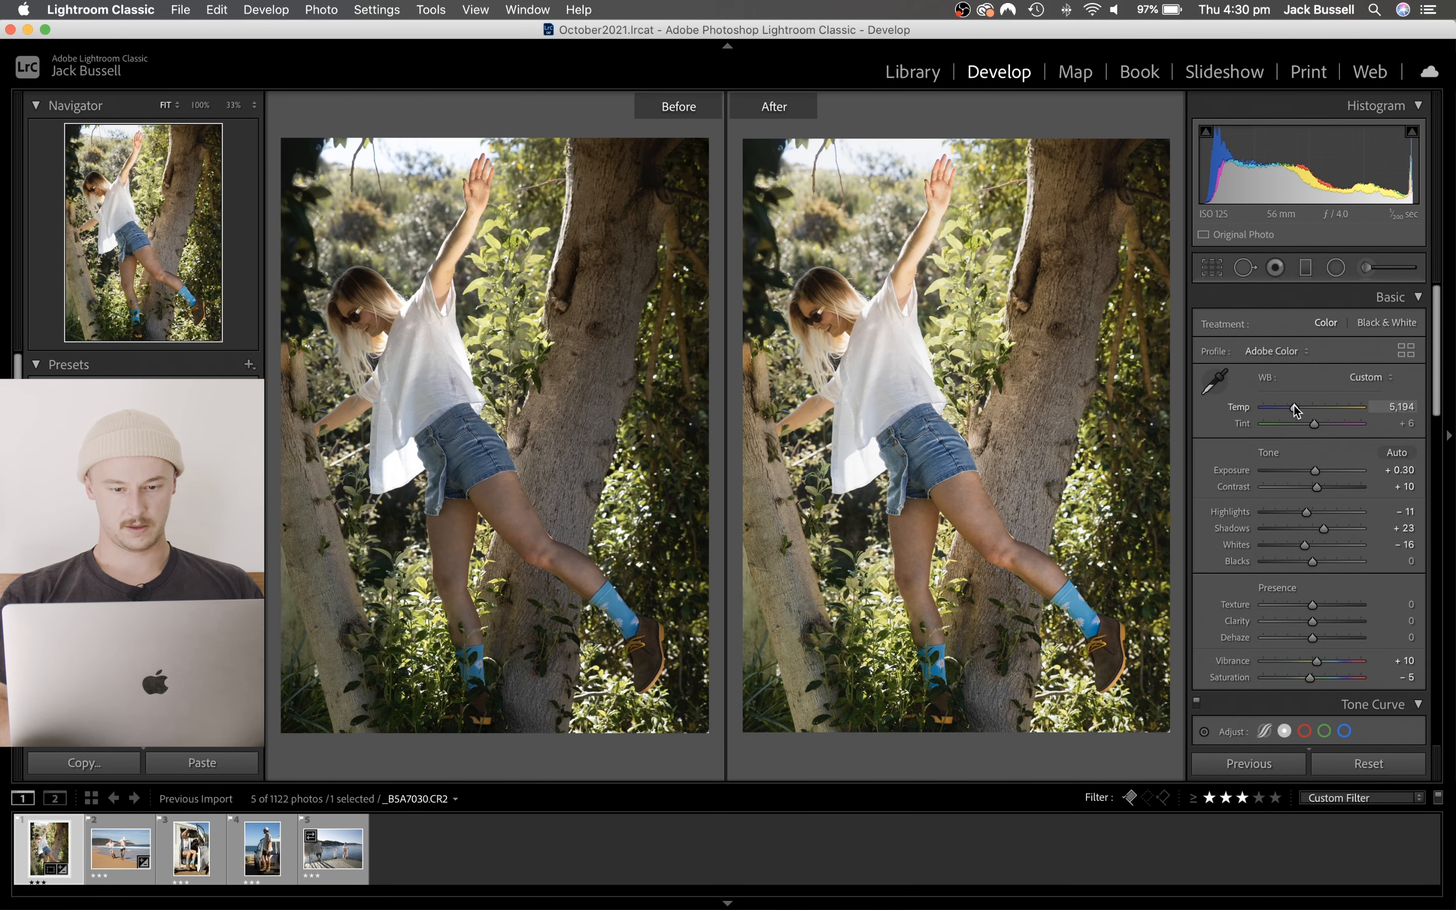
key(y)
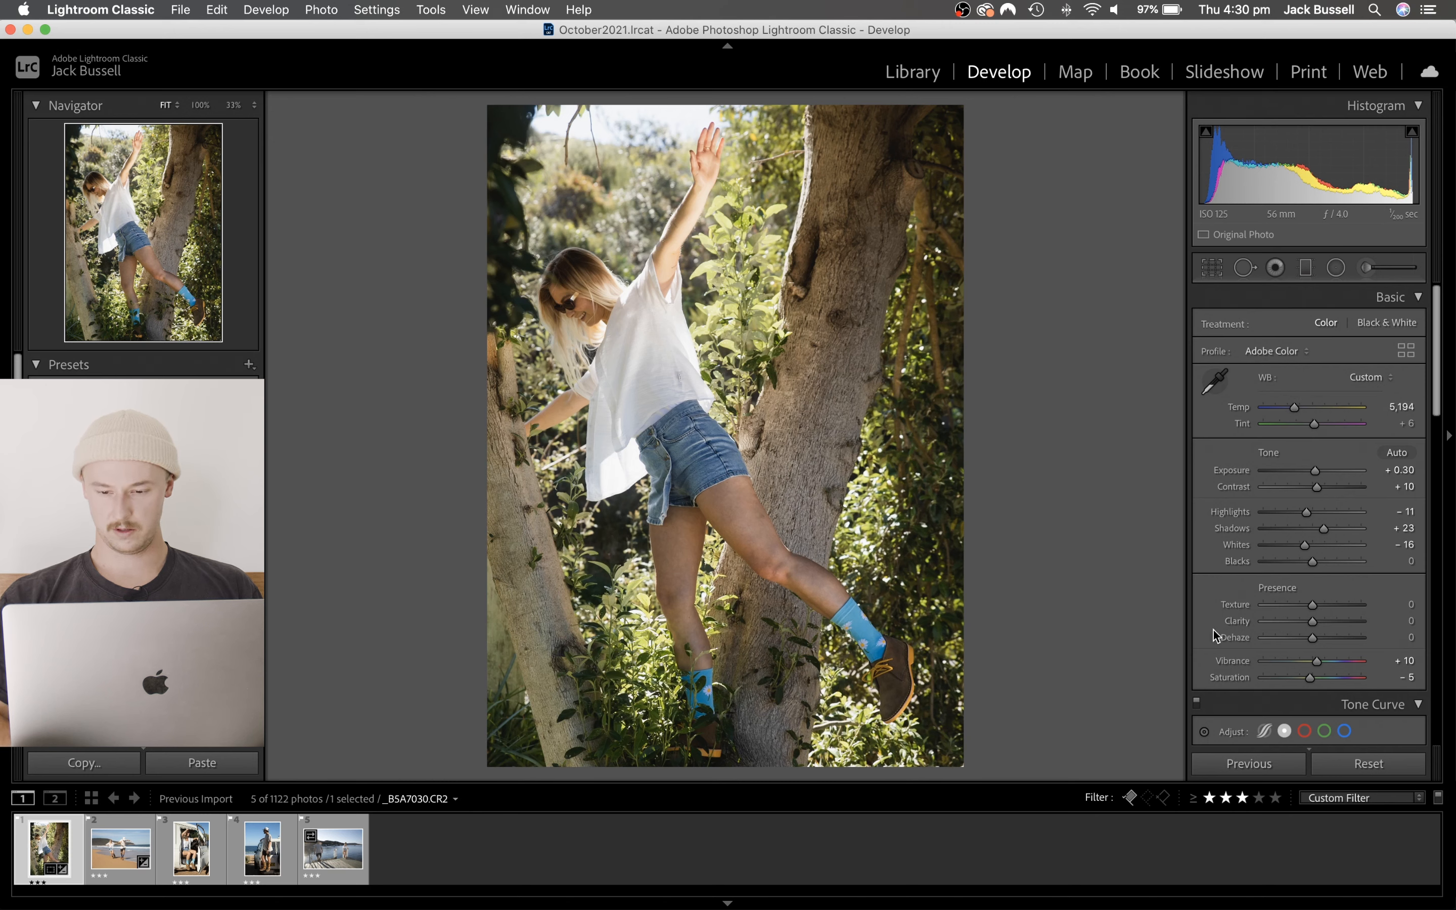
- Set the HSL saturation of both Yellow and Green to -5
scroll(1311, 615, down, 10)
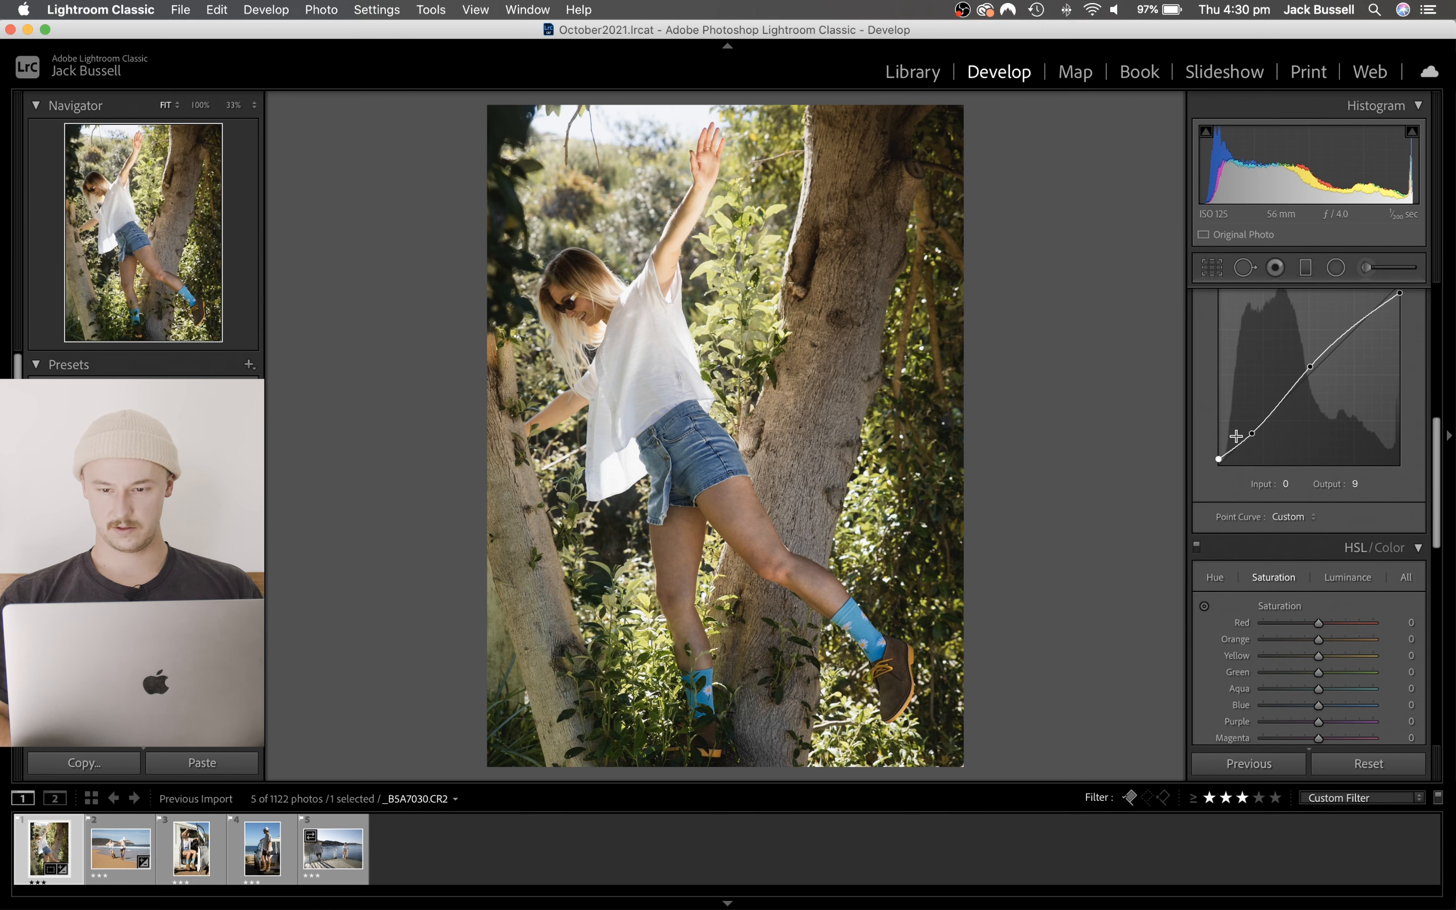
scroll(1293, 541, down, 3)
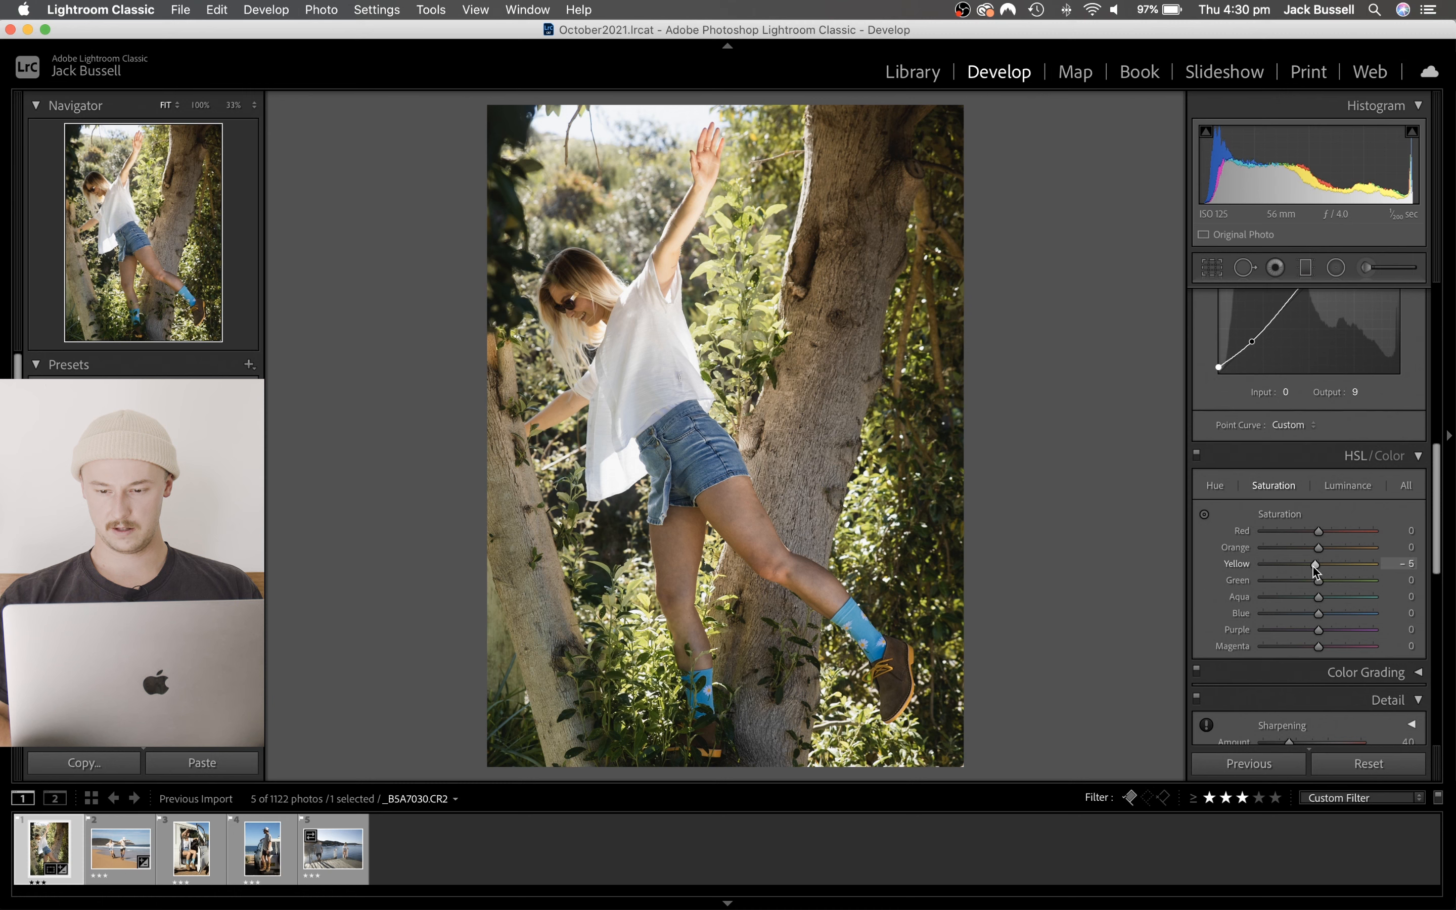
drag(1316, 565, 1313, 566)
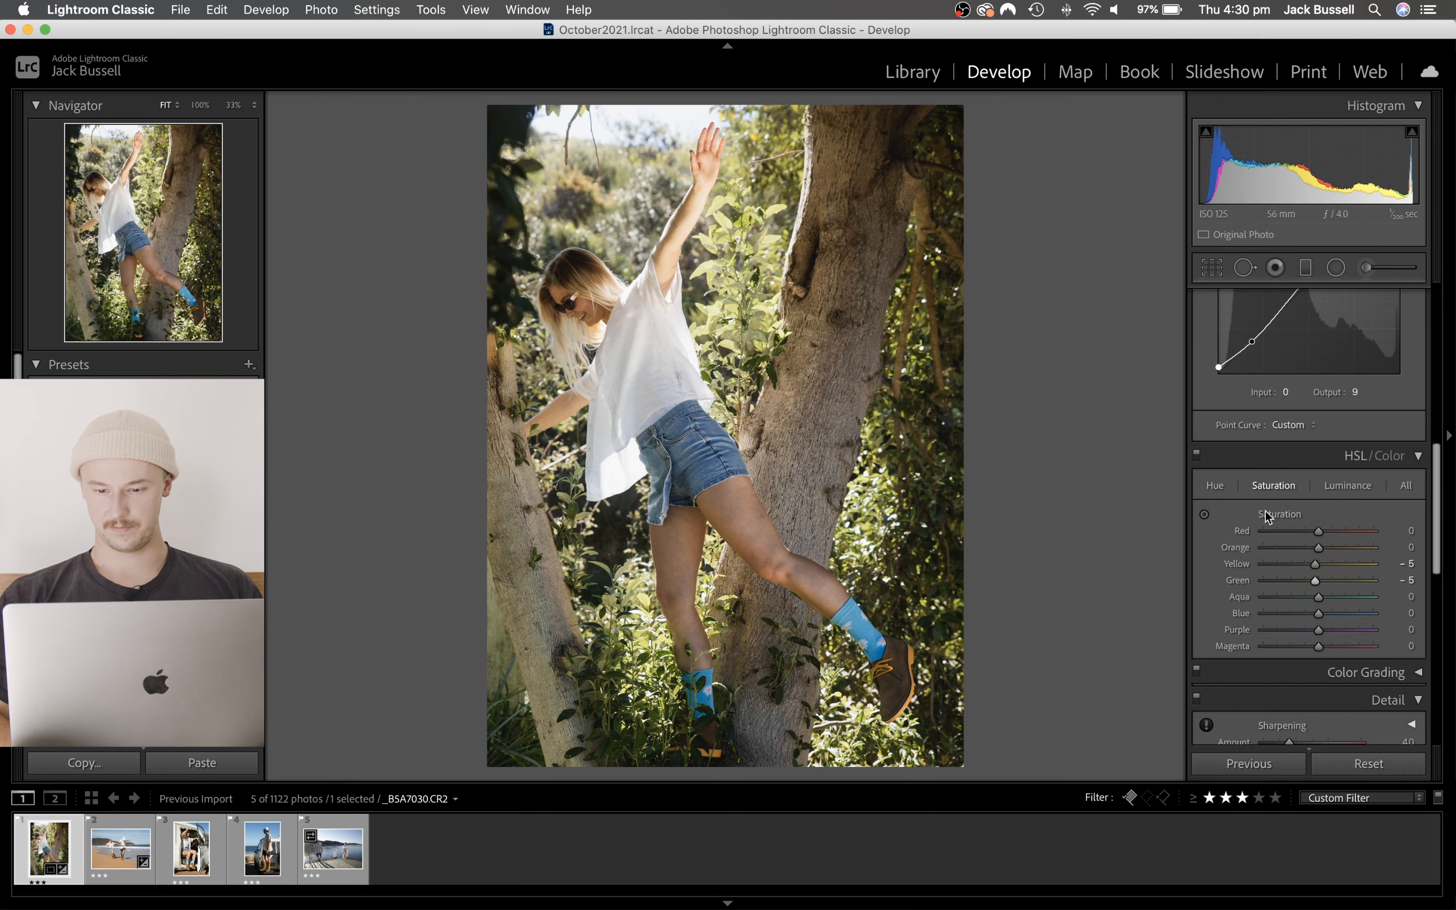
click(1210, 269)
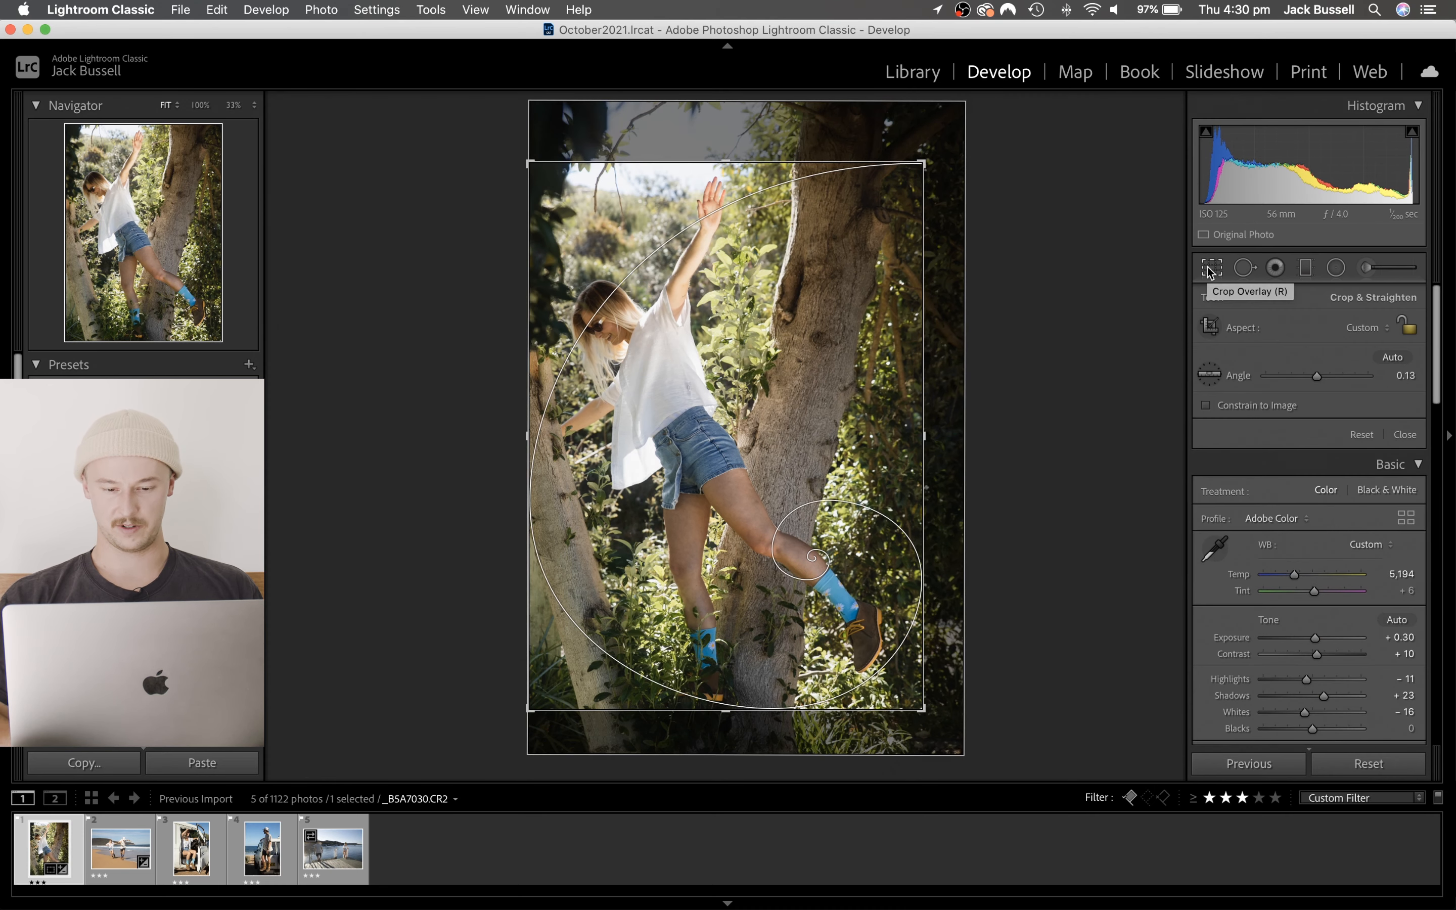
click(1210, 269)
- Zoom to 100% on the raised foot and paint an Adjustment Brush mask over the blue daisy sock and brown shoe
click(889, 653)
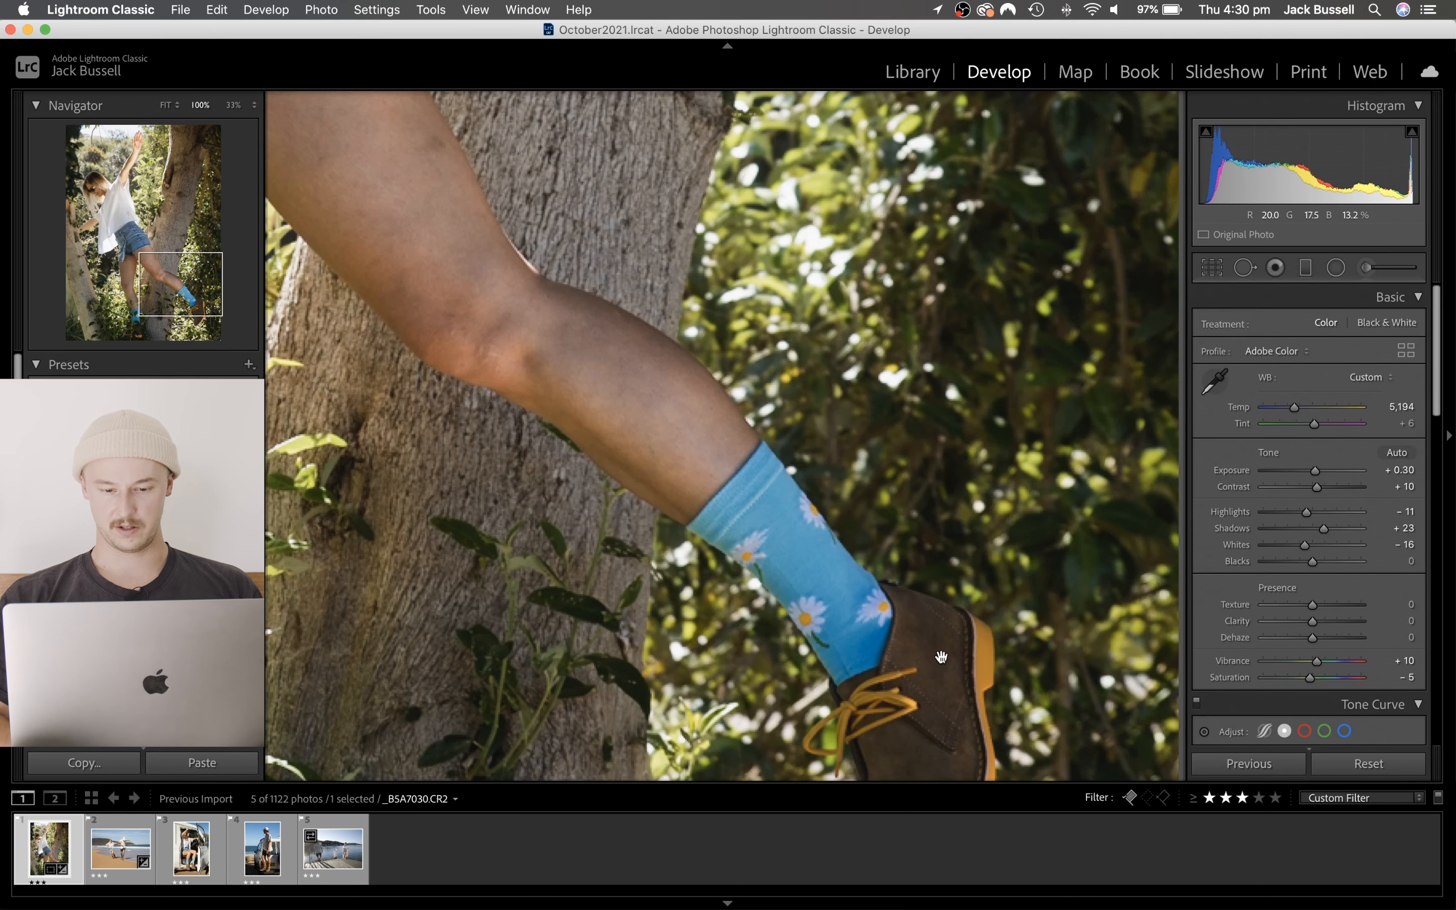
drag(933, 650, 788, 487)
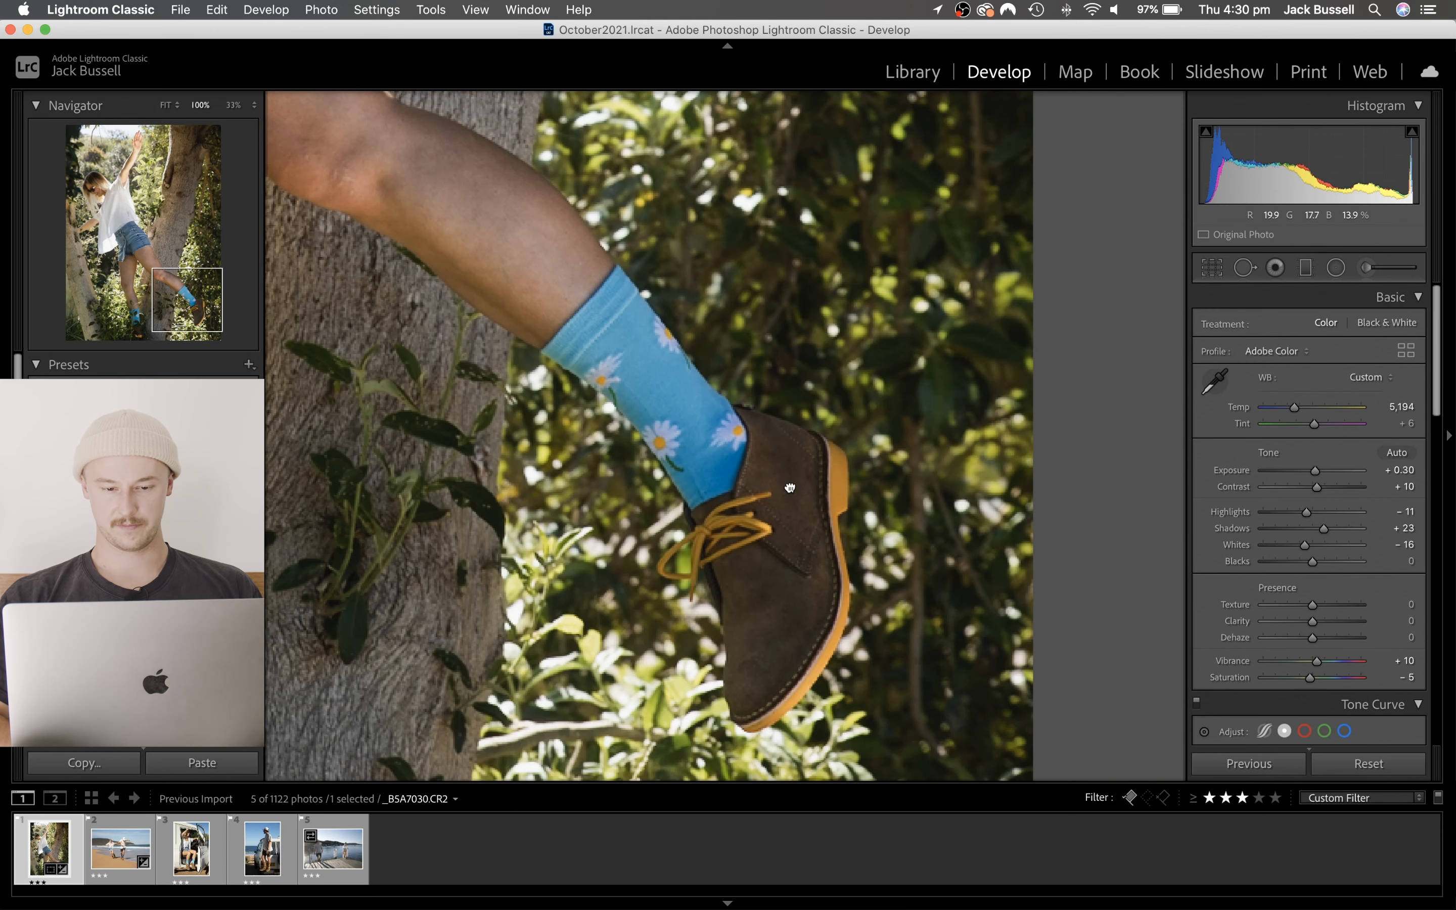
click(1366, 268)
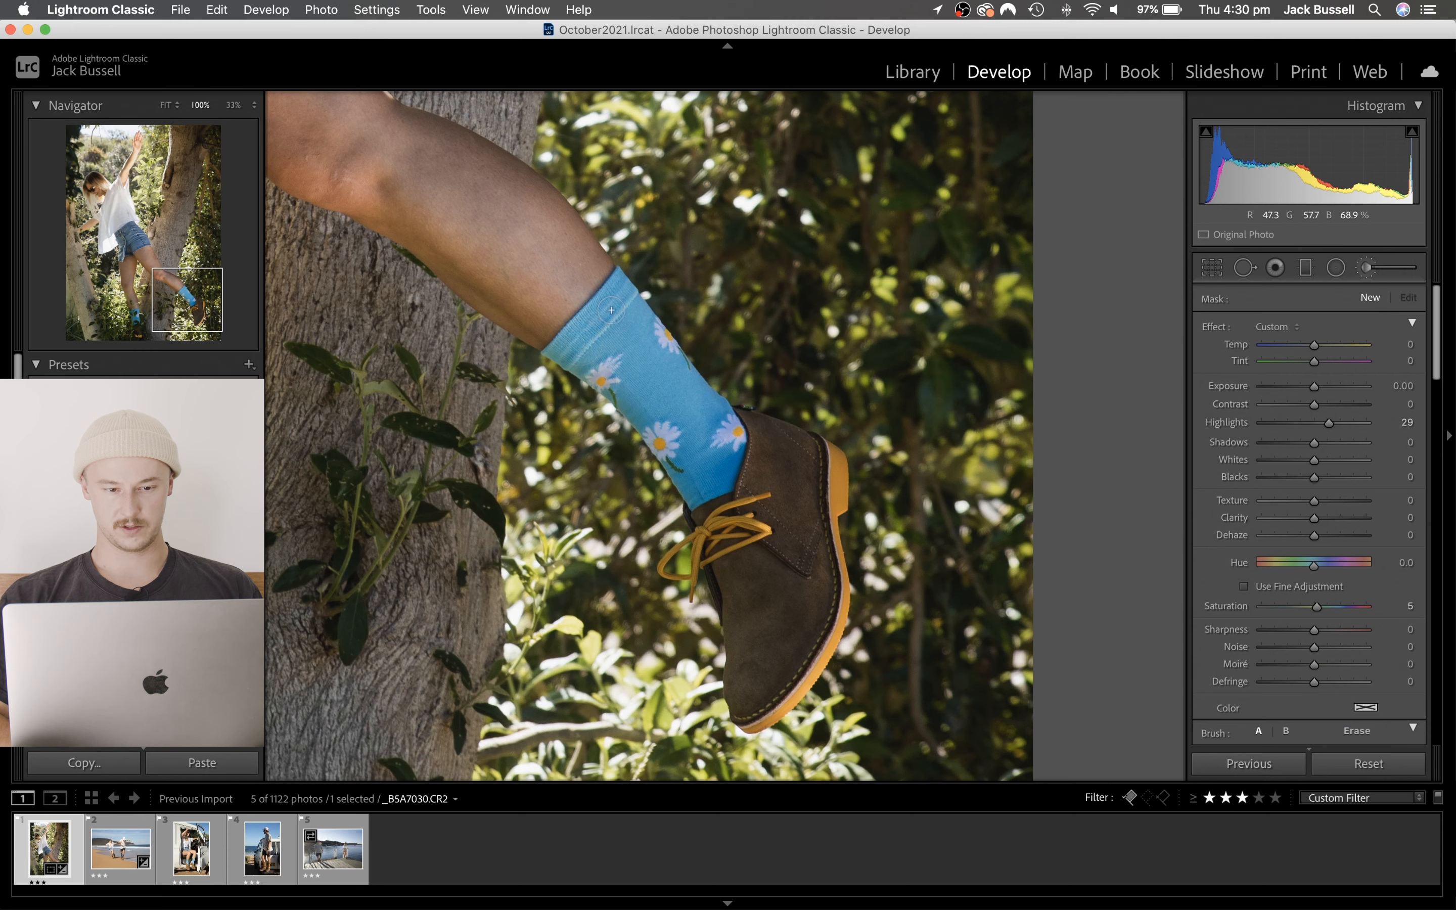
click(597, 356)
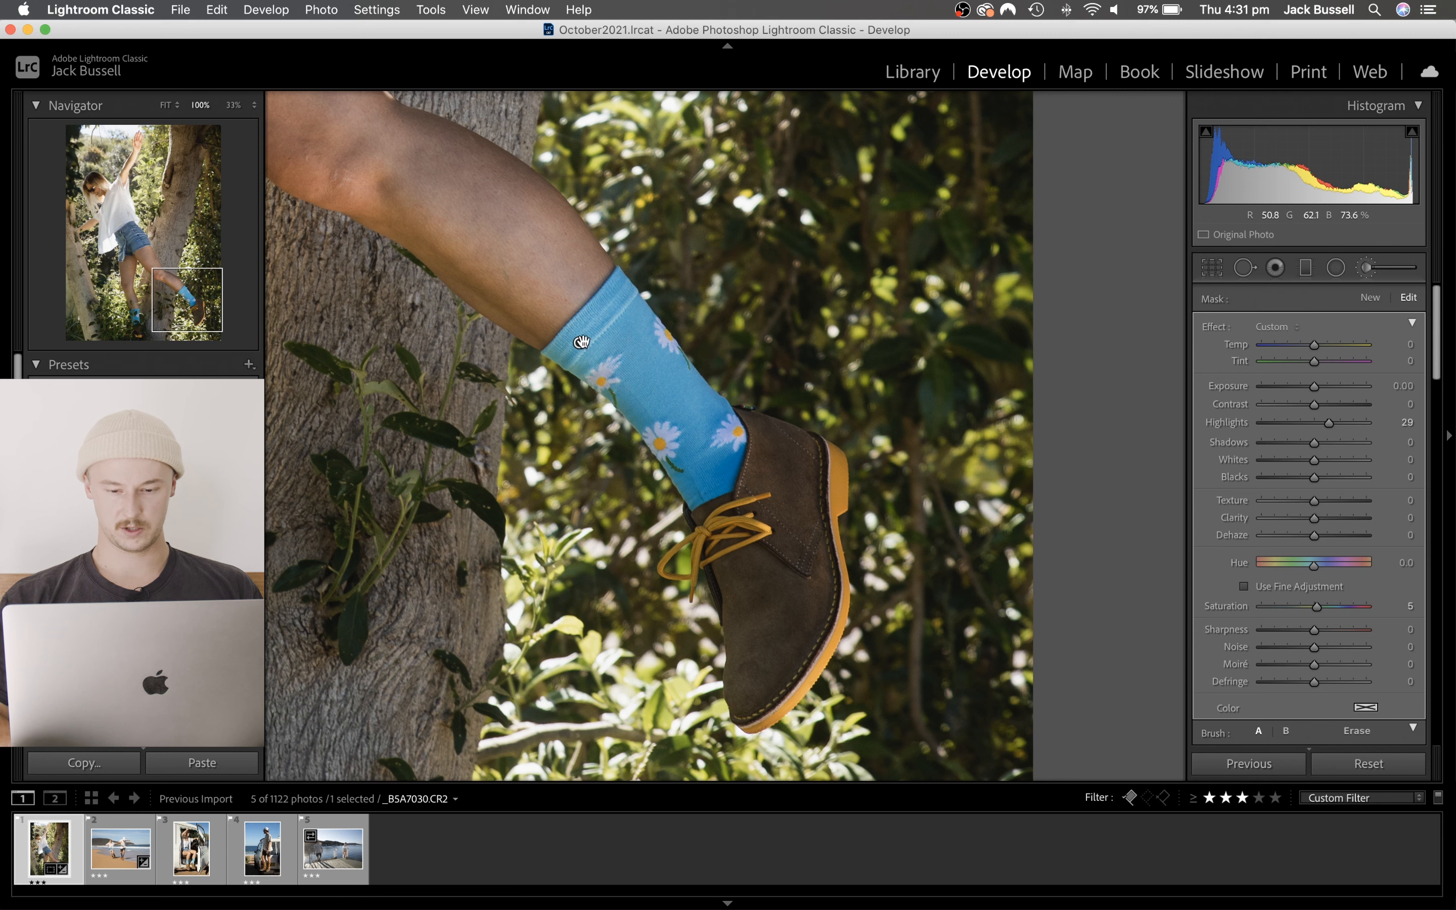
key(Delete)
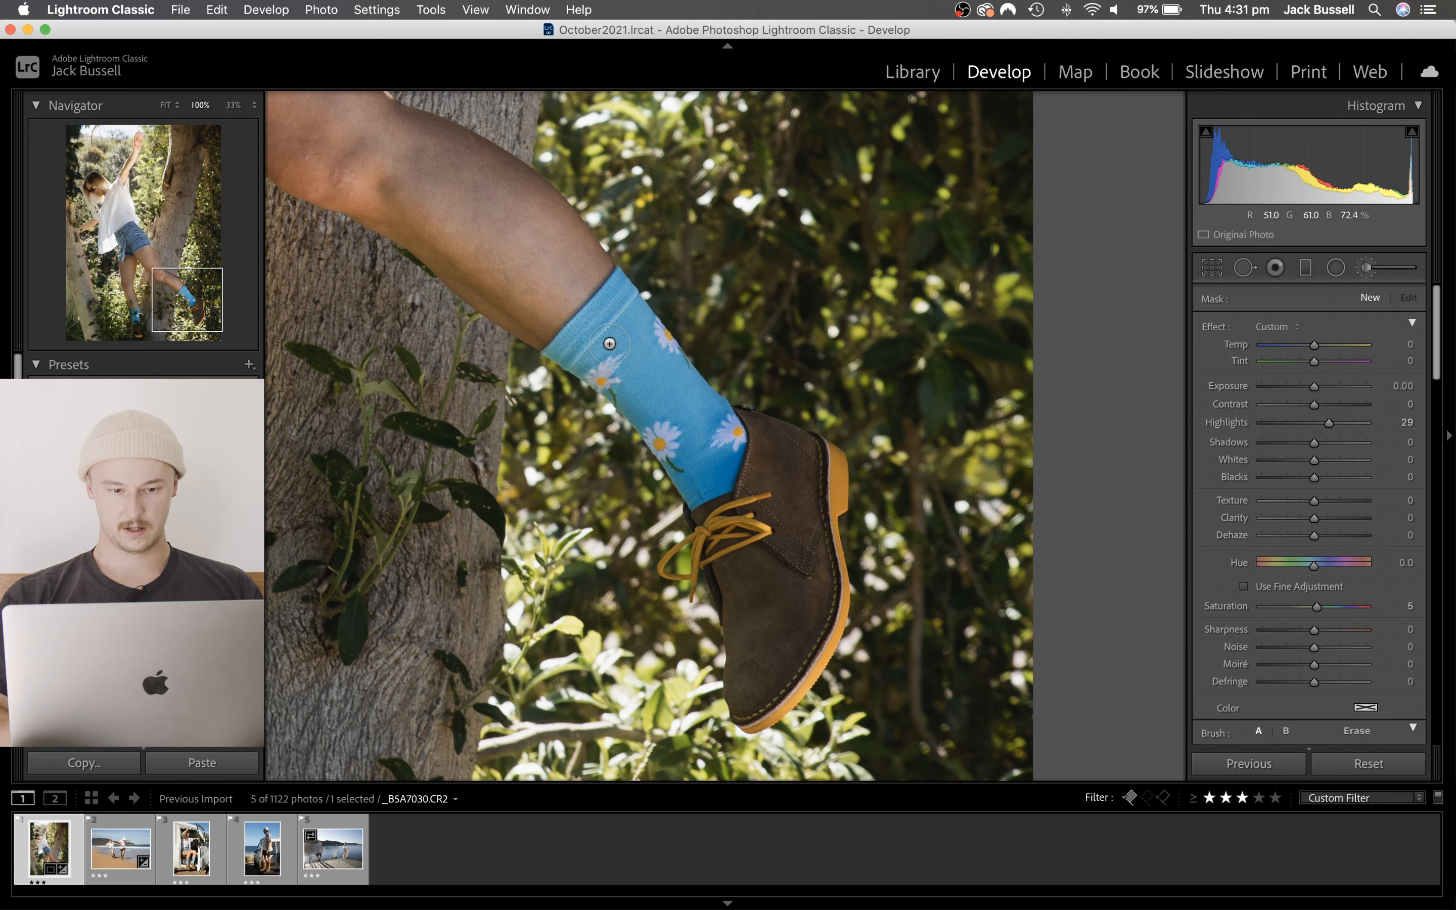
drag(610, 344, 578, 355)
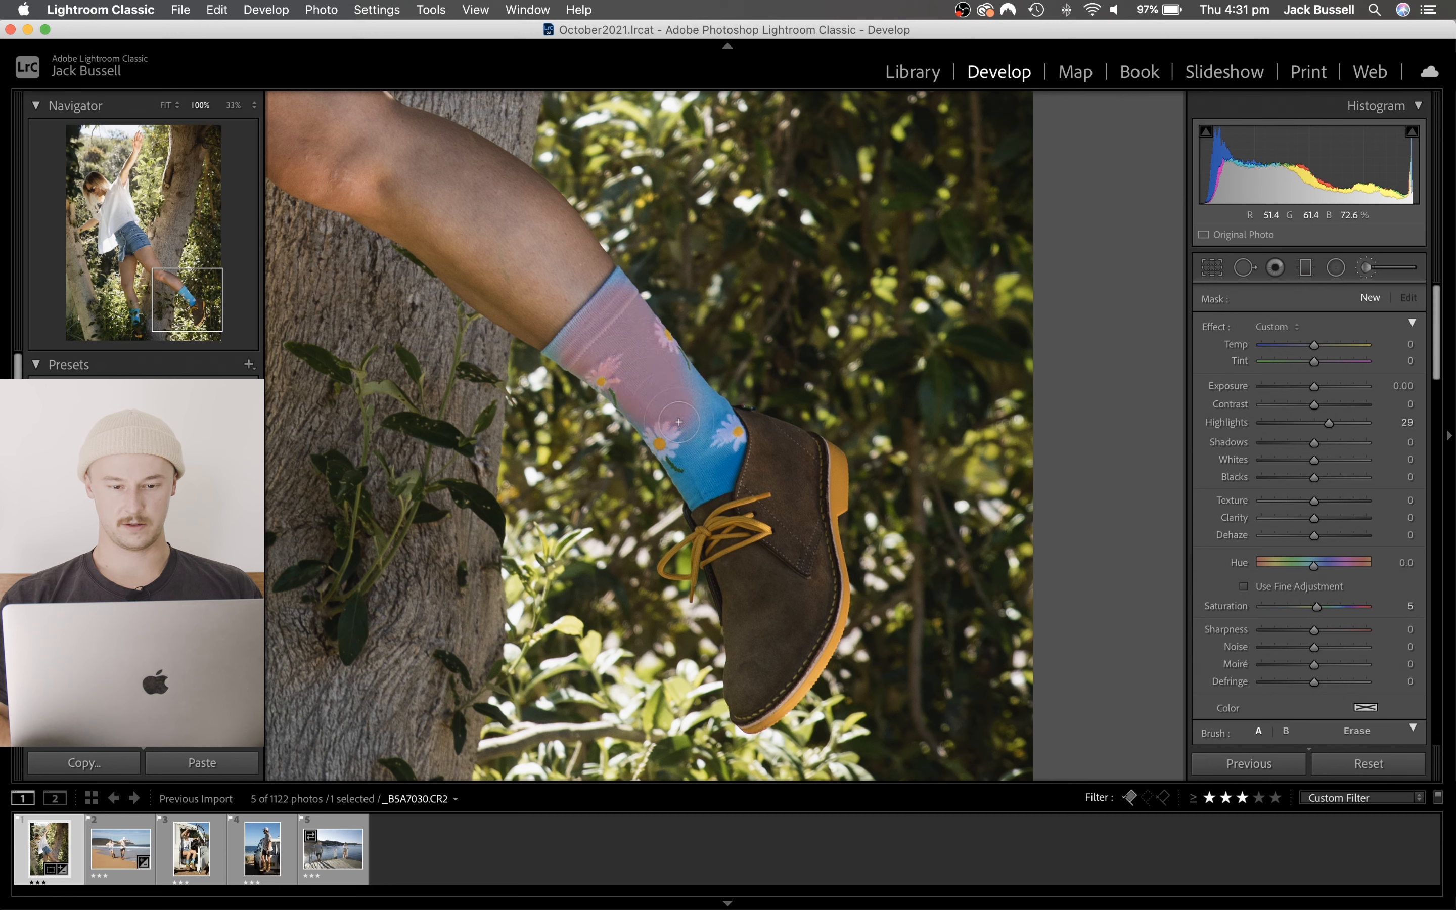
mouse_move(709, 432)
mouse_down()
mouse_move(680, 475)
mouse_move(716, 499)
mouse_move(741, 443)
mouse_move(800, 460)
mouse_move(830, 490)
mouse_move(812, 506)
mouse_move(816, 565)
mouse_move(767, 689)
mouse_move(751, 671)
mouse_move(746, 538)
mouse_move(788, 582)
mouse_move(715, 511)
mouse_move(762, 510)
mouse_move(724, 479)
mouse_up()
scroll(1384, 582, down, 4)
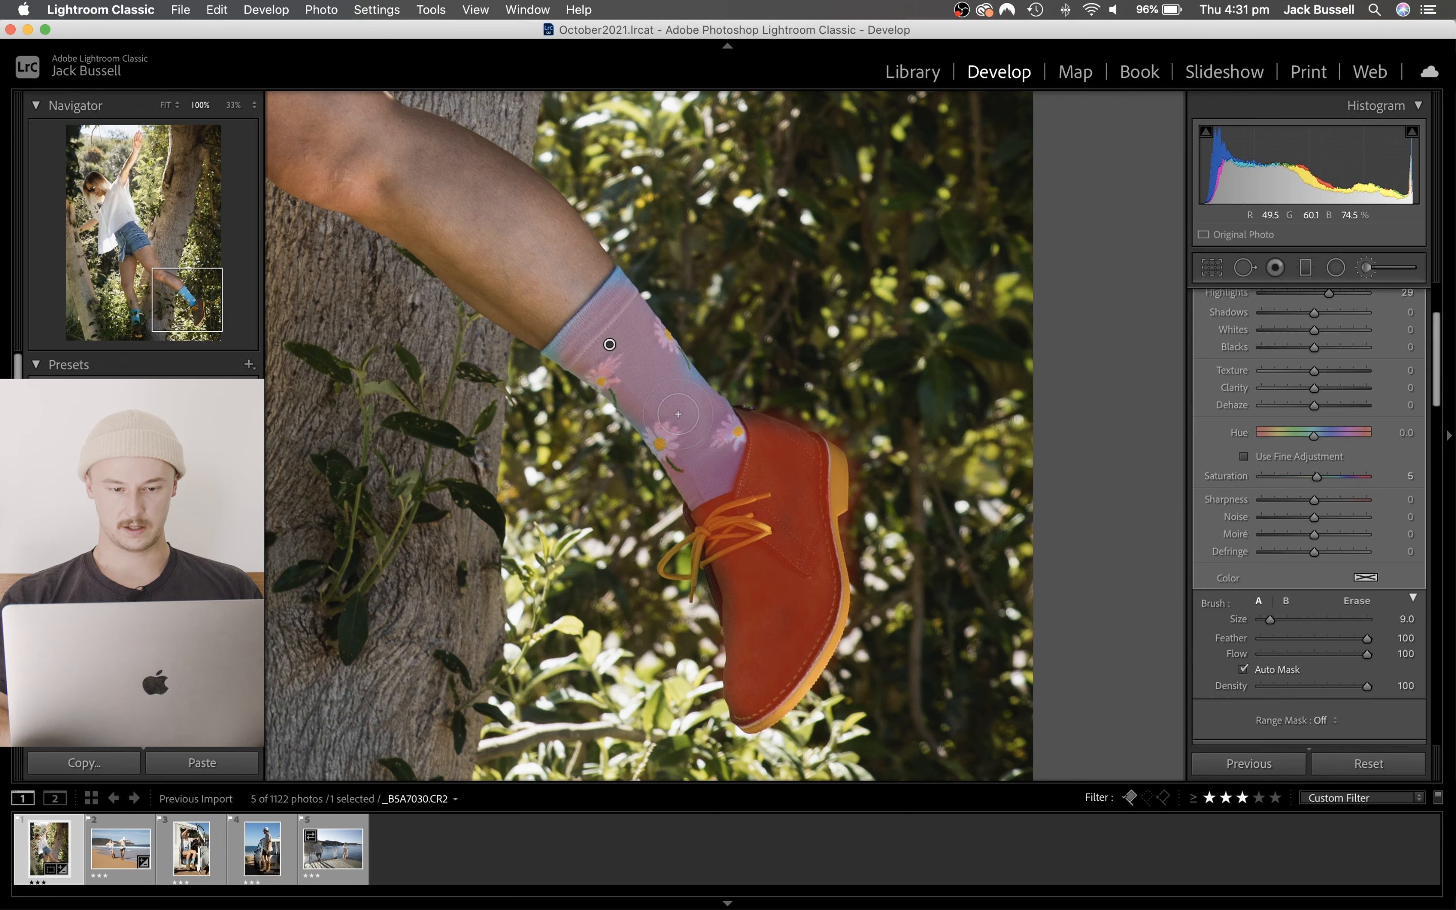
key(o)
- Set the sock and shoe mask's Exposure to 0.22, Highlights to 26 and Sharpness to 29, and return to the full photo view
scroll(1318, 396, up, 5)
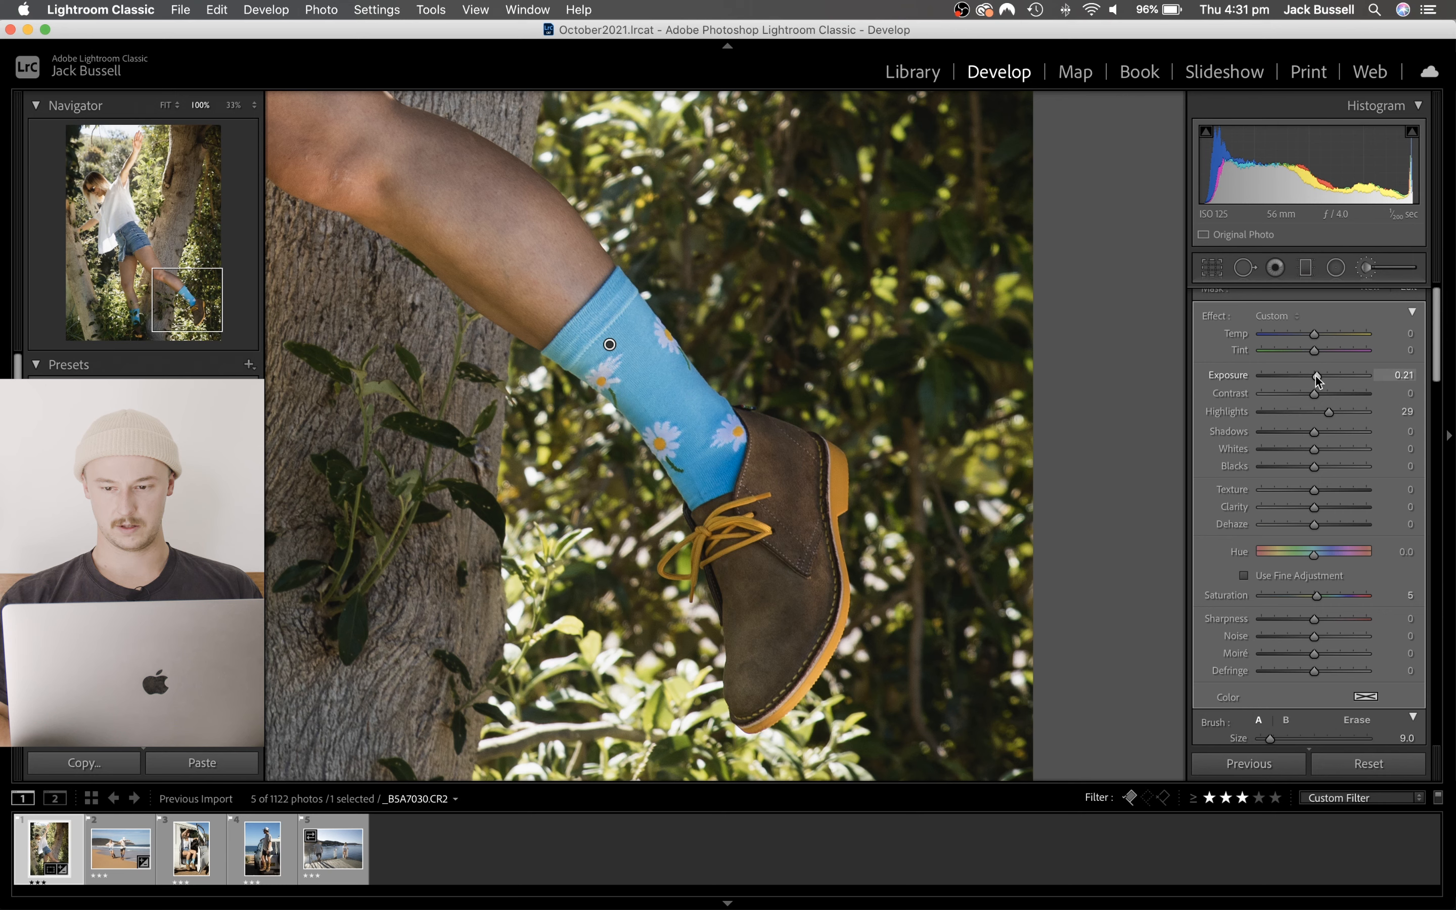
click(1315, 375)
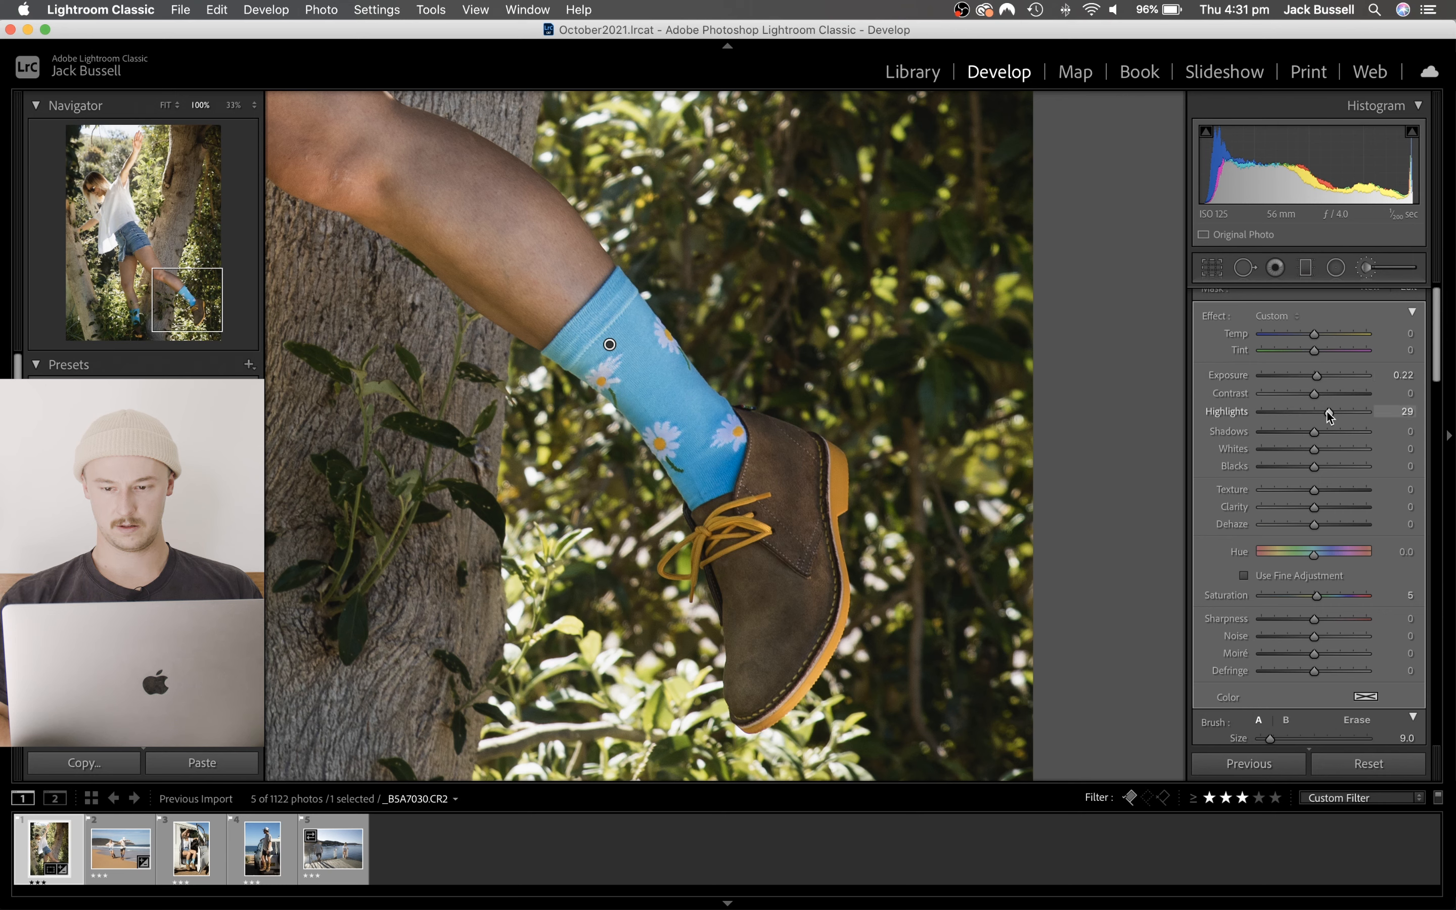
drag(1338, 415, 1334, 414)
drag(1320, 621, 1333, 626)
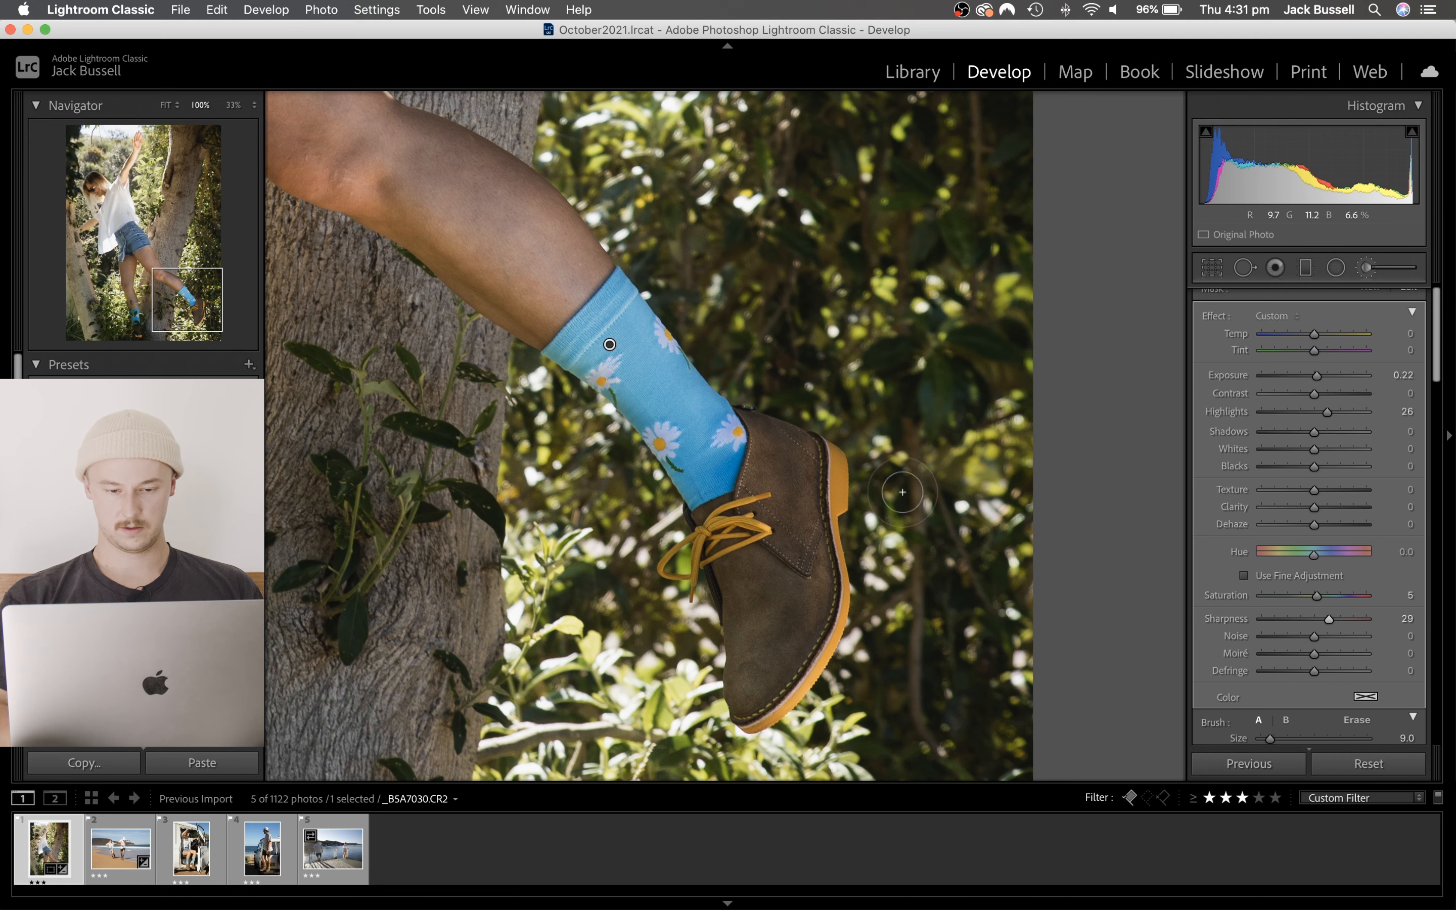
click(1367, 268)
click(654, 512)
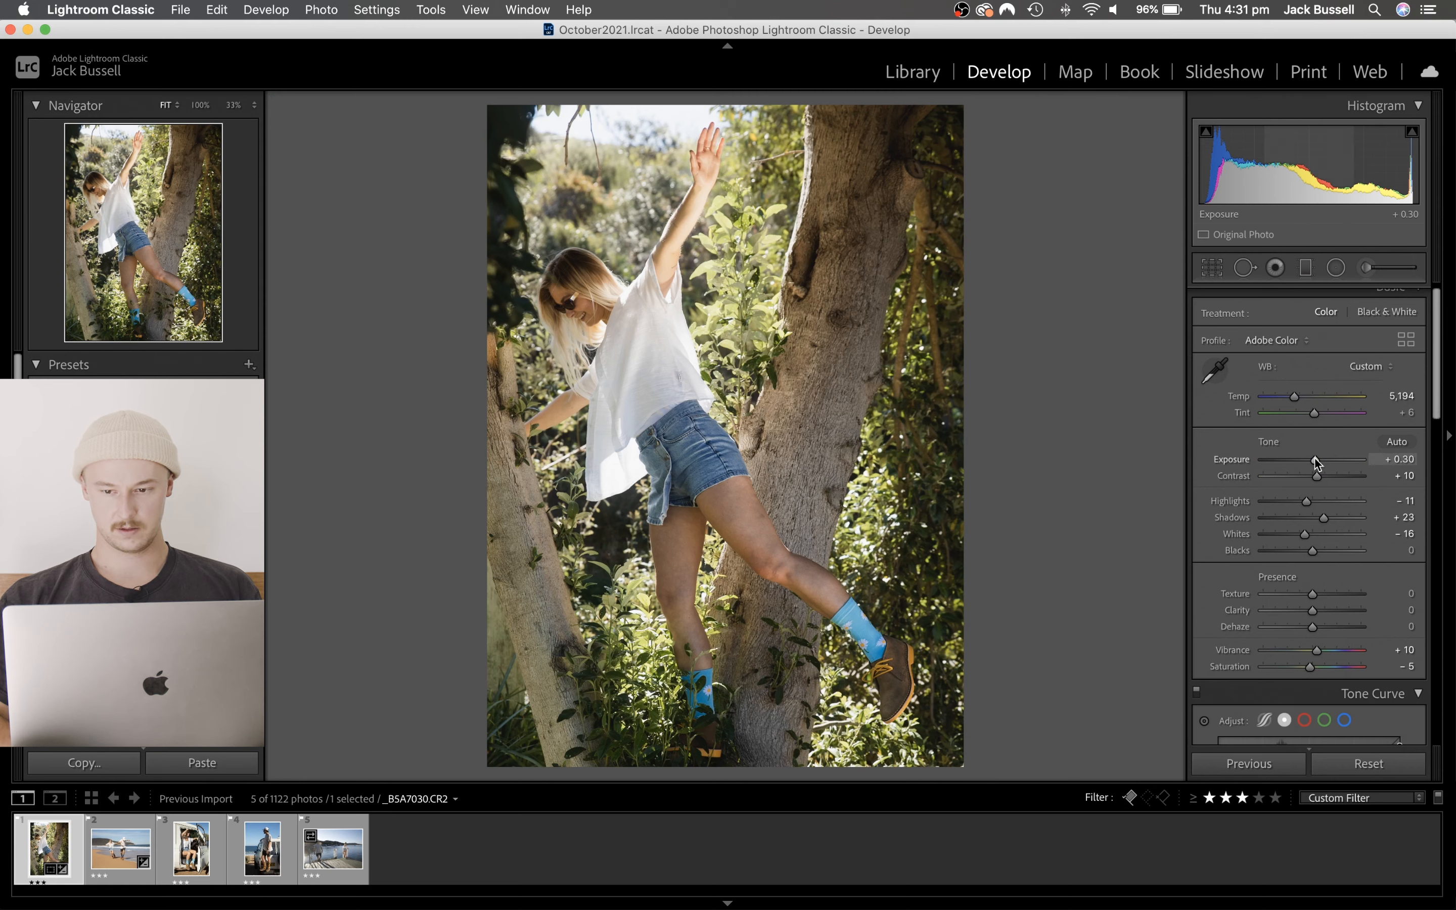
- Tint the highlights warm orange in Color Grading, with Hue 29 and Saturation 11
scroll(1315, 459, down, 8)
scroll(1313, 458, down, 10)
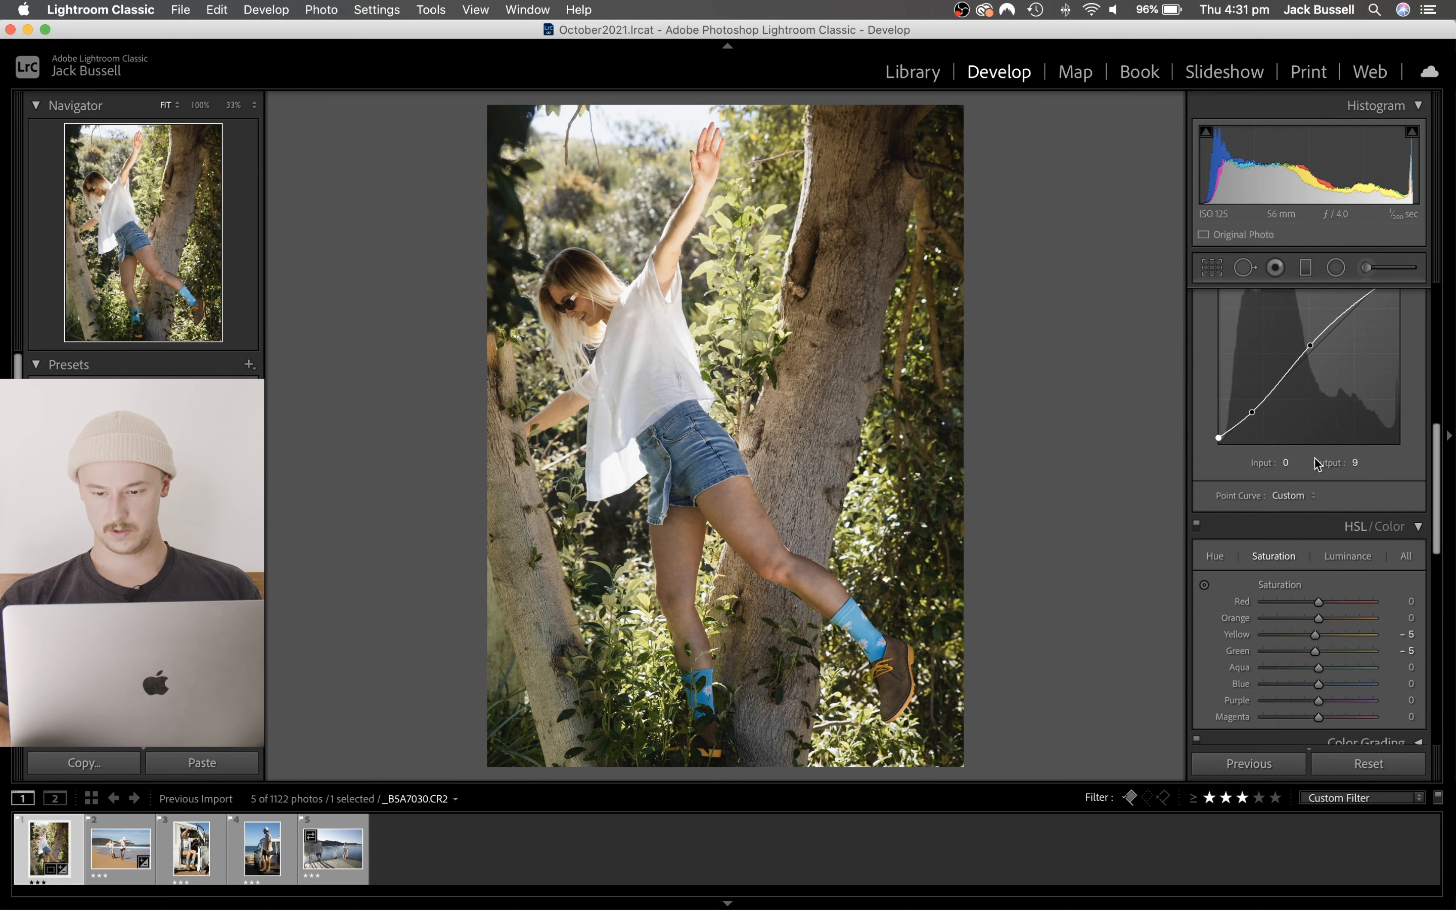
click(1418, 363)
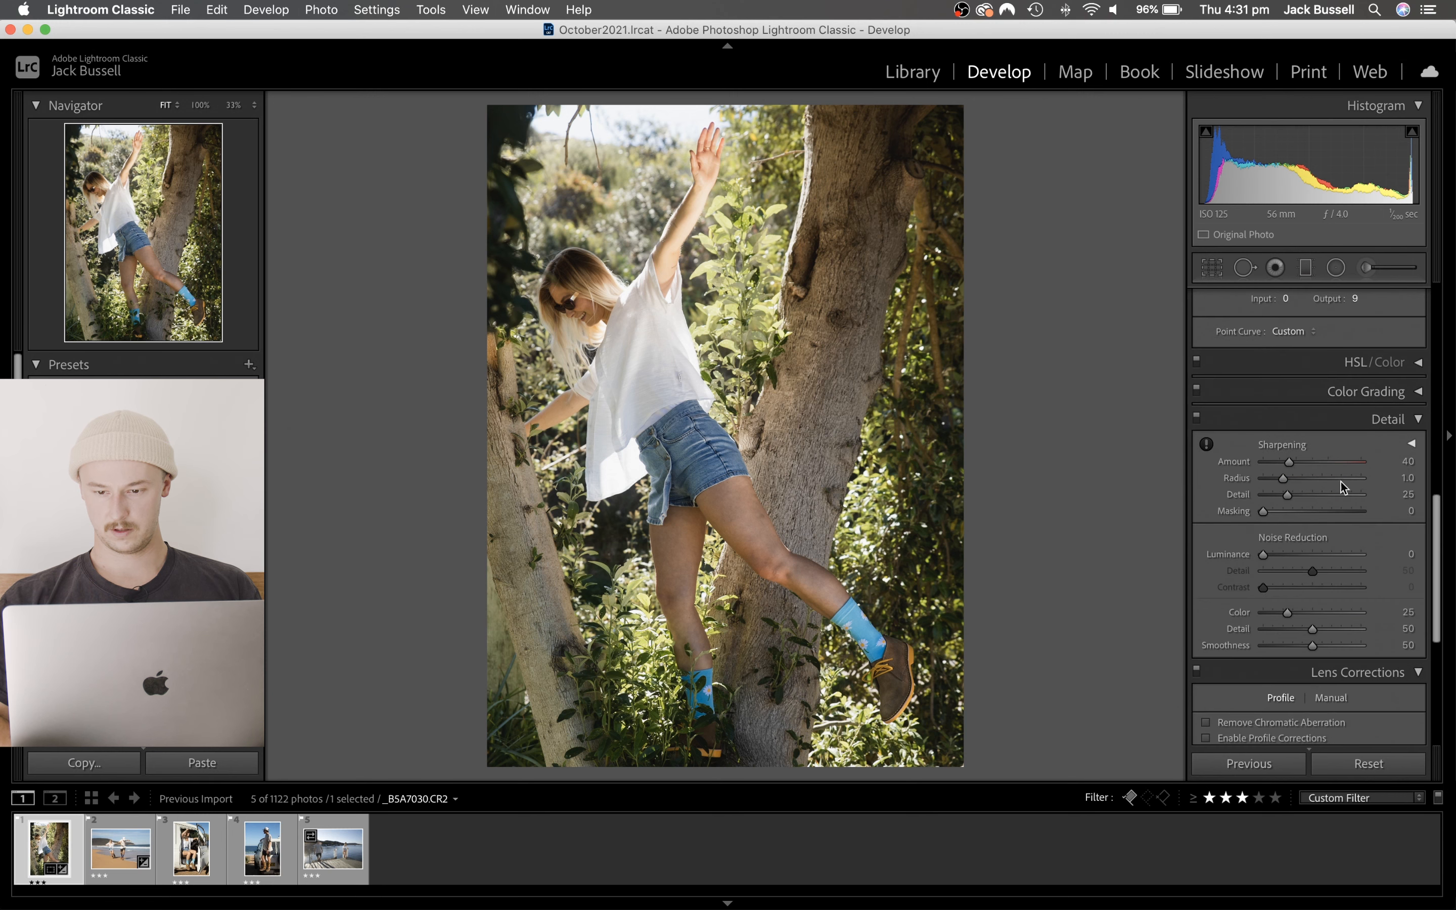
click(1420, 393)
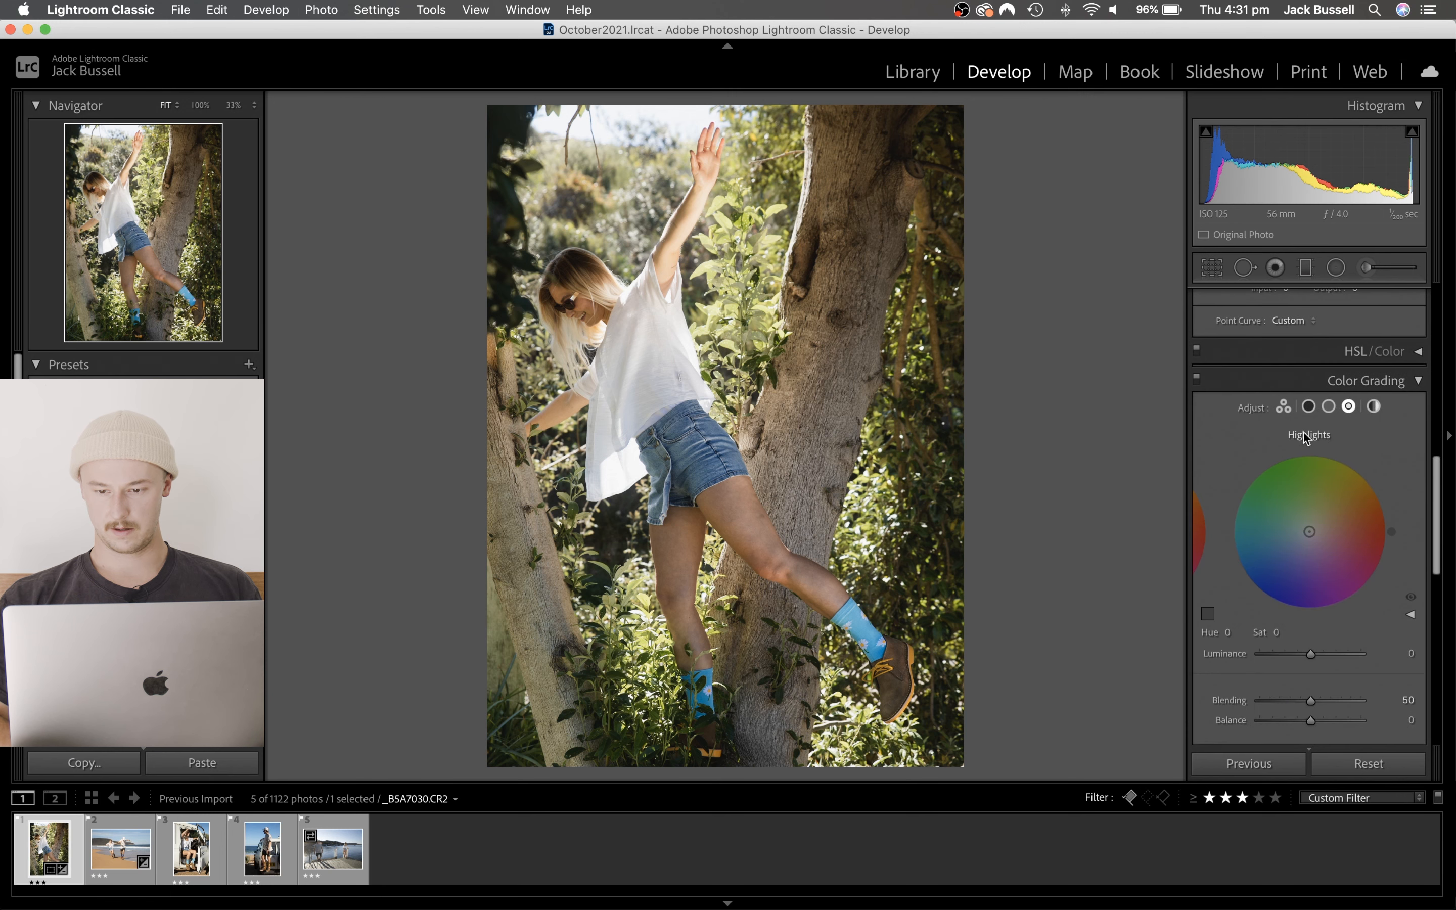
scroll(1294, 534, down, 2)
click(1282, 357)
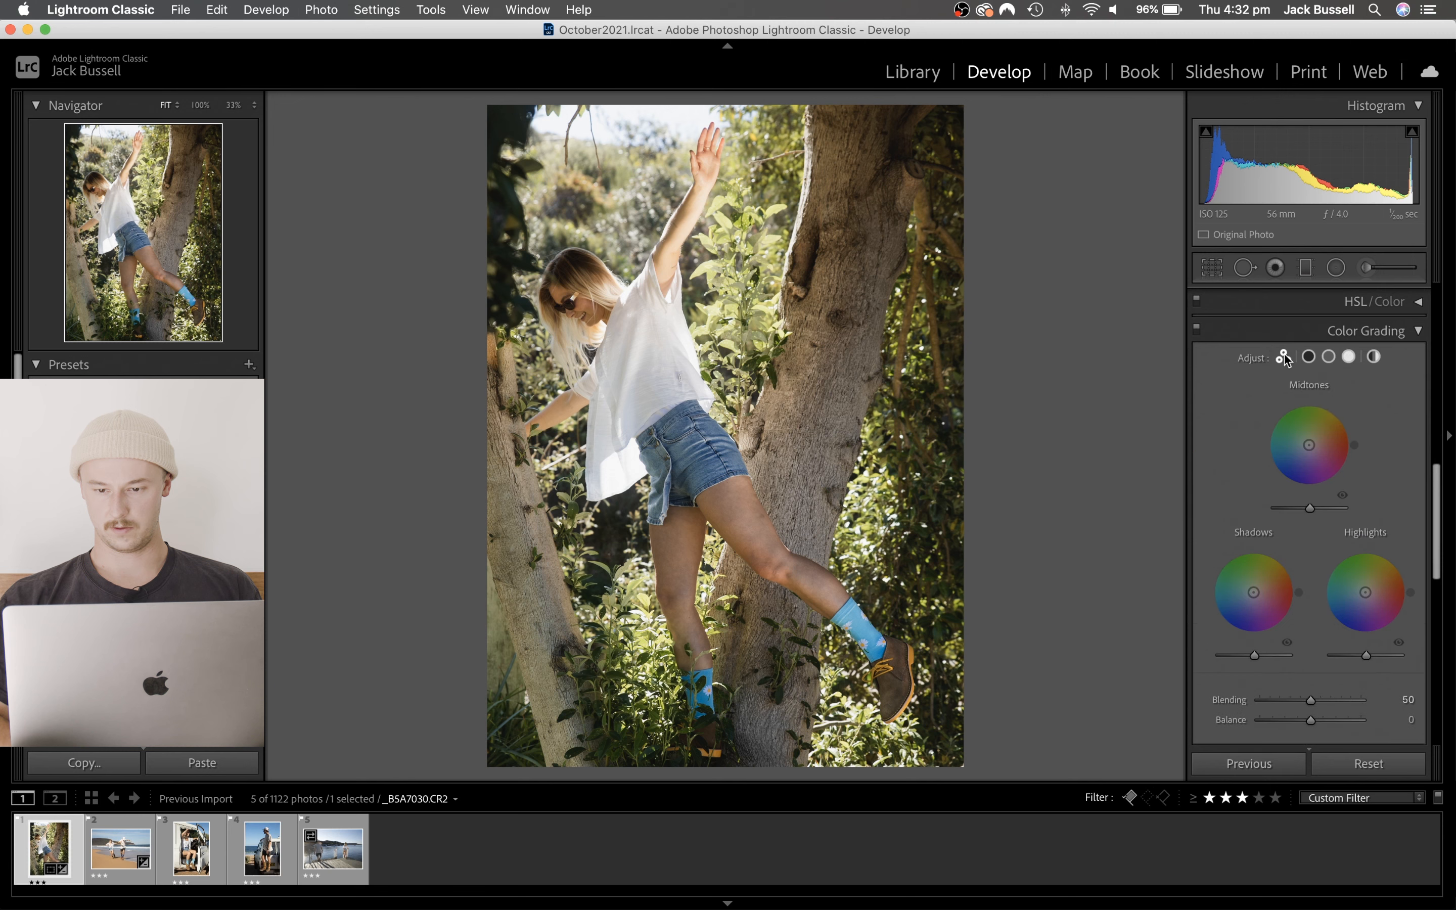
drag(1357, 565, 1393, 575)
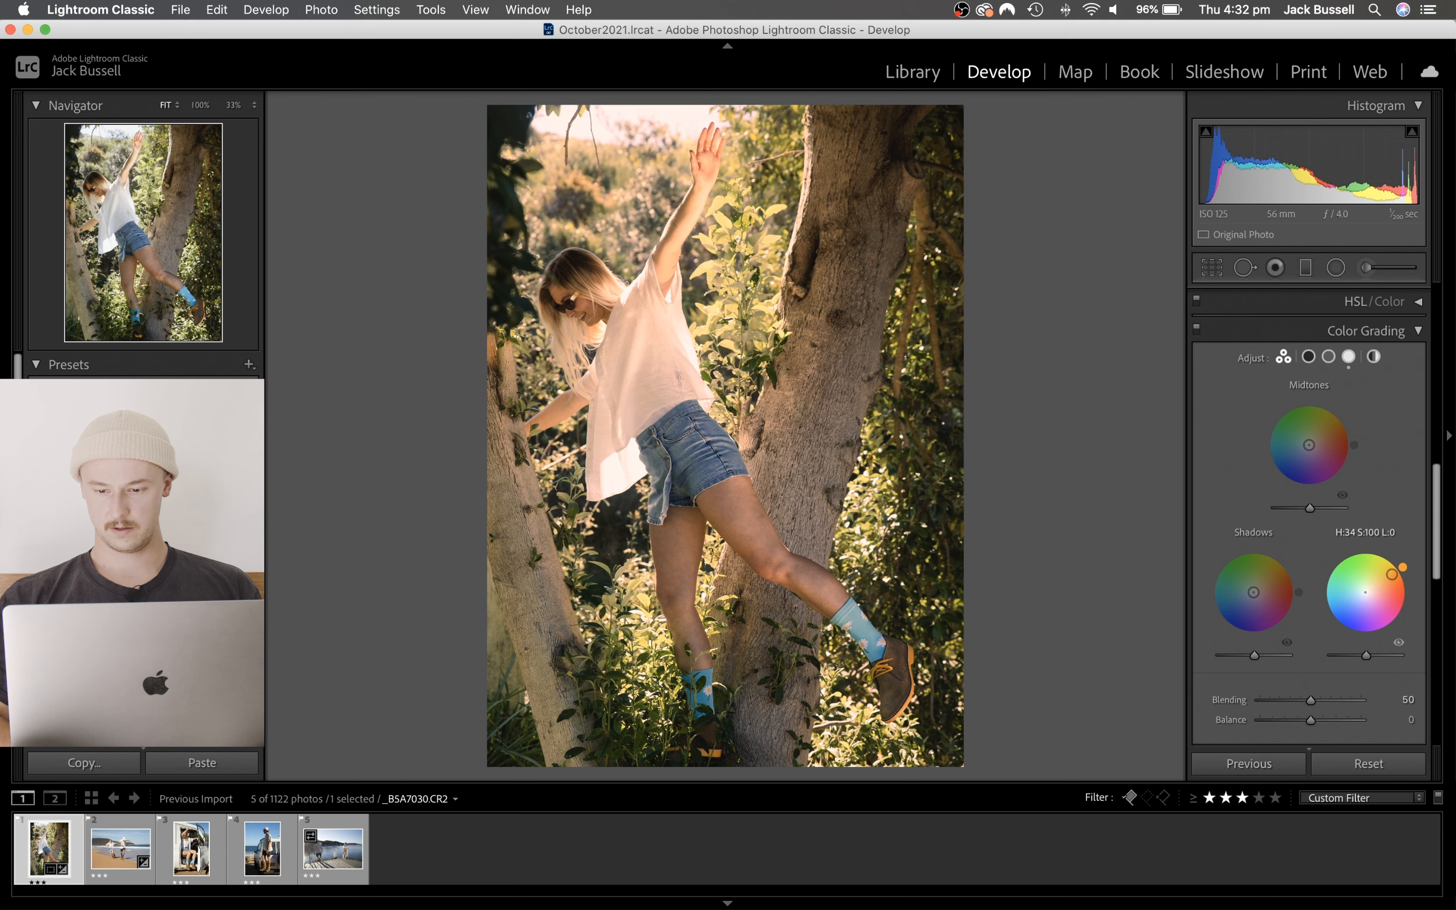
drag(1392, 574, 1393, 577)
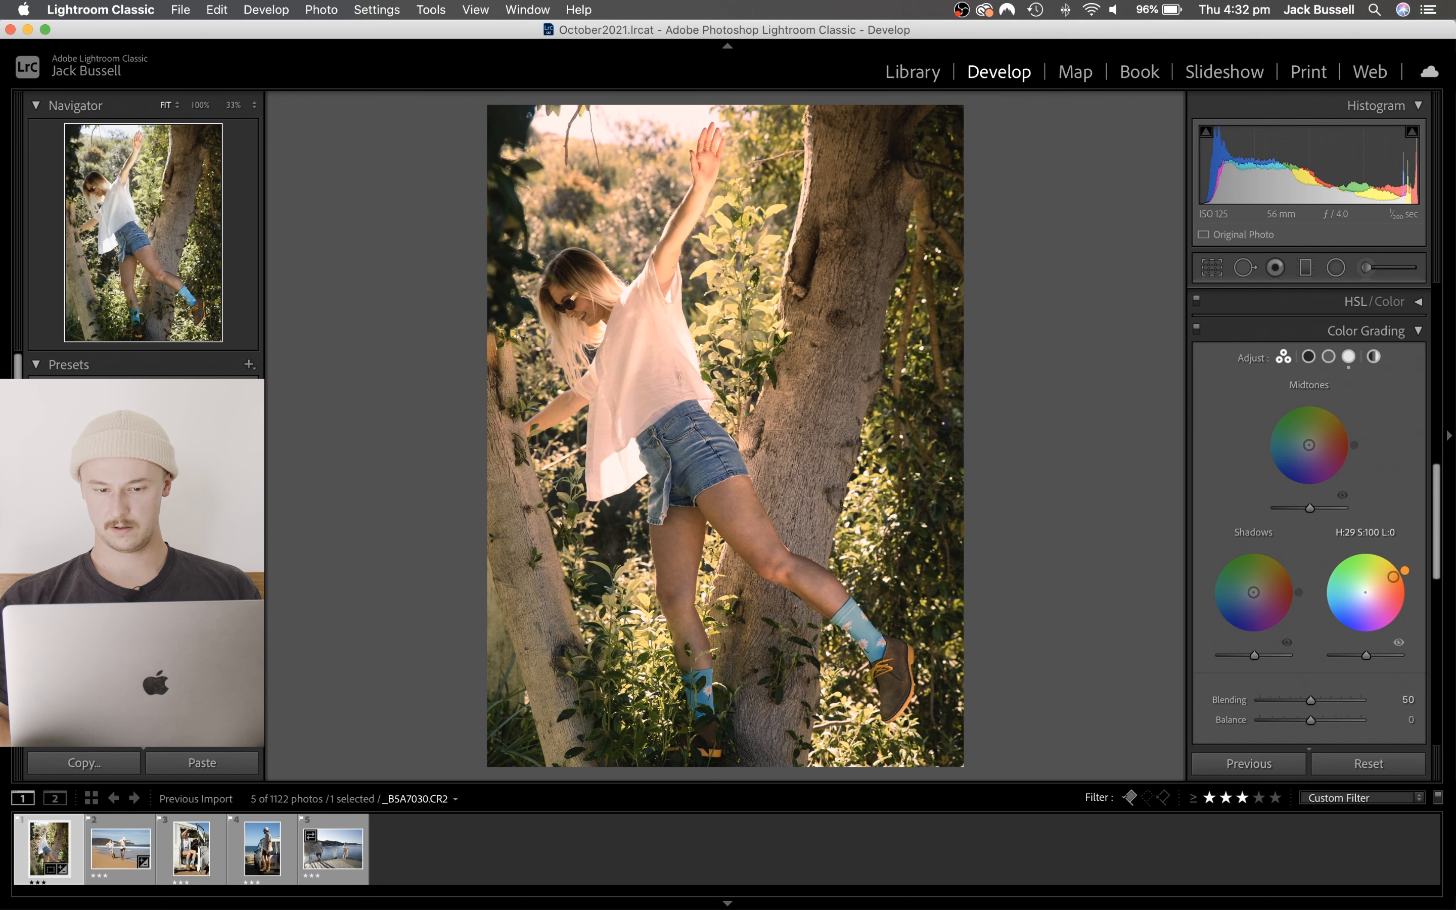
click(1366, 533)
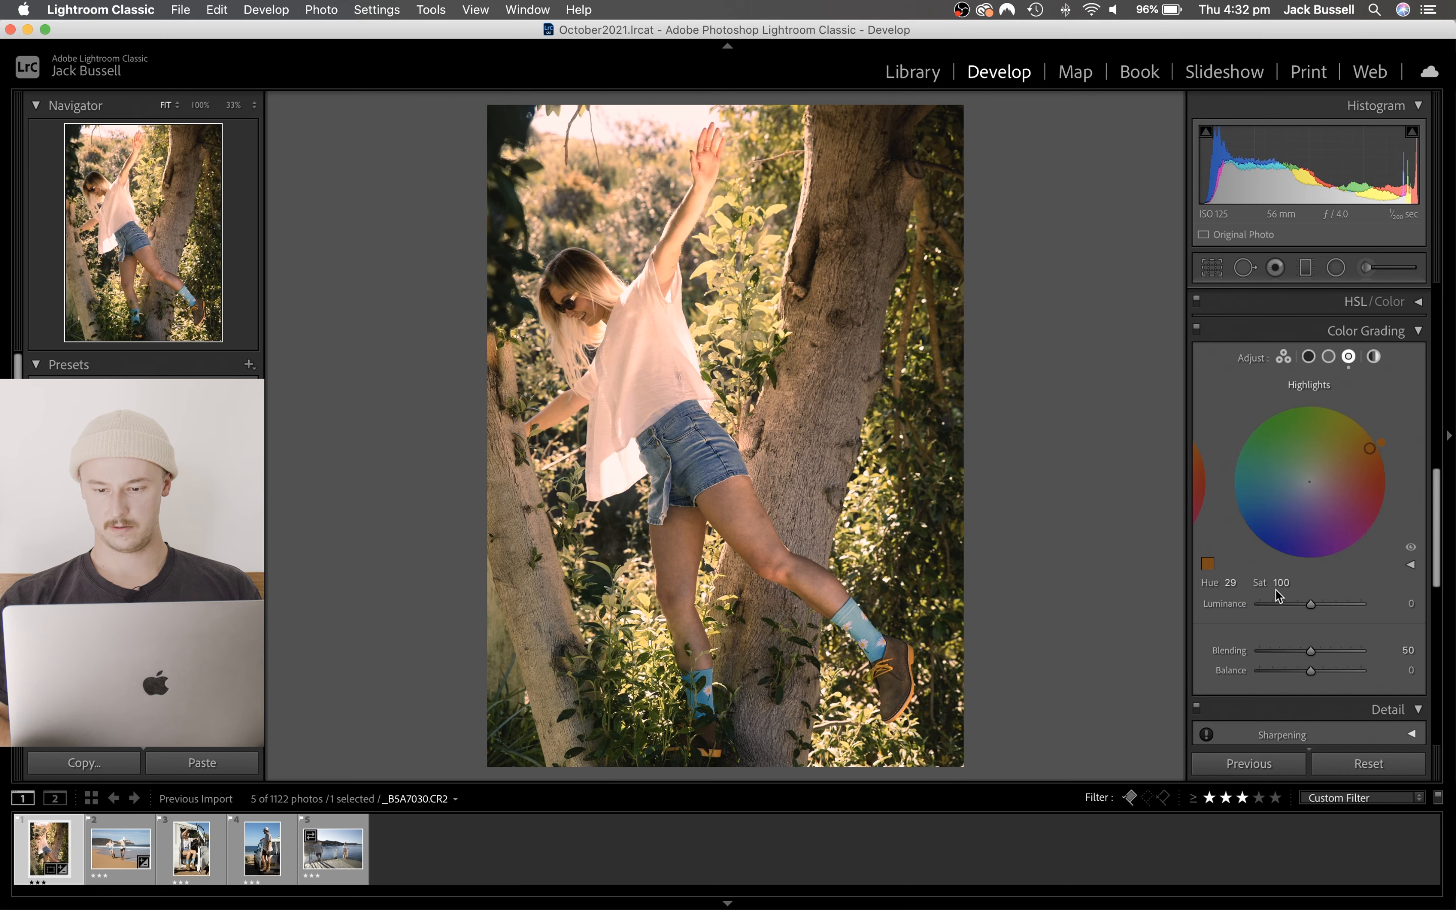
mouse_move(1277, 582)
mouse_down()
mouse_move(1241, 583)
mouse_move(1282, 582)
mouse_up()
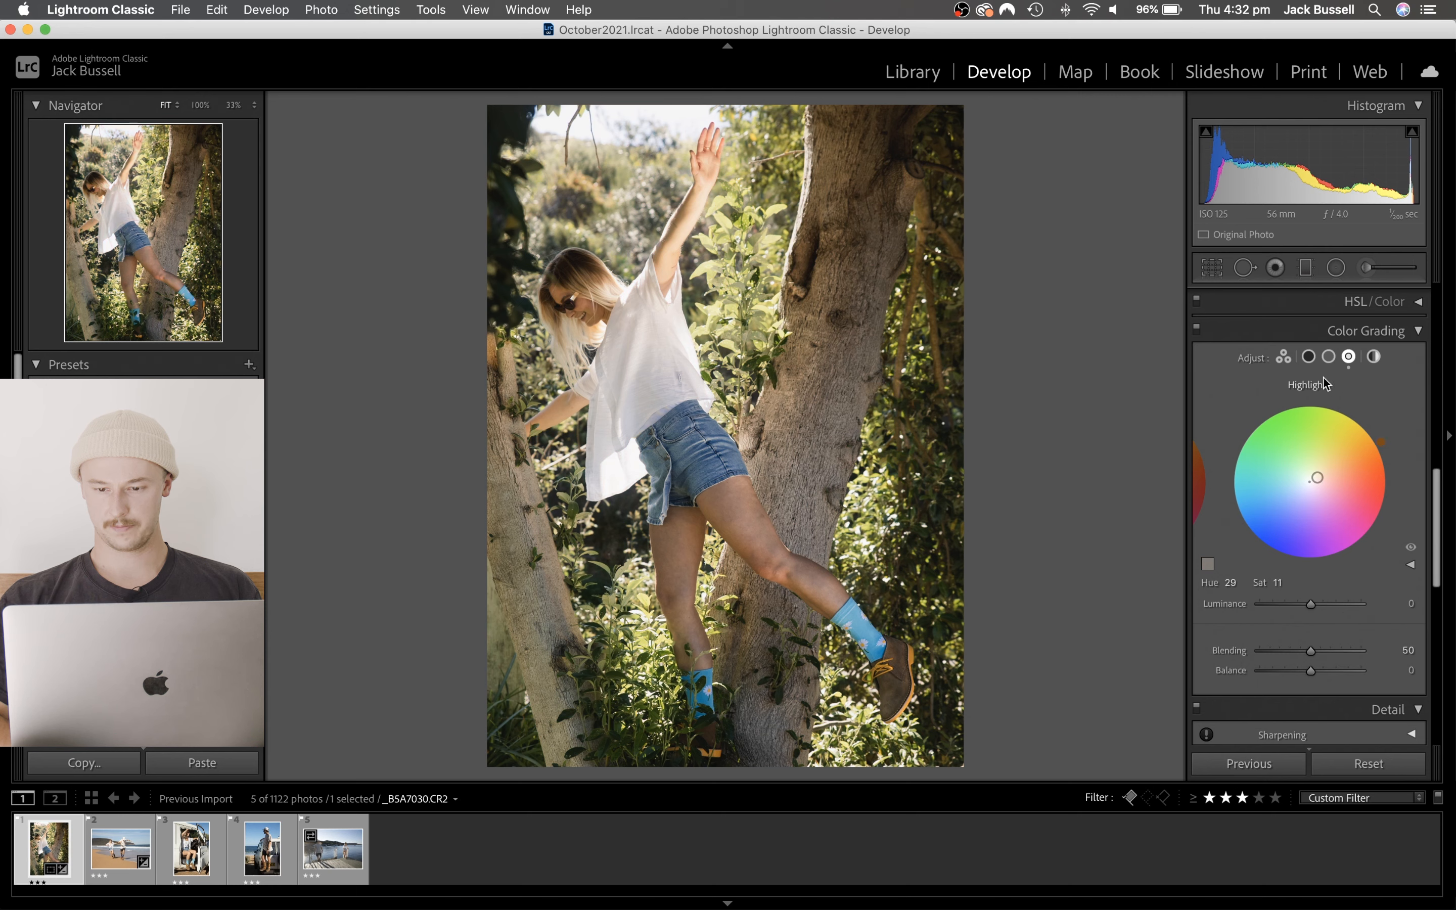
- Tint the shadows blue in Color Grading, with Hue 214 and Saturation 10
click(1286, 359)
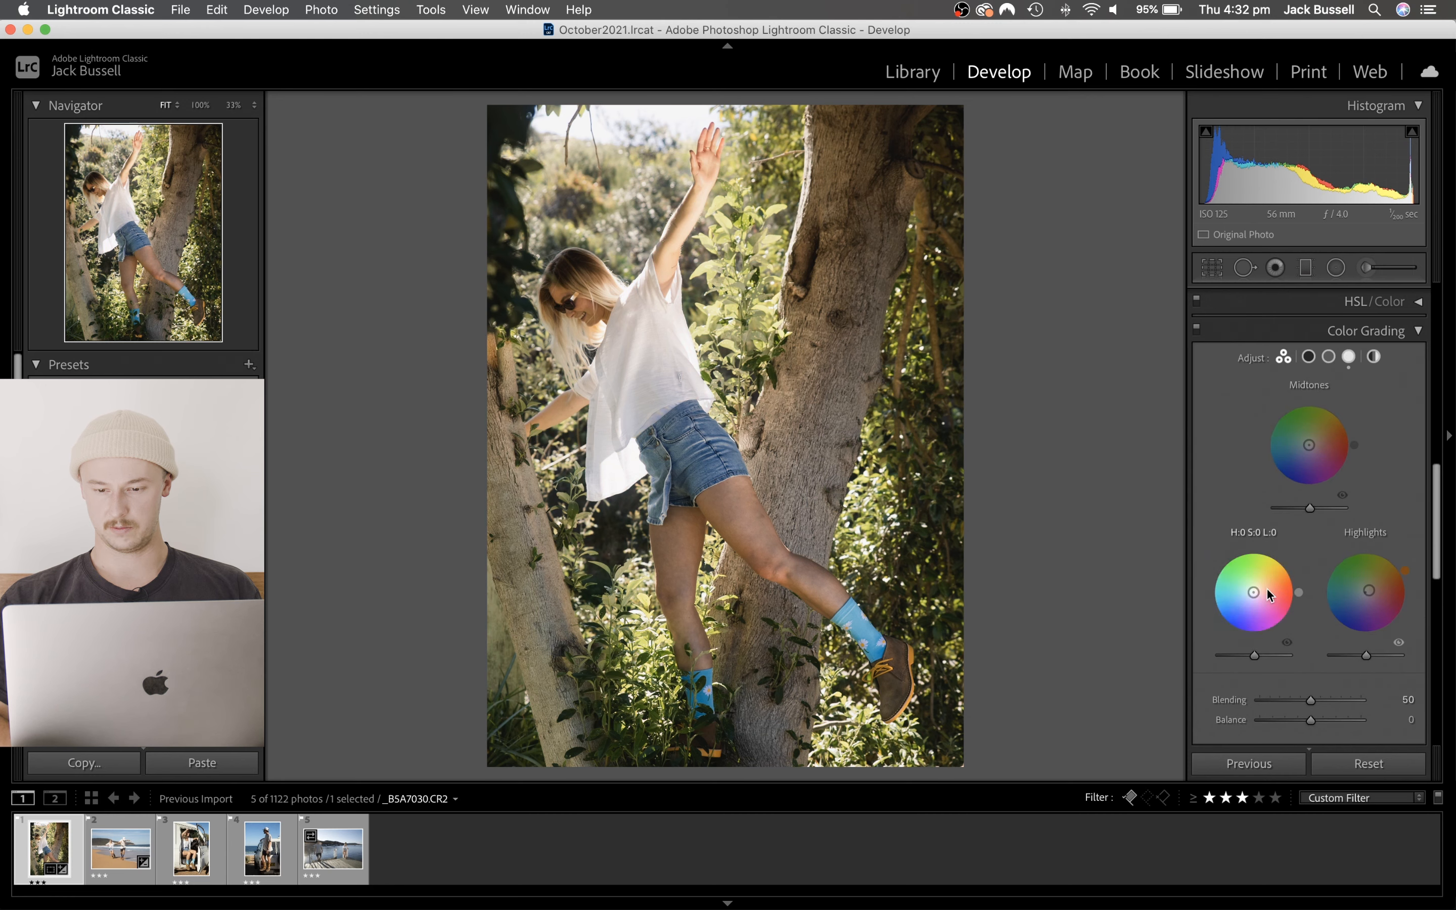
drag(1258, 623, 1227, 610)
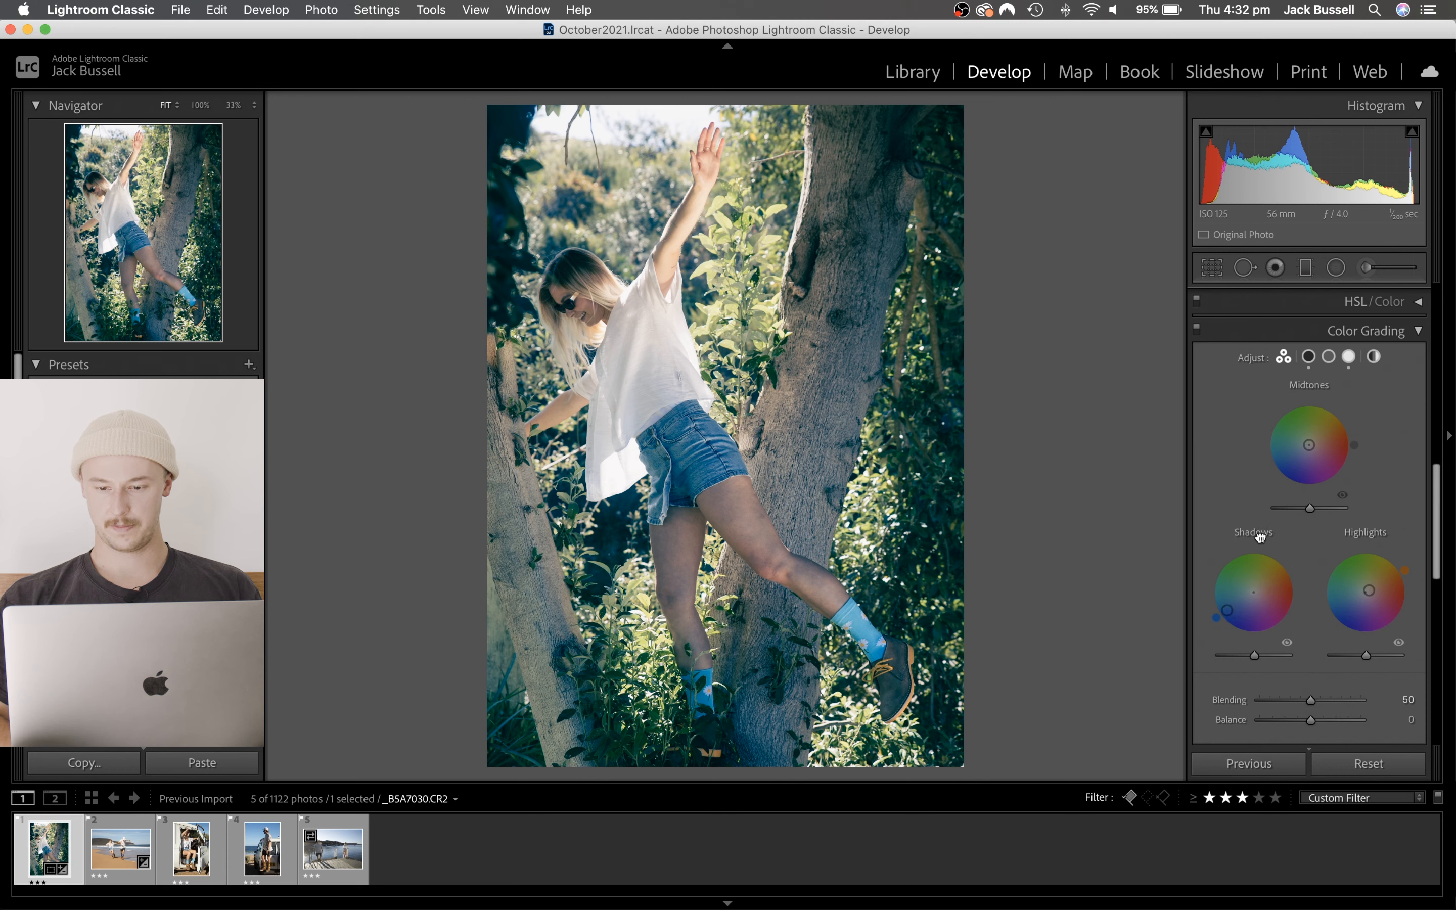
click(1308, 356)
drag(1275, 580, 1221, 580)
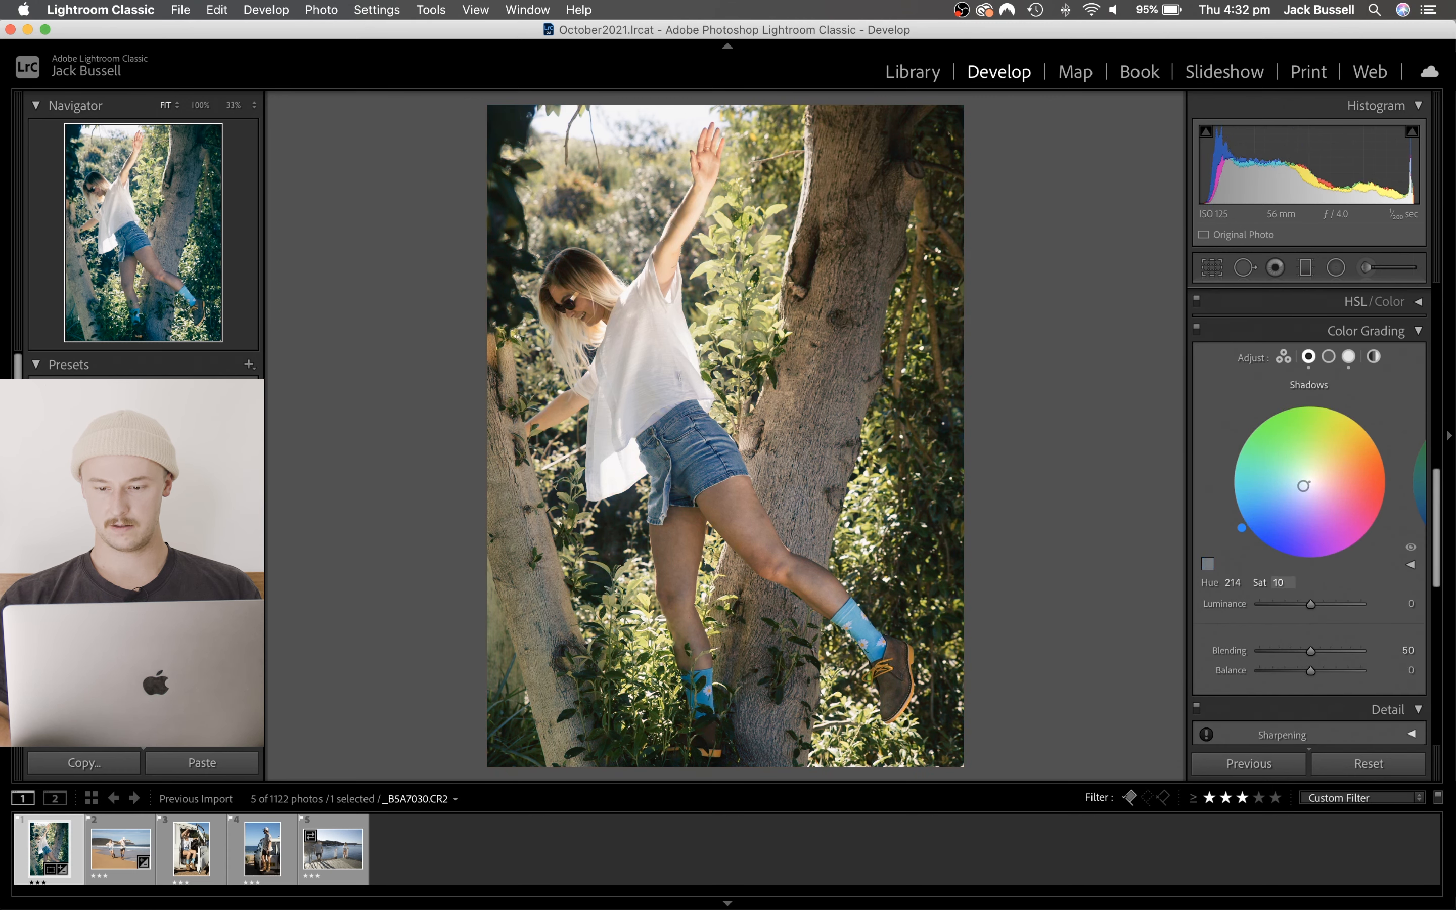
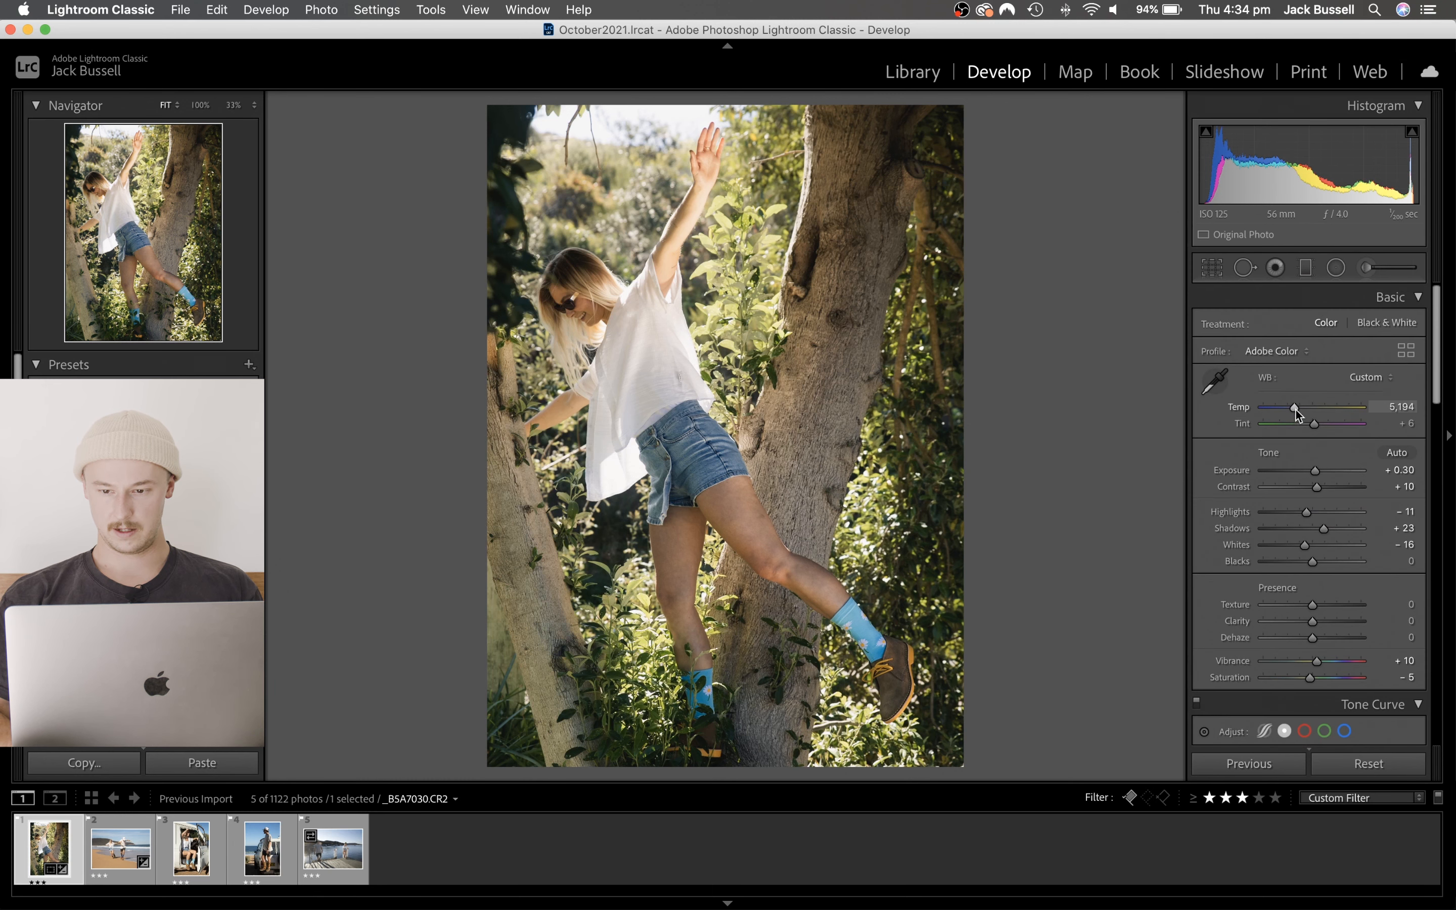
- Warm the tree photo slightly by setting its white balance Temp to 5,268
drag(1295, 407, 1297, 408)
- Enable Profile Corrections and Remove Chromatic Aberration for the tree photo, comparing the image with and without the profile correction
scroll(1297, 409, down, 10)
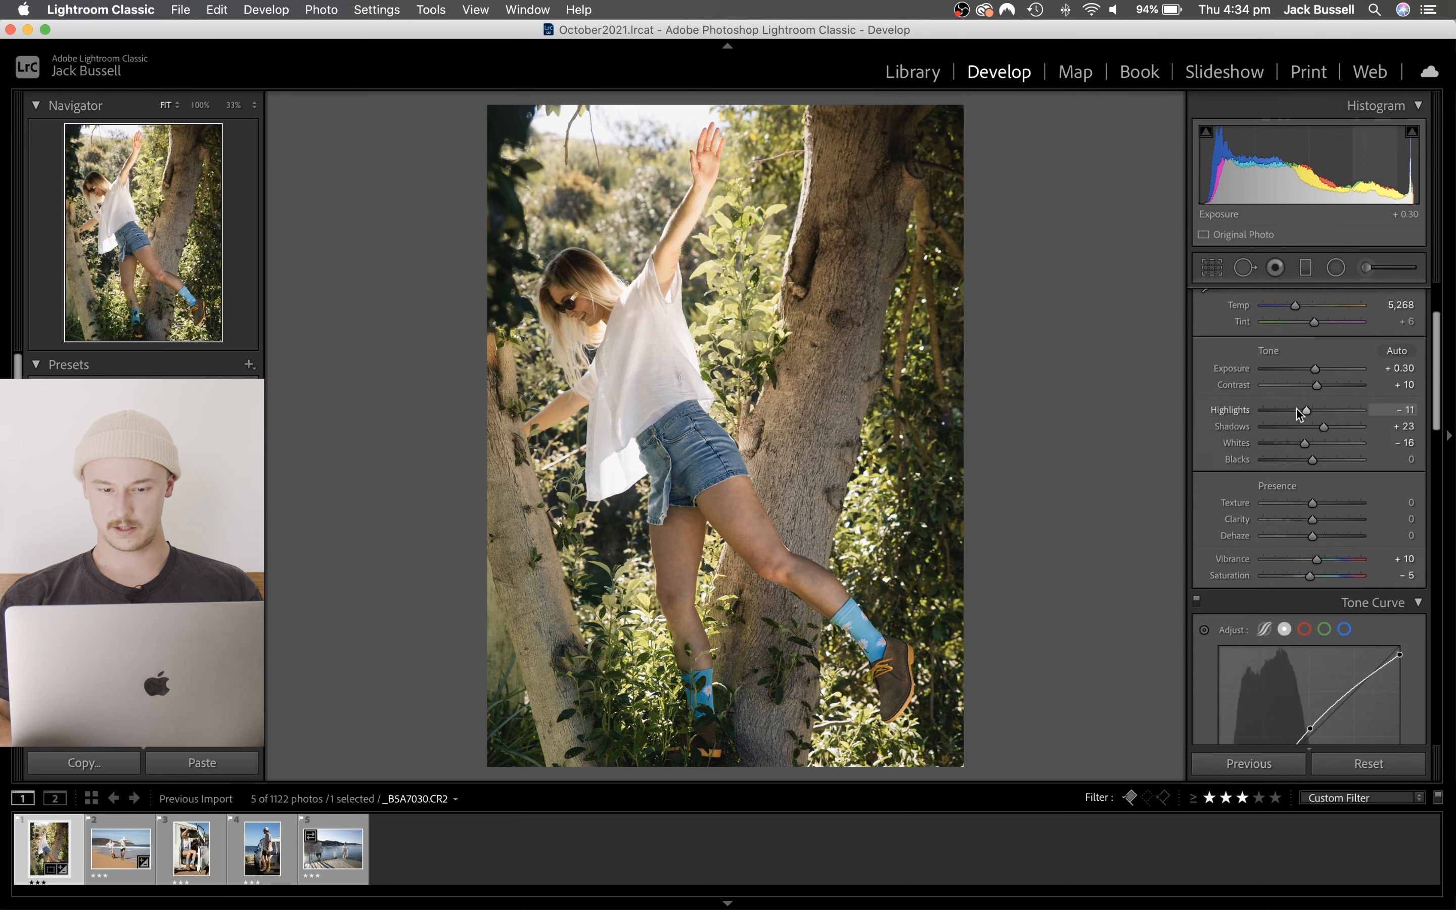
scroll(1296, 409, down, 8)
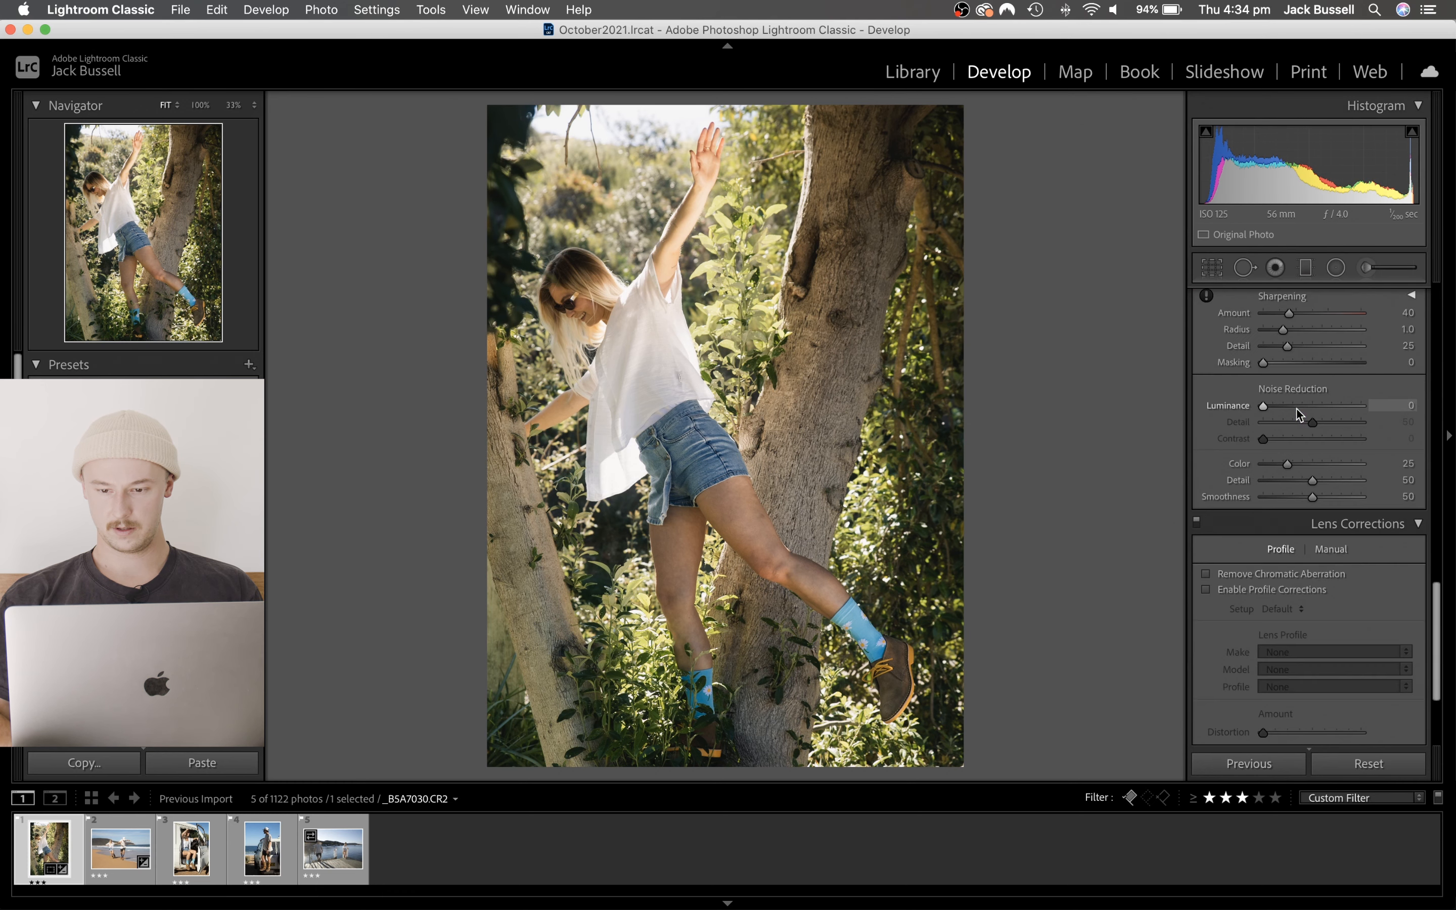
click(1205, 590)
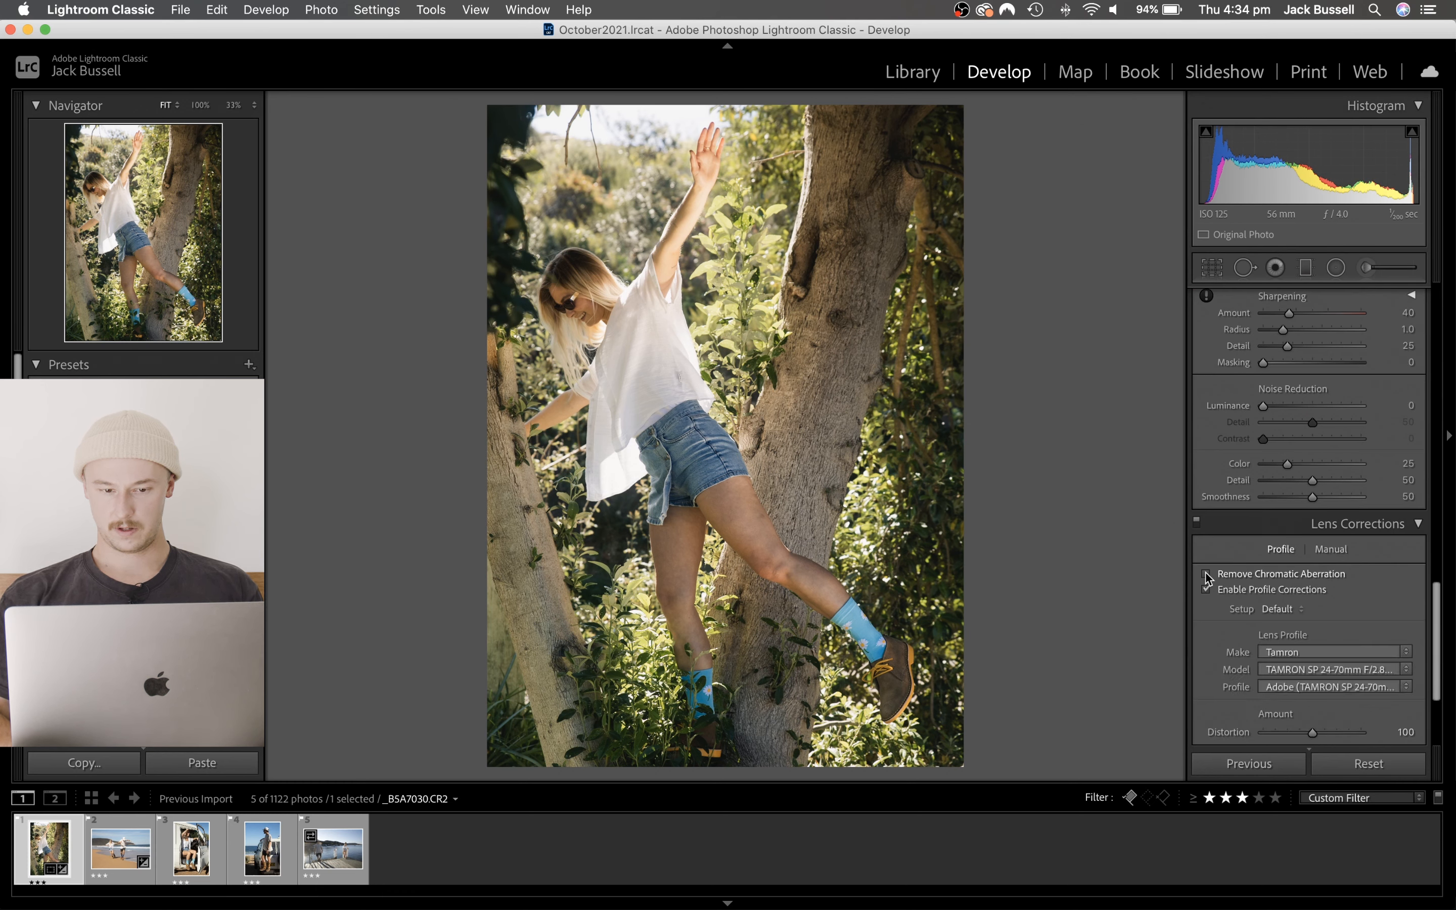
click(1205, 574)
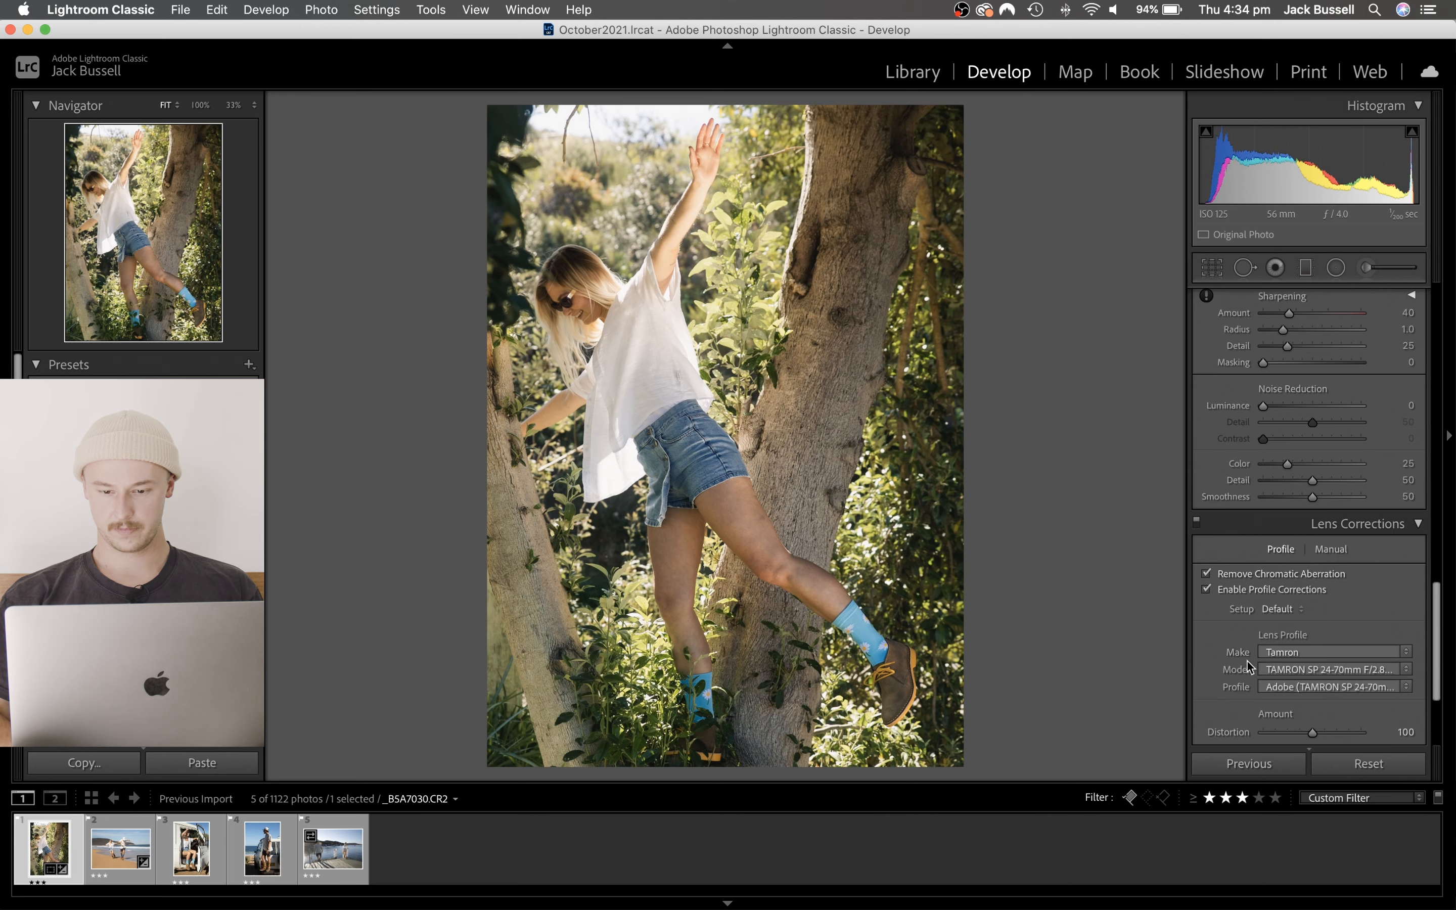
scroll(1231, 670, down, 2)
click(1206, 489)
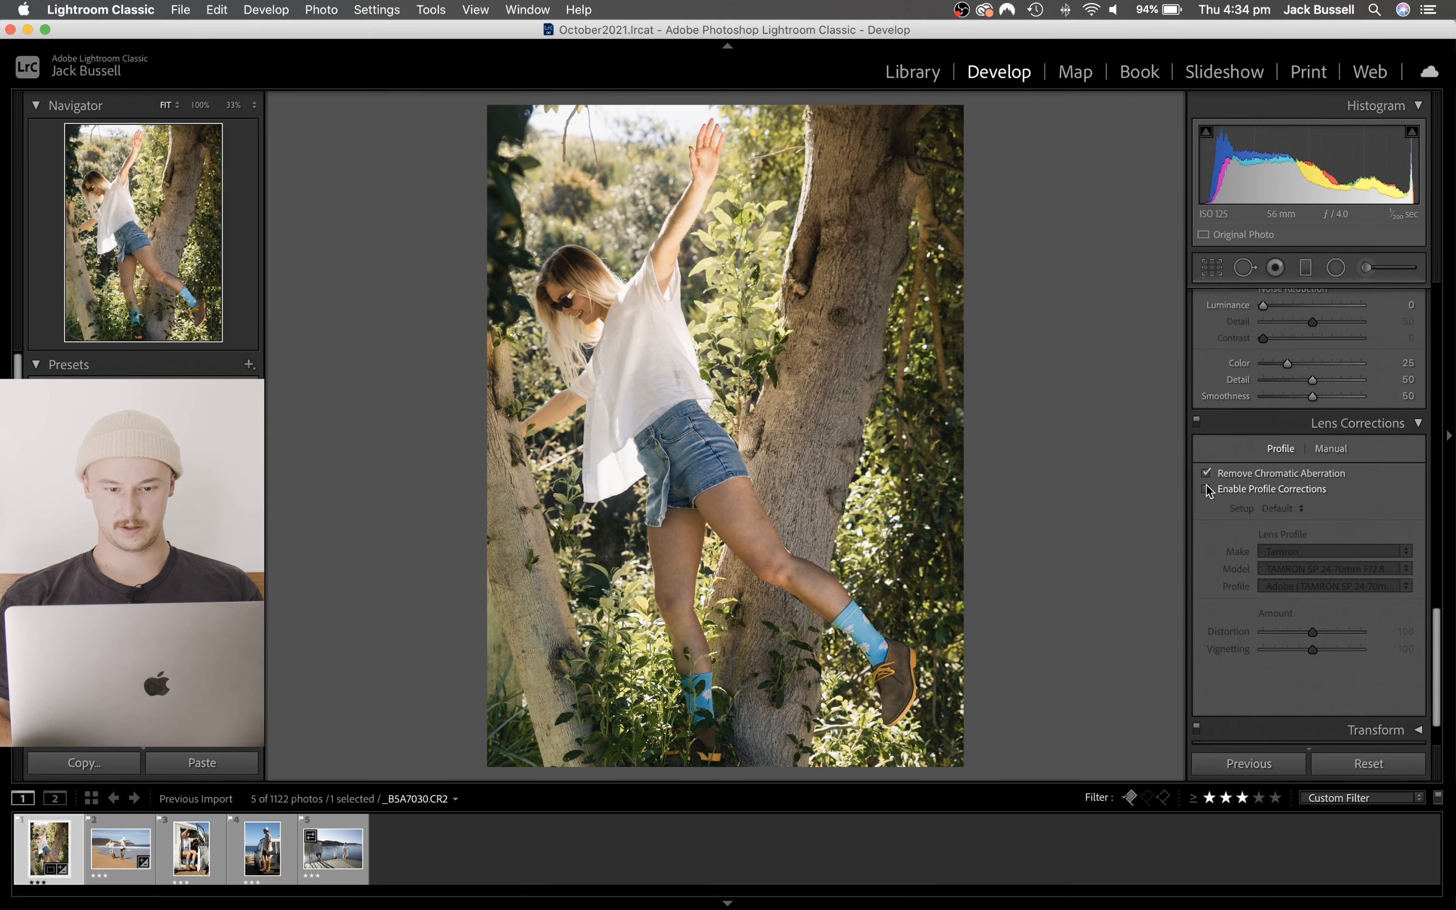
click(1206, 489)
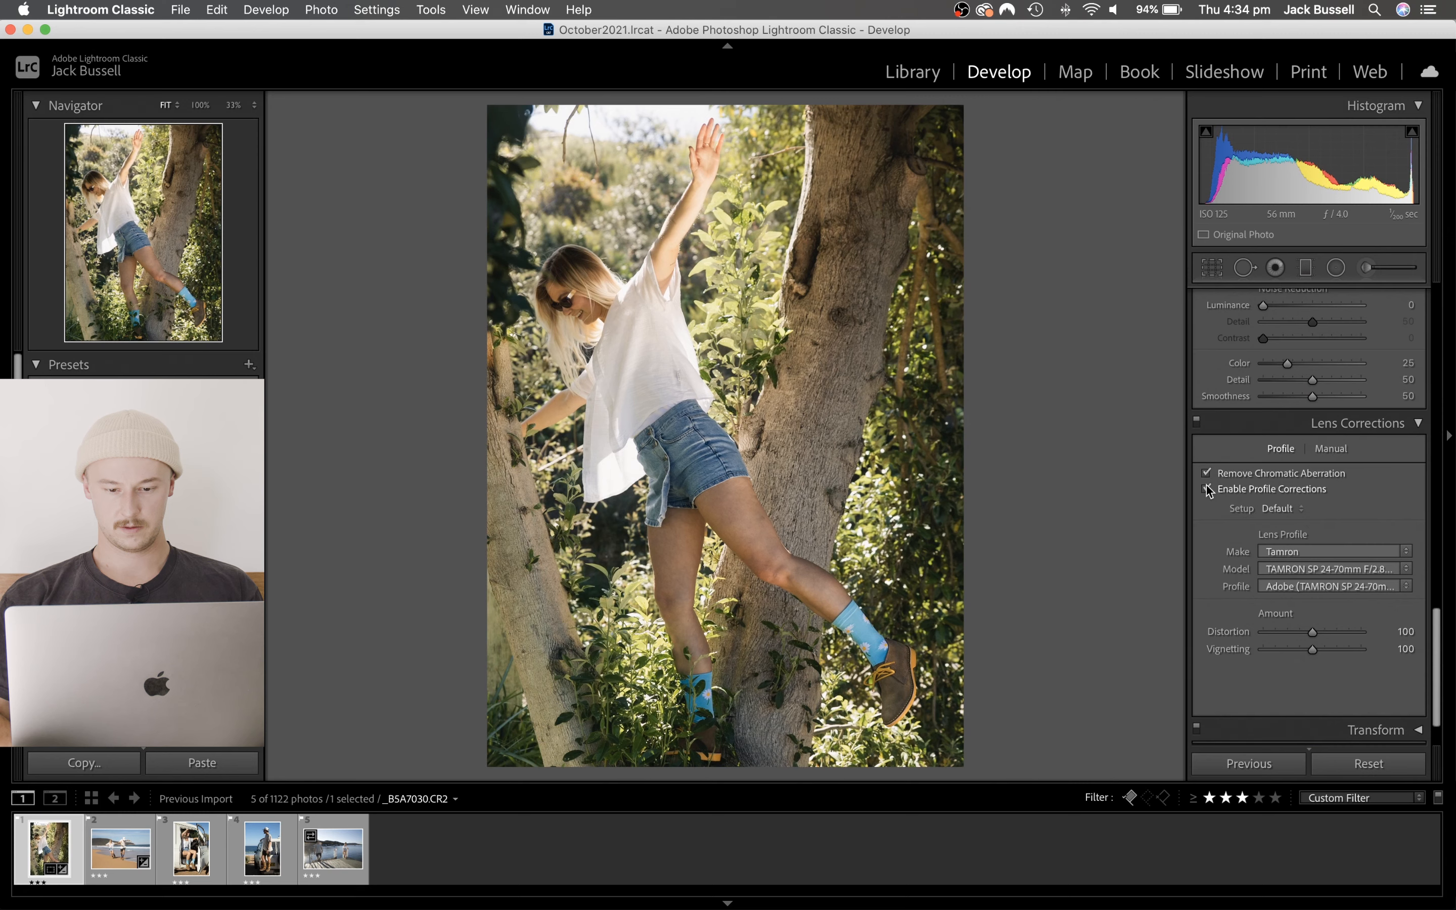
click(1206, 489)
click(1206, 489)
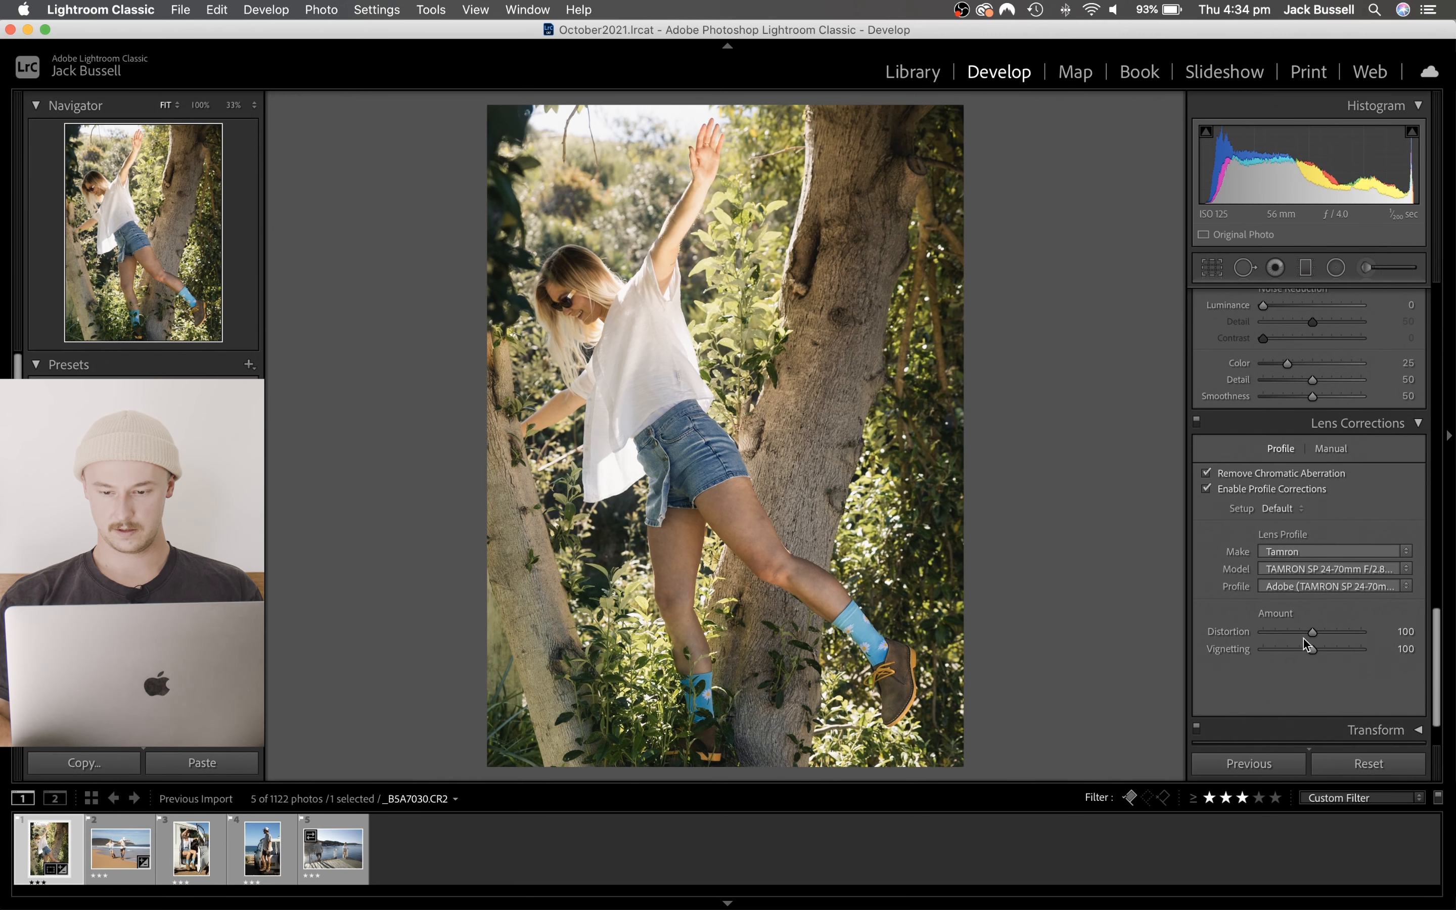
- Reduce the lens profile's Distortion amount to 50 and Vignetting amount to 48, and check the effect against the uncorrected photo
click(1288, 632)
drag(1288, 638, 1288, 657)
click(1288, 656)
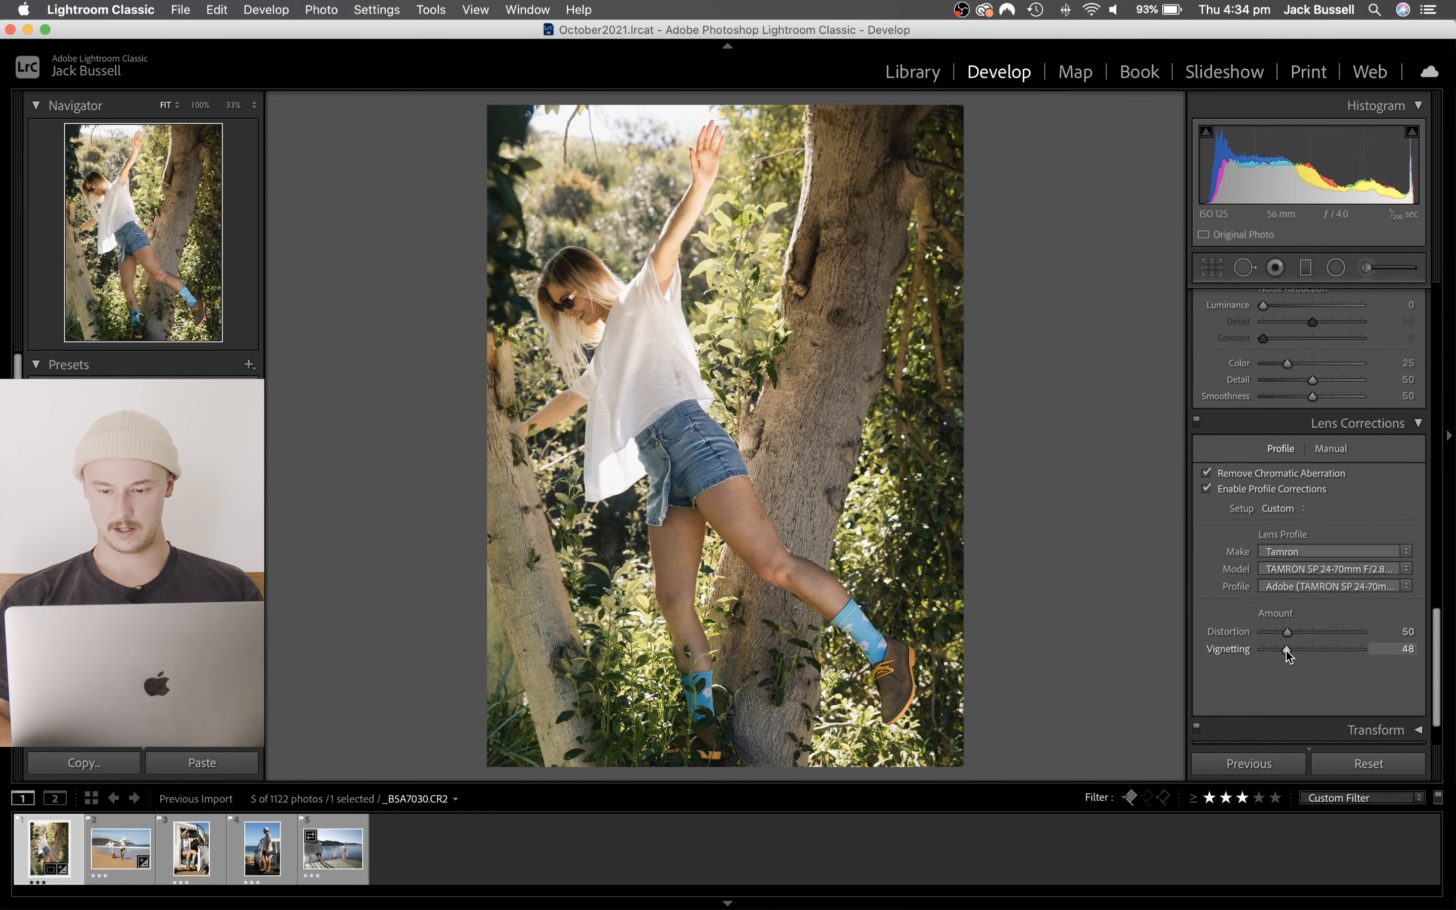
click(1207, 488)
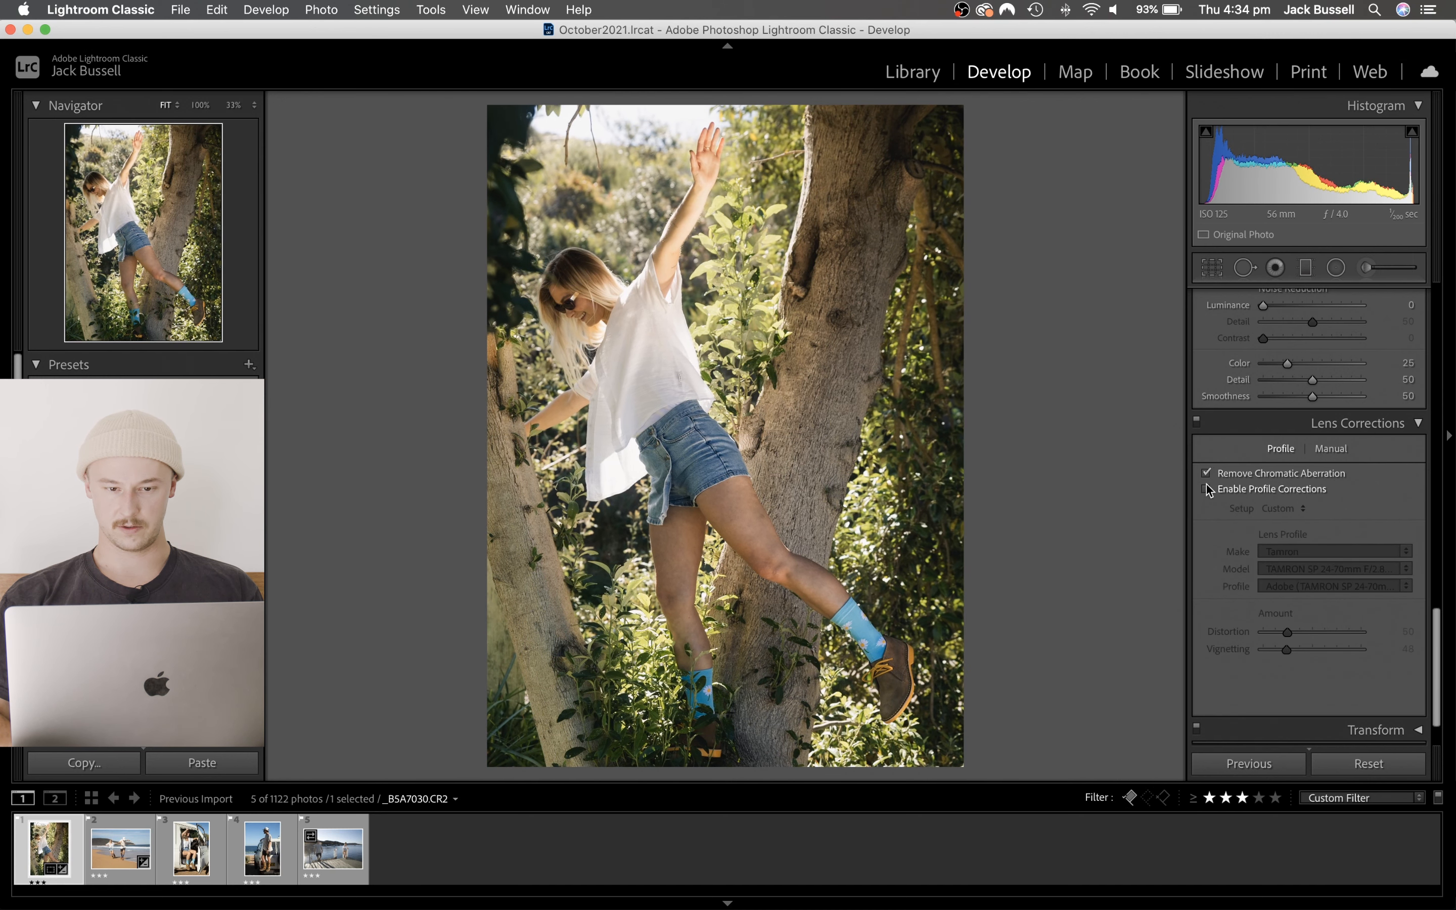
click(1207, 489)
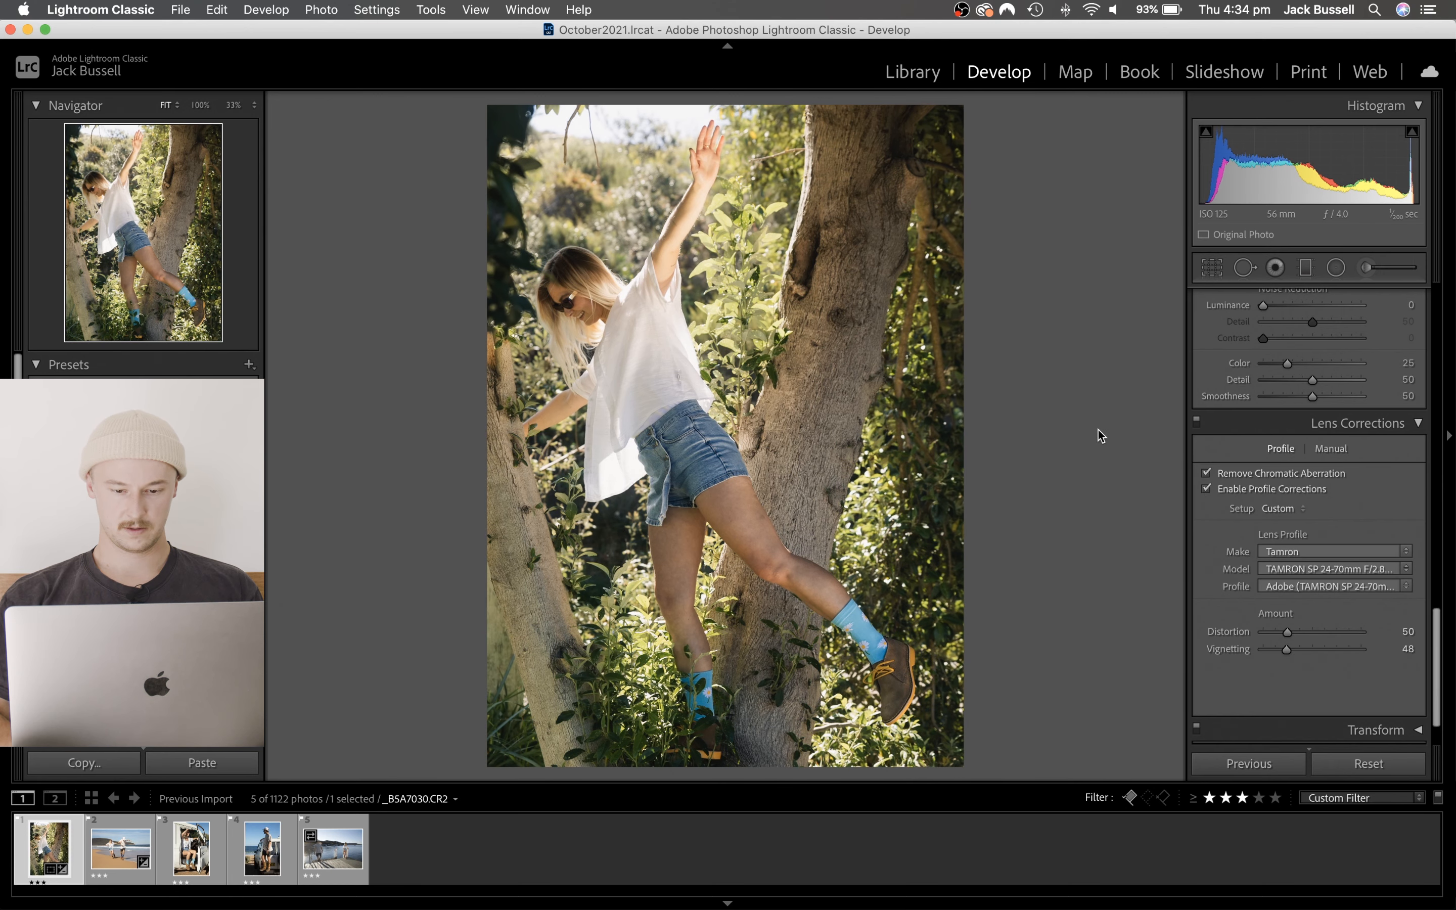
key(y)
key(y)
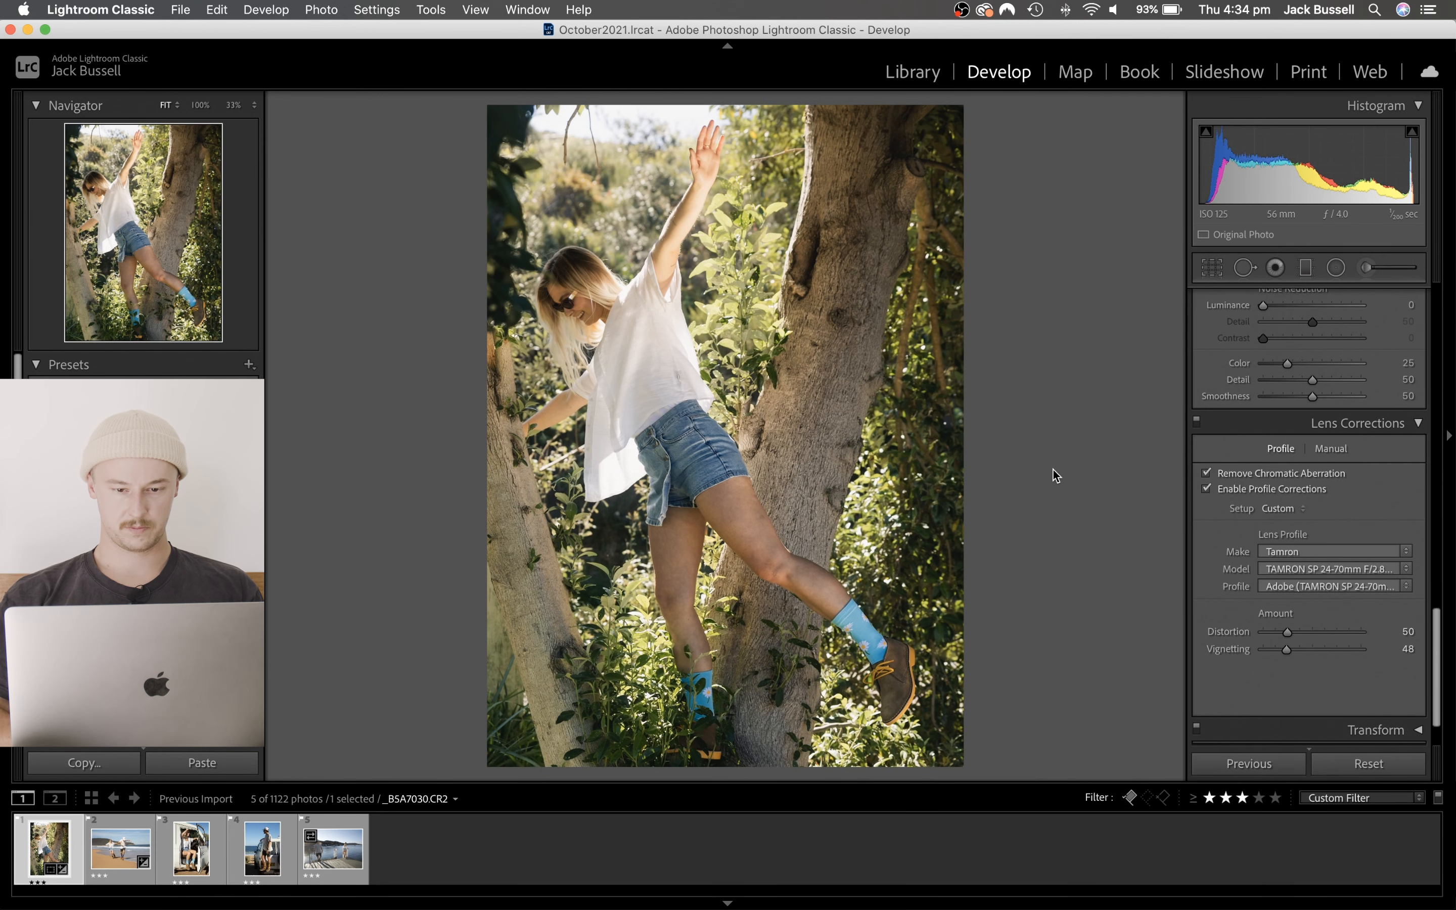
- Adjust the tone curve's shadow point to Input 43, Output 40 and its midpoint to Input 128, Output 143, comparing with the curve off
scroll(1251, 406, up, 10)
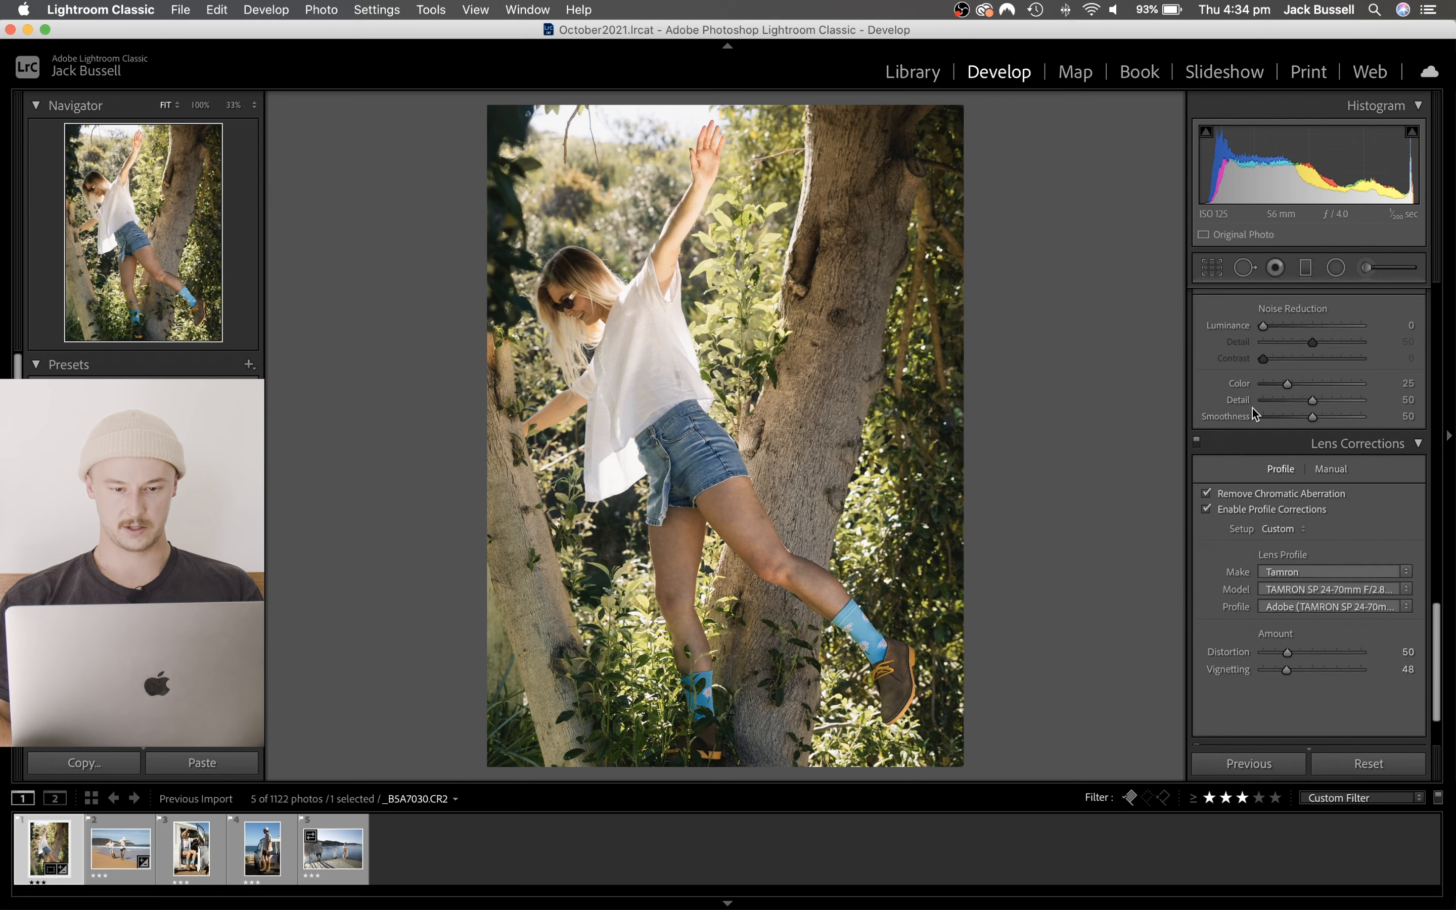
scroll(1313, 500, down, 3)
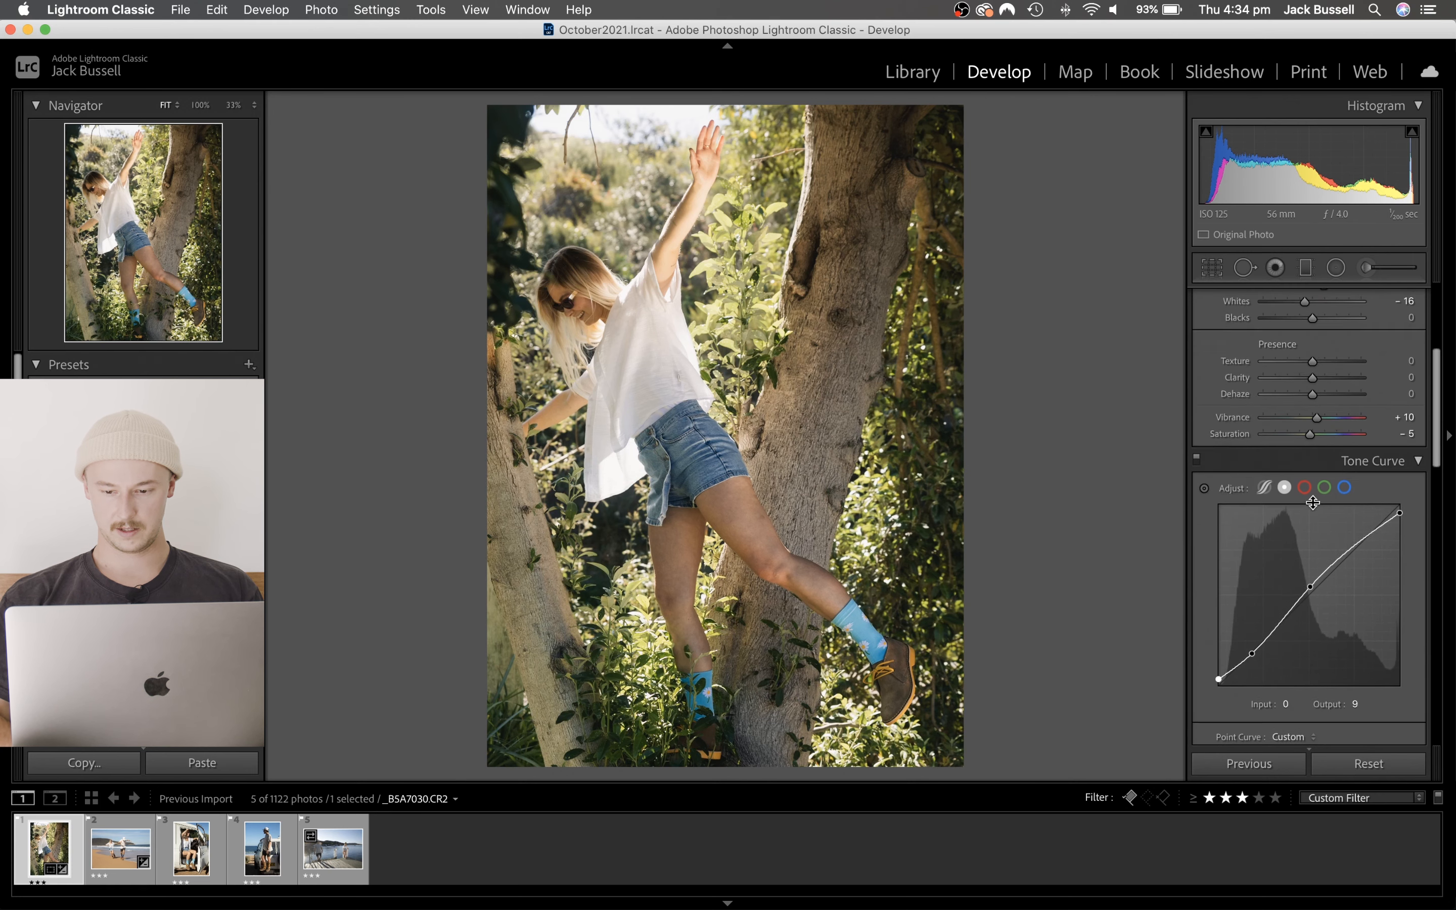
drag(1248, 653, 1250, 657)
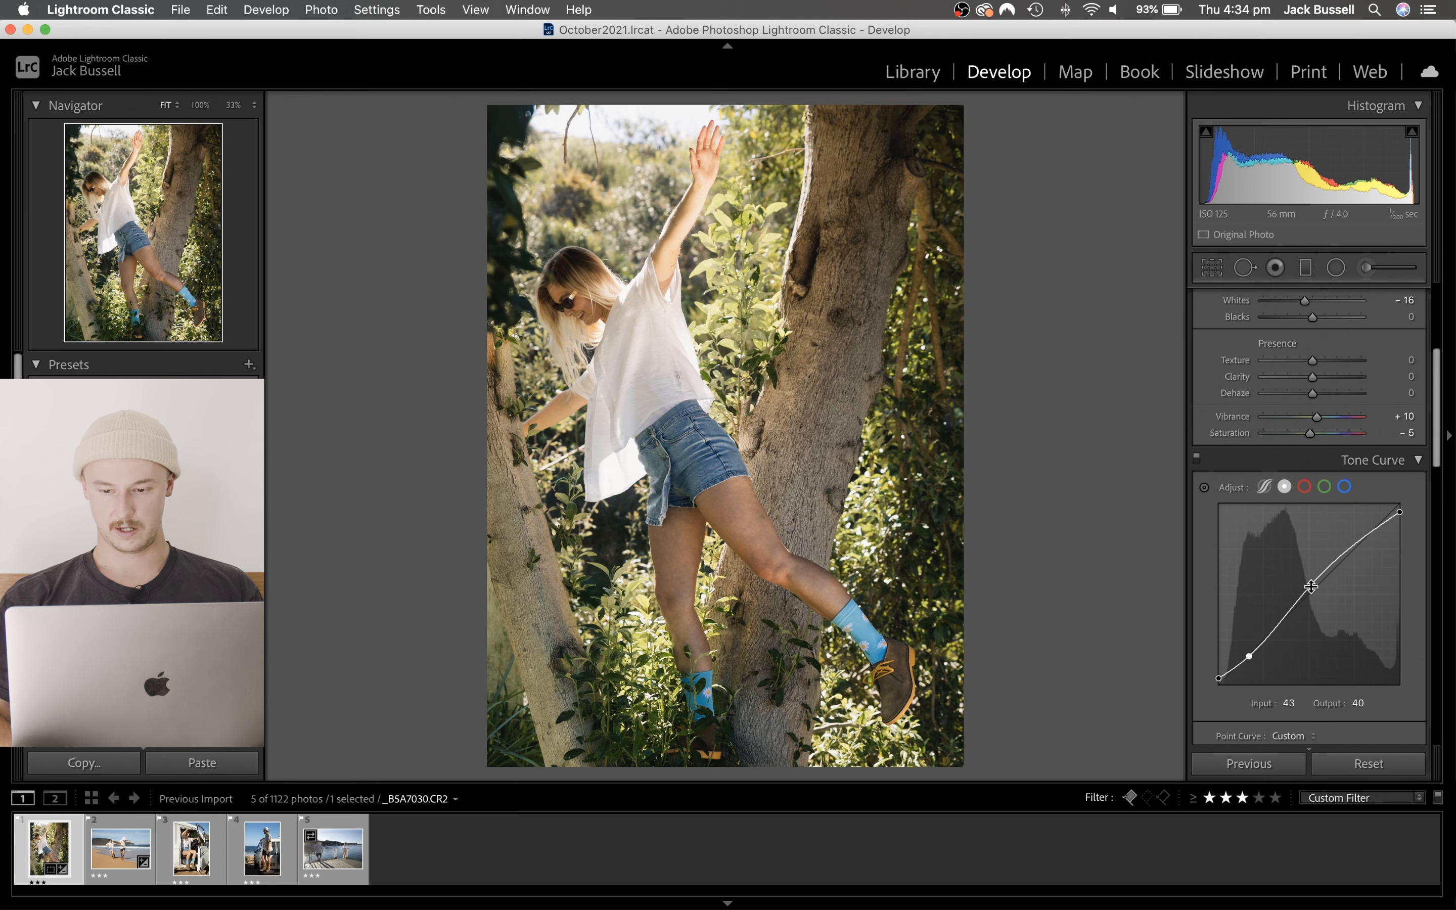
drag(1309, 586, 1308, 583)
click(1197, 458)
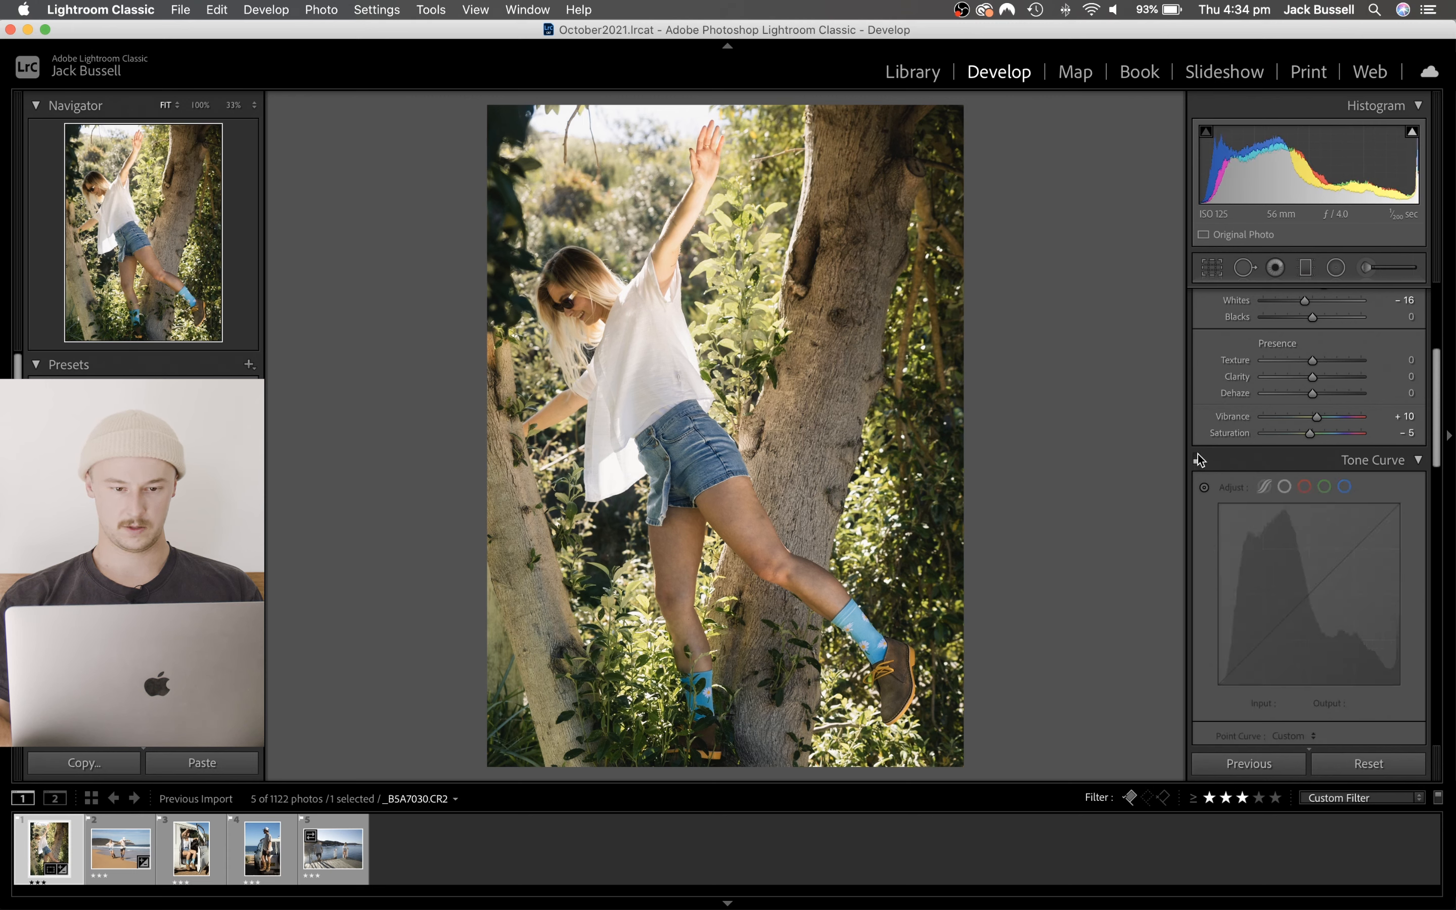
click(1197, 457)
click(1197, 456)
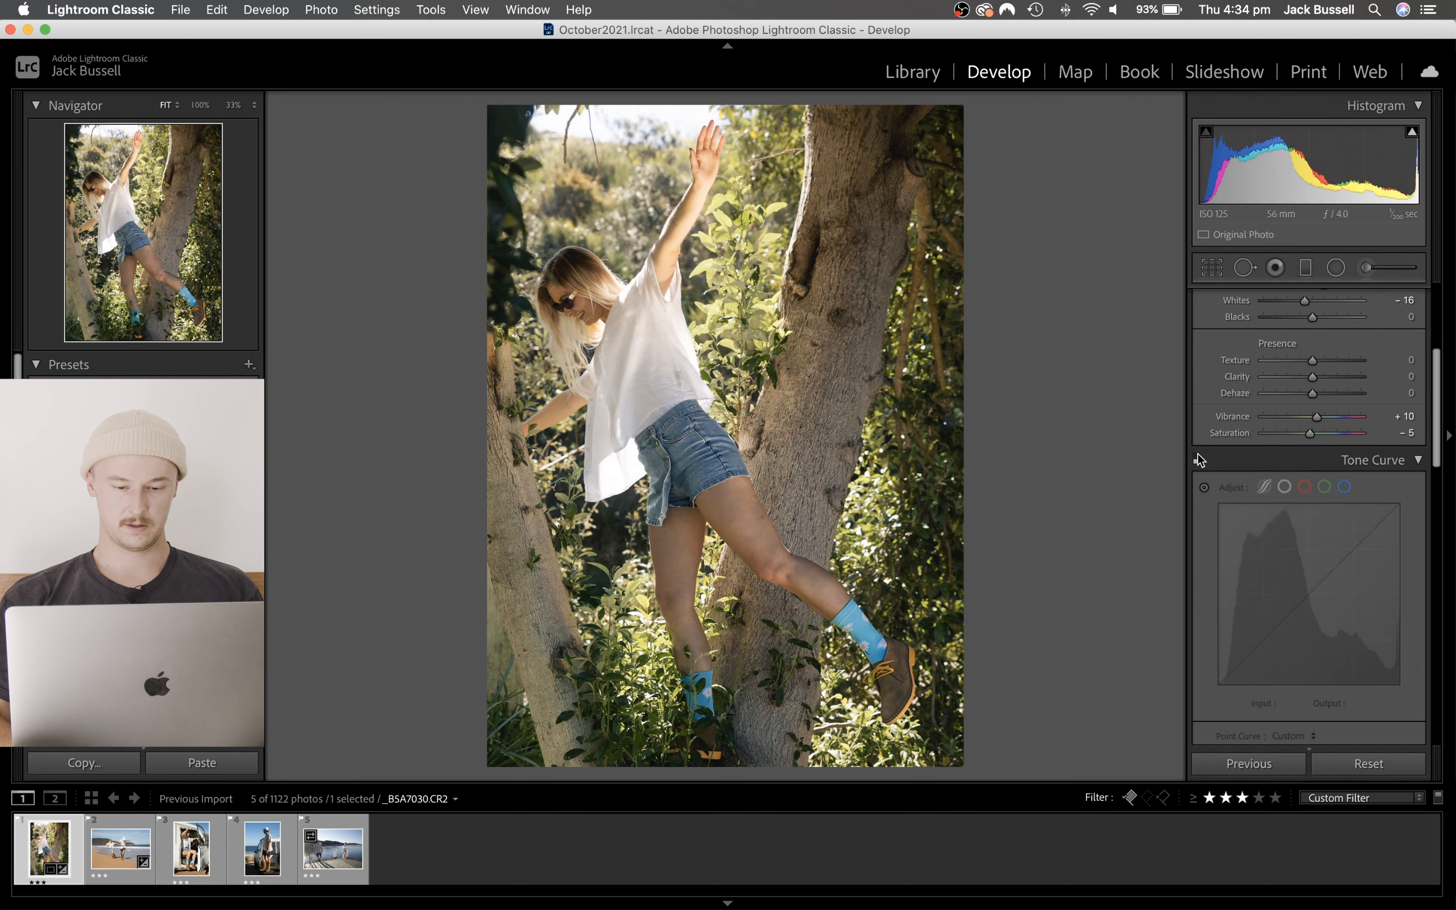
click(1197, 456)
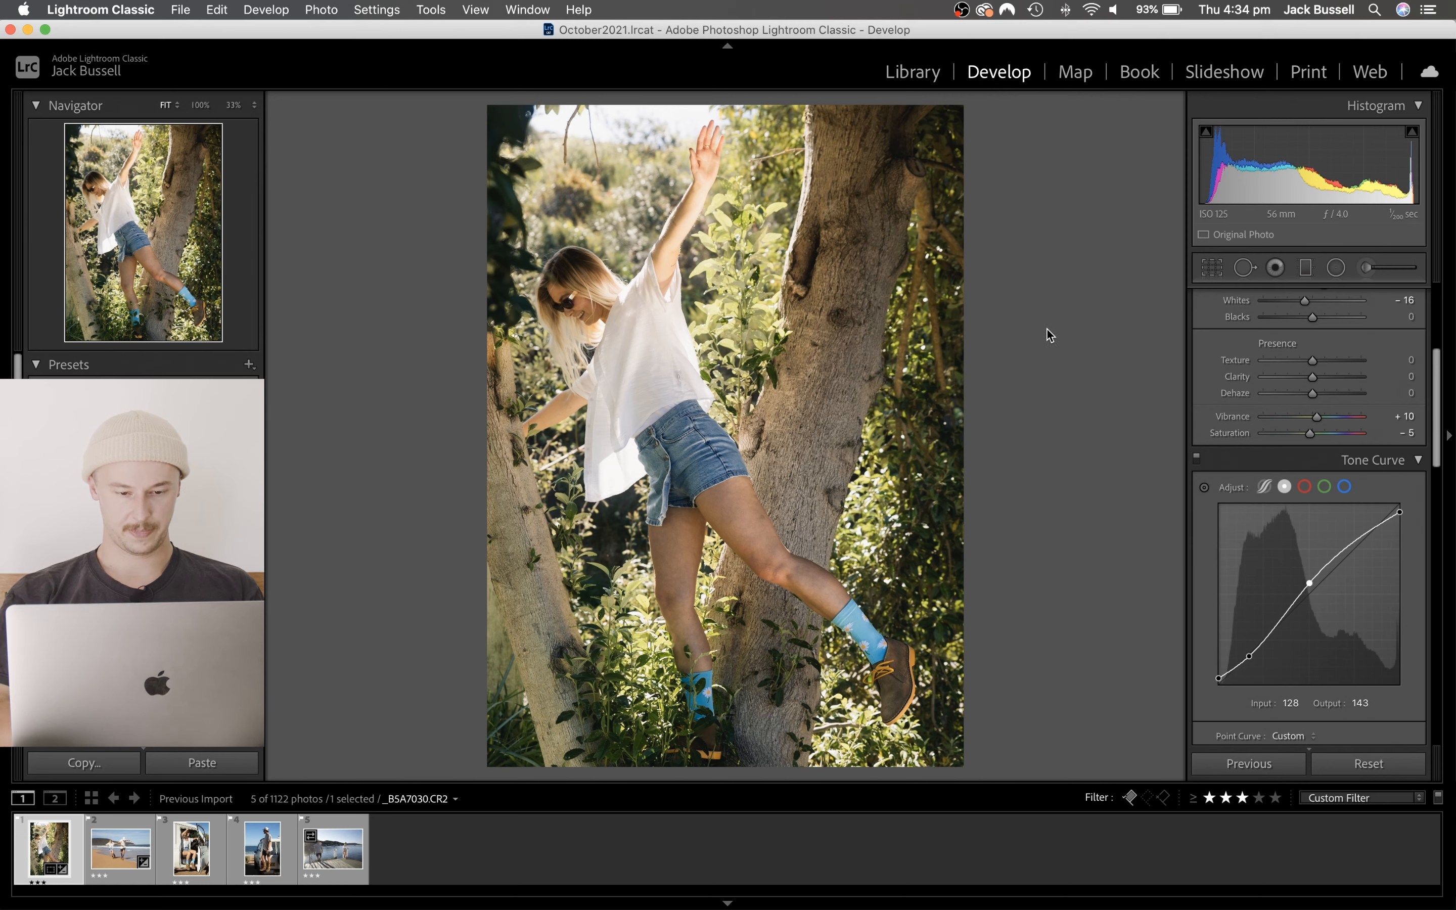
- Copy the tree photo's develop settings without local adjustments, transform, spot removal or crop, and paste them onto the beach photo
key(super+shift+c)
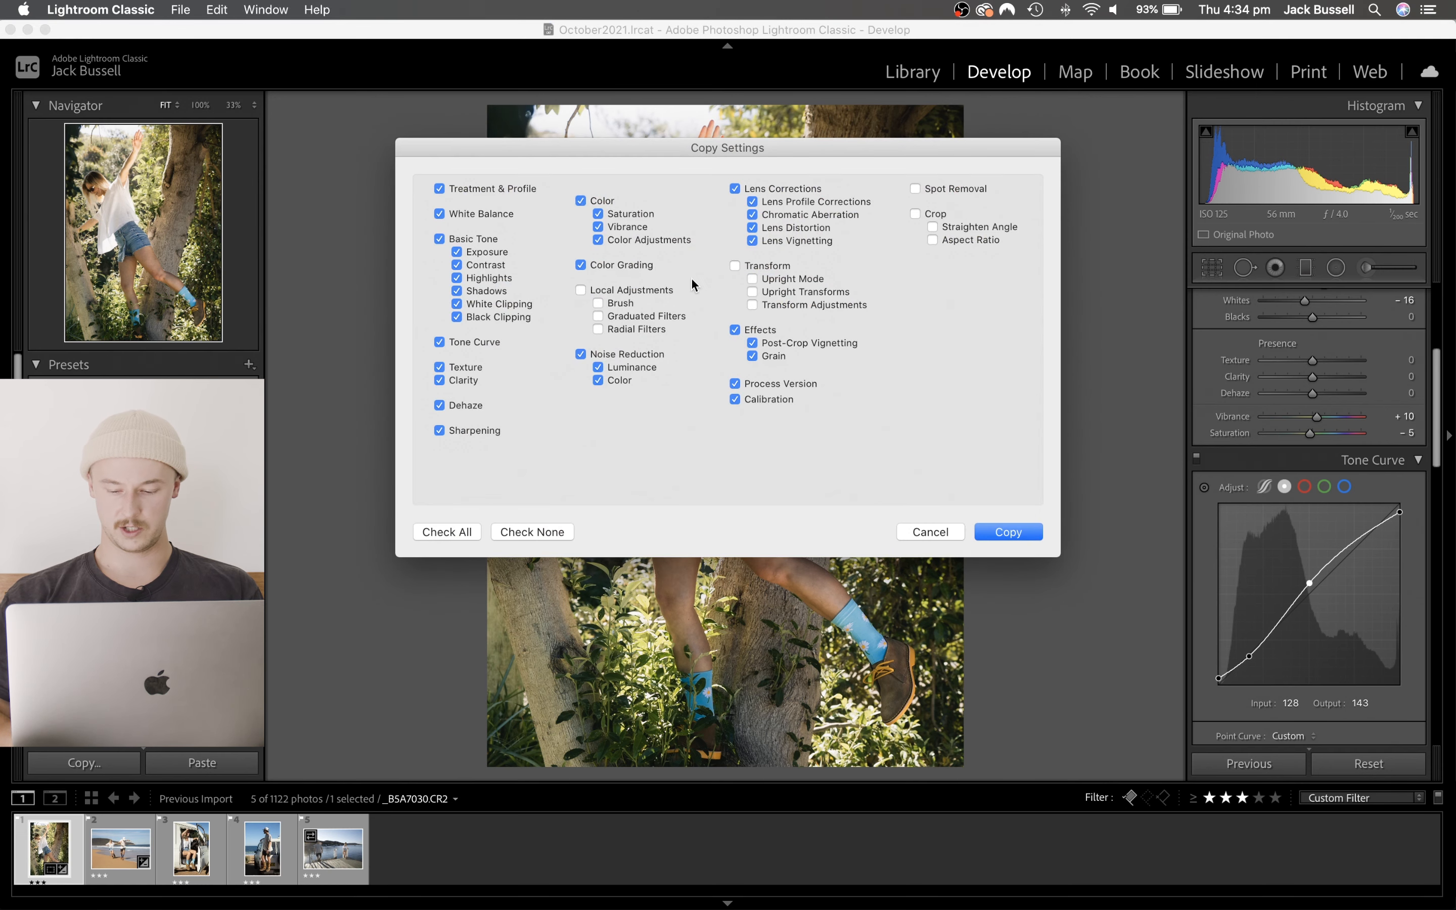
key(Return)
key(Right)
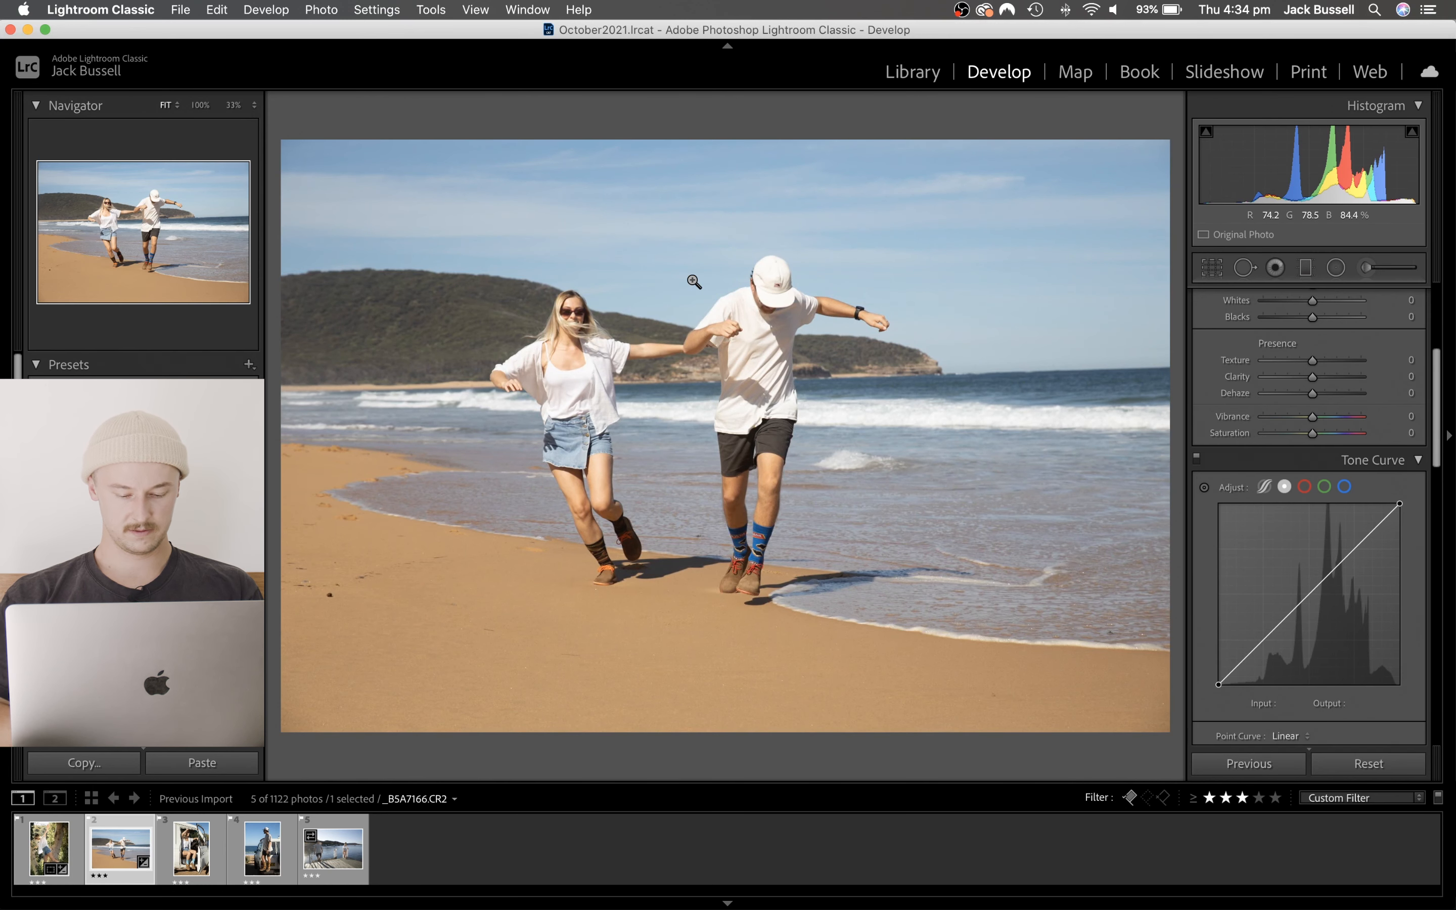
key(super+shift+v)
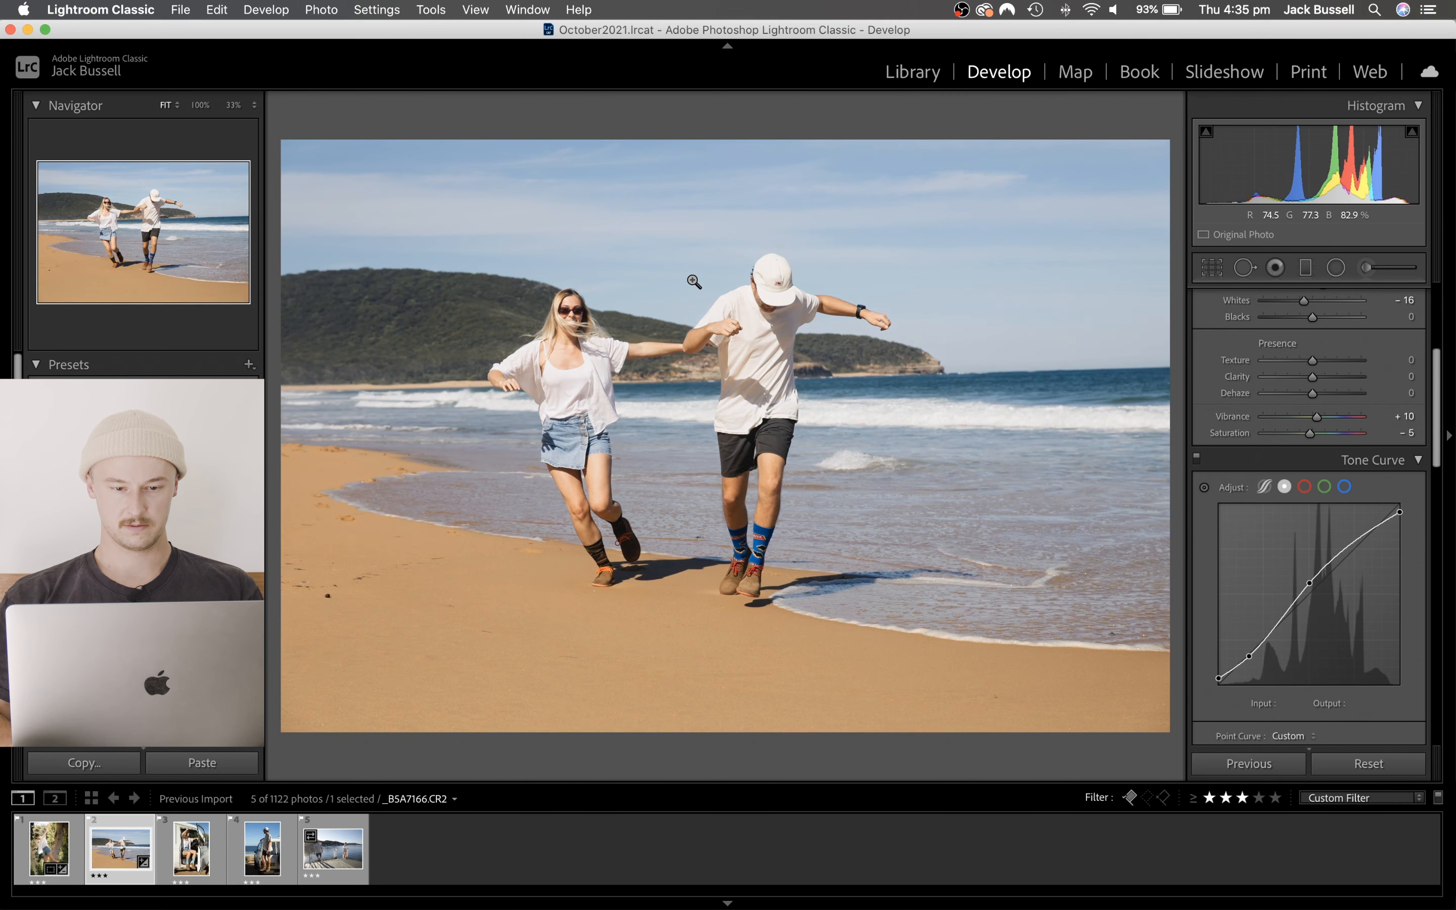
- Compare the tree photo with the beach photo, set the tree photo's Tint to +10 and check it against the original
key(Left)
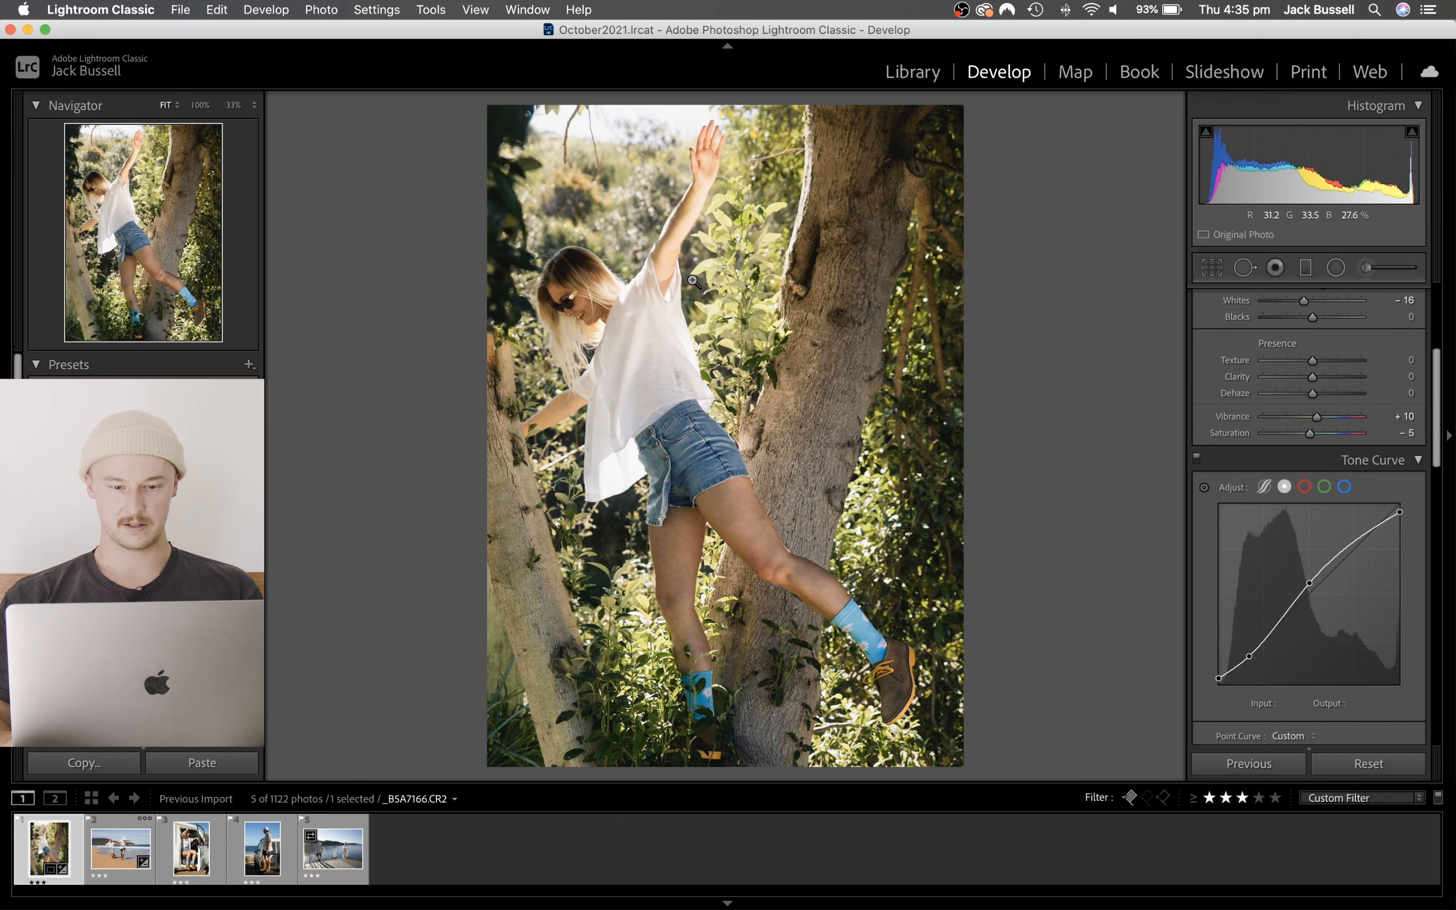
key(Right)
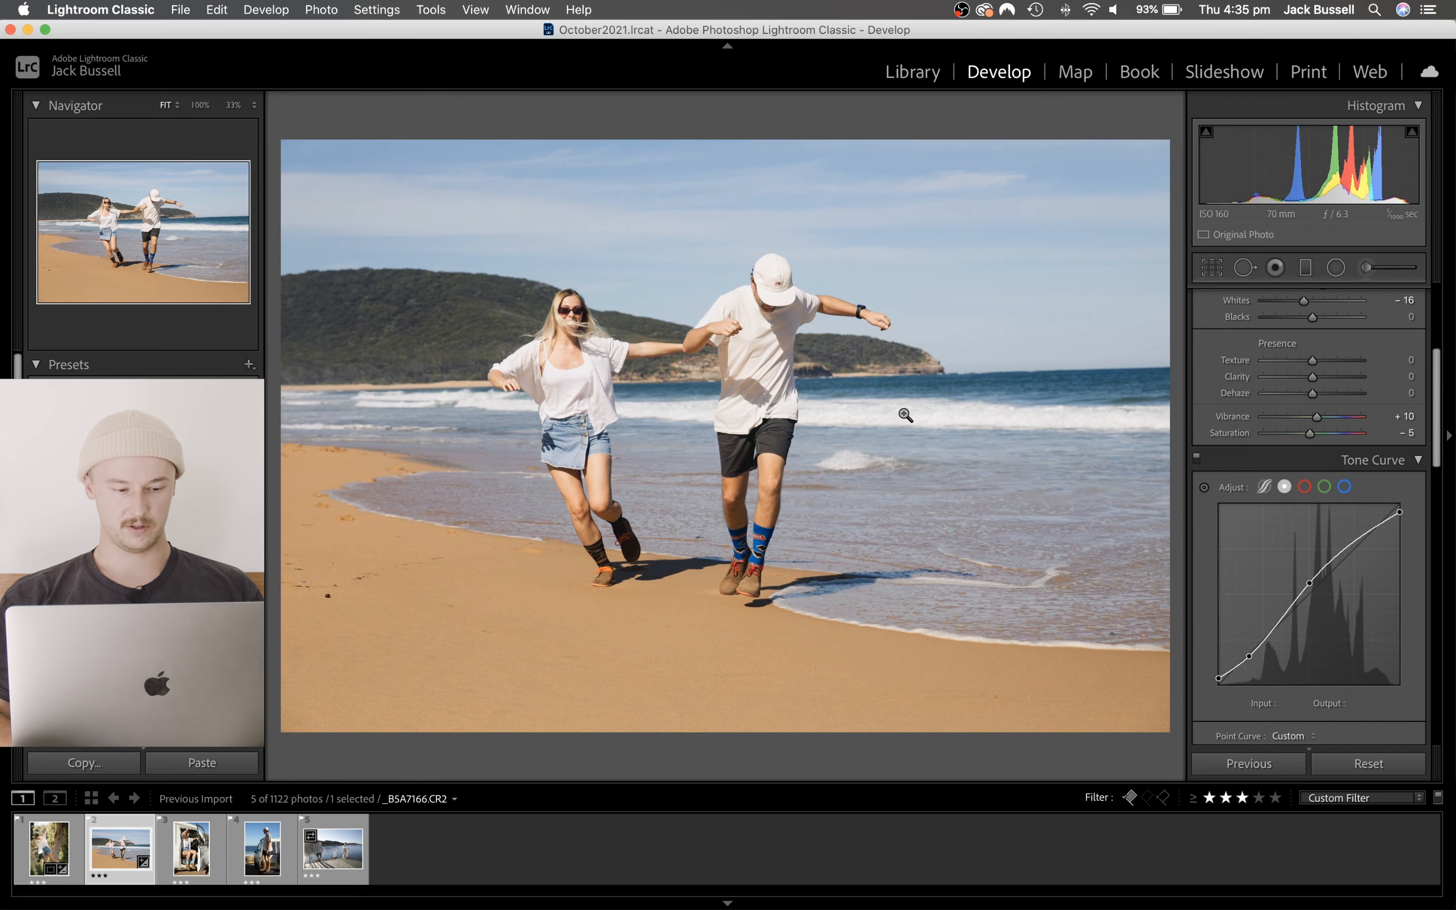
click(35, 850)
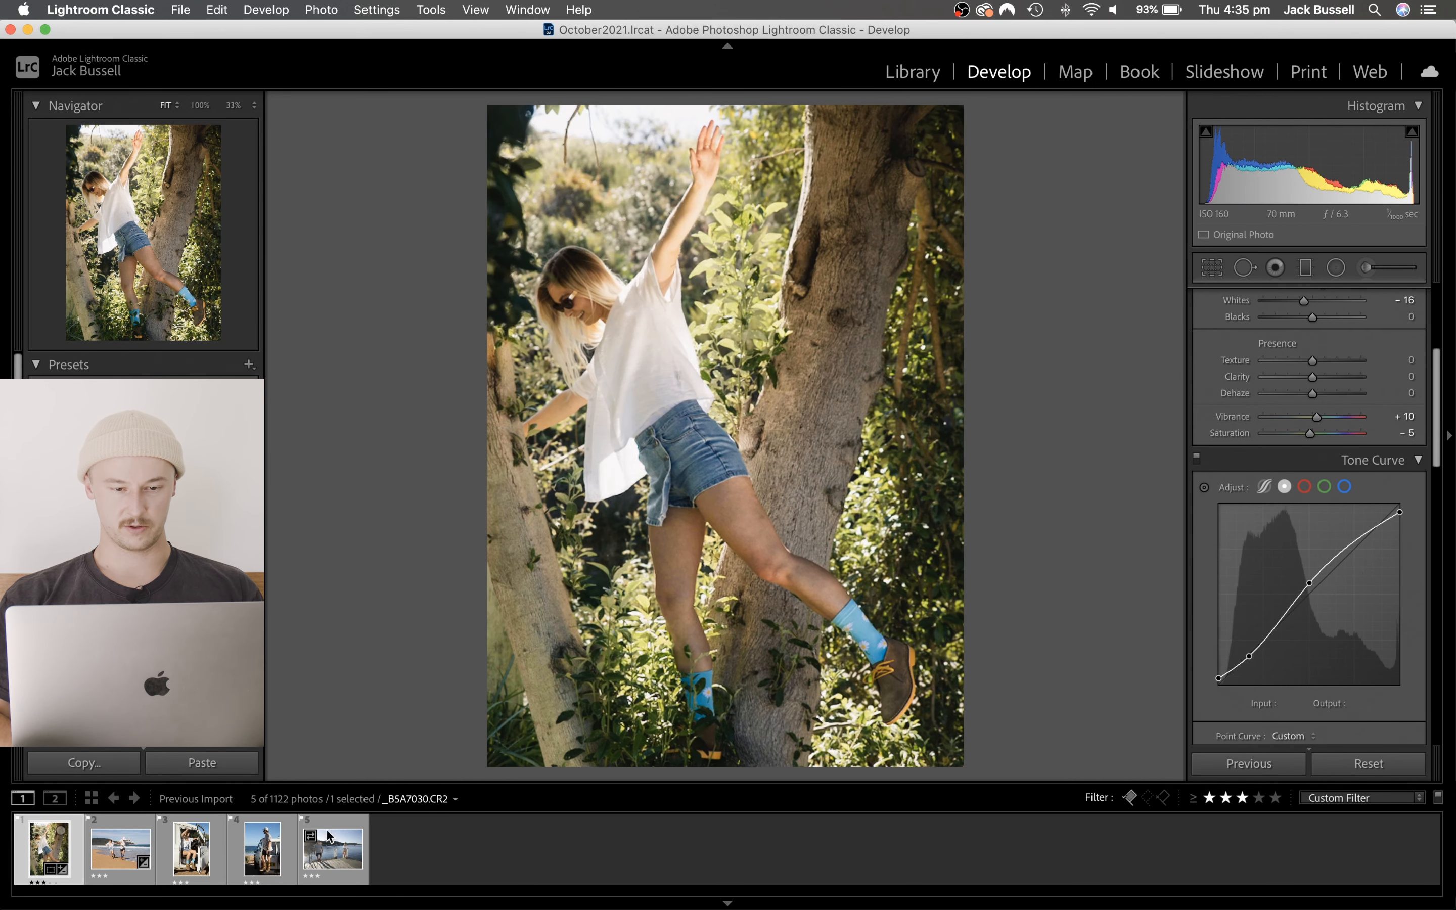
click(122, 863)
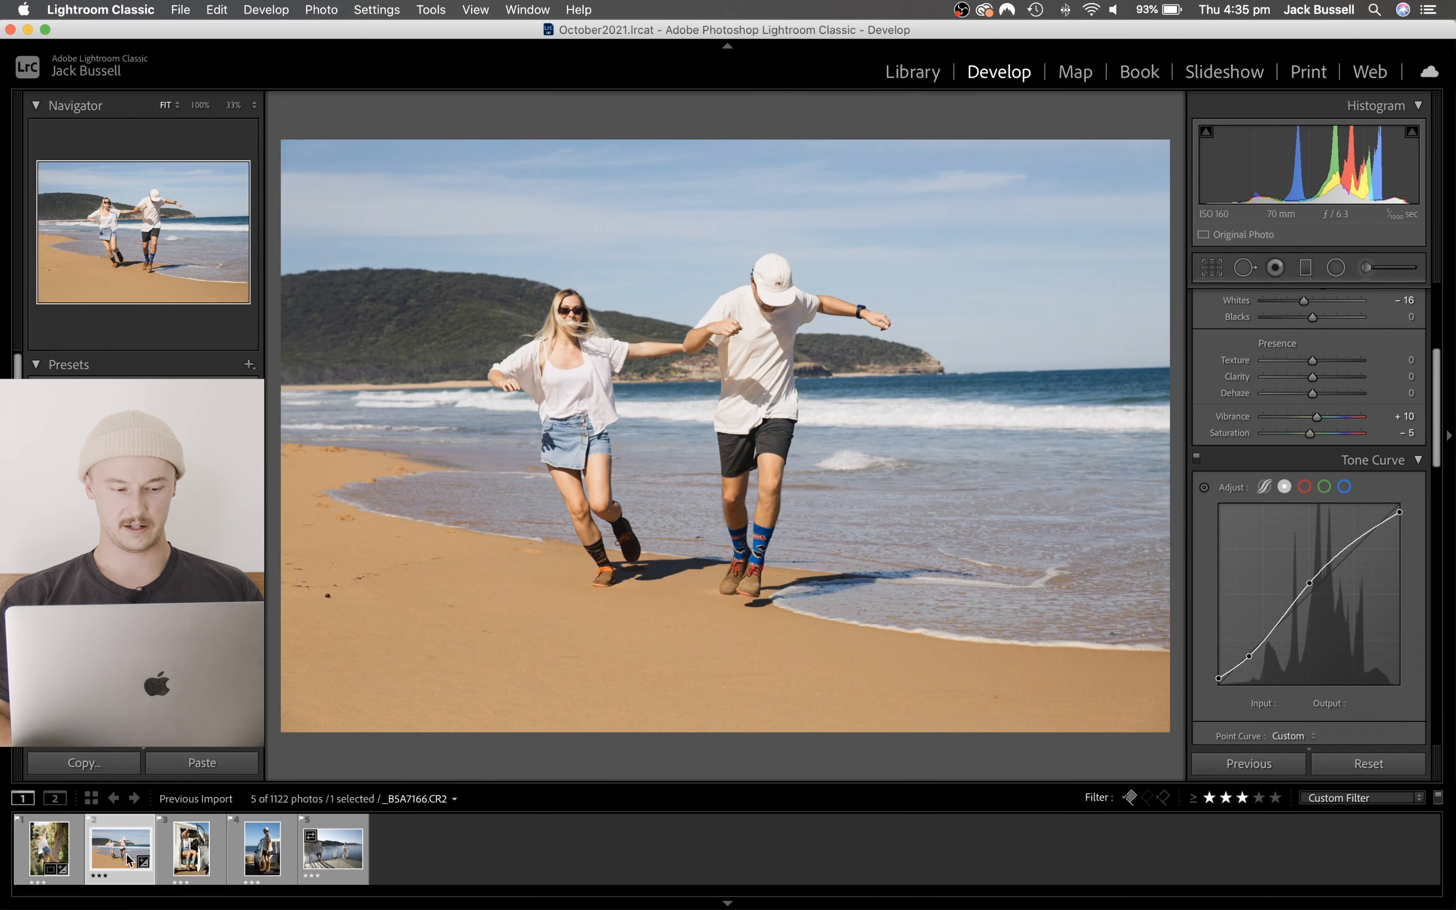
click(42, 849)
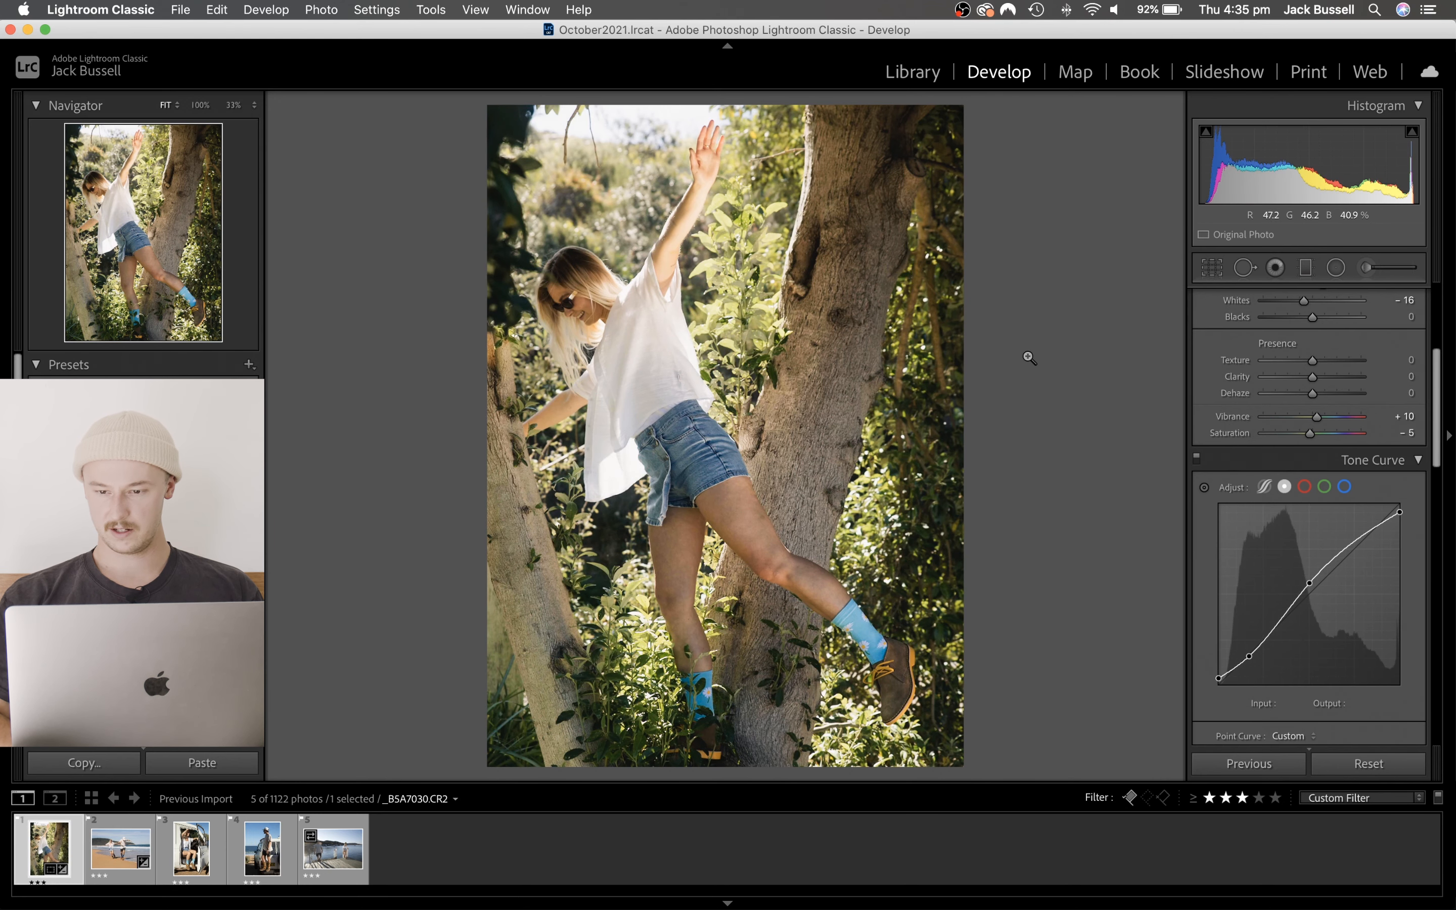
scroll(1375, 382, up, 5)
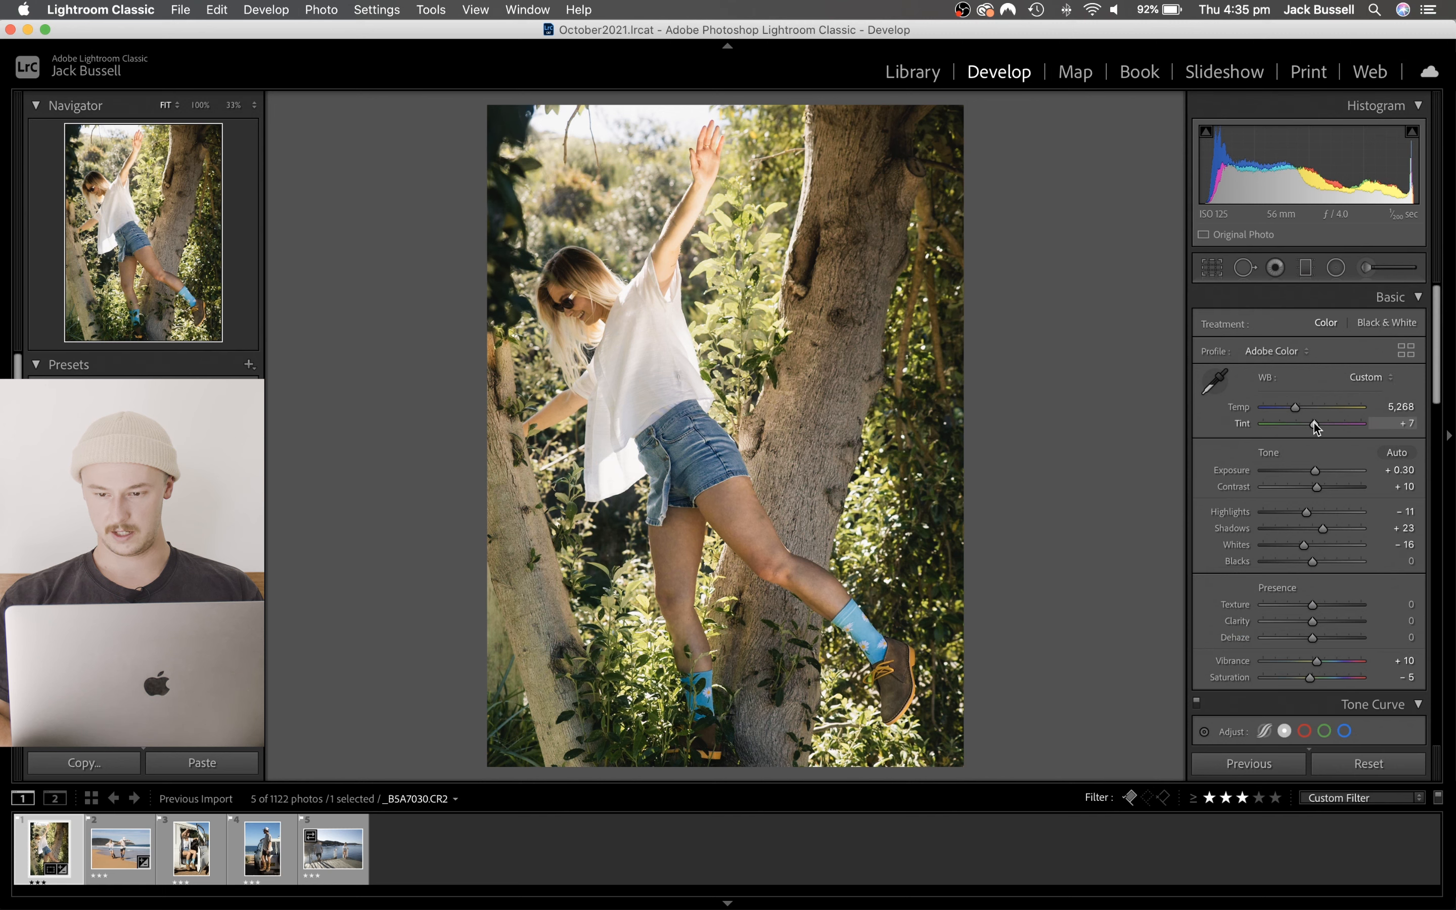
drag(1314, 421, 1315, 421)
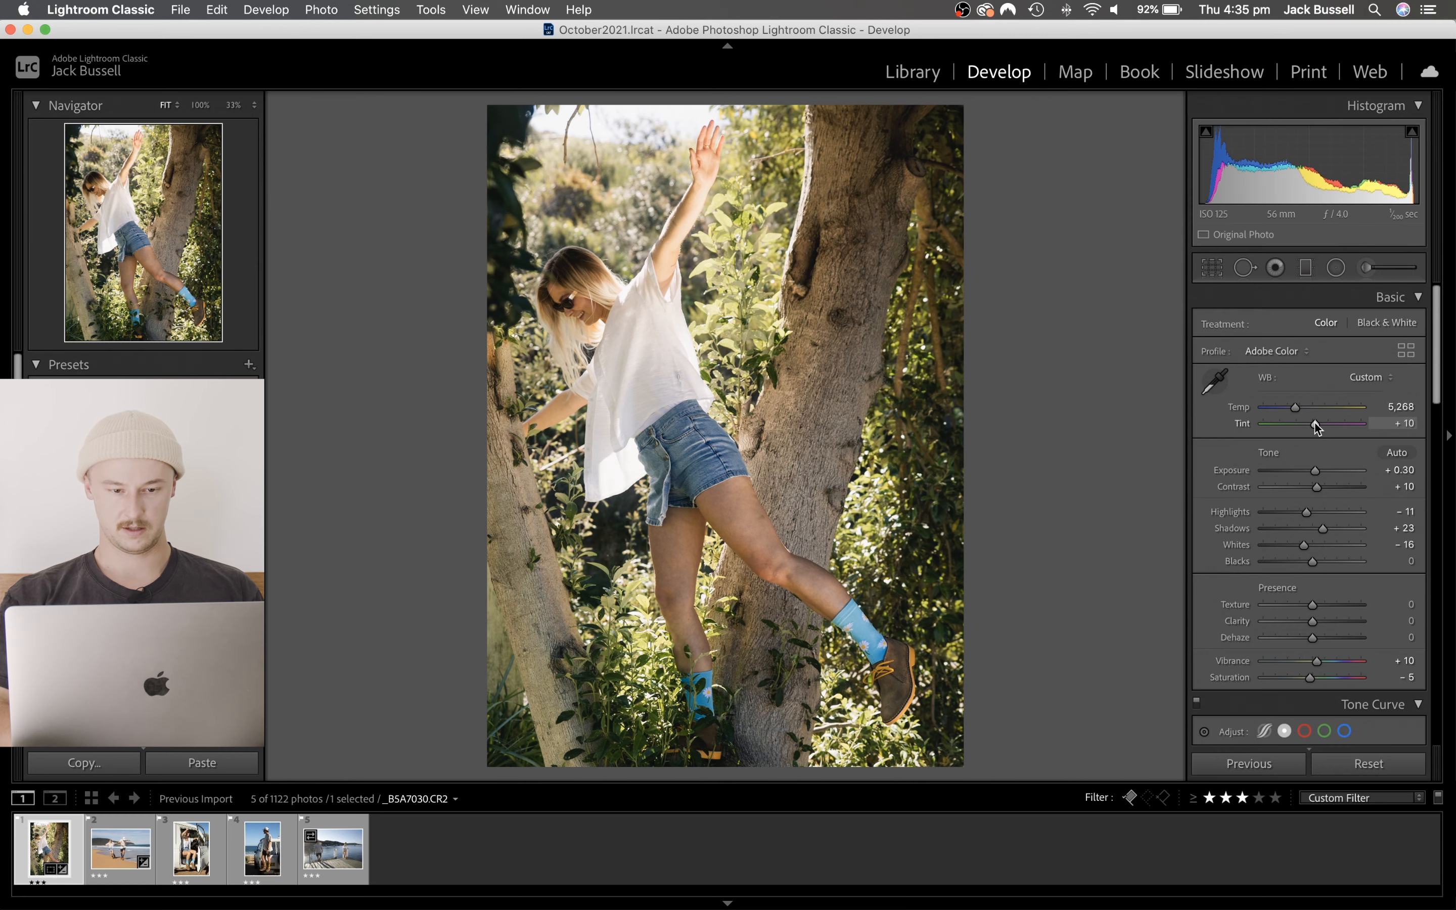
key(y)
key(y)
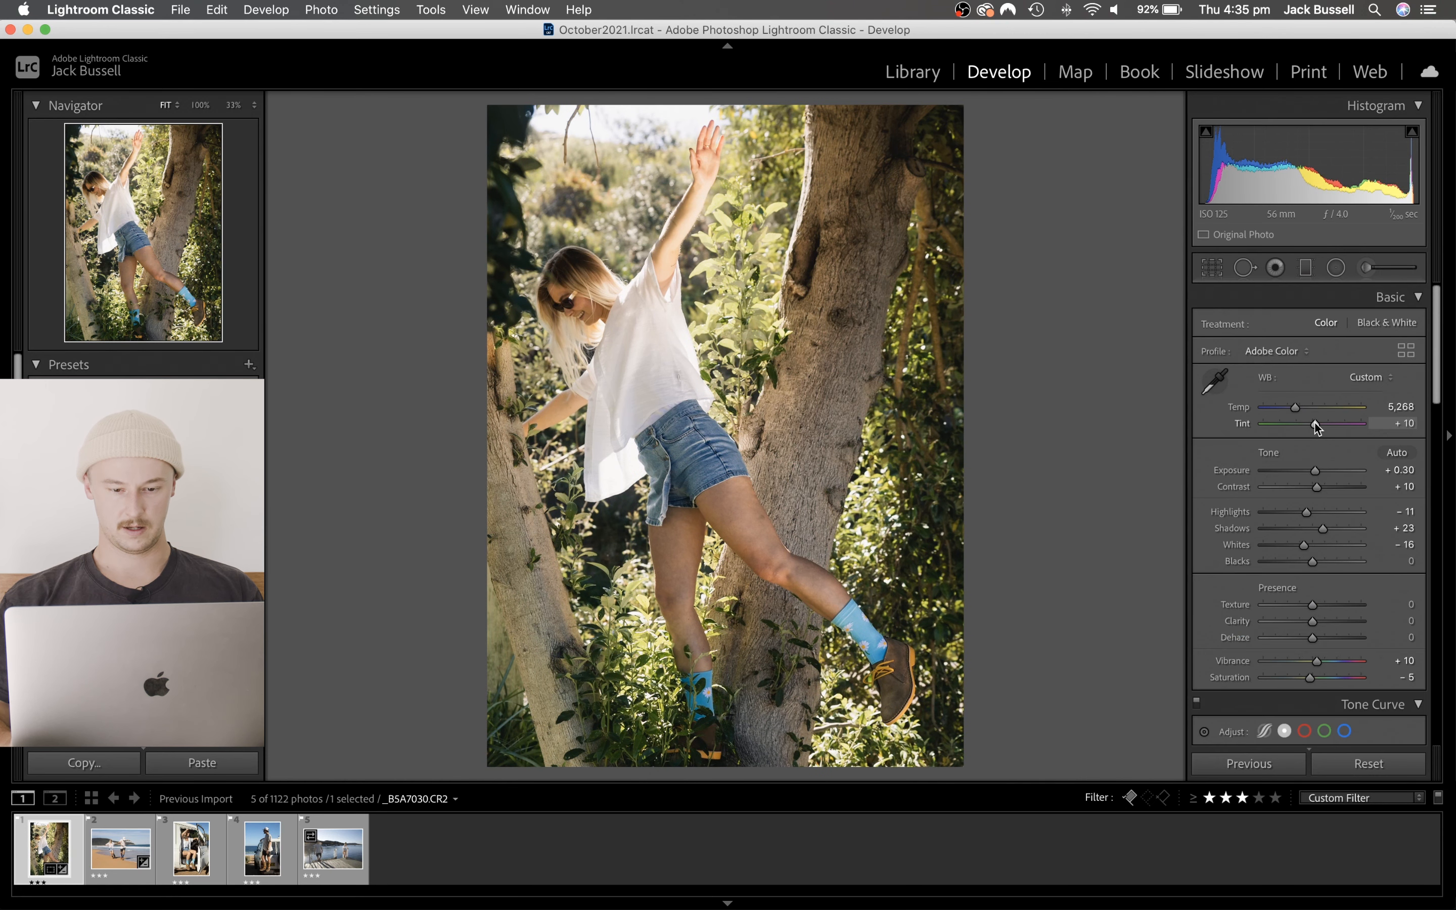
- Compare the tree and beach photos, and crop the beach photo to 5 x 7 with a tighter frame around the couple
key(Right)
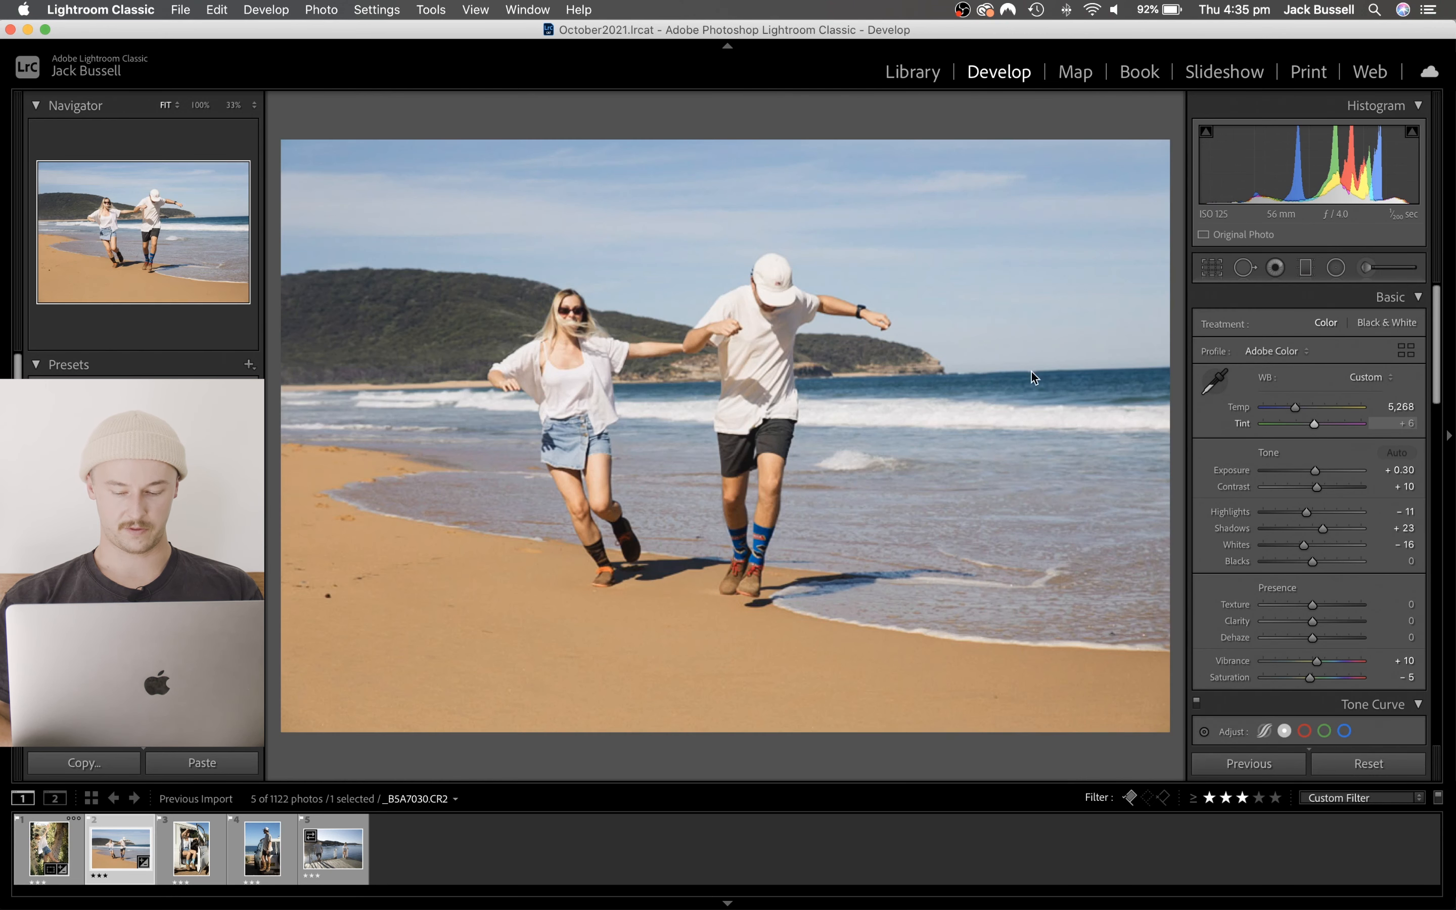
key(Left)
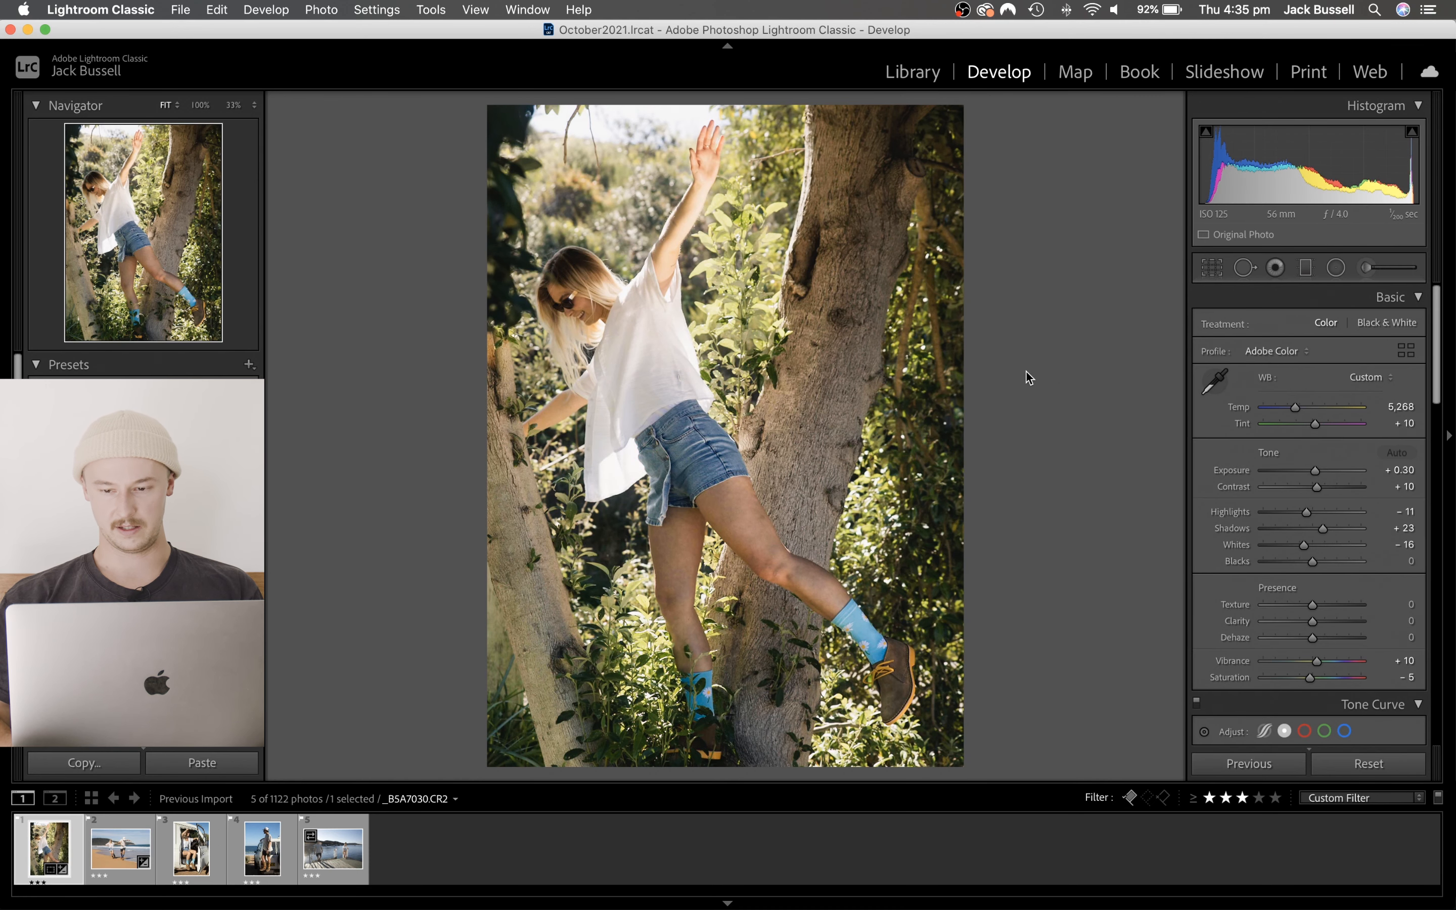
key(Right)
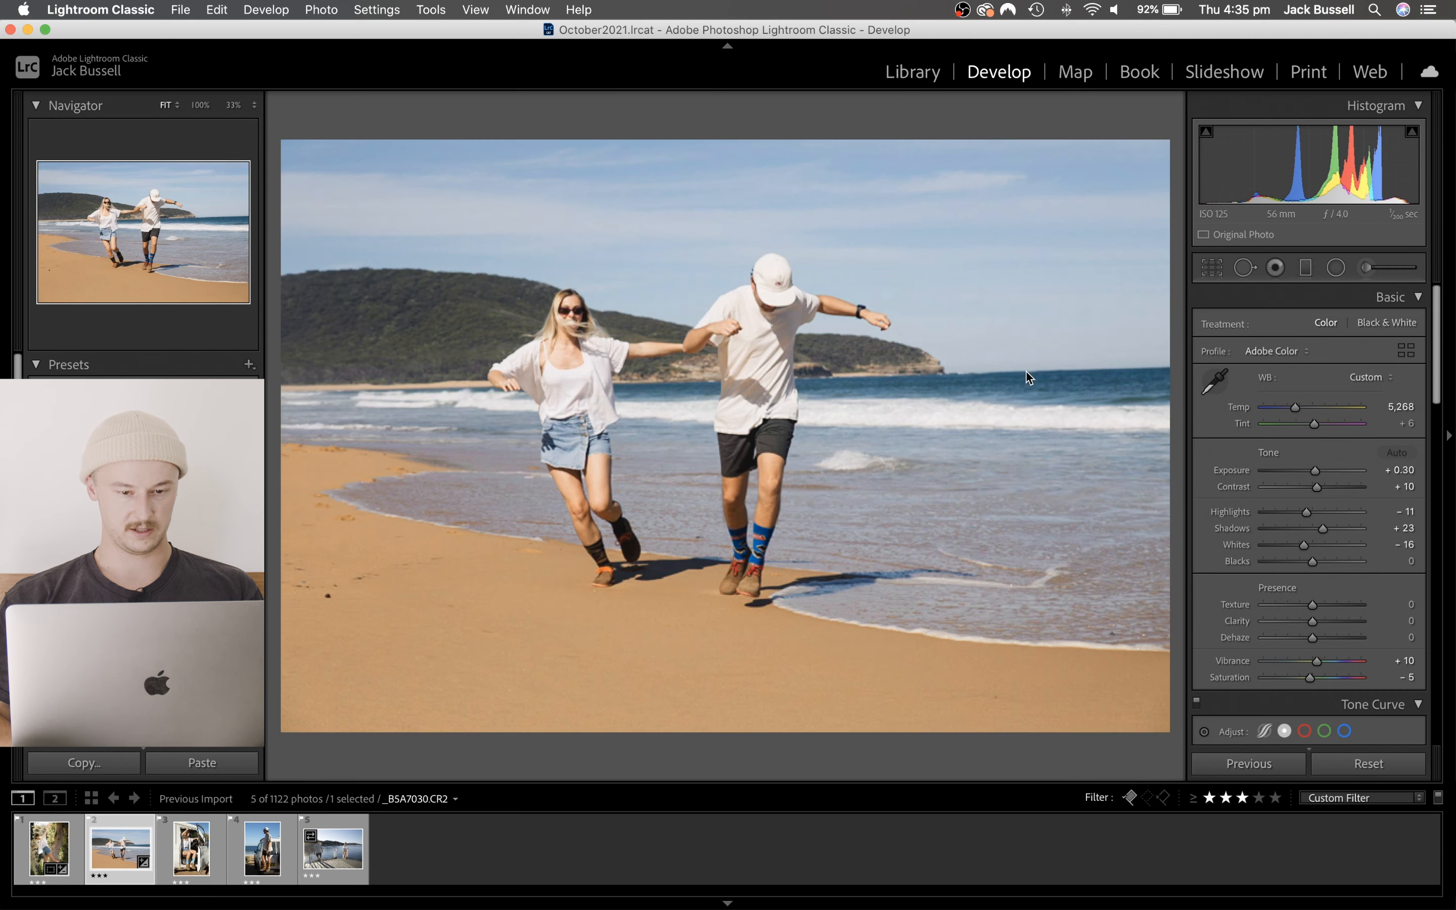
click(1205, 272)
click(1375, 331)
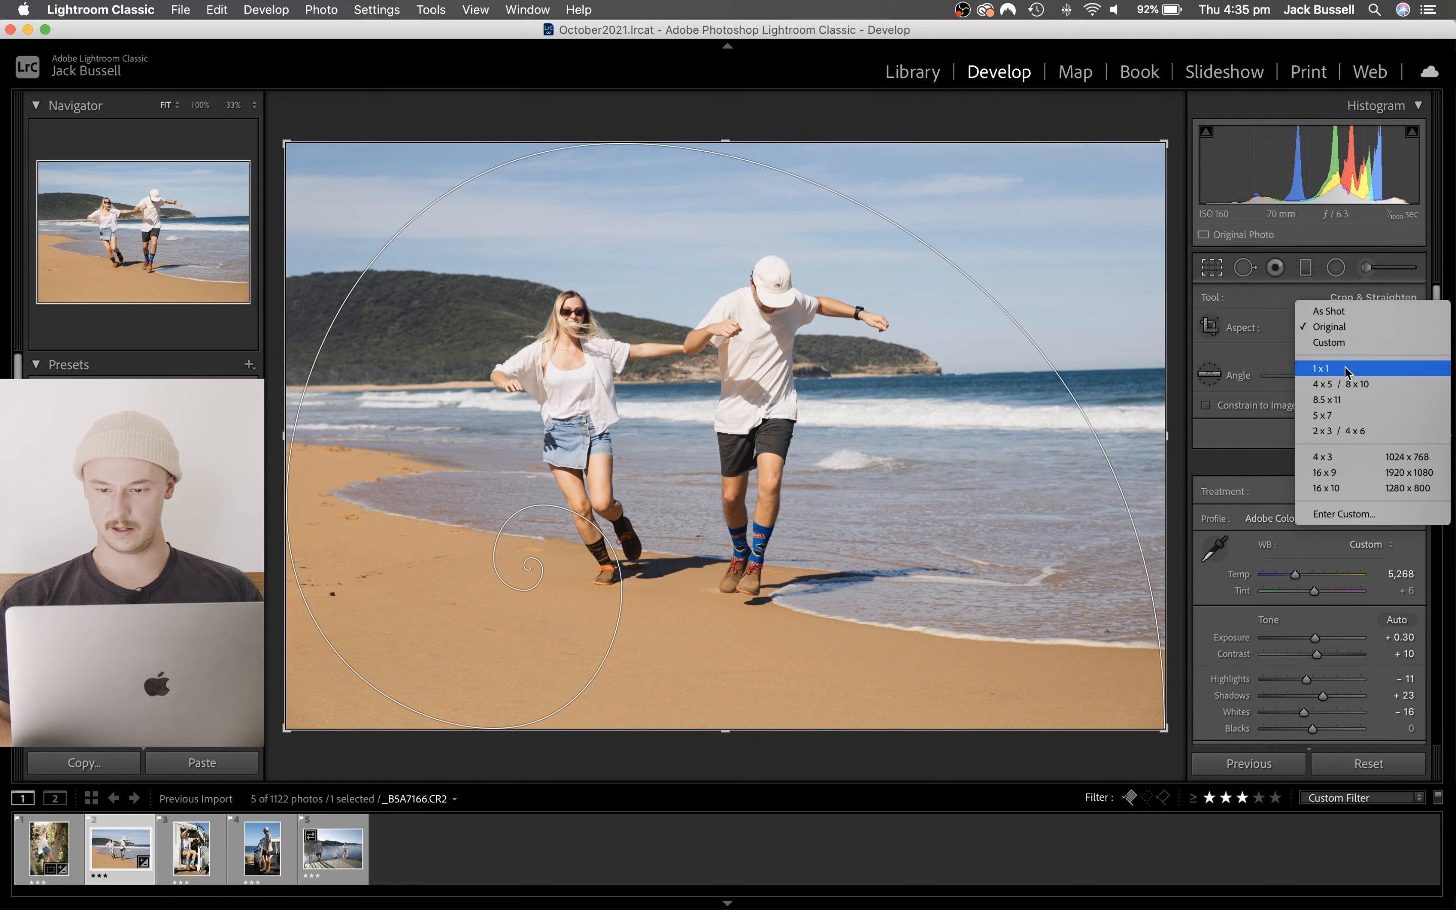
click(1334, 413)
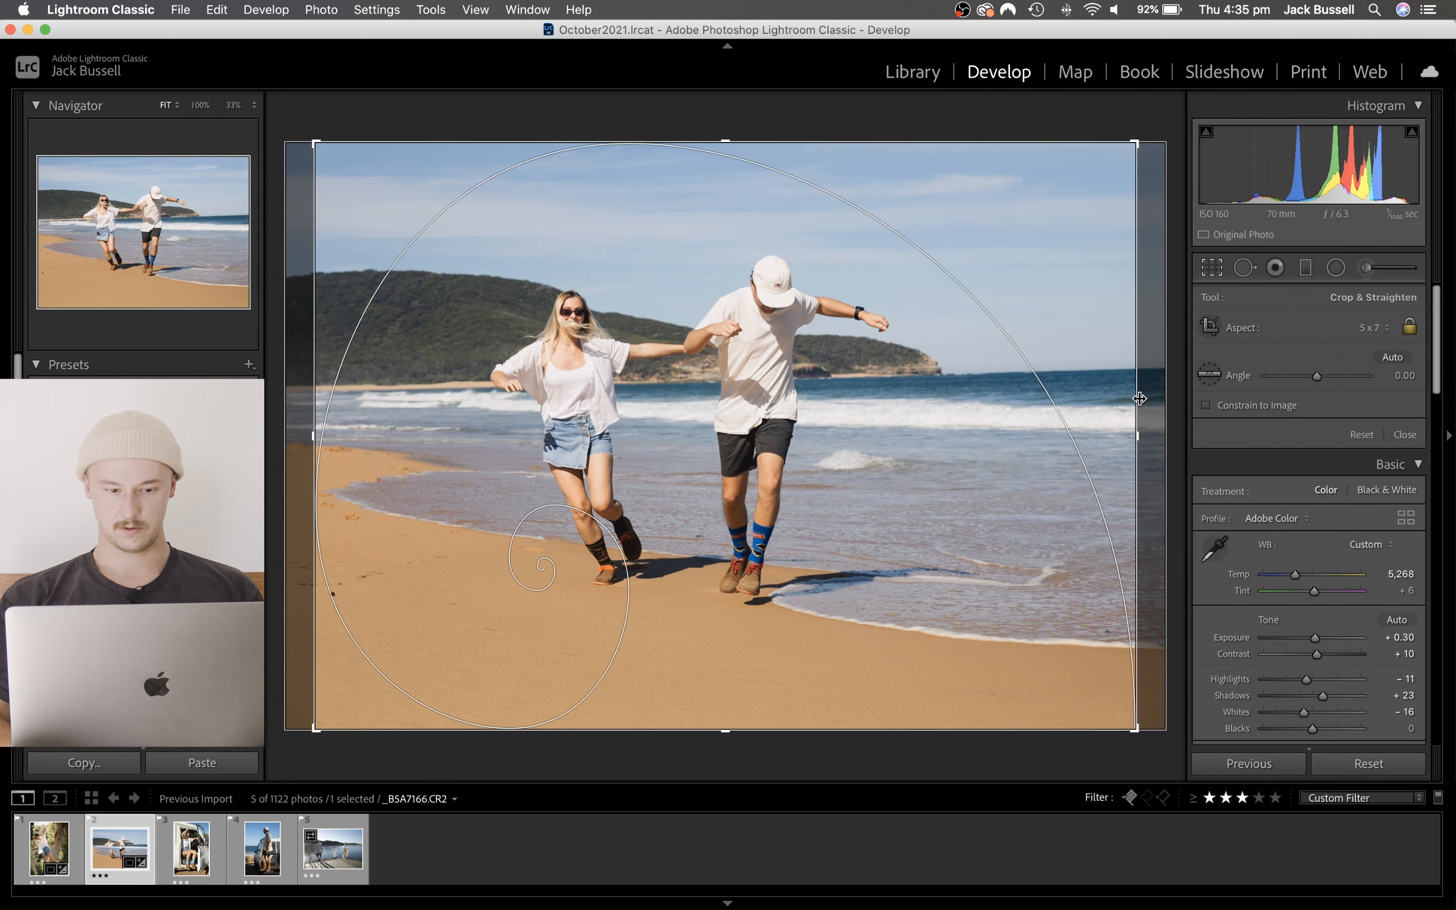
drag(1101, 399, 1074, 402)
drag(944, 439, 857, 453)
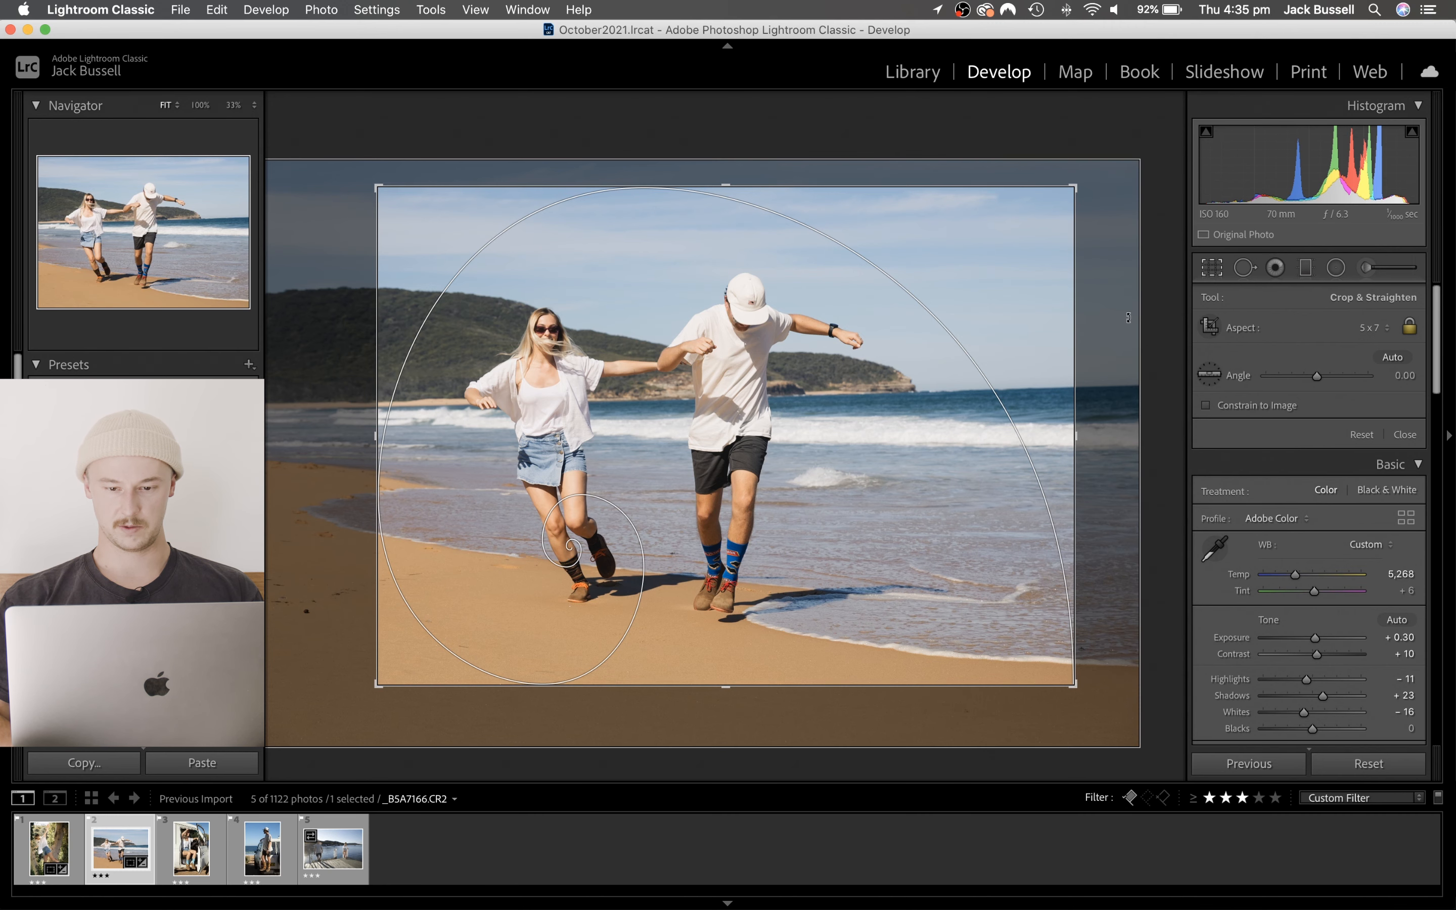
- Straighten the beach photo to an Angle of 0.97, reposition it, slightly enlarge the crop frame and apply the crop
drag(1128, 317, 1128, 324)
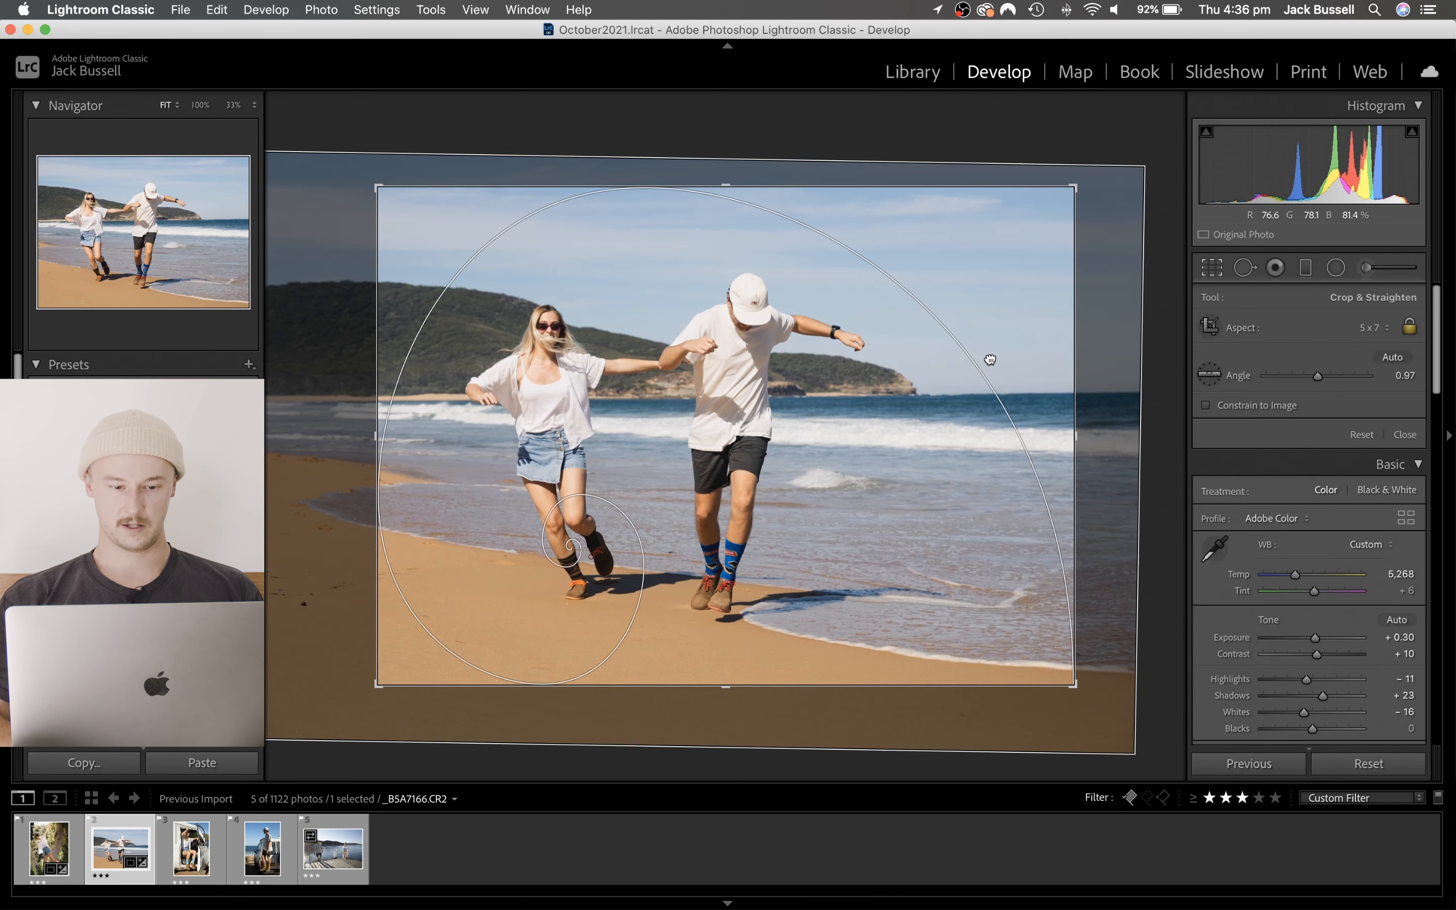
drag(989, 360, 987, 363)
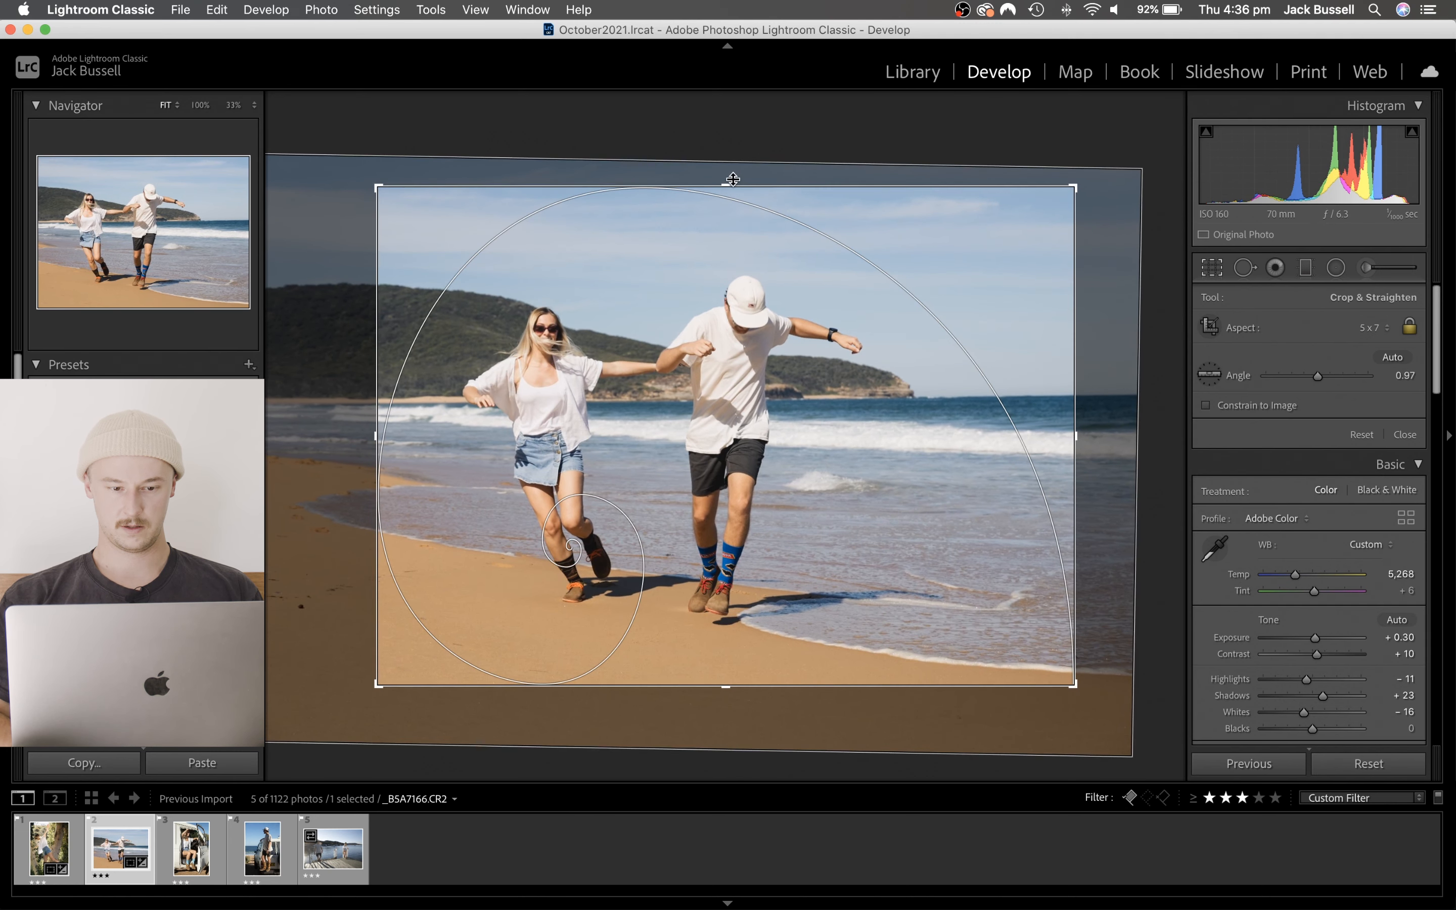
drag(733, 171, 733, 155)
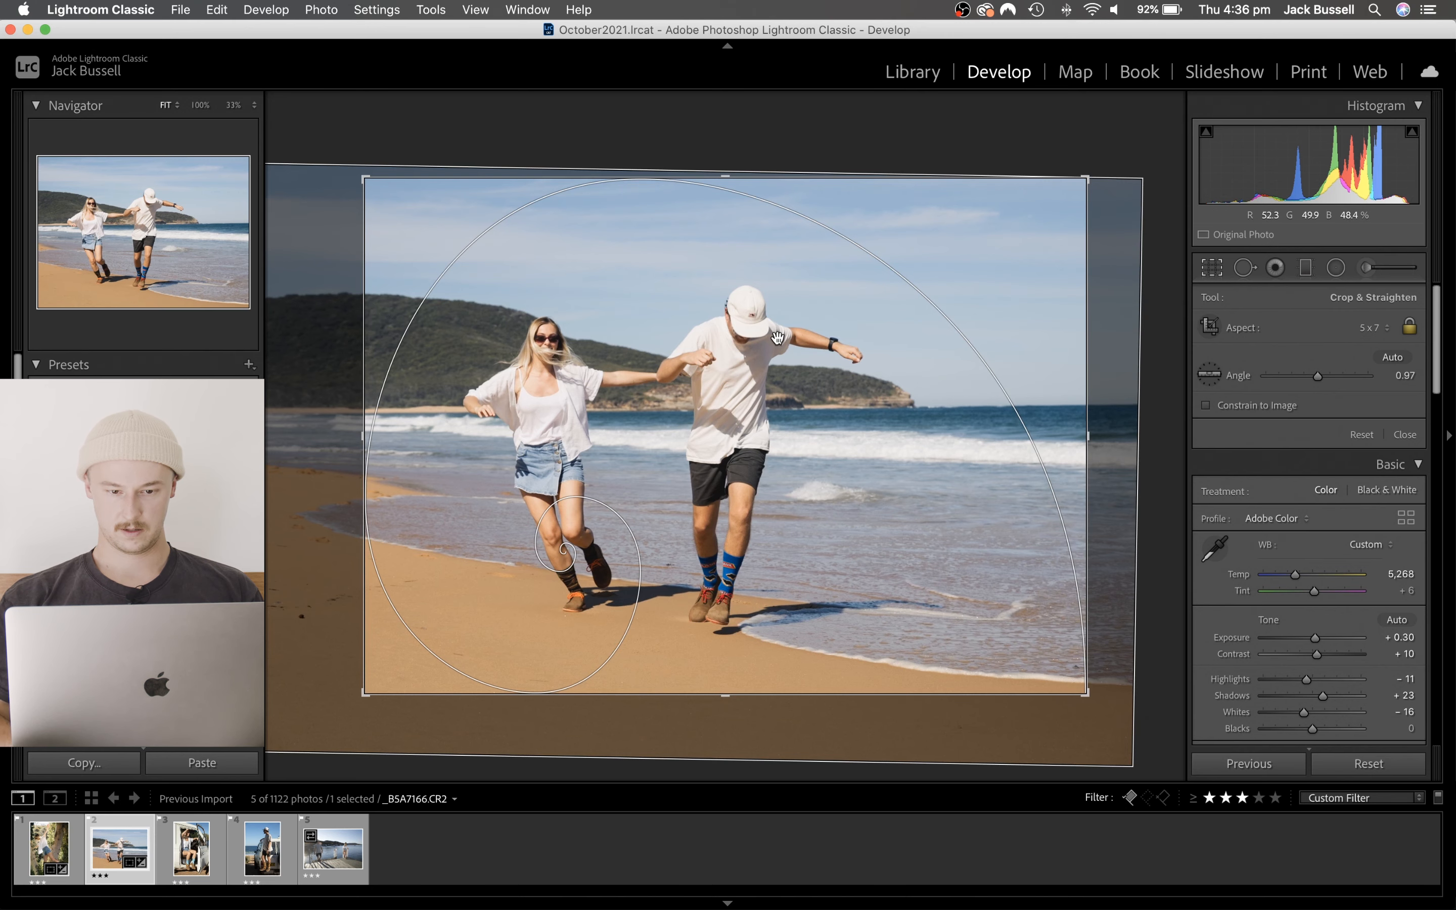
key(Return)
- Reopen the beach photo's crop with the rule-of-thirds overlay, shift the couple slightly left in the frame and apply it
click(1218, 272)
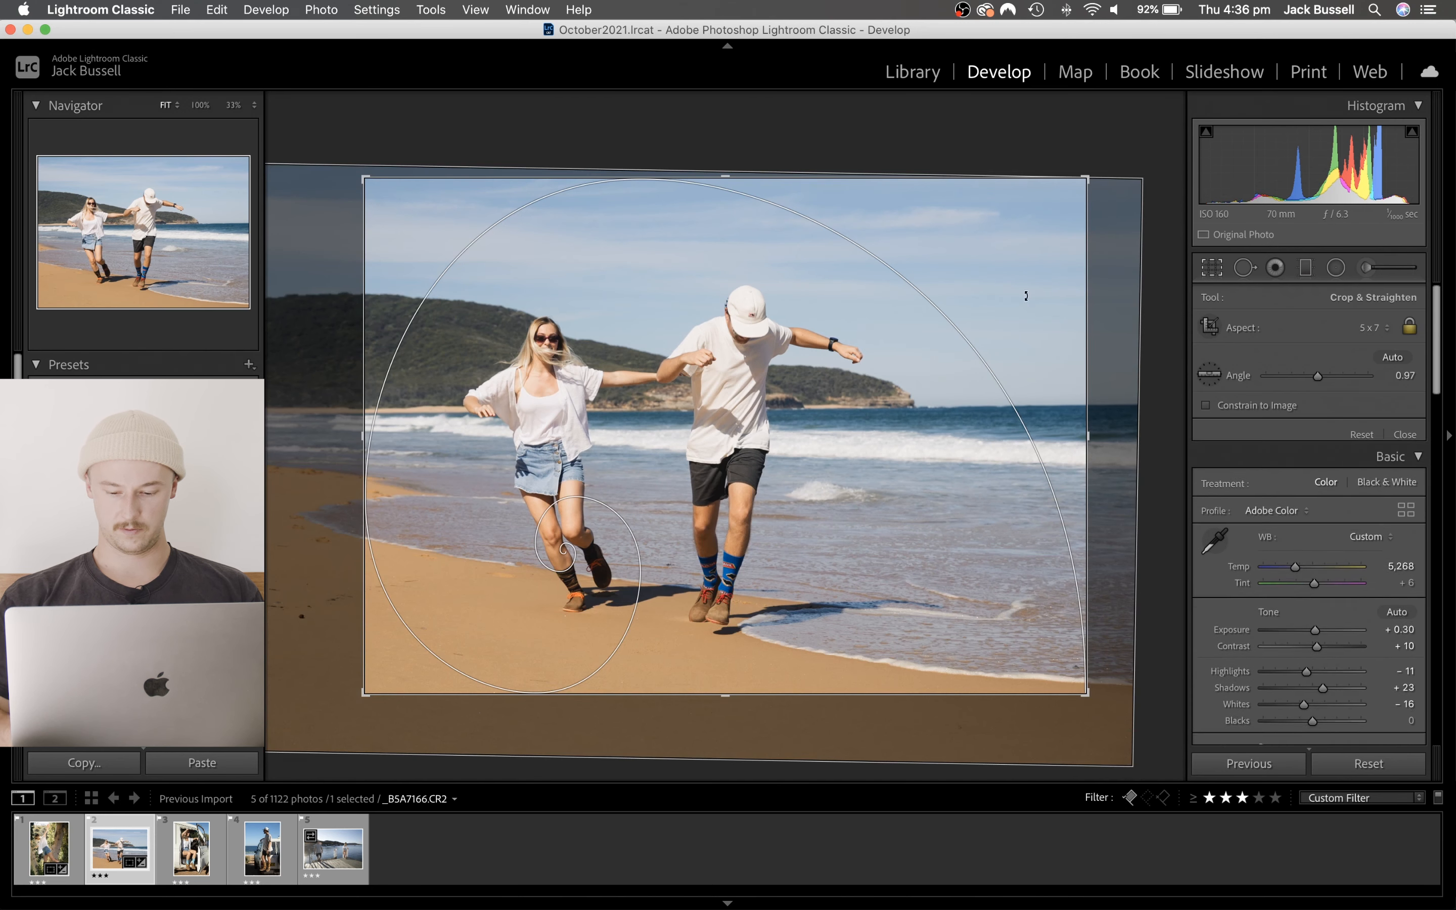
drag(1027, 296, 1029, 296)
key(o)
key(o)
key(o)
key(o)
key(o)
key(o)
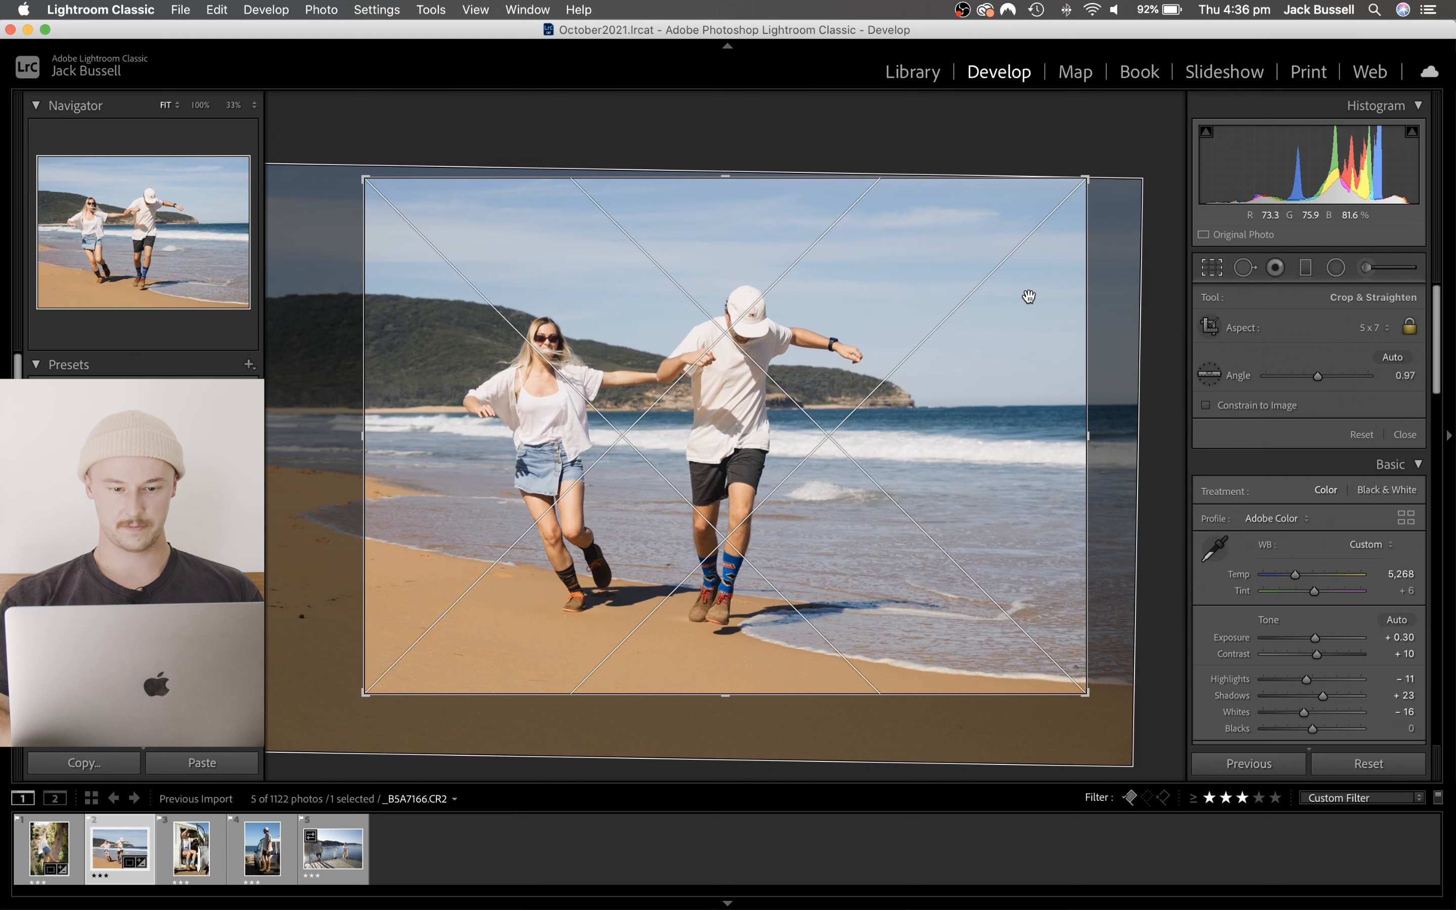
key(o)
key(o)
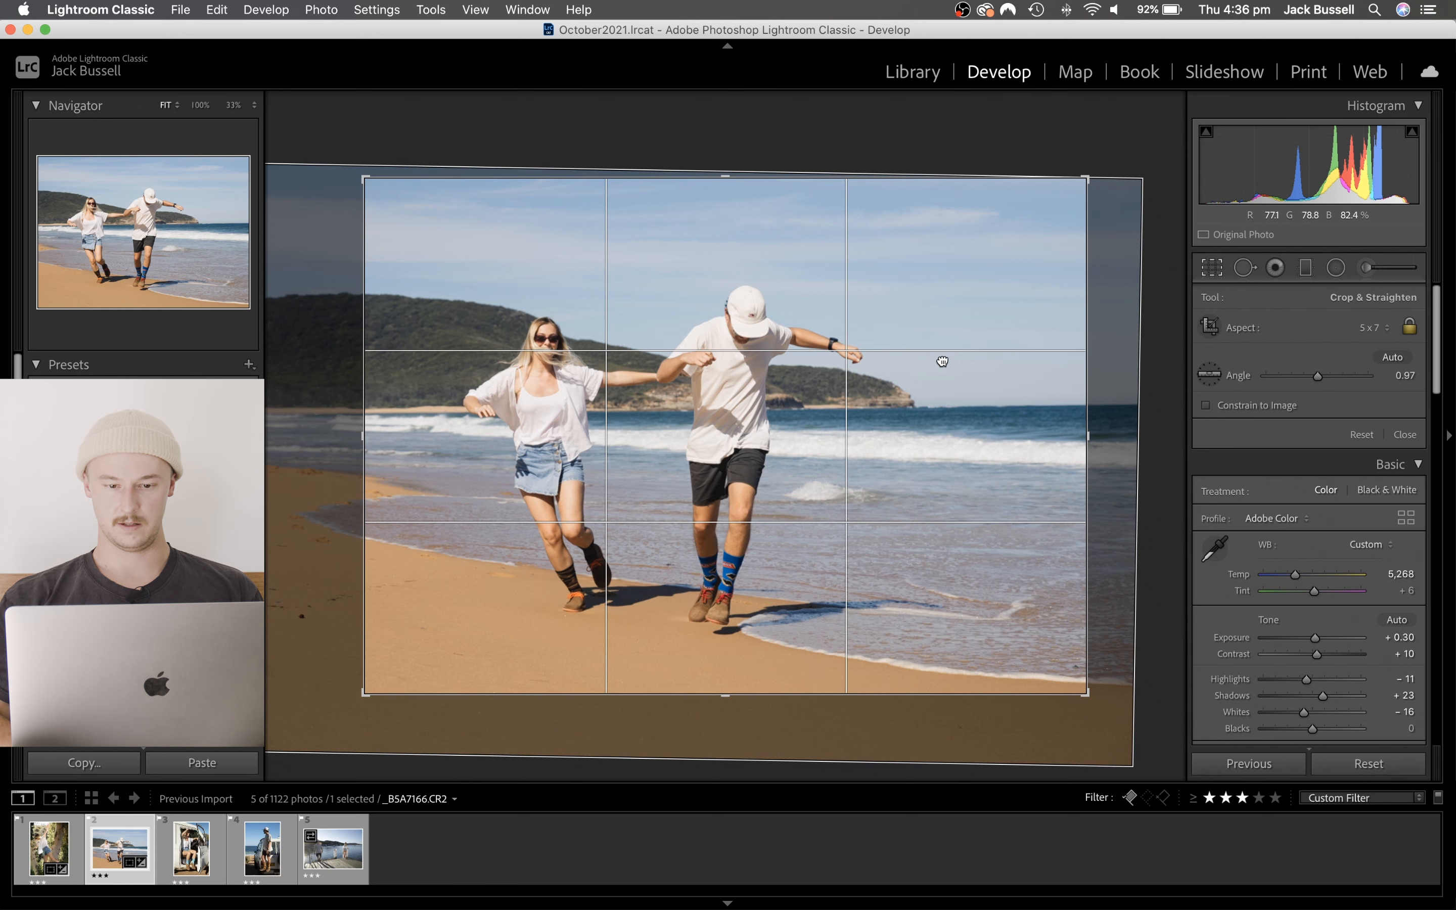
drag(939, 358, 932, 358)
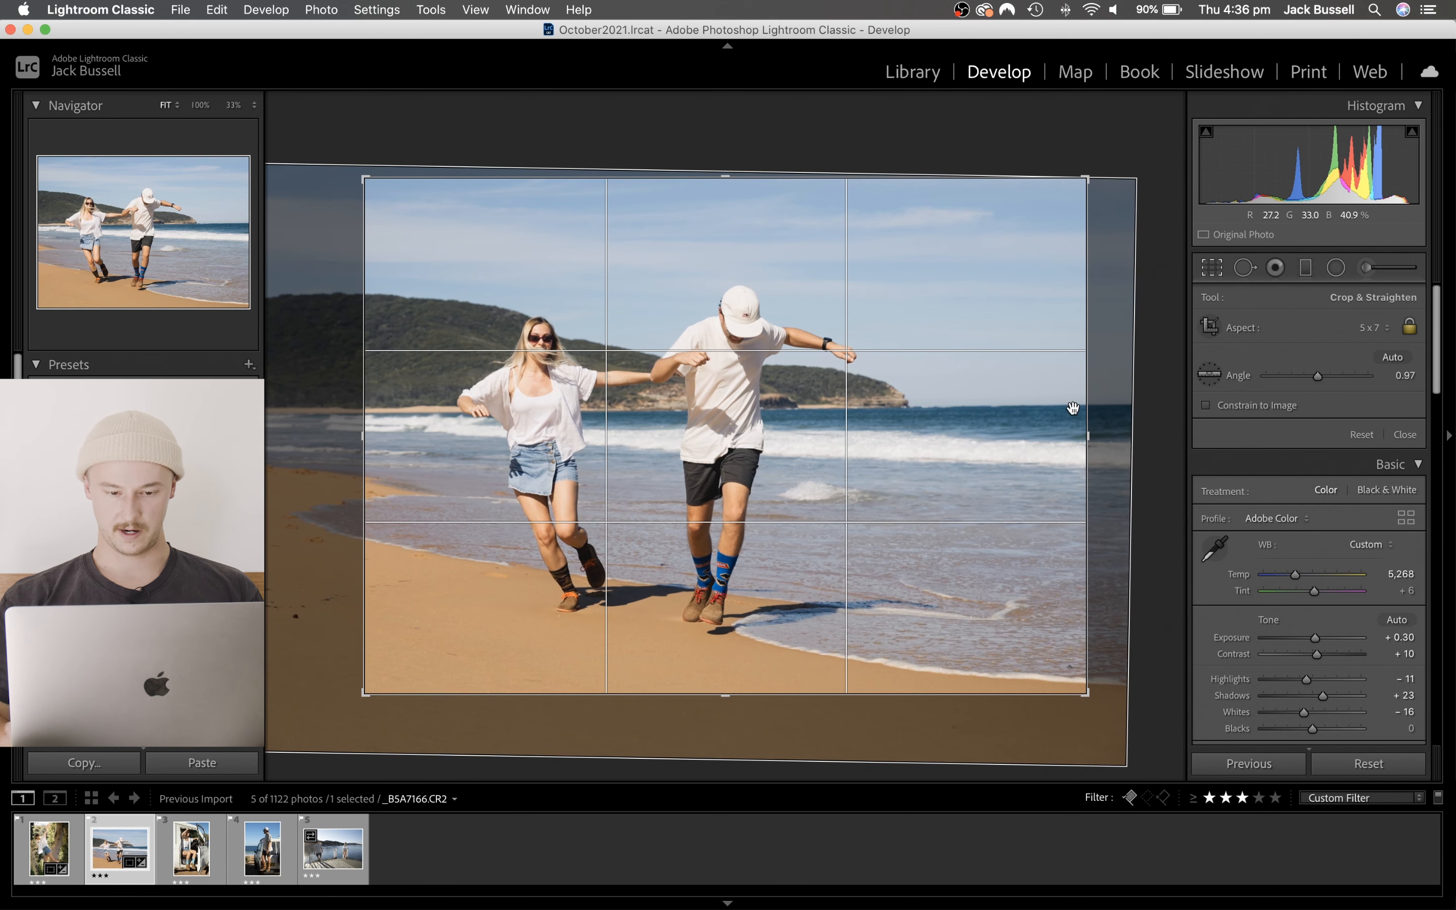
key(Return)
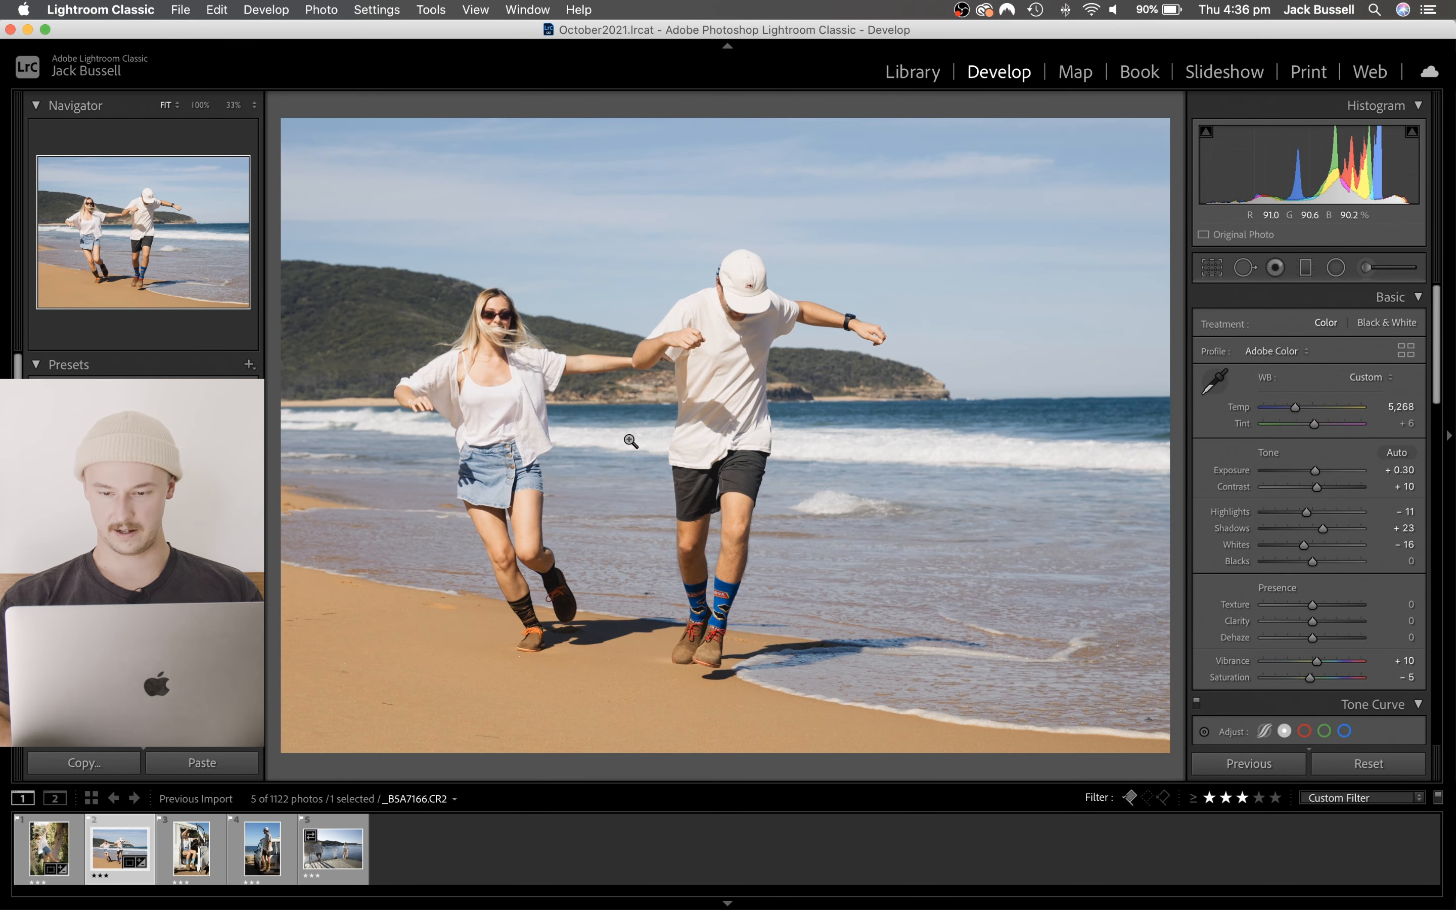
- Set the beach photo's Temp to 5,128 and its tone curve shadow point to Input 44, Output 32, comparing with the curve off
drag(1295, 405, 1294, 405)
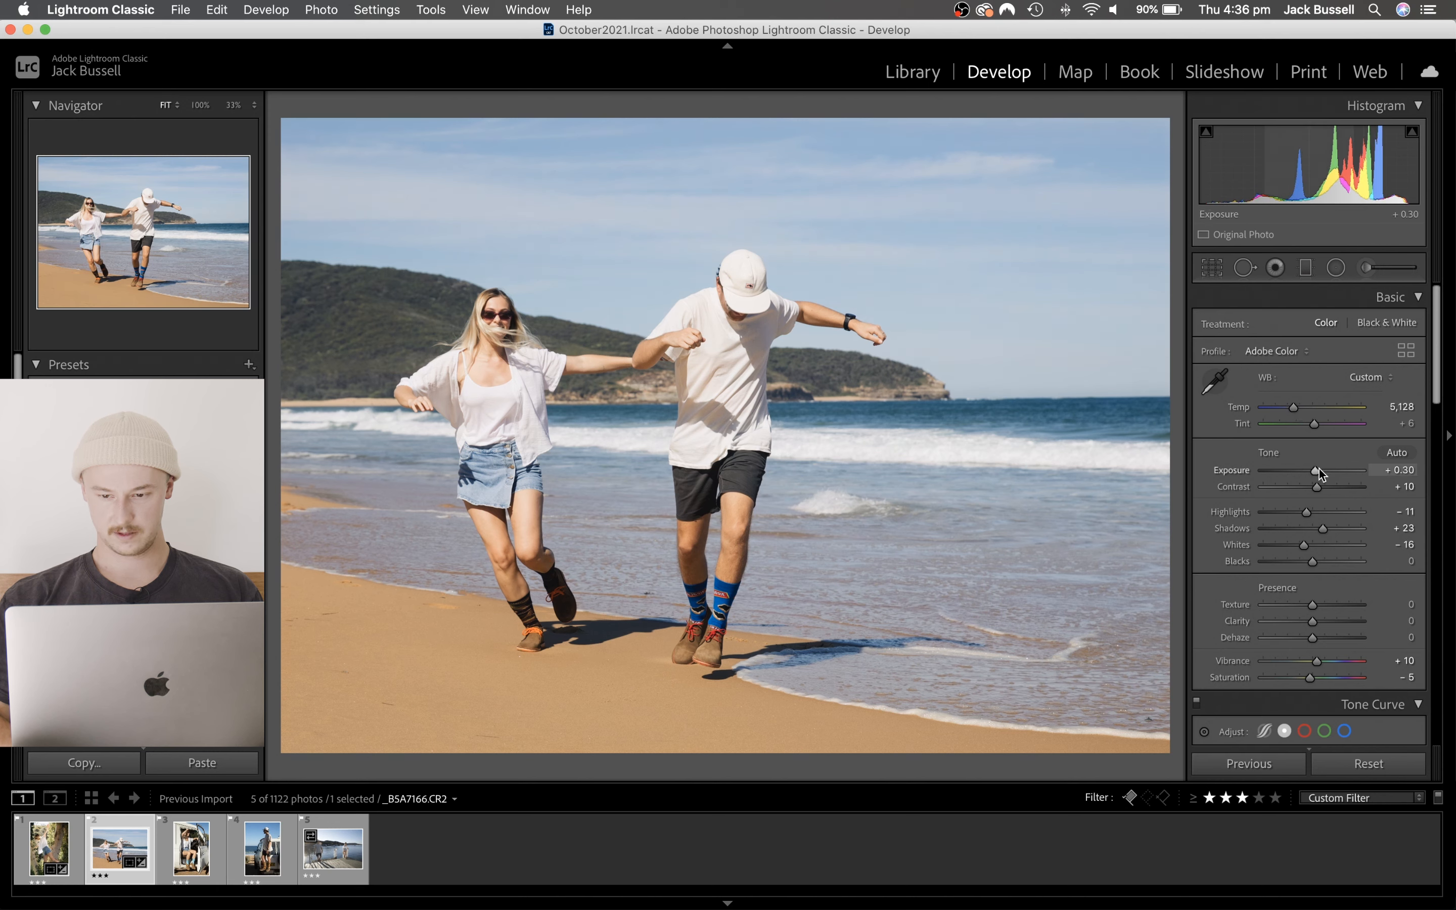
scroll(1320, 527, down, 5)
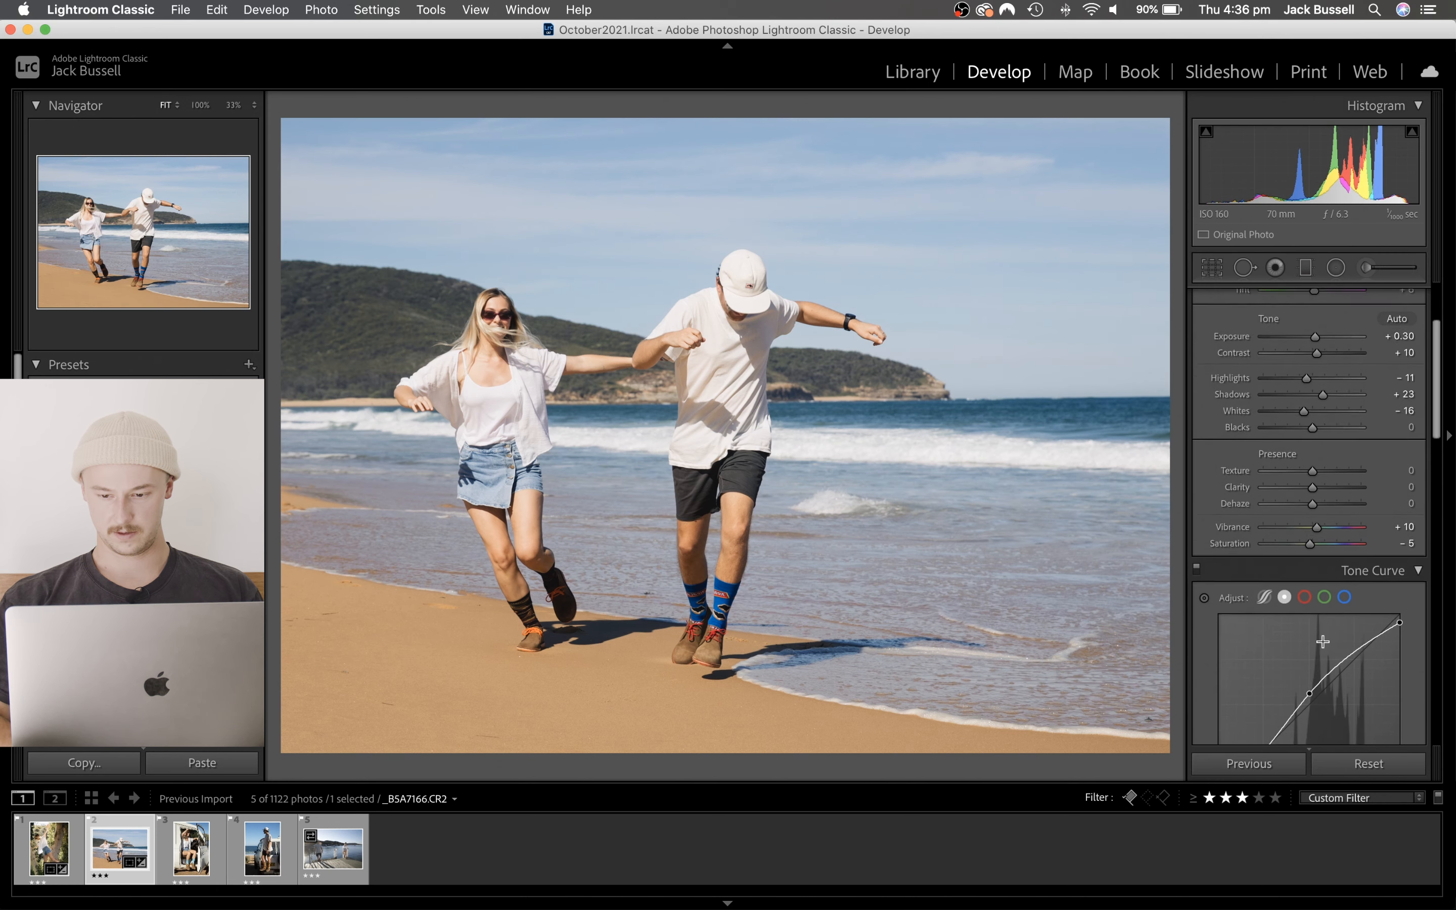
click(1248, 648)
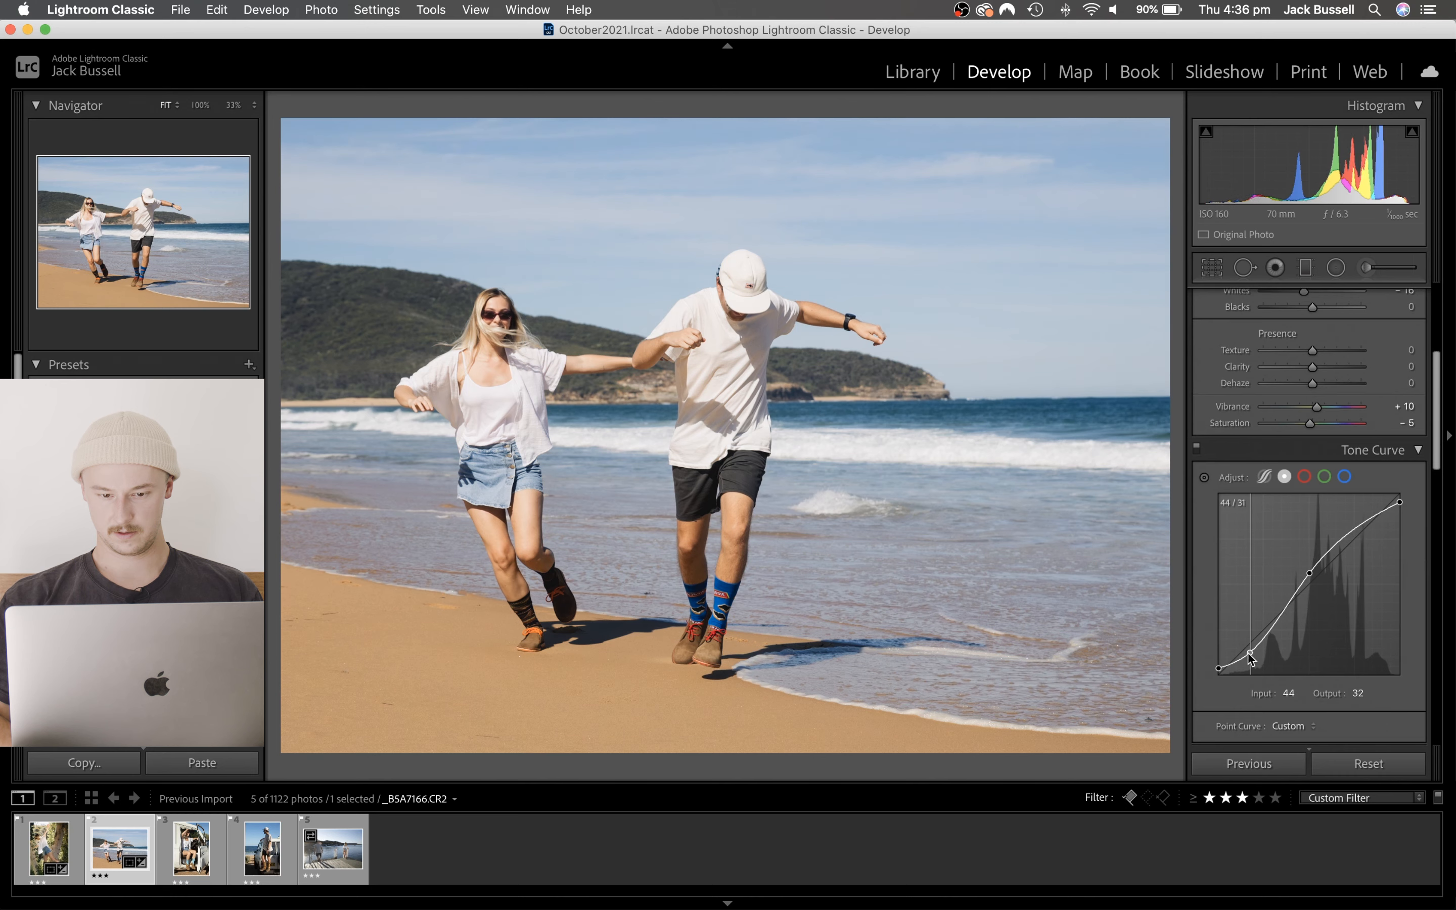
drag(1247, 646, 1248, 650)
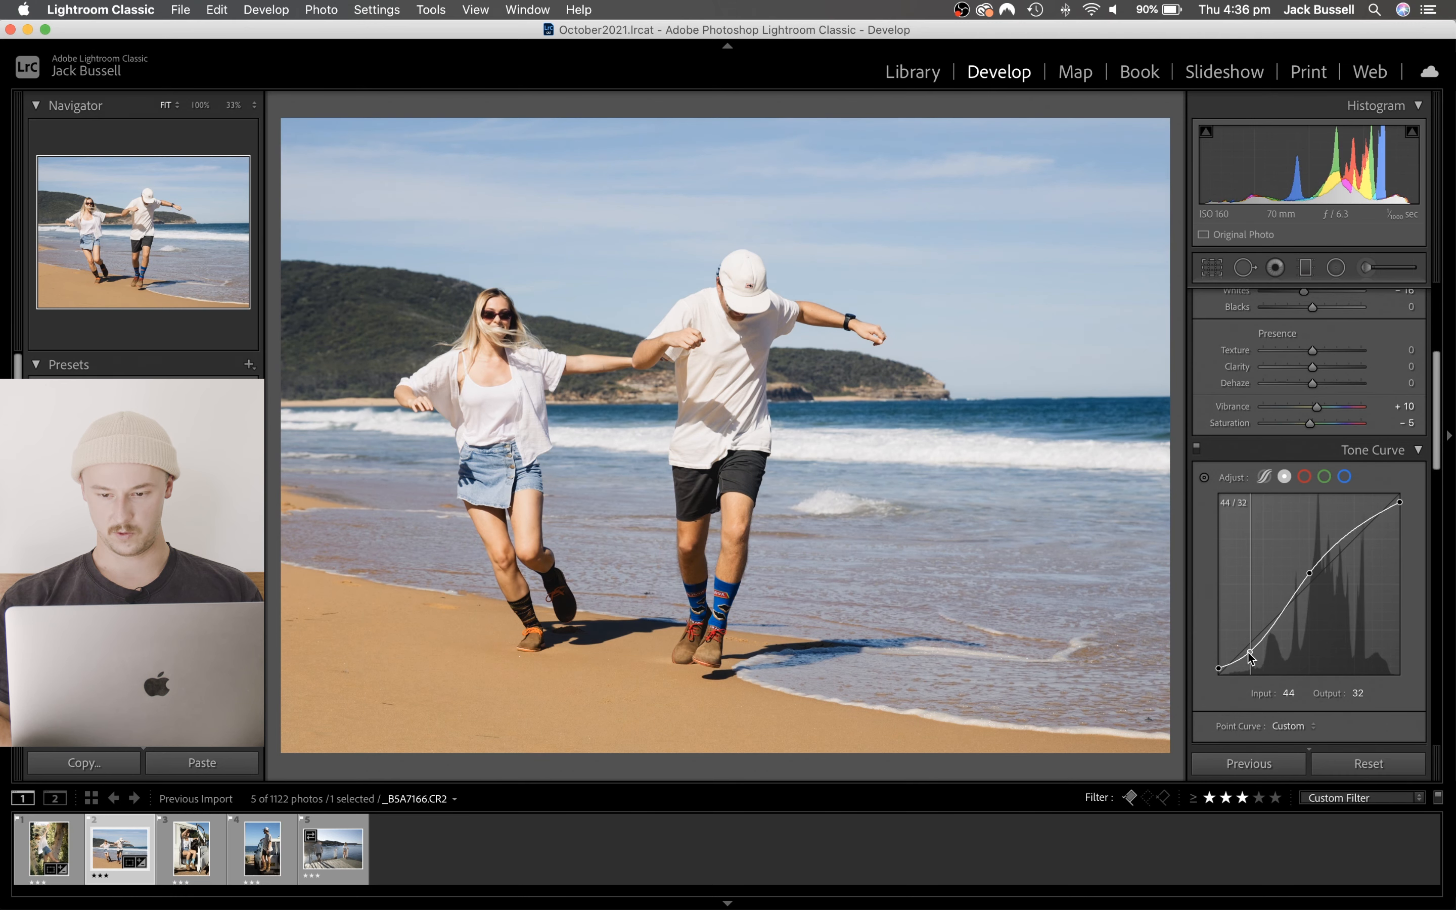
click(1196, 448)
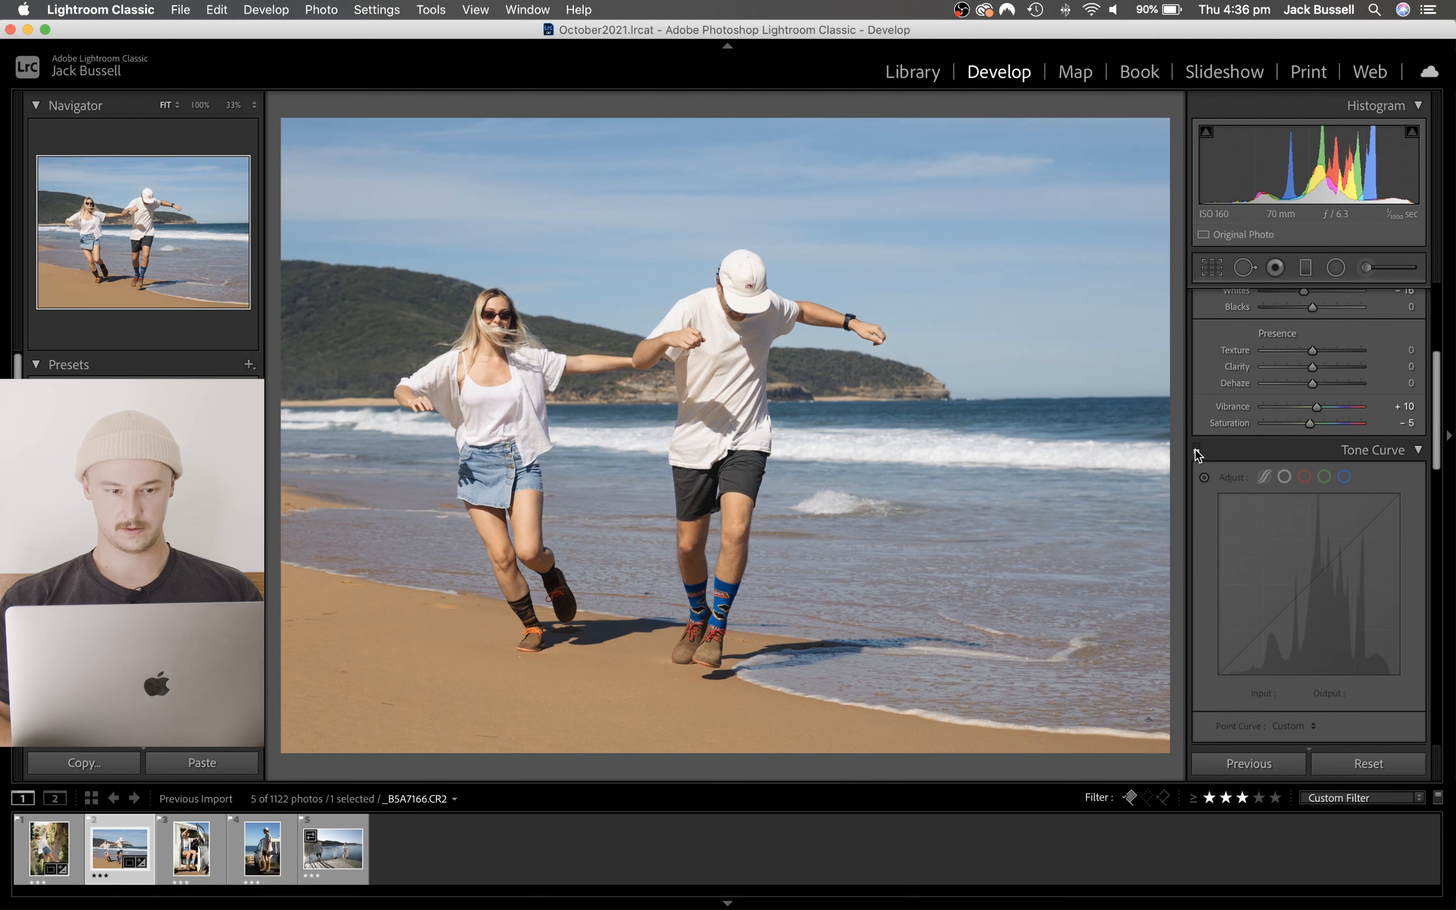
click(1196, 448)
click(1196, 449)
click(1196, 448)
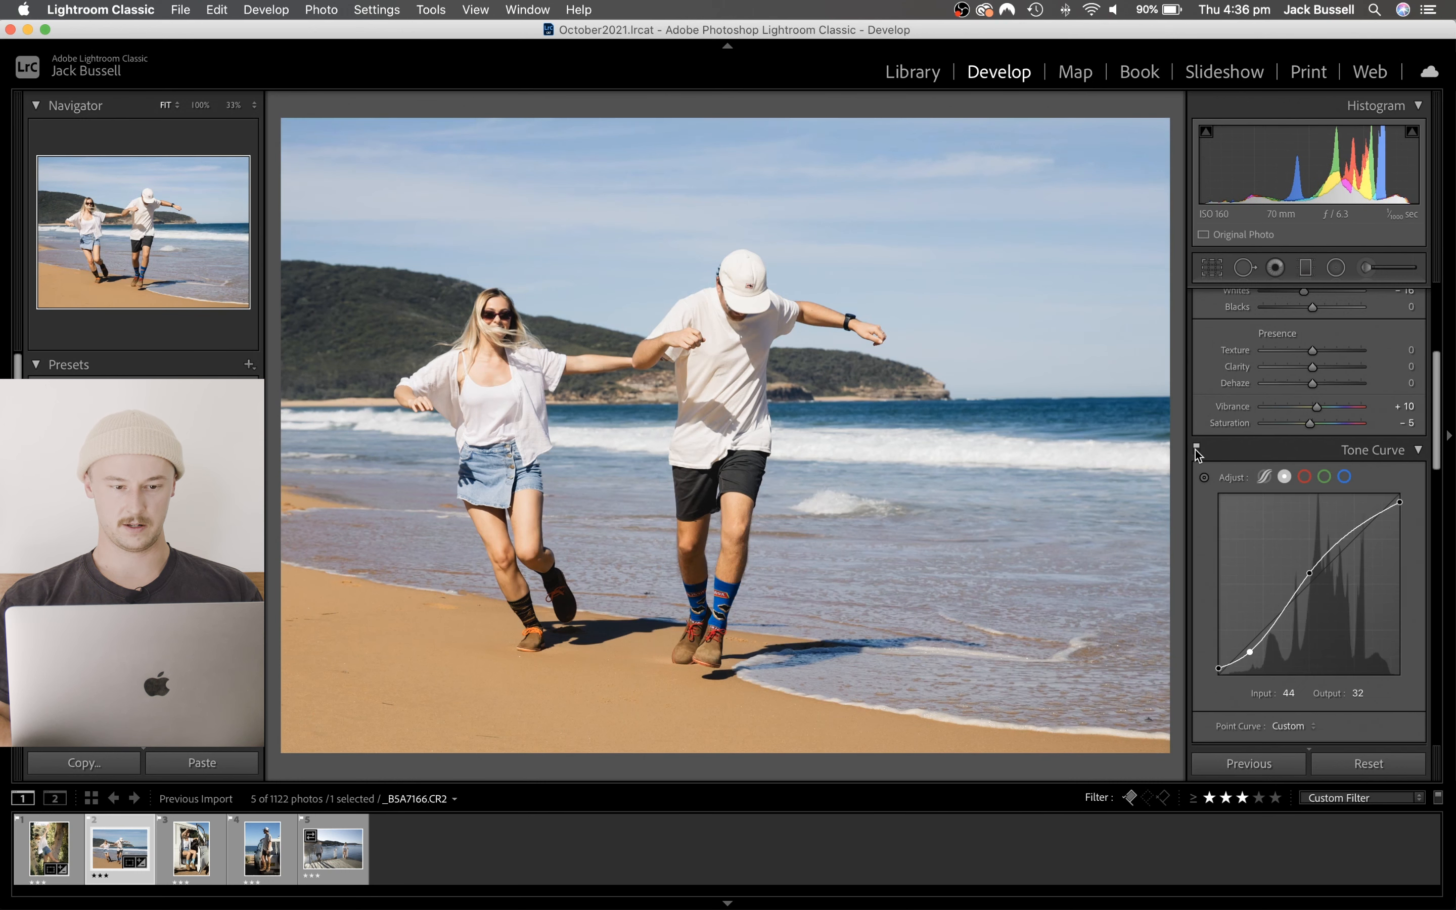
- Add a diagonal graduated filter from the beach photo's upper-left corner with Exposure 0.16, Highlights 0 and Whites 35
click(1304, 268)
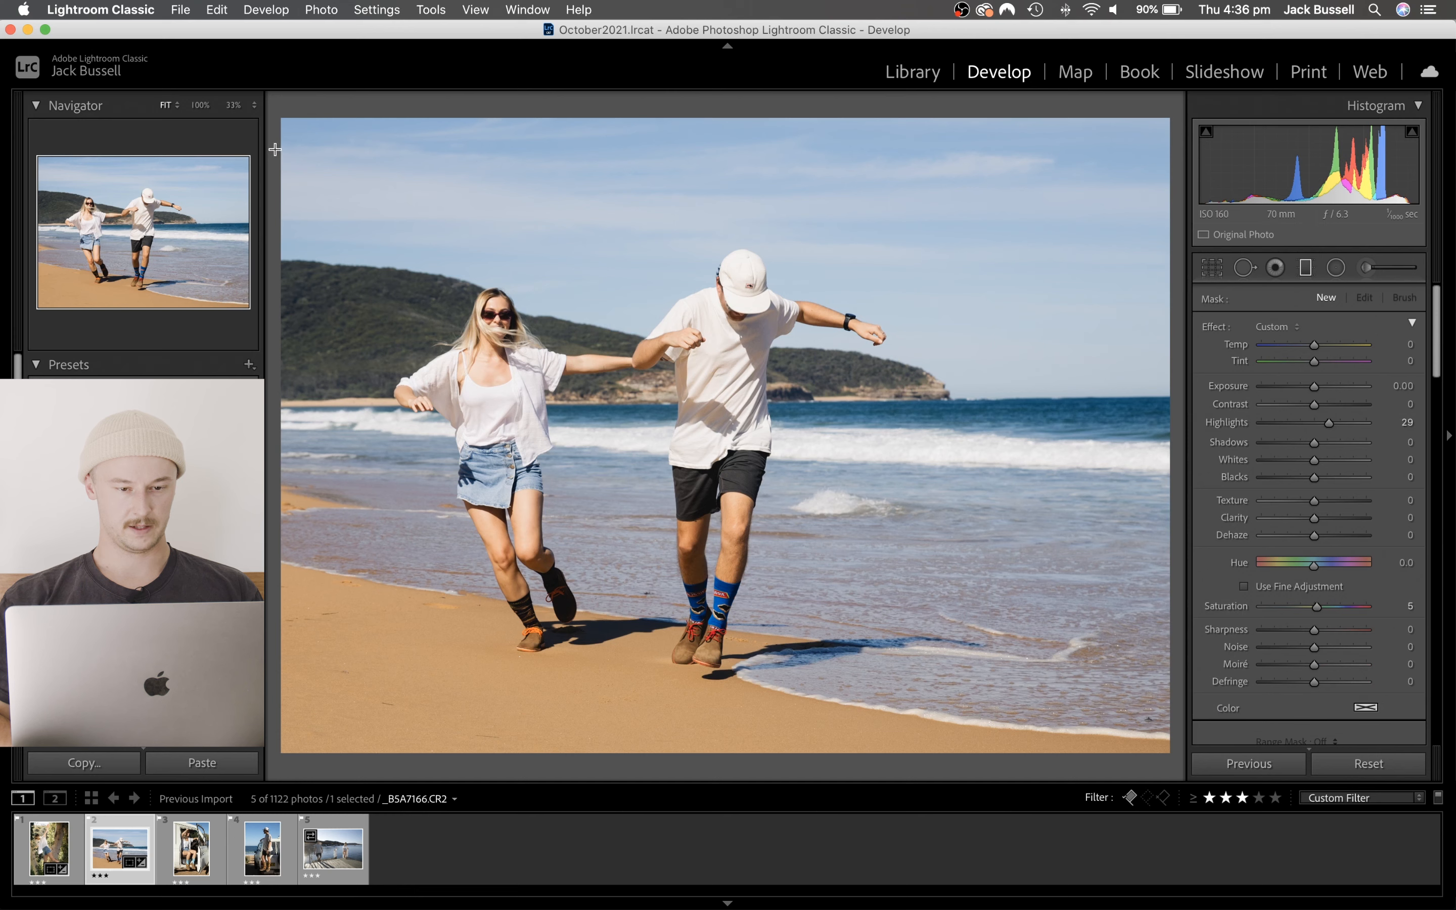
drag(276, 149, 884, 516)
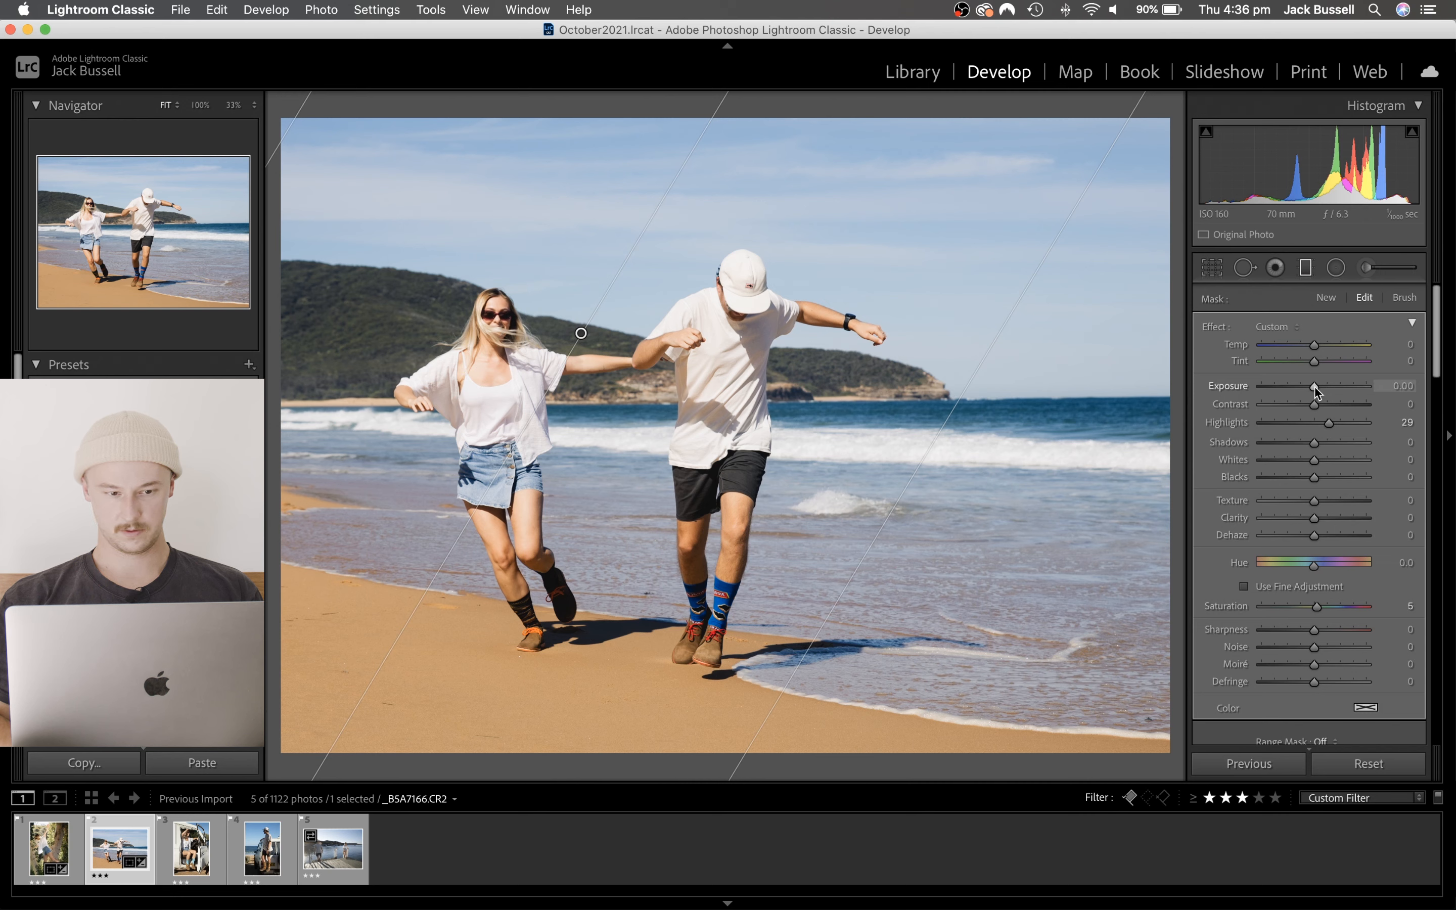
drag(1315, 385, 1315, 386)
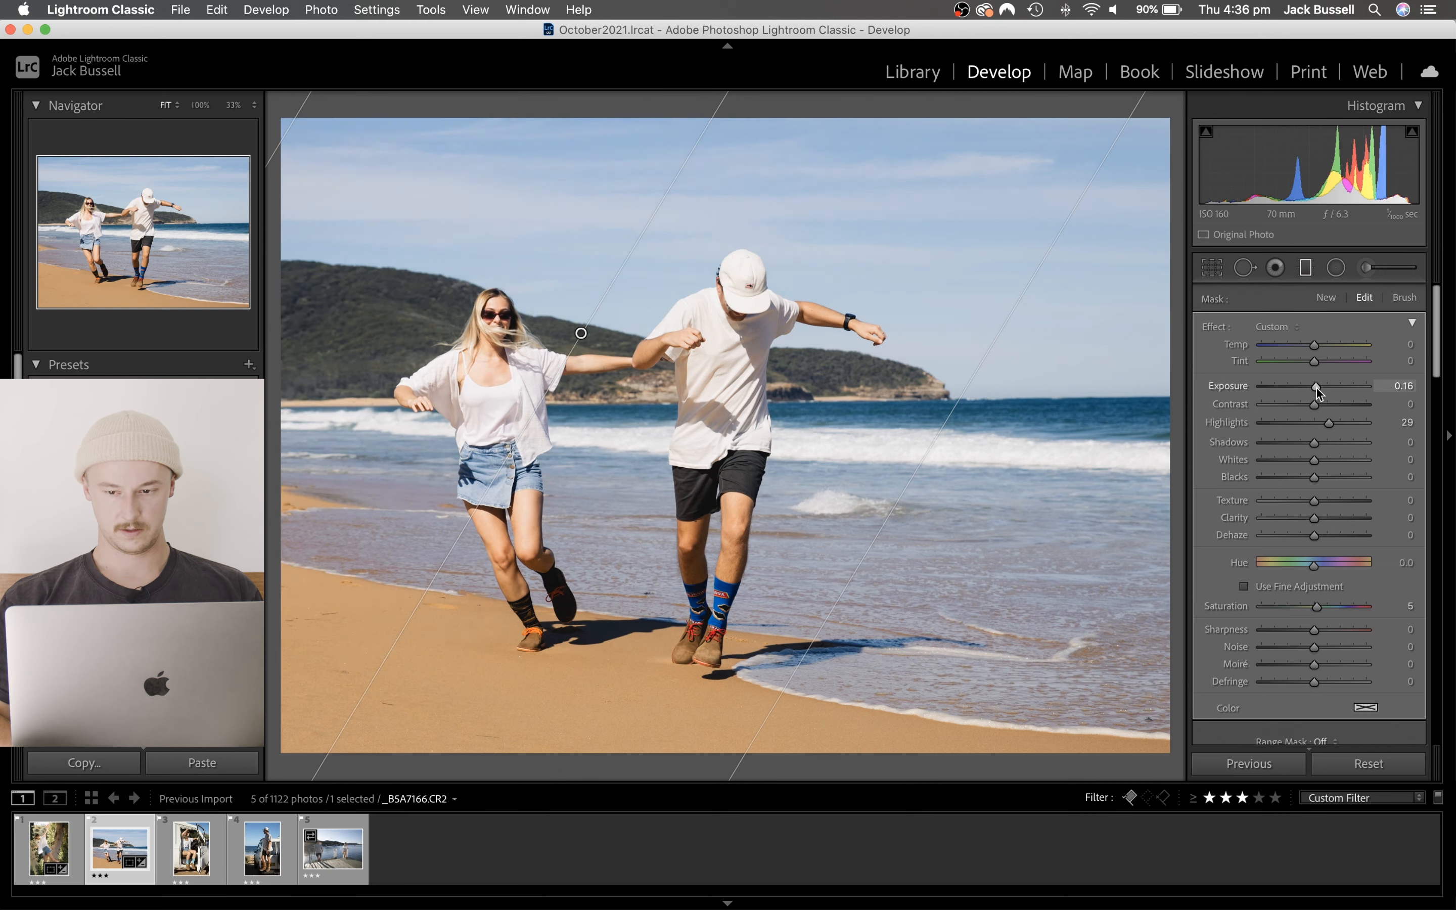
double_click(1325, 422)
drag(1315, 459, 1333, 459)
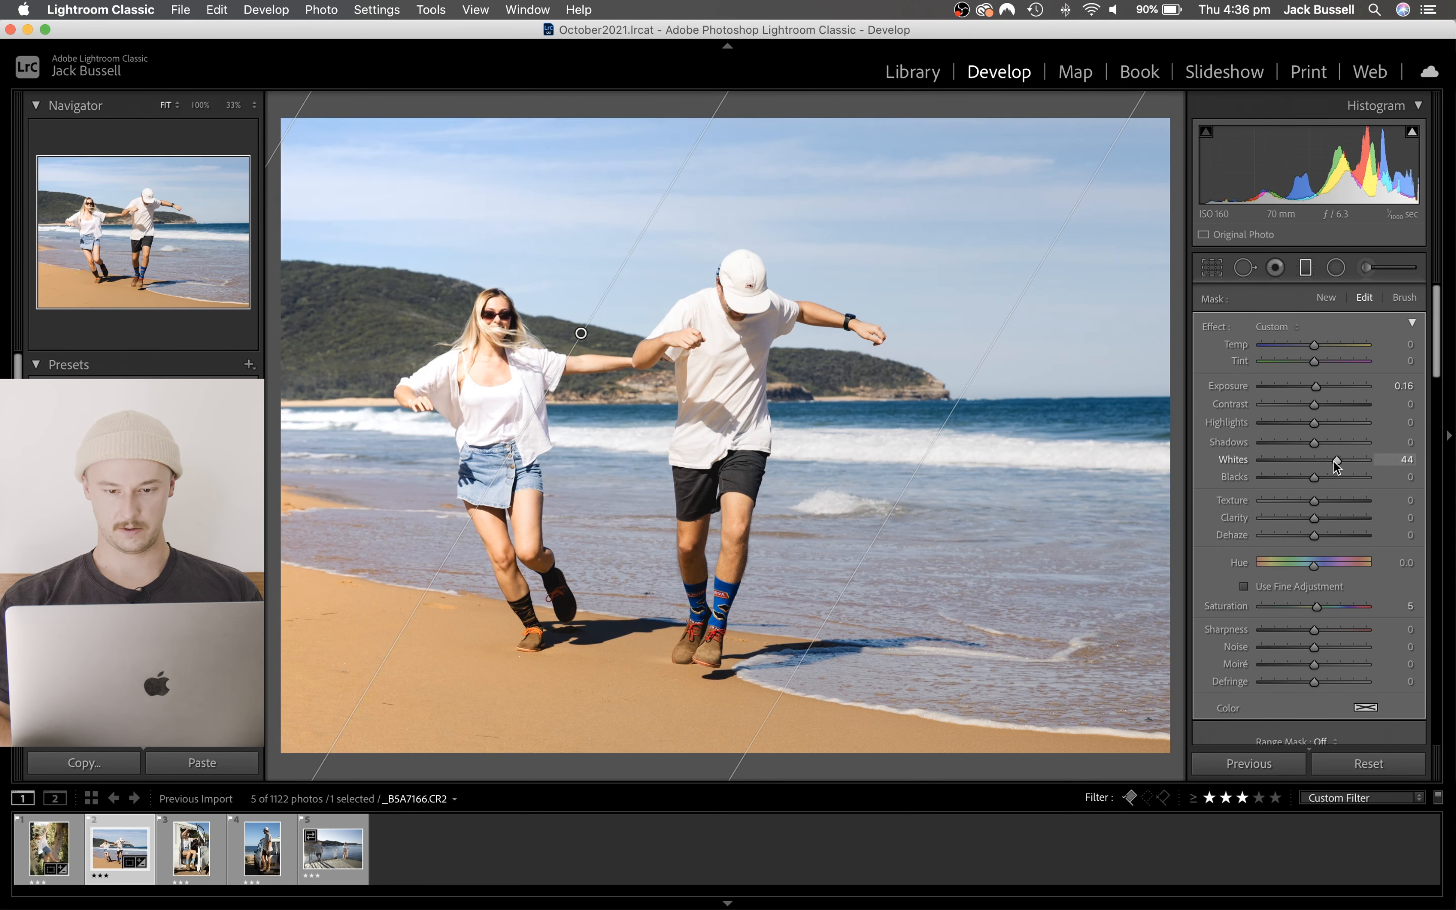
click(1304, 268)
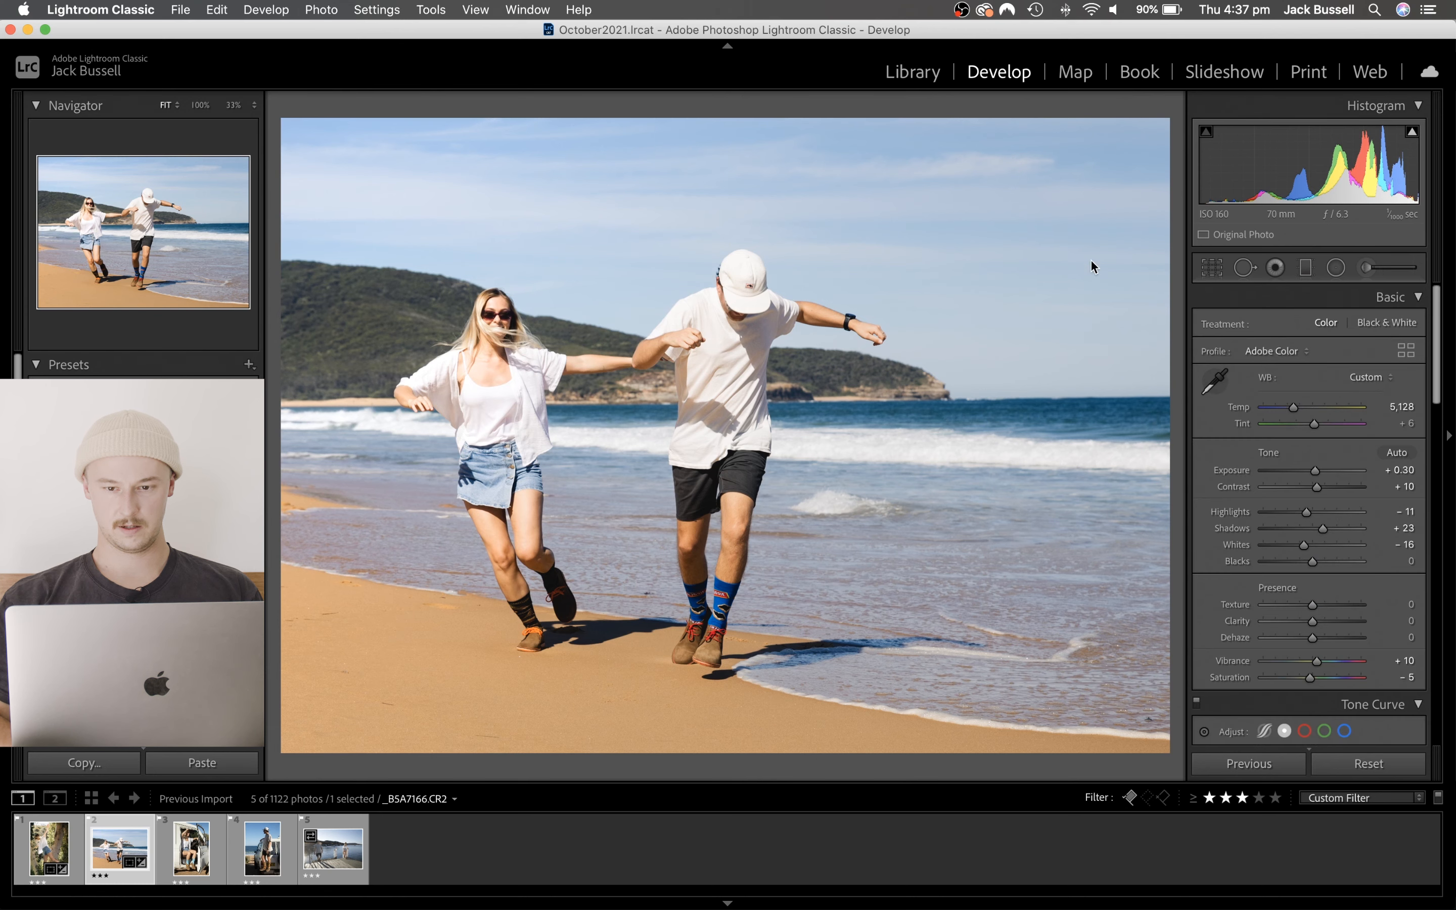
- Add a second graduated filter from the photo's upper-right corner, rotate it to a flatter angle and move it slightly down over the sky
click(1305, 268)
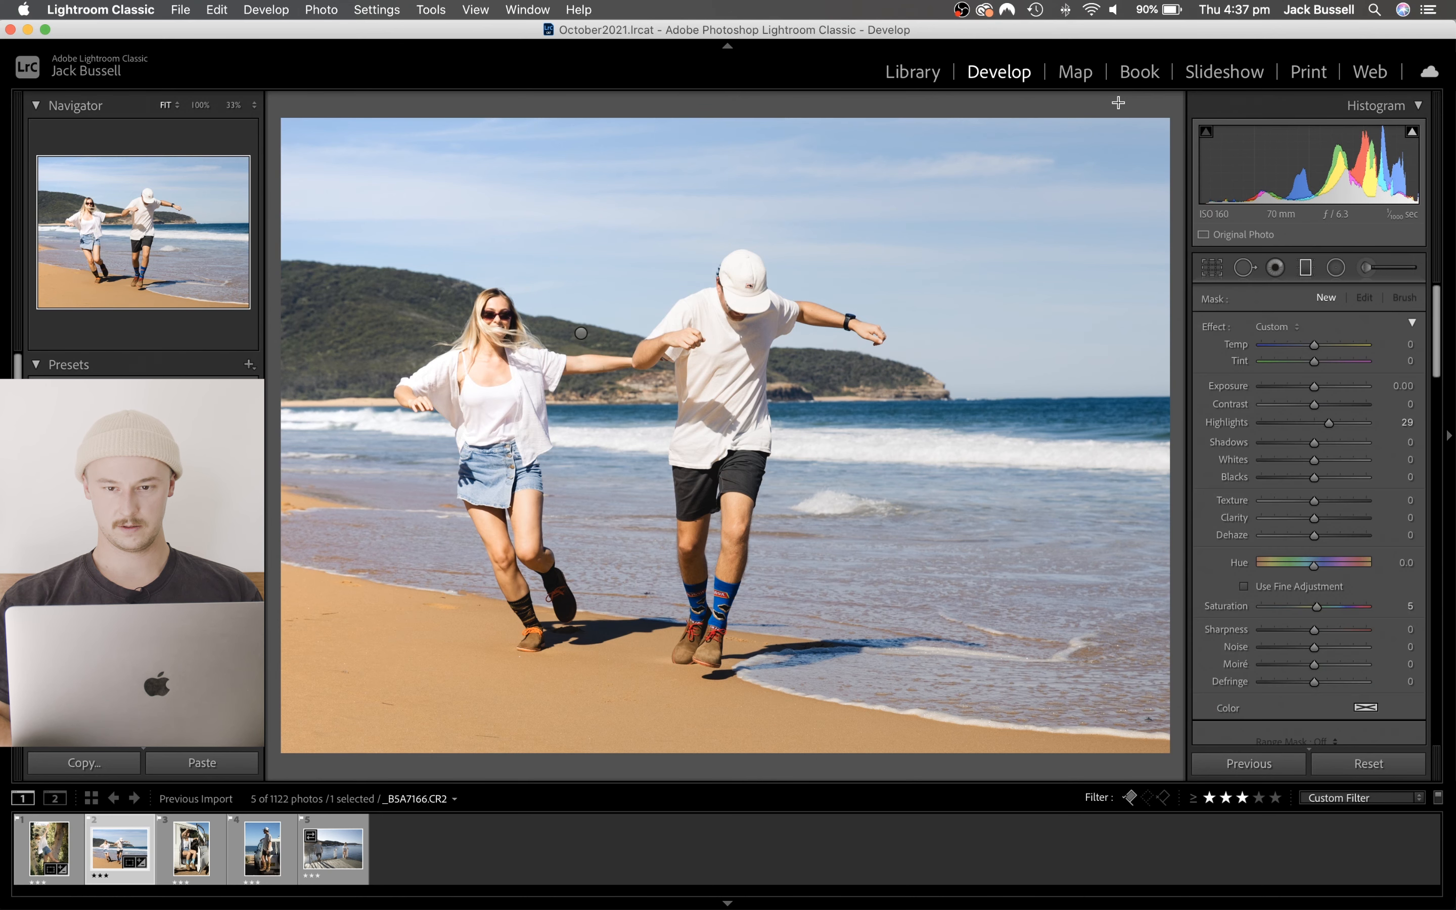
drag(1130, 98, 990, 406)
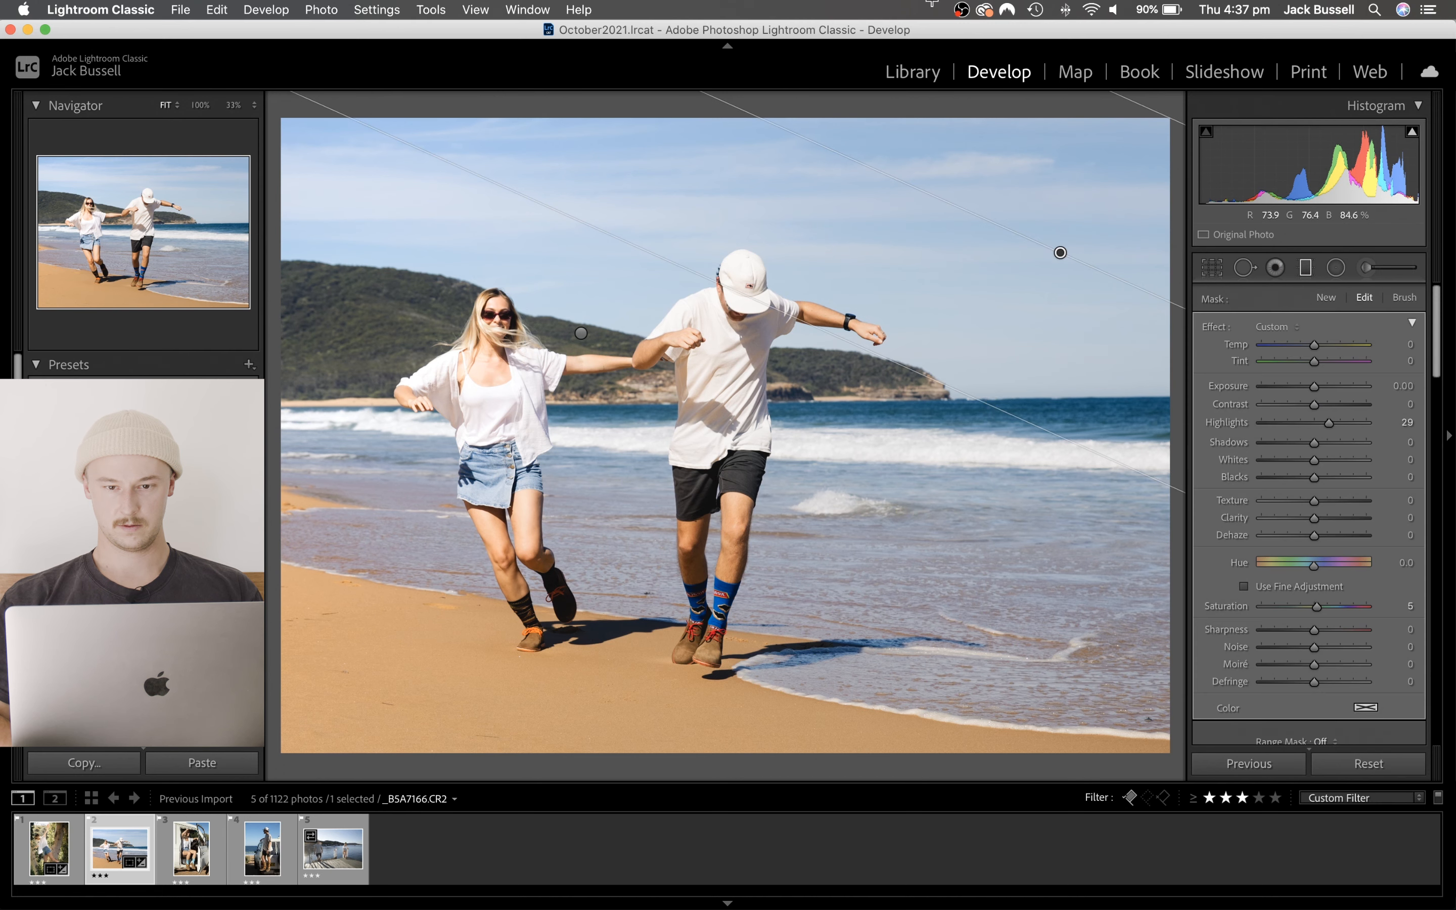
click(960, 9)
click(981, 30)
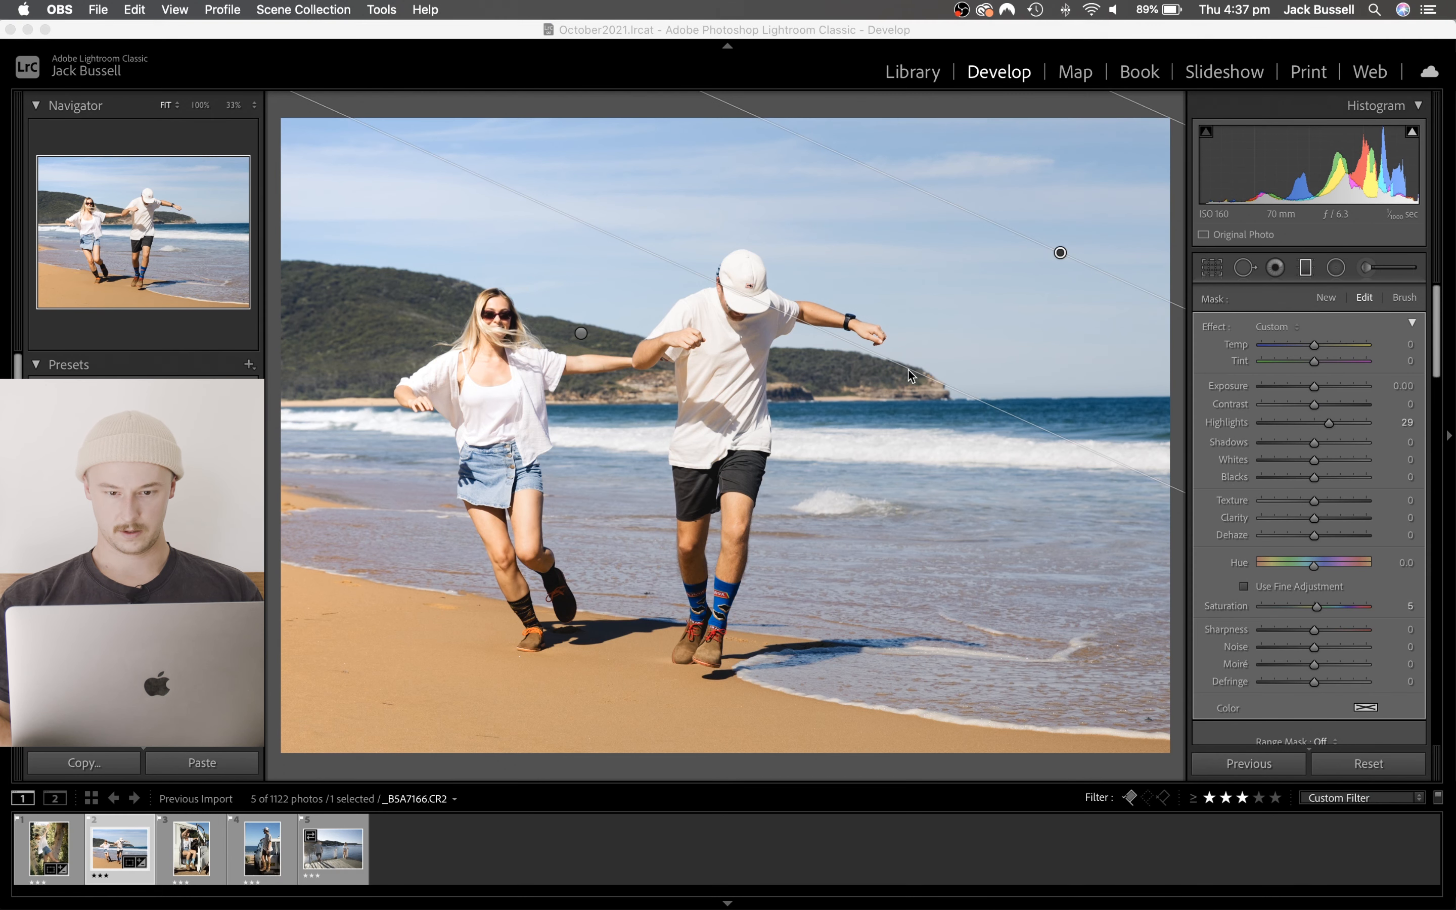
click(1060, 252)
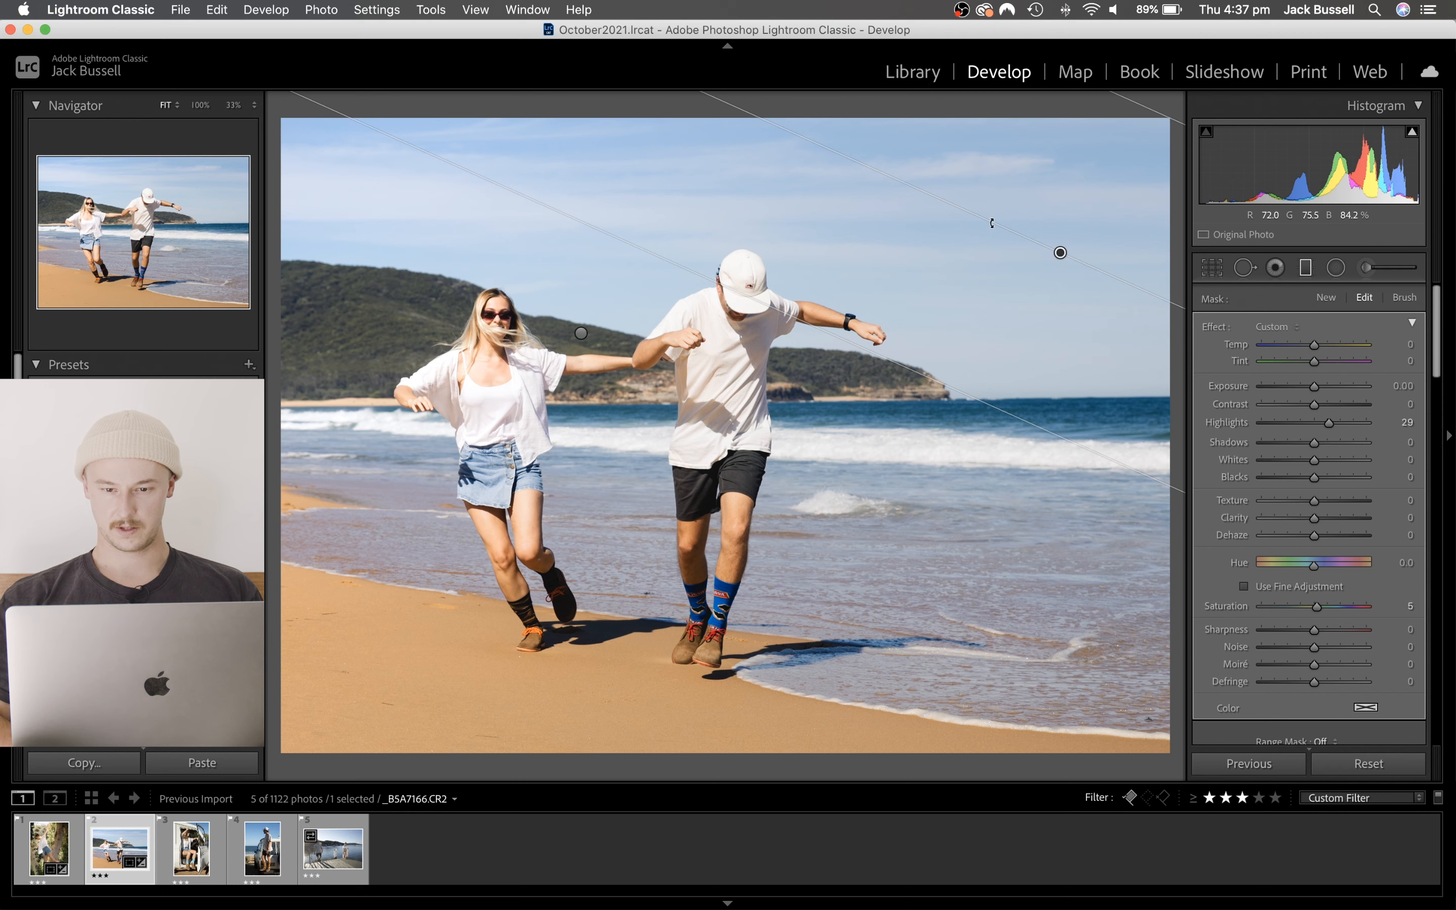
drag(991, 222, 991, 231)
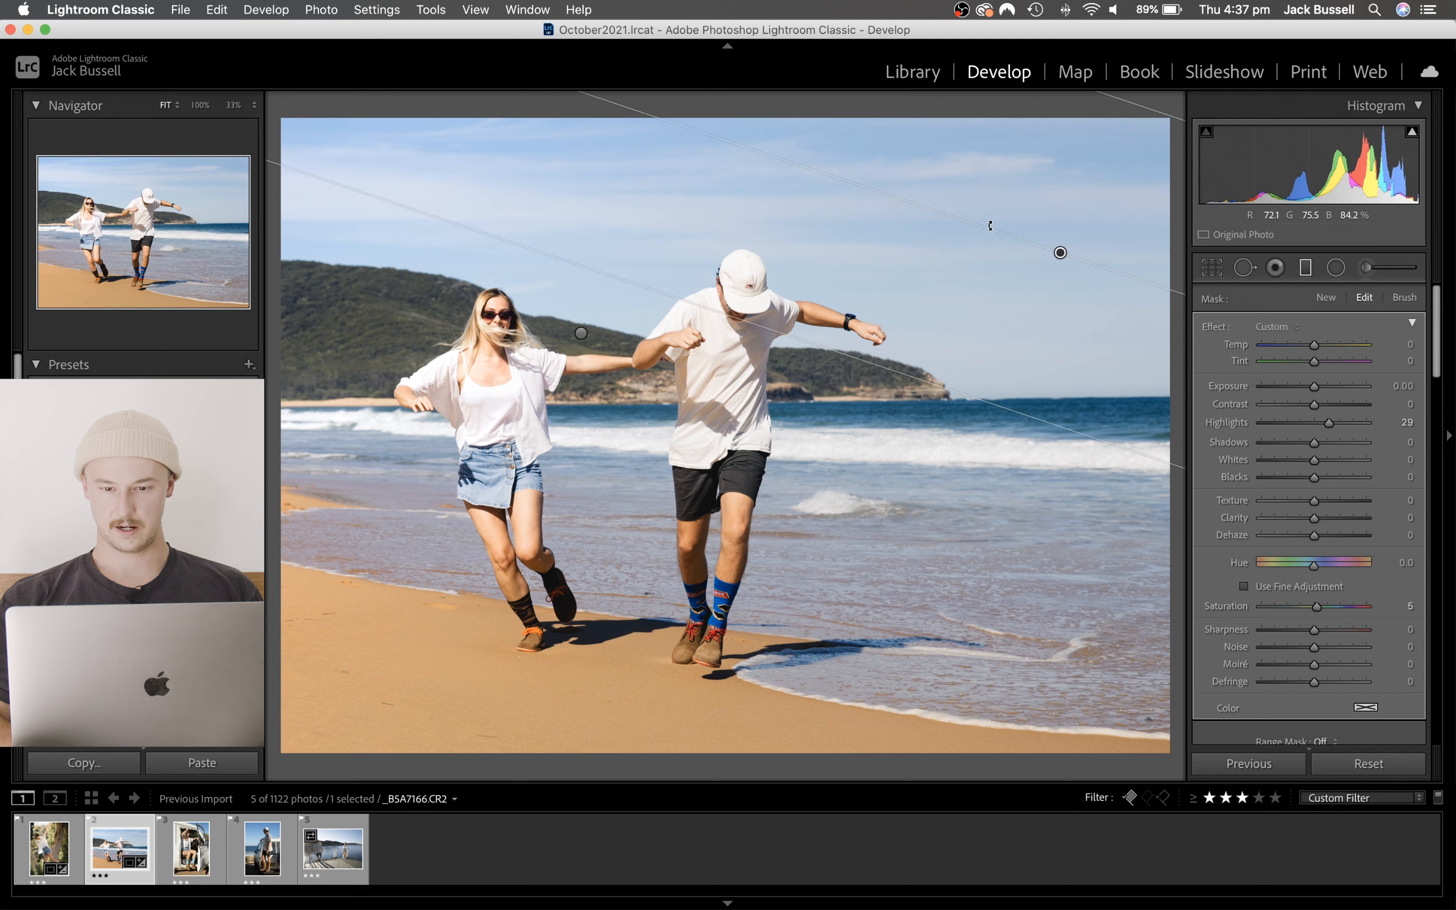
drag(973, 398, 949, 432)
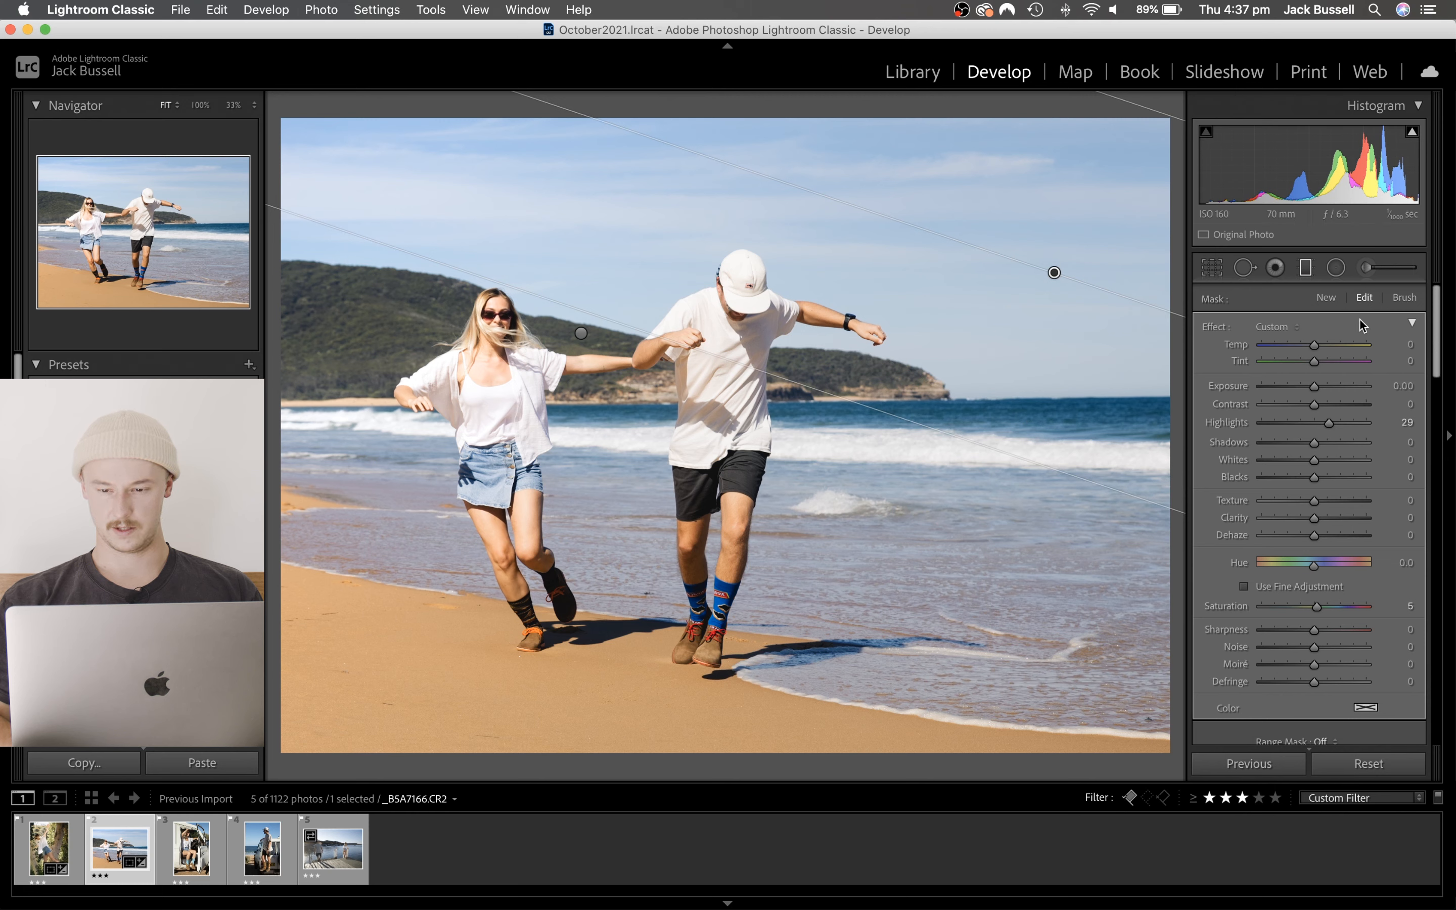
- Set the second graduated filter's Highlights to 0, Shadows to 7 and Exposure to 0.29
double_click(1327, 423)
mouse_move(1317, 443)
mouse_down()
mouse_move(1376, 451)
mouse_move(1318, 451)
mouse_up()
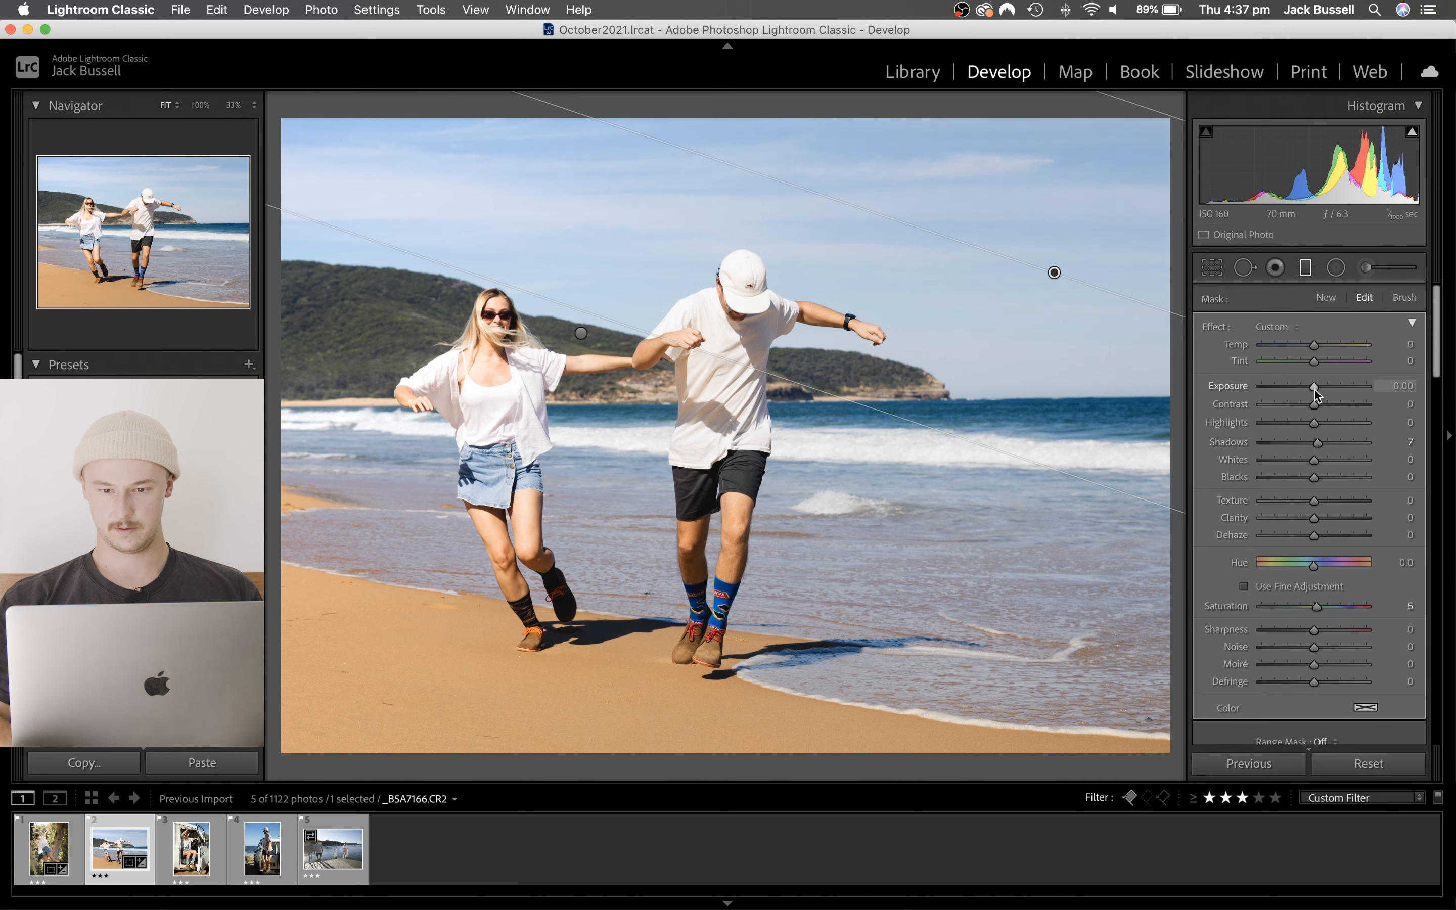
mouse_move(1315, 388)
mouse_down()
mouse_move(1294, 390)
mouse_move(1318, 391)
mouse_up()
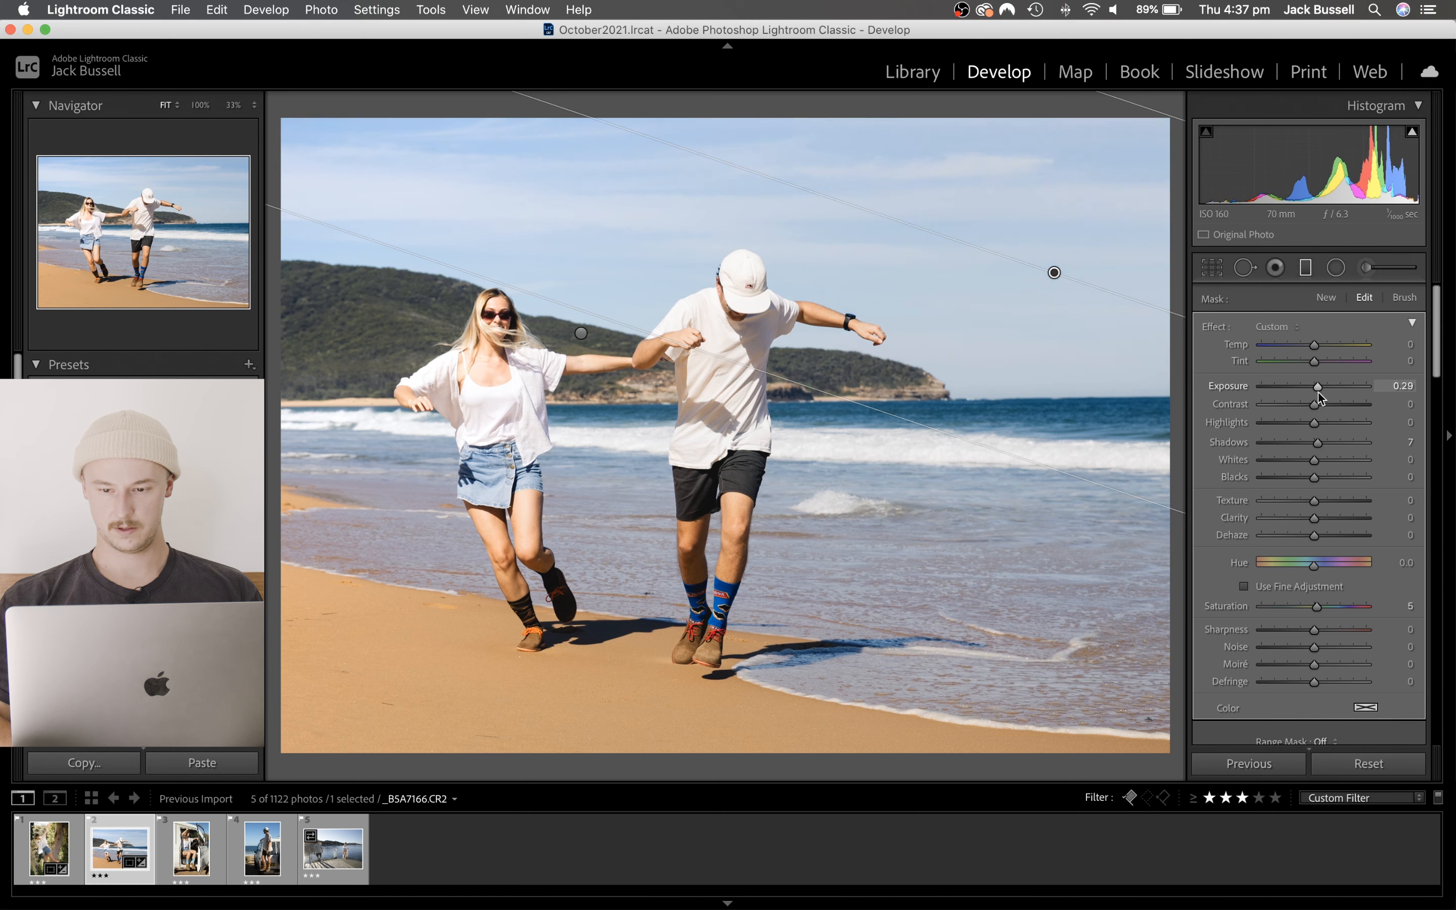
- Compare the beach photo with the graduated filters off and on, close the filter tool and inspect the couple at 100%
scroll(1262, 505, down, 5)
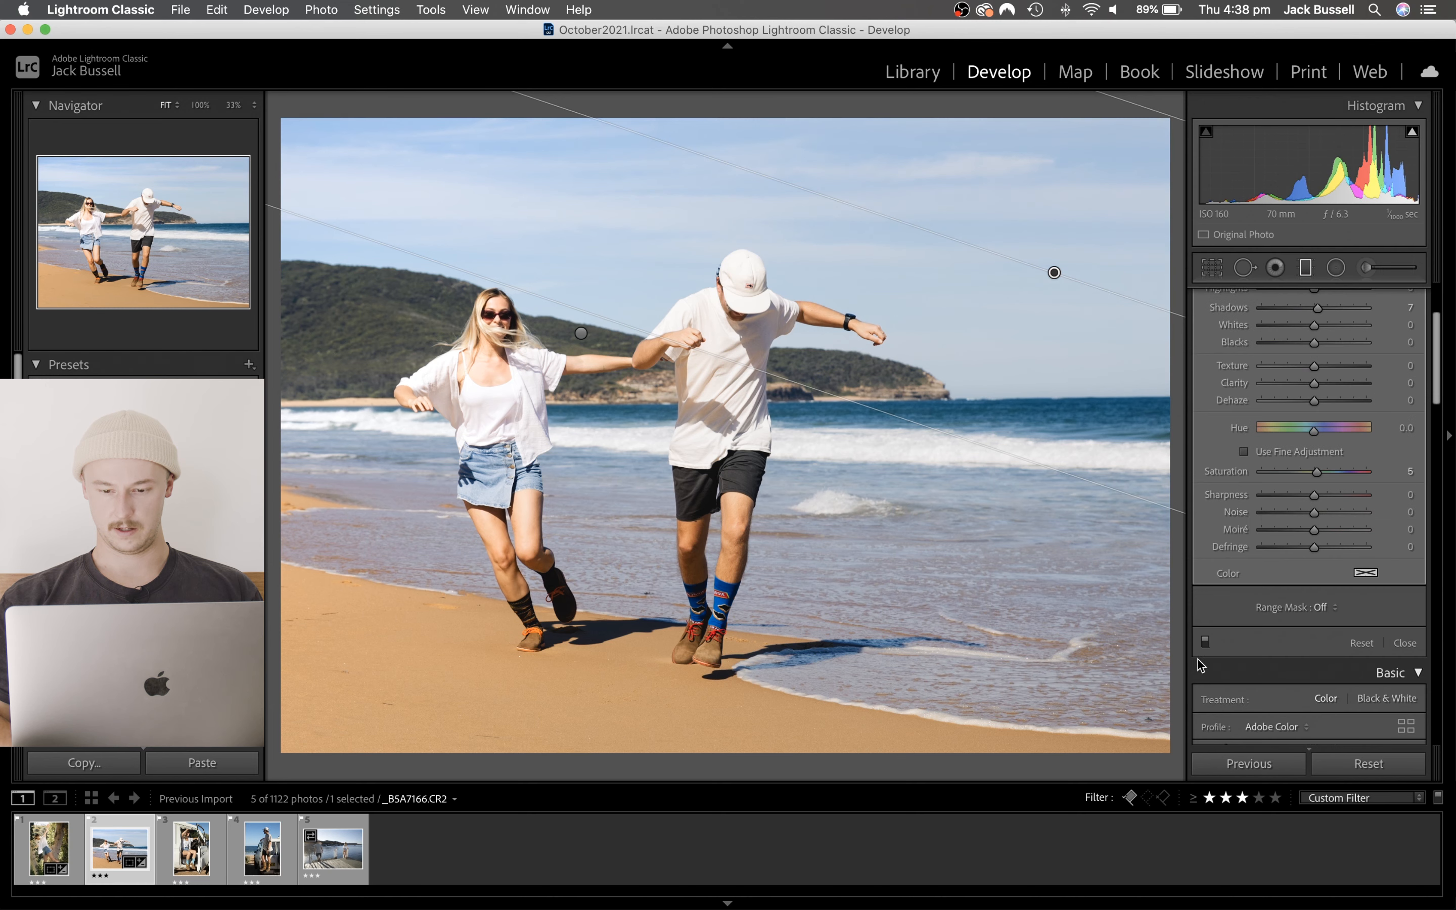
click(1206, 641)
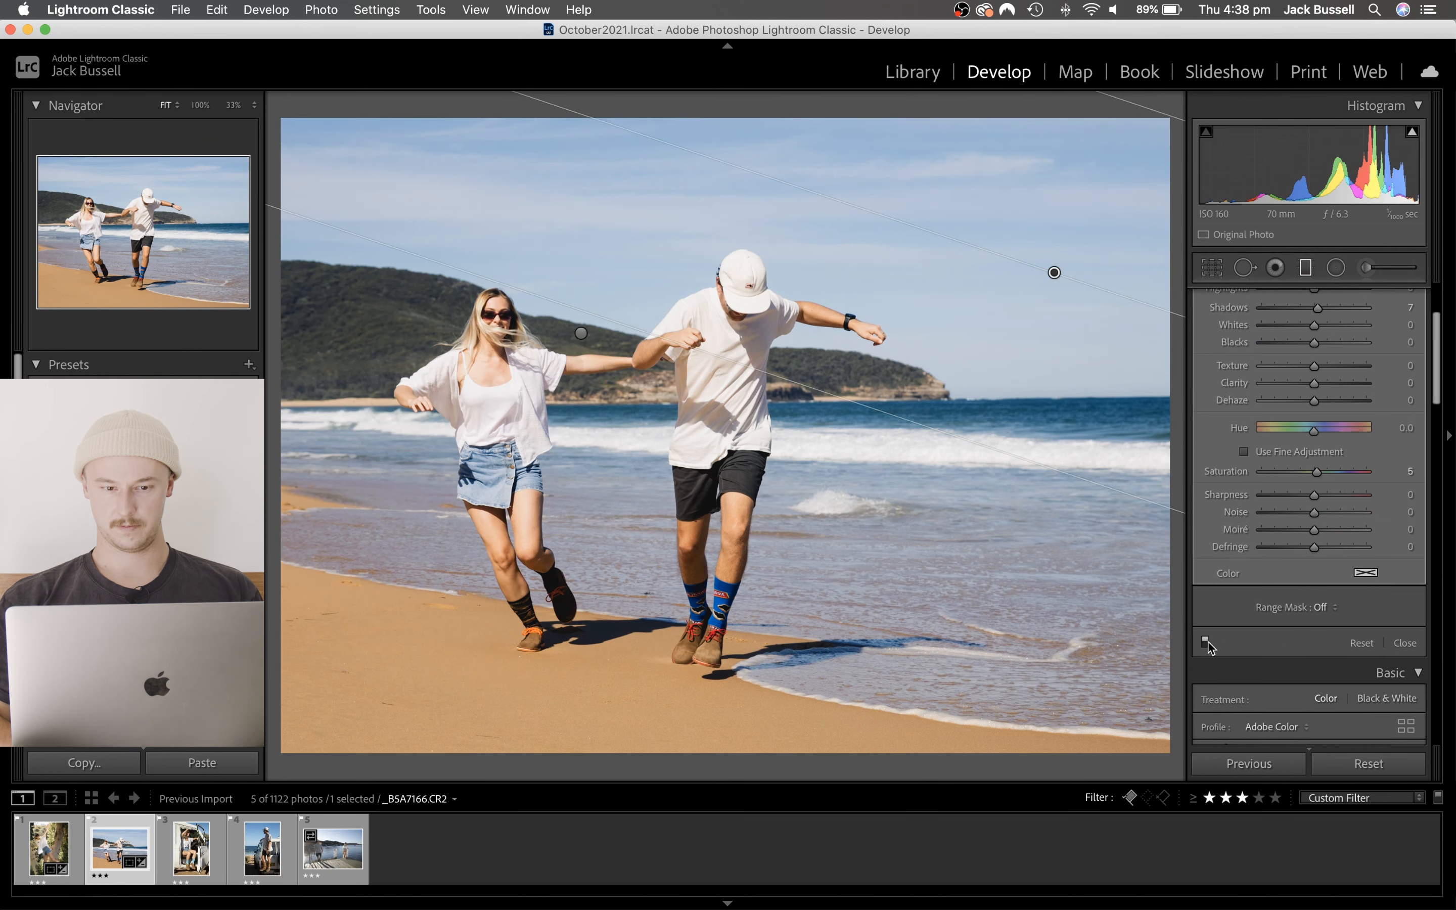
click(1206, 641)
click(1206, 641)
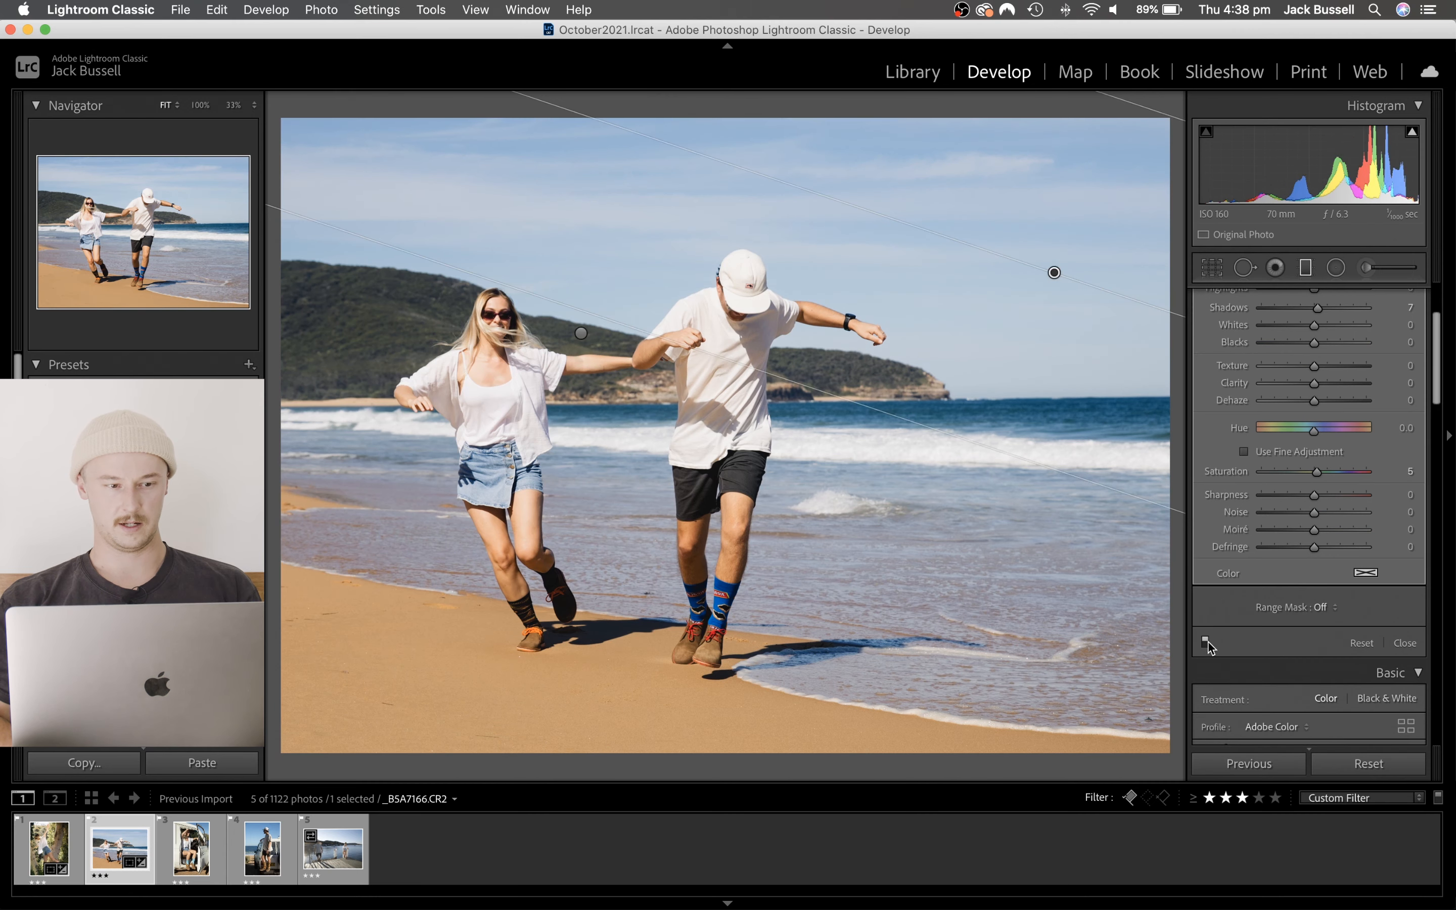
click(1205, 642)
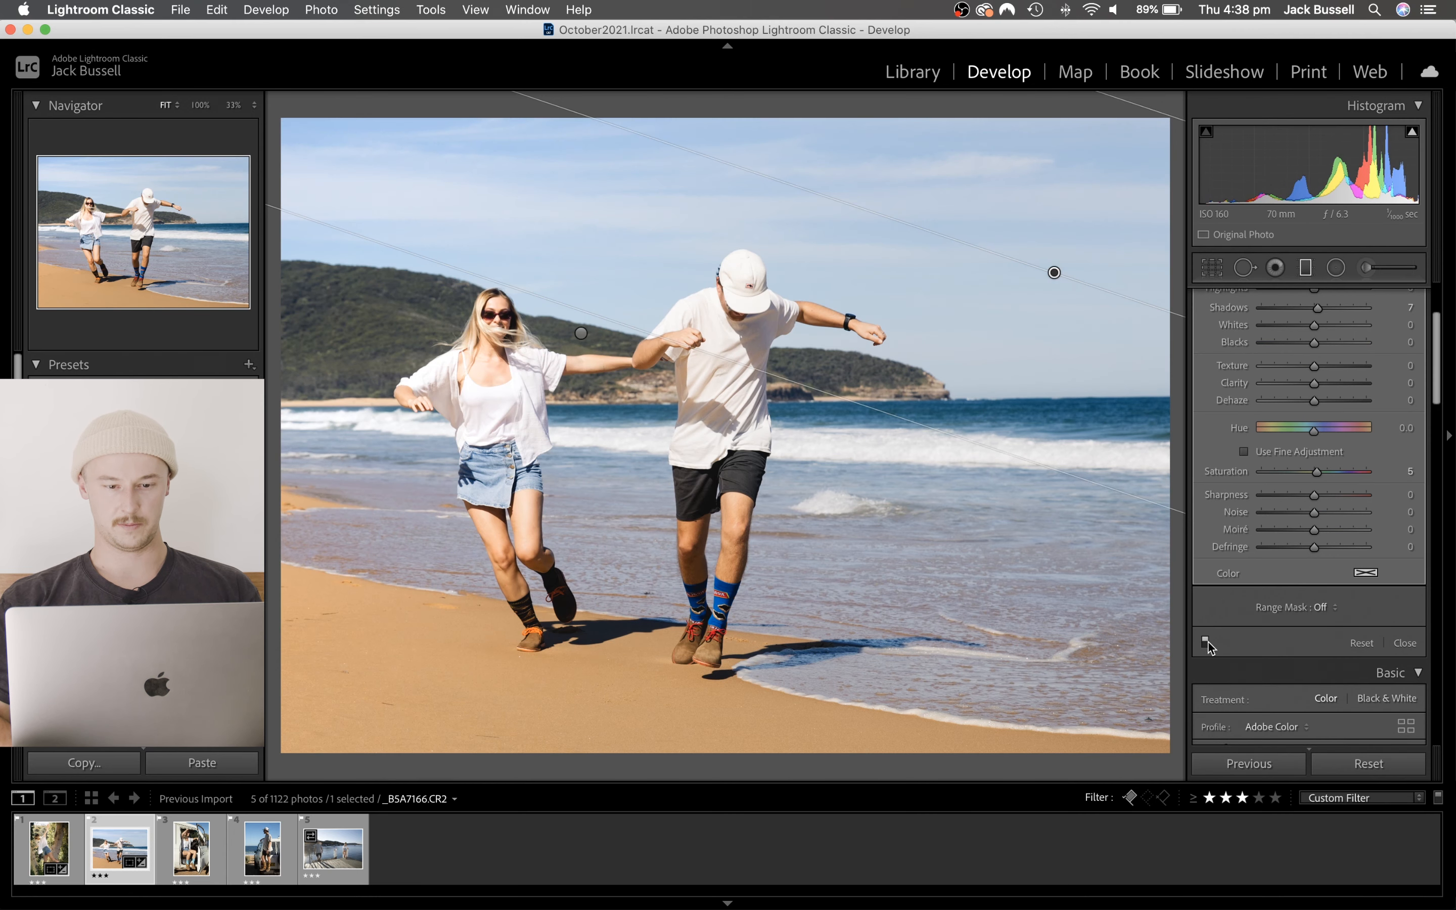
click(1305, 271)
click(621, 338)
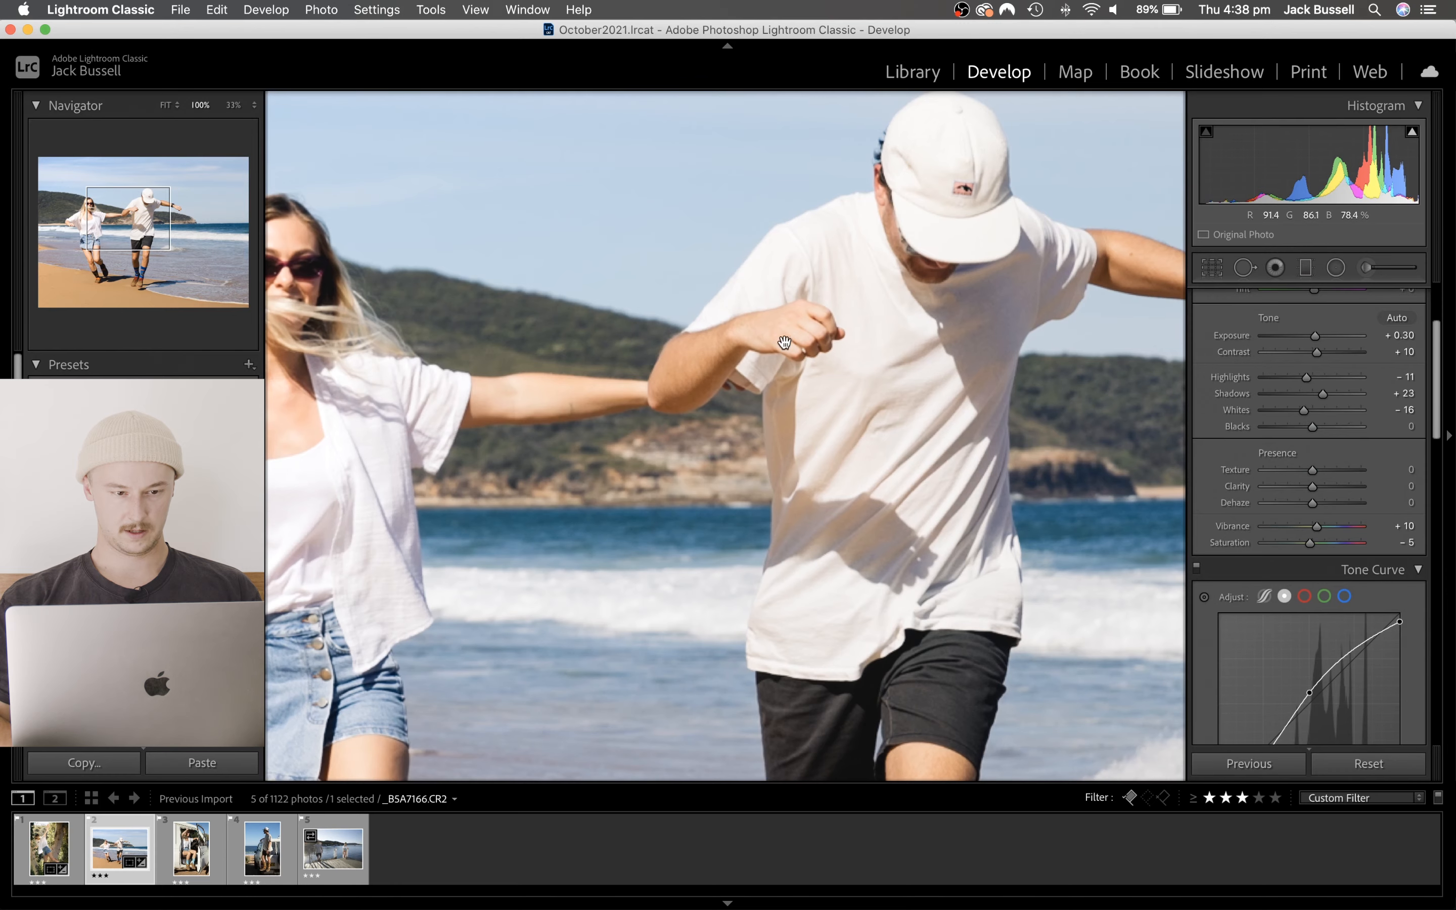
drag(491, 438, 752, 429)
click(701, 449)
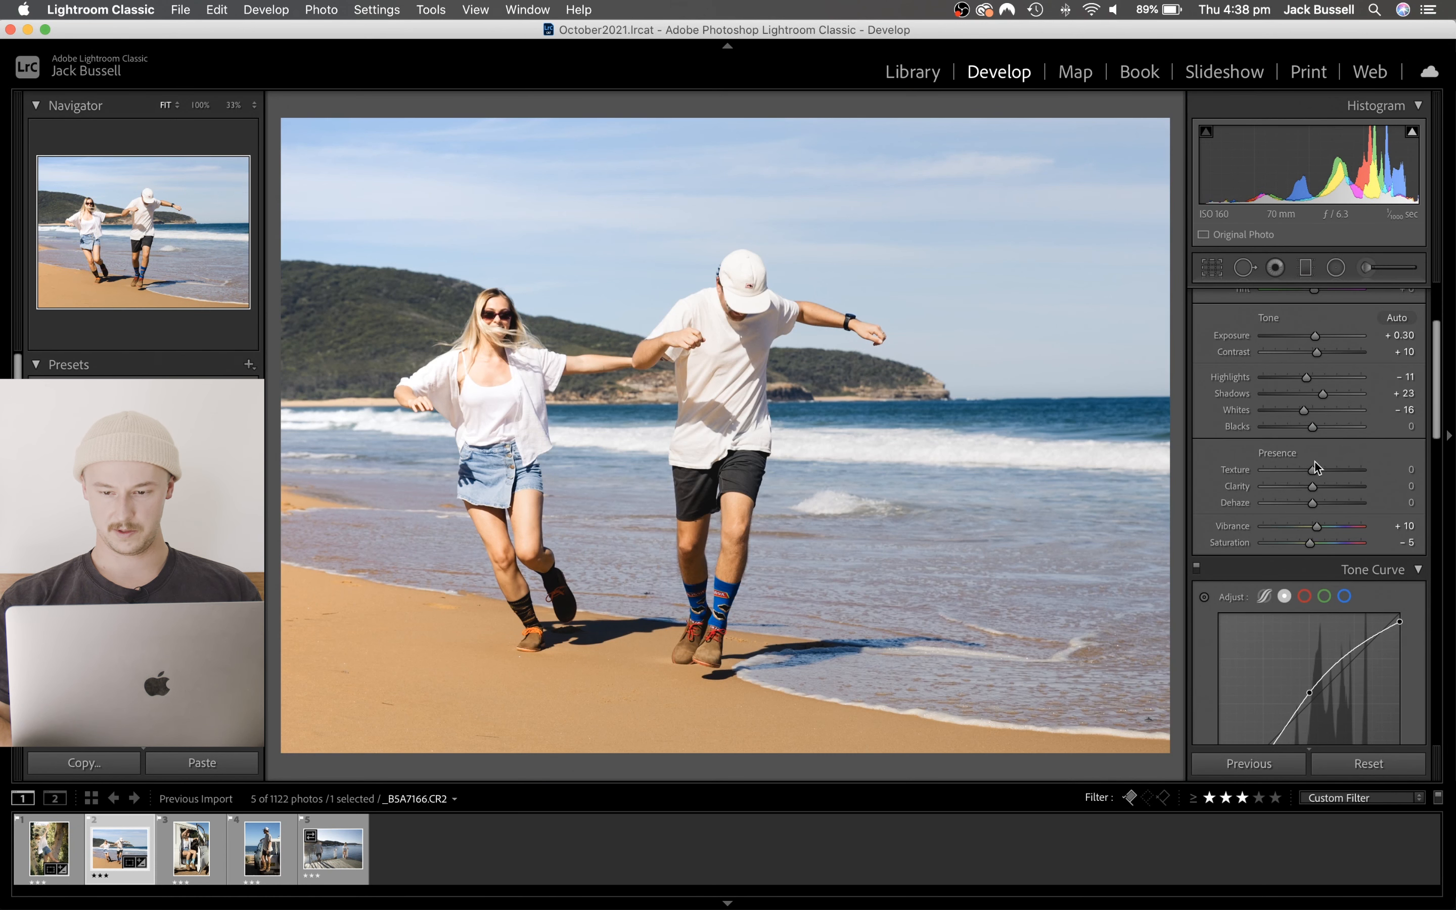
- Set the beach photo's Blacks to +12 and Tint to +2, and compare the edit side by side with the original
drag(1309, 429, 1313, 429)
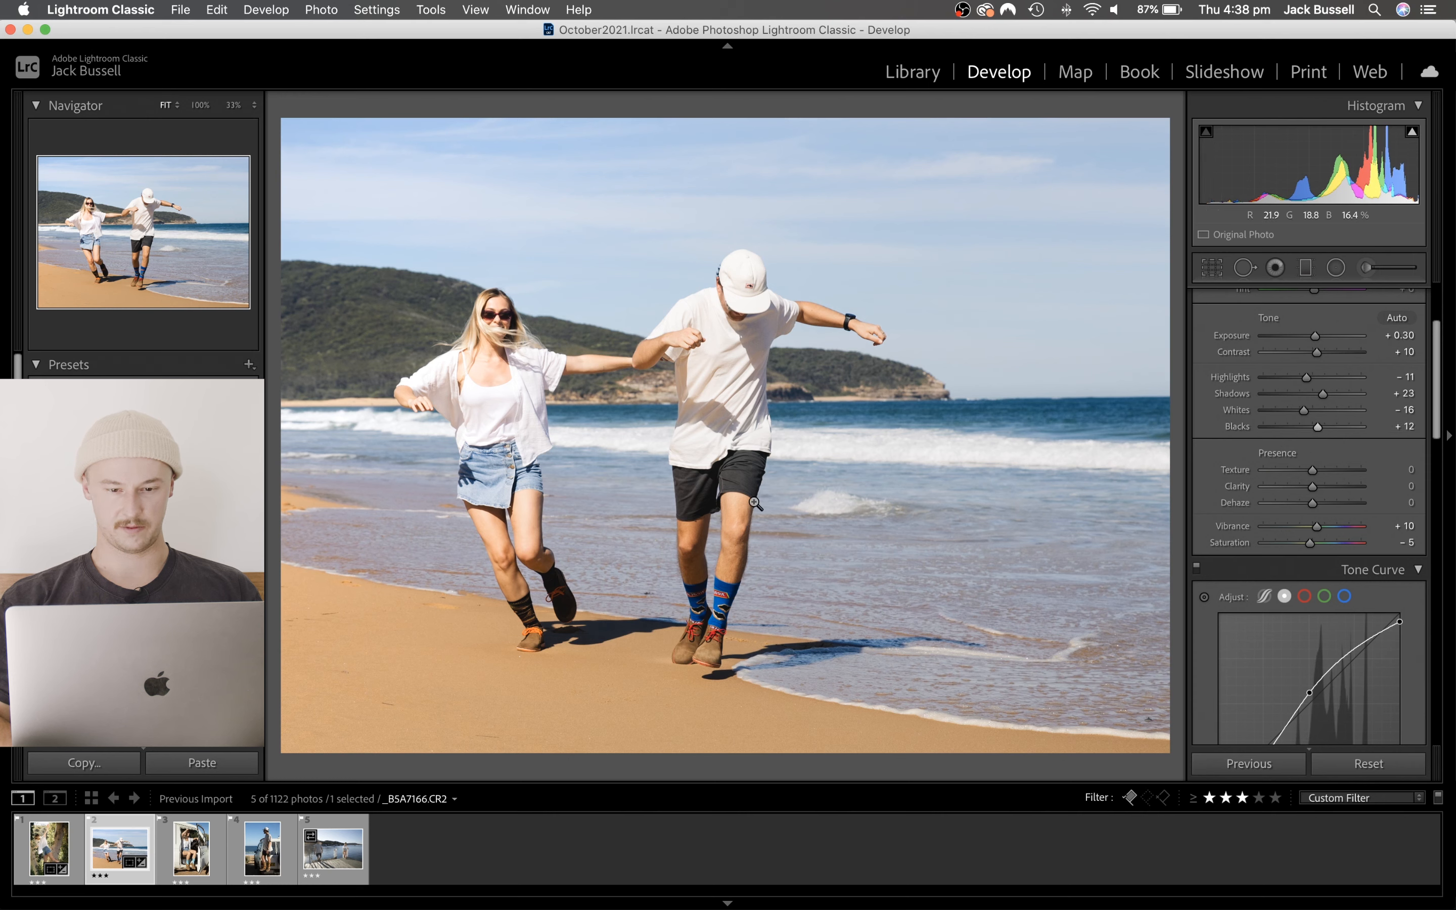
scroll(1320, 360, up, 3)
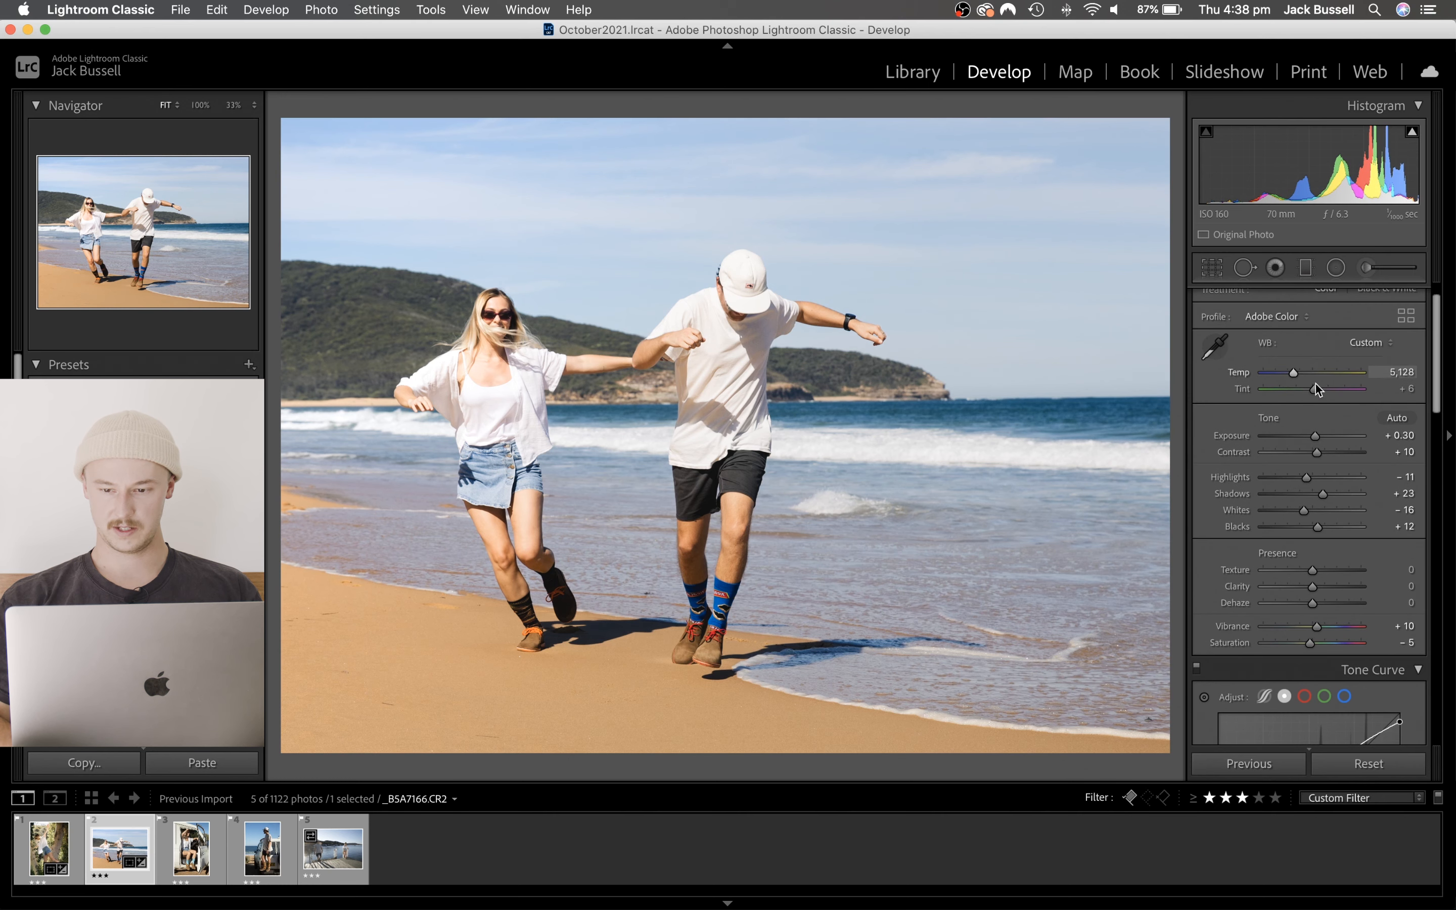
drag(1313, 388, 1313, 388)
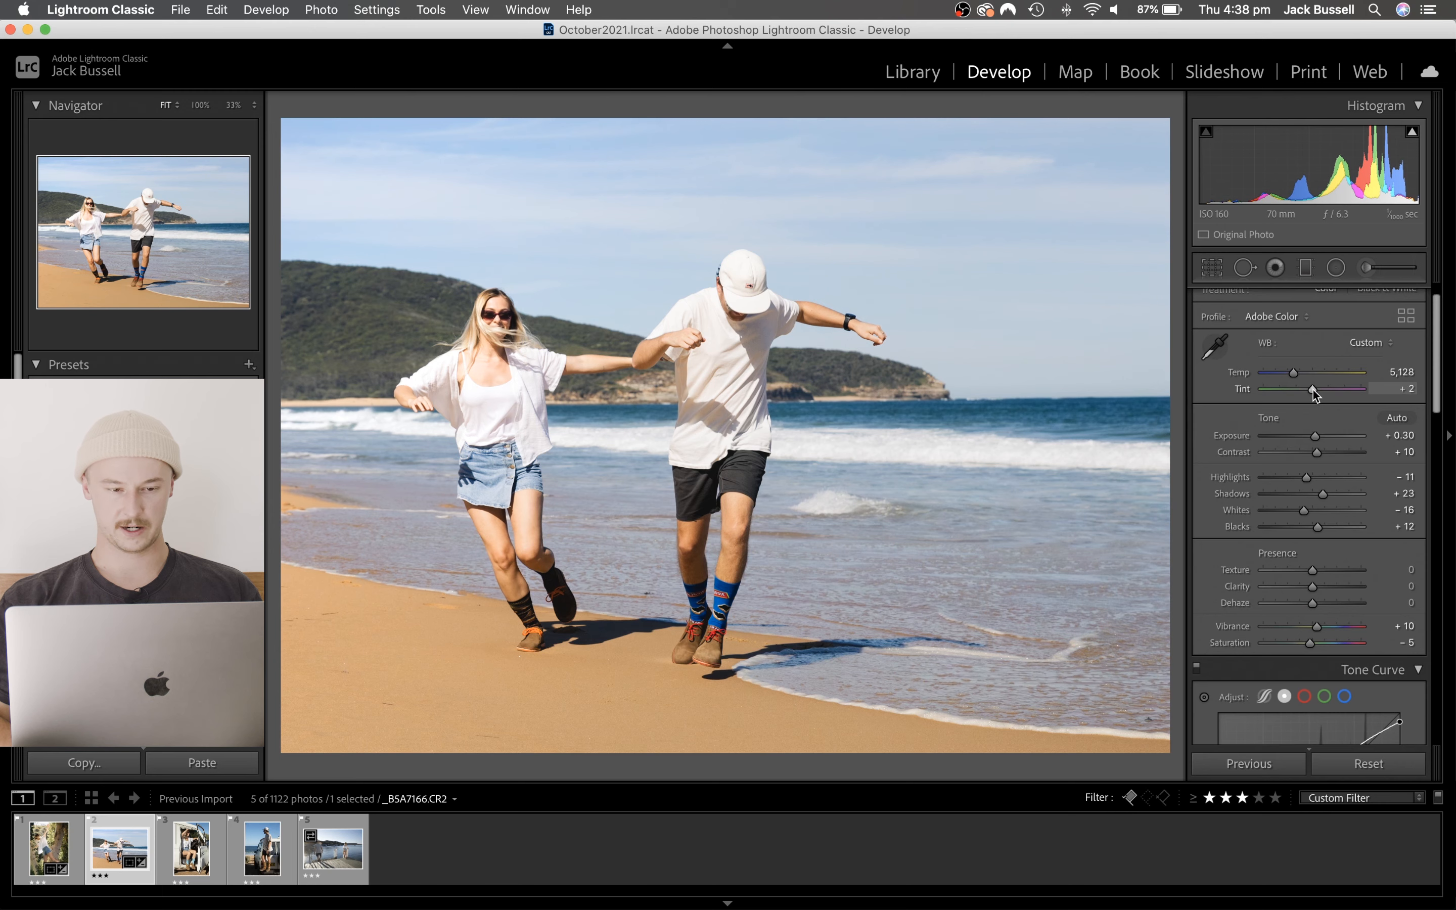
key(y)
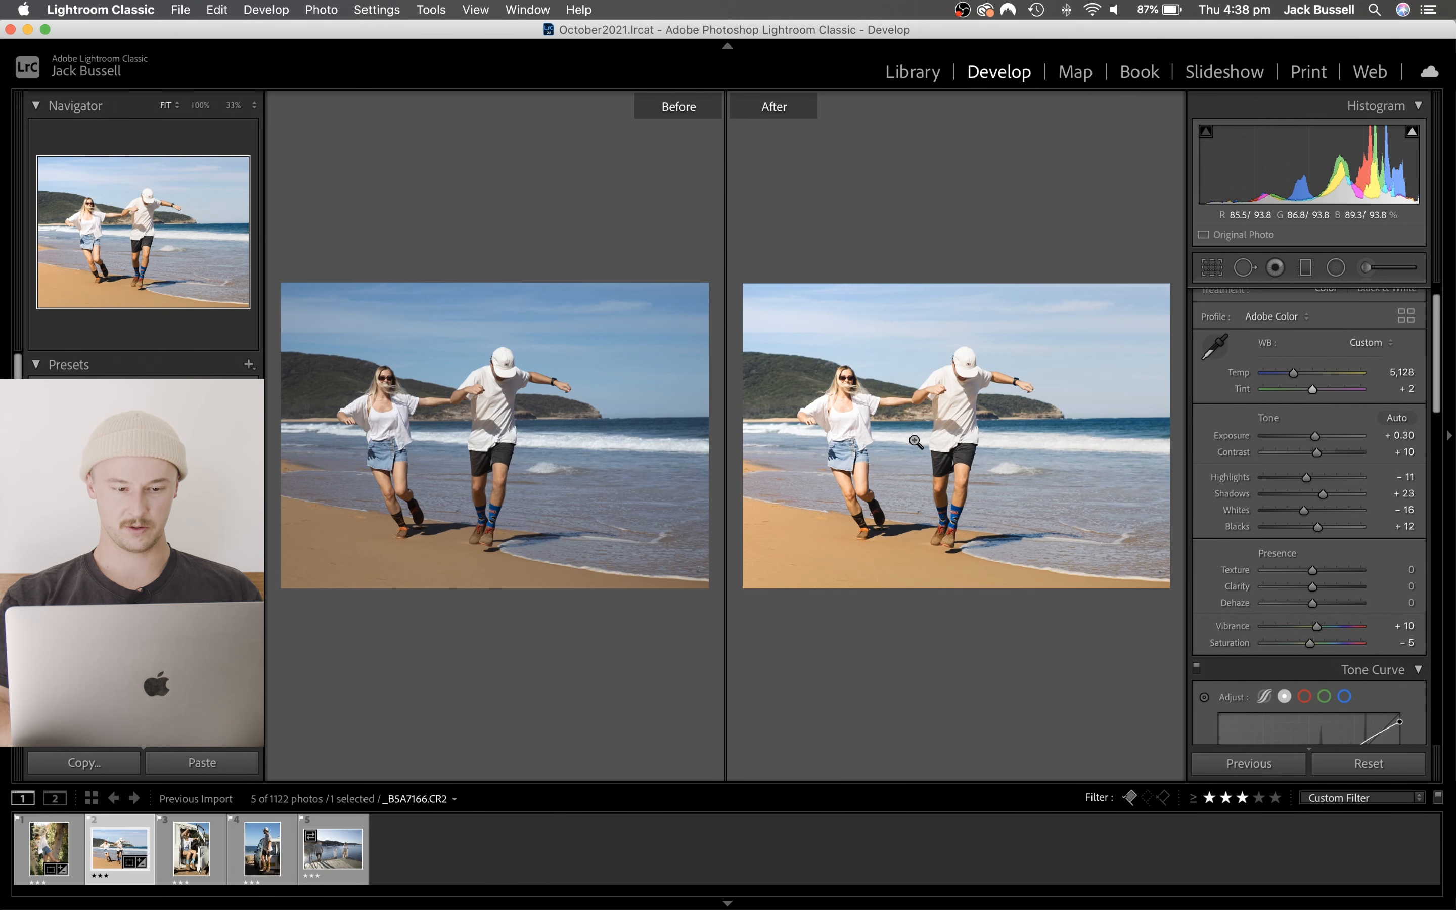
key(y)
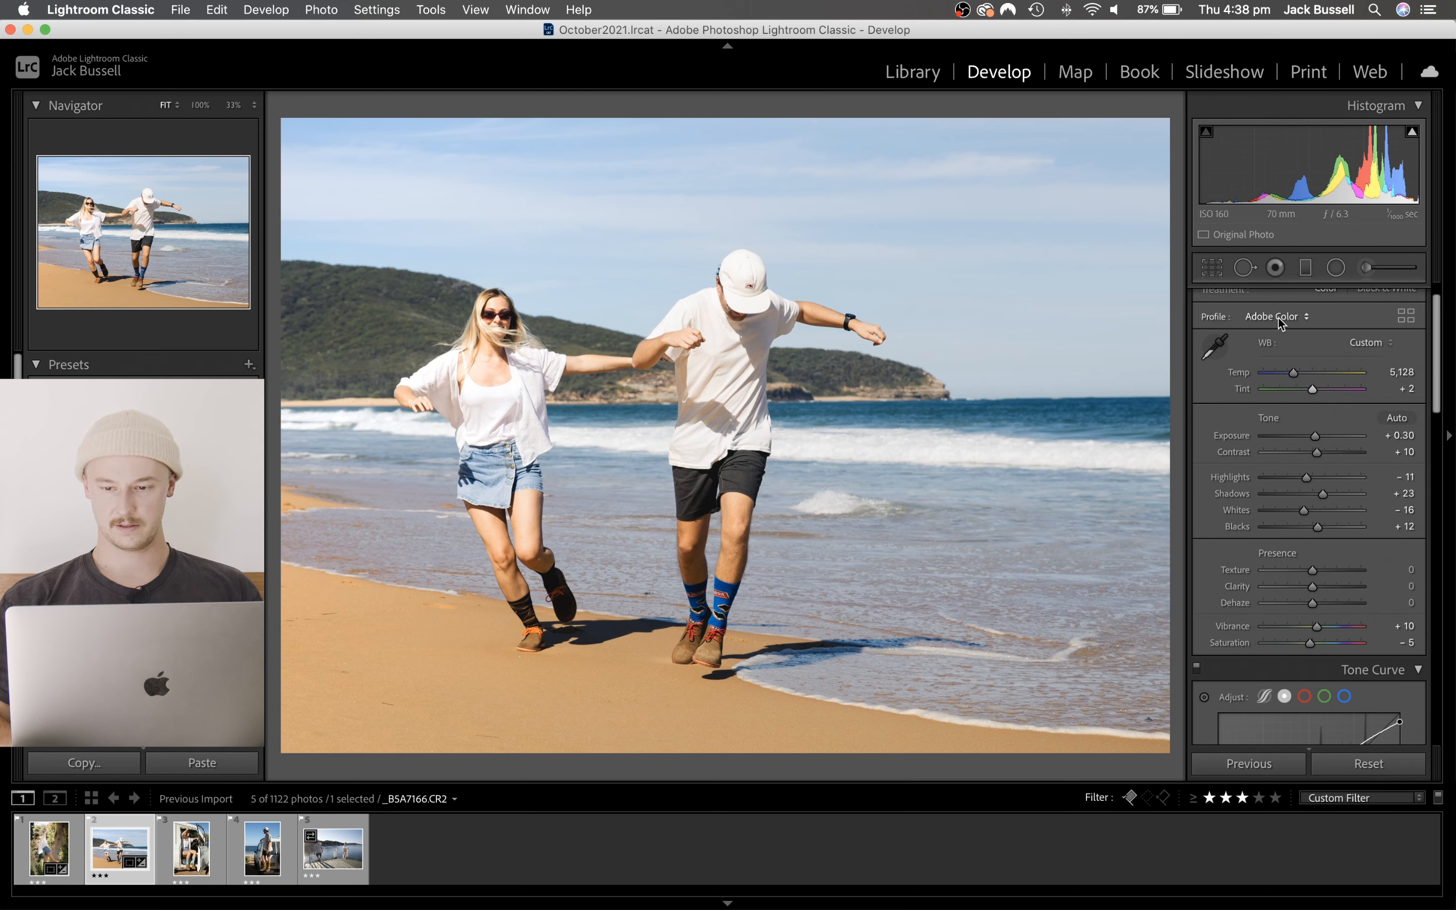
- Clone out the marks on the sand in the photo's lower-left area with Spot Removal at about size 77, Feather 71 and Opacity 100
scroll(1277, 319, up, 1)
click(1244, 267)
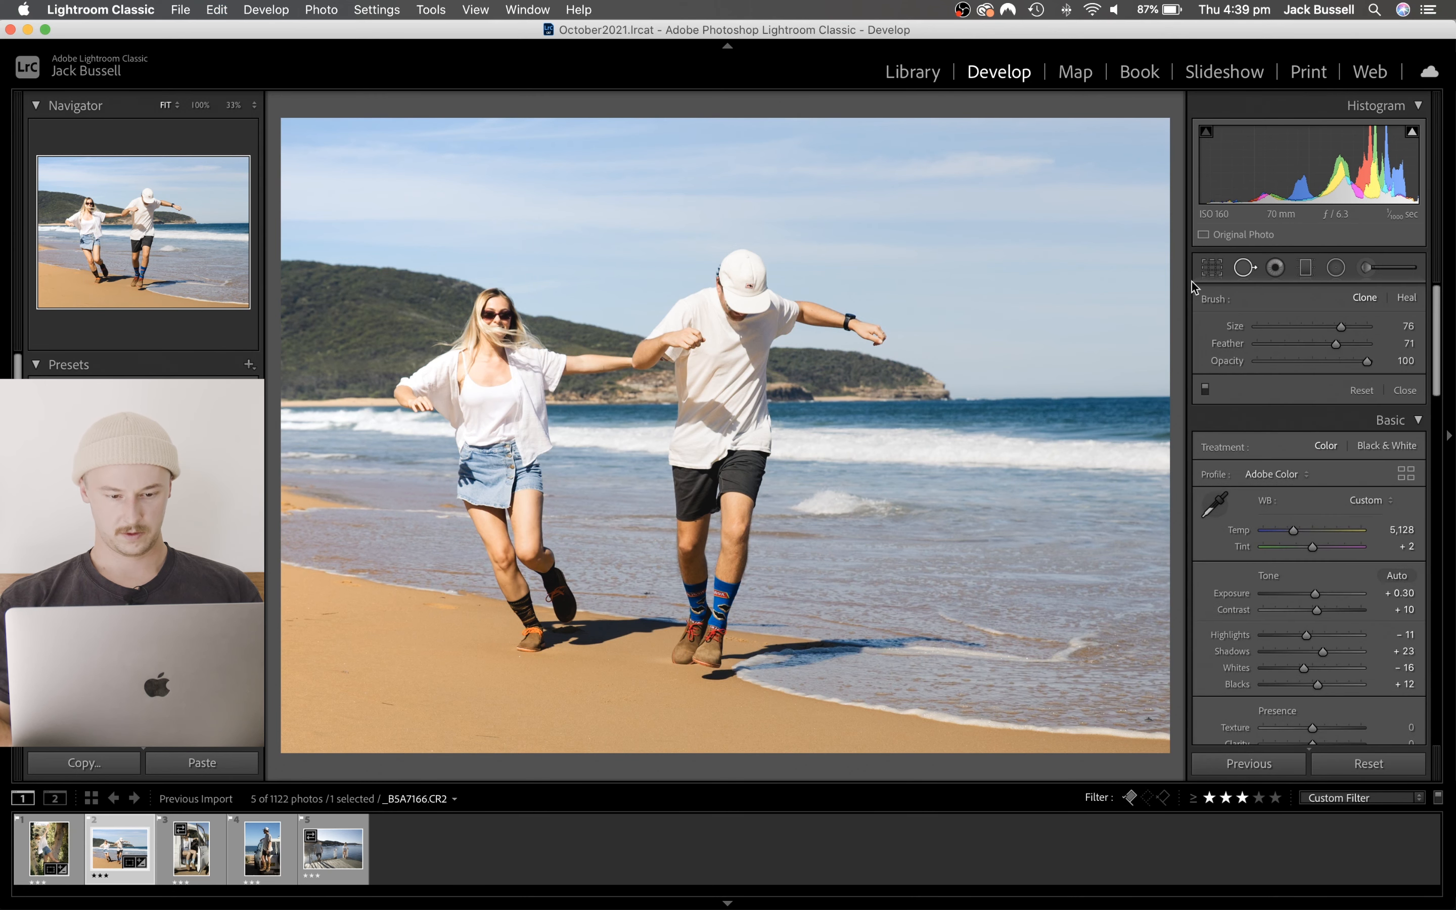
scroll(504, 622, up, 1)
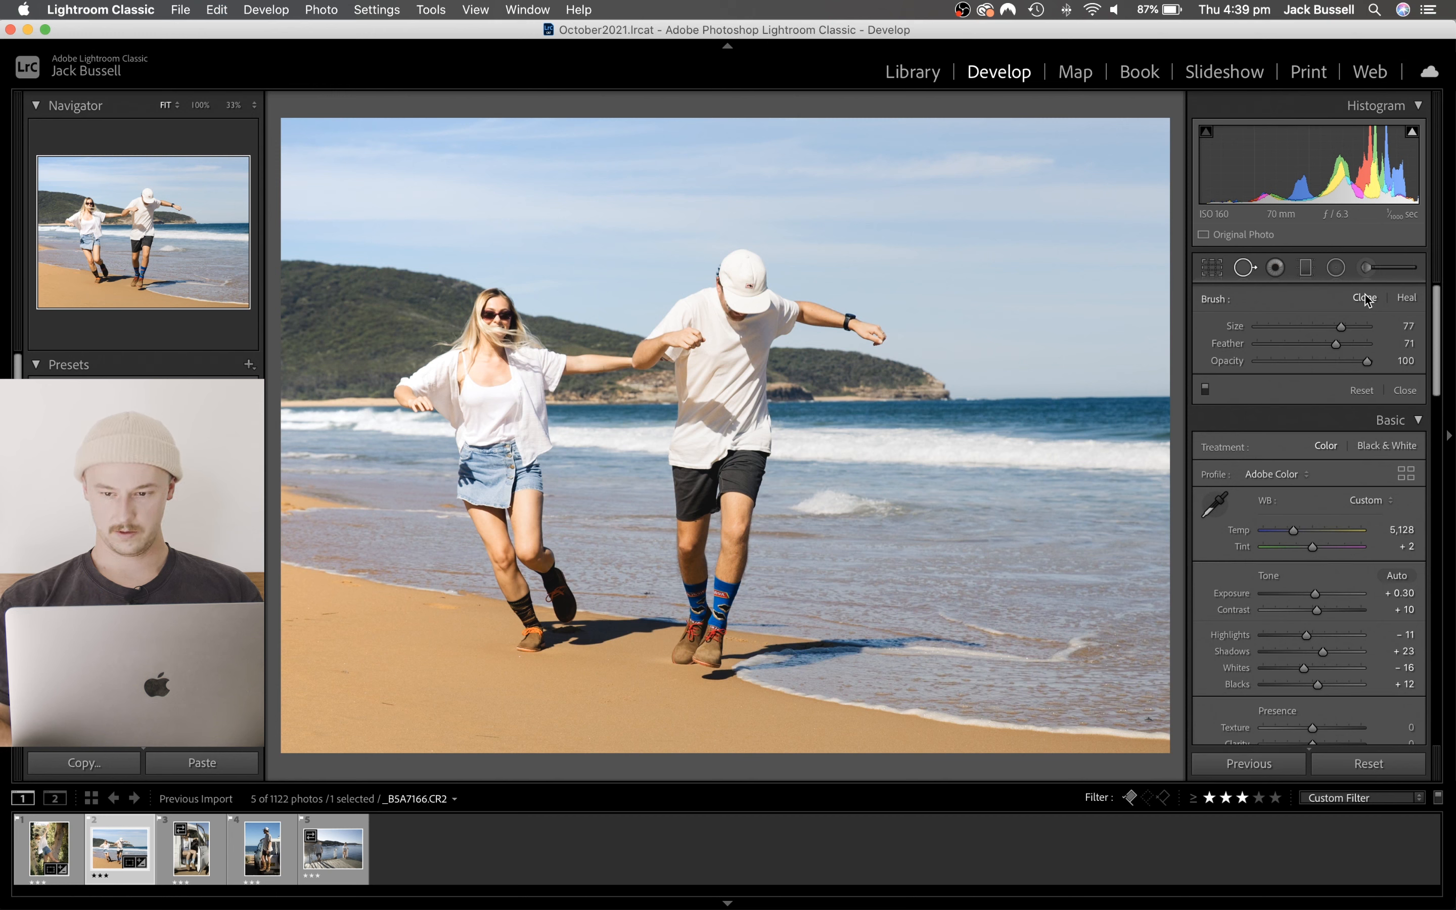
click(385, 701)
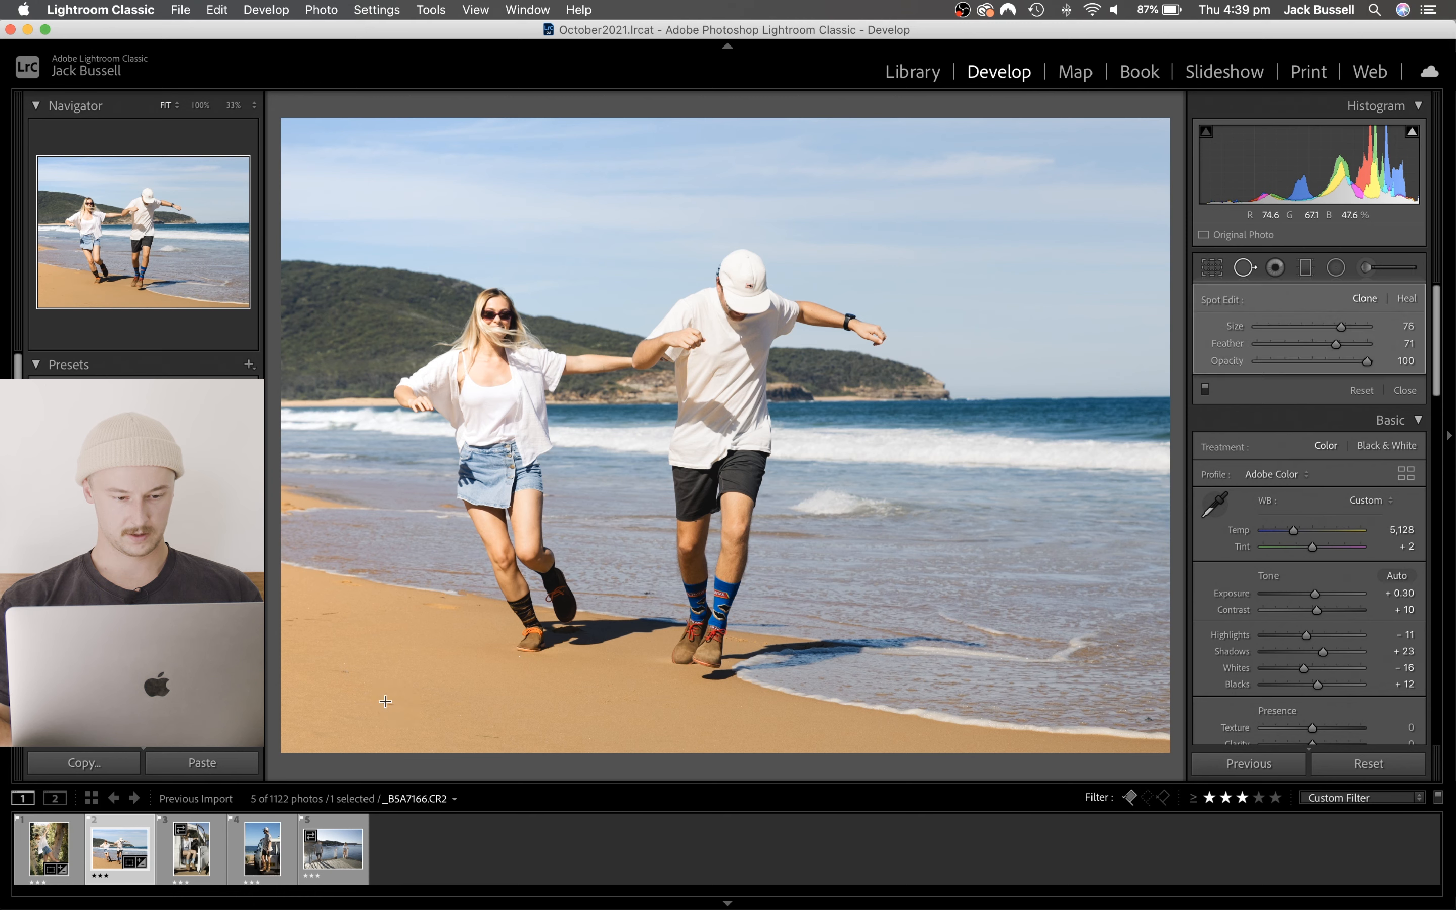
drag(468, 733, 506, 734)
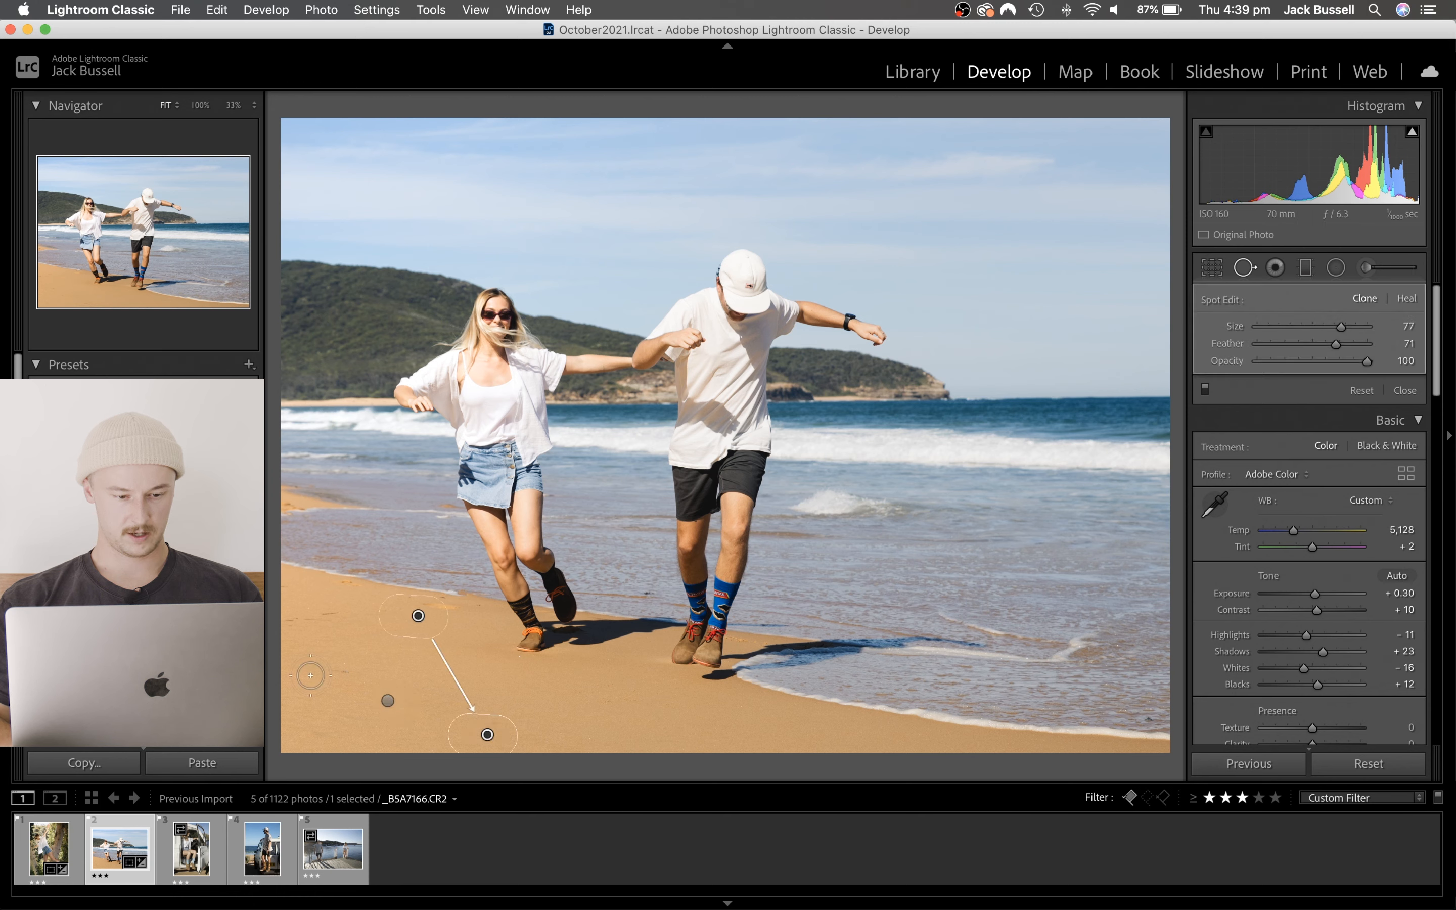
click(342, 672)
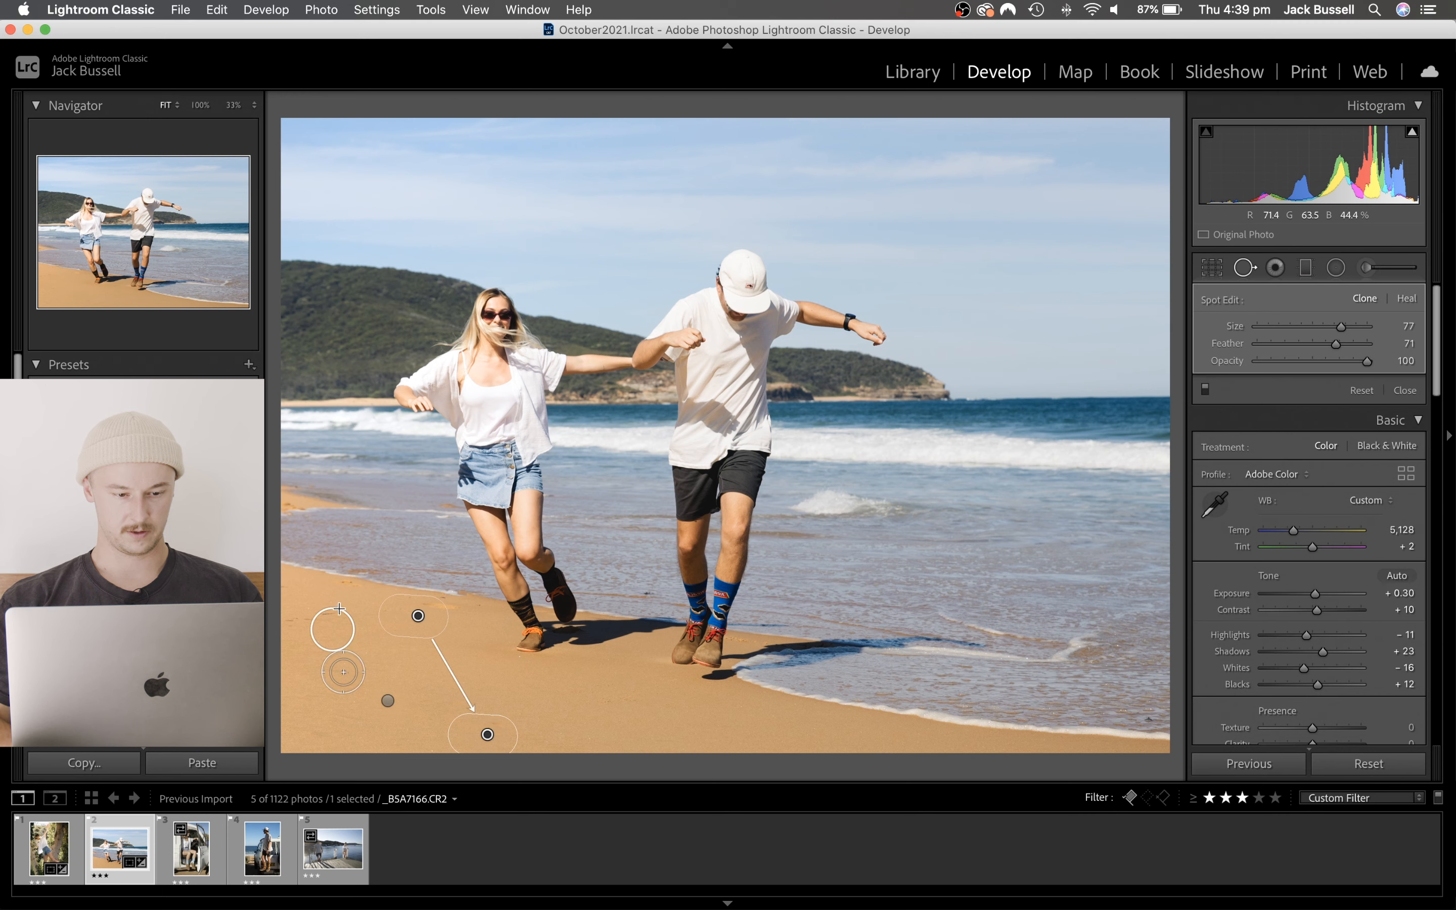
drag(340, 607, 325, 593)
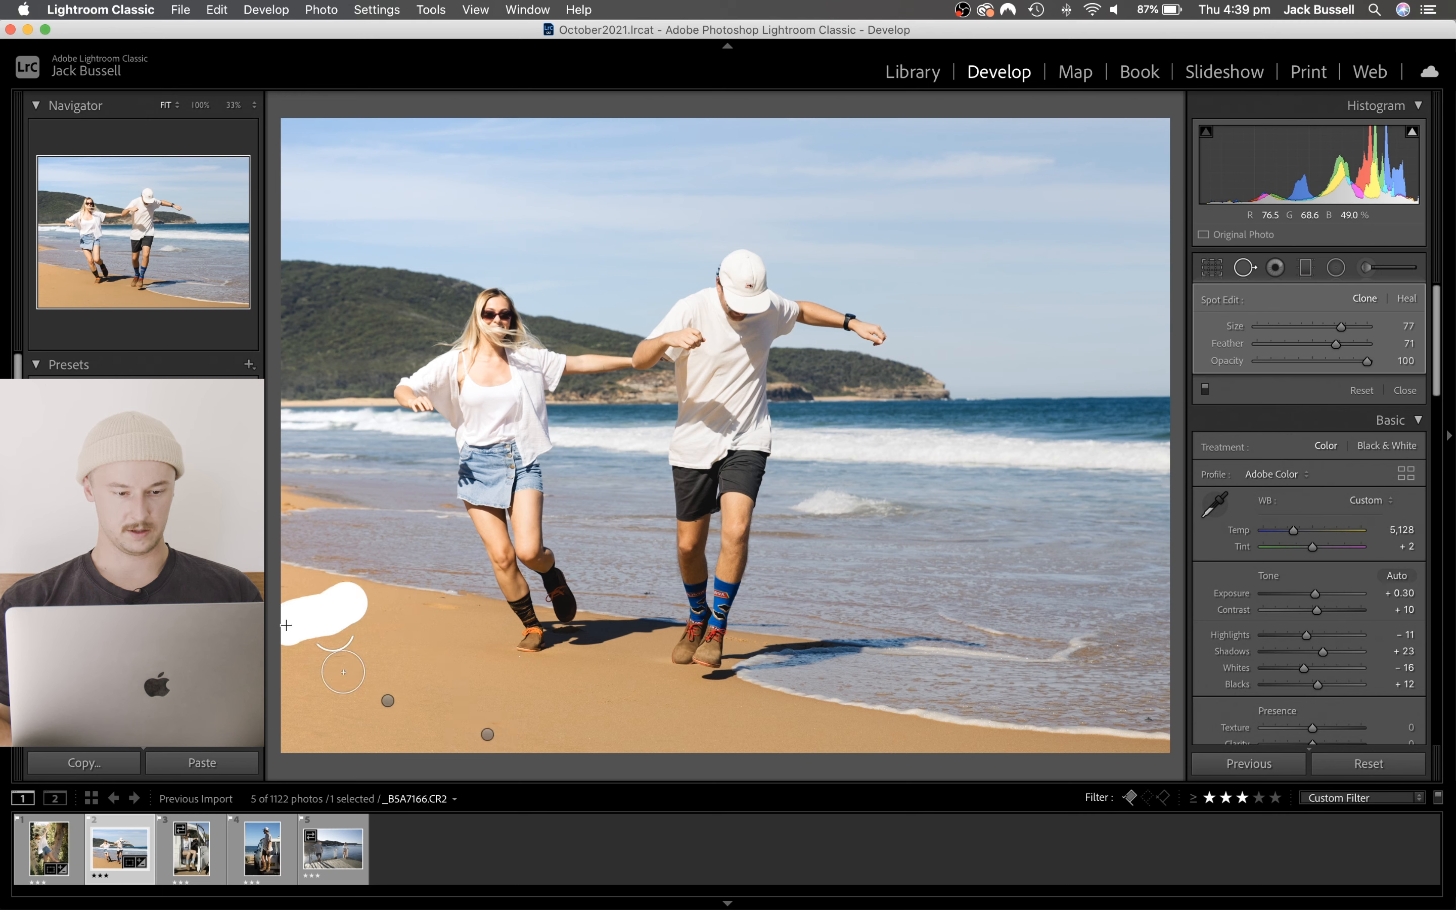
click(1244, 268)
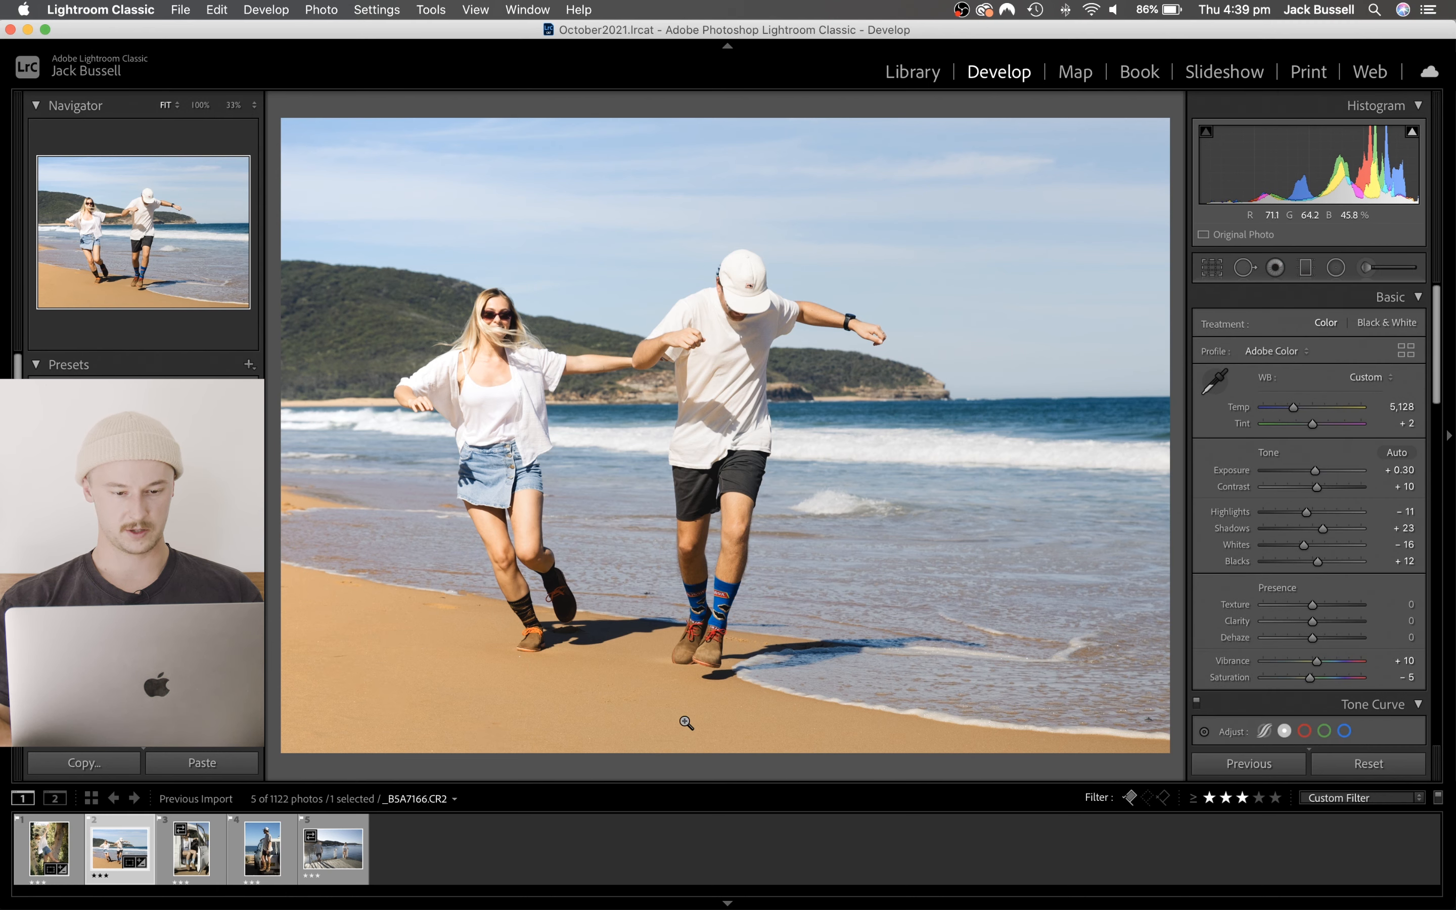
- Try to clone out the dark speck in the shallow water between the couple with a size 77 spot at 100% view
click(649, 594)
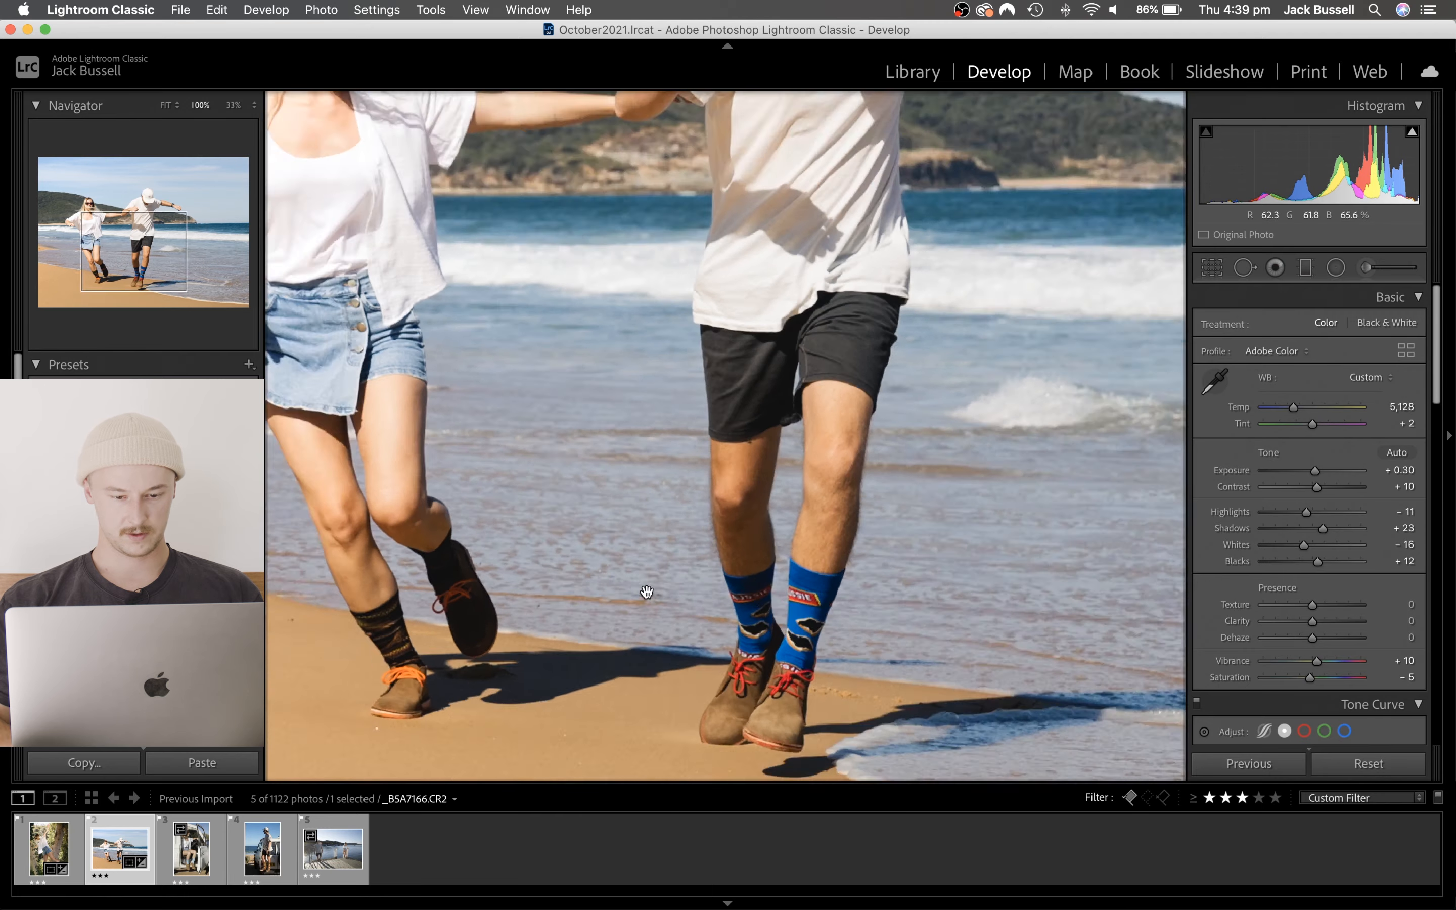
click(1244, 268)
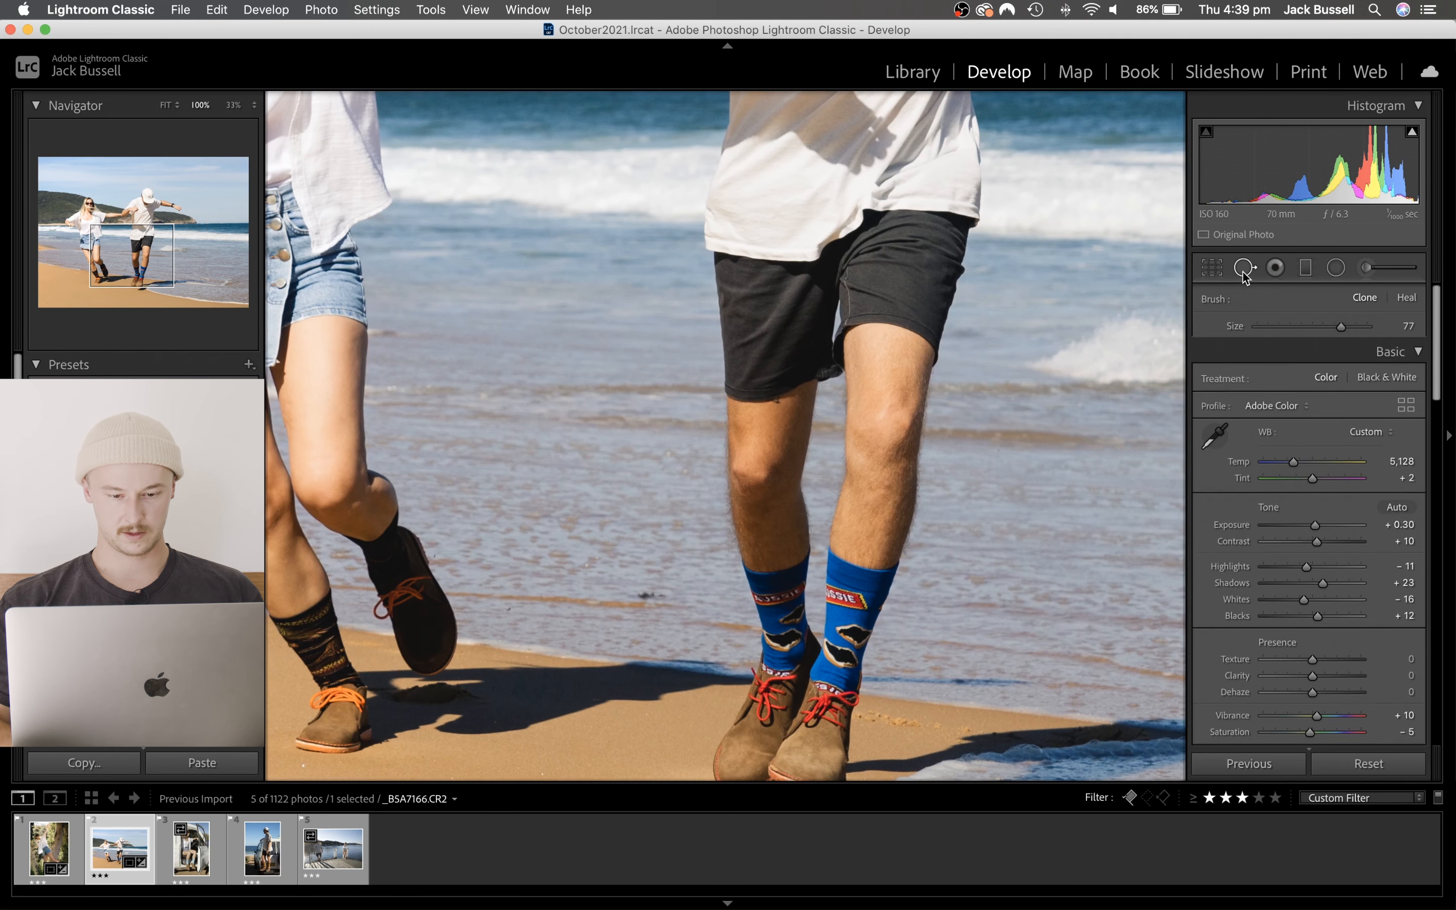
click(642, 595)
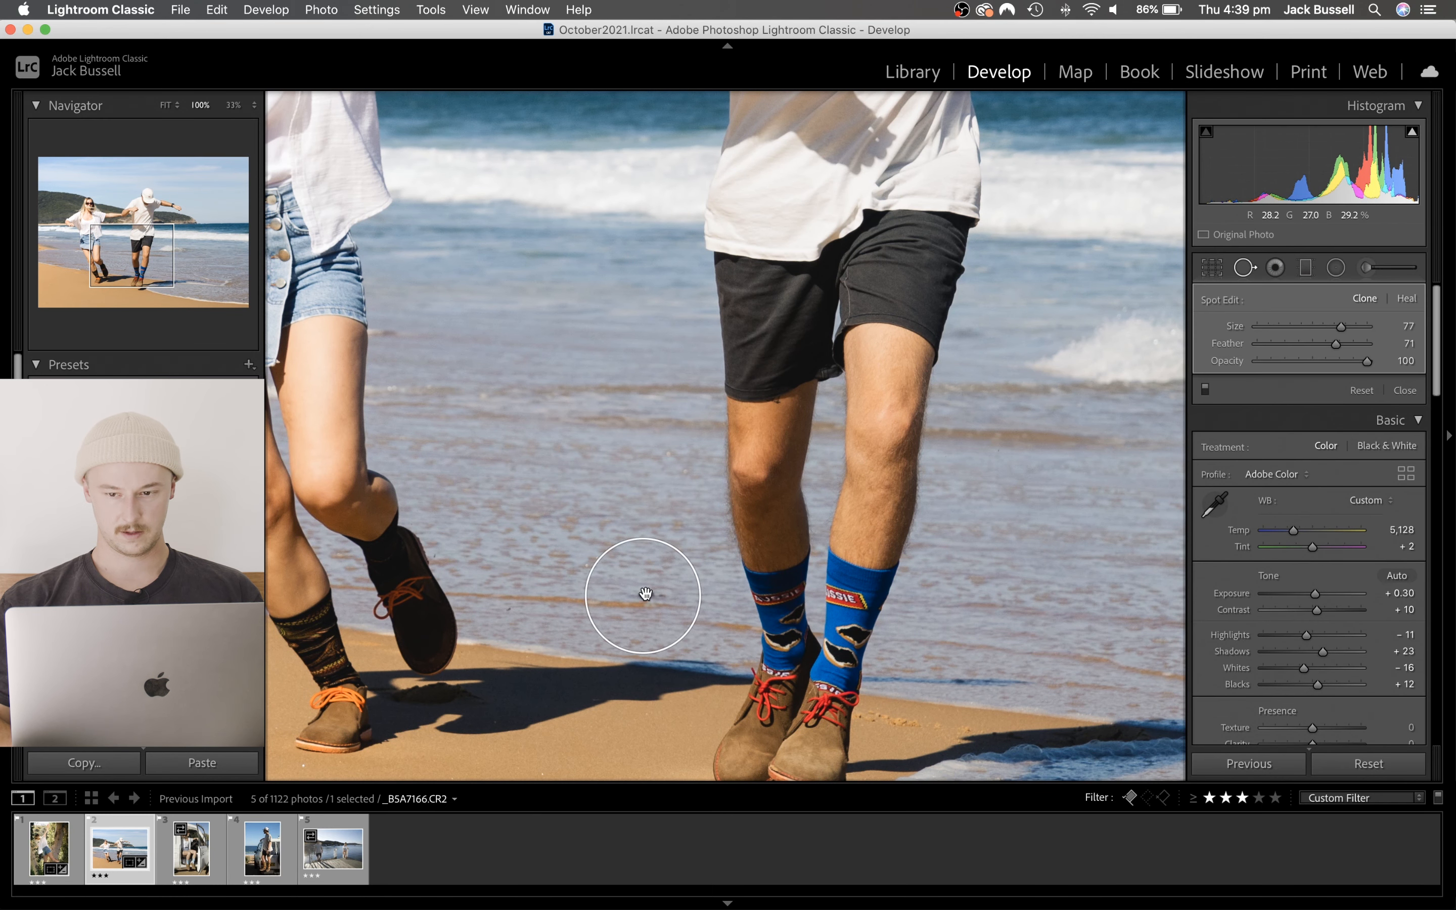
click(1244, 268)
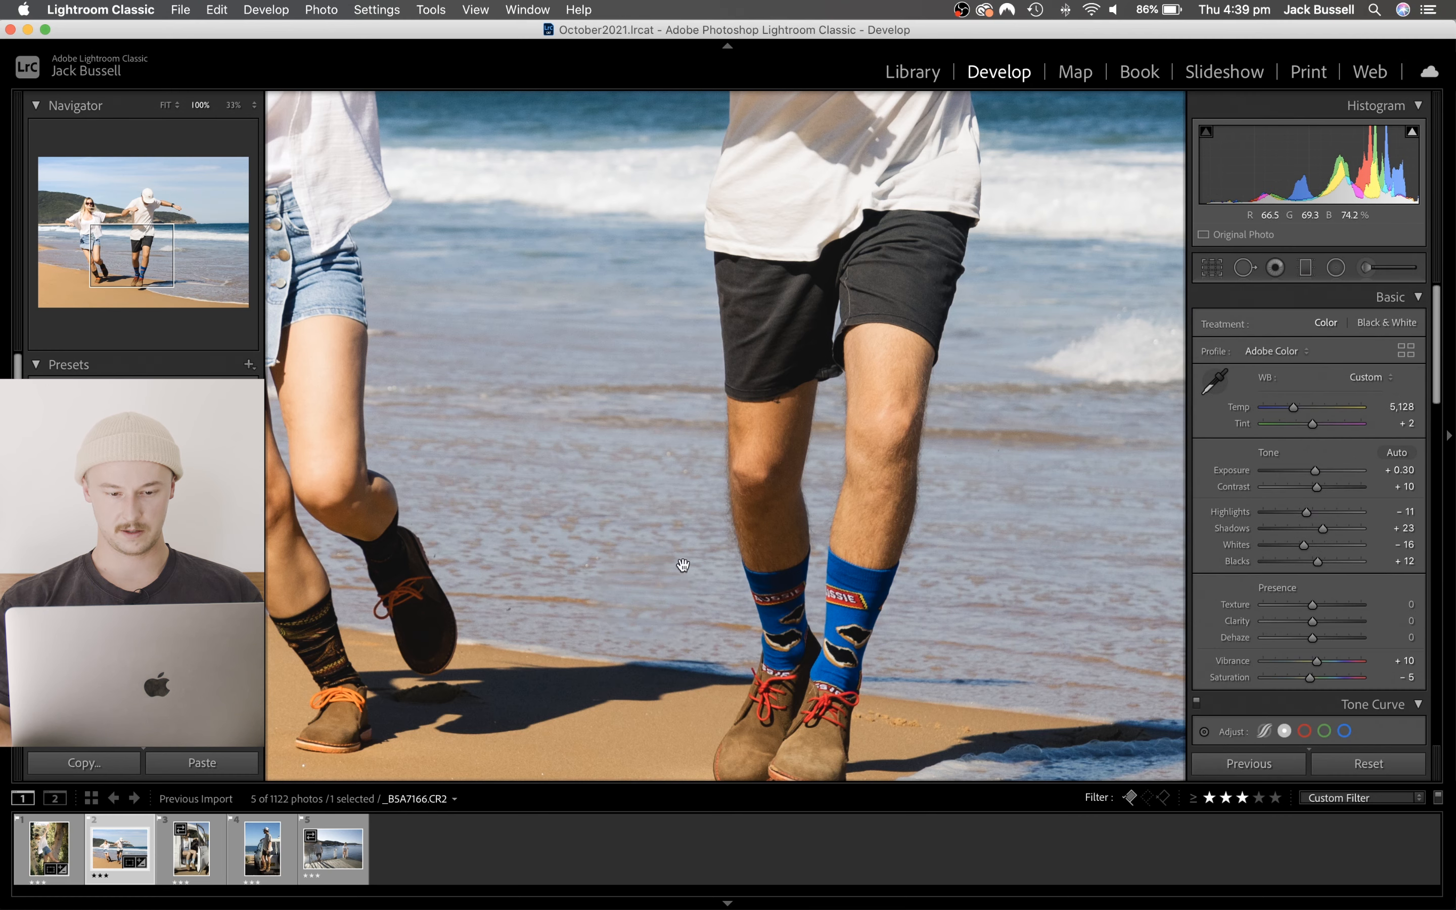
click(634, 606)
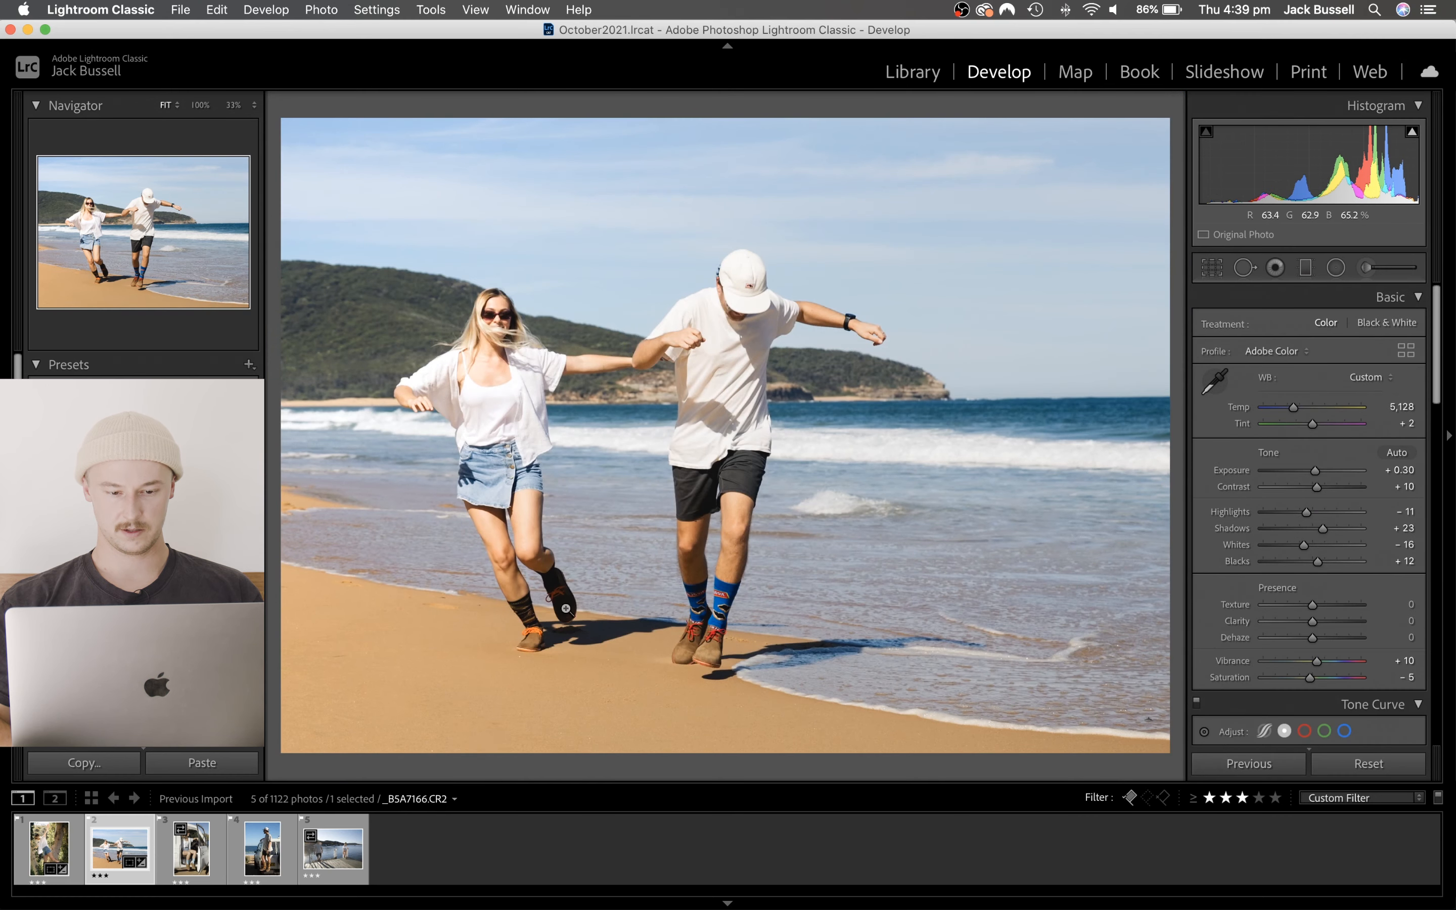
- Replace the large clone spot between the couple's legs with a size 53 Heal stroke over the dark speck, sampled from the water beside it
click(607, 600)
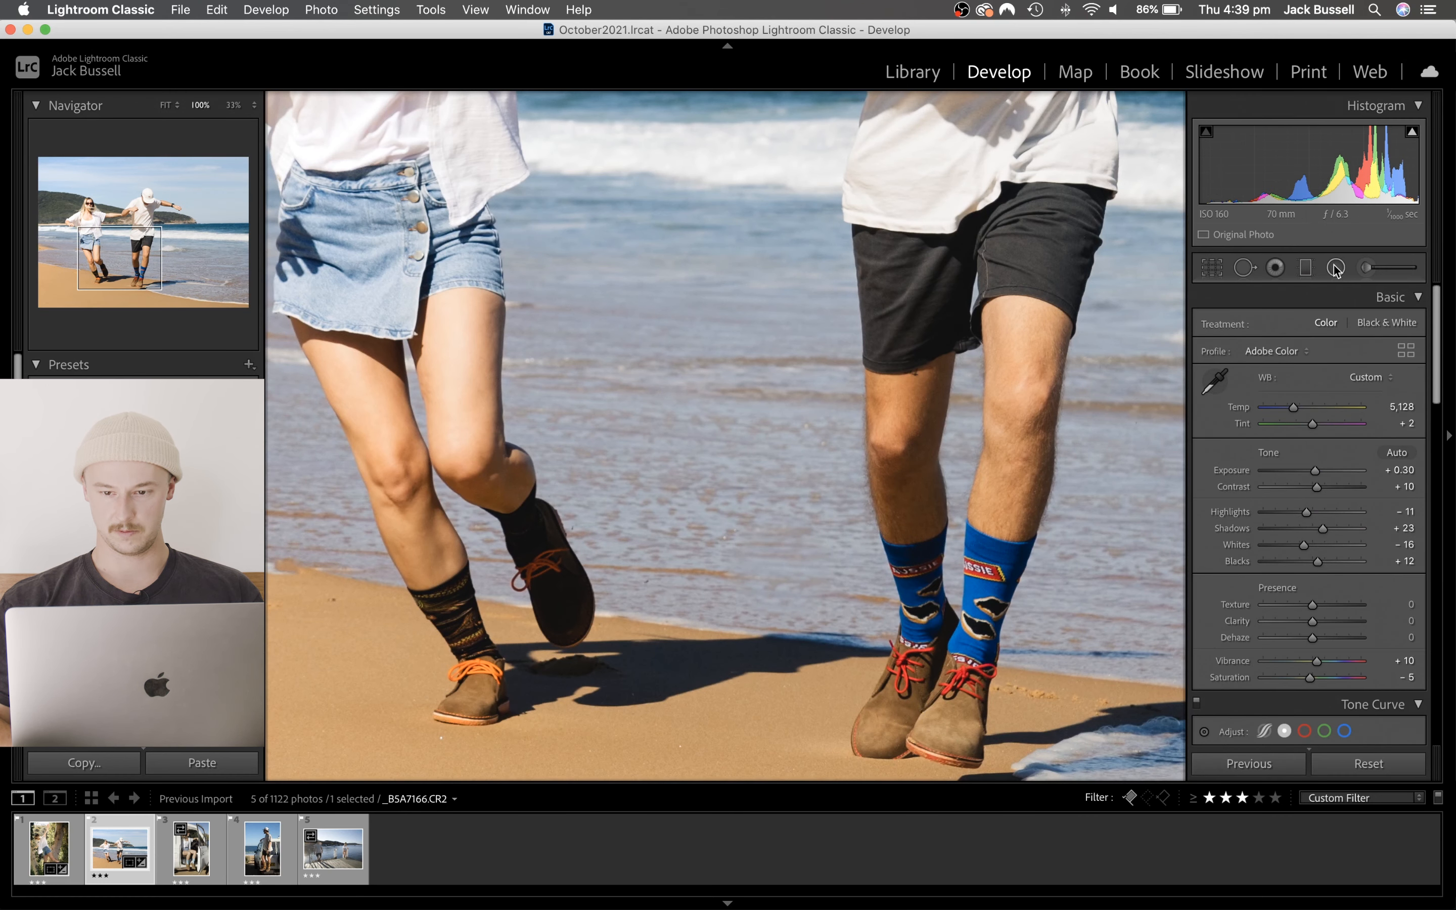
click(1244, 269)
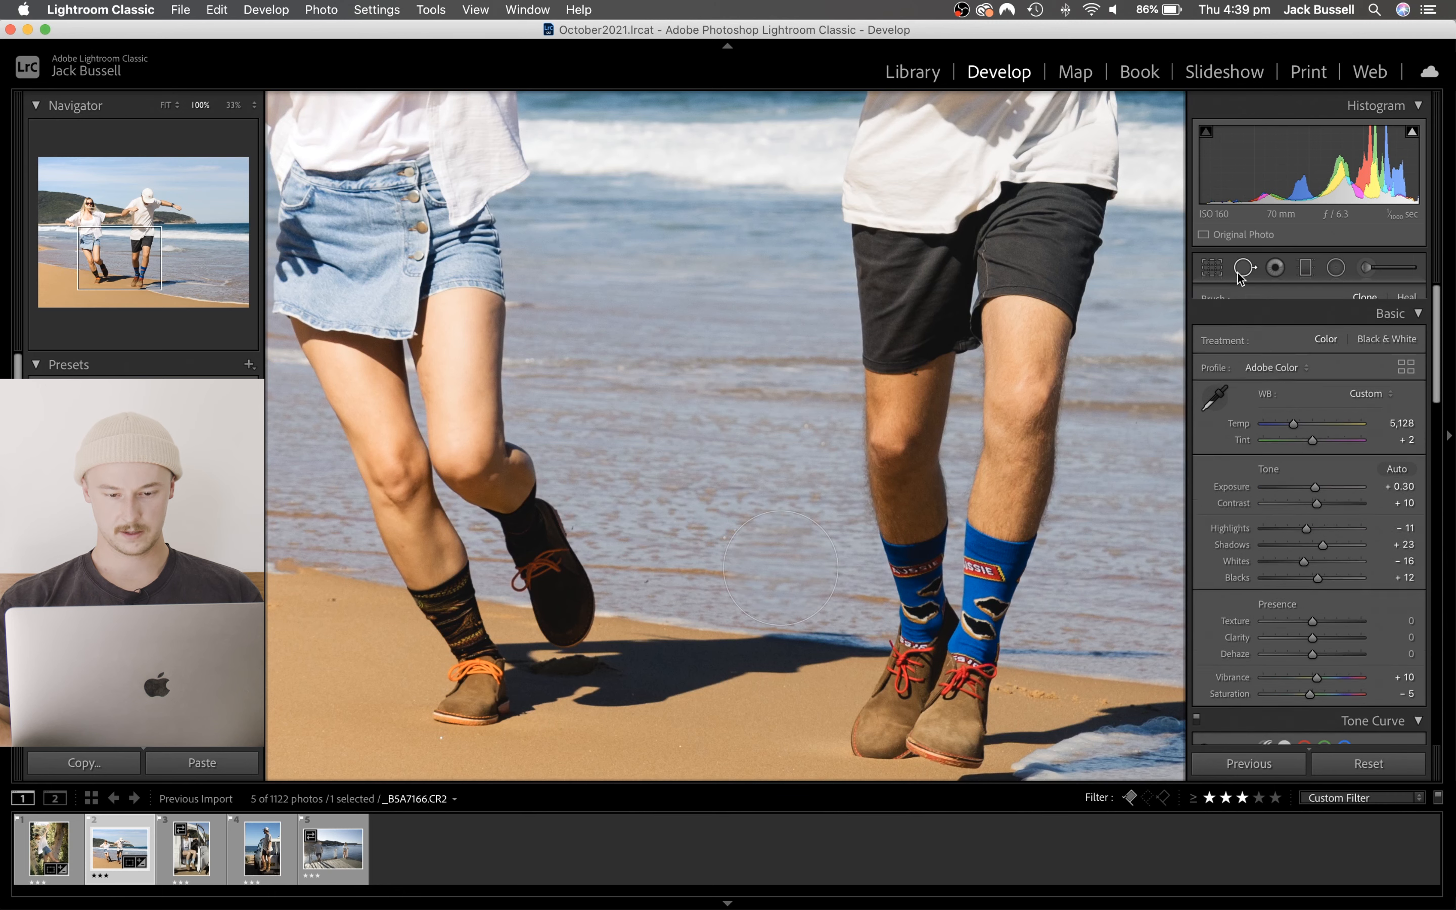
click(790, 578)
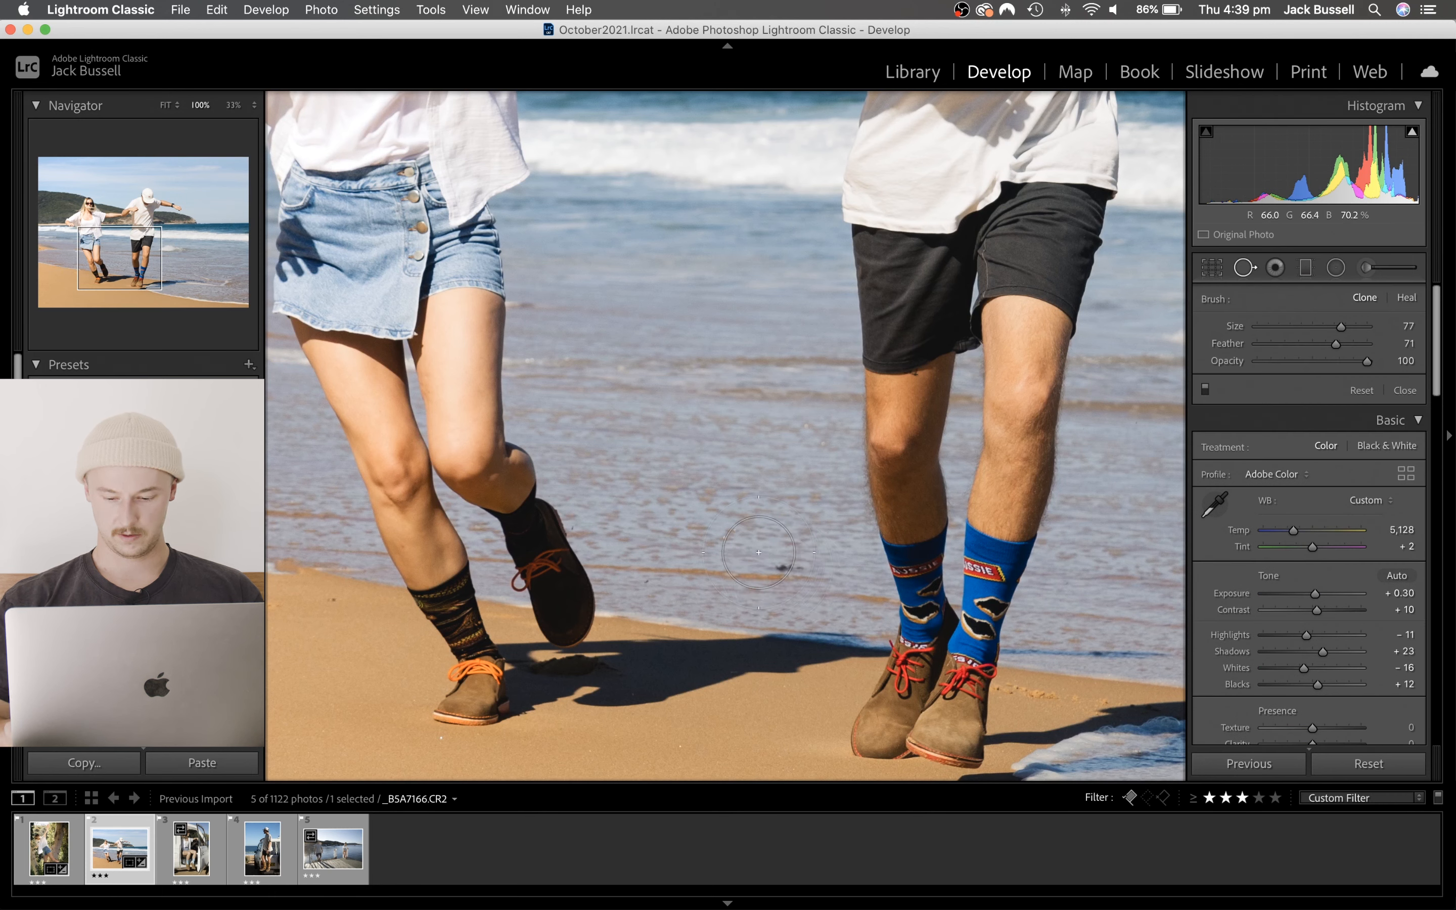
scroll(759, 552, down, 5)
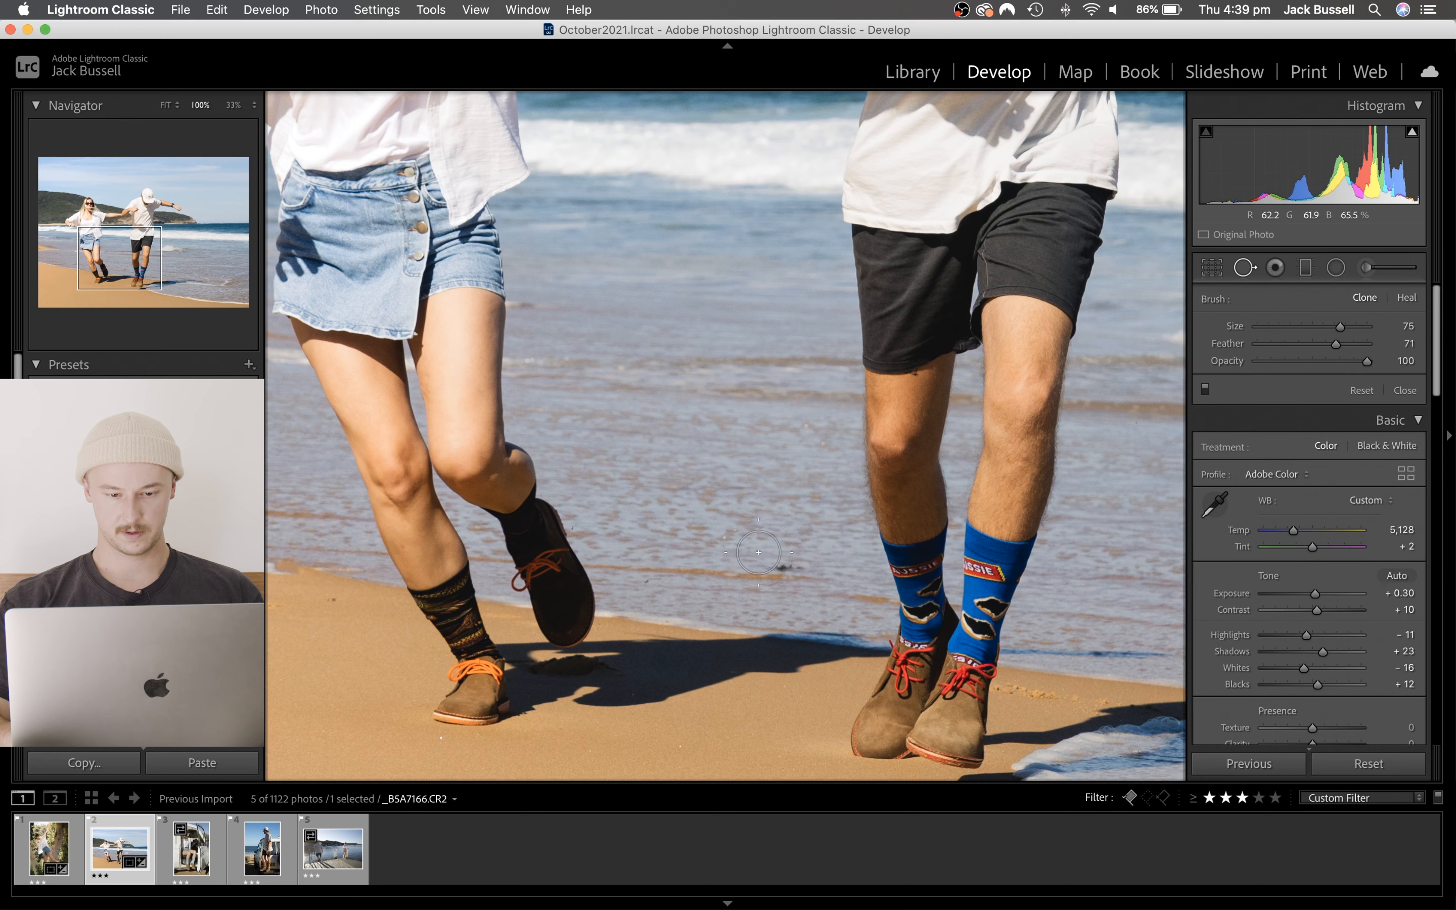
drag(778, 565, 795, 566)
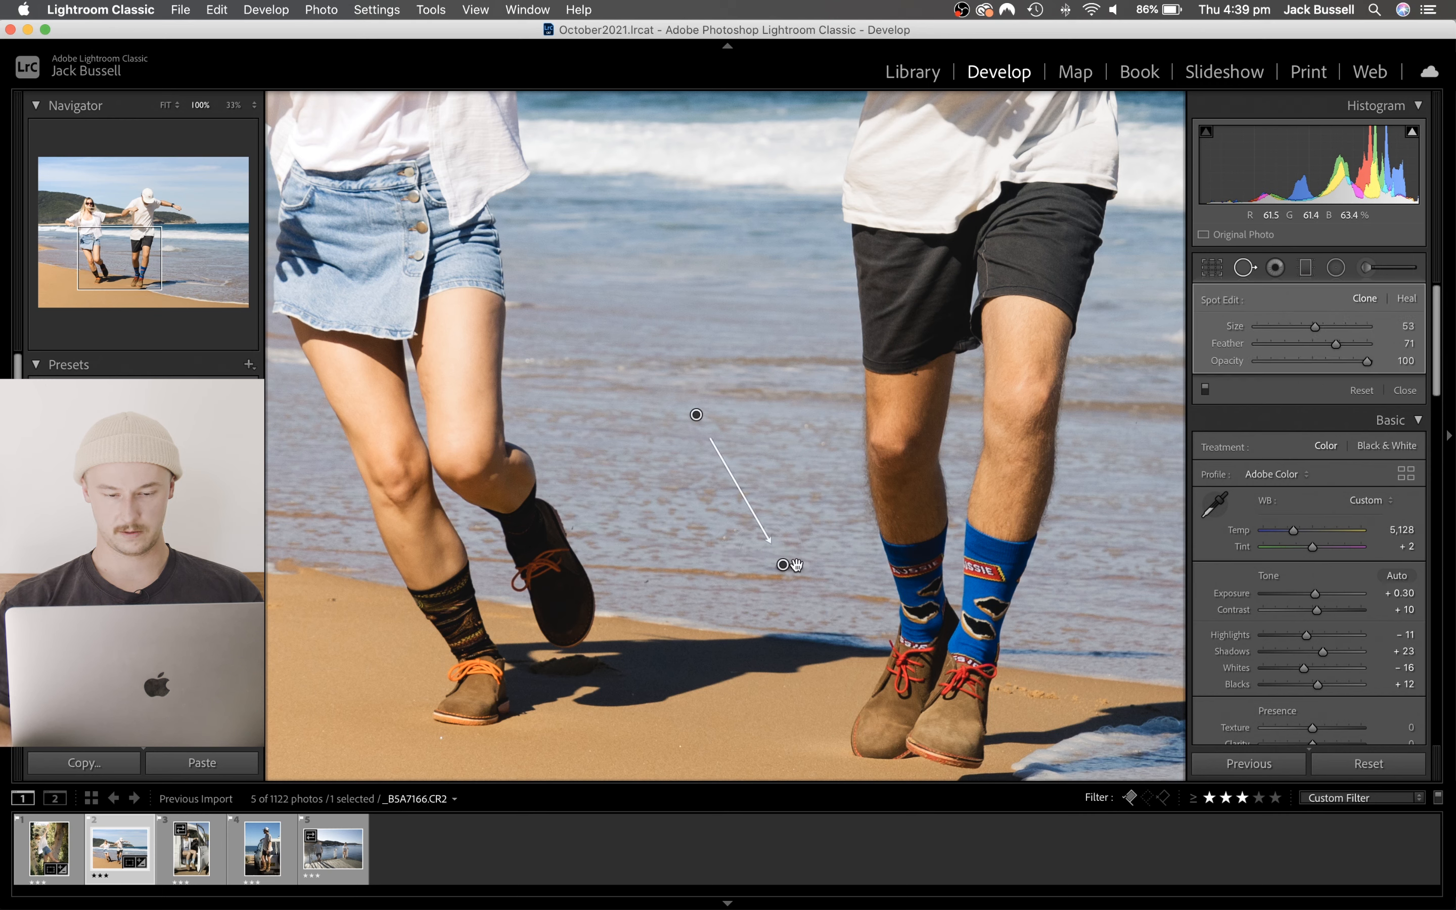
click(1405, 299)
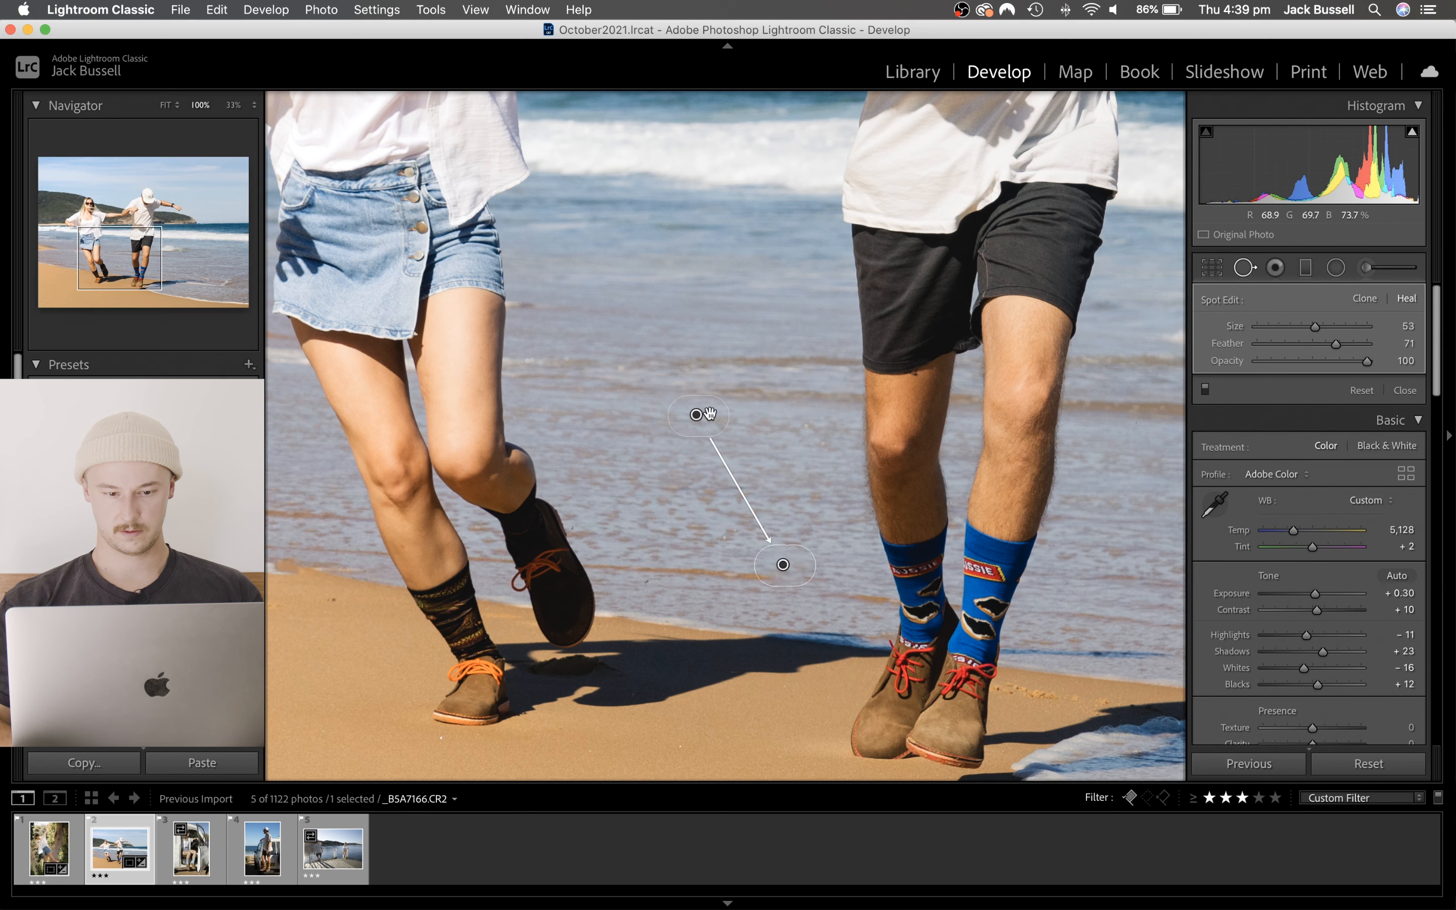
drag(696, 414, 690, 562)
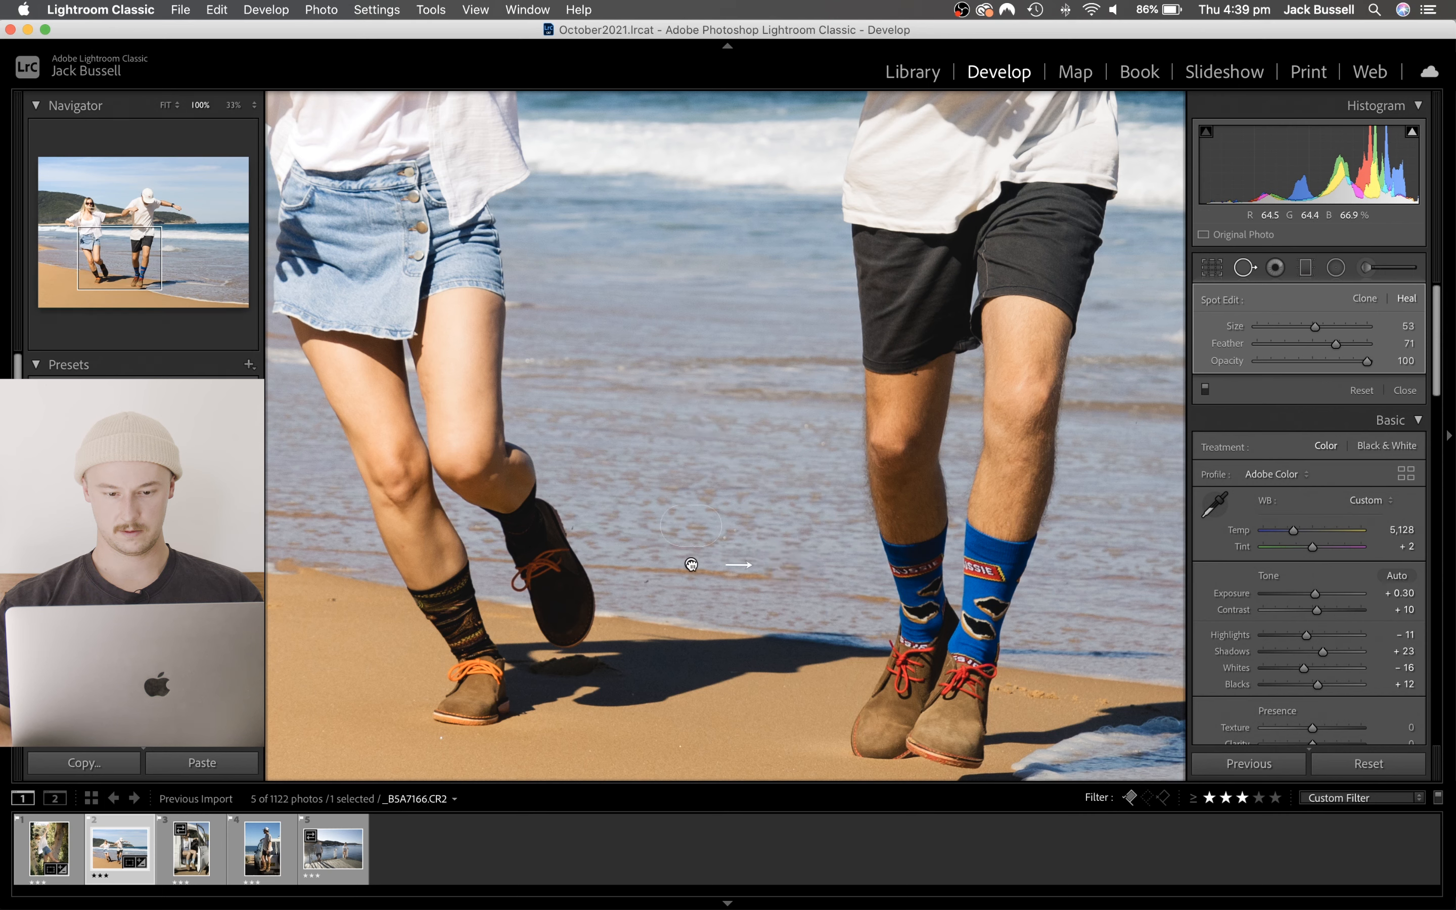
click(1259, 271)
click(839, 535)
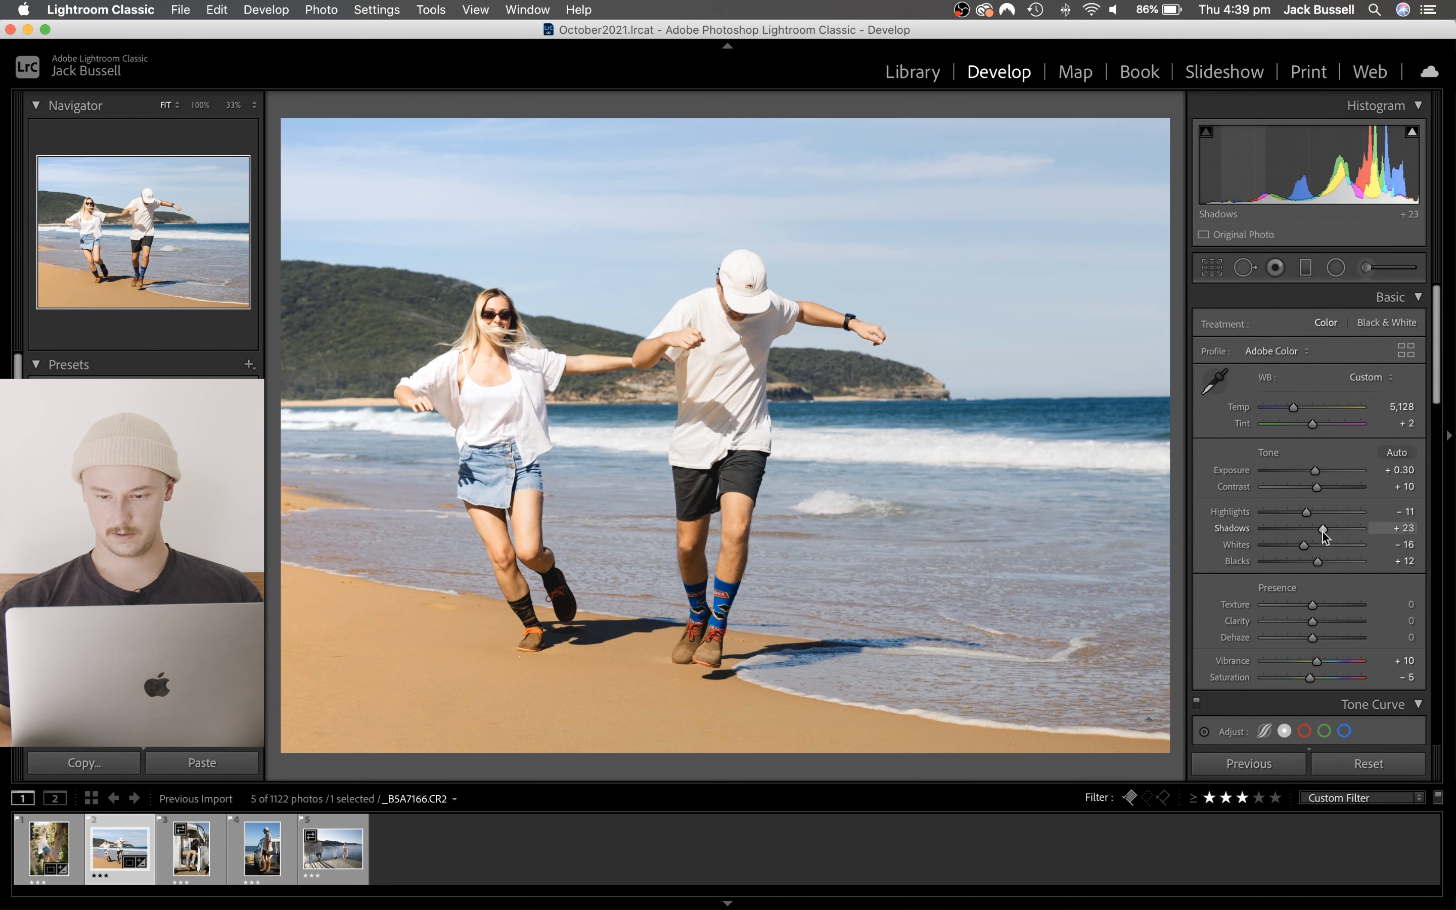
- Set the beach photo's Shadows to +42 and raise the tone curve's shadow point to Input 49, Output 38
drag(1322, 530, 1332, 528)
scroll(1330, 529, down, 5)
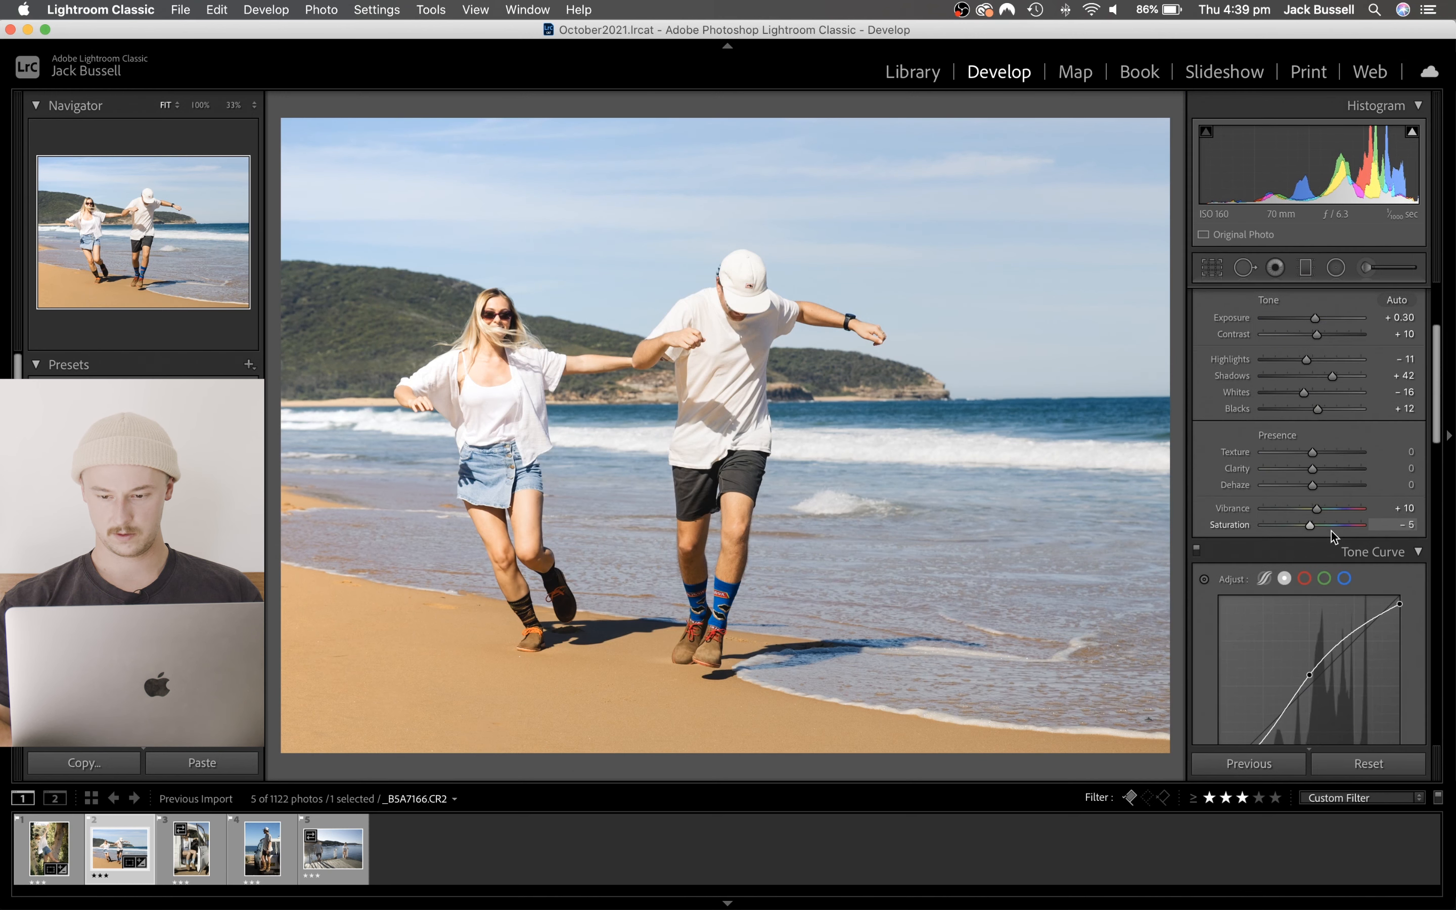
click(1251, 626)
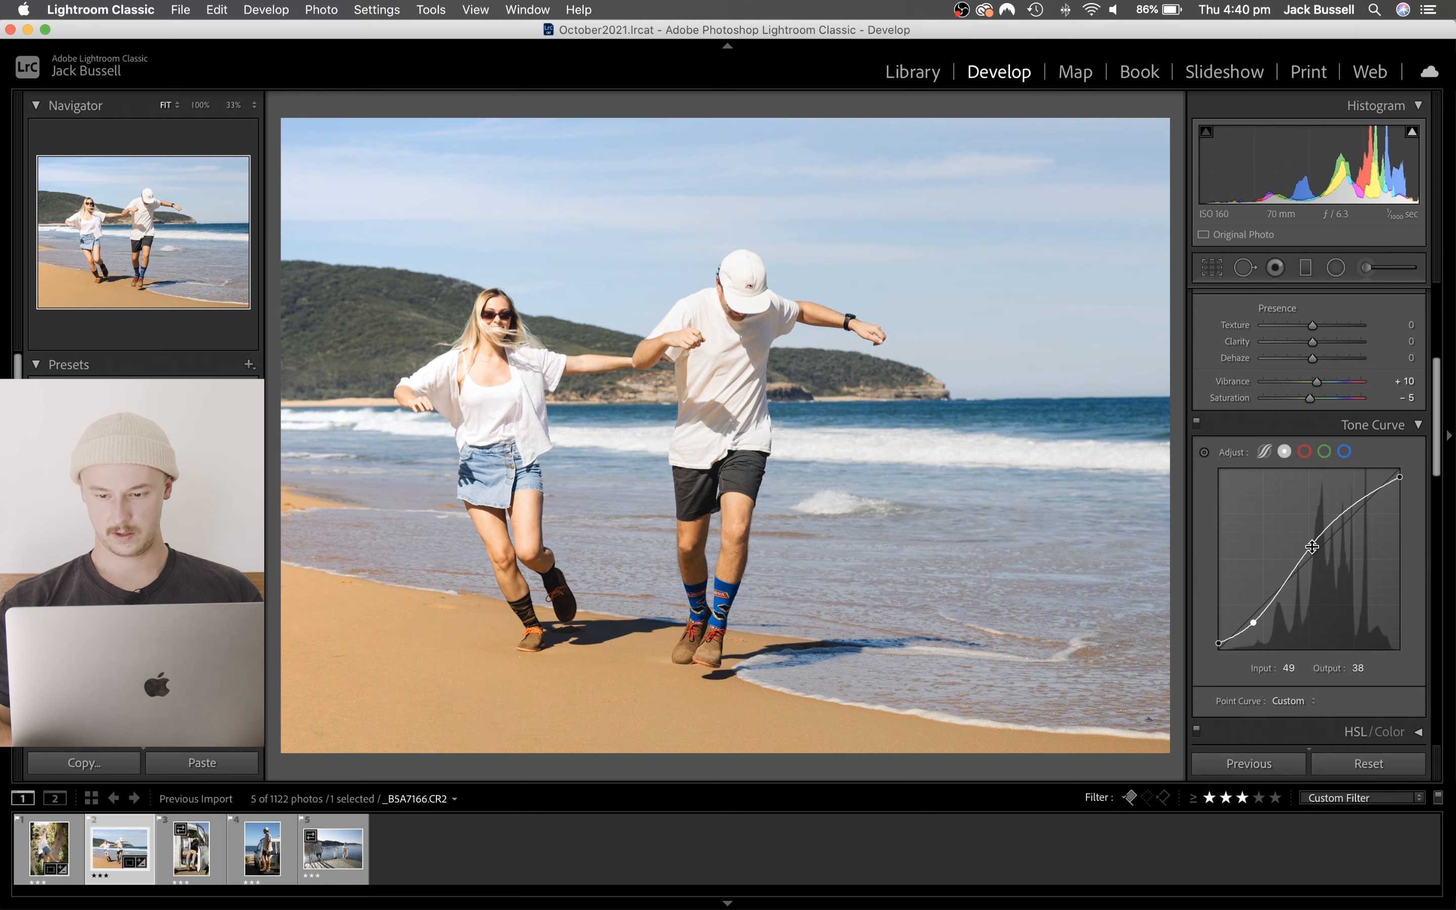
- Pull the tone curve's midpoint to Input 126, Output 131, compare the curve off and on, and set Whites to -37
drag(1311, 547, 1308, 549)
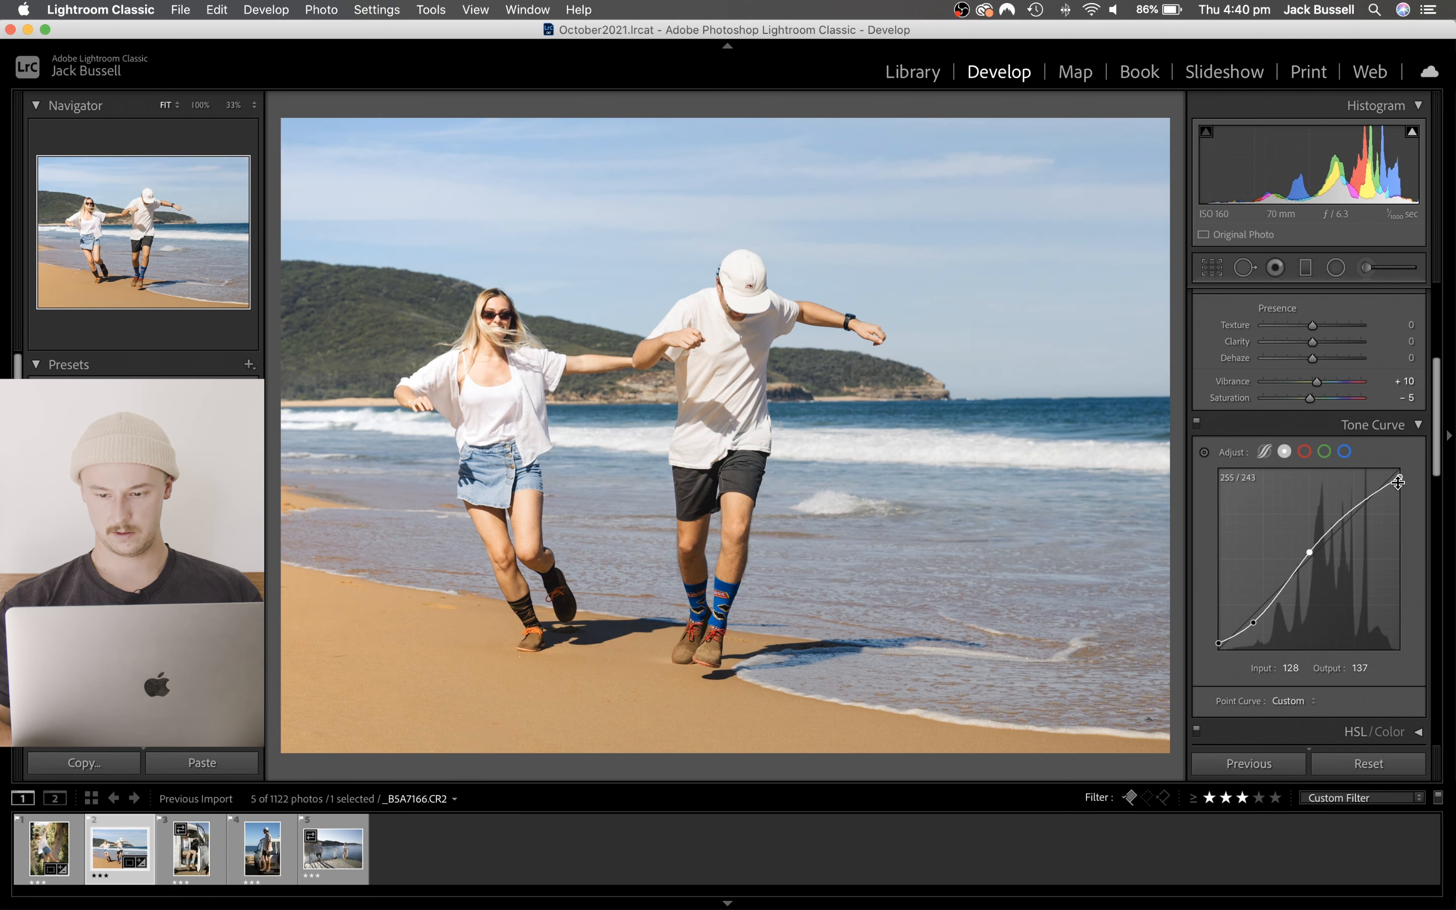
drag(1308, 554, 1307, 556)
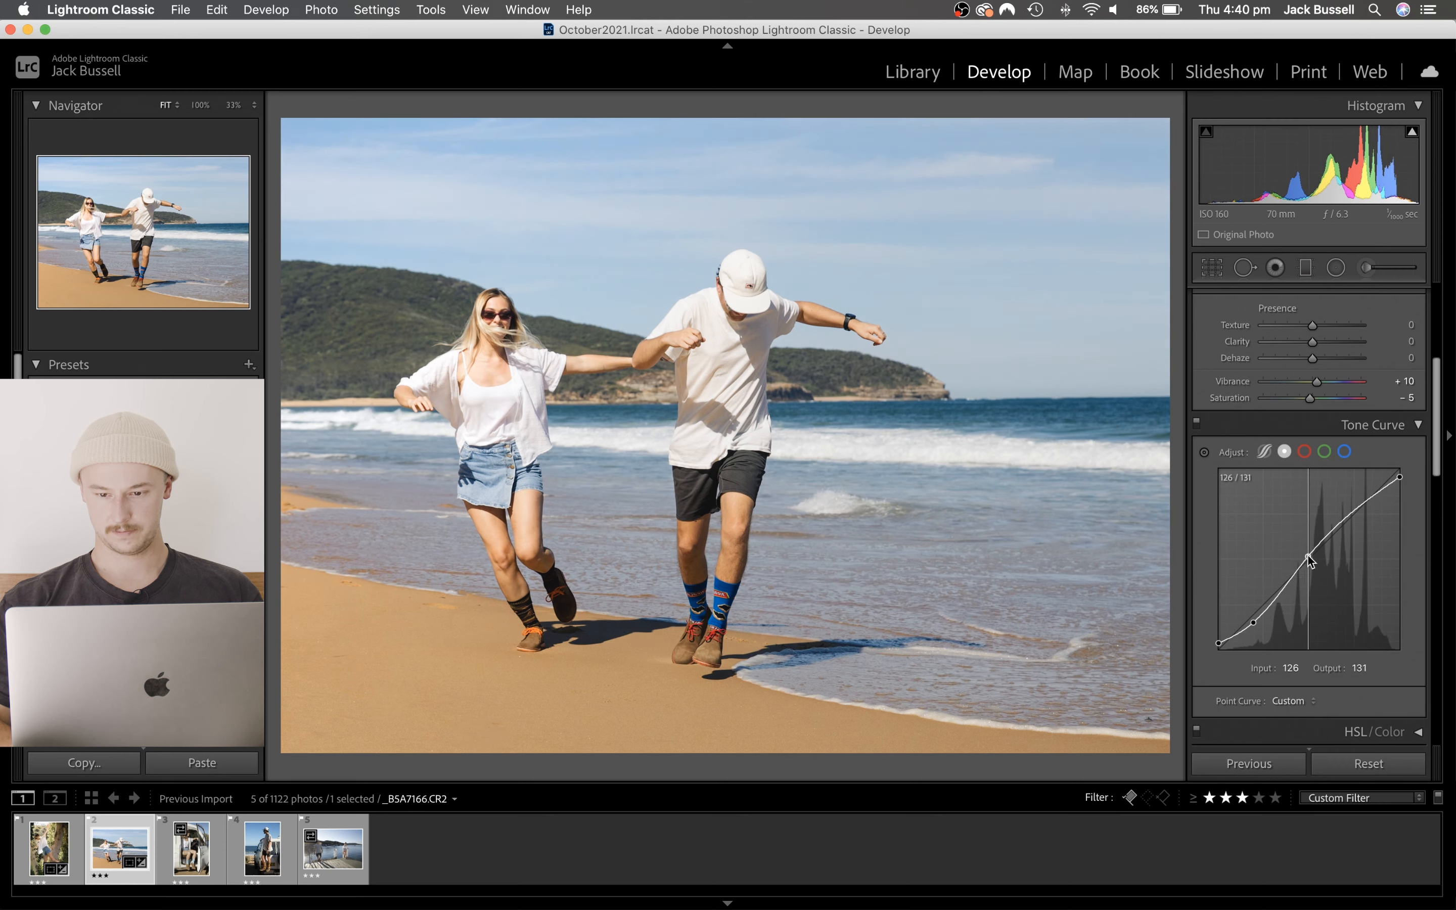
click(1196, 423)
click(1196, 423)
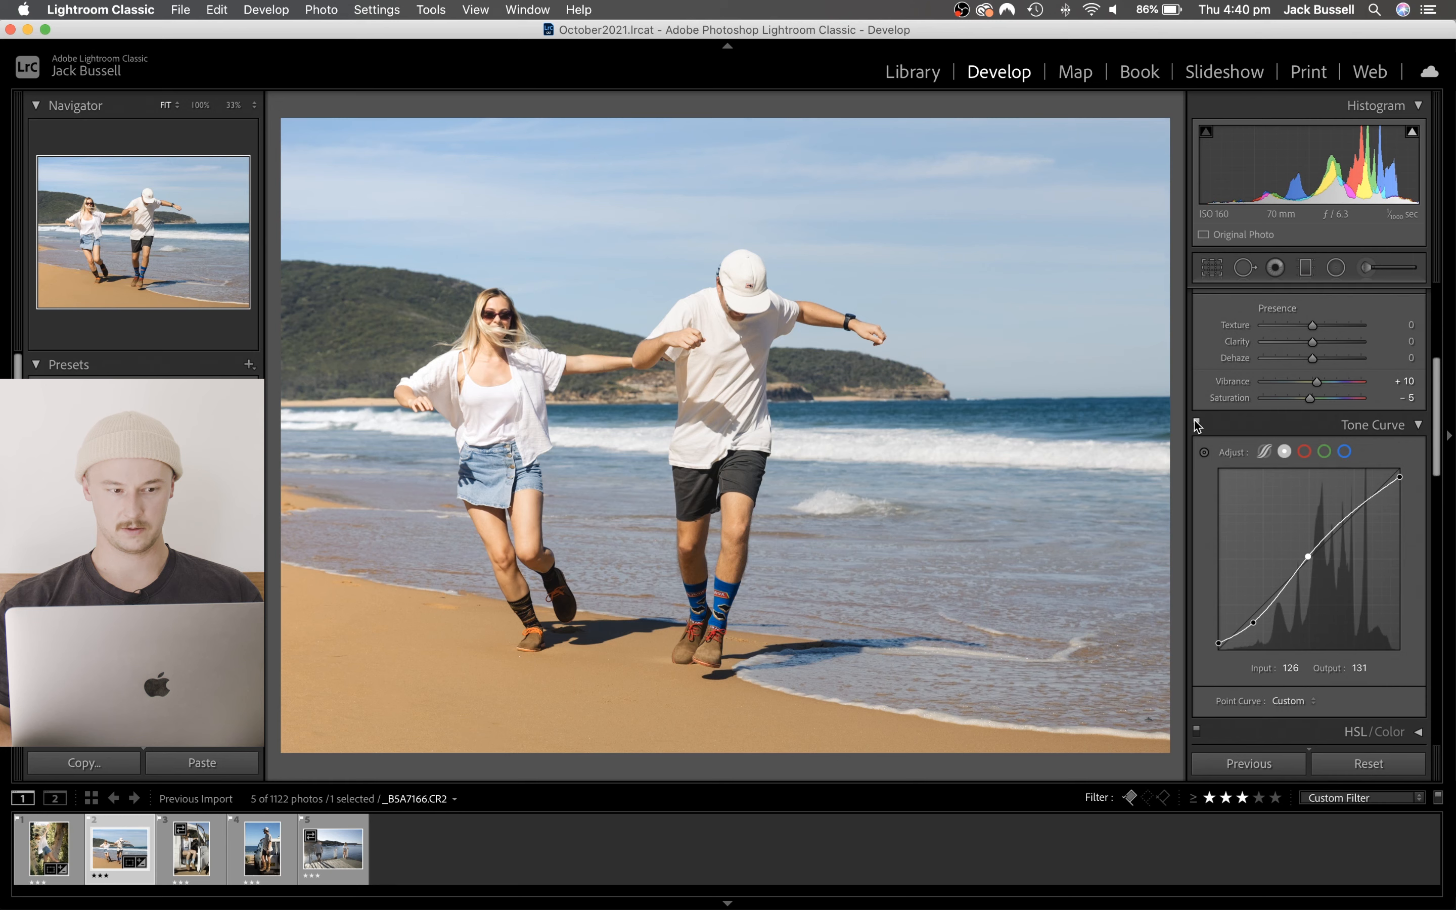
click(1197, 423)
click(1196, 423)
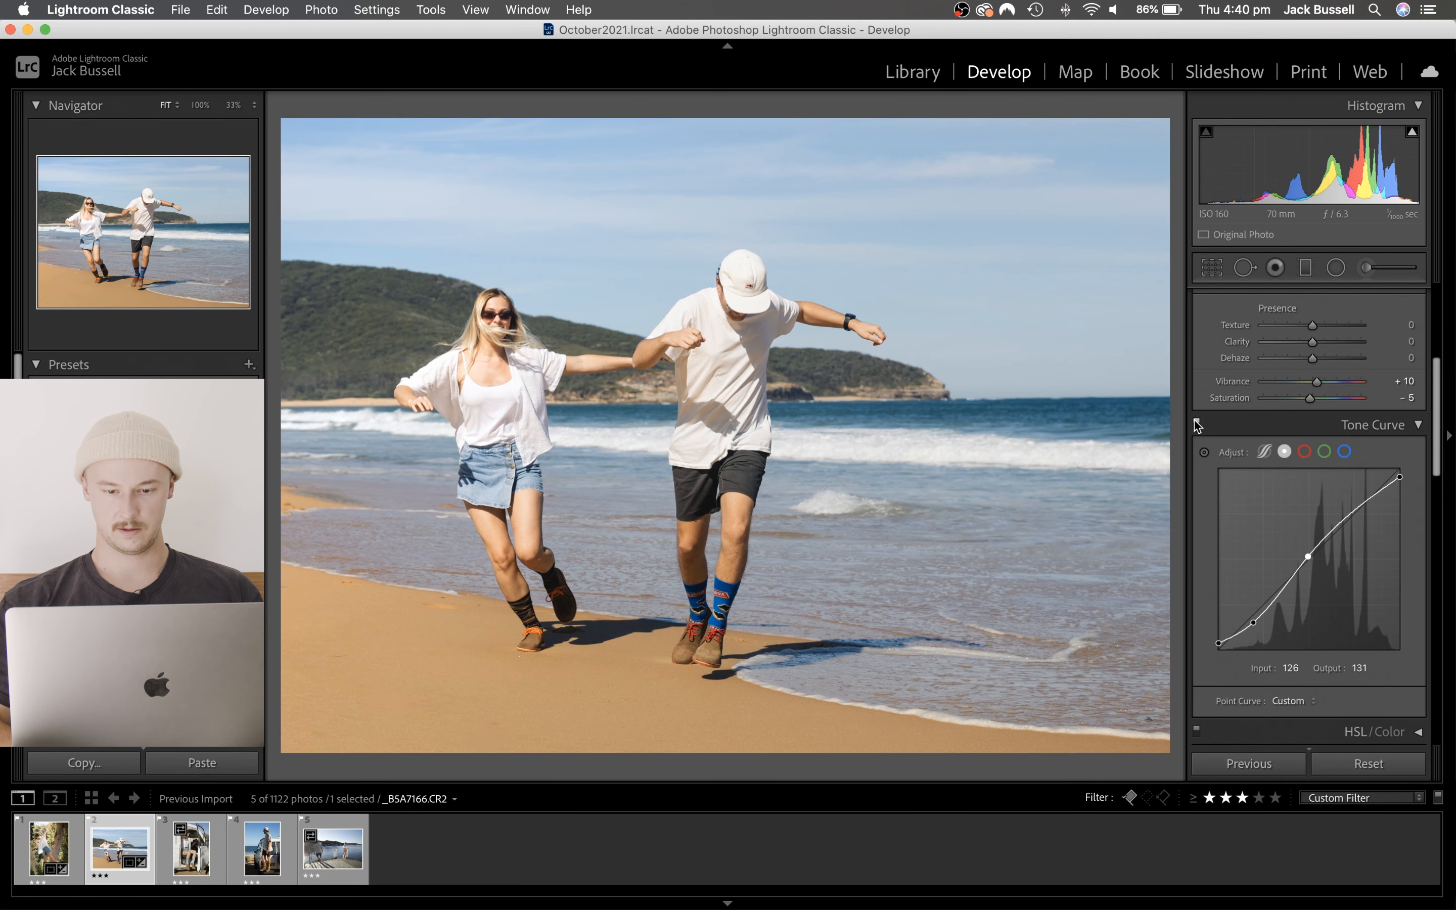
scroll(1294, 430, up, 5)
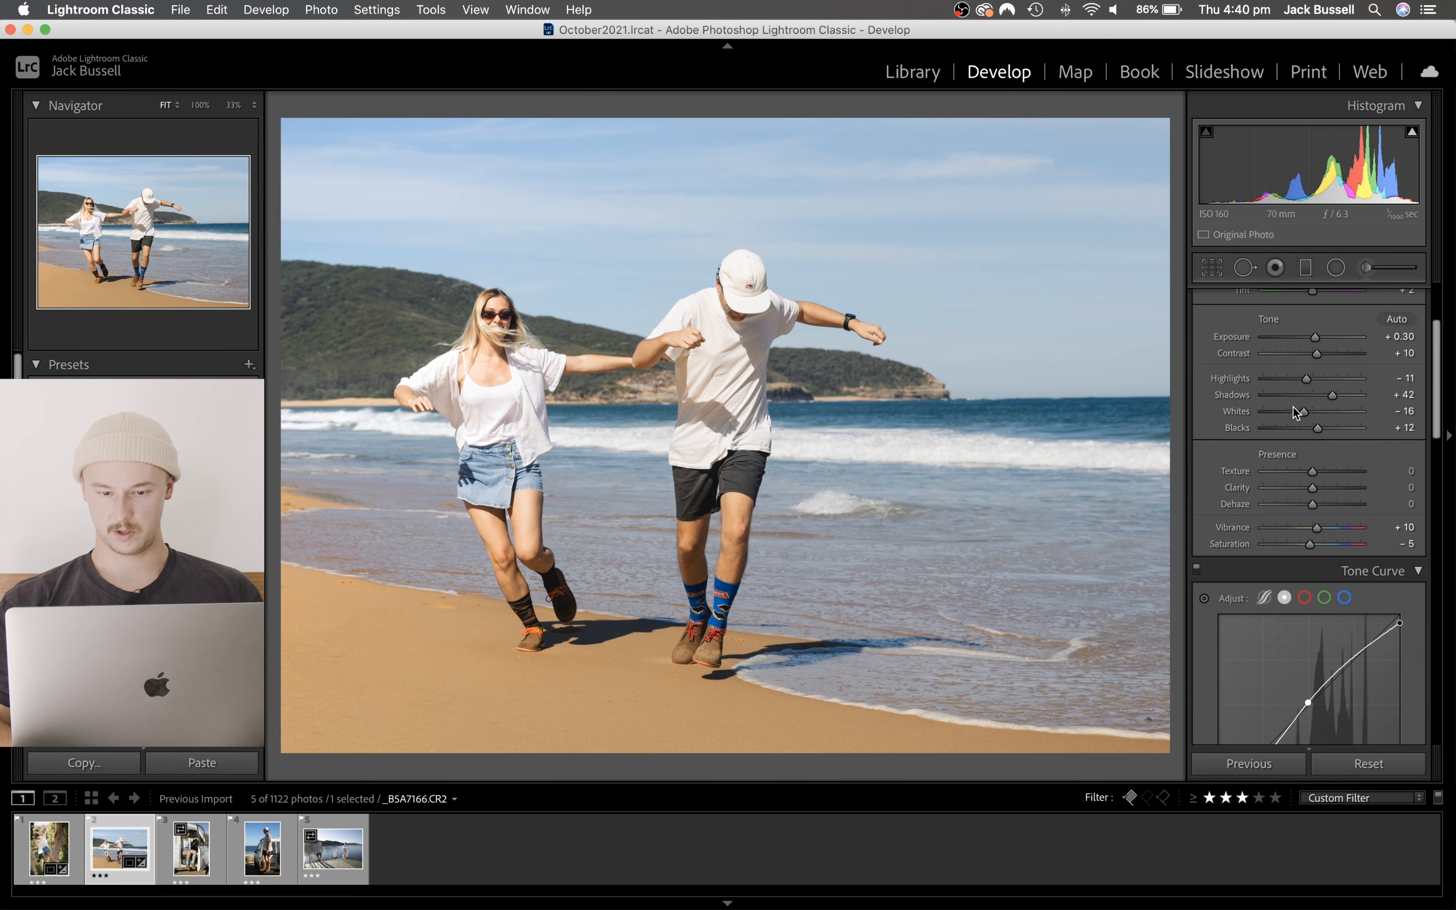
drag(1292, 407, 1294, 408)
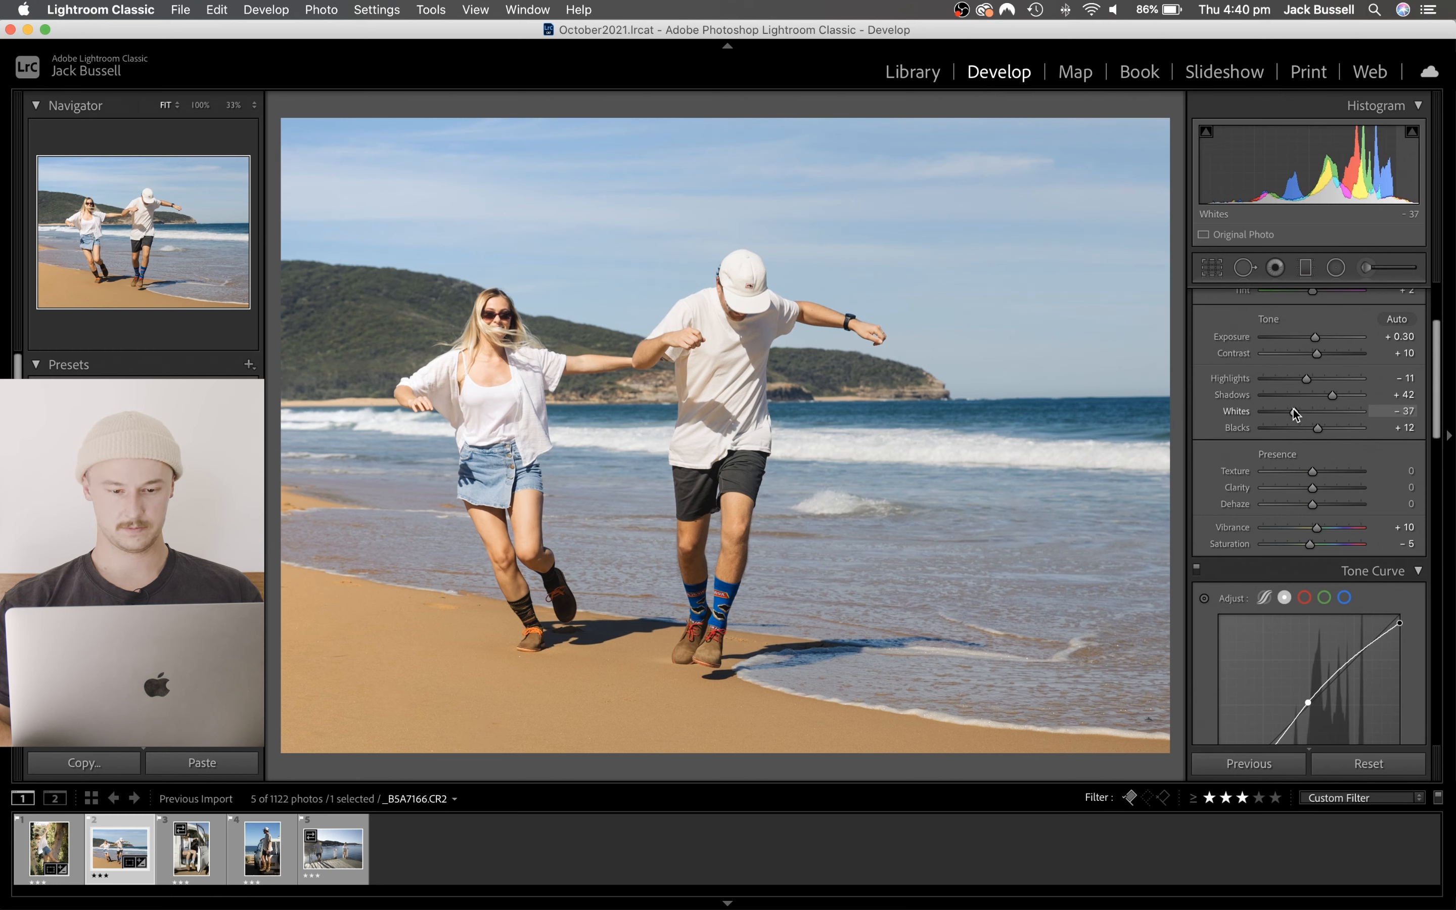
- Move the brightening graduated filter at the couple slightly right and down, so its pin sits near their joined arms
key(shift+m)
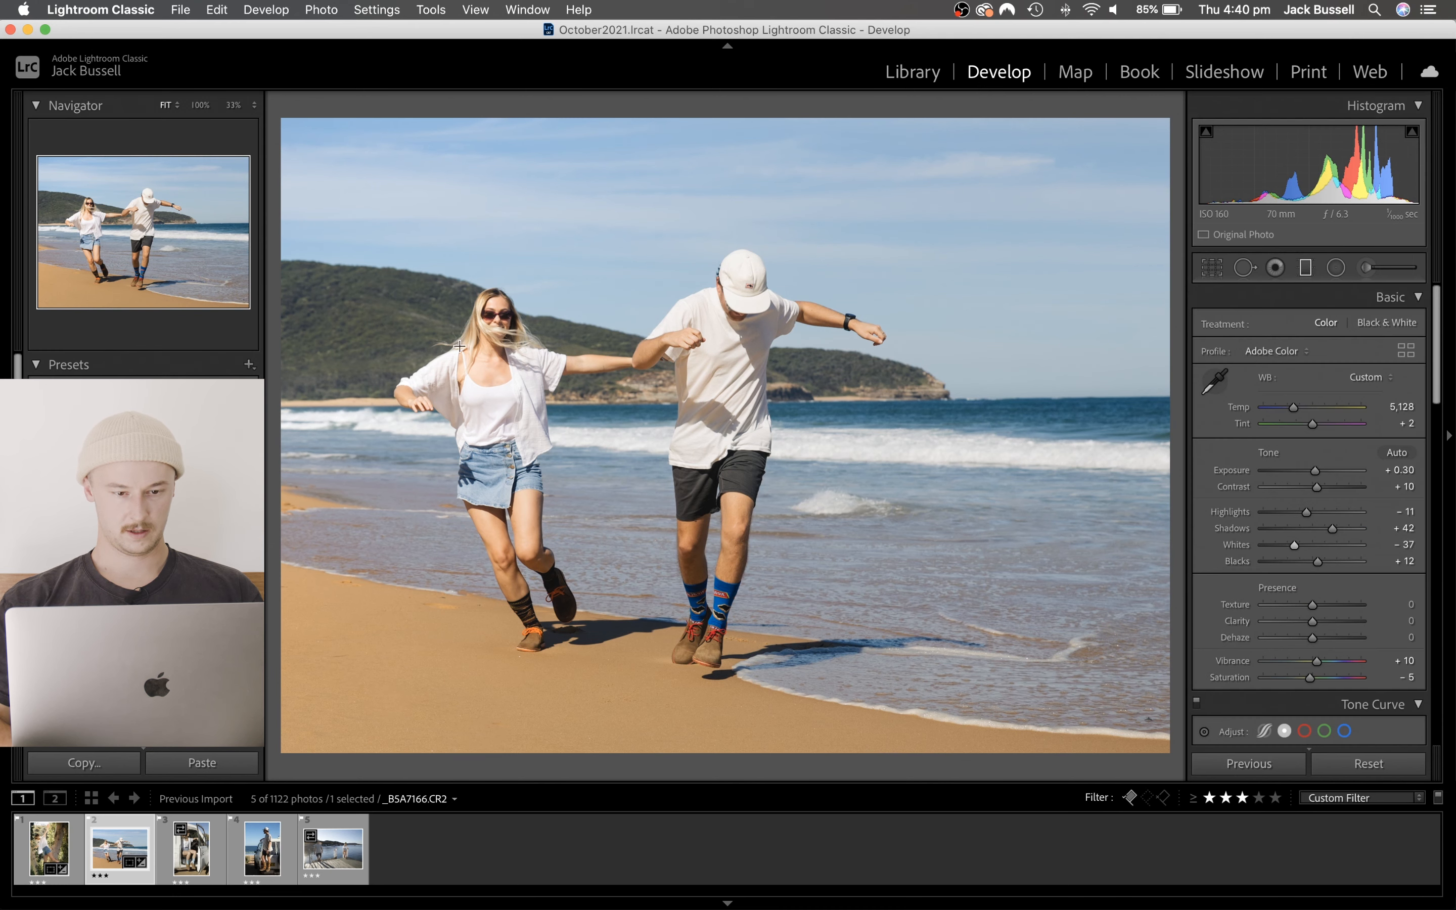
click(578, 333)
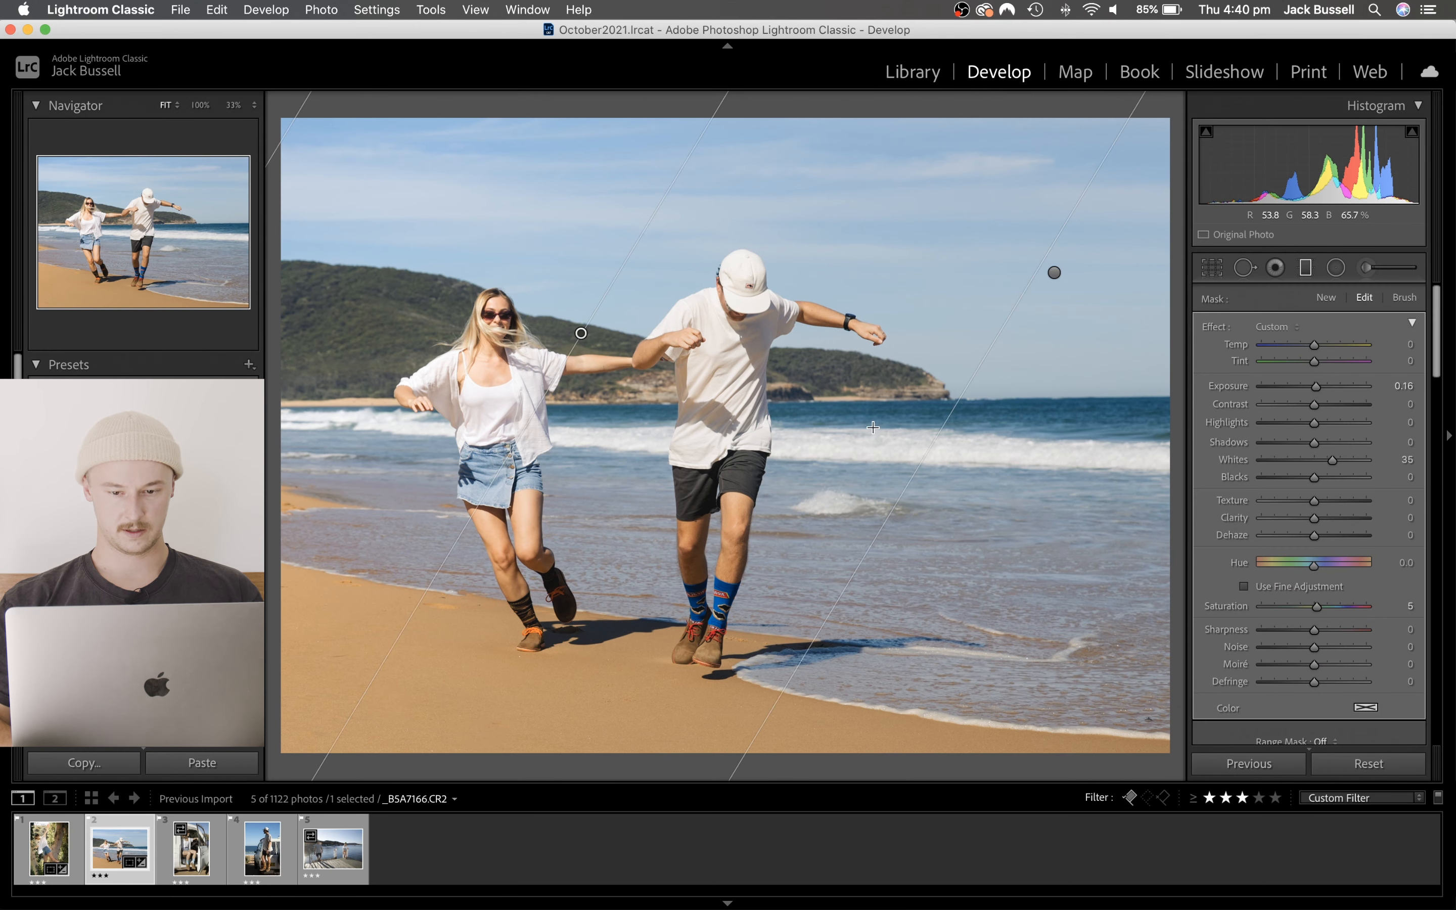
drag(1037, 479, 1076, 503)
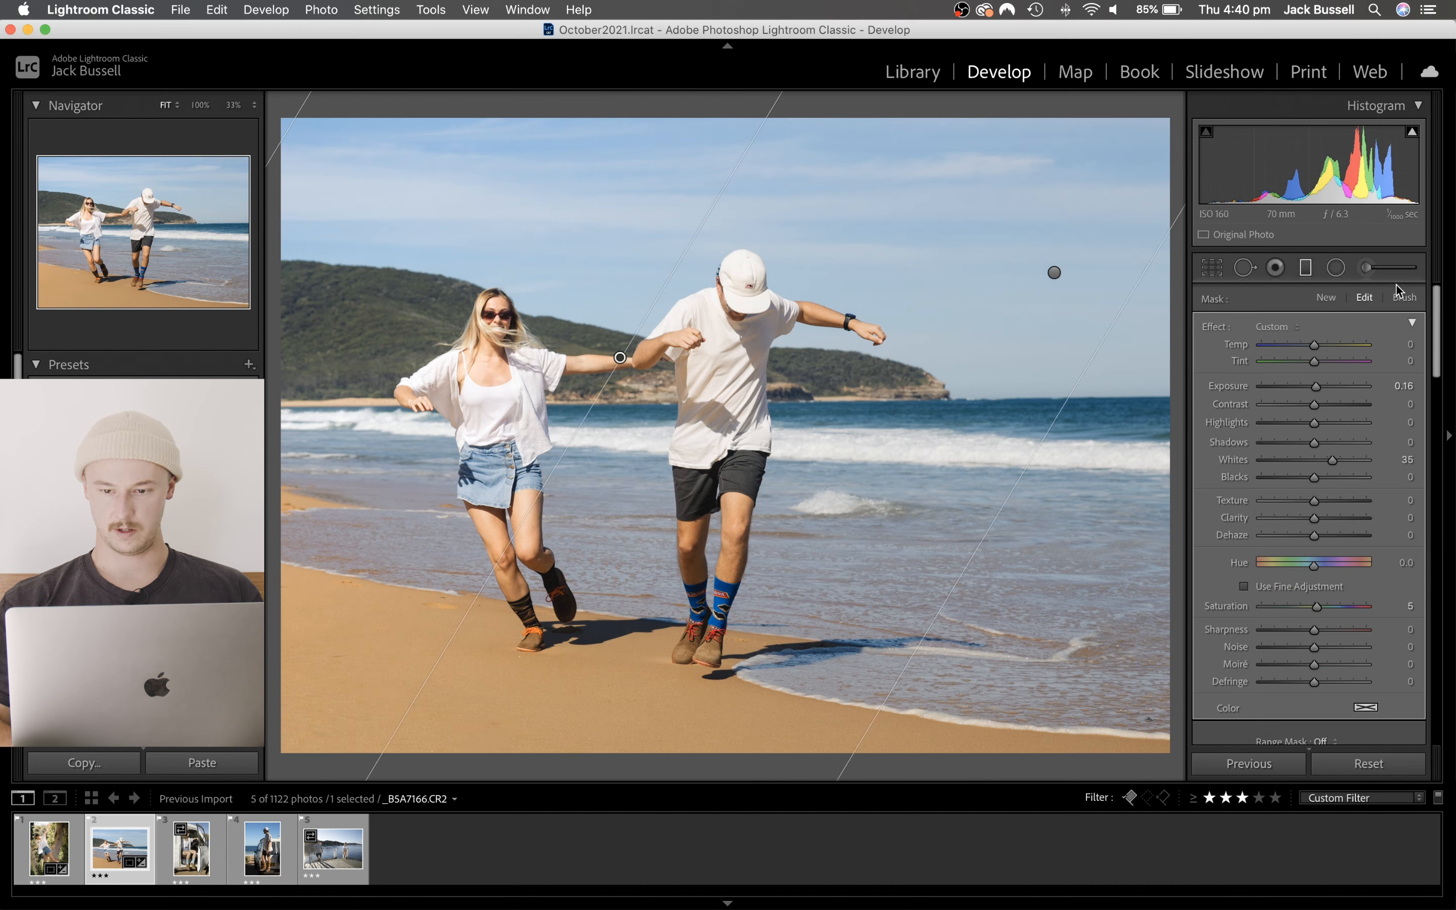
- Compare the beach photo with its graduated filters switched off and on, leave them enabled, and close the filter tool
scroll(1232, 481, down, 4)
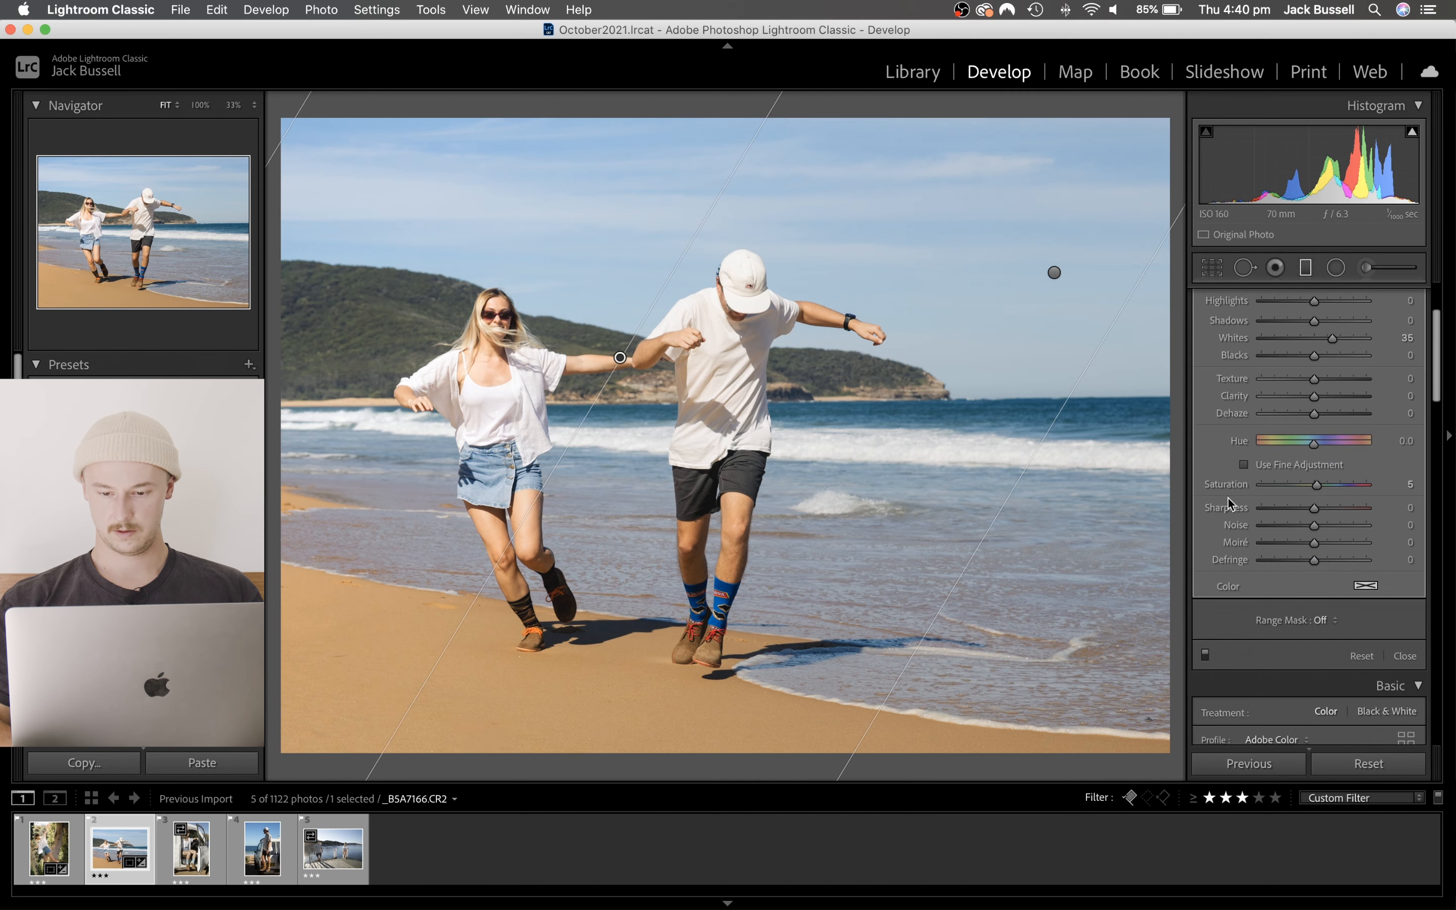
click(1205, 657)
click(1204, 657)
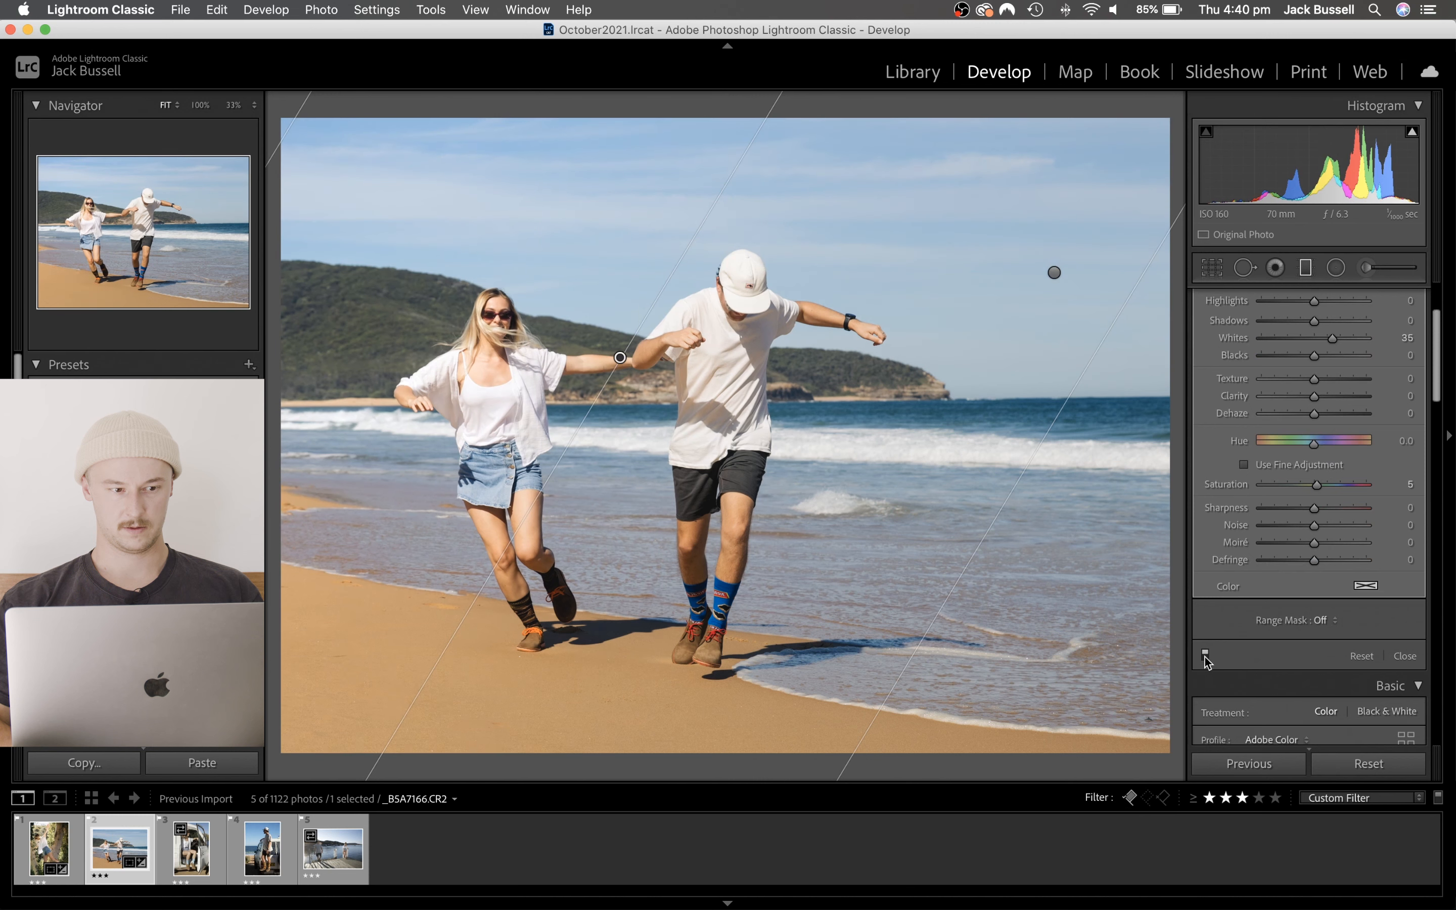
click(1205, 657)
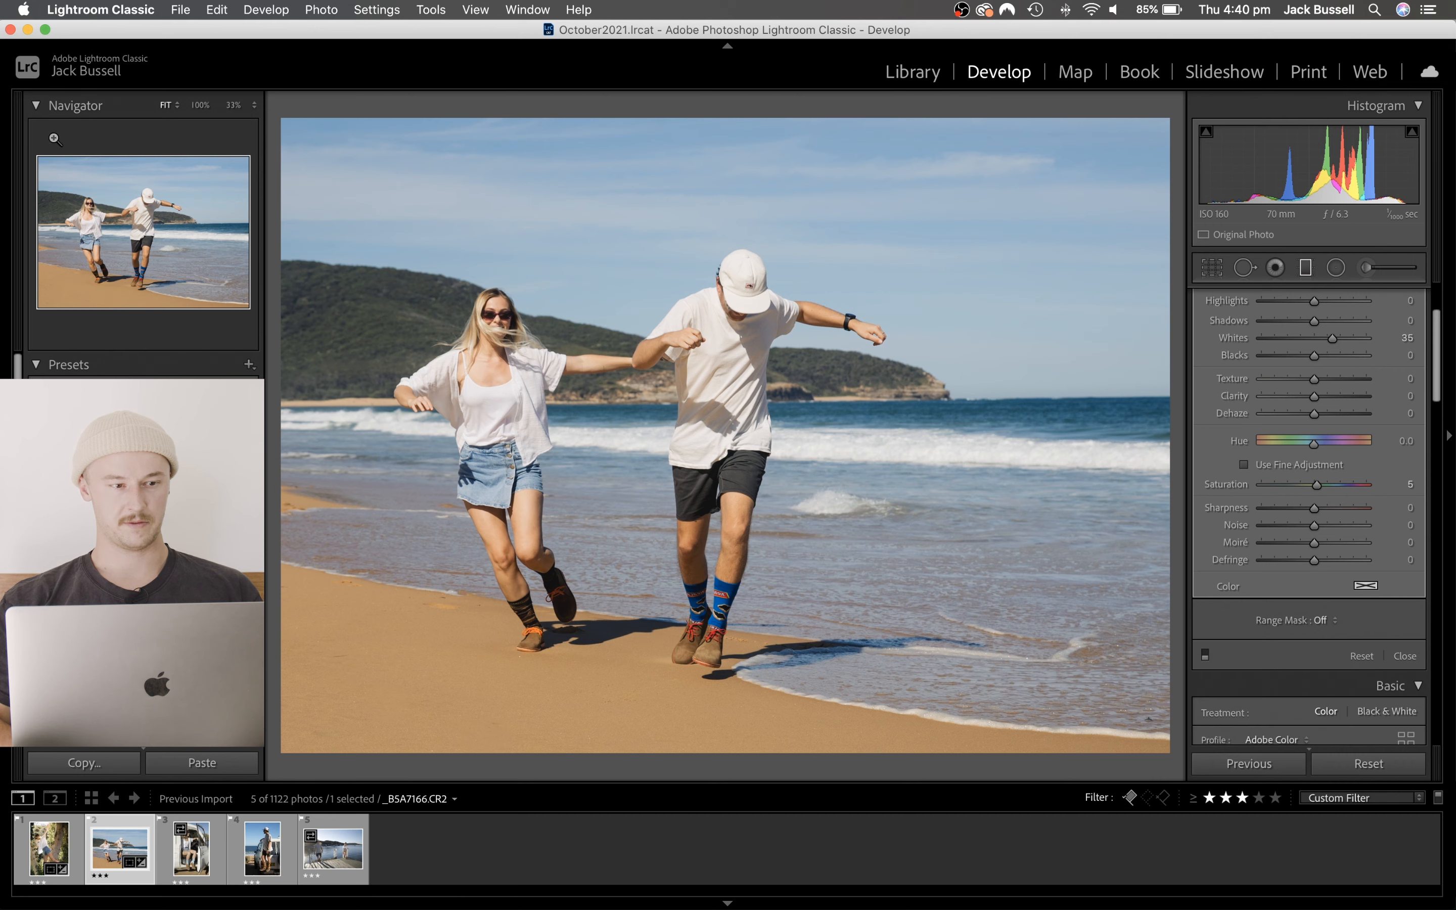
click(1205, 656)
click(1206, 659)
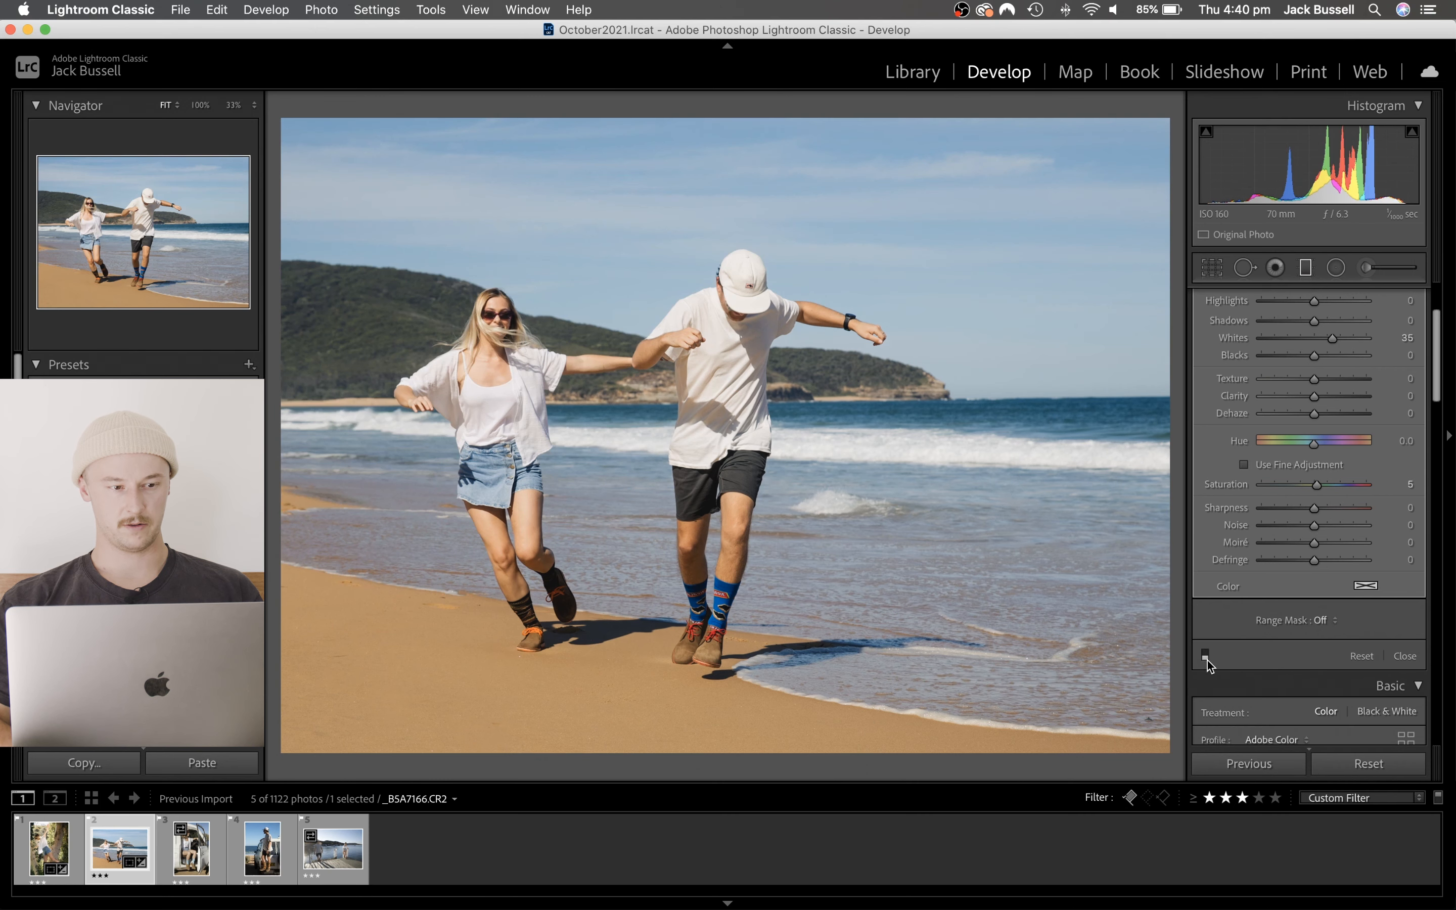
click(1206, 659)
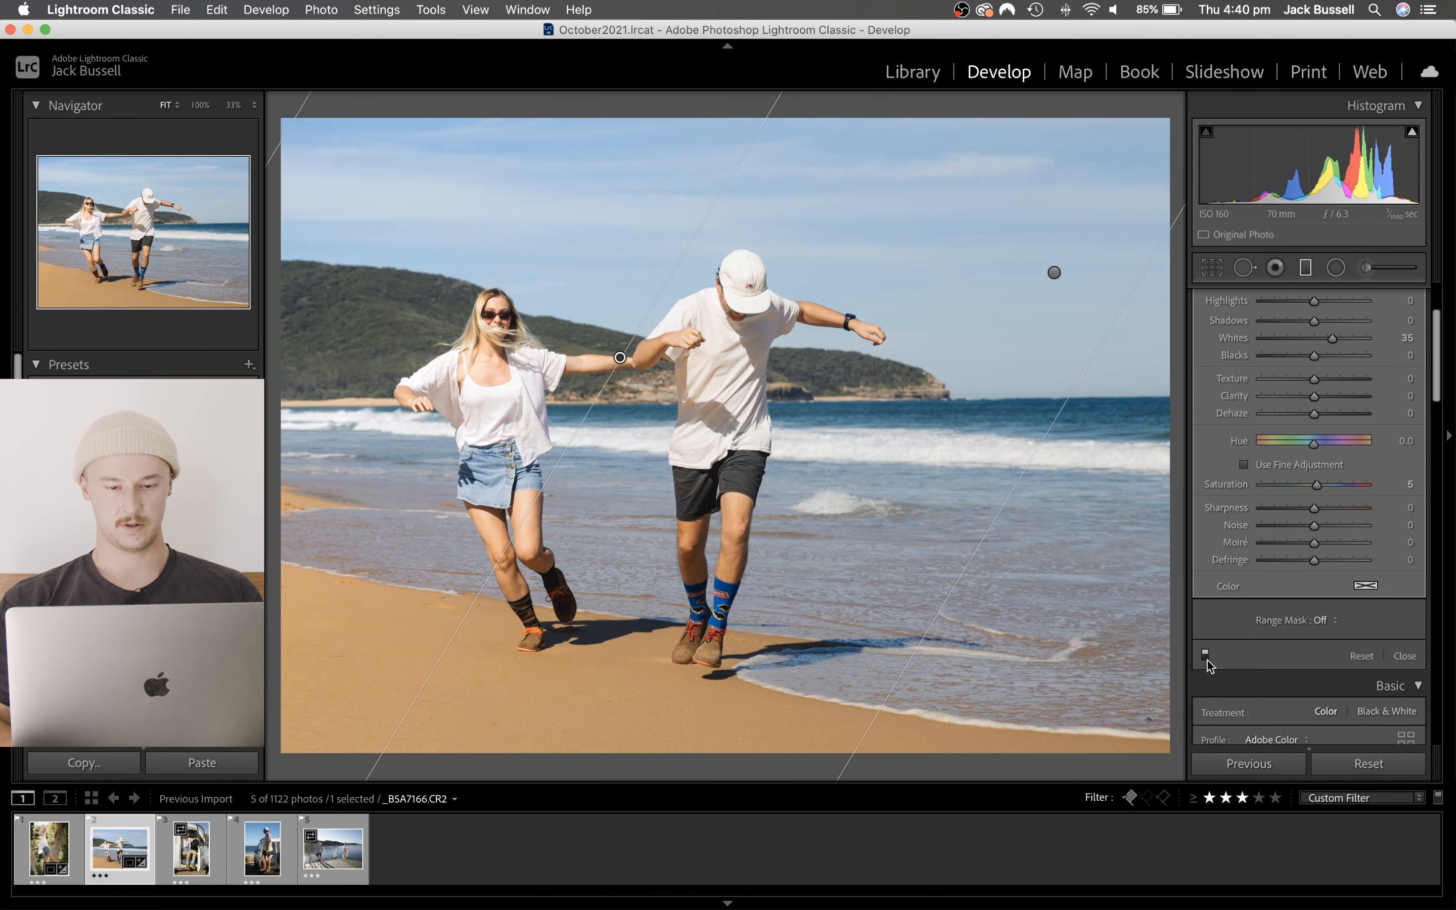
click(1207, 659)
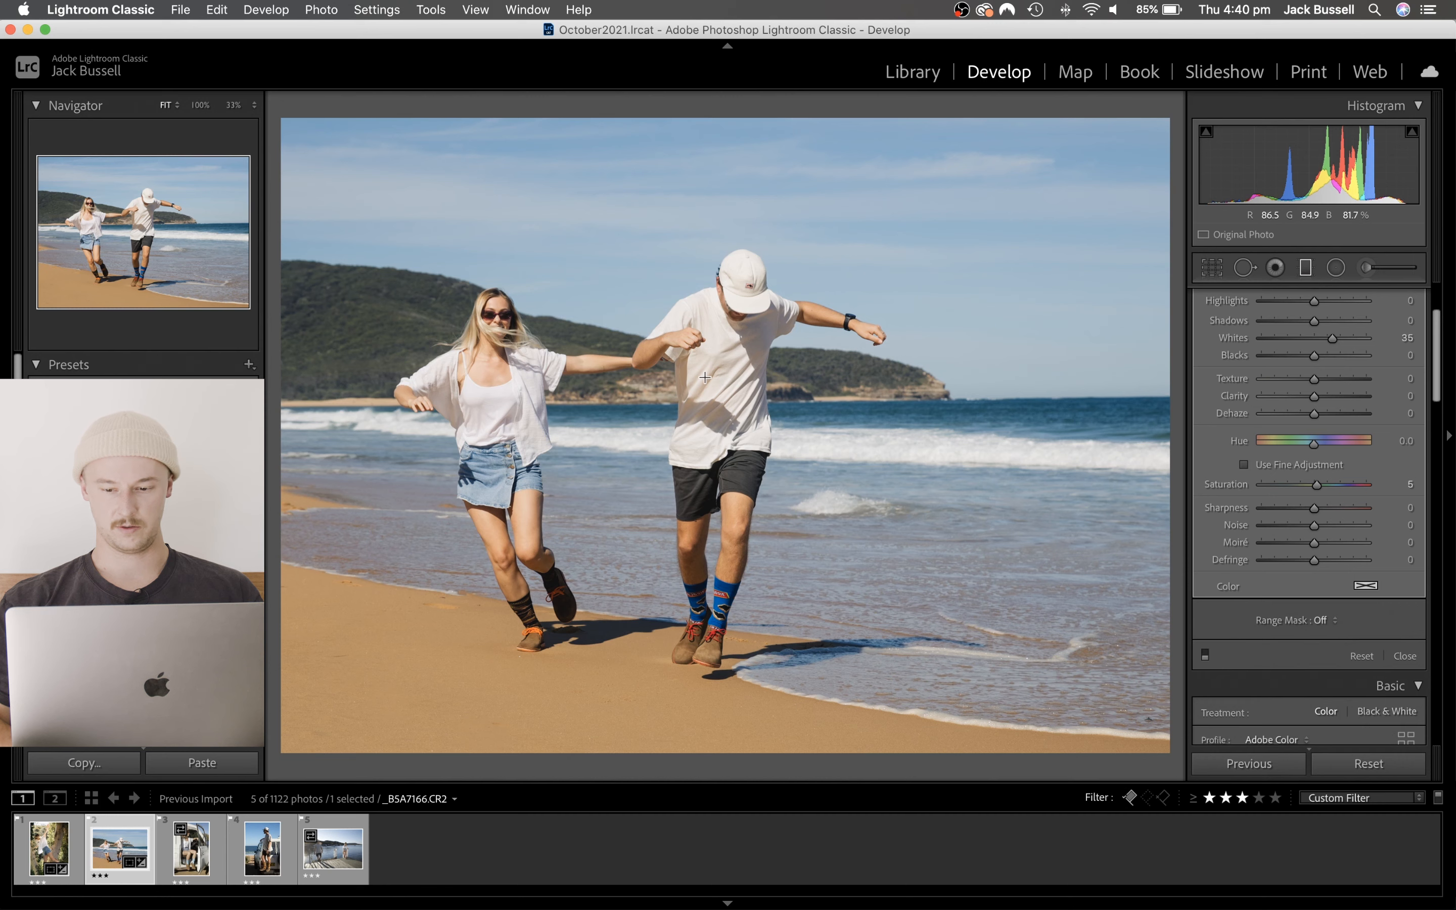
click(1205, 656)
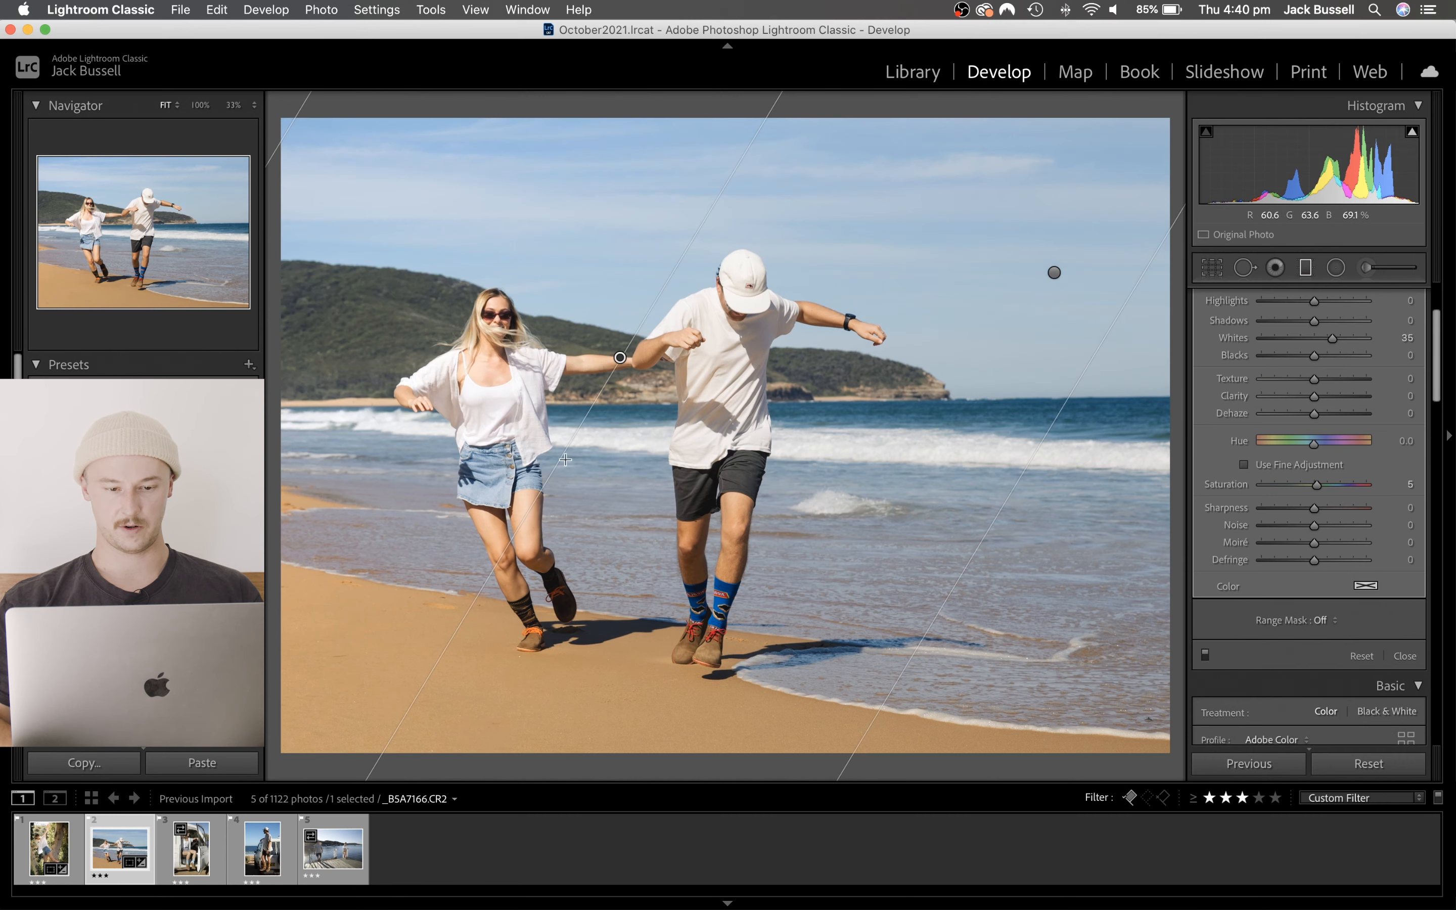
click(1205, 656)
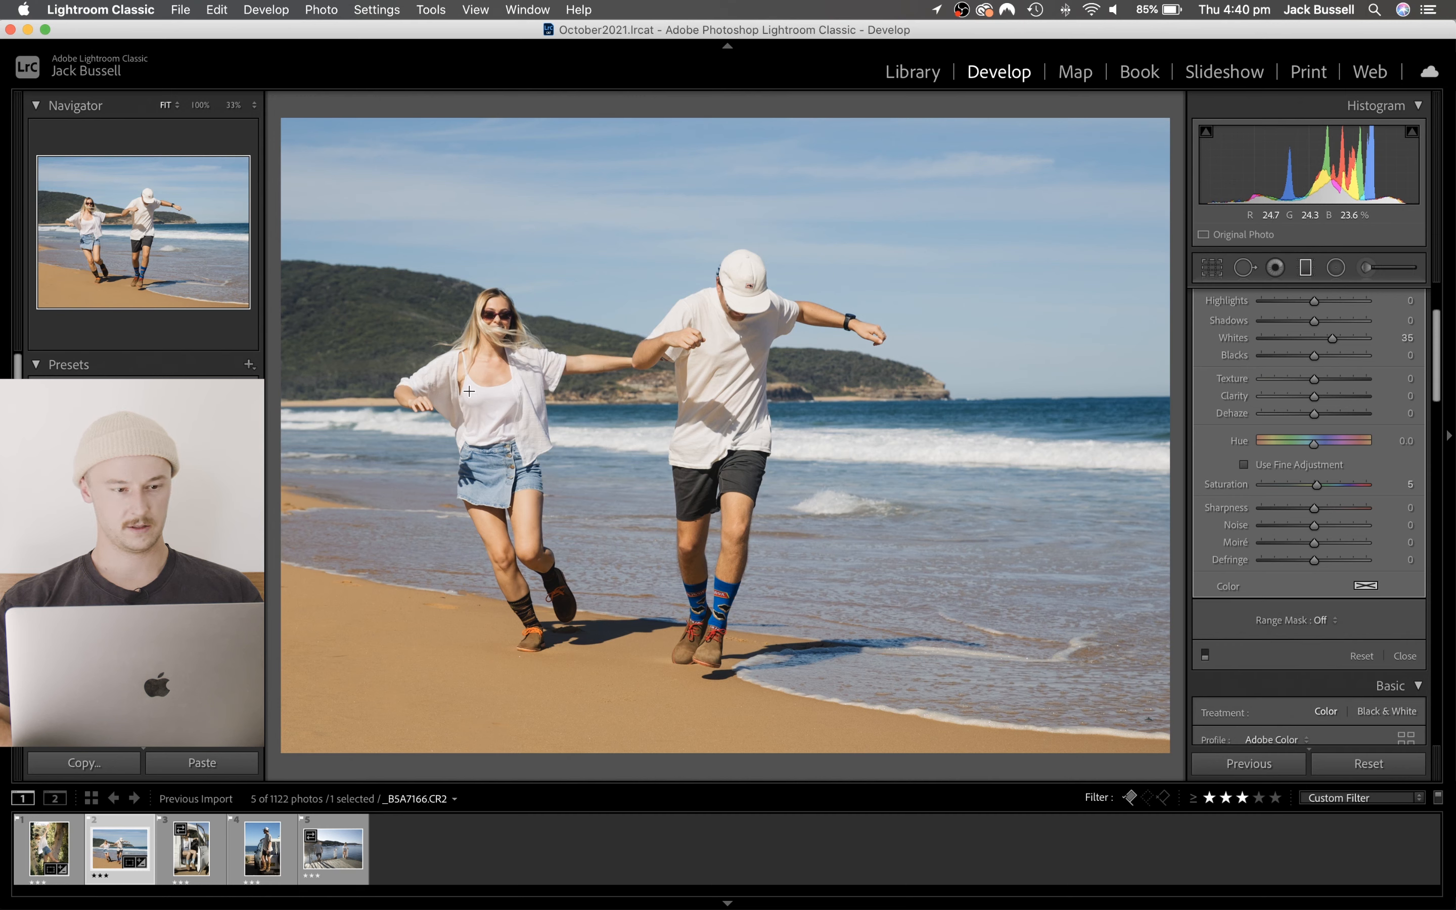
click(1204, 656)
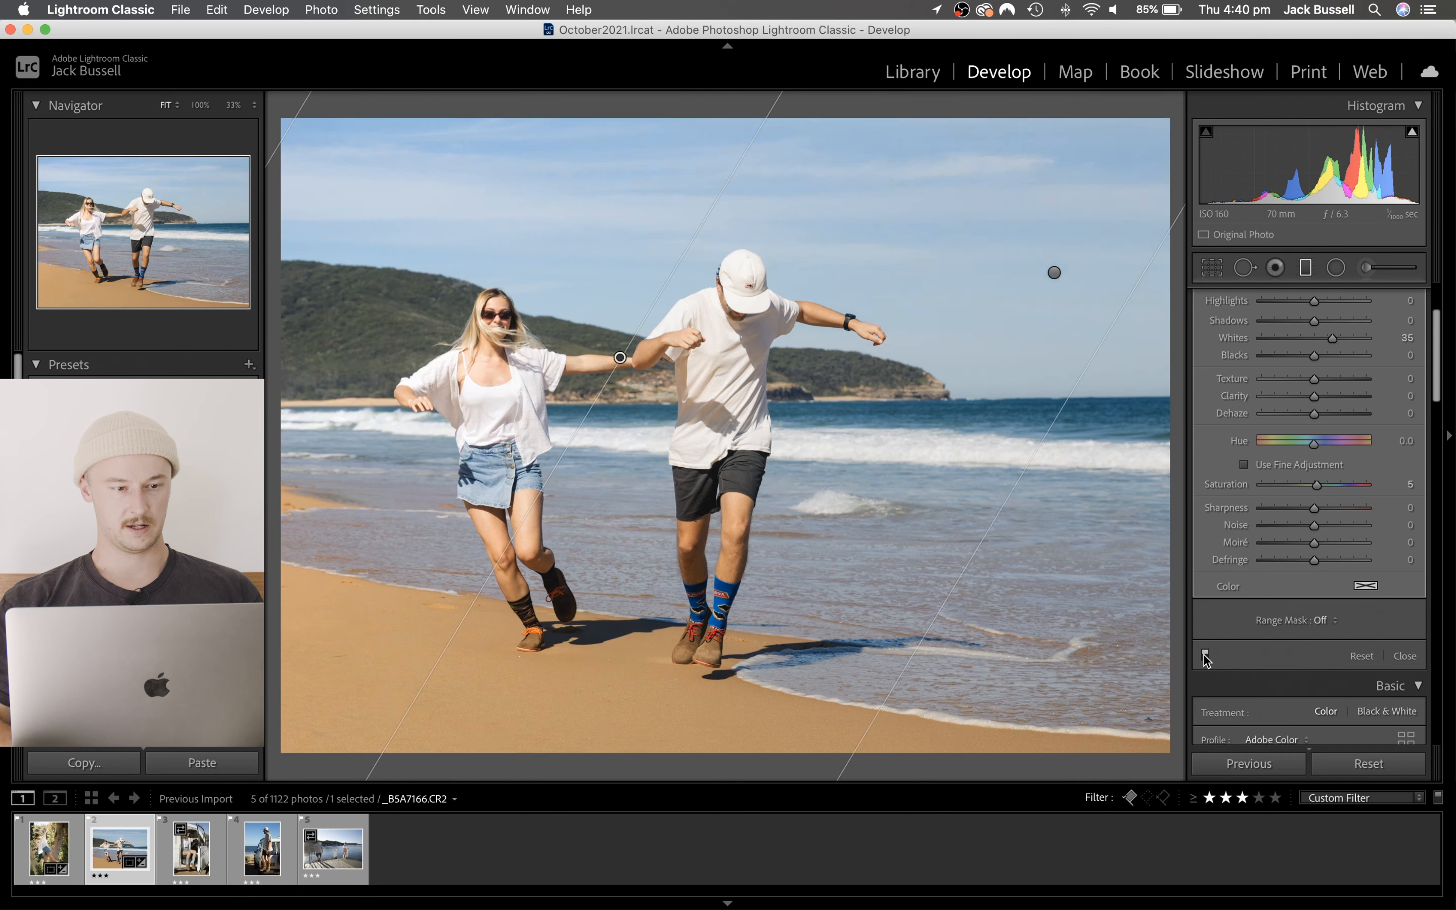
click(1309, 271)
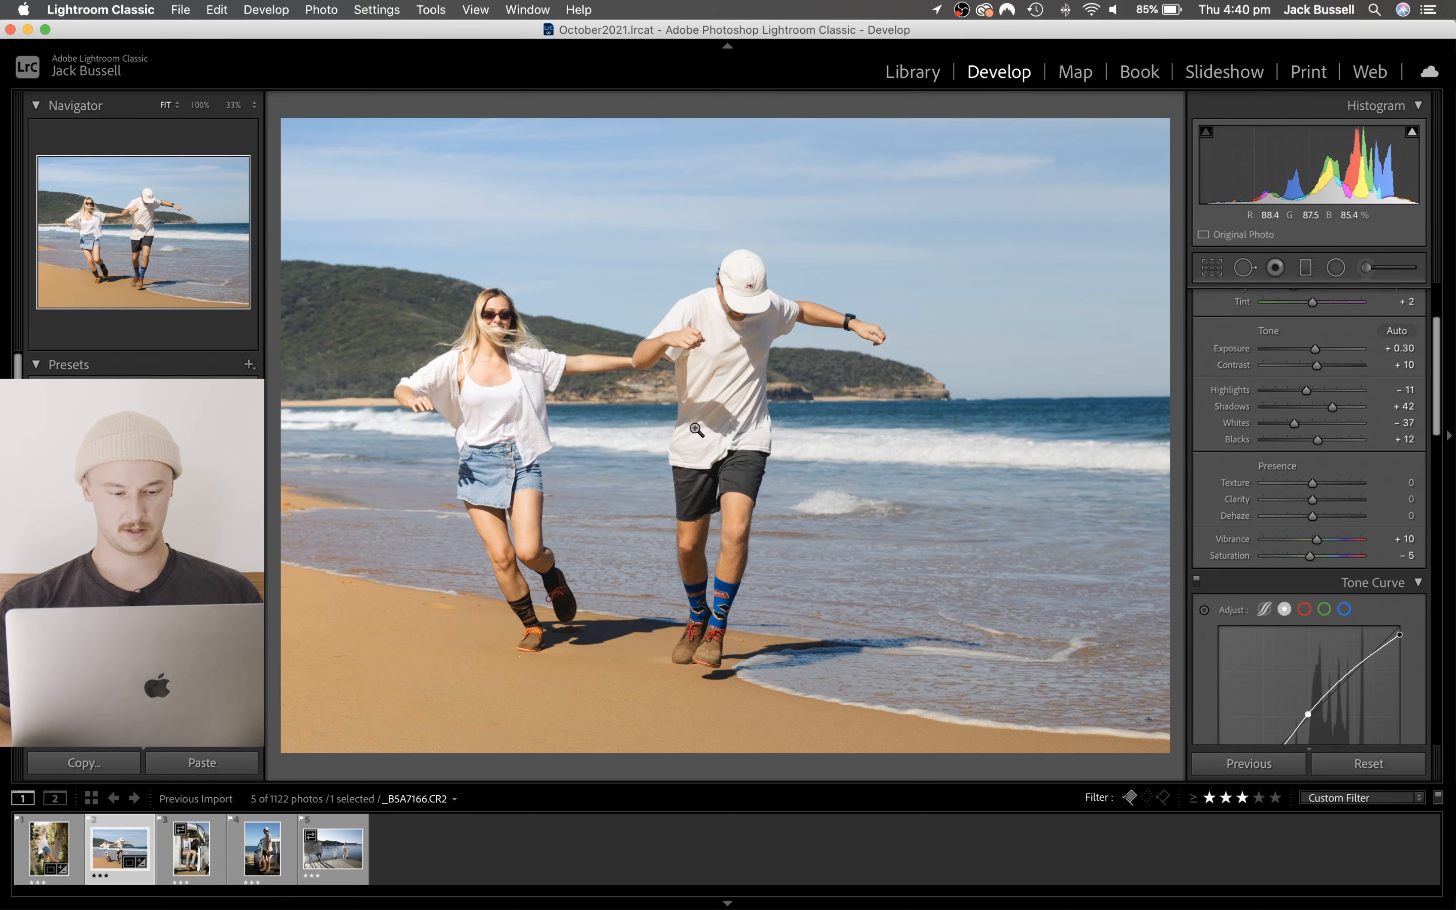
- Copy the beach photo's develop settings without local adjustments, transform, spot removal and crop, and paste them onto the photo of the woman in the car
key(Right)
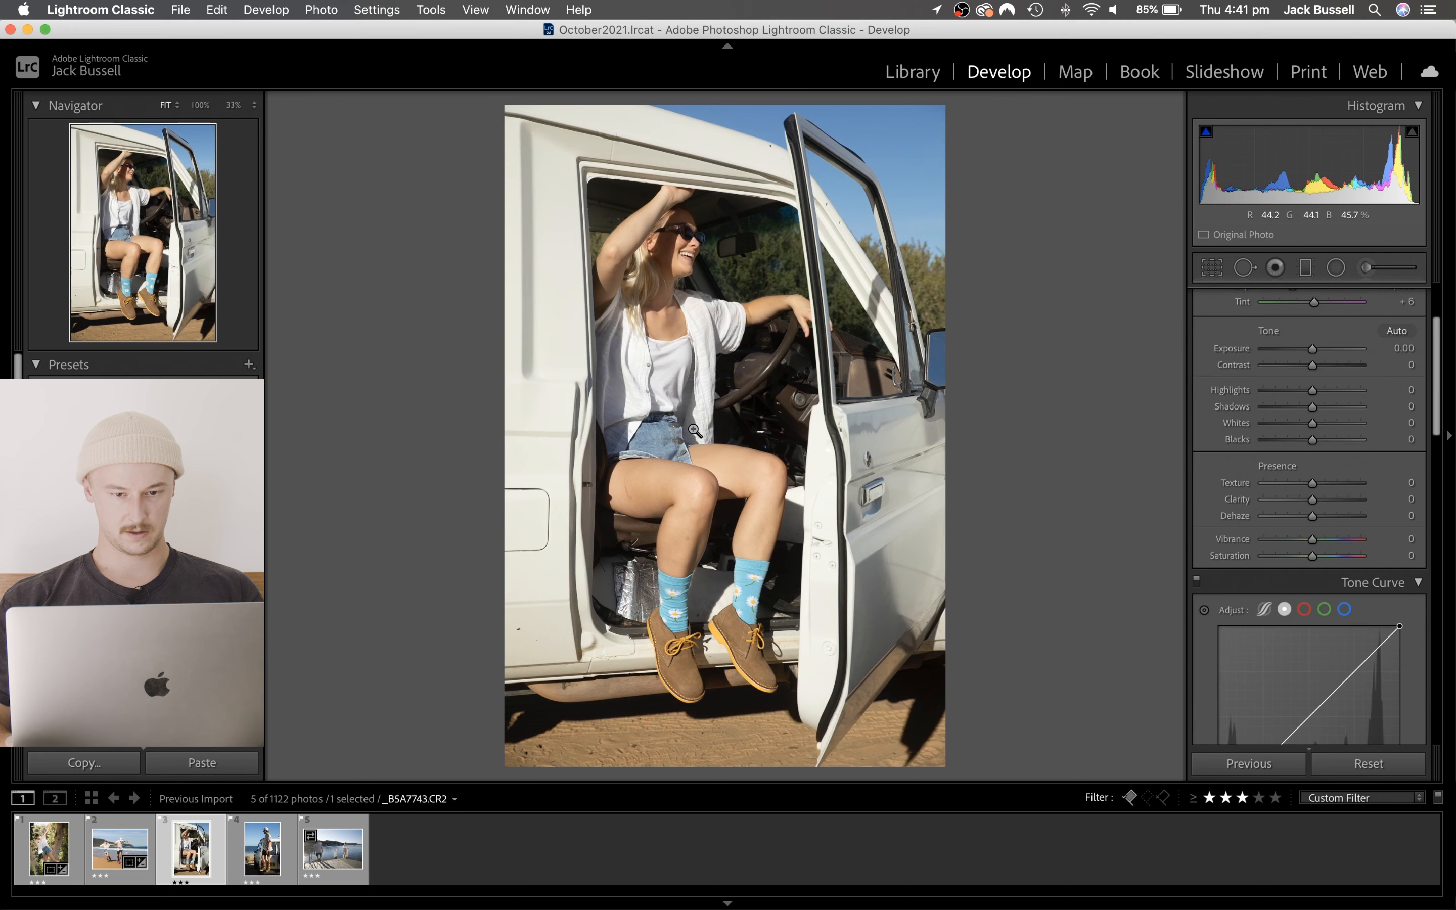
key(Left)
key(super+shift+c)
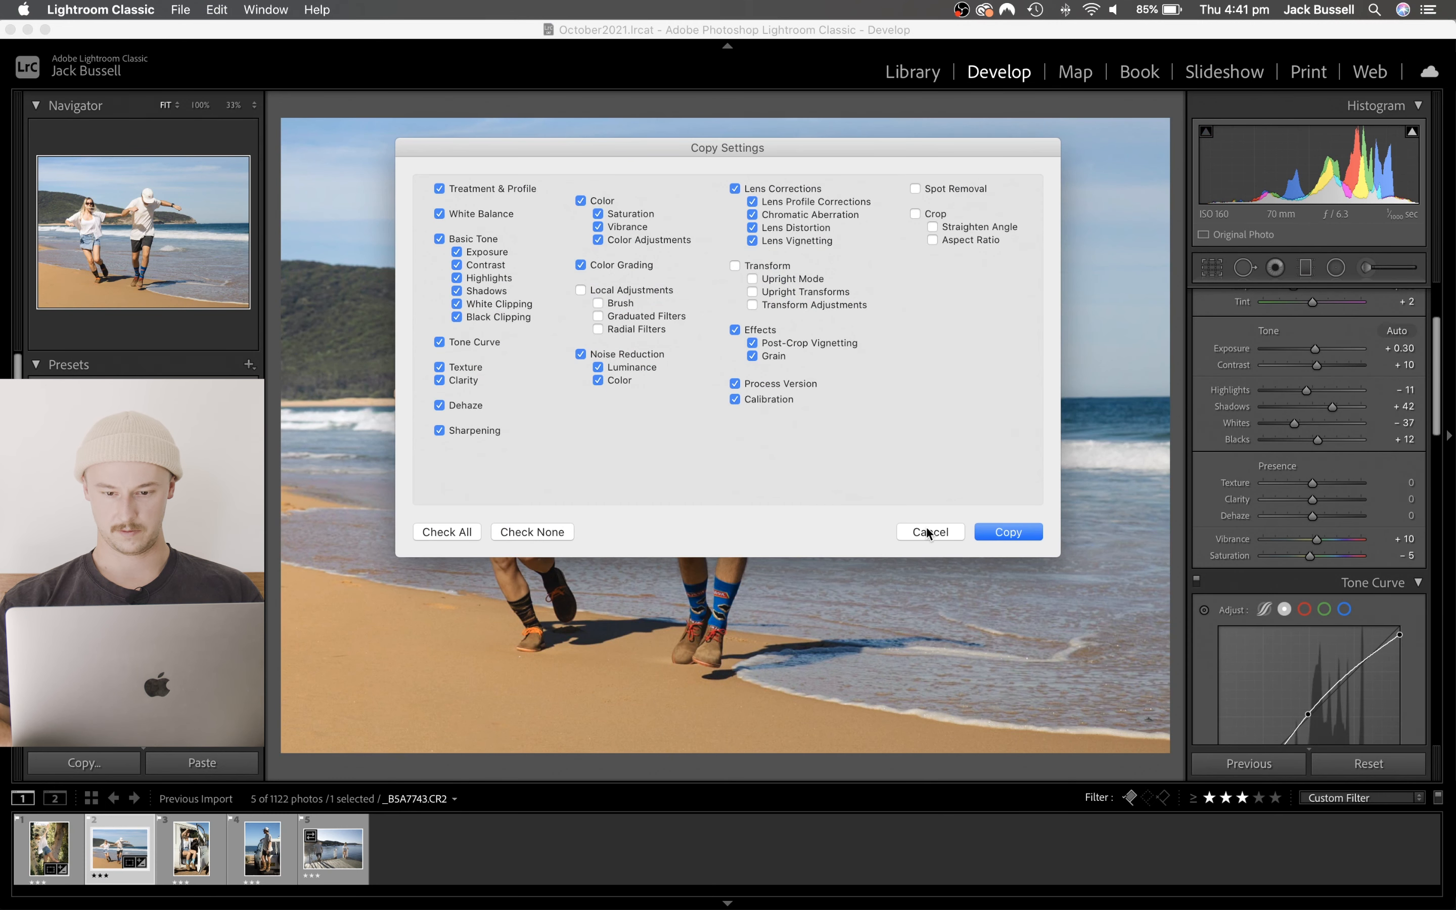
click(928, 532)
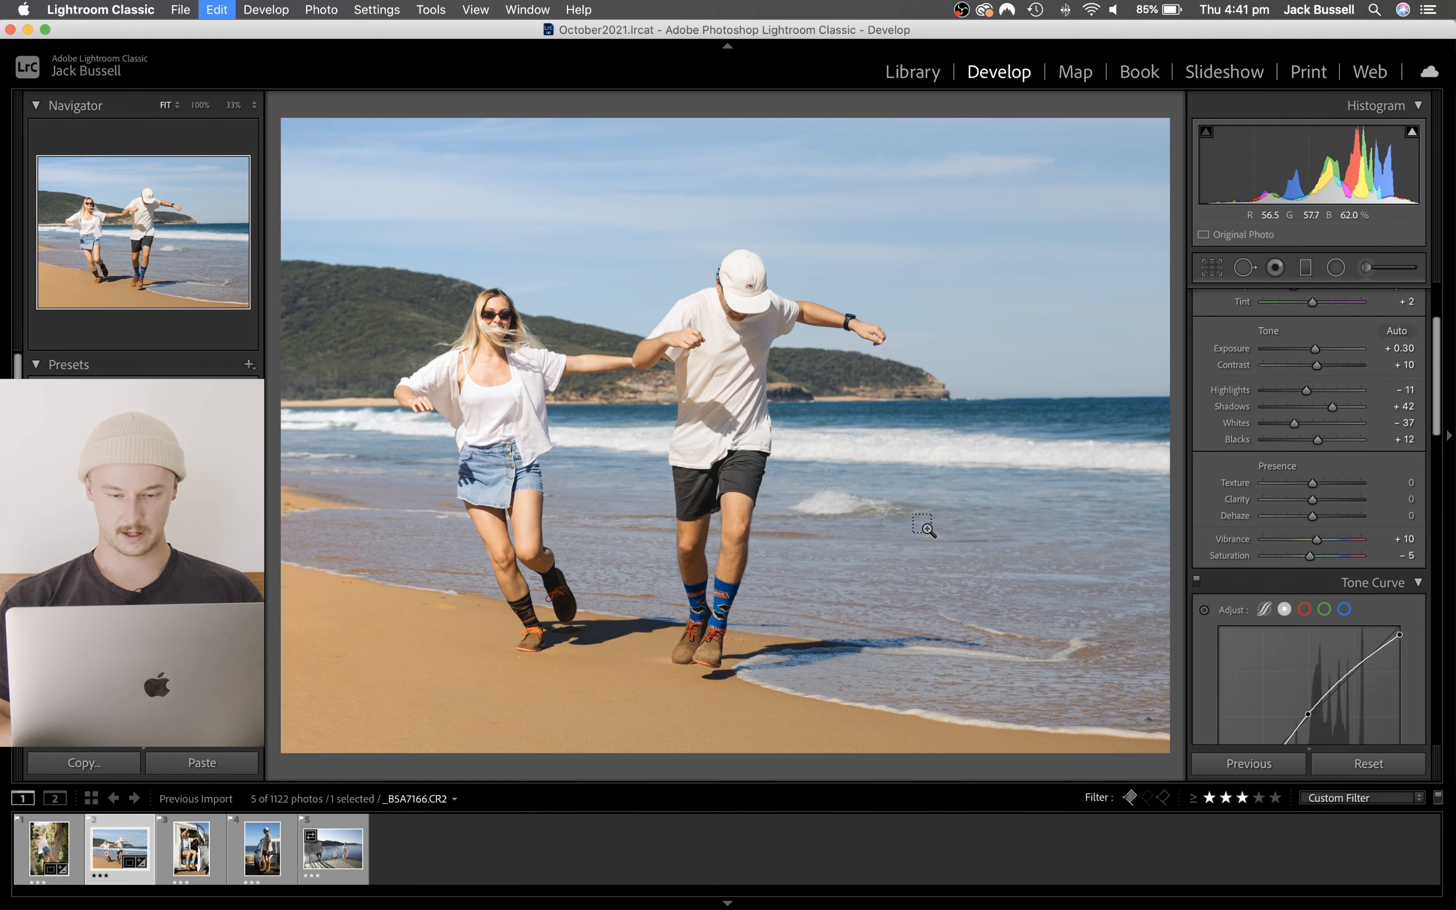
key(super+shift+c)
click(928, 530)
key(Right)
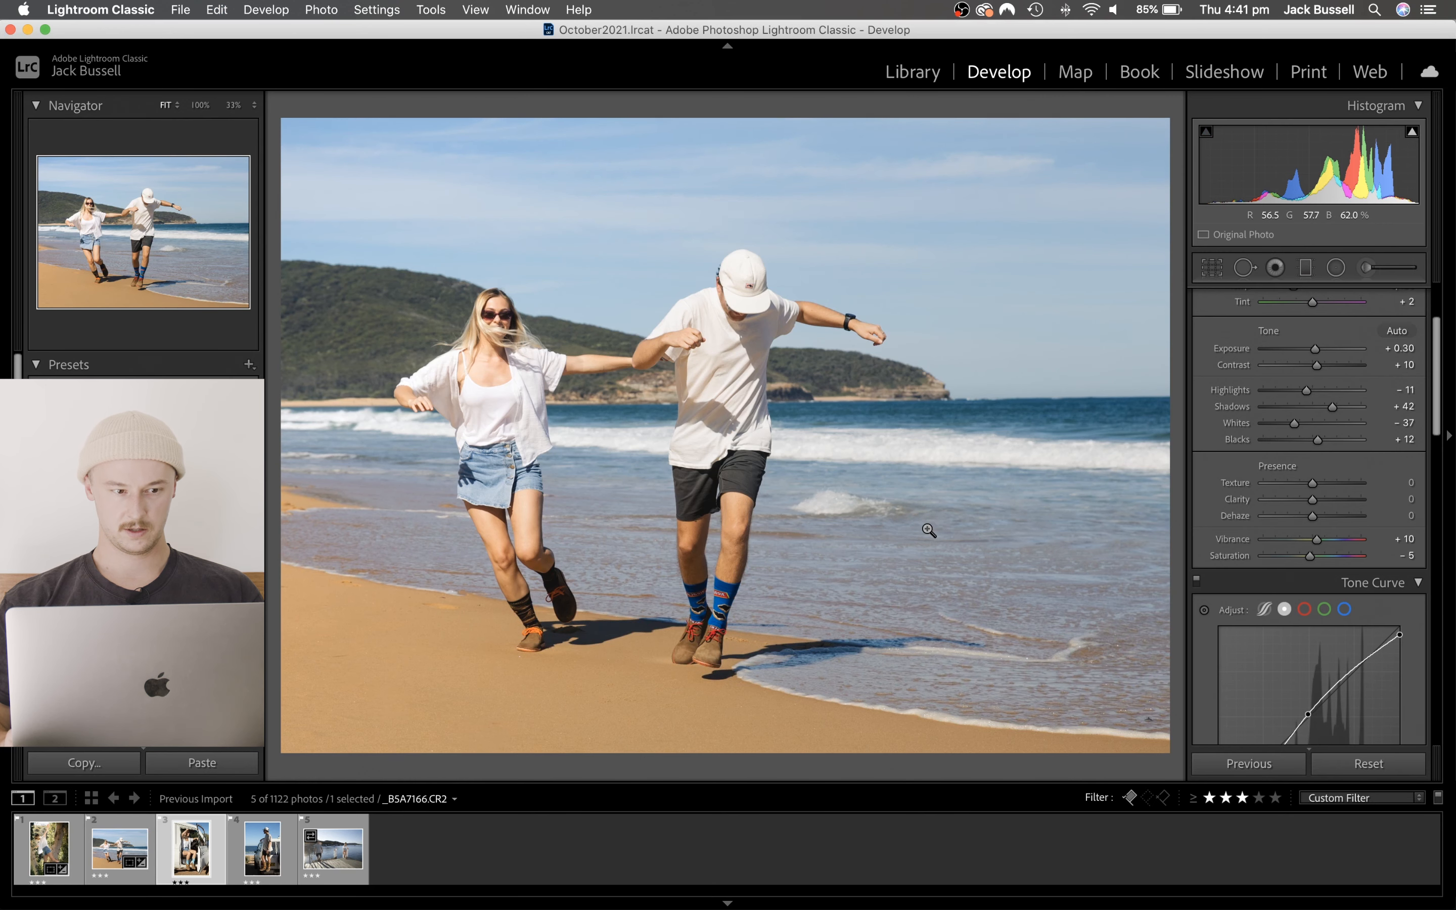
key(super+shift+v)
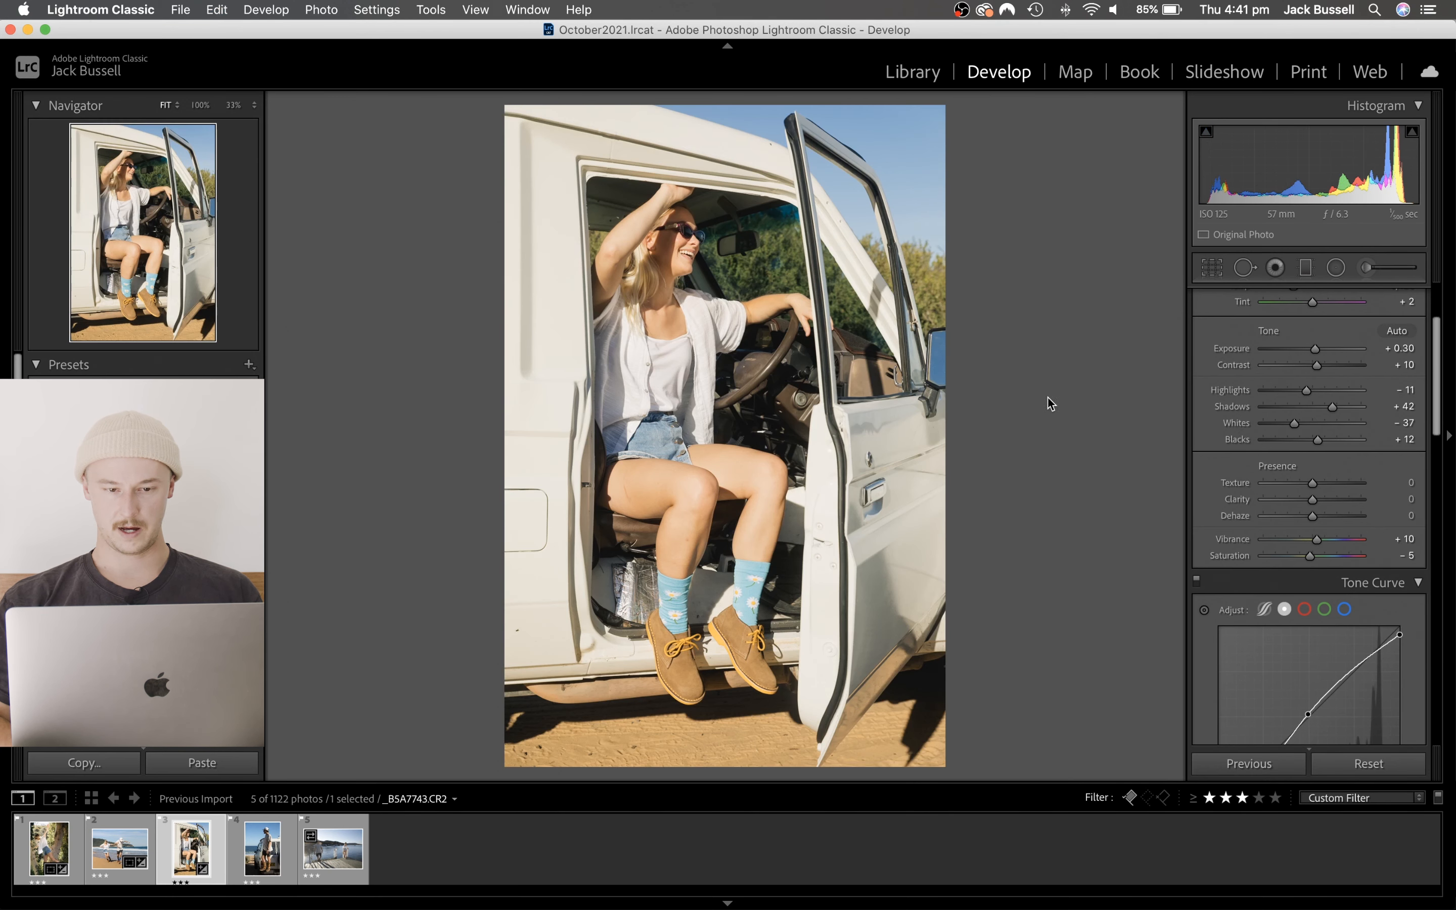
- Reset the car photo's Tint to +6 and compare the image with lens Profile Corrections off and on, leaving them enabled
scroll(1338, 418, up, 2)
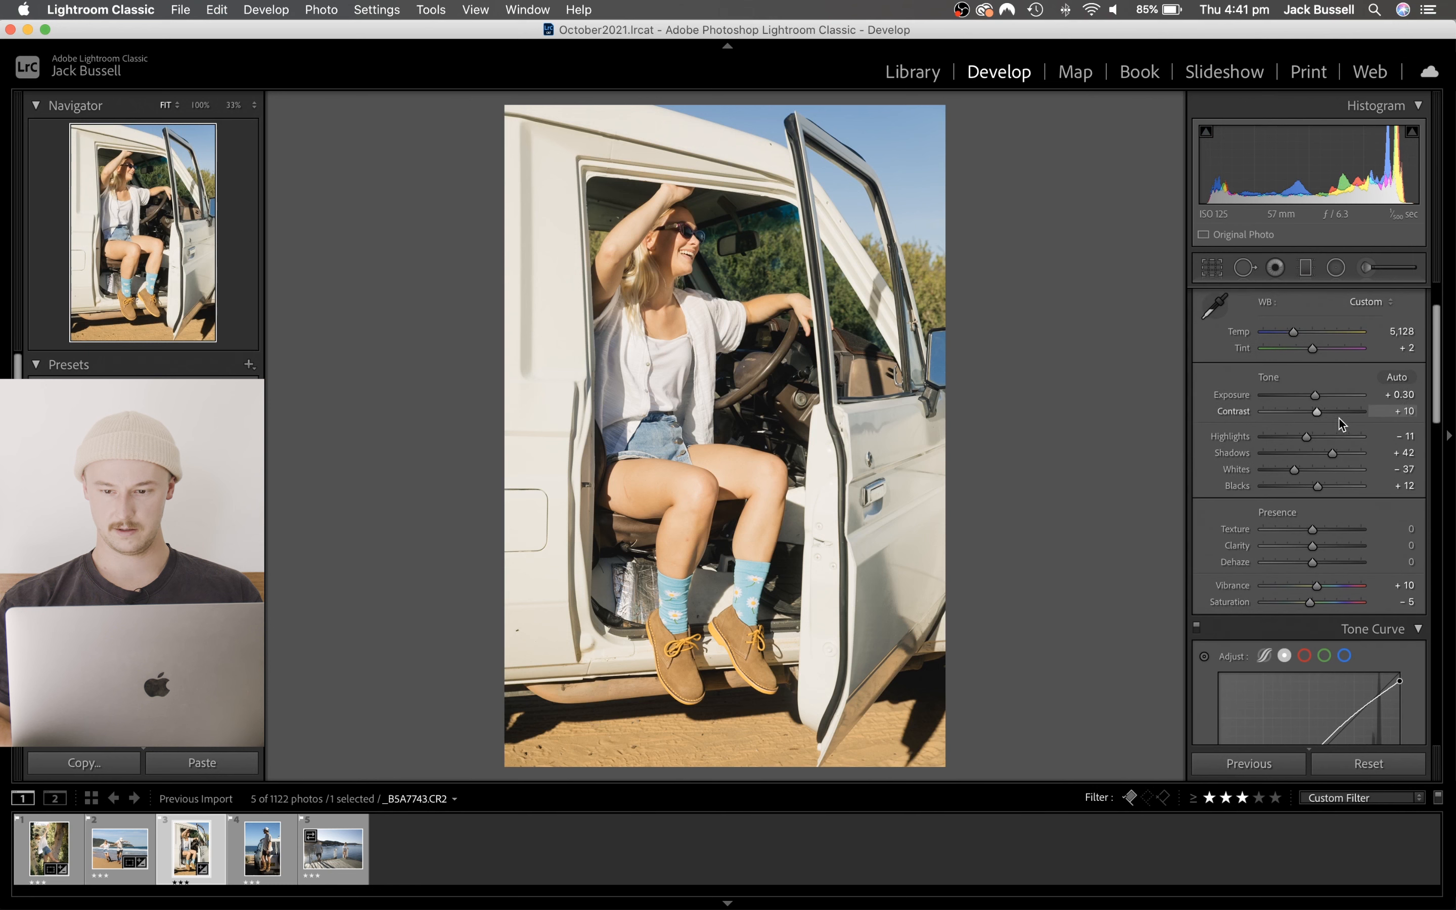
double_click(1312, 349)
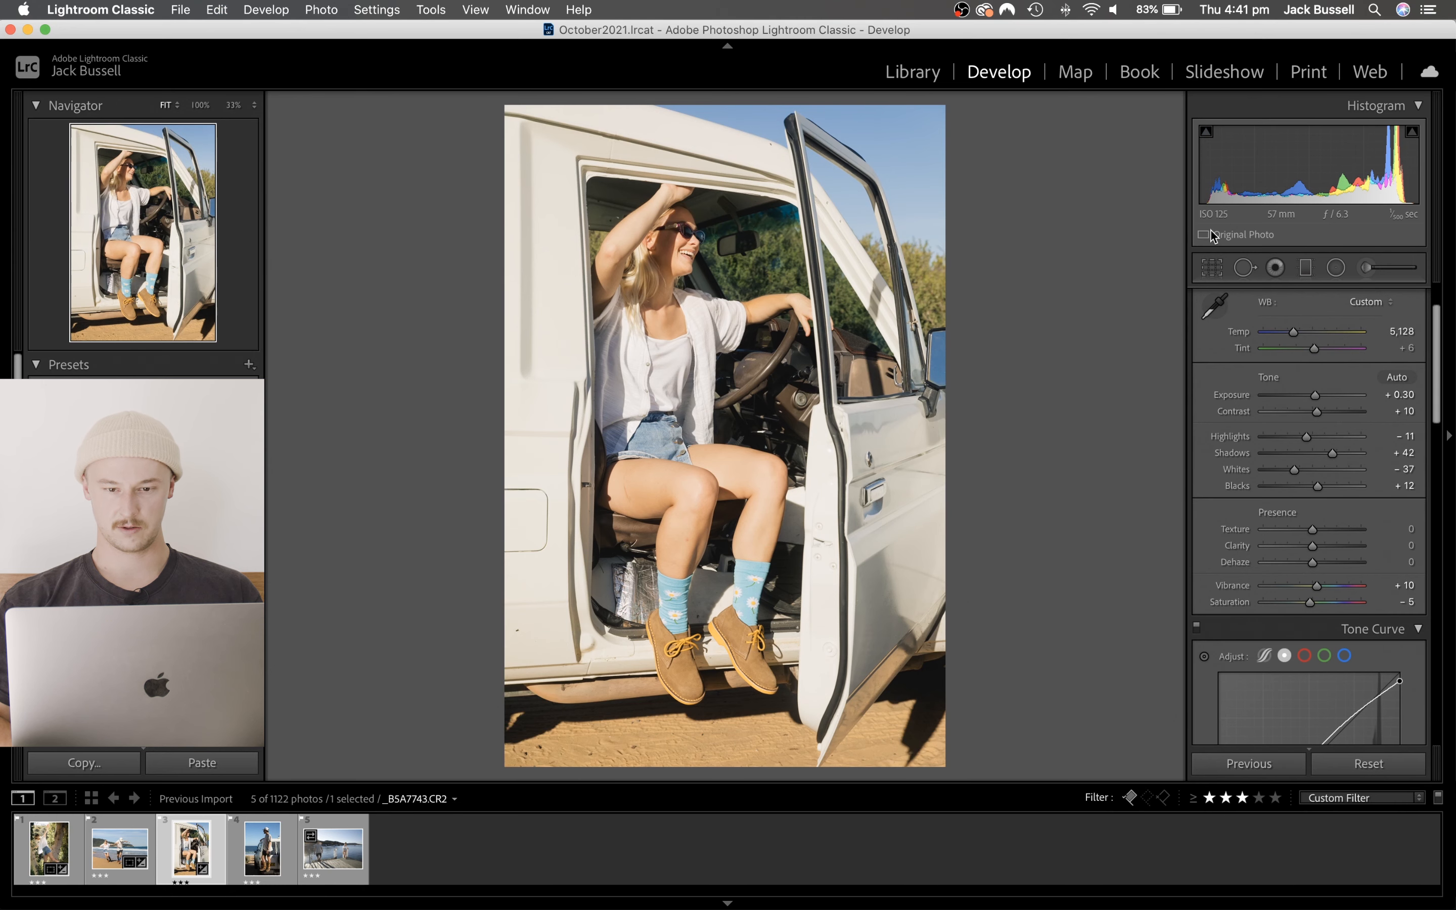
scroll(1265, 537, down, 15)
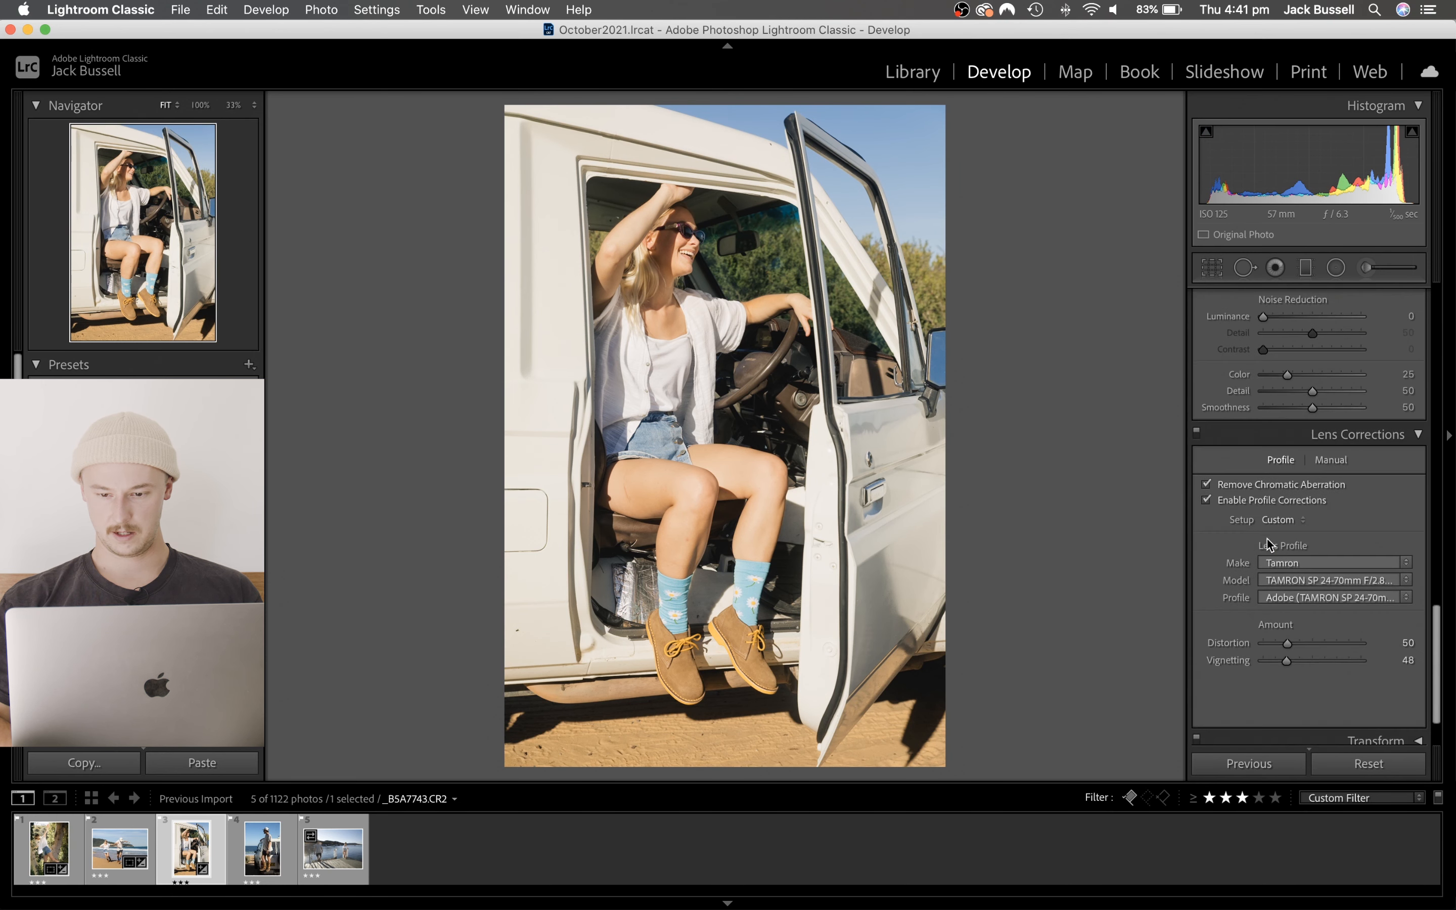
click(1205, 500)
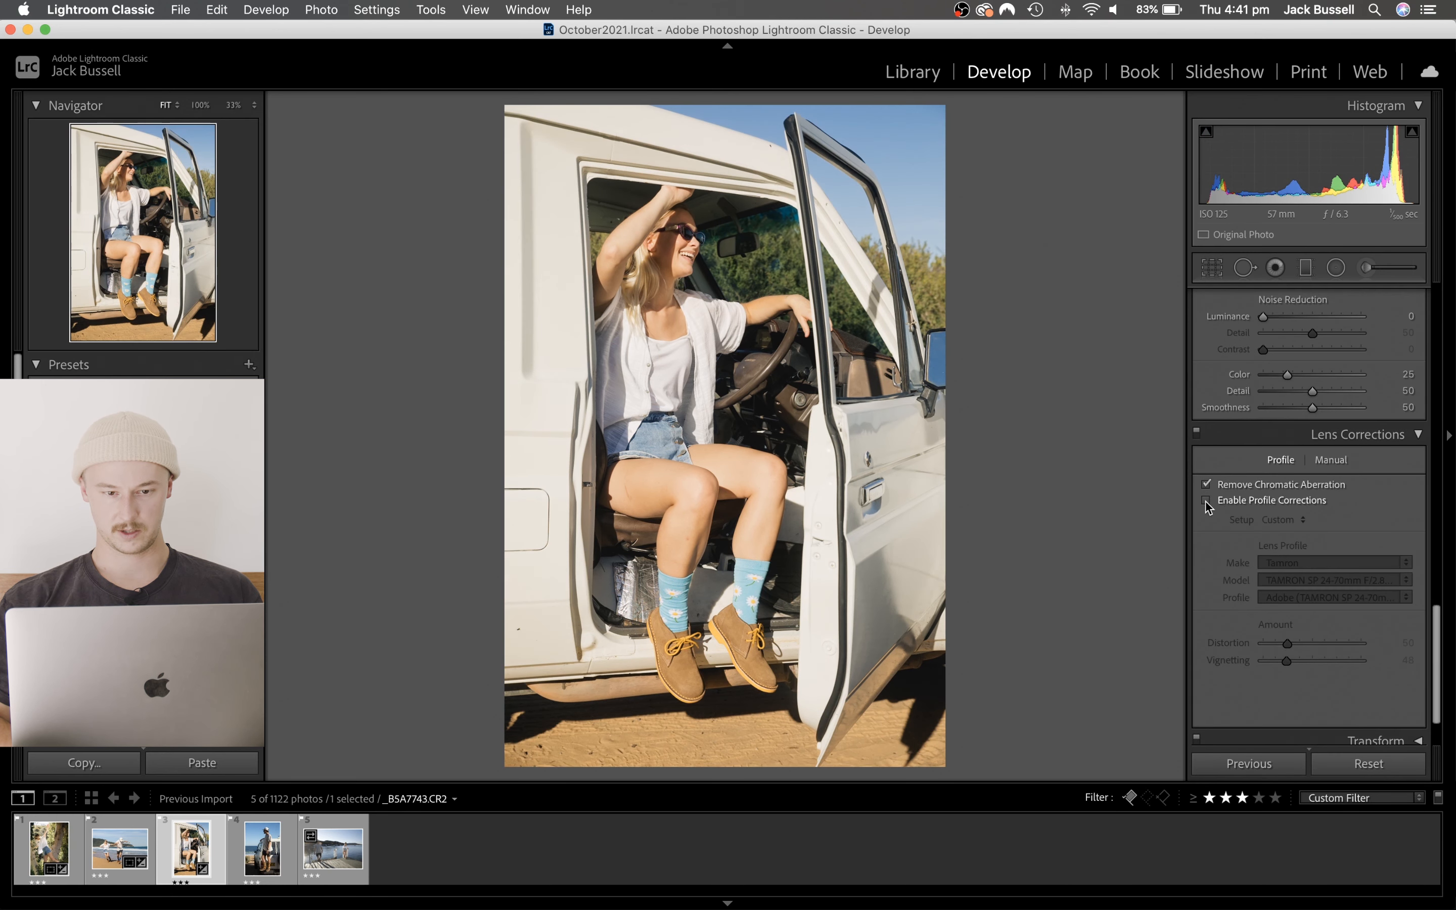
click(1205, 500)
click(1206, 500)
click(1206, 501)
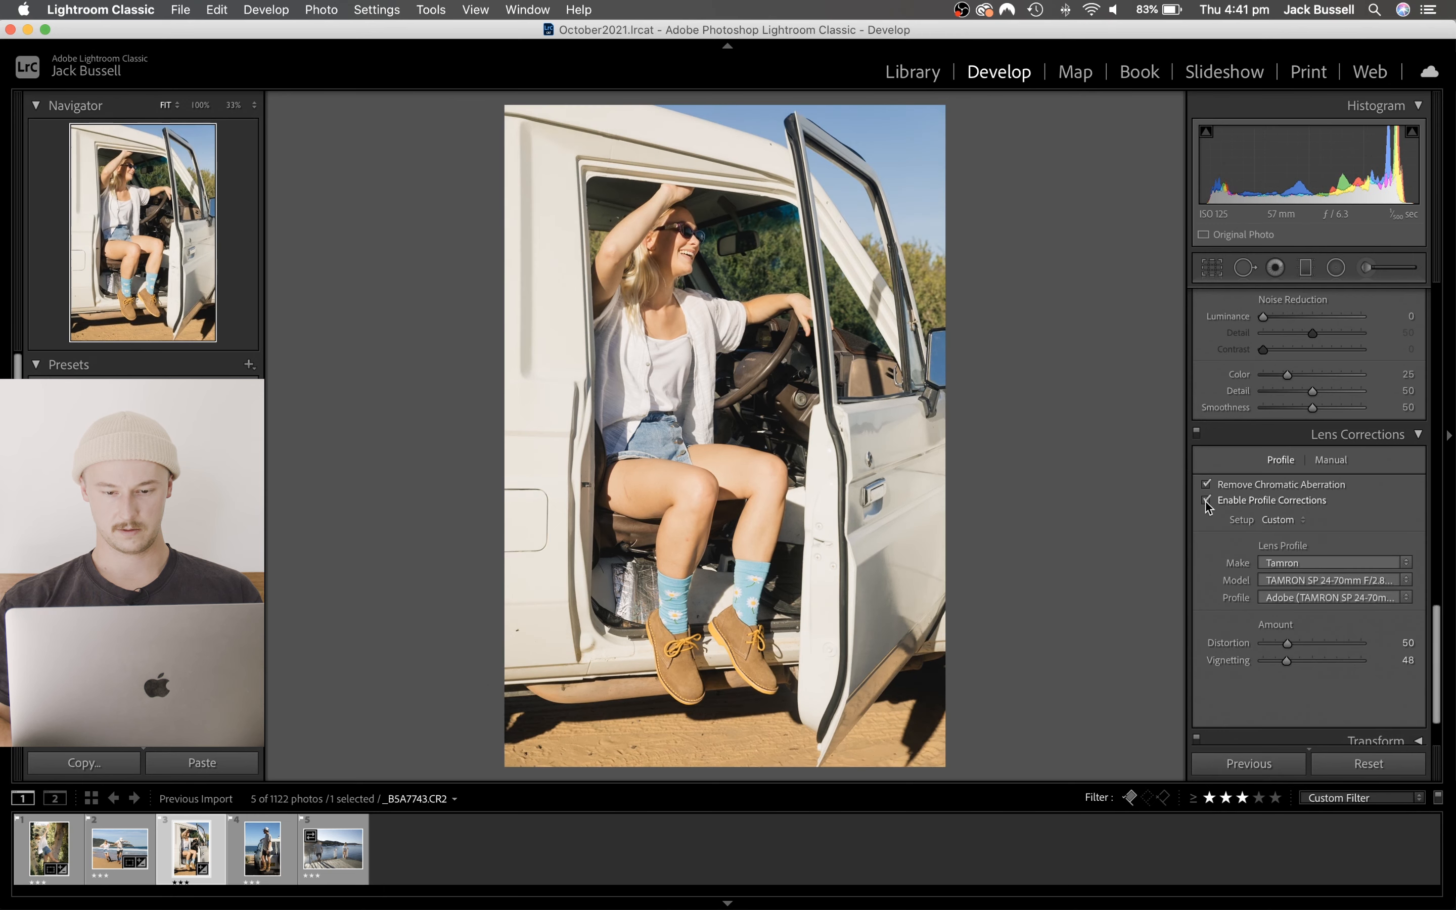
- Crop the car photo tighter at its top and bottom edges with an Angle of -1.38, and show it in before/after view
click(1211, 267)
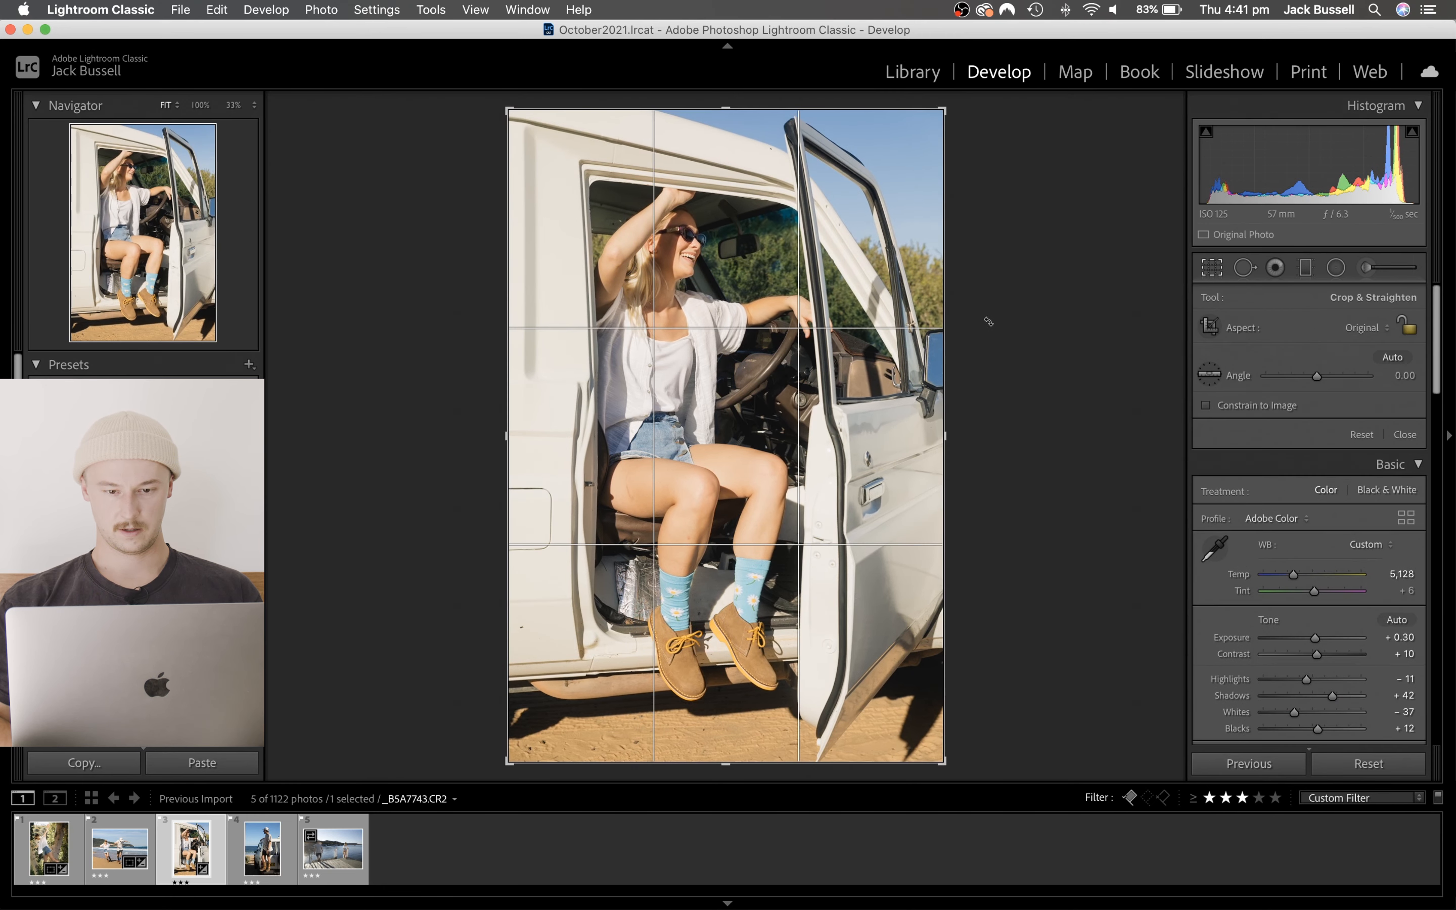
drag(981, 317, 980, 317)
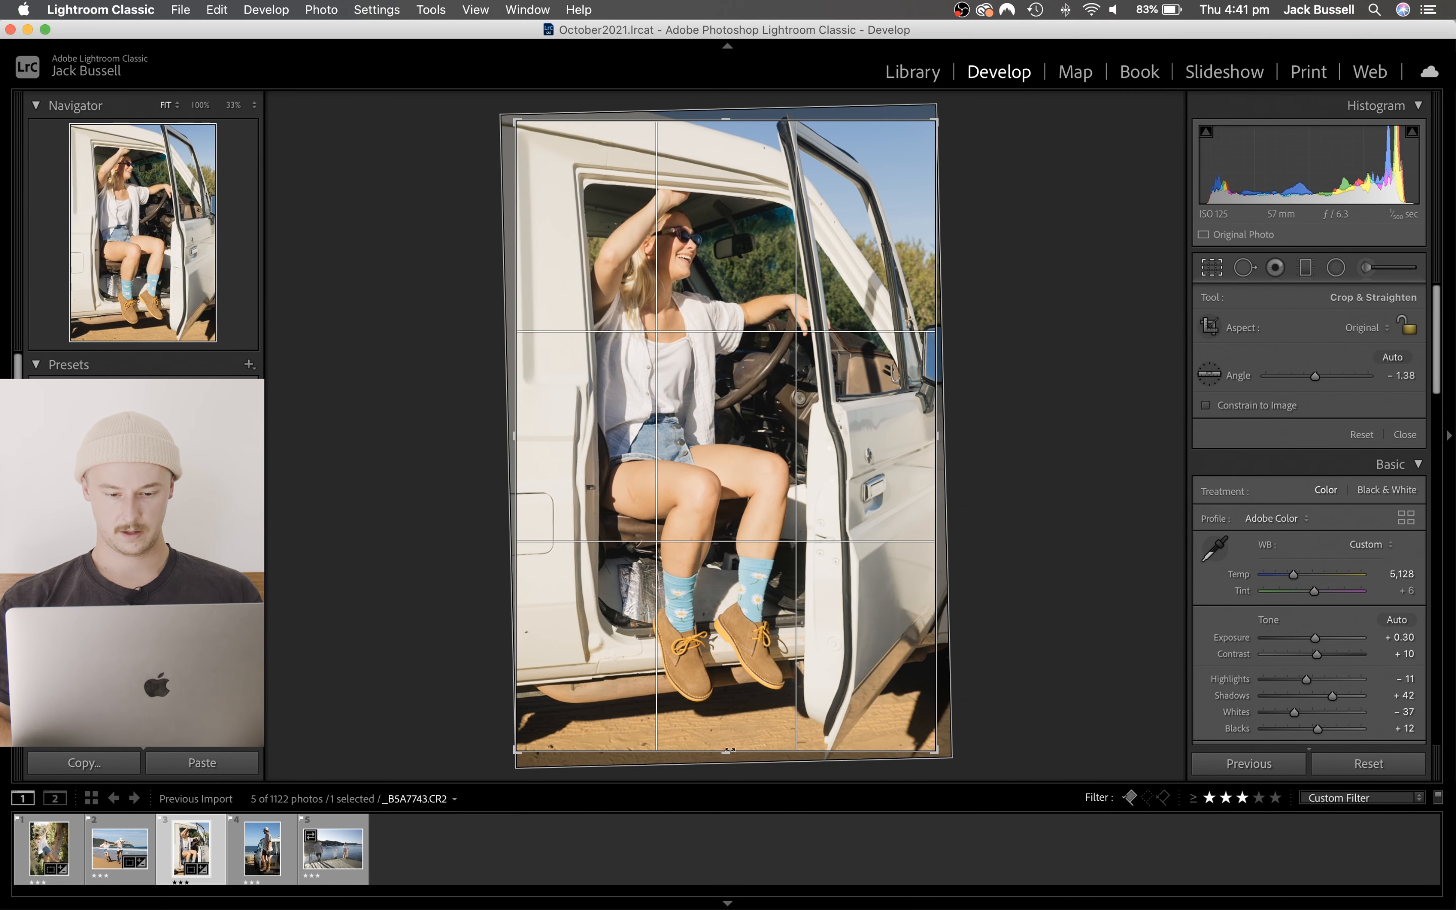
drag(727, 749, 735, 734)
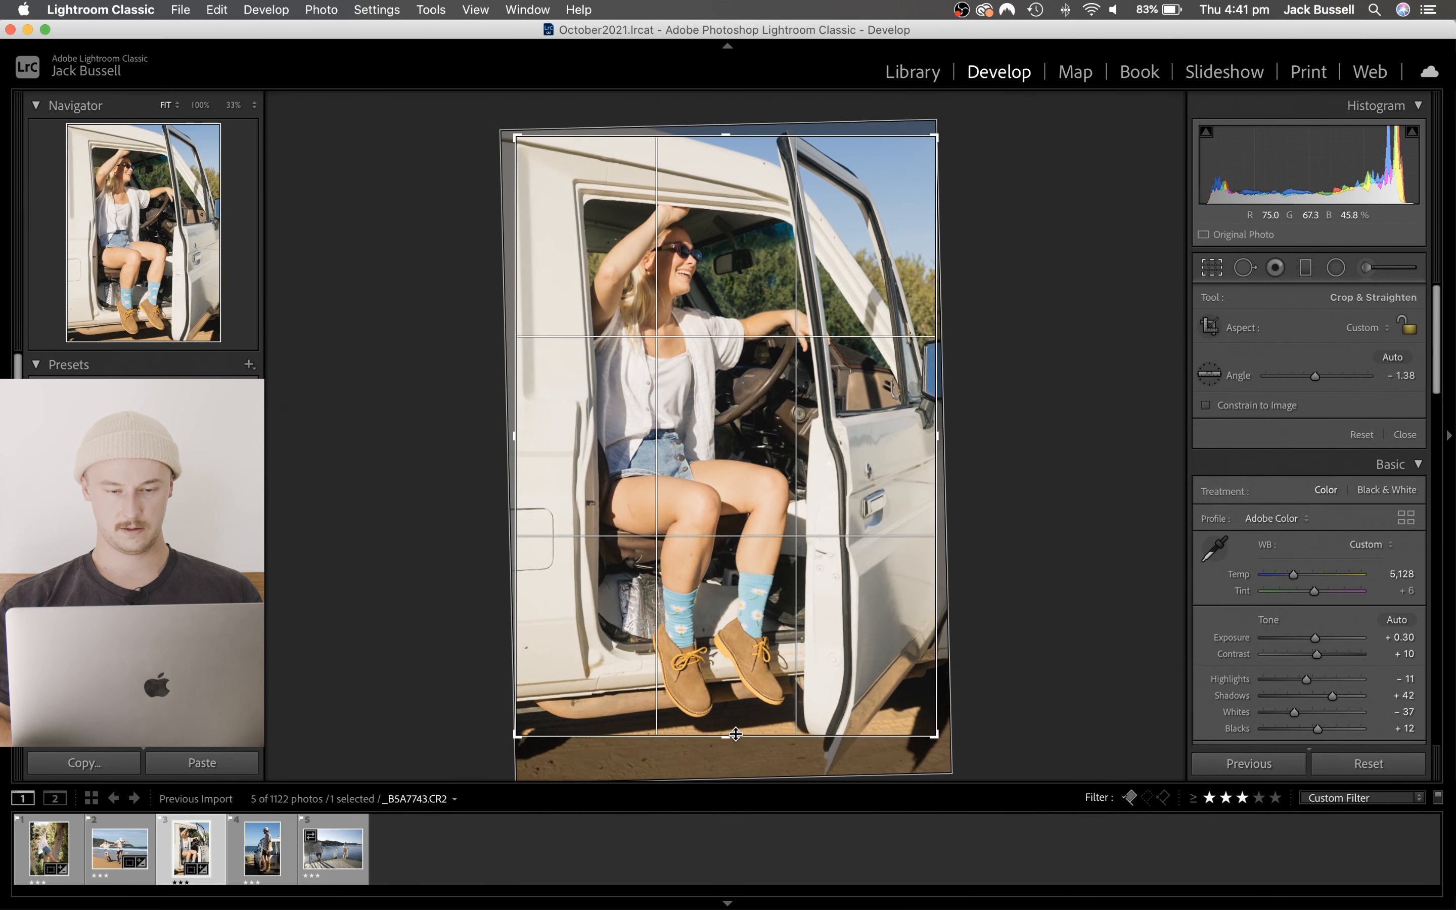
drag(728, 145, 728, 155)
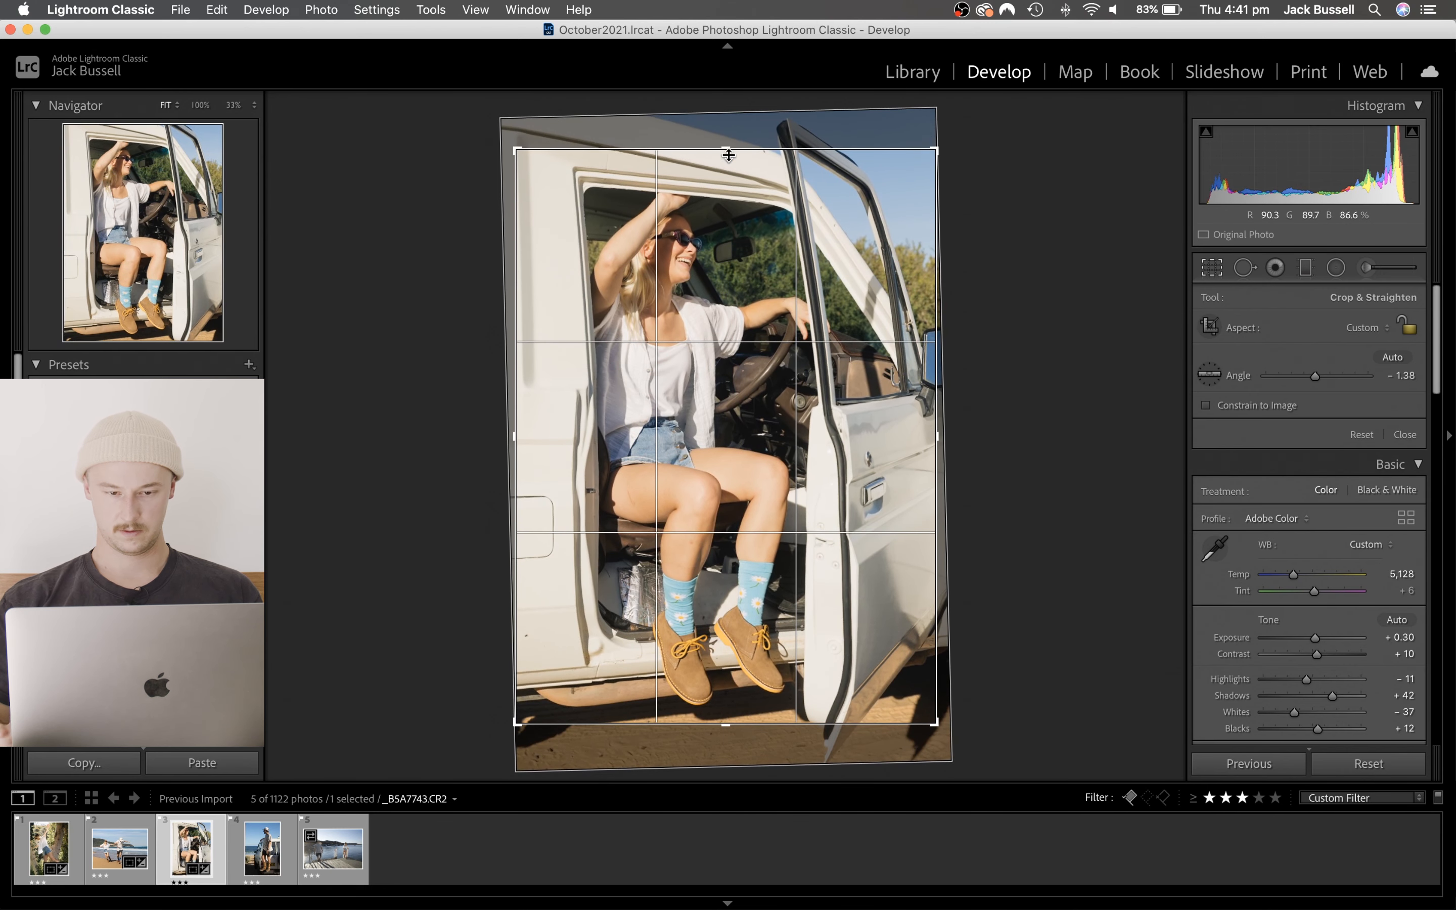
key(Return)
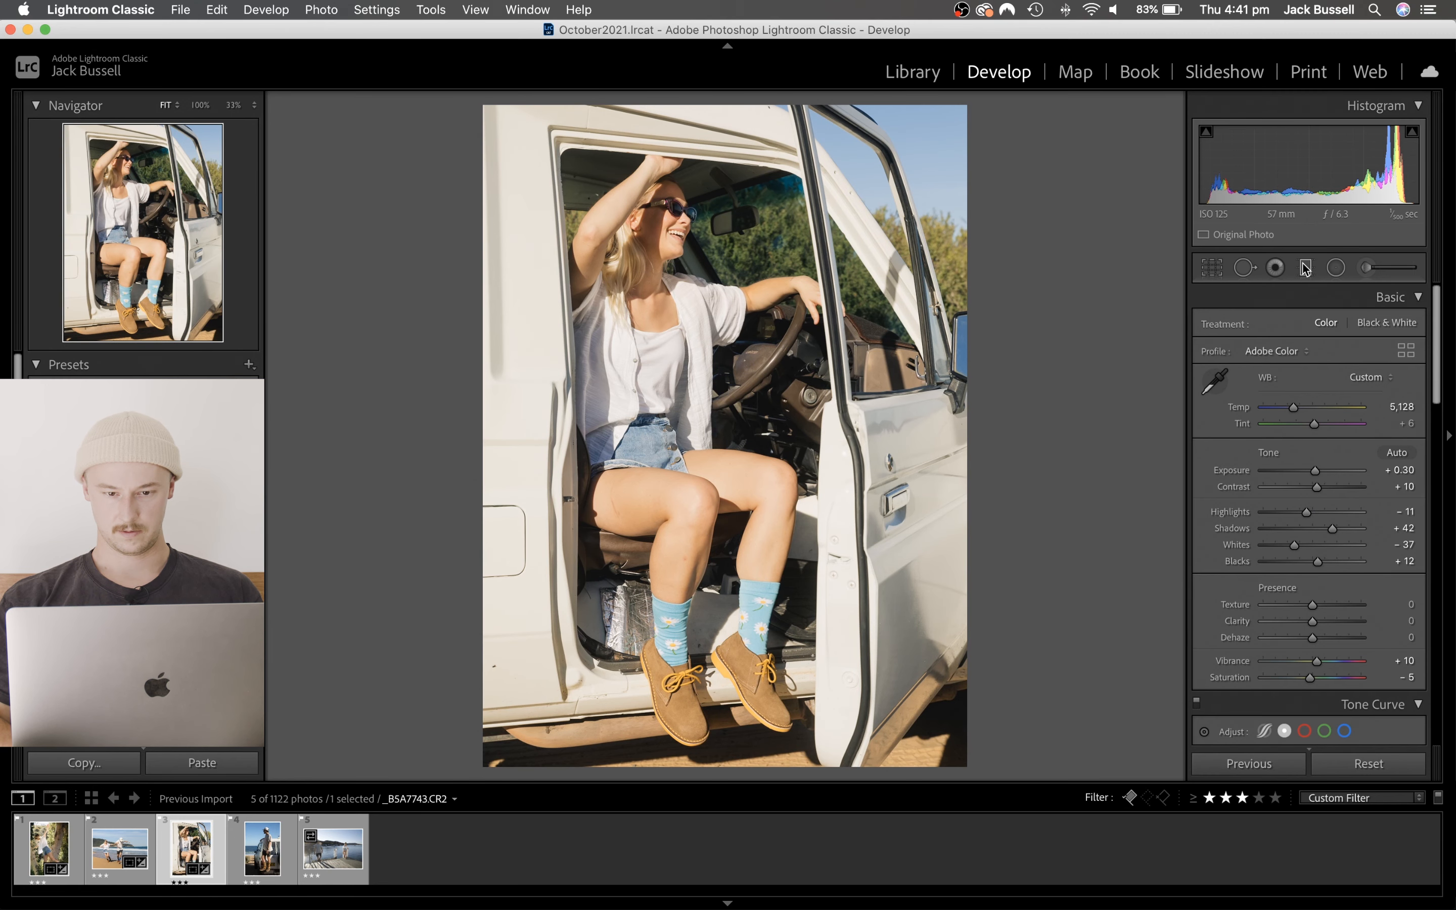
key(y)
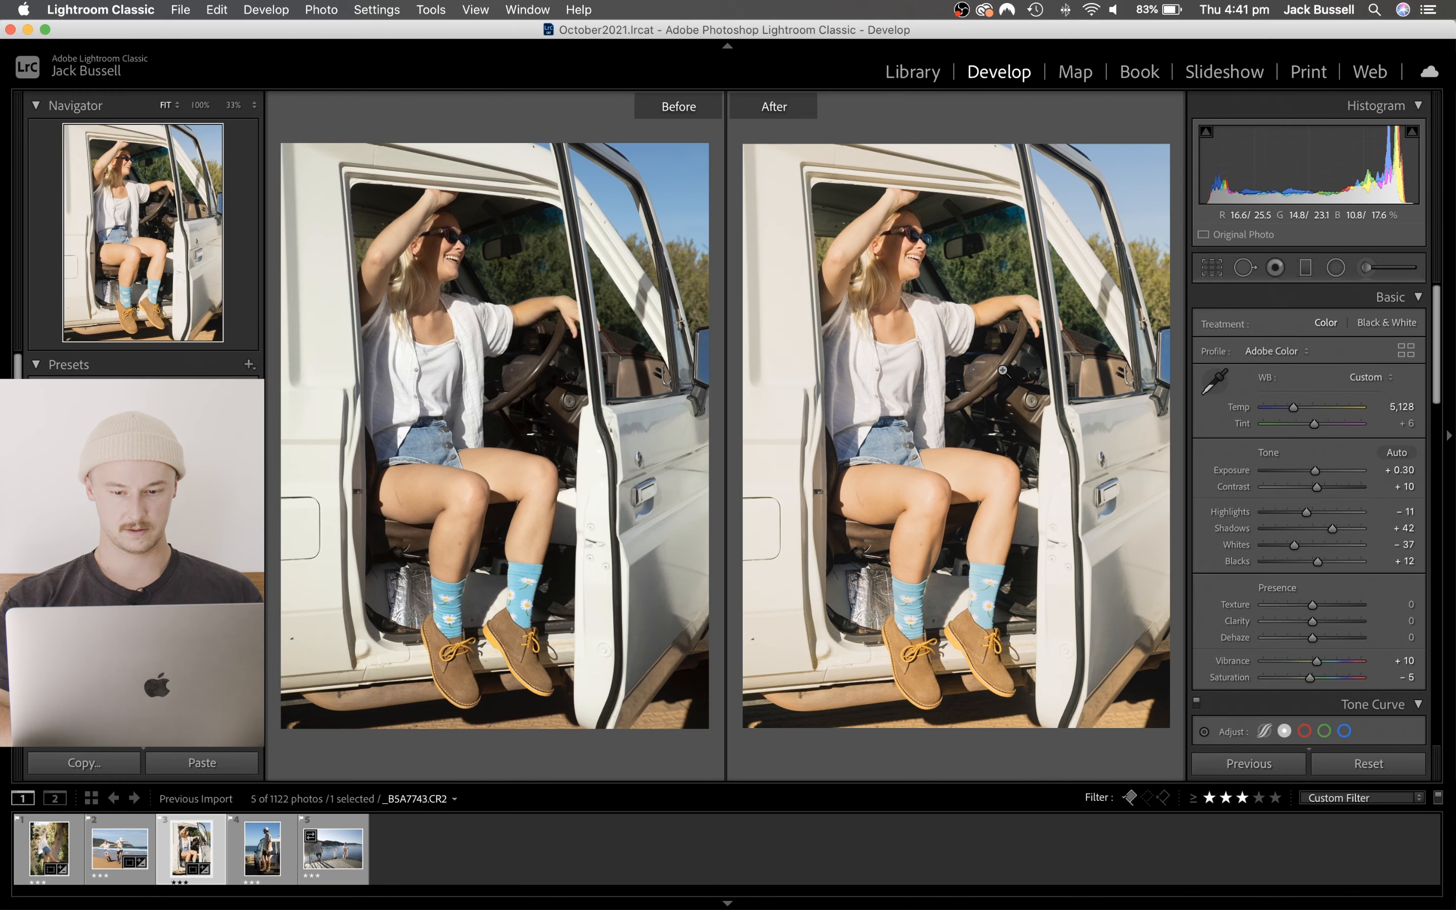
- Remove the dark mark on the white car panel below the fuel flap with a Heal spot of size 54
key(y)
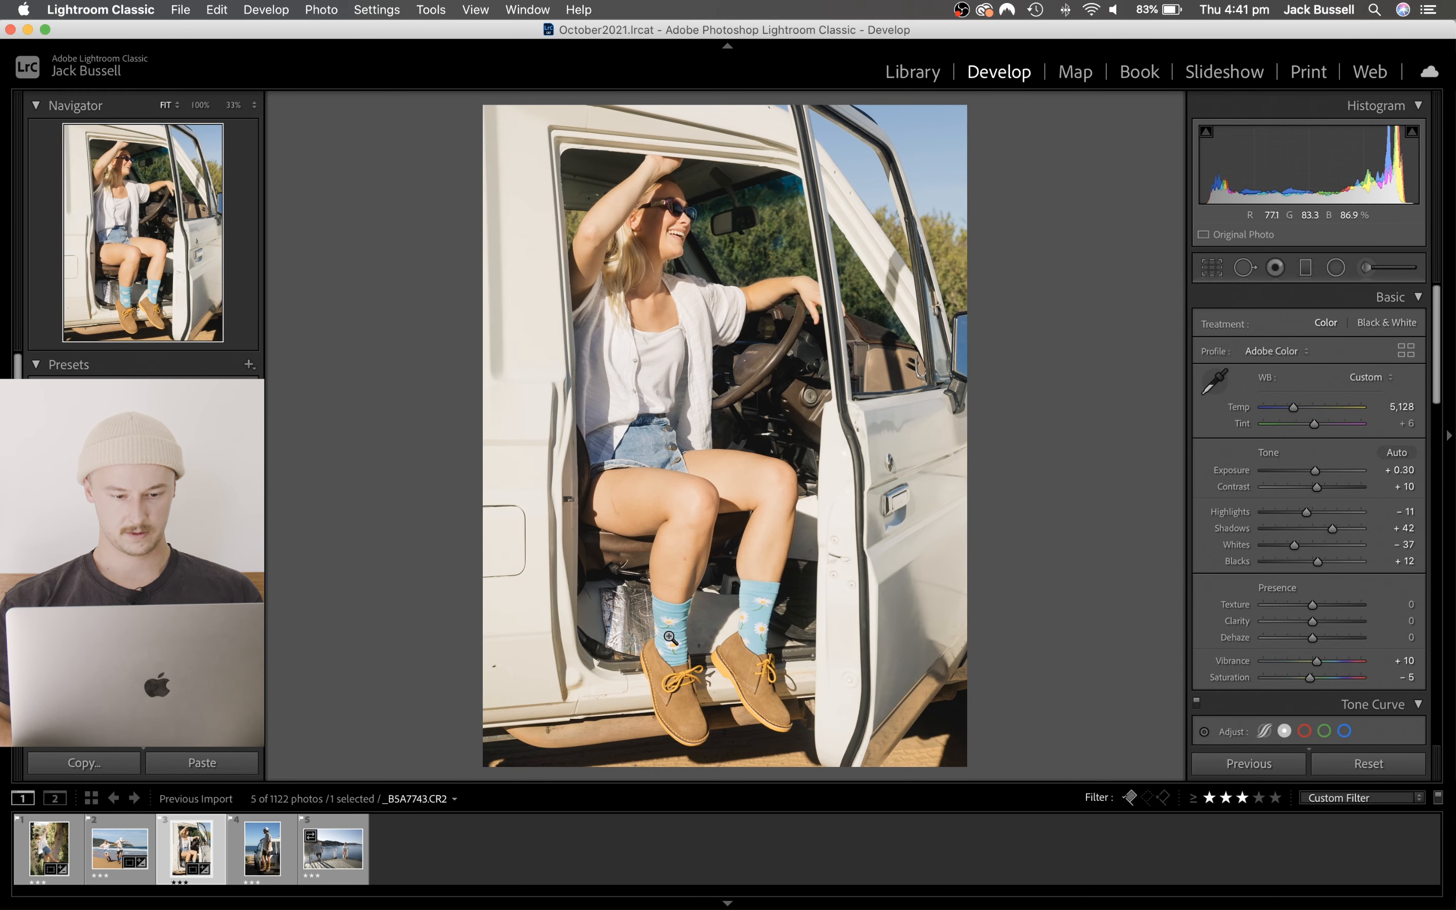
click(506, 669)
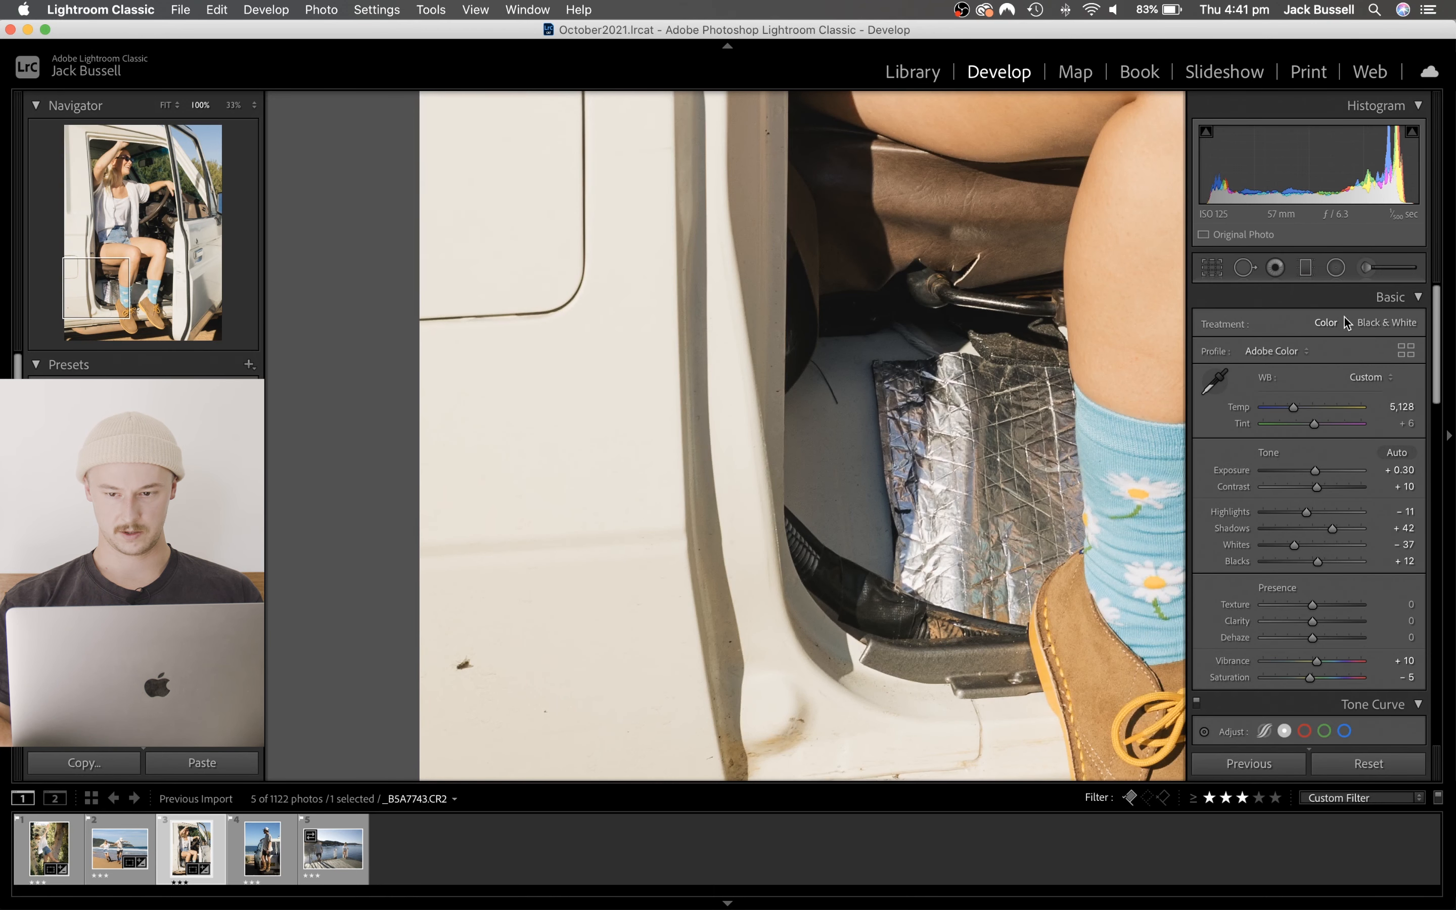
click(1244, 268)
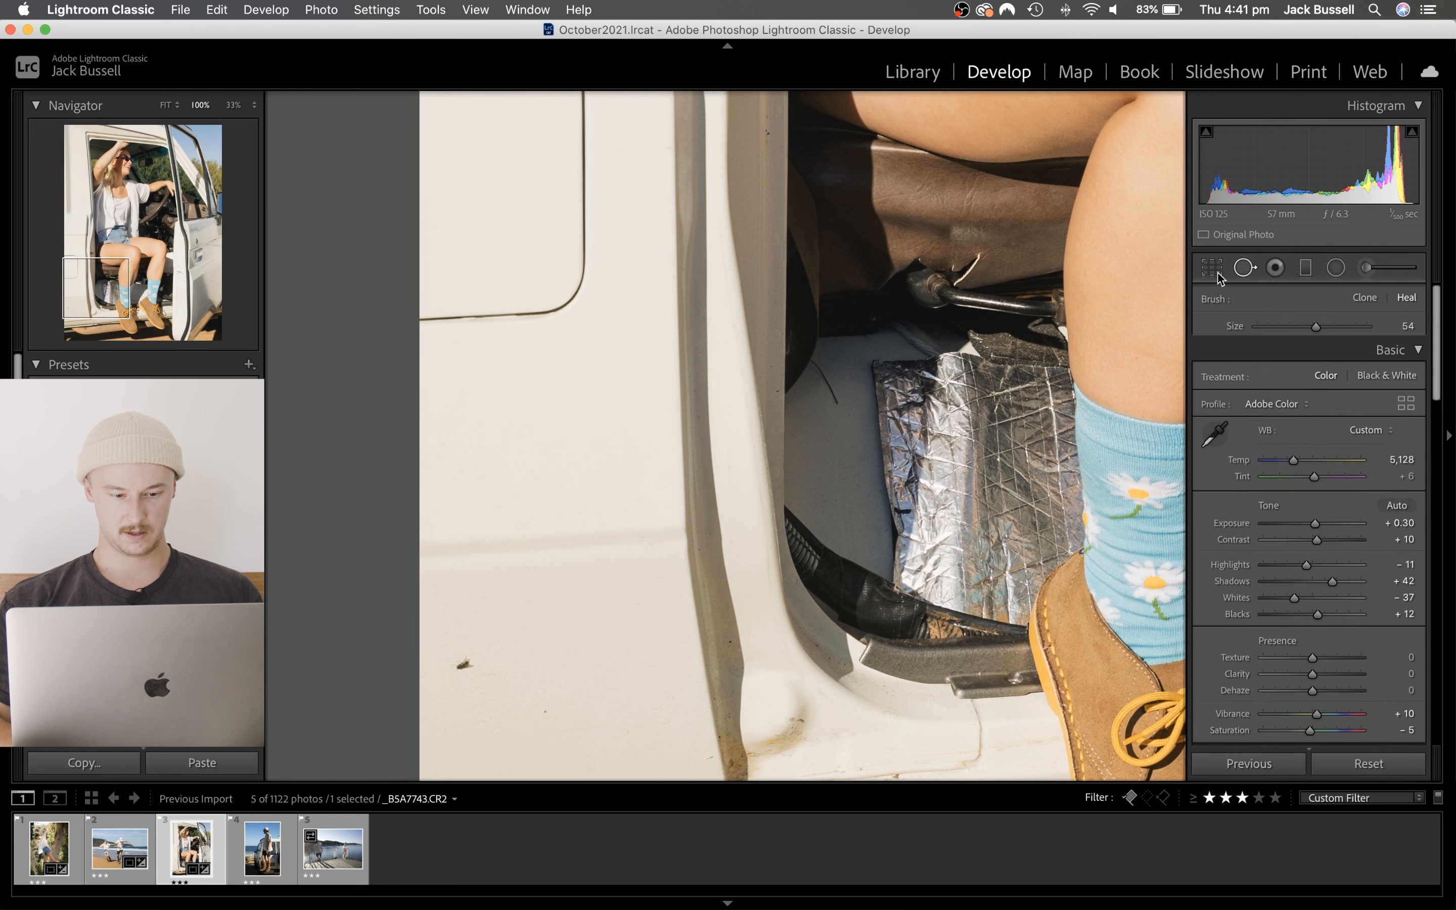
click(463, 665)
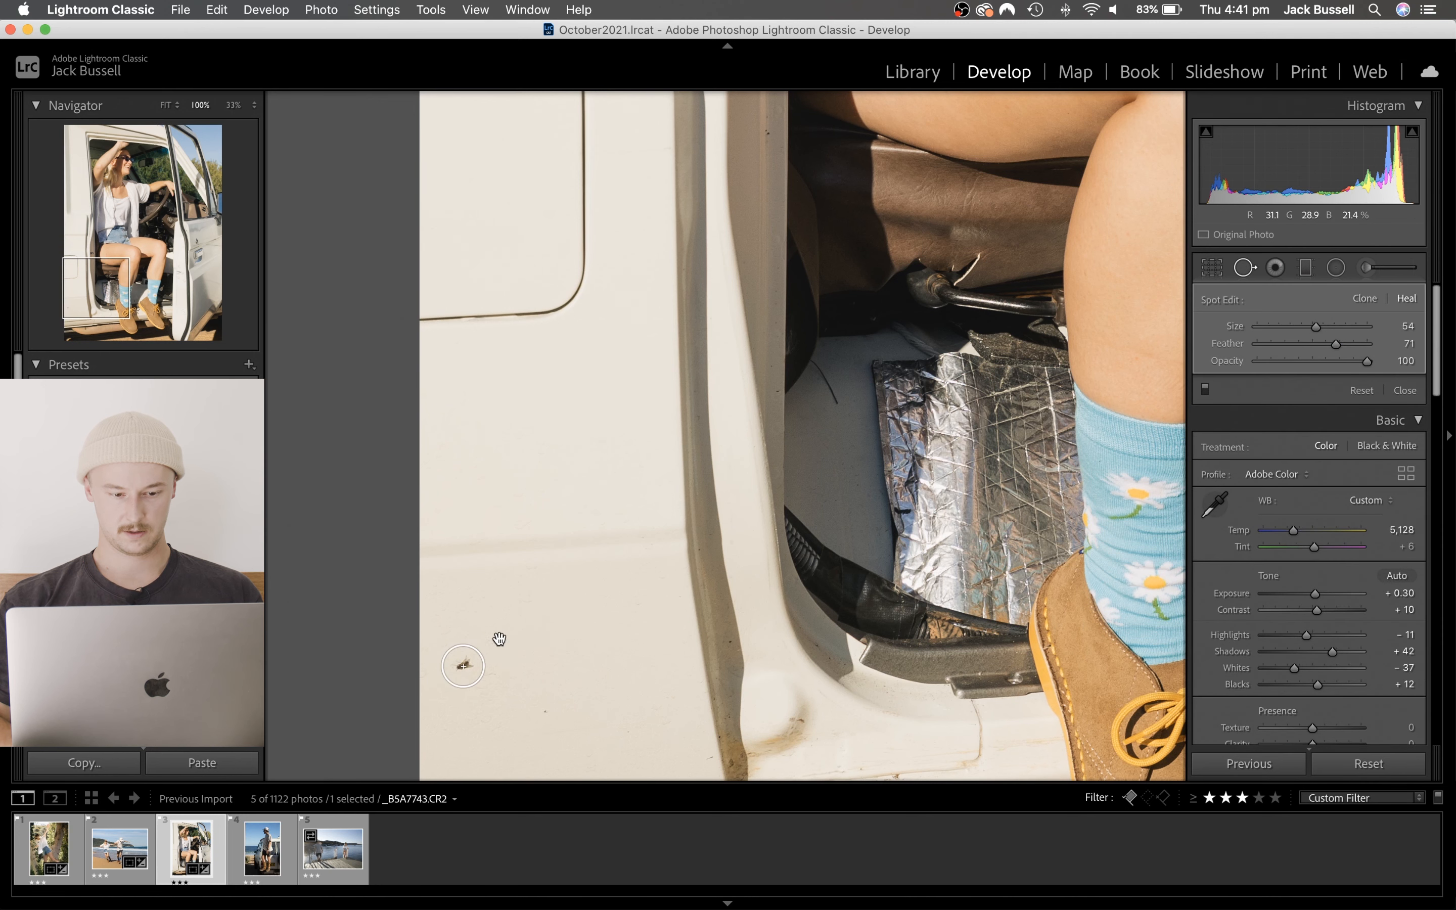
click(1244, 268)
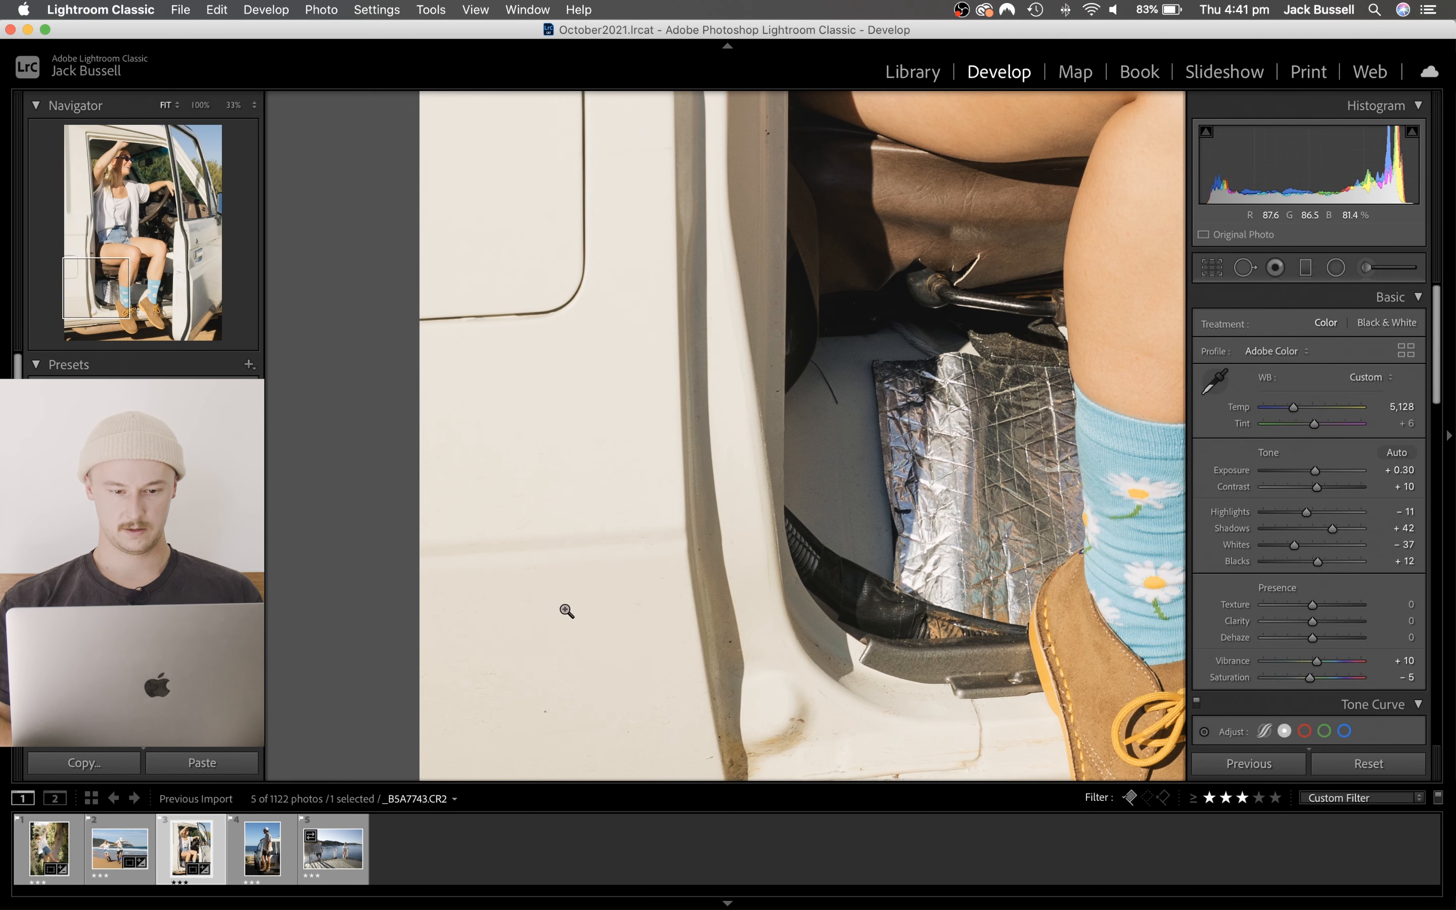
click(567, 609)
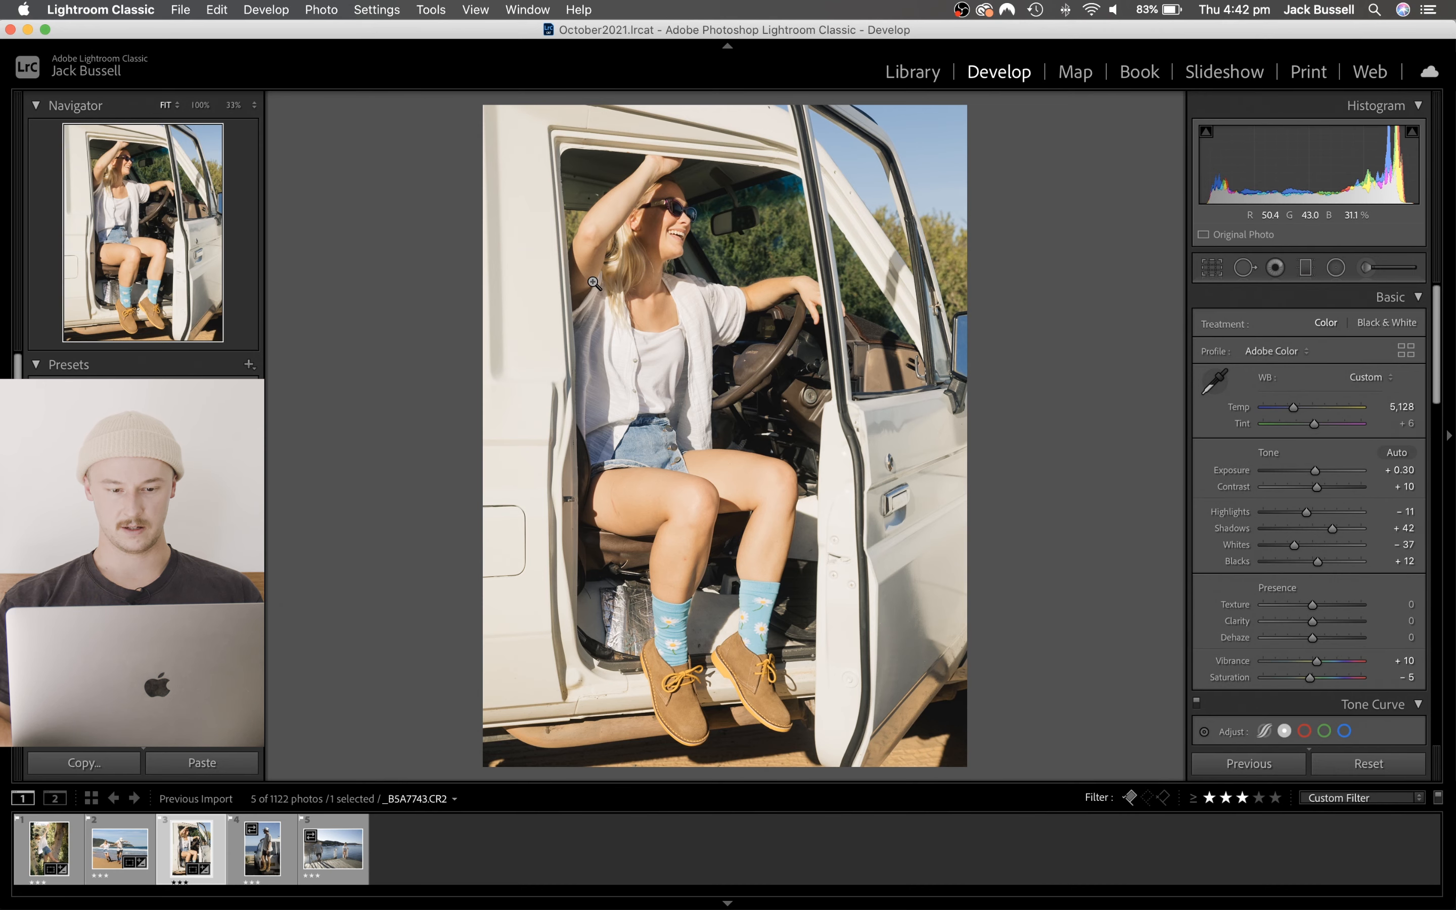
- Examine the woman's shirt and face at 100%, and compare the whole car photo before and after the edit
click(684, 290)
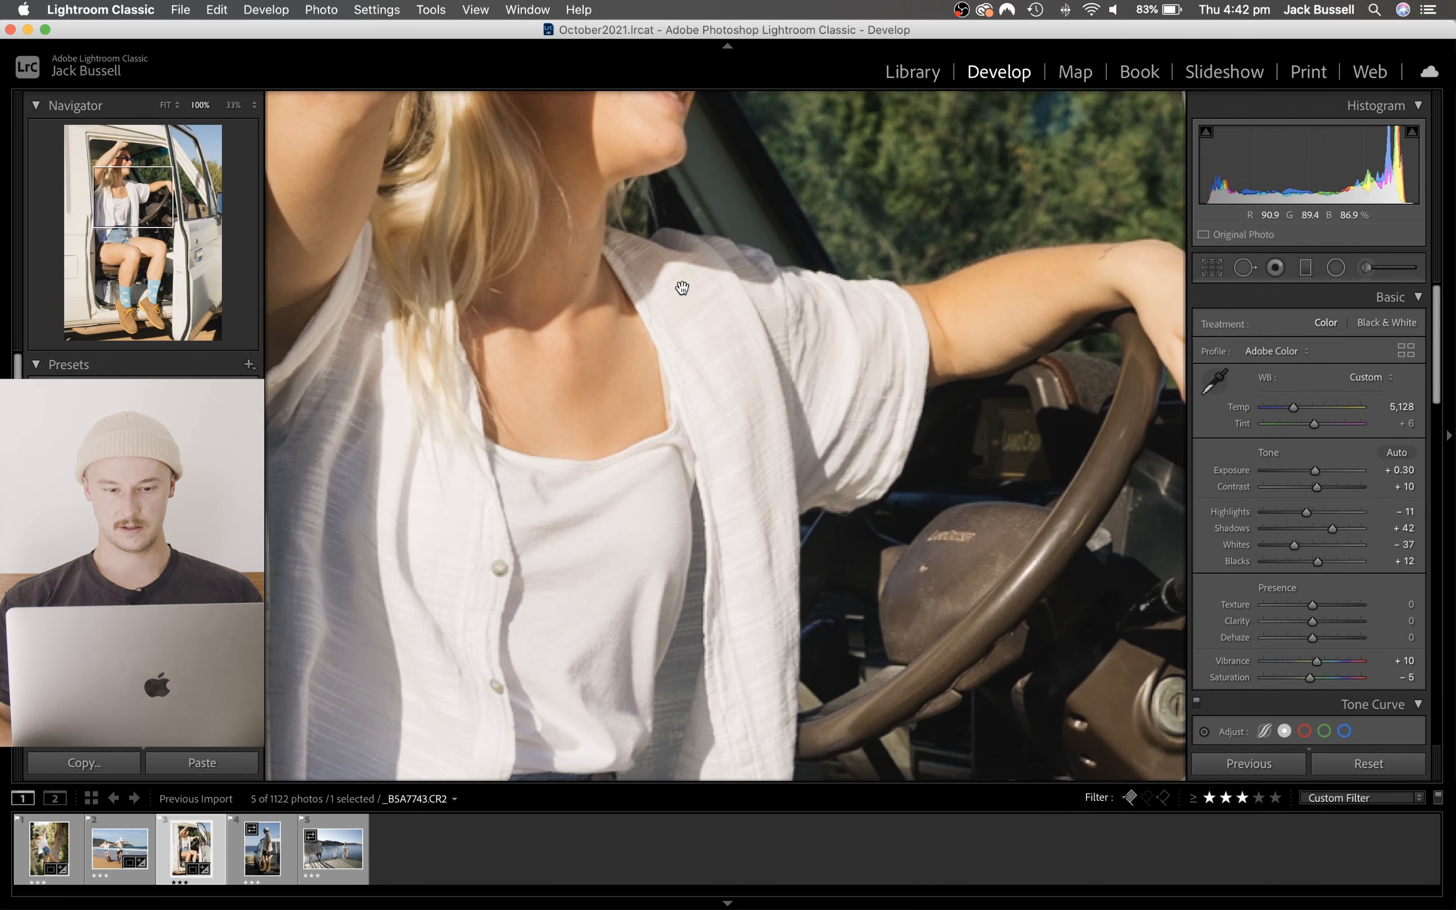
click(681, 288)
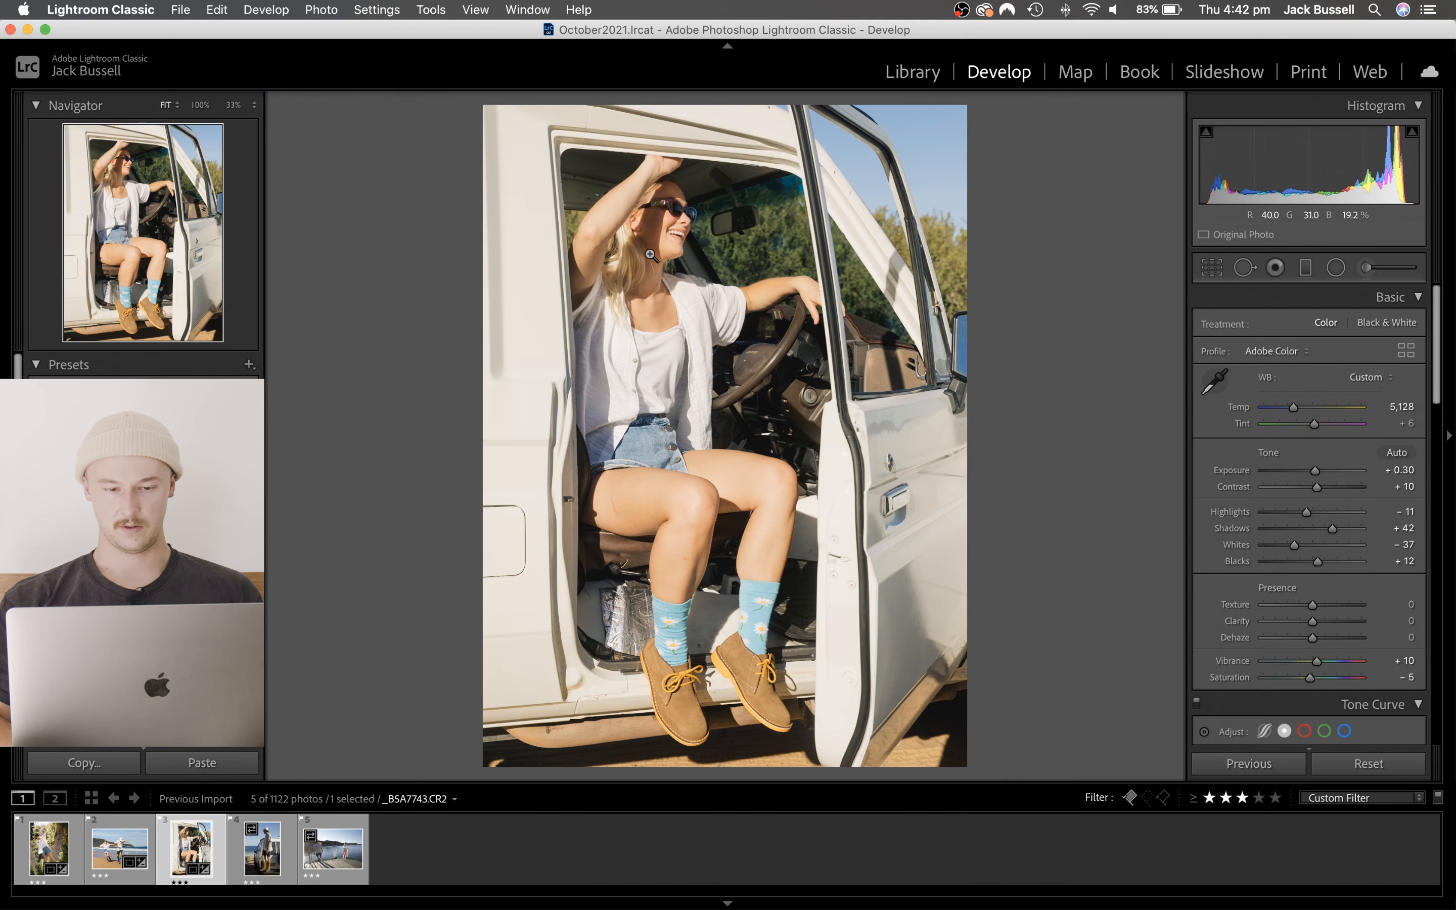
click(642, 227)
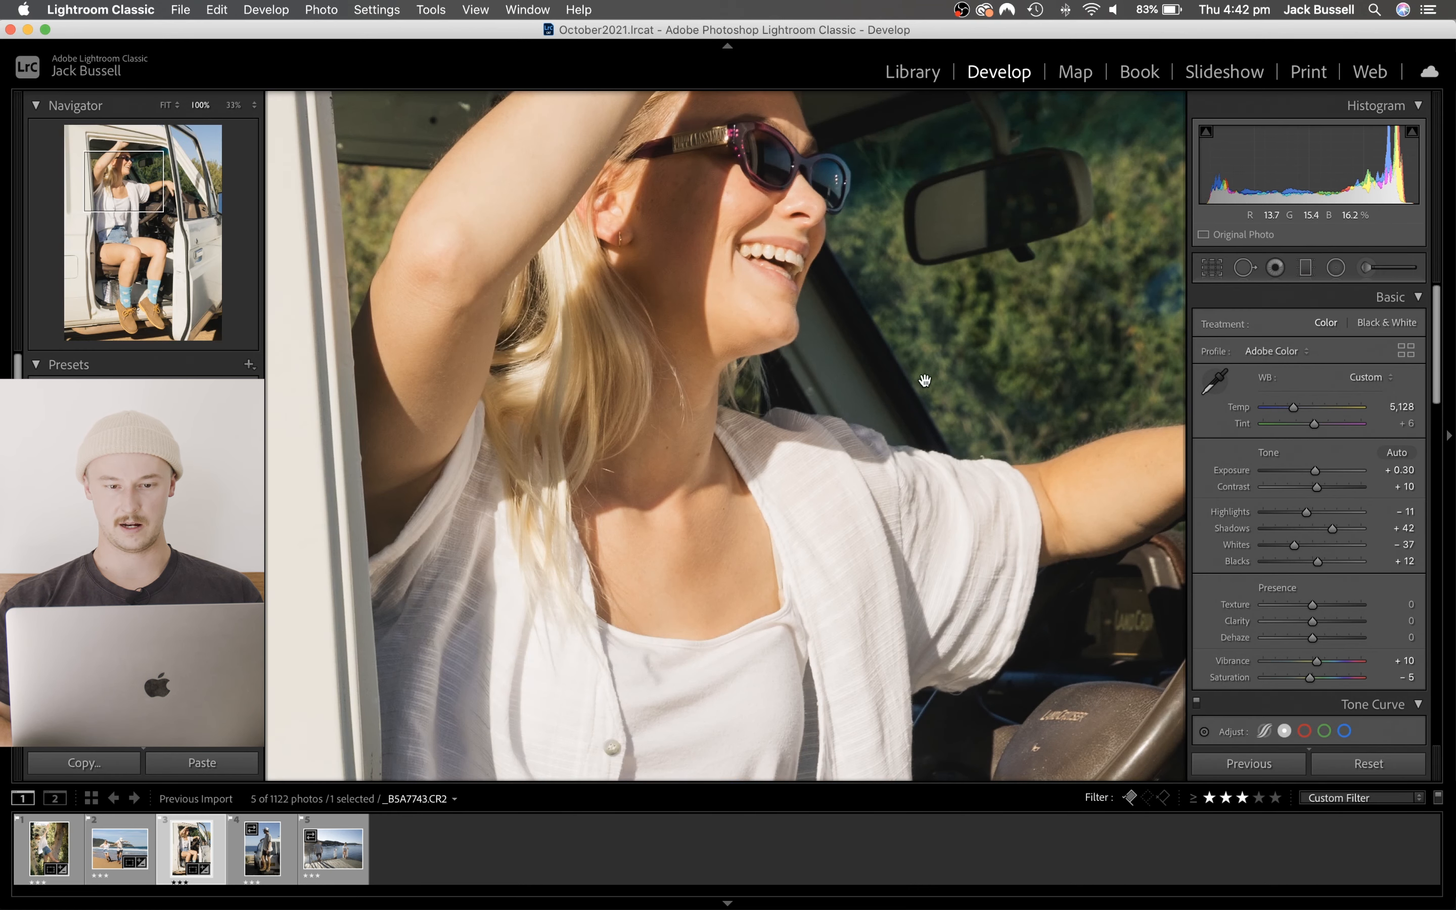
click(680, 314)
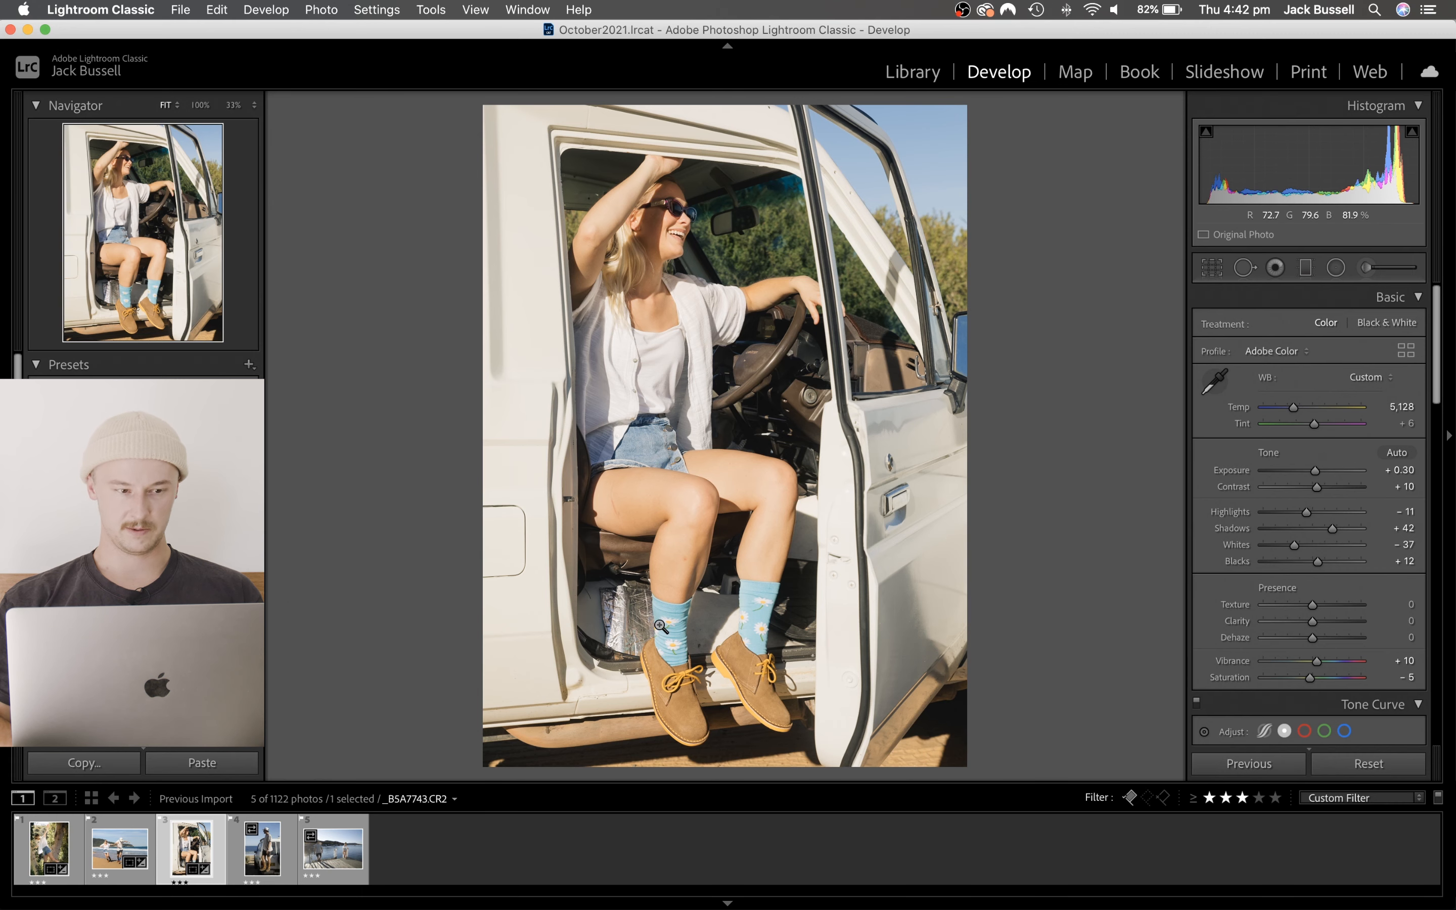
key(y)
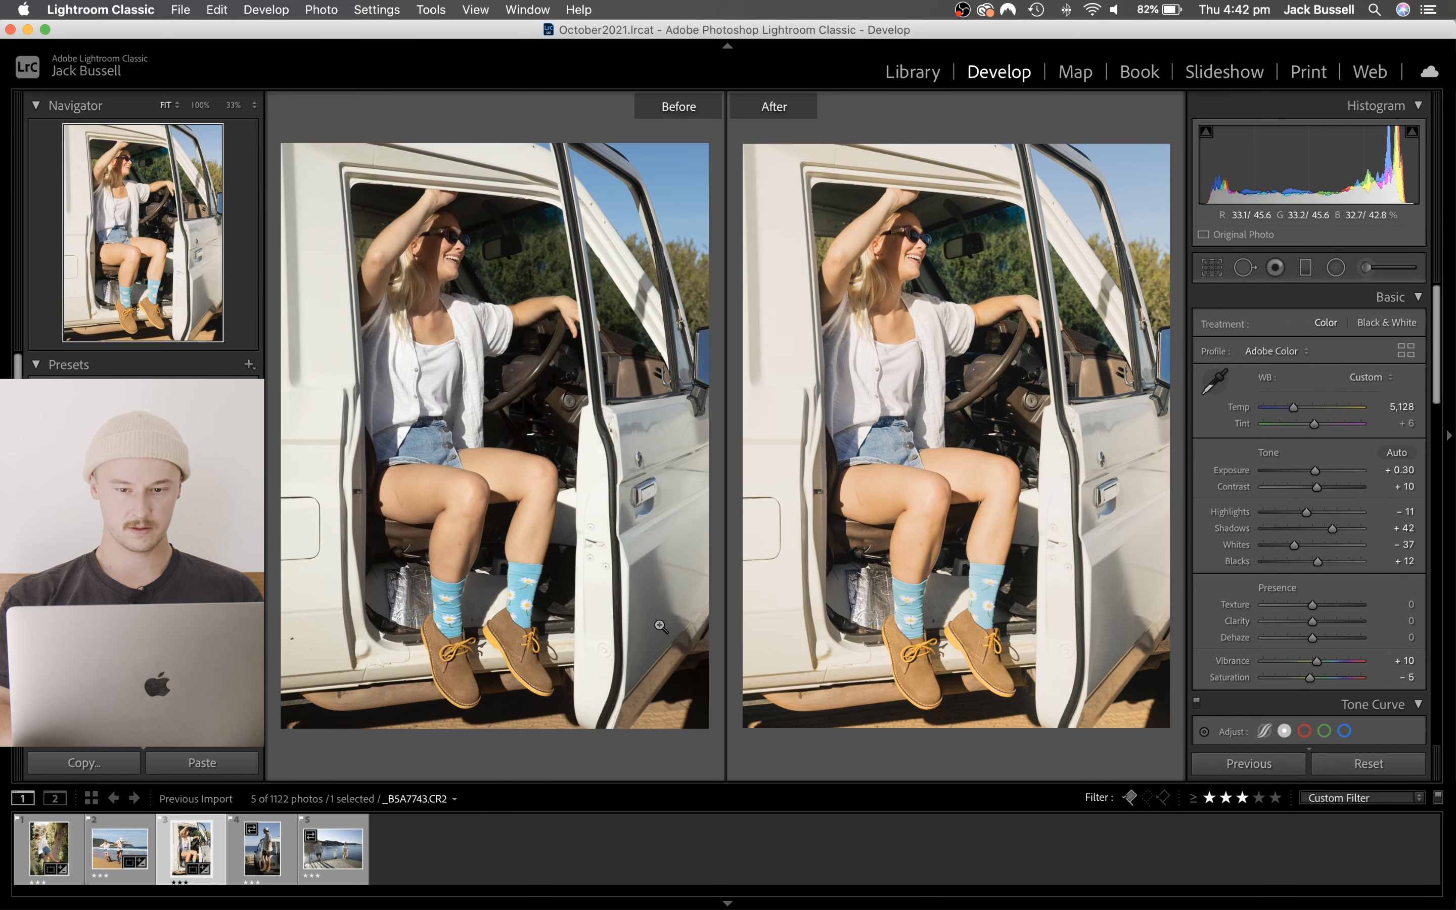
key(y)
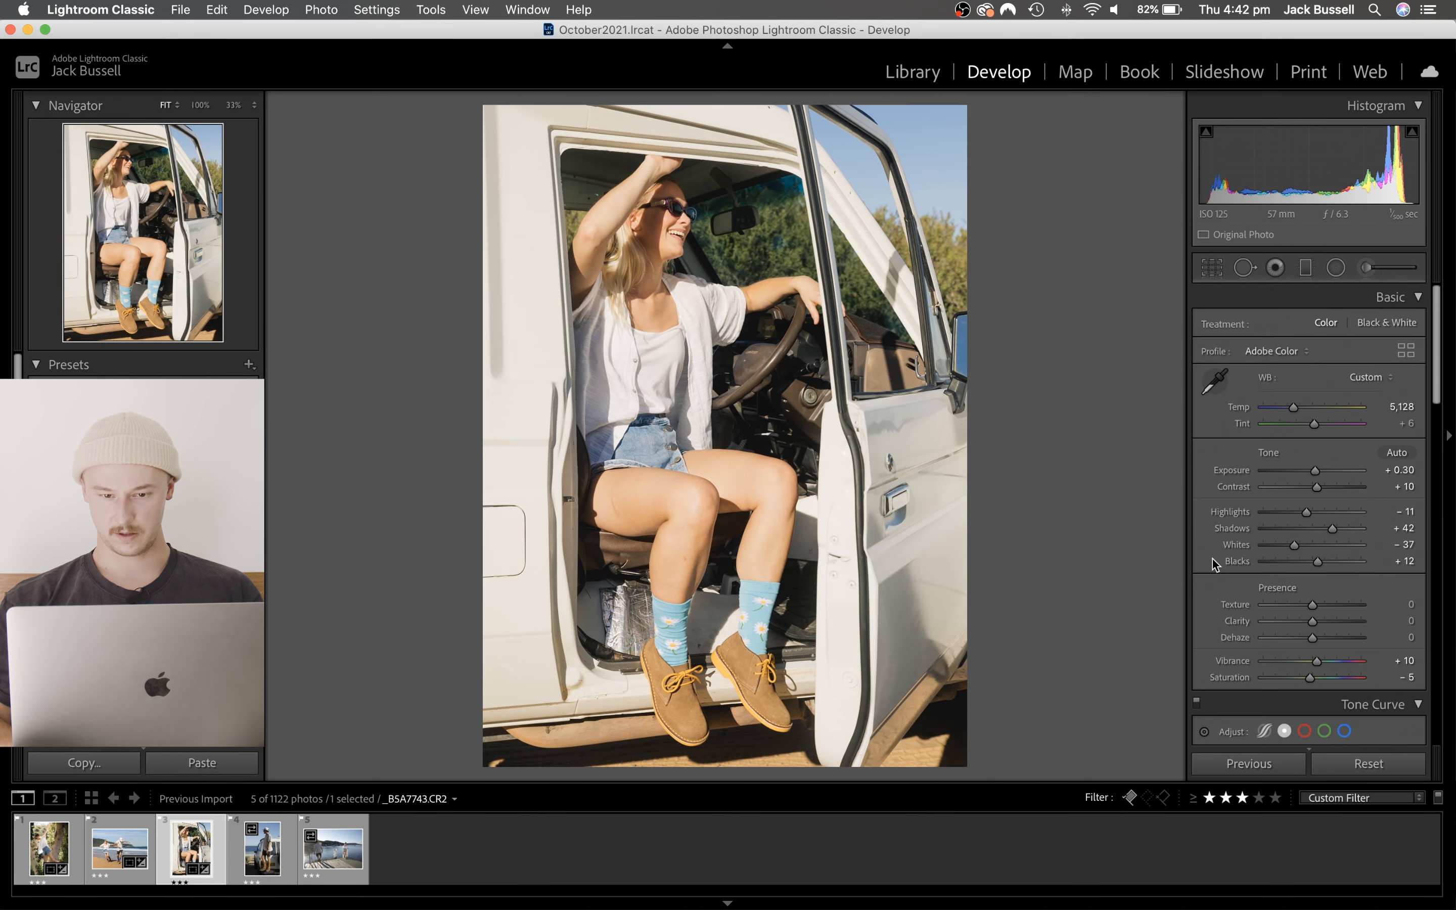
- Set the car photo's Sharpening Amount to 54 and Masking to 43, and return to the single-image view
scroll(1212, 559, down, 2)
scroll(1212, 559, down, 10)
key(y)
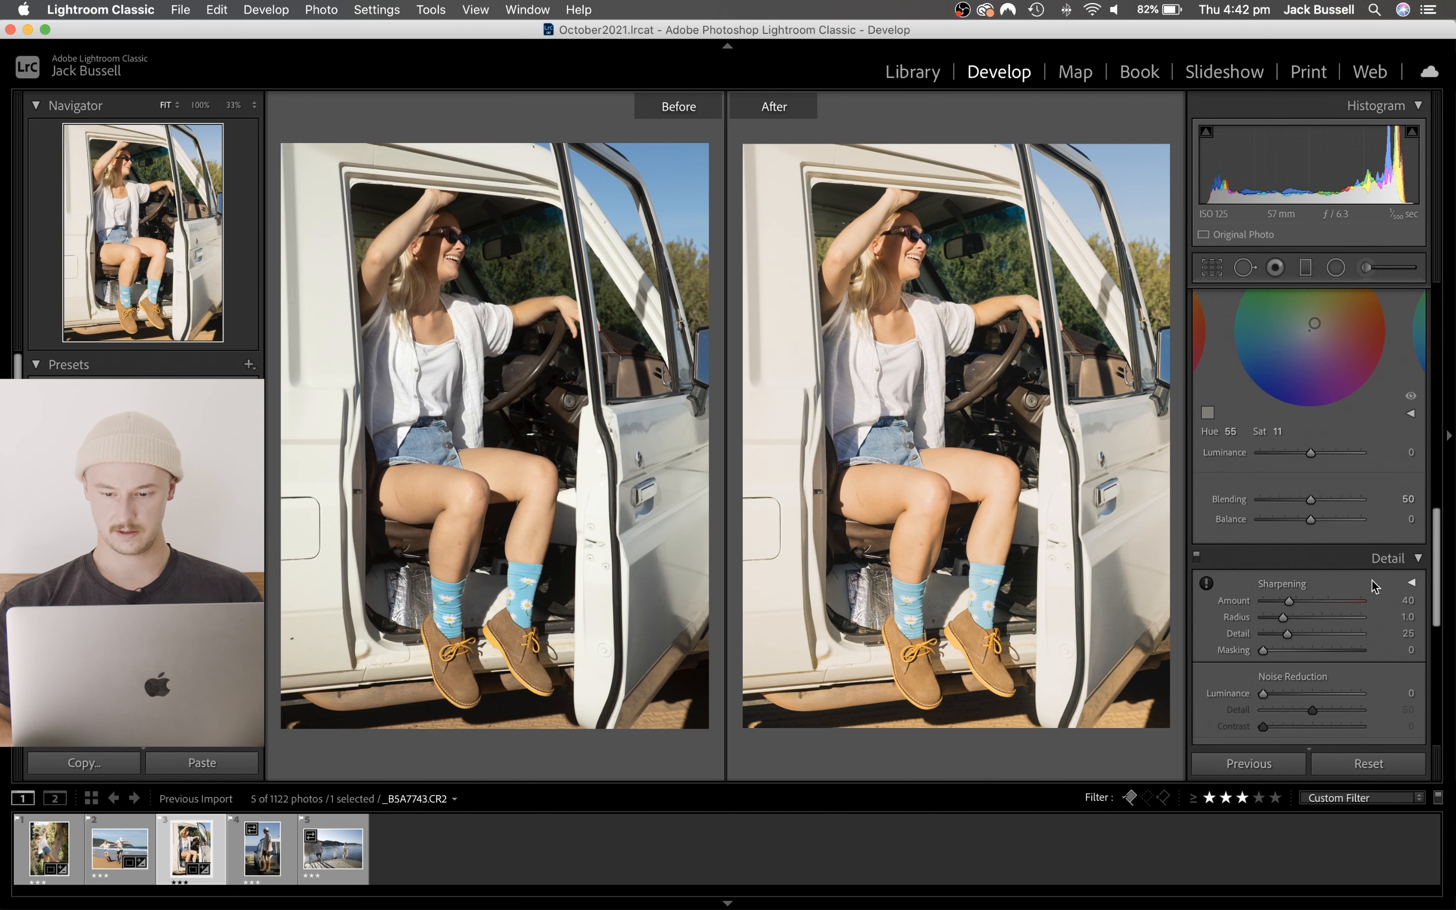
scroll(1349, 605, down, 4)
scroll(1349, 604, down, 3)
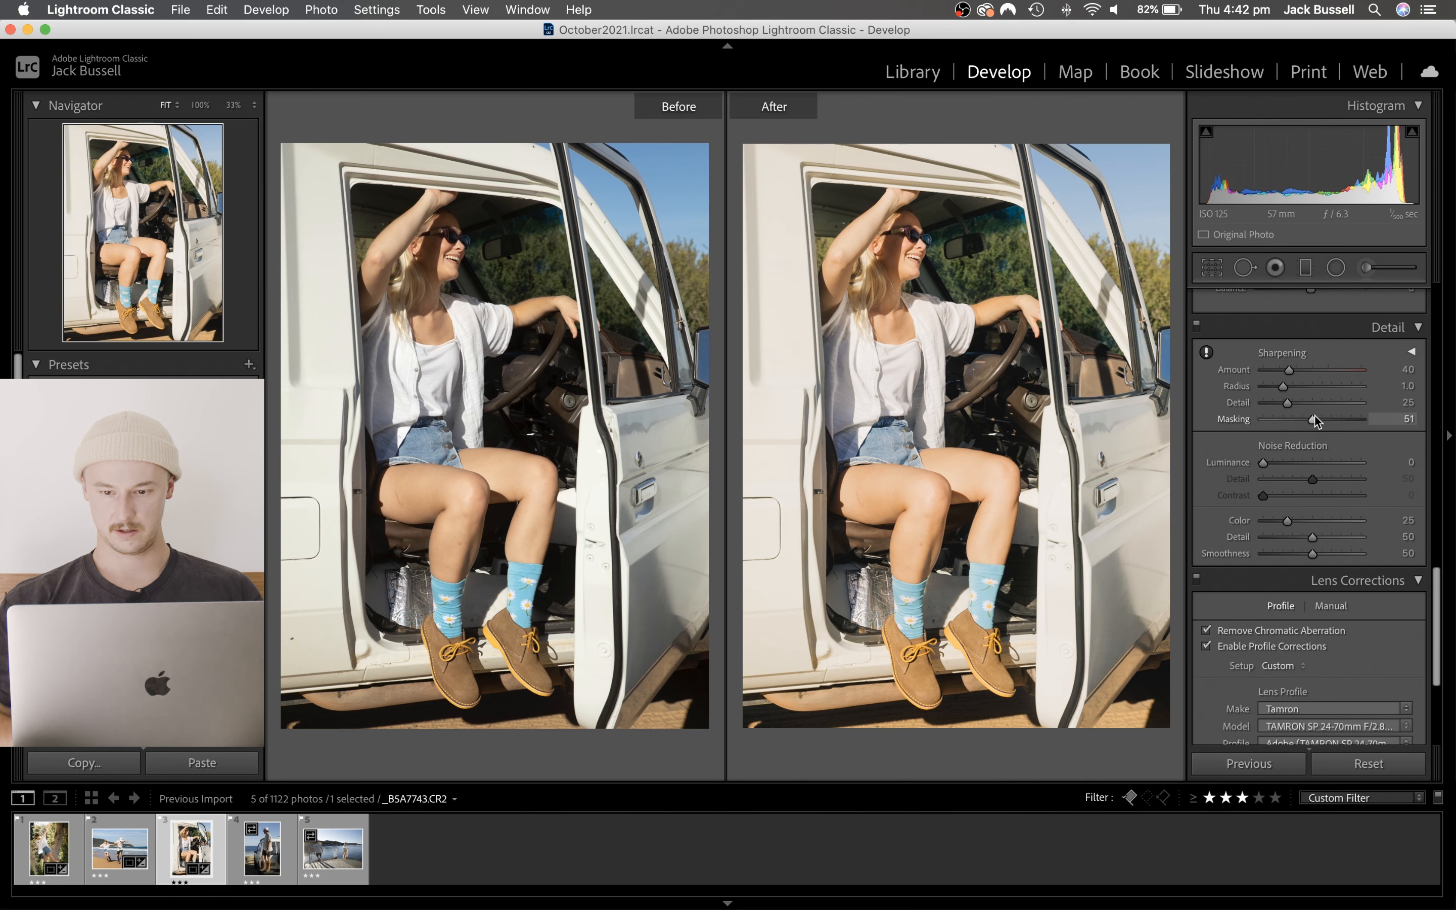
drag(1314, 416, 1298, 373)
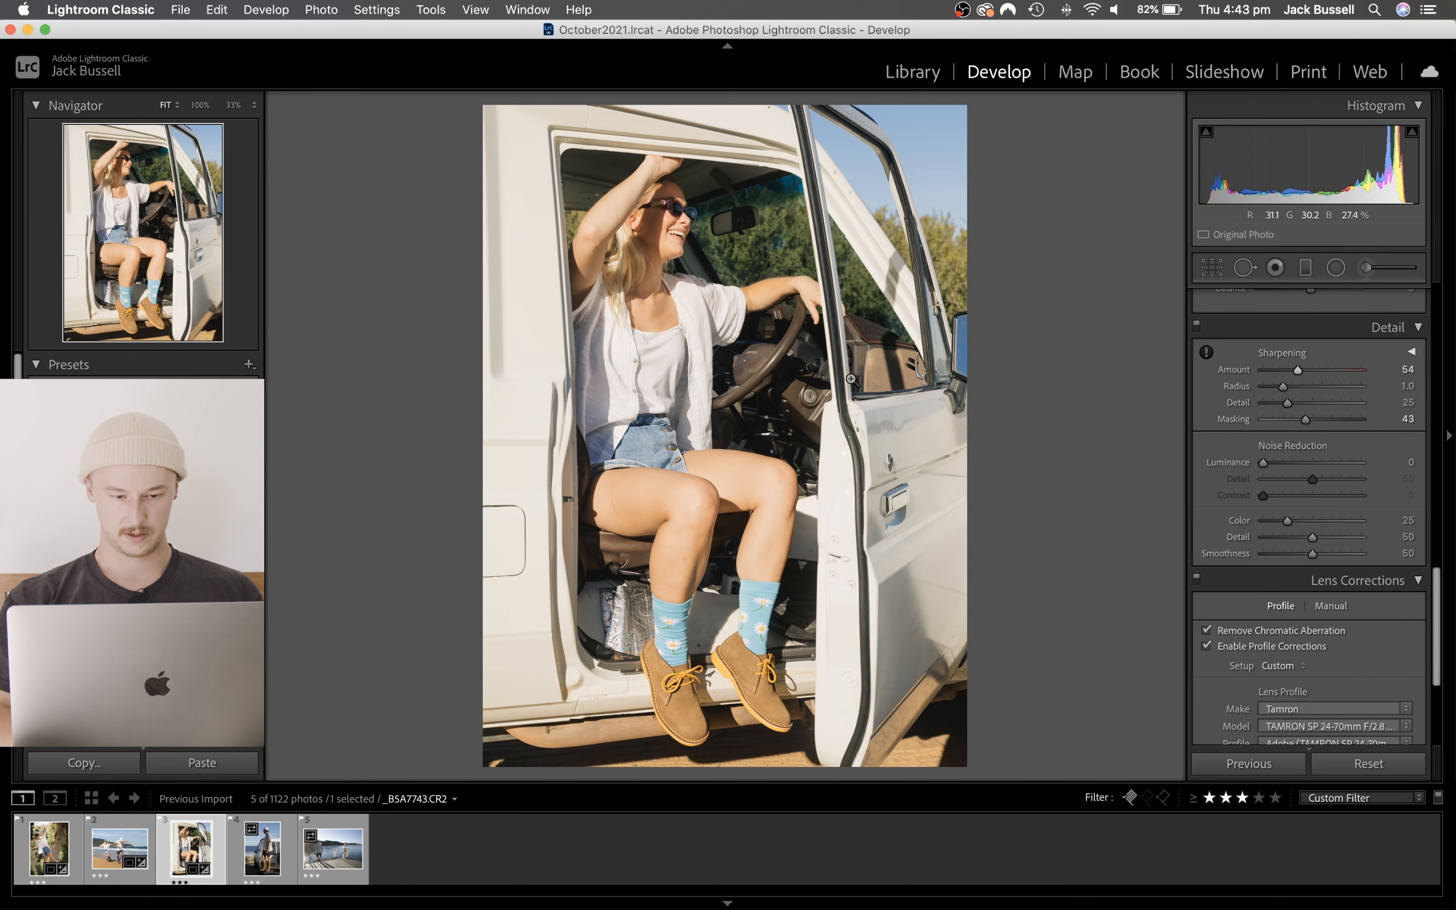
- Copy the car photo's develop settings and paste them onto the photo of the man standing on the car's rear bumper
key(super+shift+c)
key(Return)
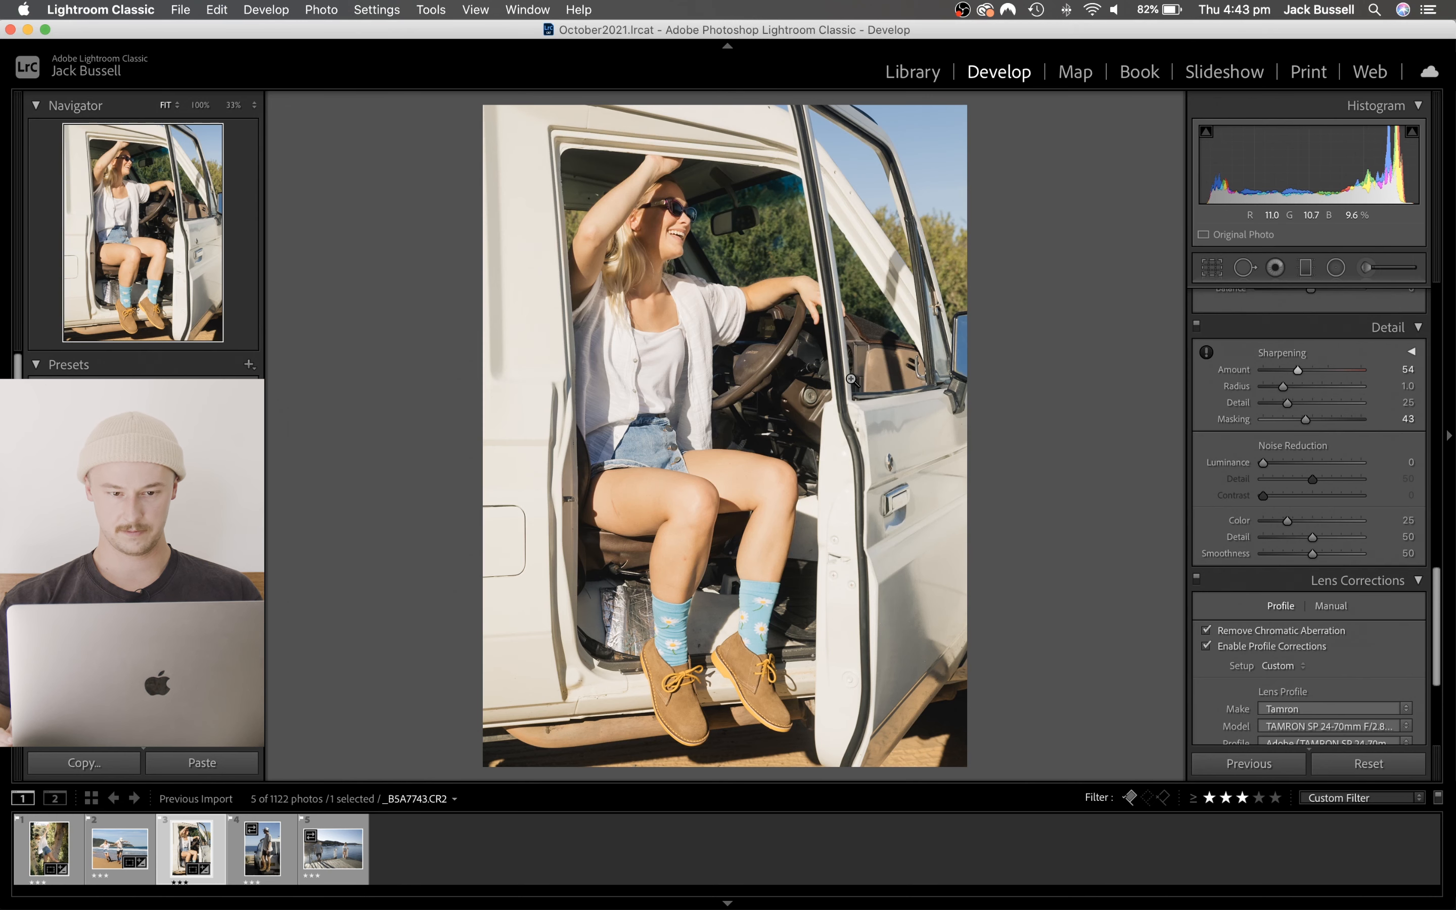
key(Right)
key(super+shift+v)
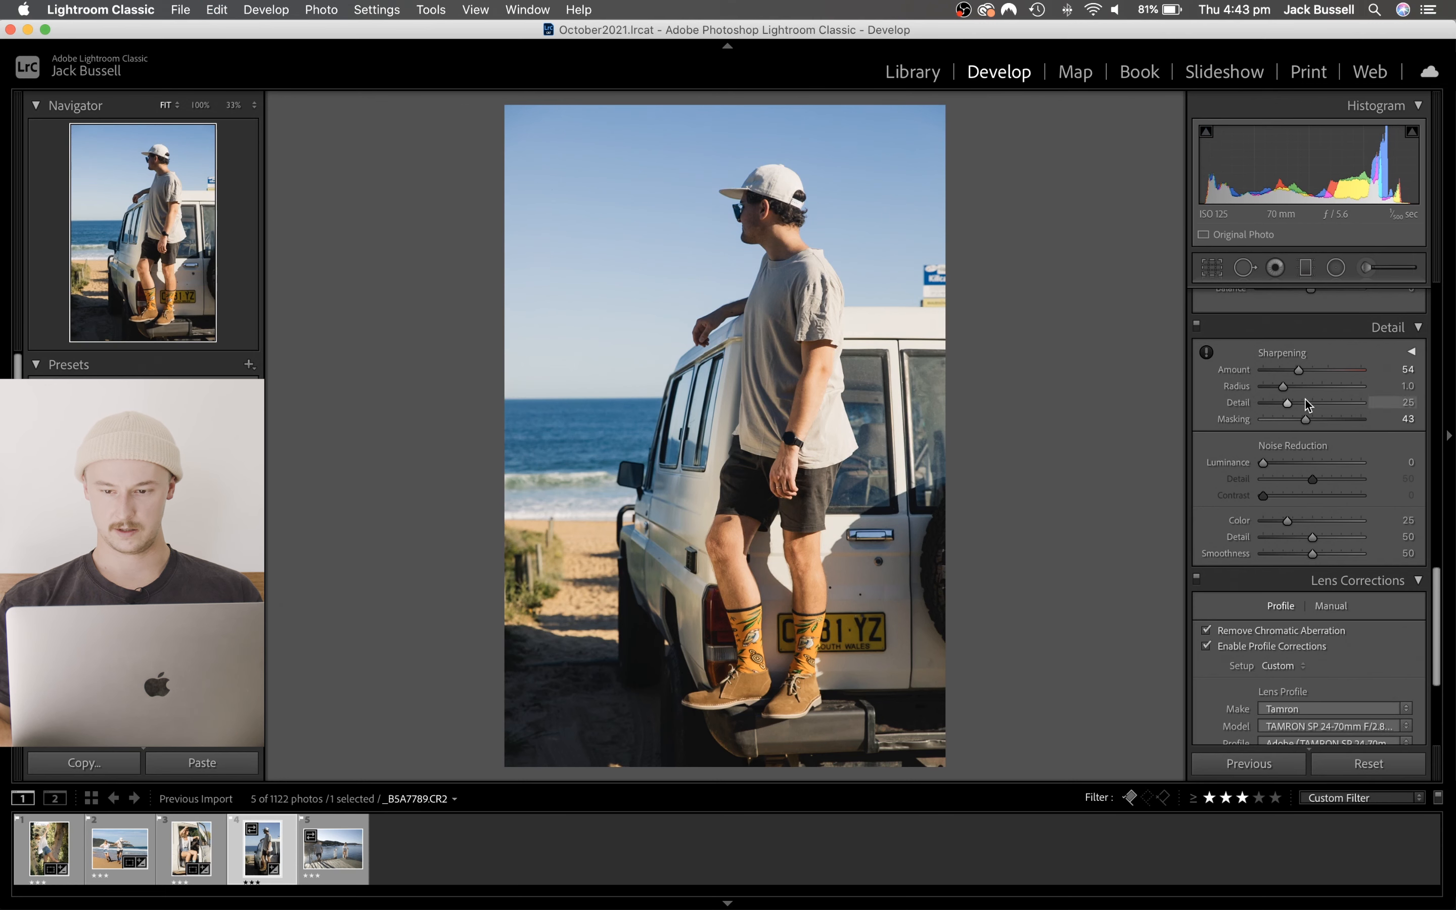
- Set the man's photo to Exposure +0.60, Shadows +60 and Temp 5,388
scroll(1304, 399, up, 10)
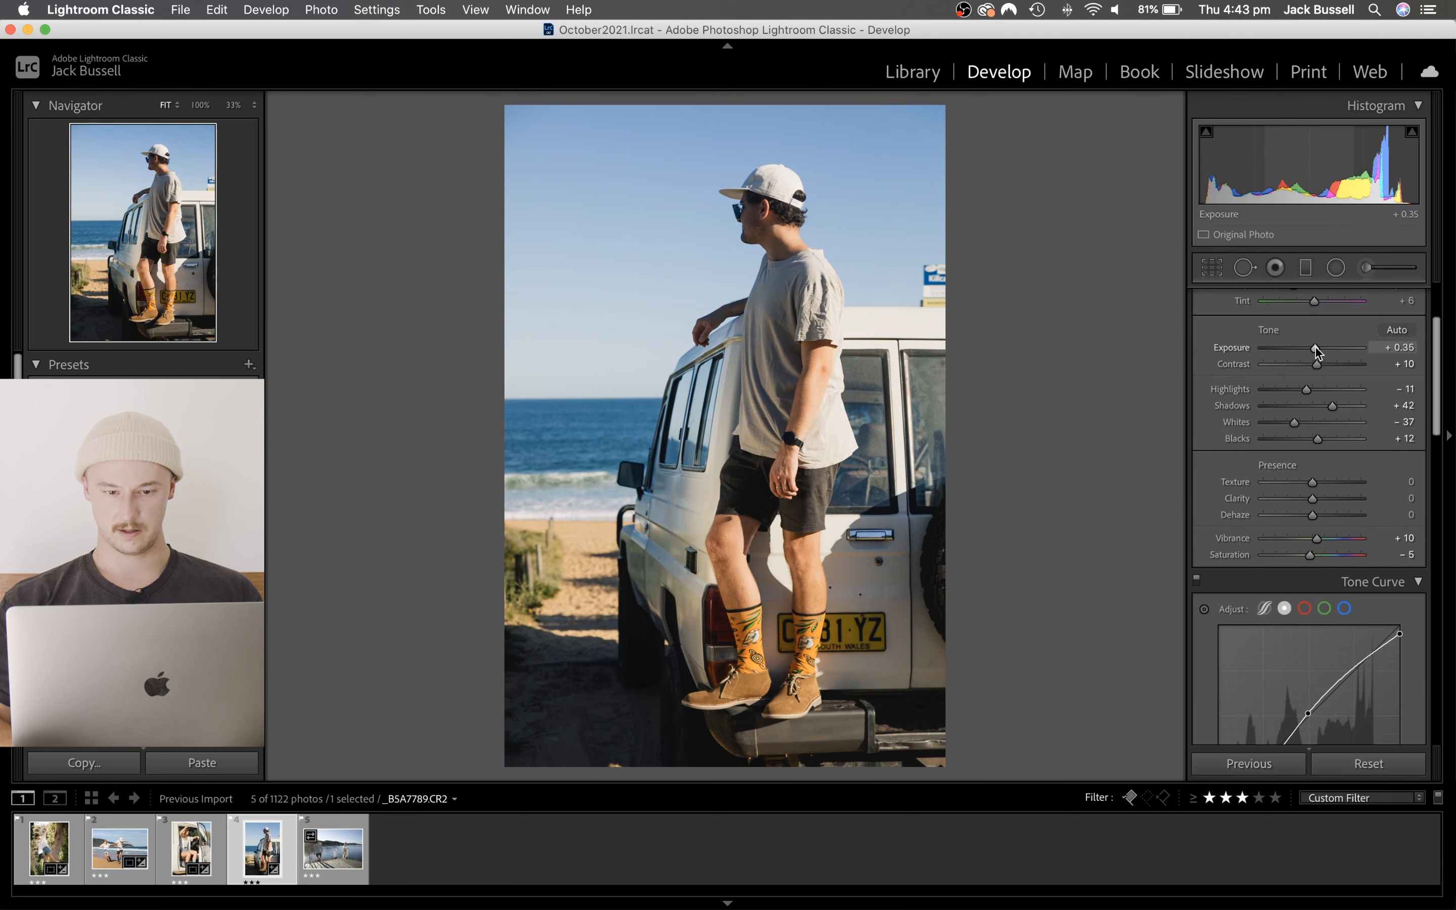
drag(1316, 347, 1317, 346)
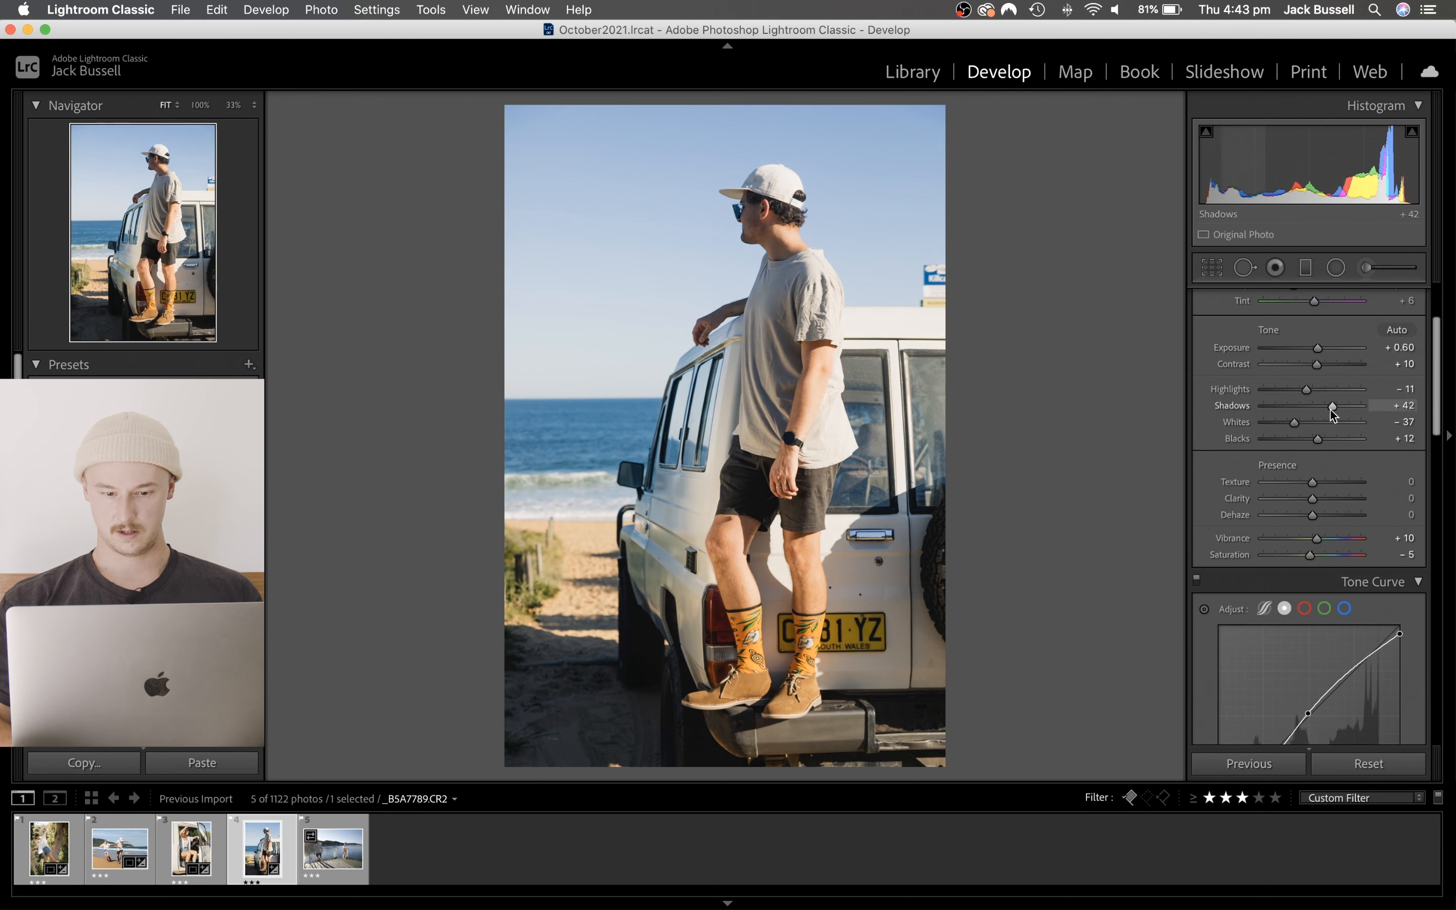
mouse_move(1330, 409)
mouse_down()
mouse_move(1312, 404)
mouse_move(1339, 409)
mouse_up()
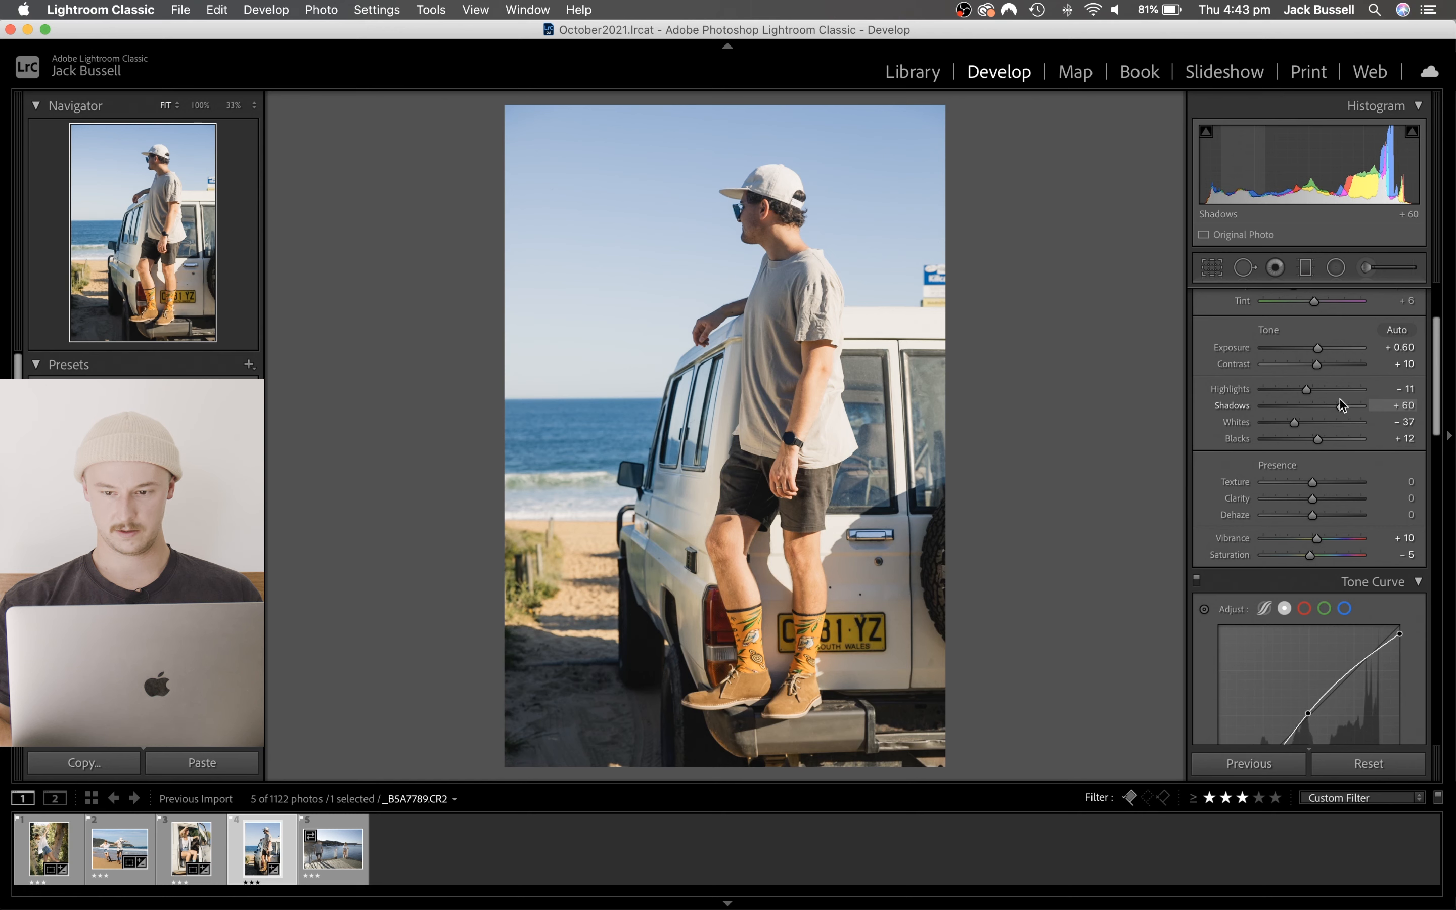
scroll(1310, 313, up, 3)
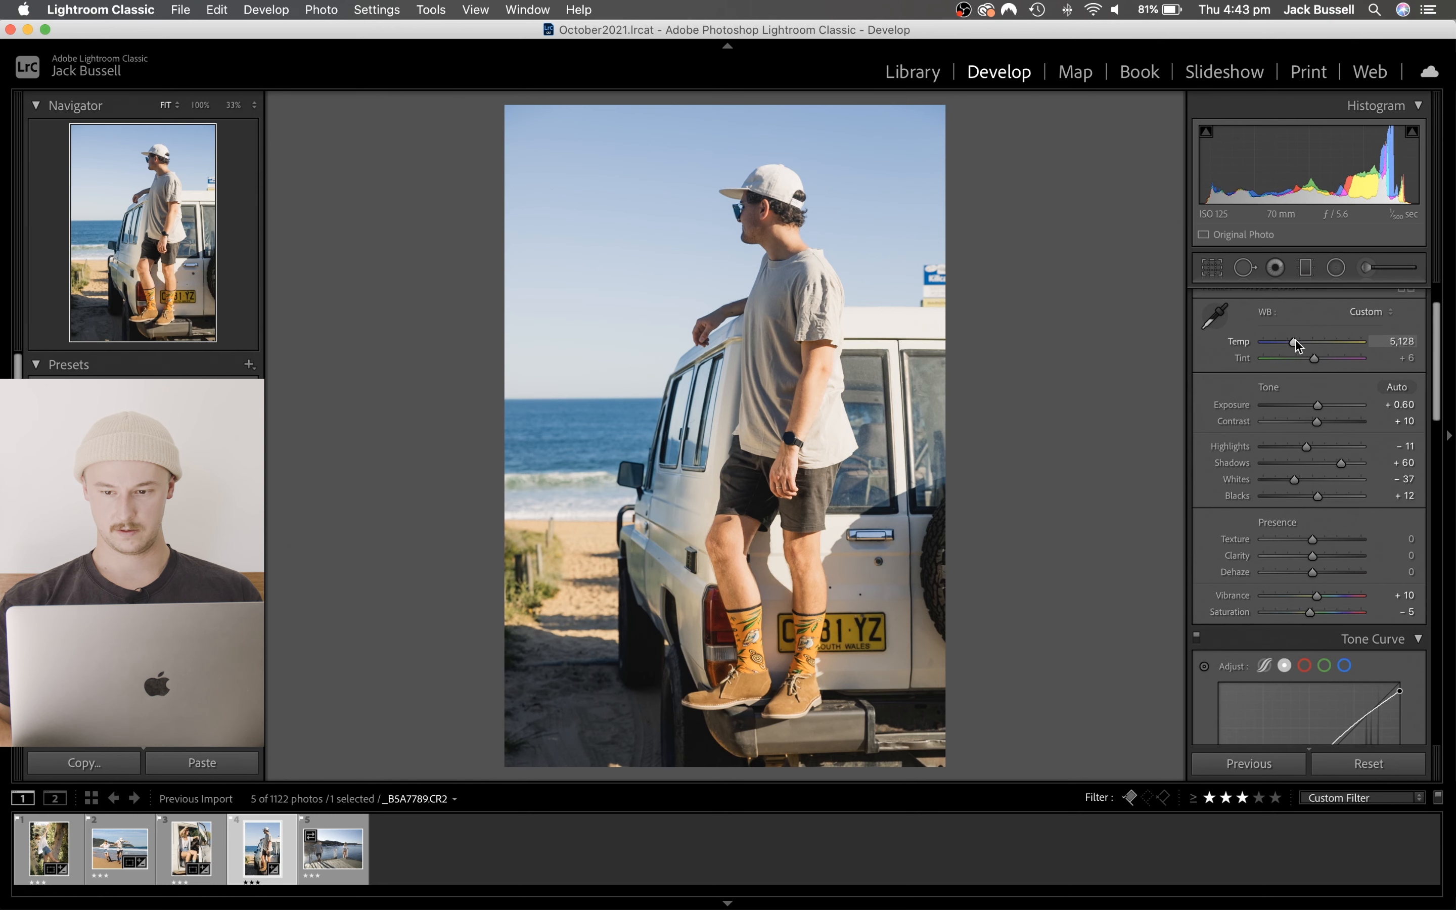
drag(1295, 339, 1298, 338)
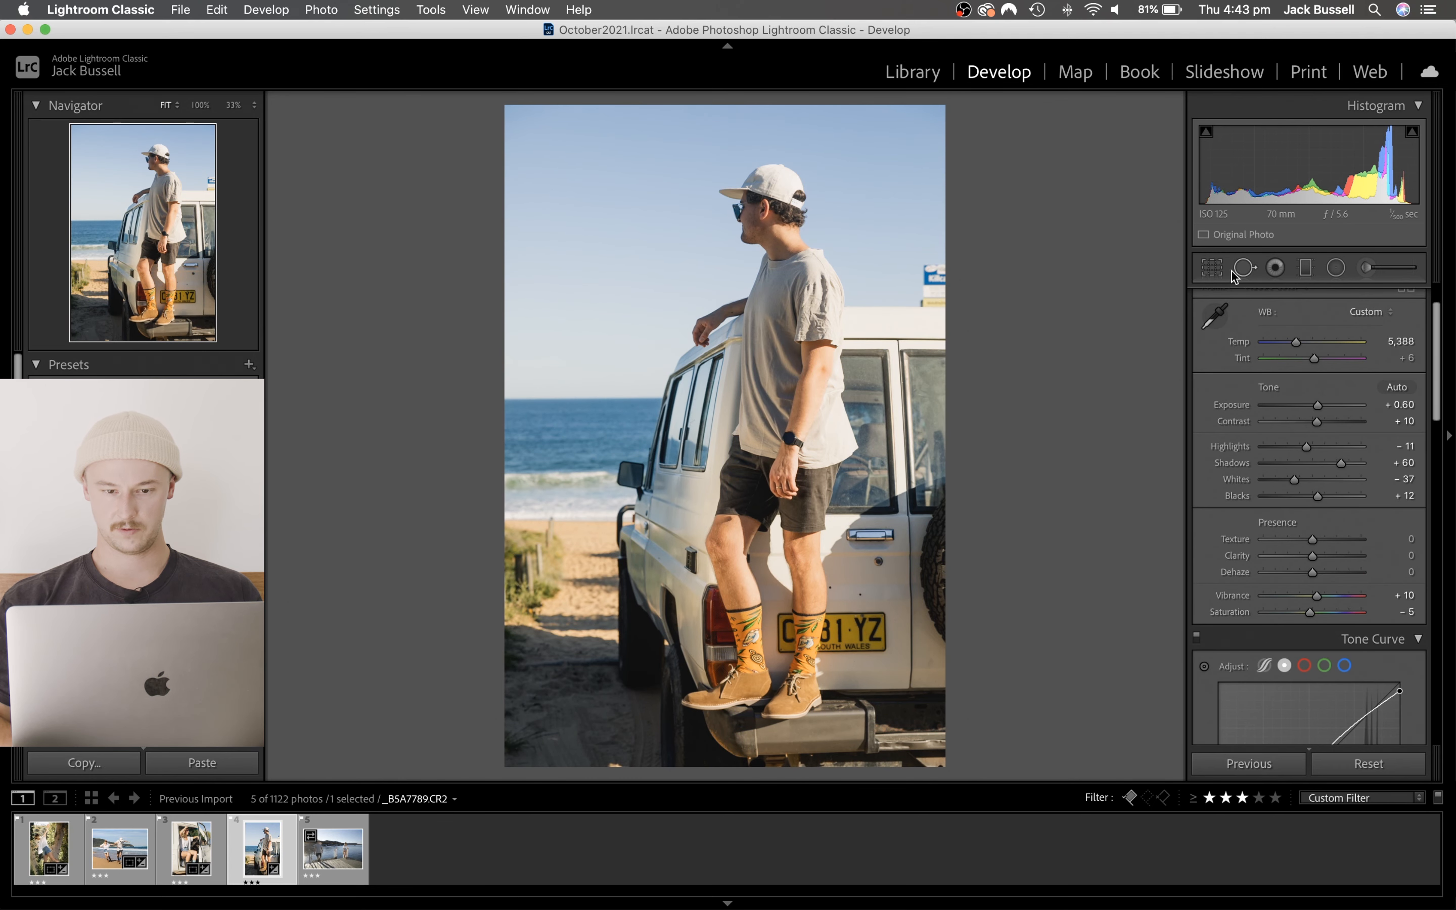
- Crop away a strip of sky above the man and a strip of ground below the bumper, keeping the full width
click(1210, 268)
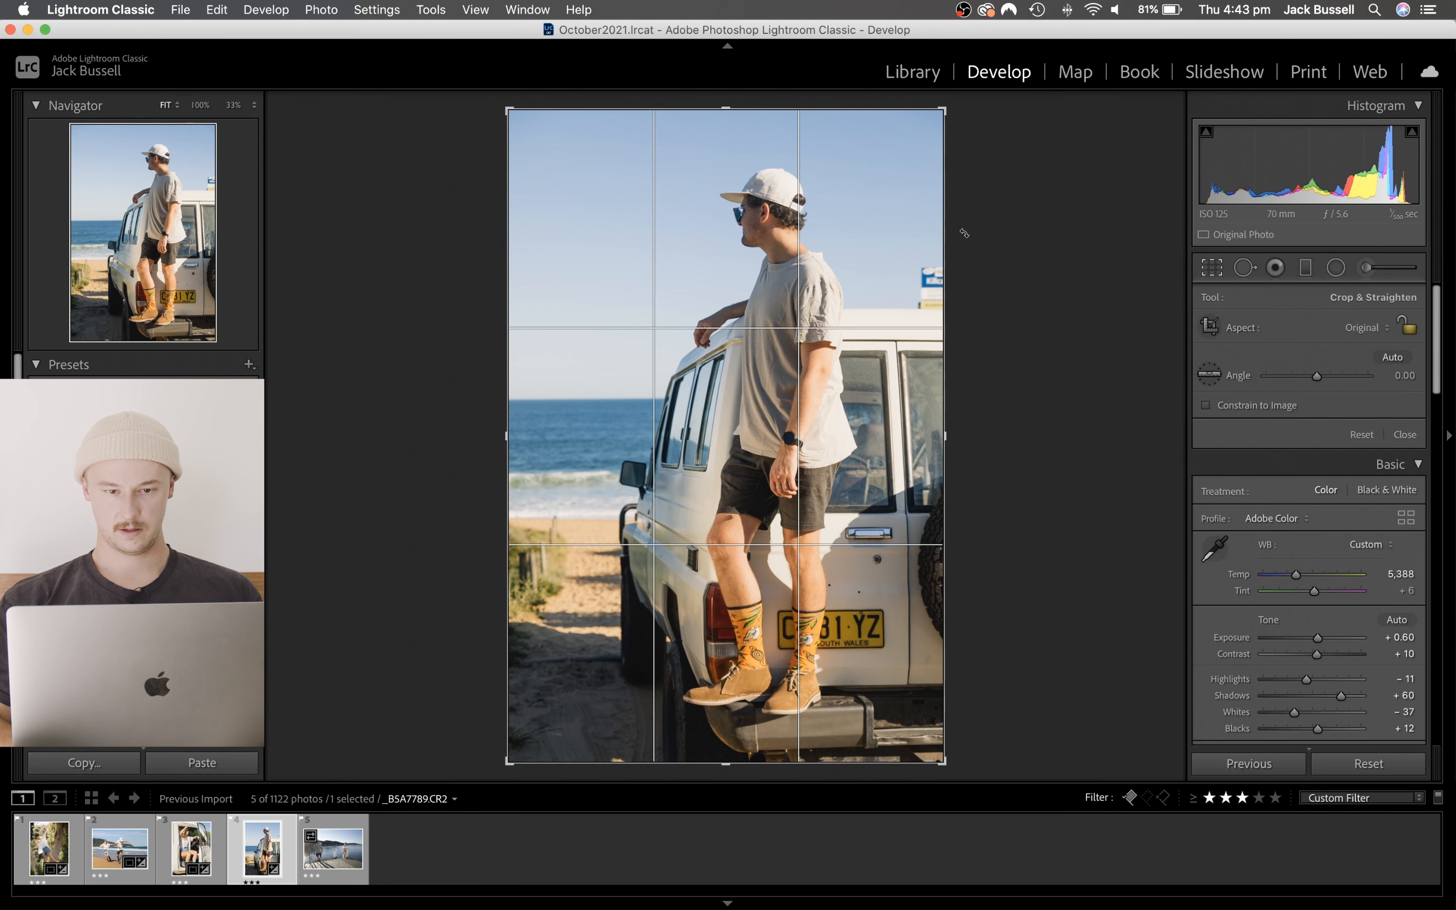
drag(721, 119, 720, 158)
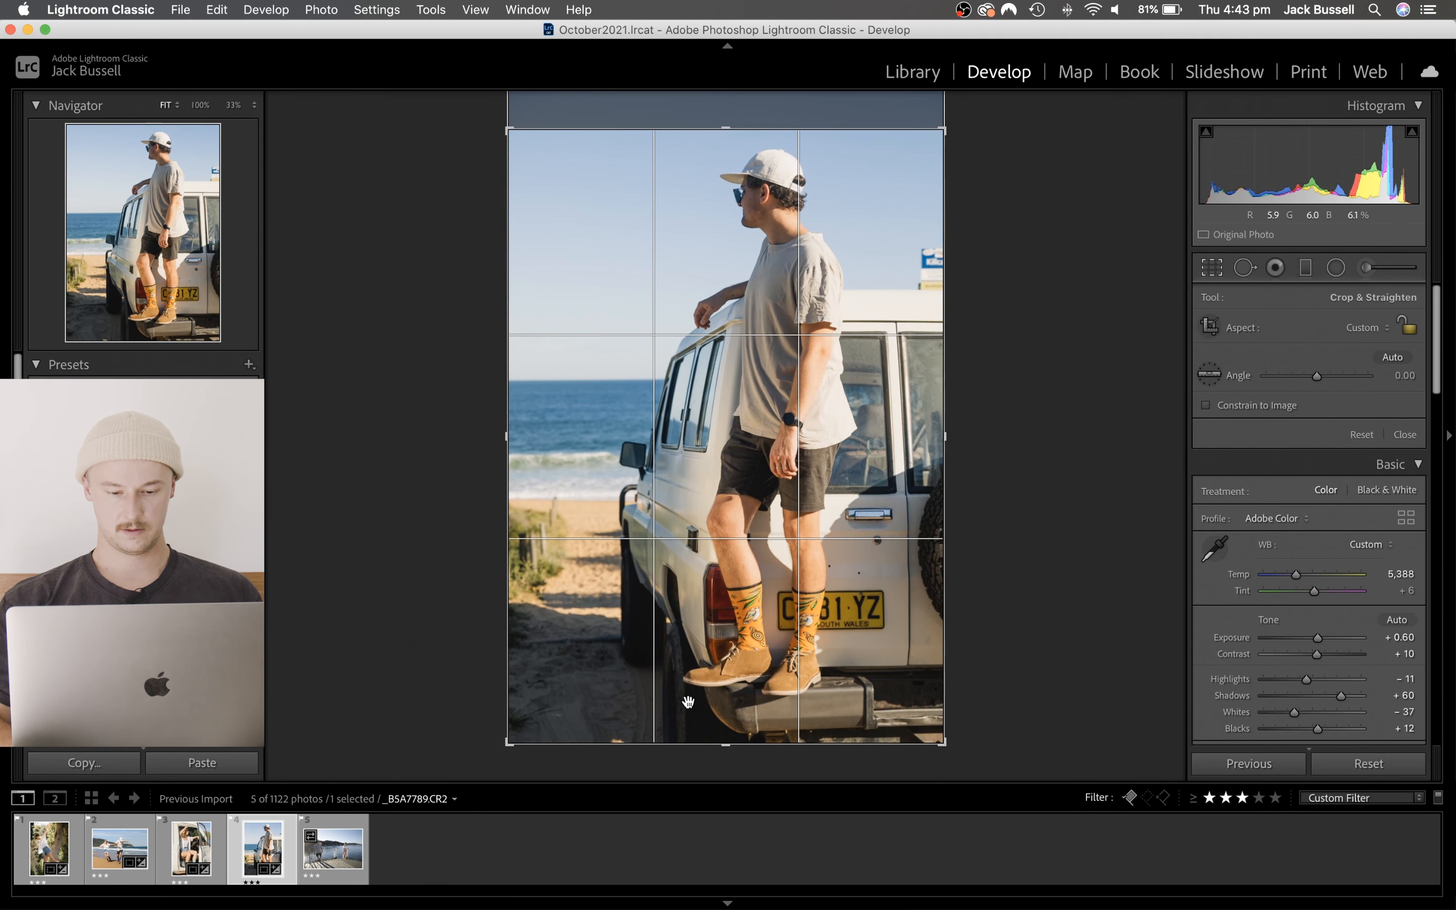
drag(719, 741, 719, 714)
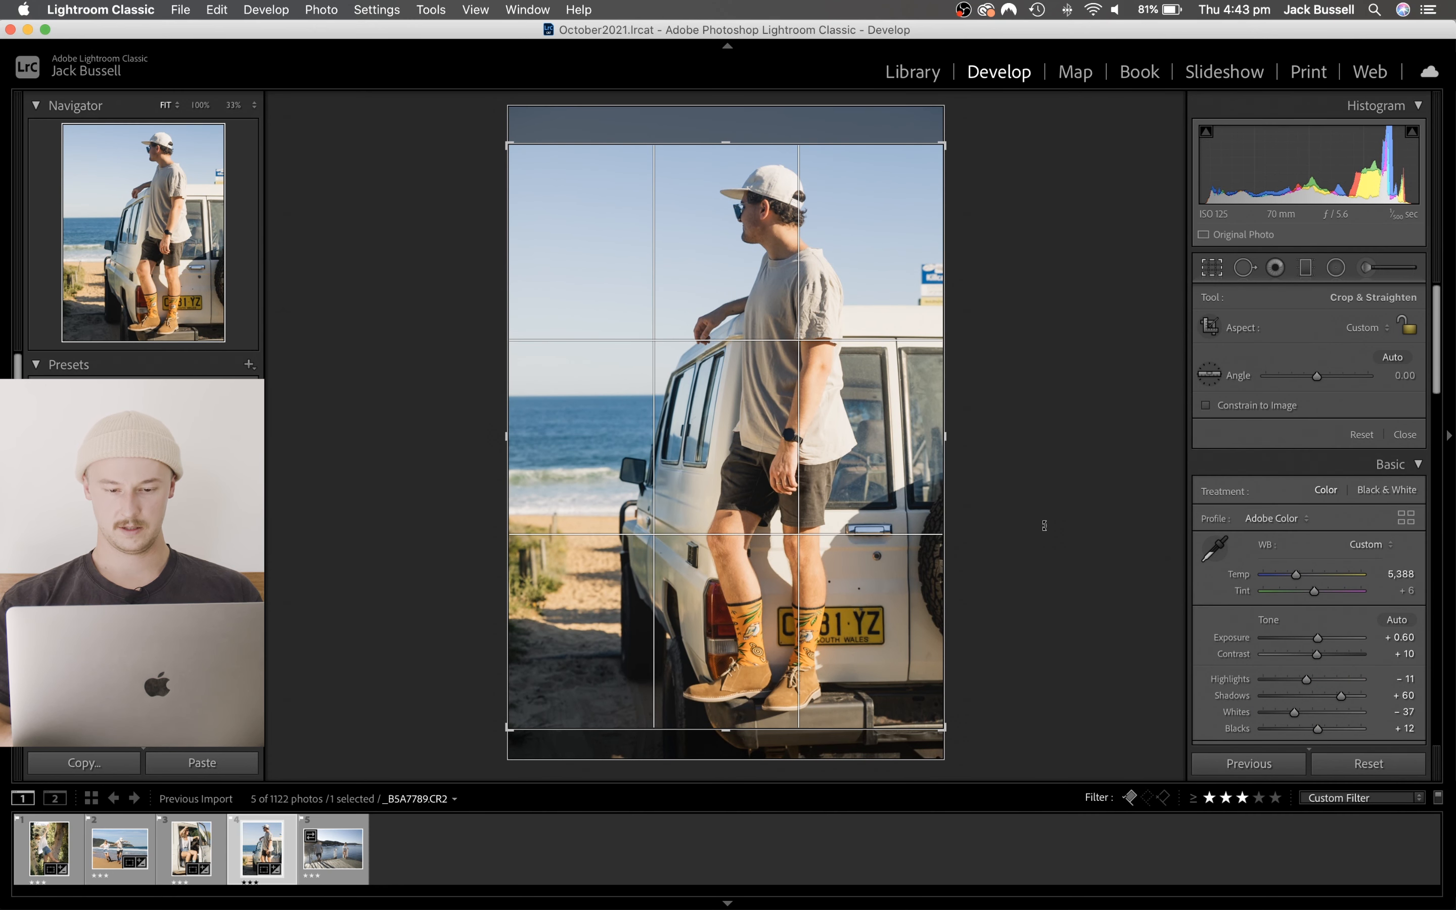
key(Return)
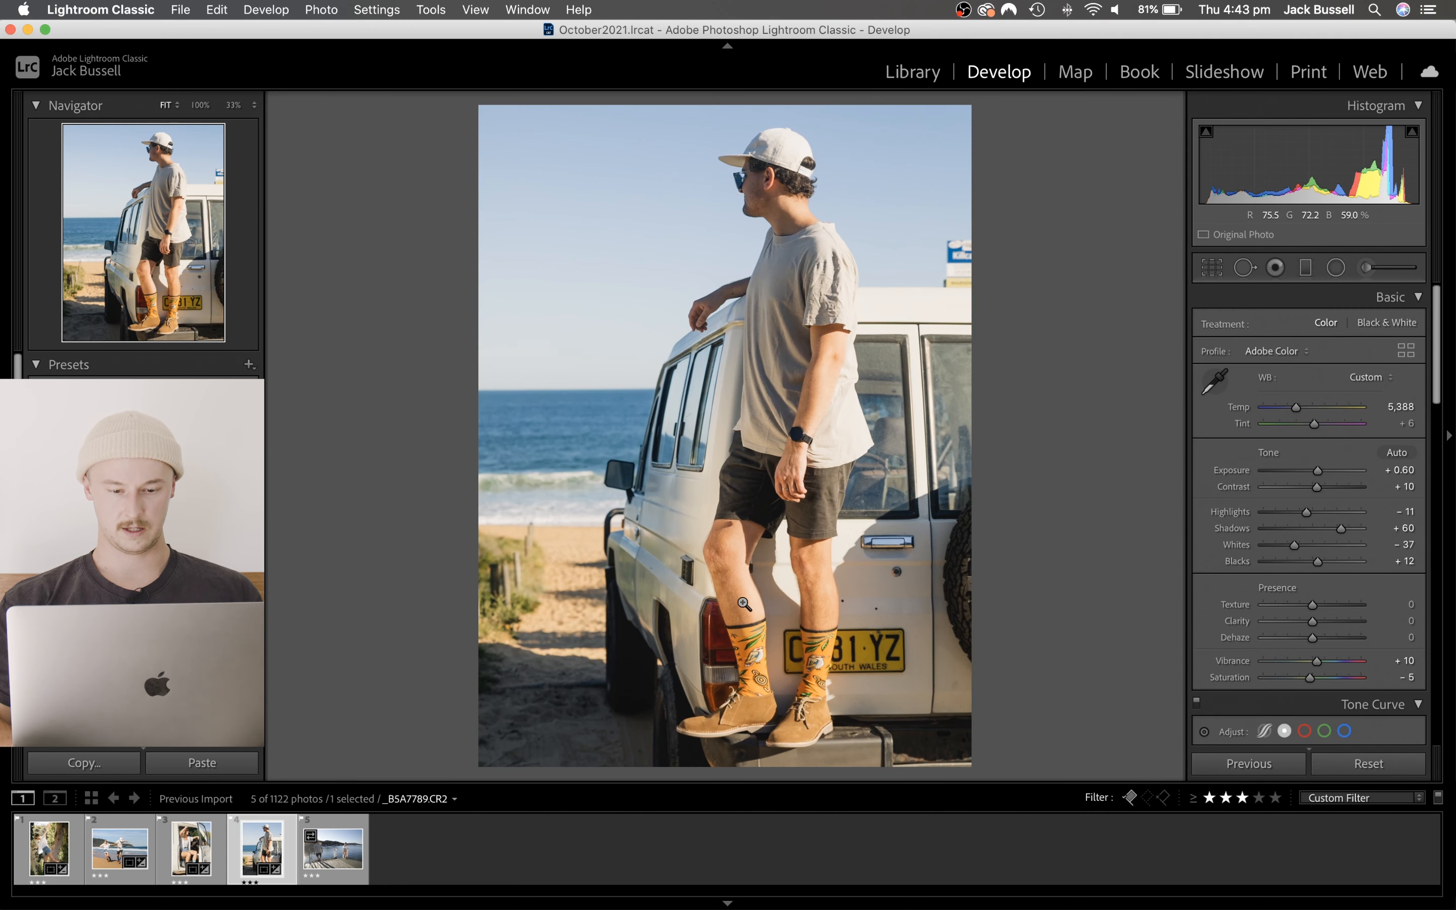
- Check the socks and shoes at 100%, and reduce the photo's Shadows to +48
click(728, 633)
drag(720, 688, 717, 428)
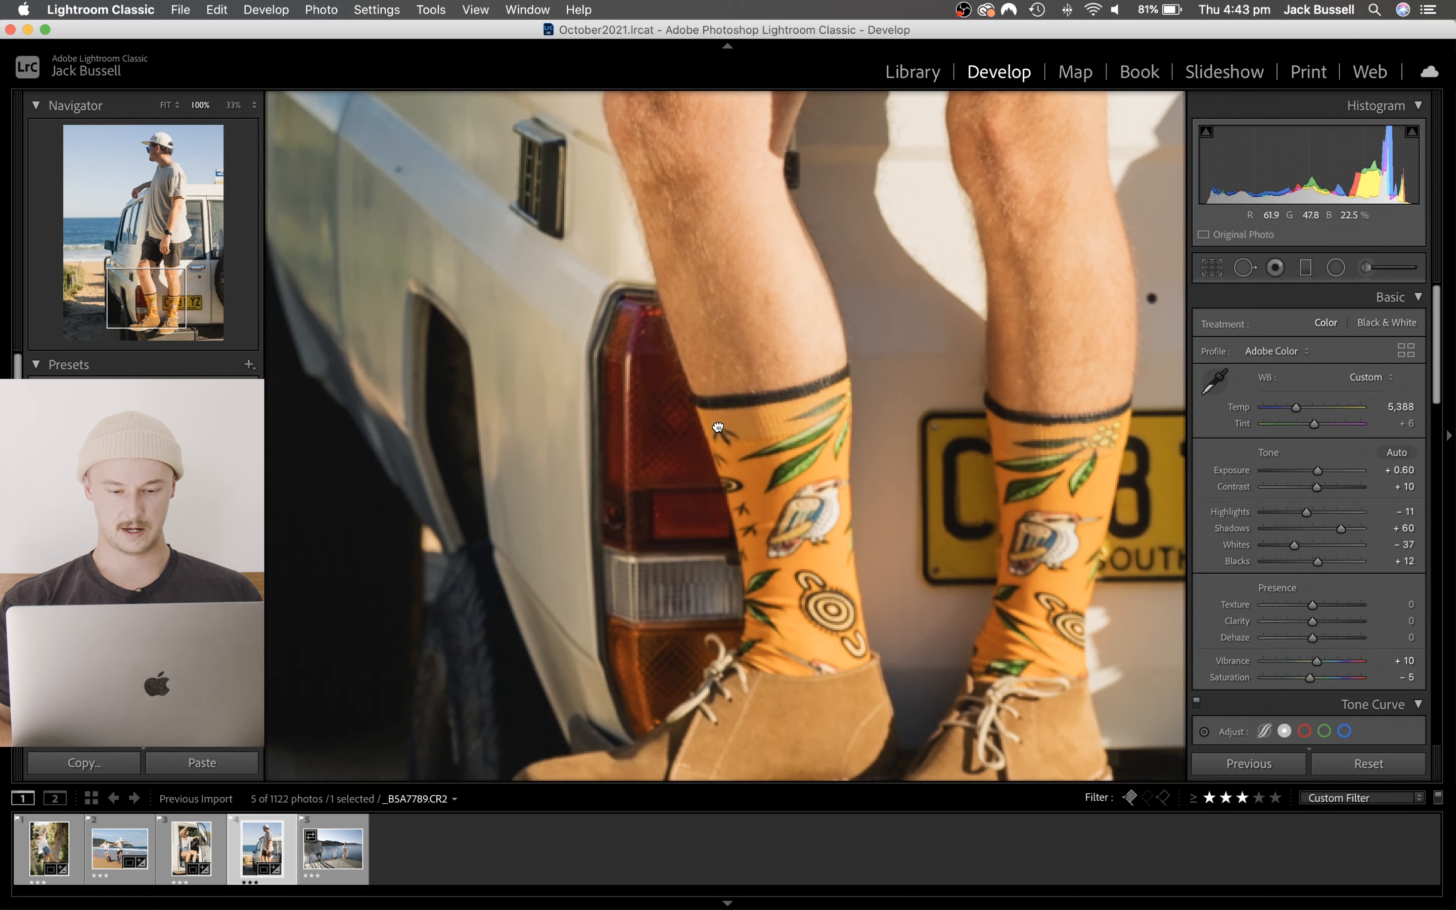
drag(710, 513, 780, 329)
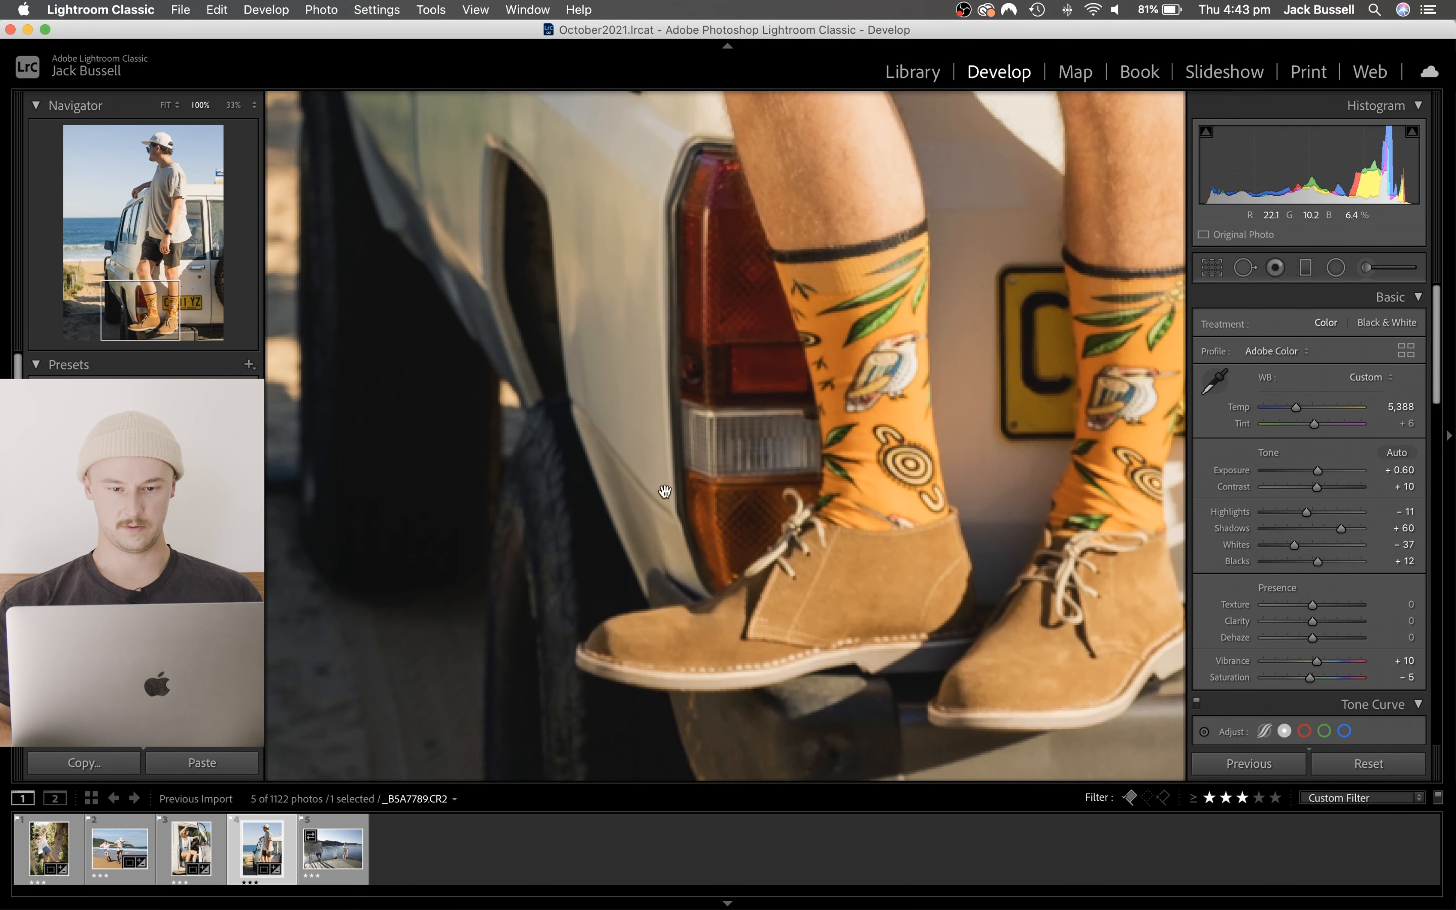
click(761, 471)
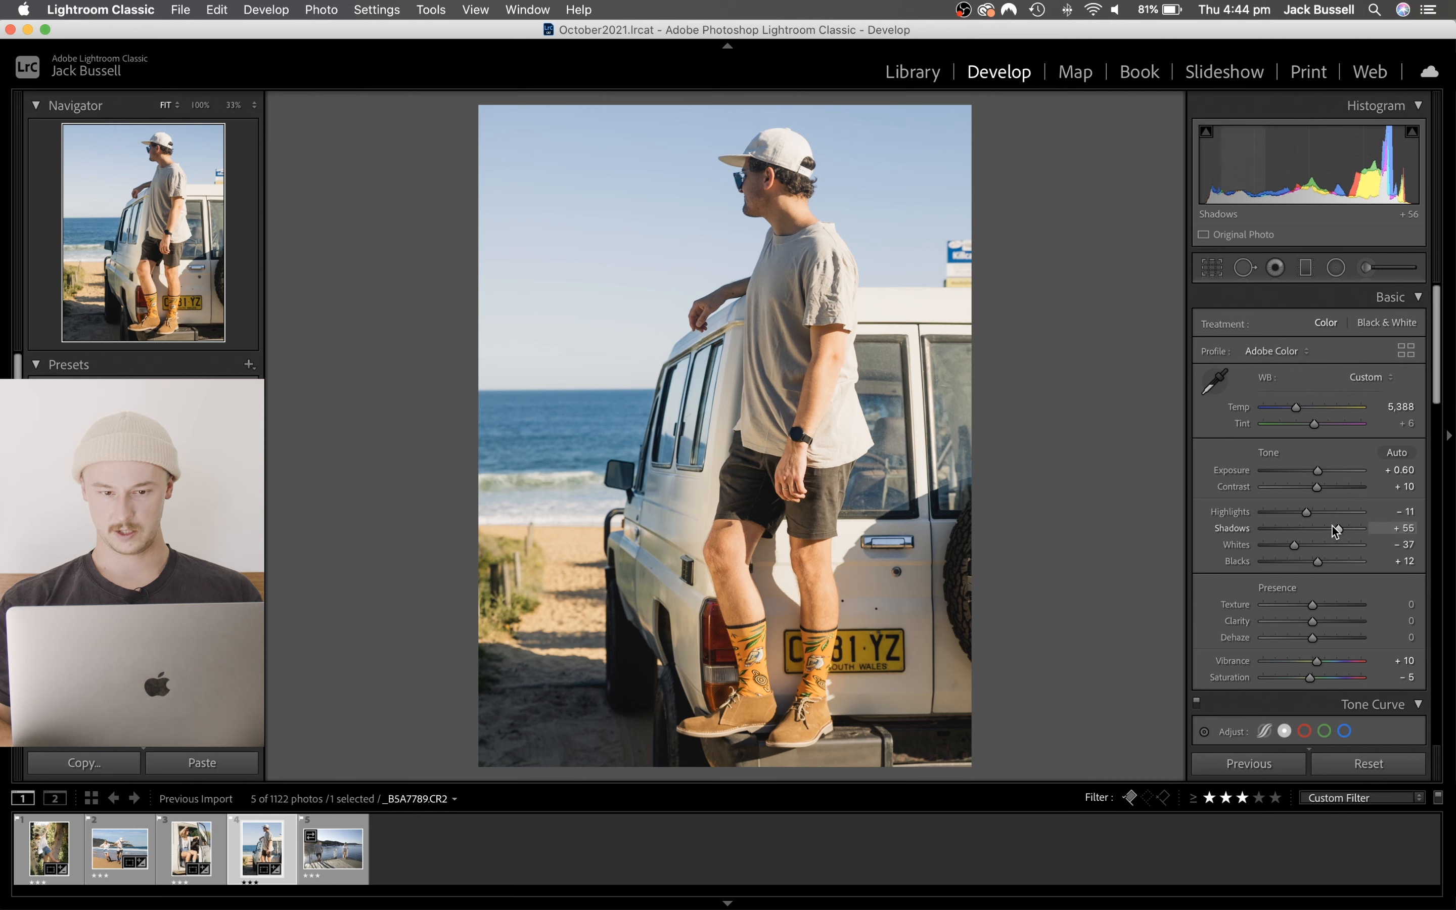
drag(1332, 524, 1326, 524)
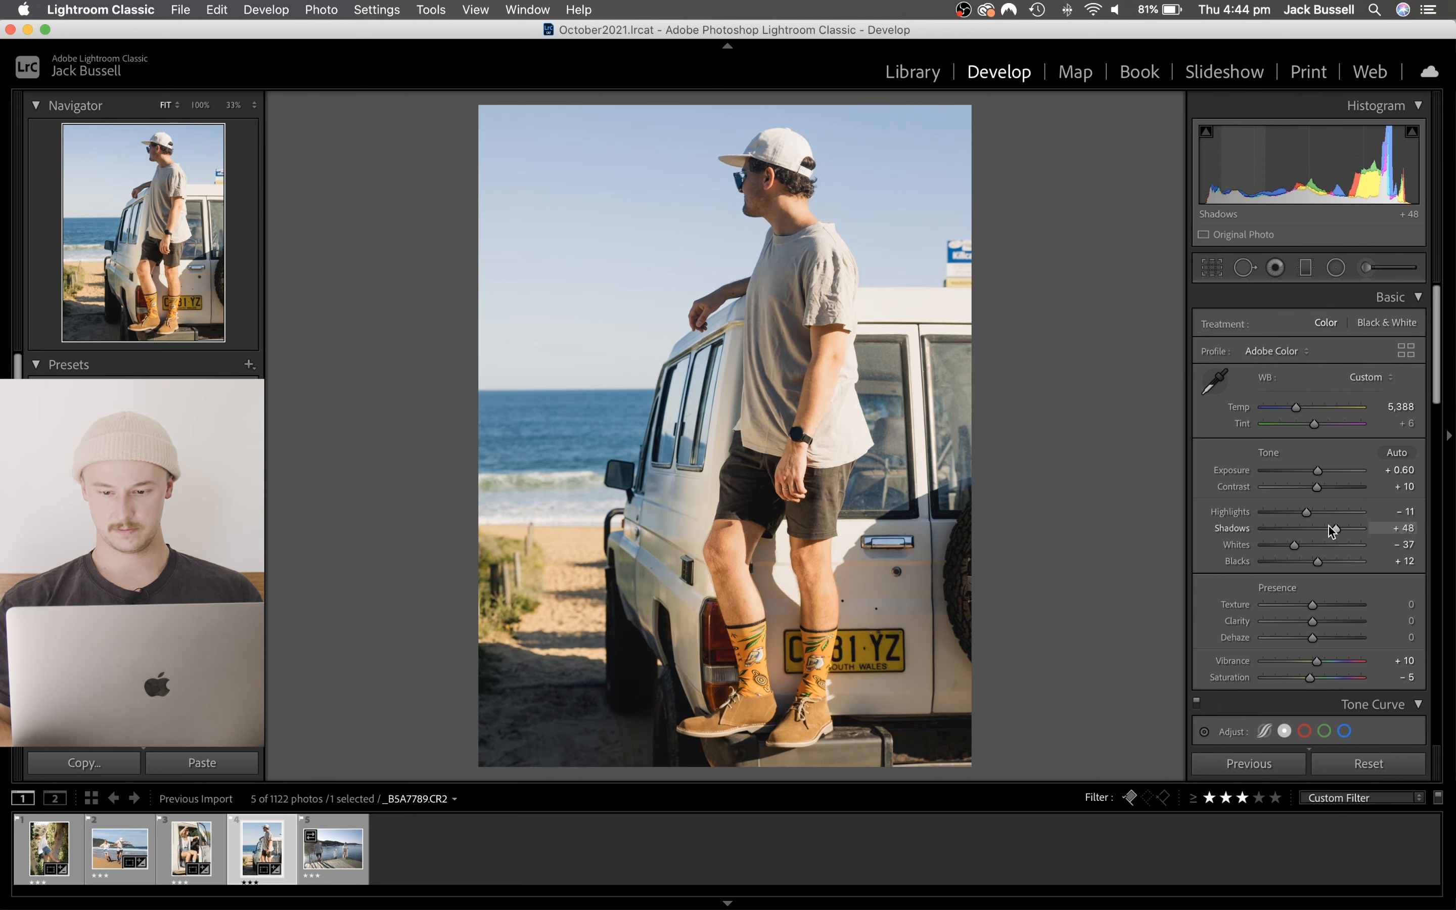
- Raise the tone curve's black point slightly, set its shadow point to Input 52, Output 48, and compare the curve off and on
scroll(1331, 530, down, 5)
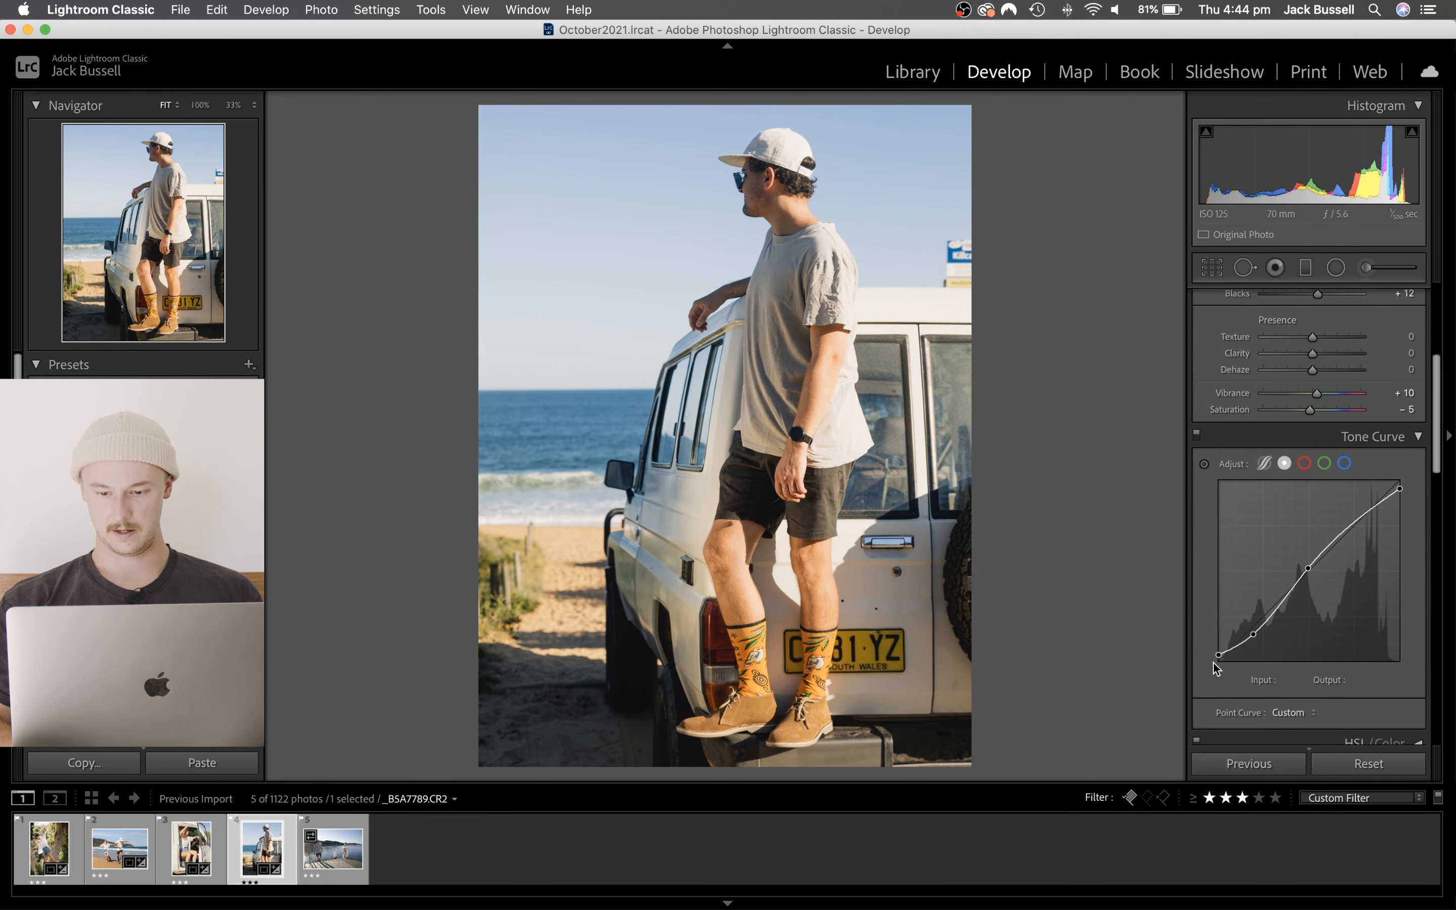
drag(1216, 657, 1255, 627)
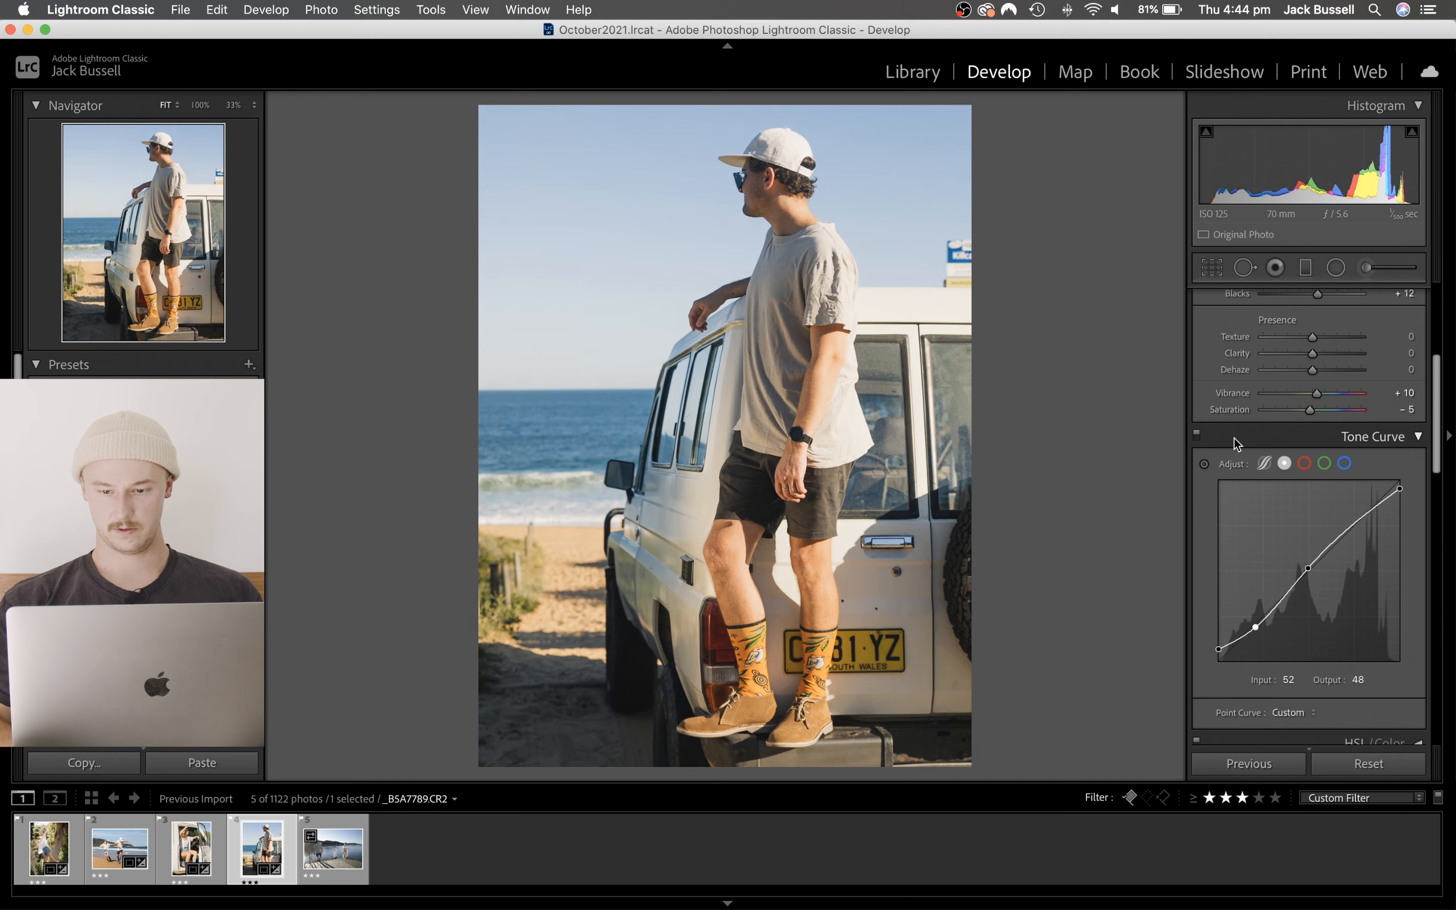
click(1195, 434)
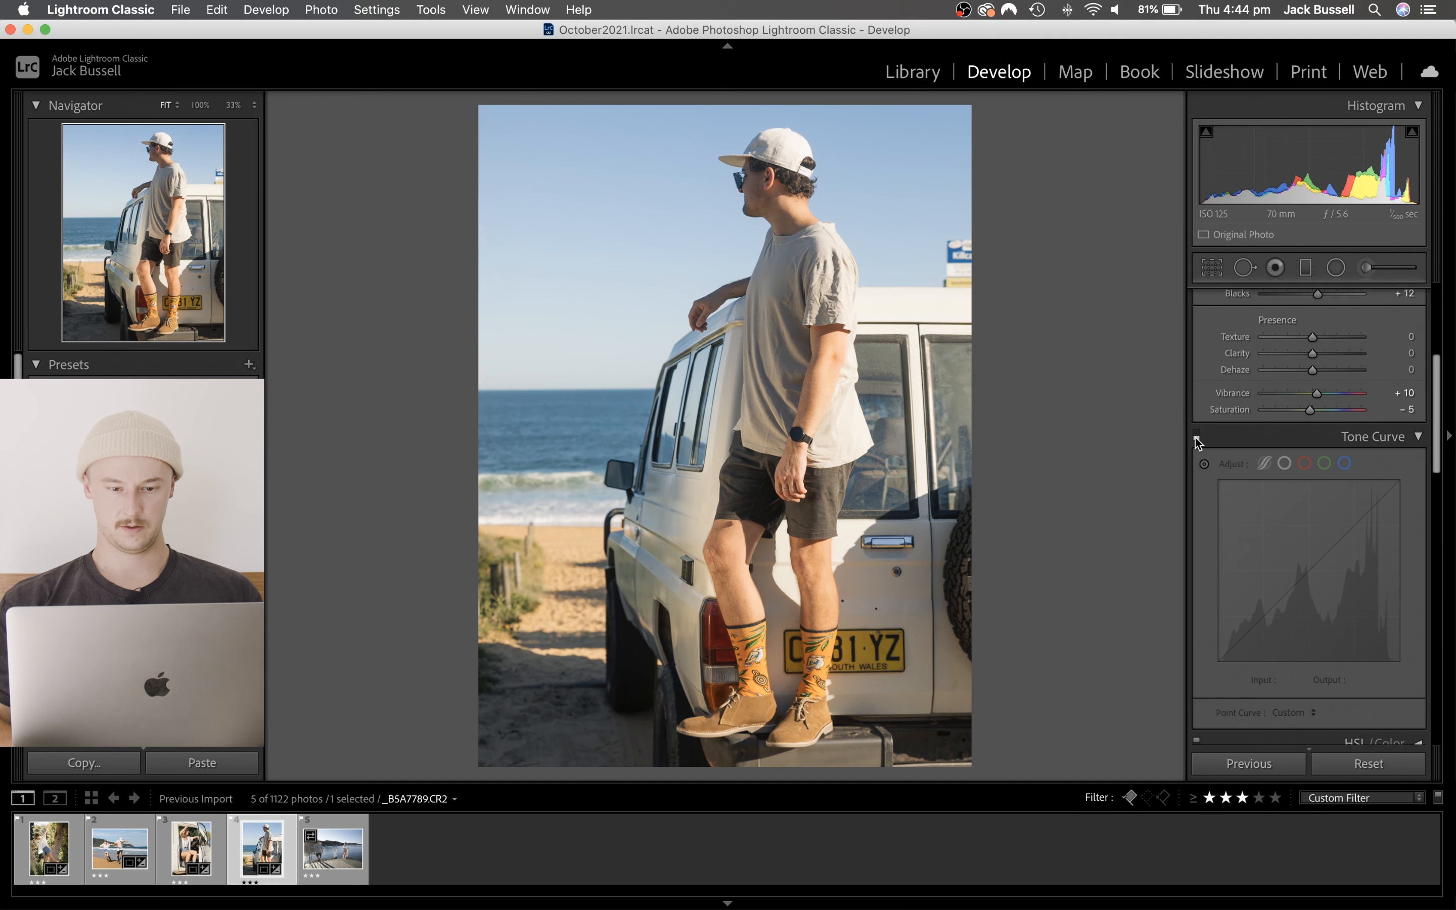
click(1195, 435)
- Move the tone curve's midpoint to Input 125, Output 135, and compare the photo with the curve off and on, leaving it enabled
drag(1308, 568, 1307, 569)
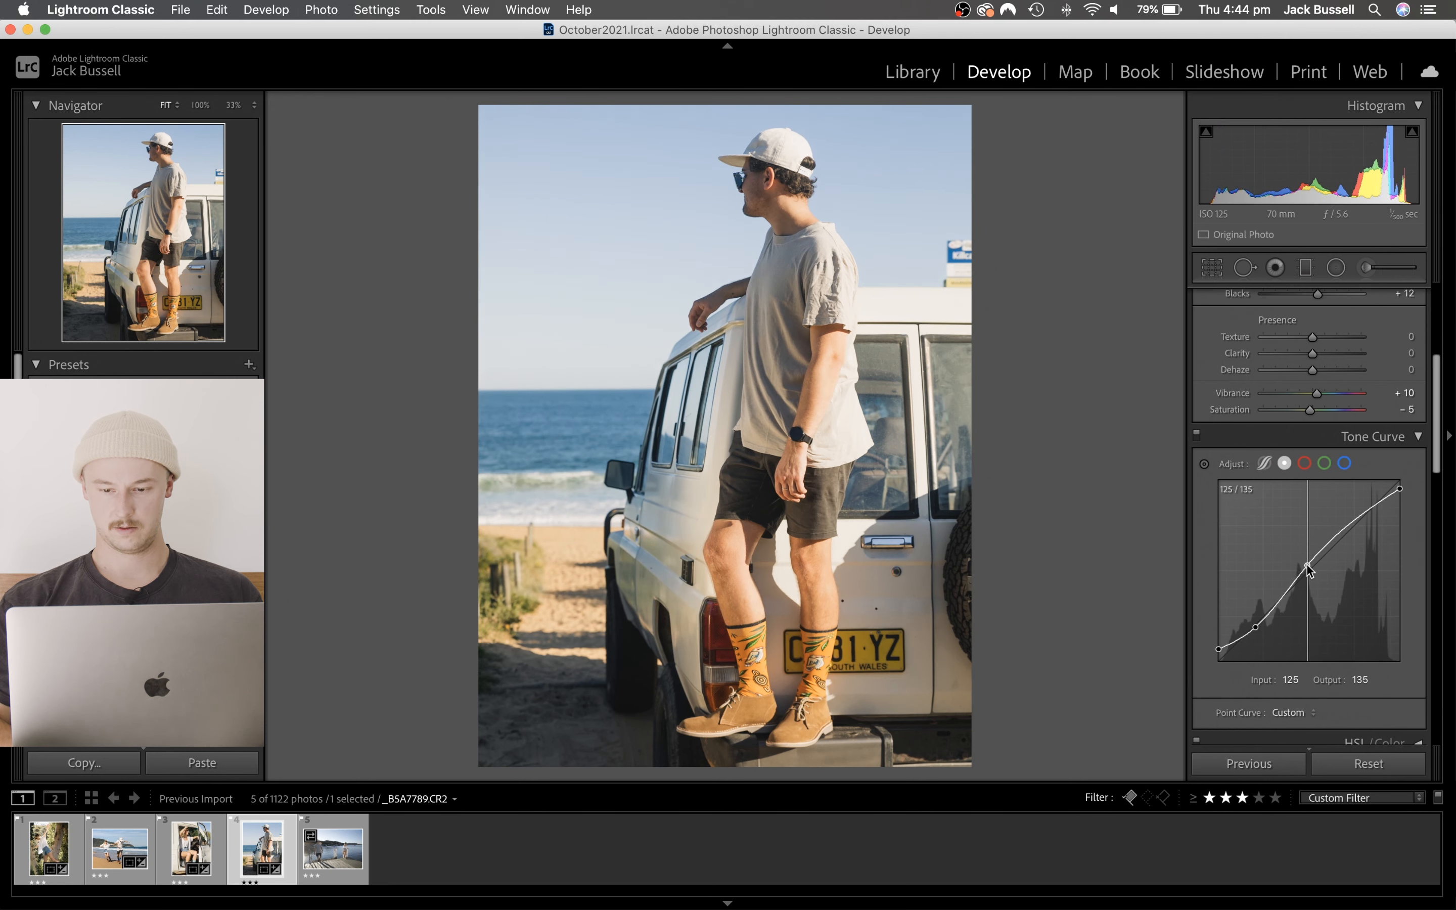
click(1196, 435)
click(1196, 435)
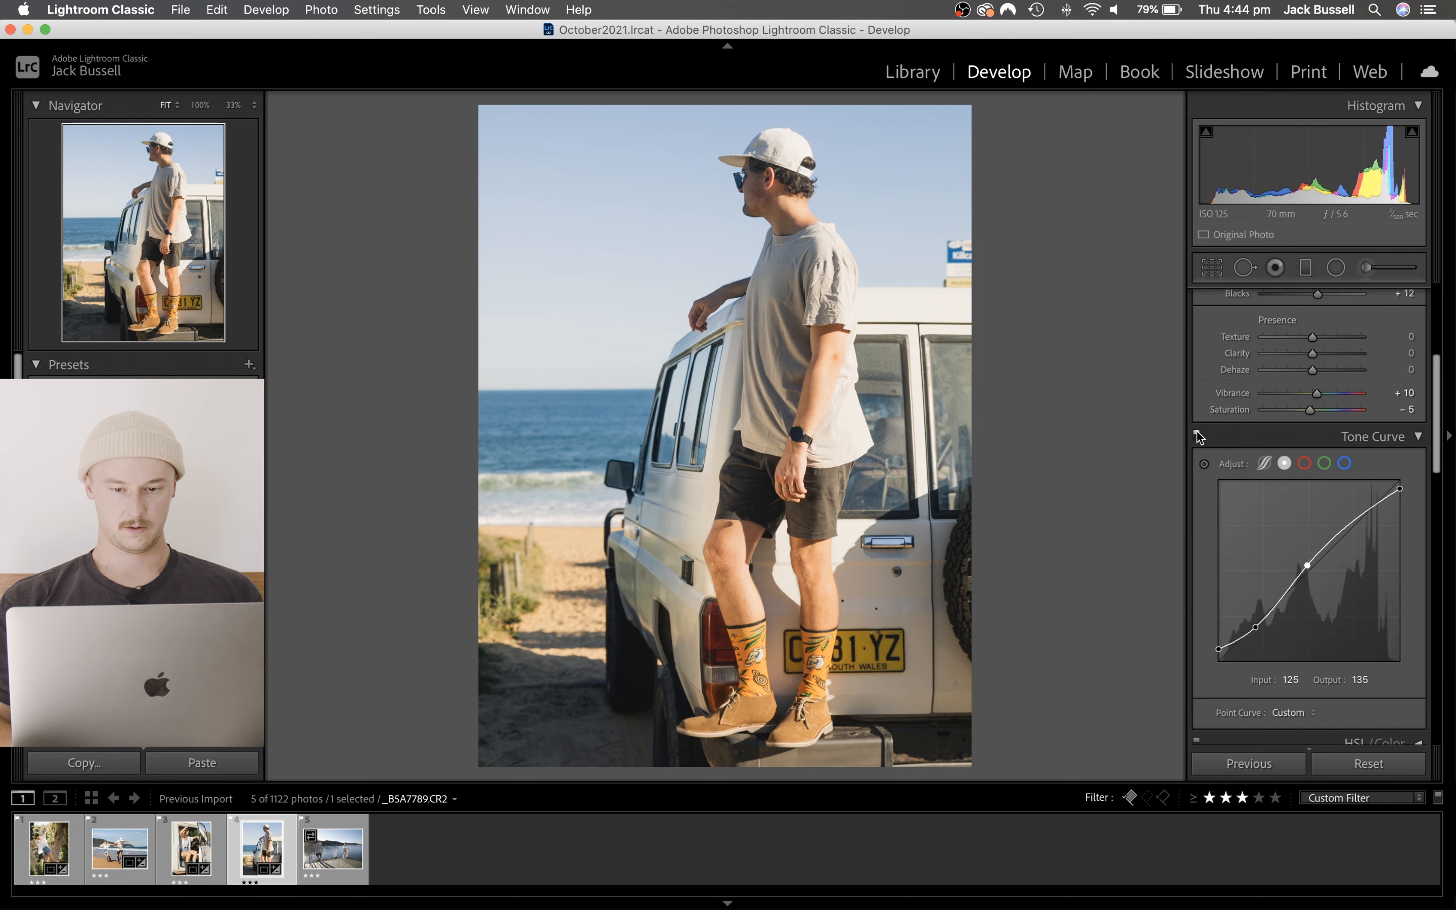
- Switch the tone curve off and on several times to judge its effect on the whole photo, leaving it enabled
click(1196, 435)
click(1196, 434)
click(1197, 434)
click(1196, 435)
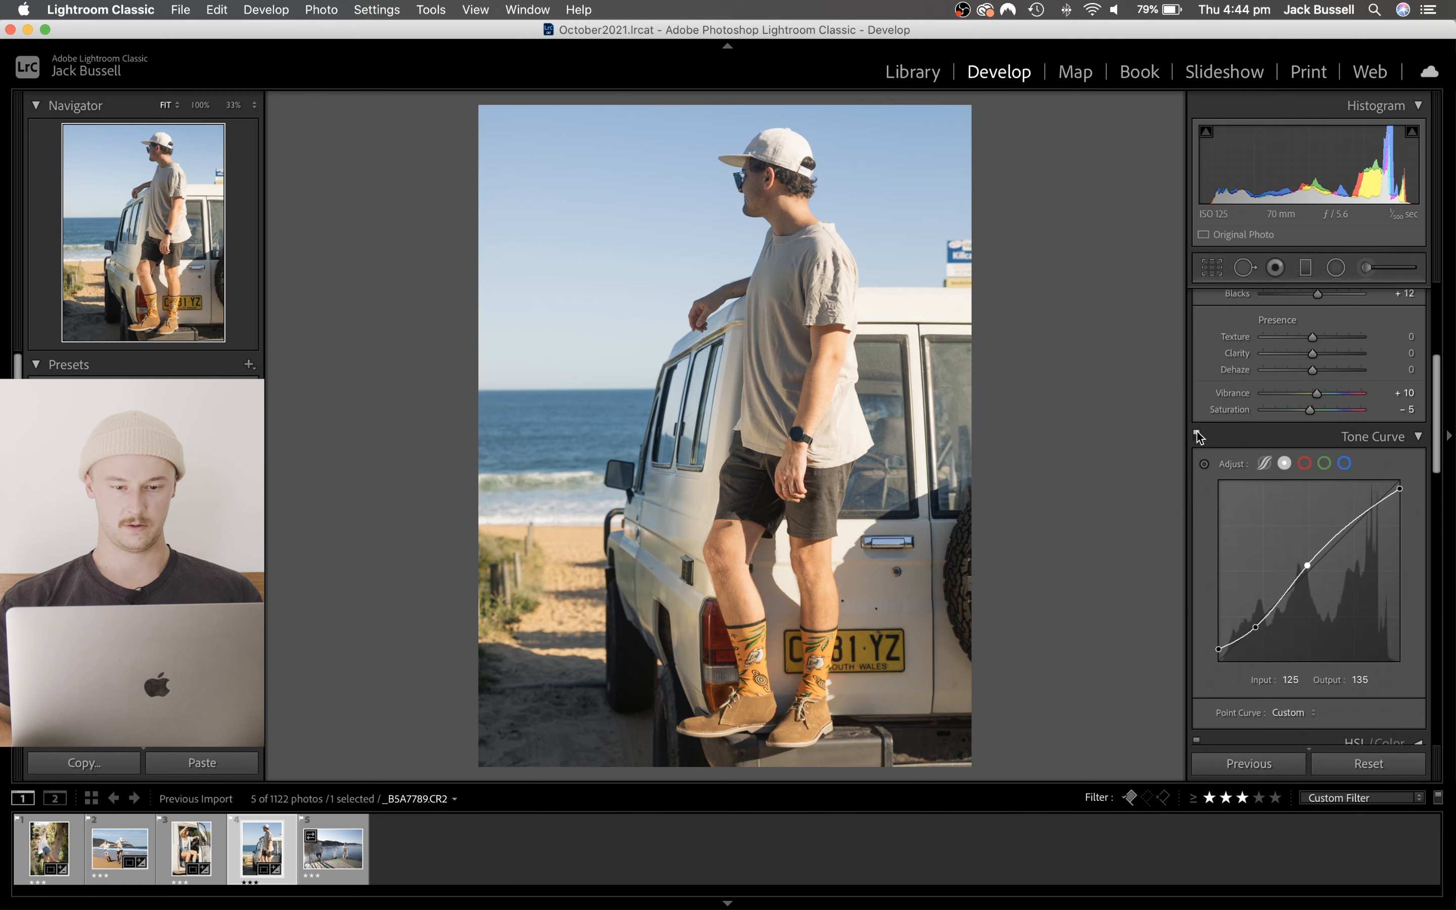
click(1196, 435)
click(1196, 435)
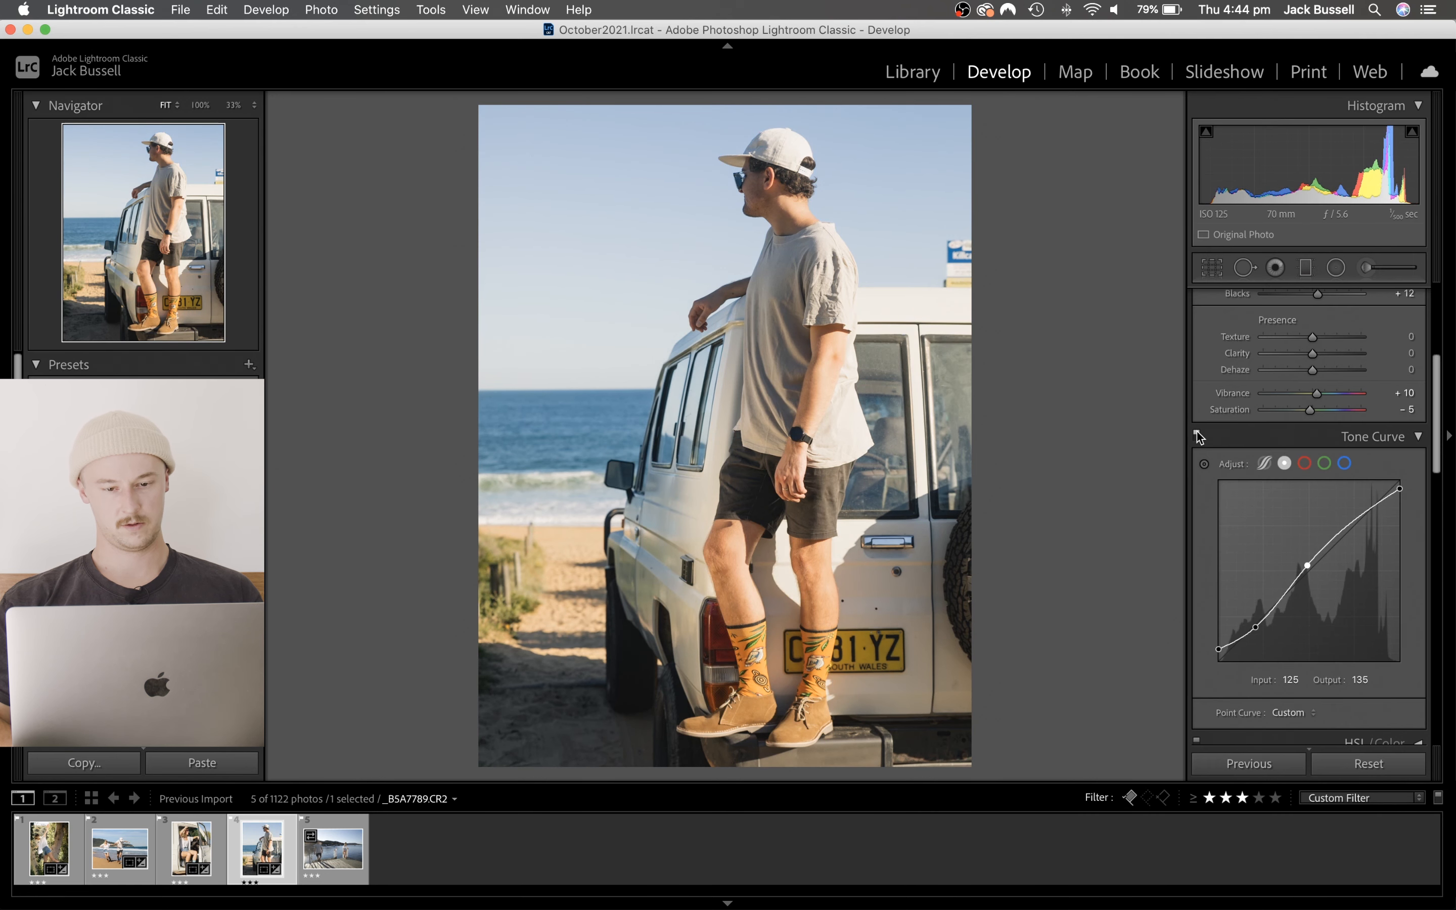
- Warm the white balance to a Temp of 5,400 and lower the Exposure to +0.50
scroll(1310, 397, up, 5)
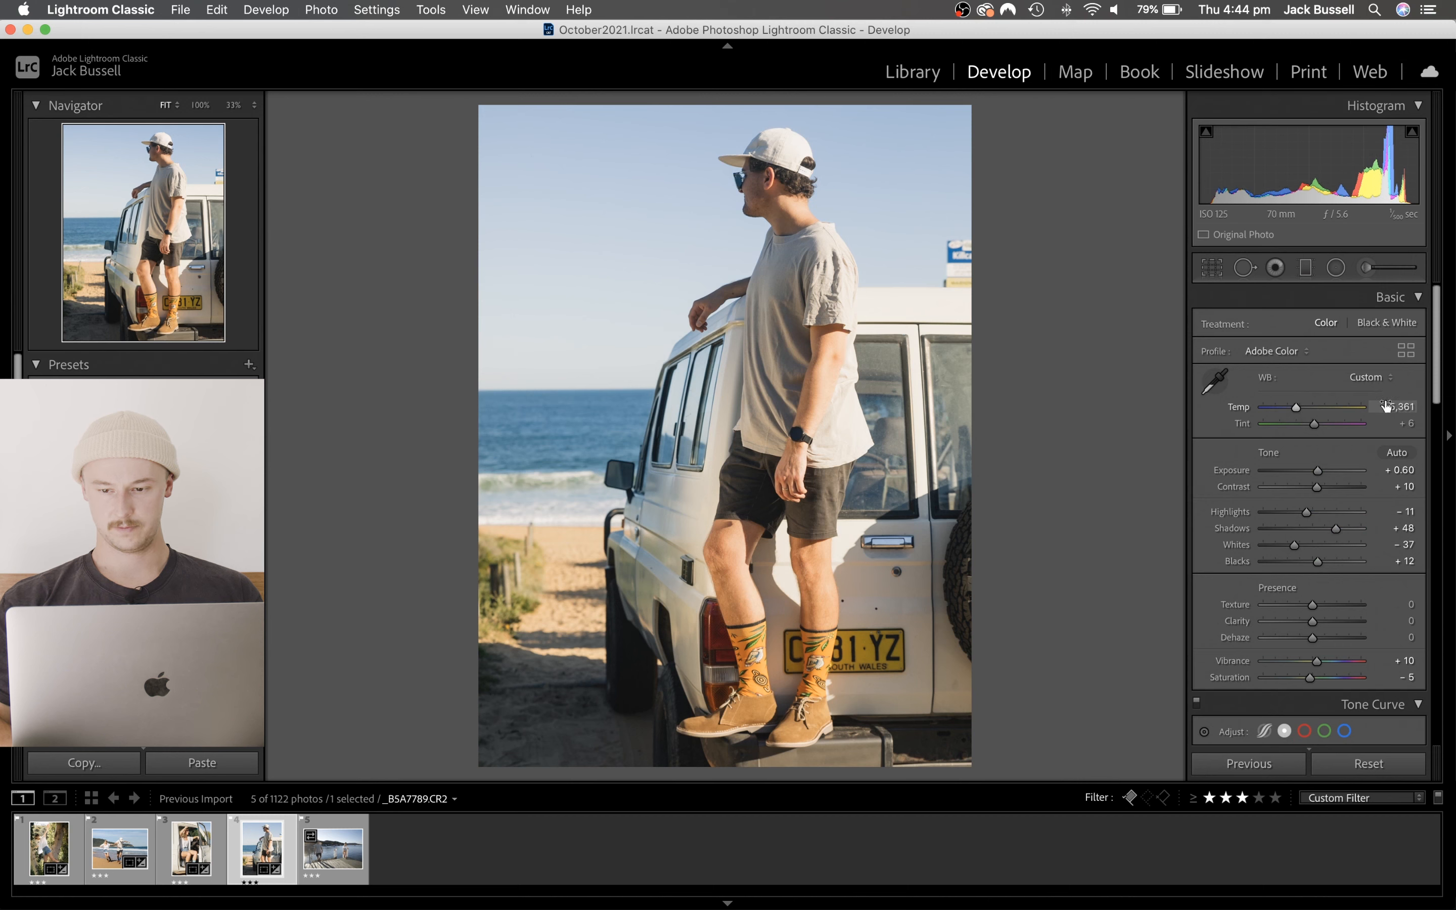
click(1385, 407)
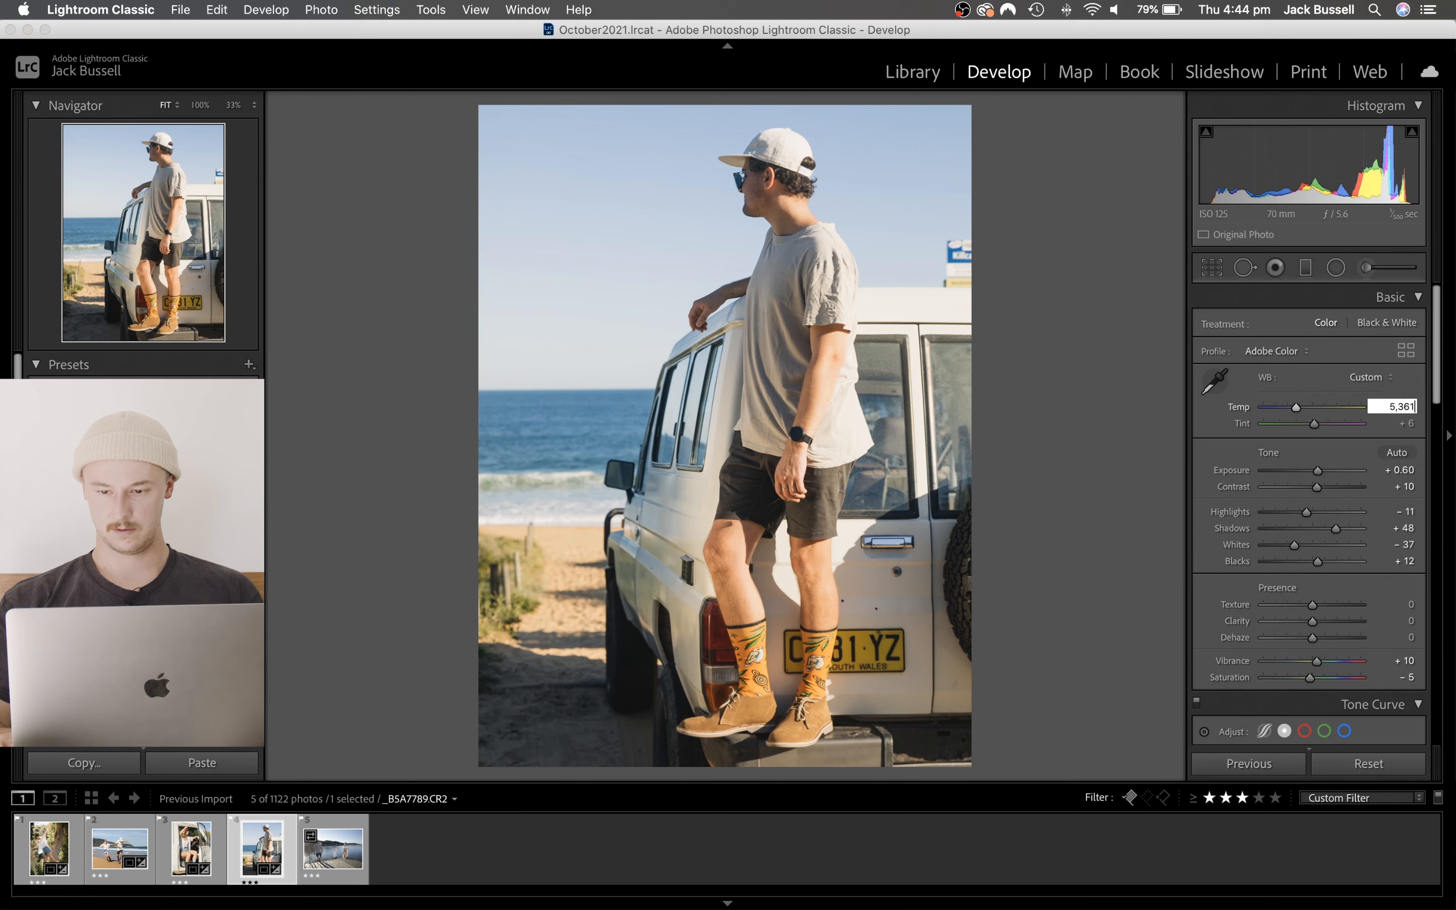
key(BackSpace)
key(BackSpace)
key(BackSpace)
text(4)
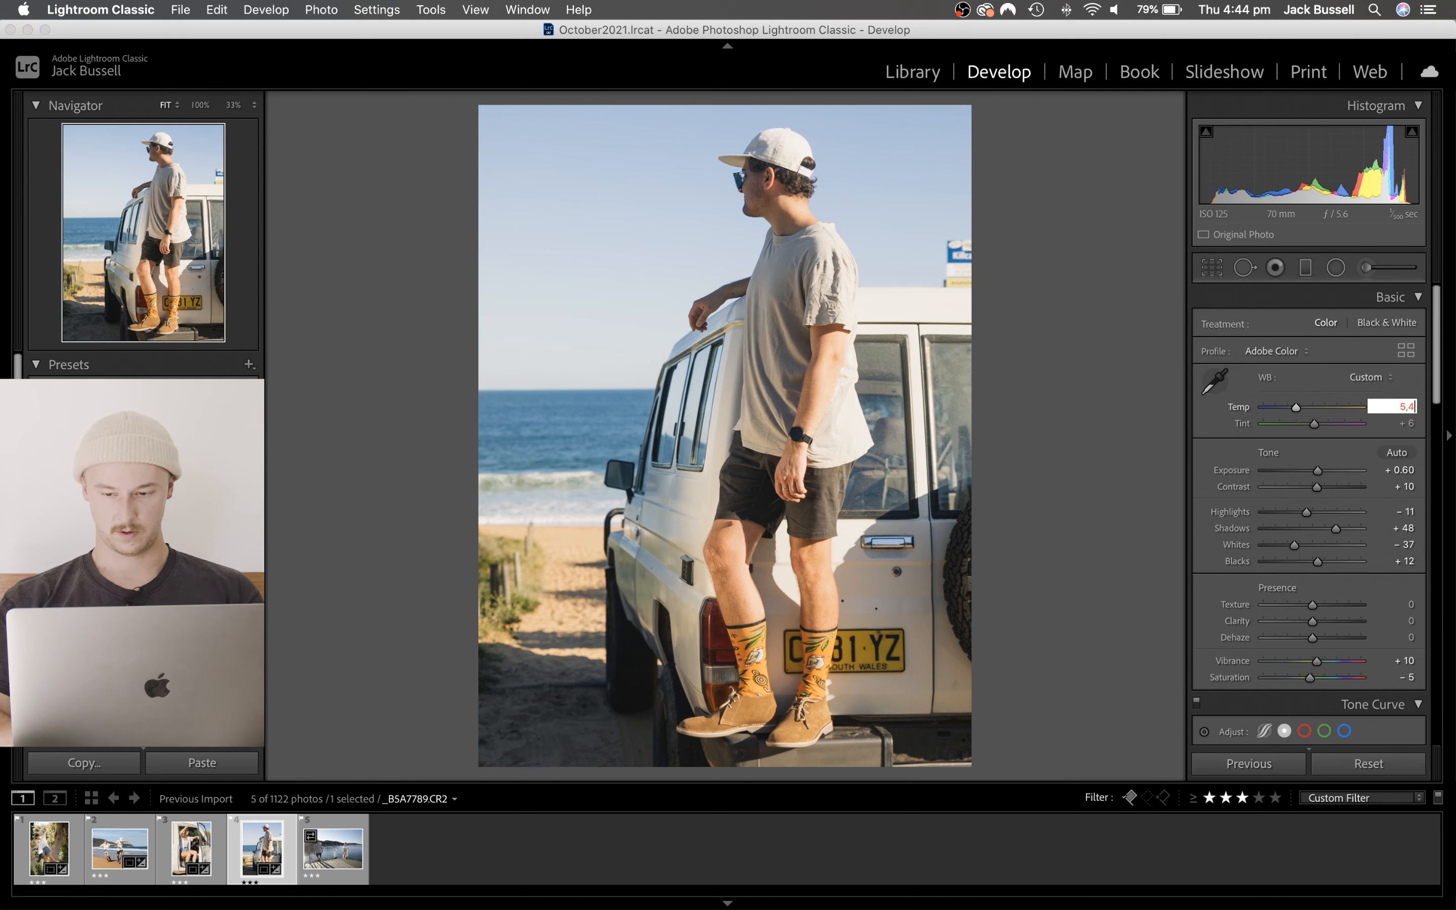
text(00)
key(Return)
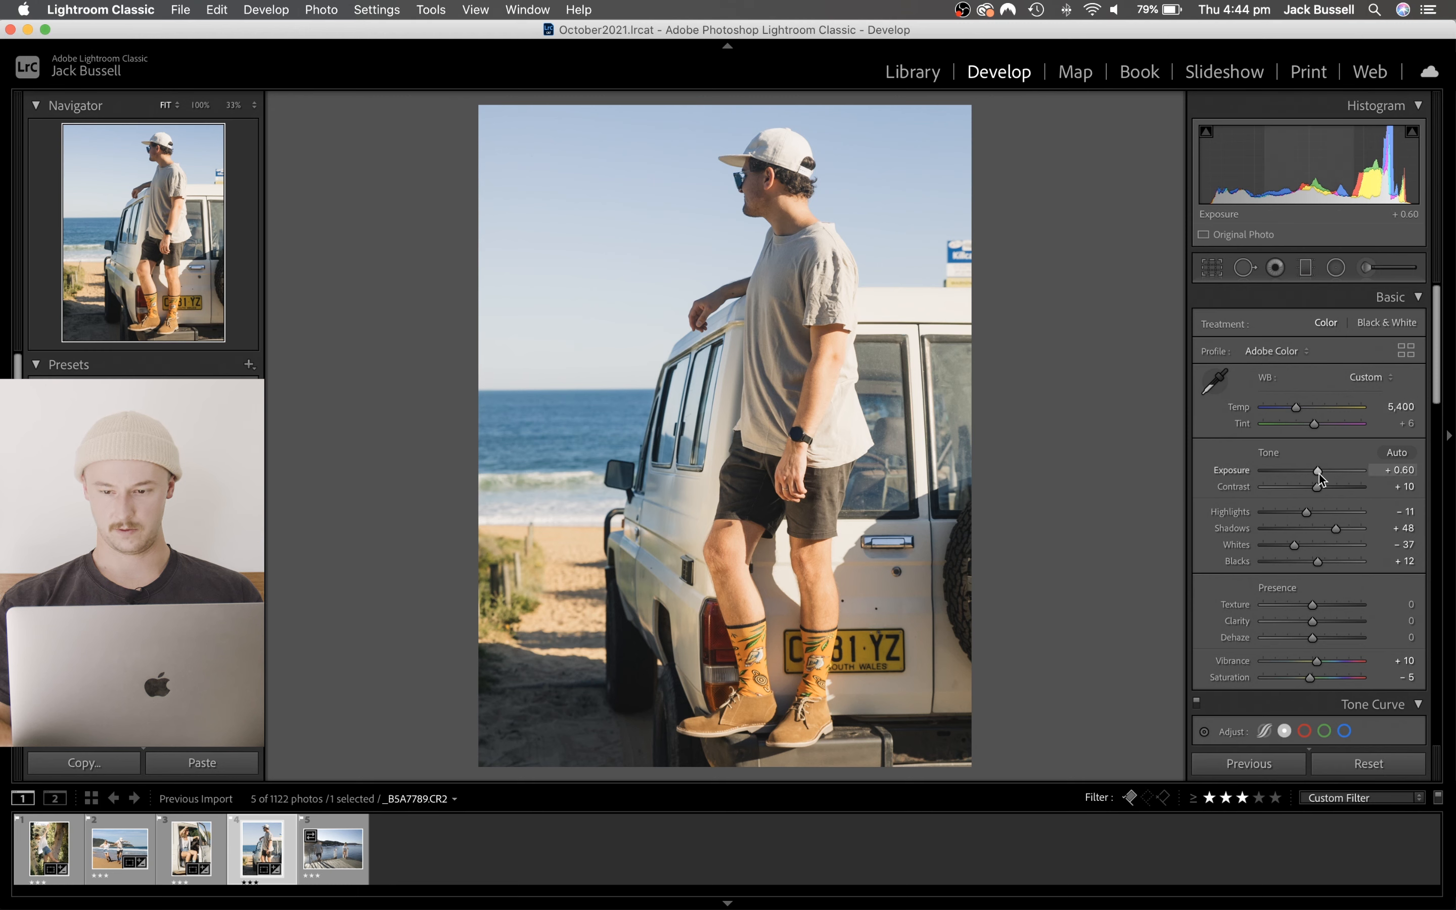
drag(1317, 473, 1316, 473)
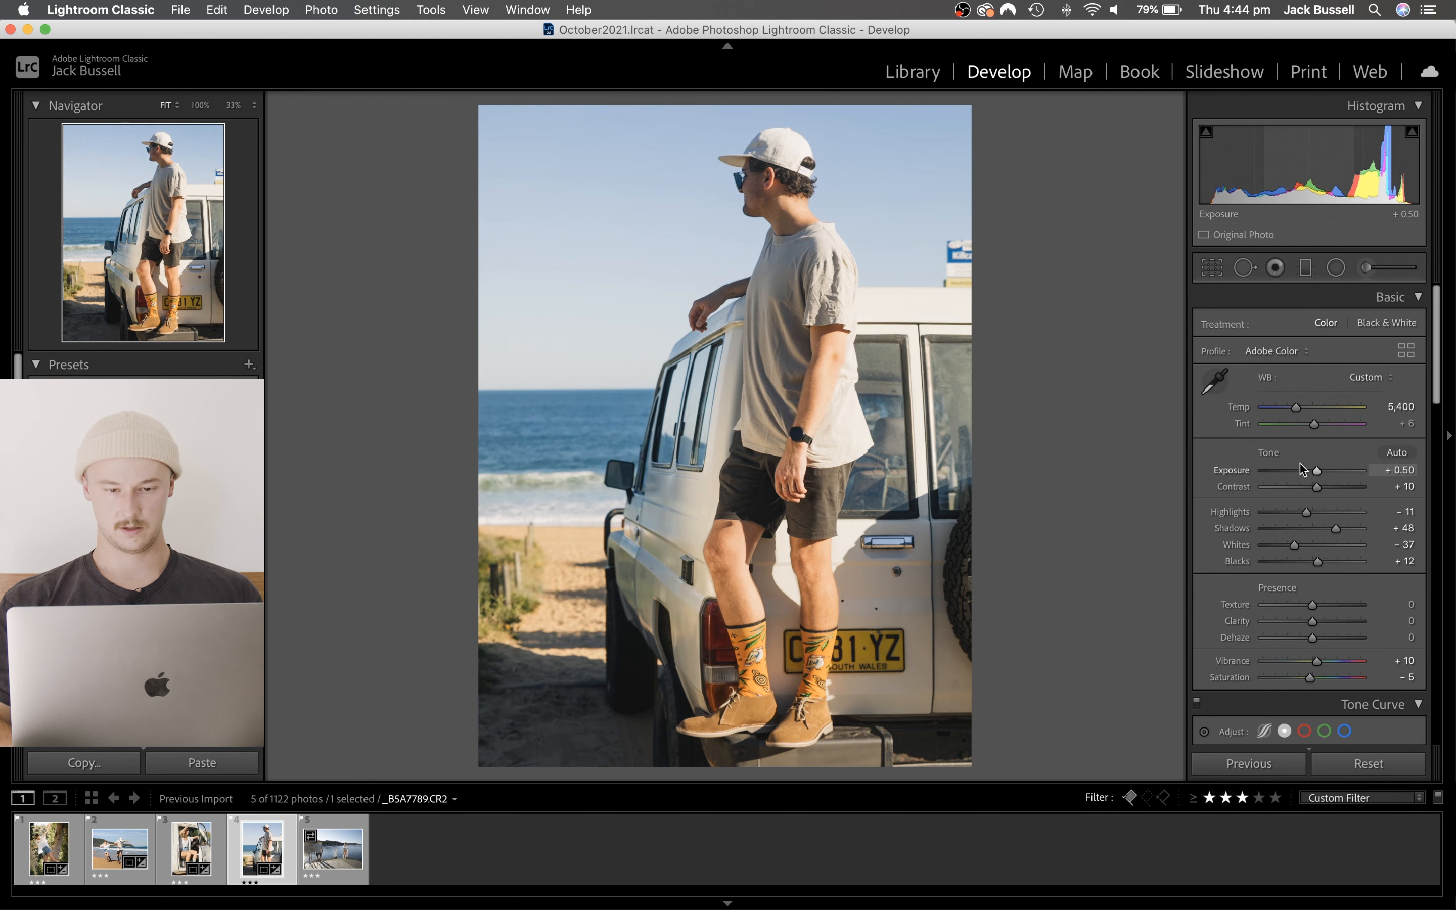
- Remove the blue sign above the car roof by cloning clear sky over it with a size 77 spot removal brush
click(962, 248)
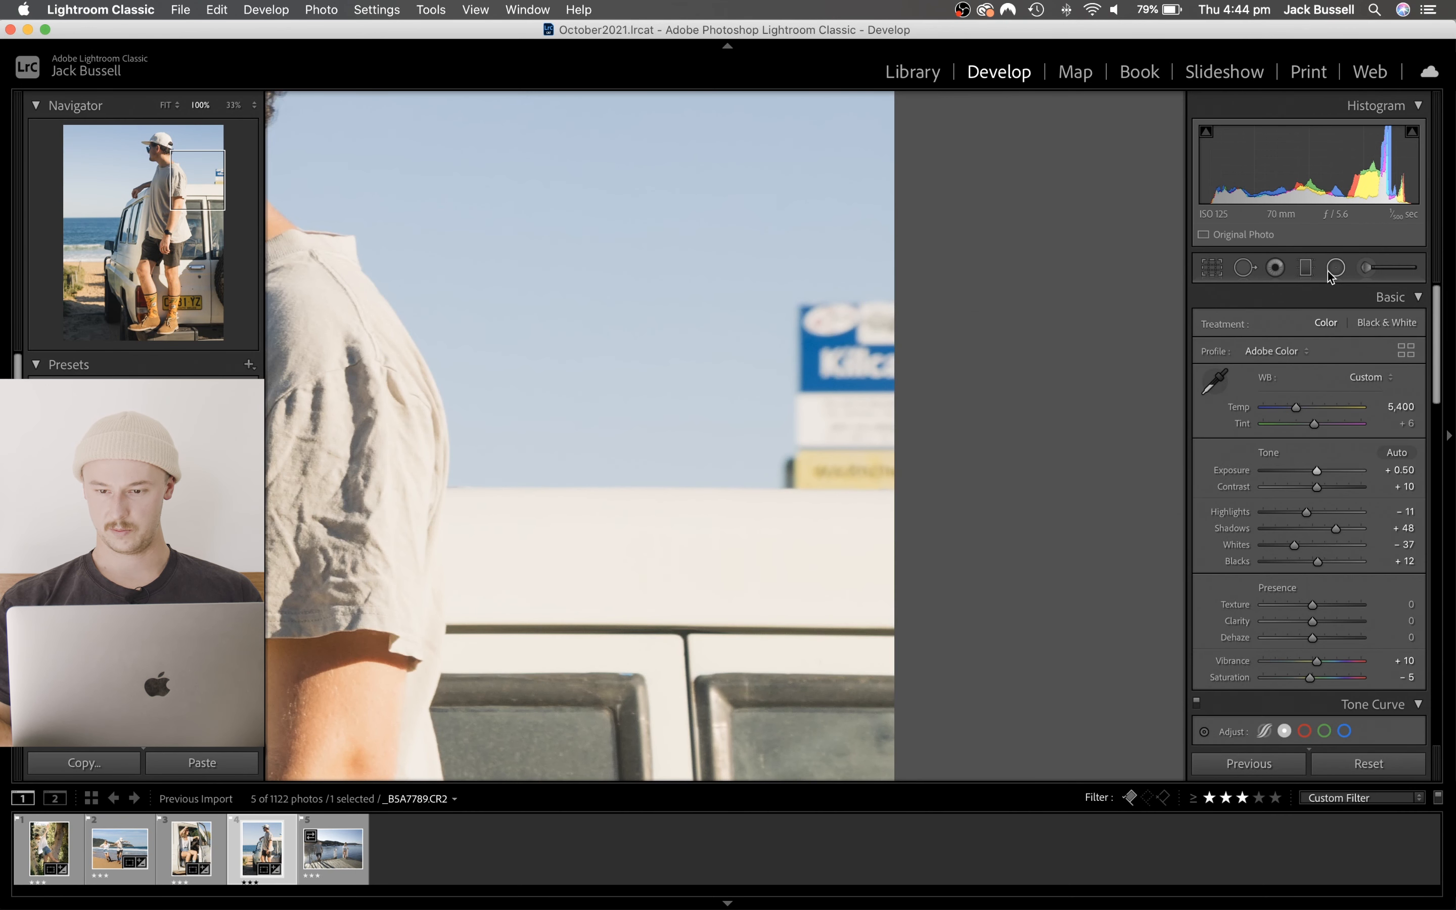
click(1244, 267)
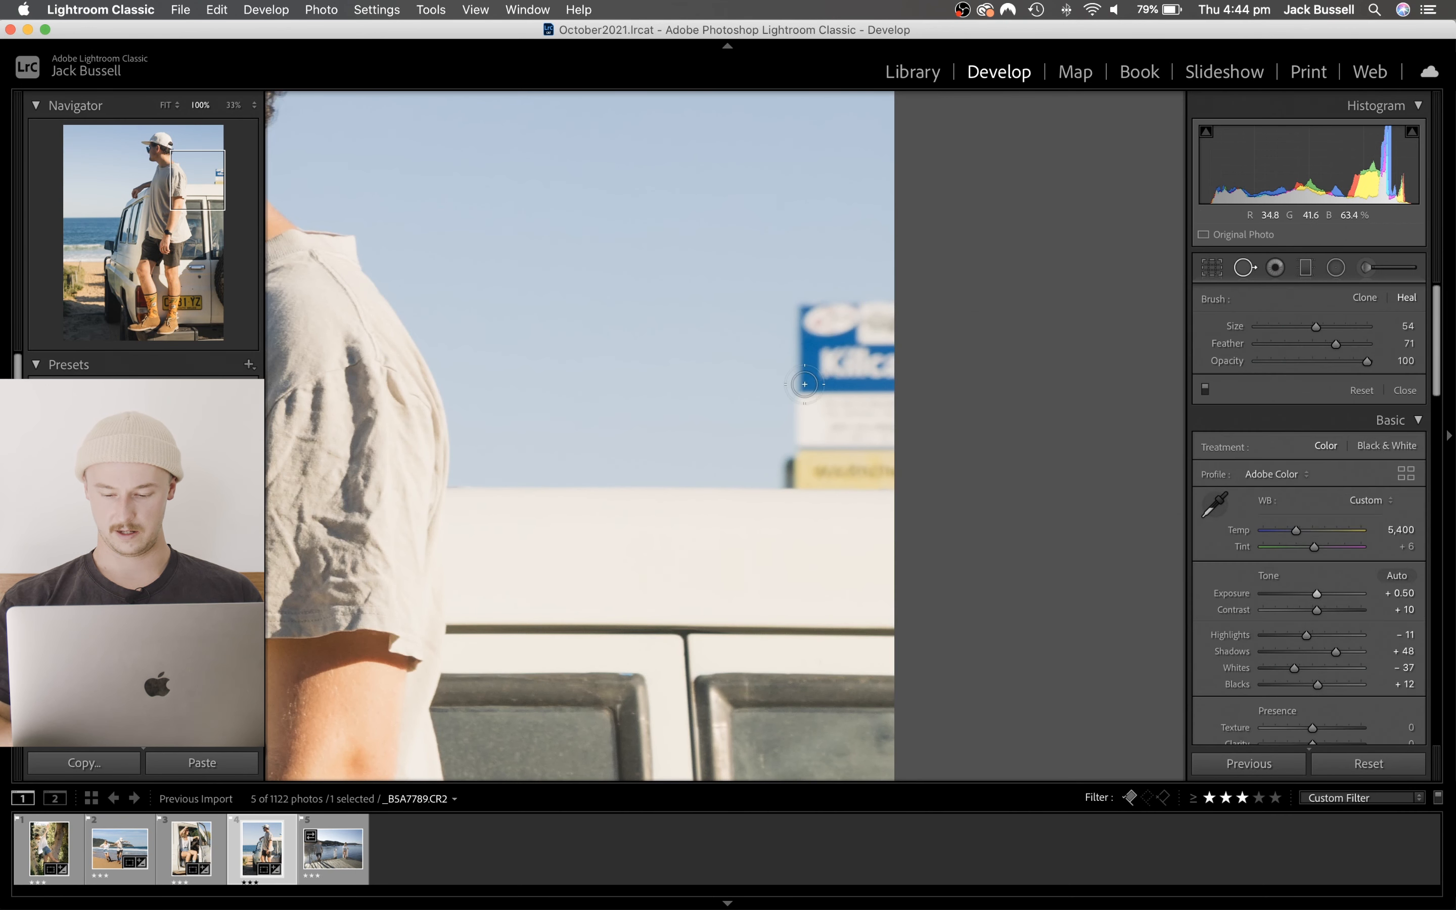
scroll(804, 382, up, 8)
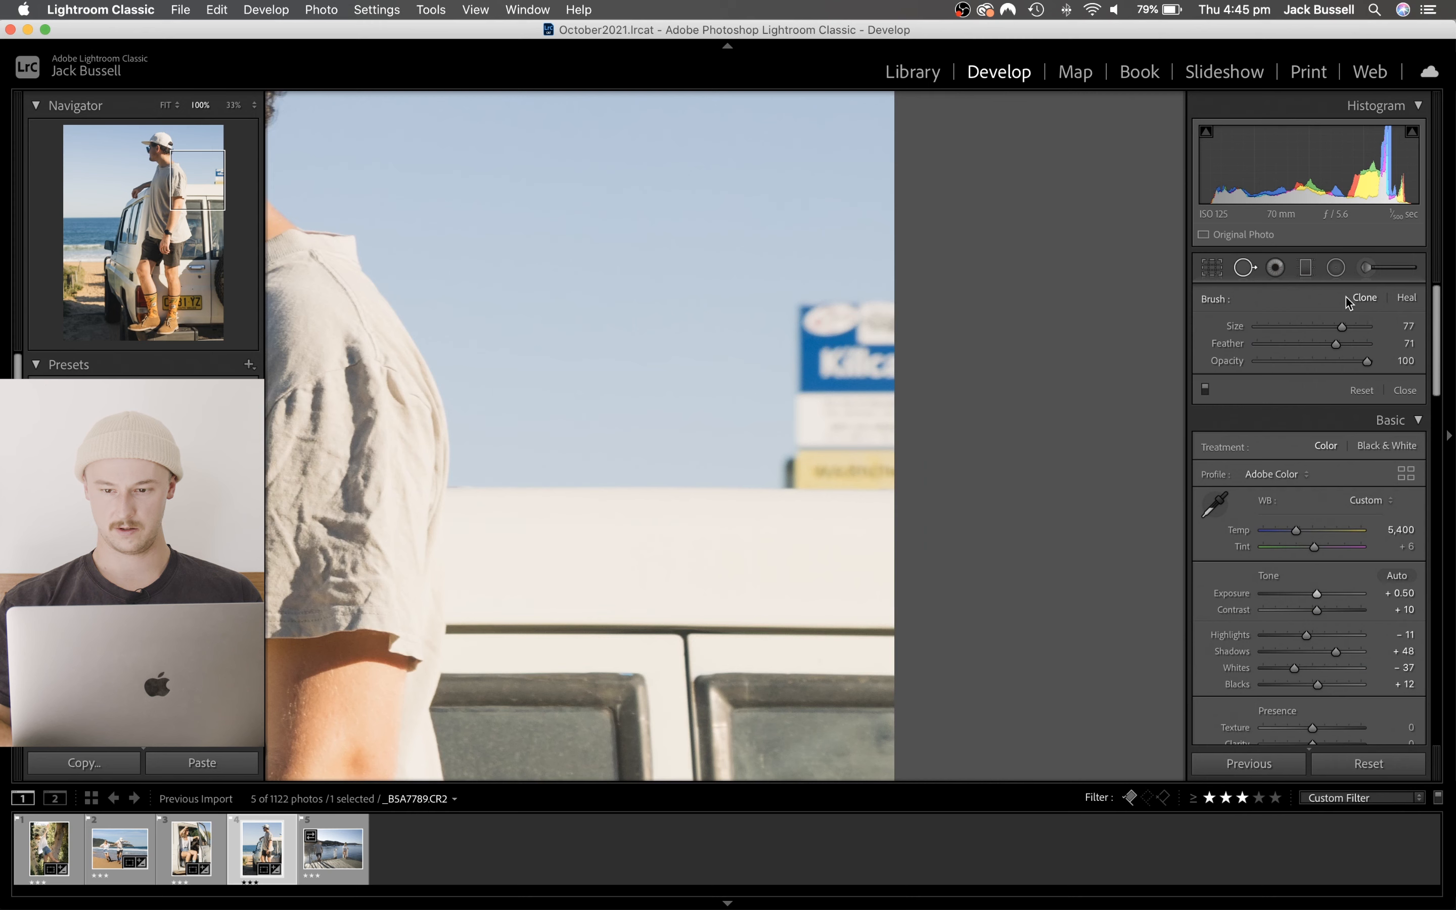
mouse_move(792, 310)
mouse_down()
mouse_move(785, 460)
mouse_move(824, 461)
mouse_move(835, 312)
mouse_move(879, 311)
mouse_move(875, 481)
mouse_move(869, 402)
mouse_up()
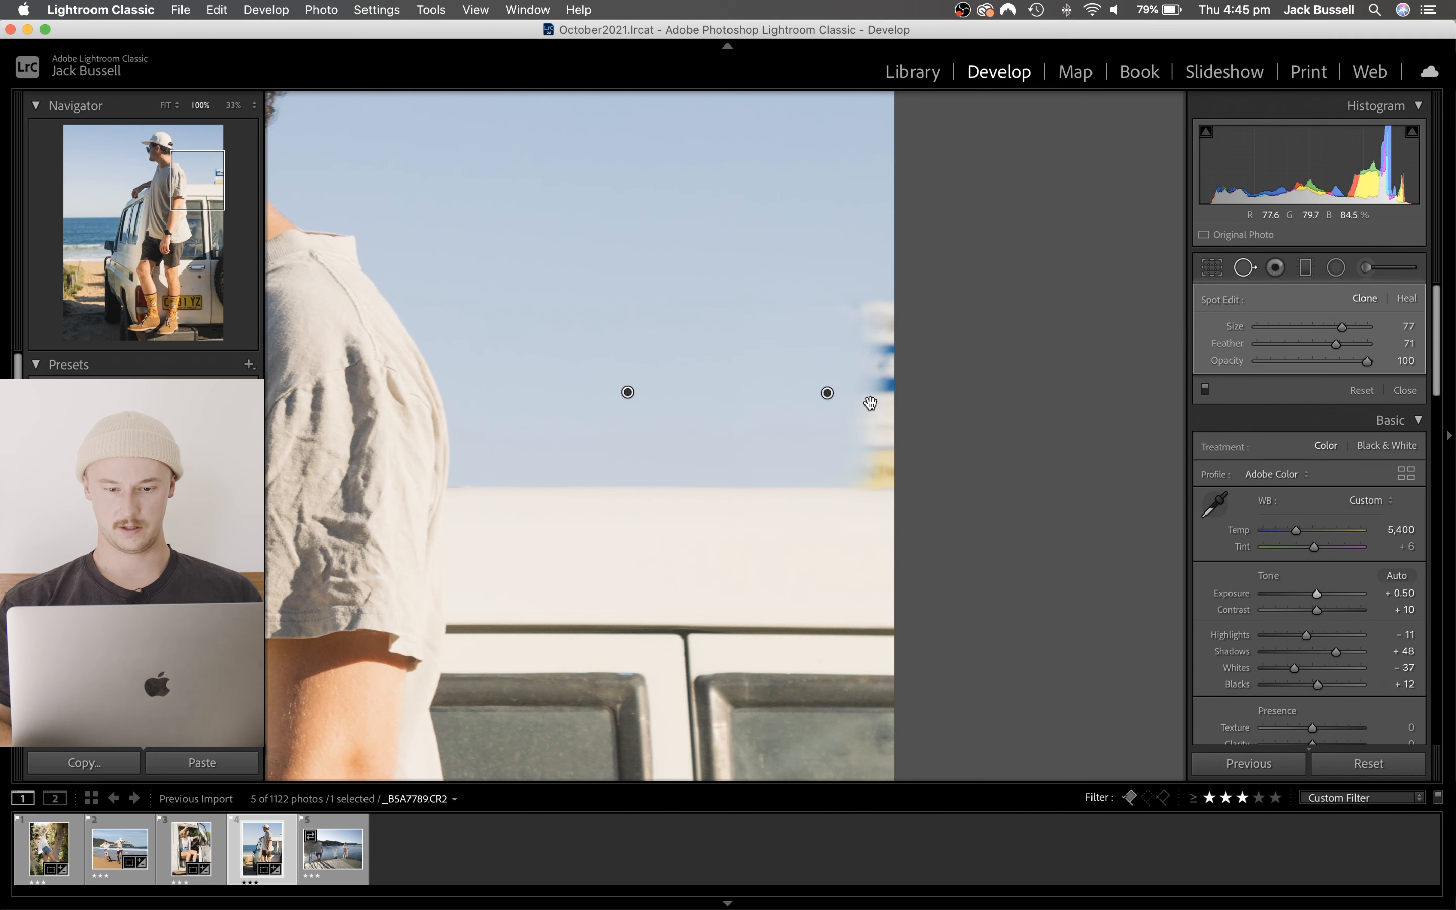
click(1245, 267)
click(758, 447)
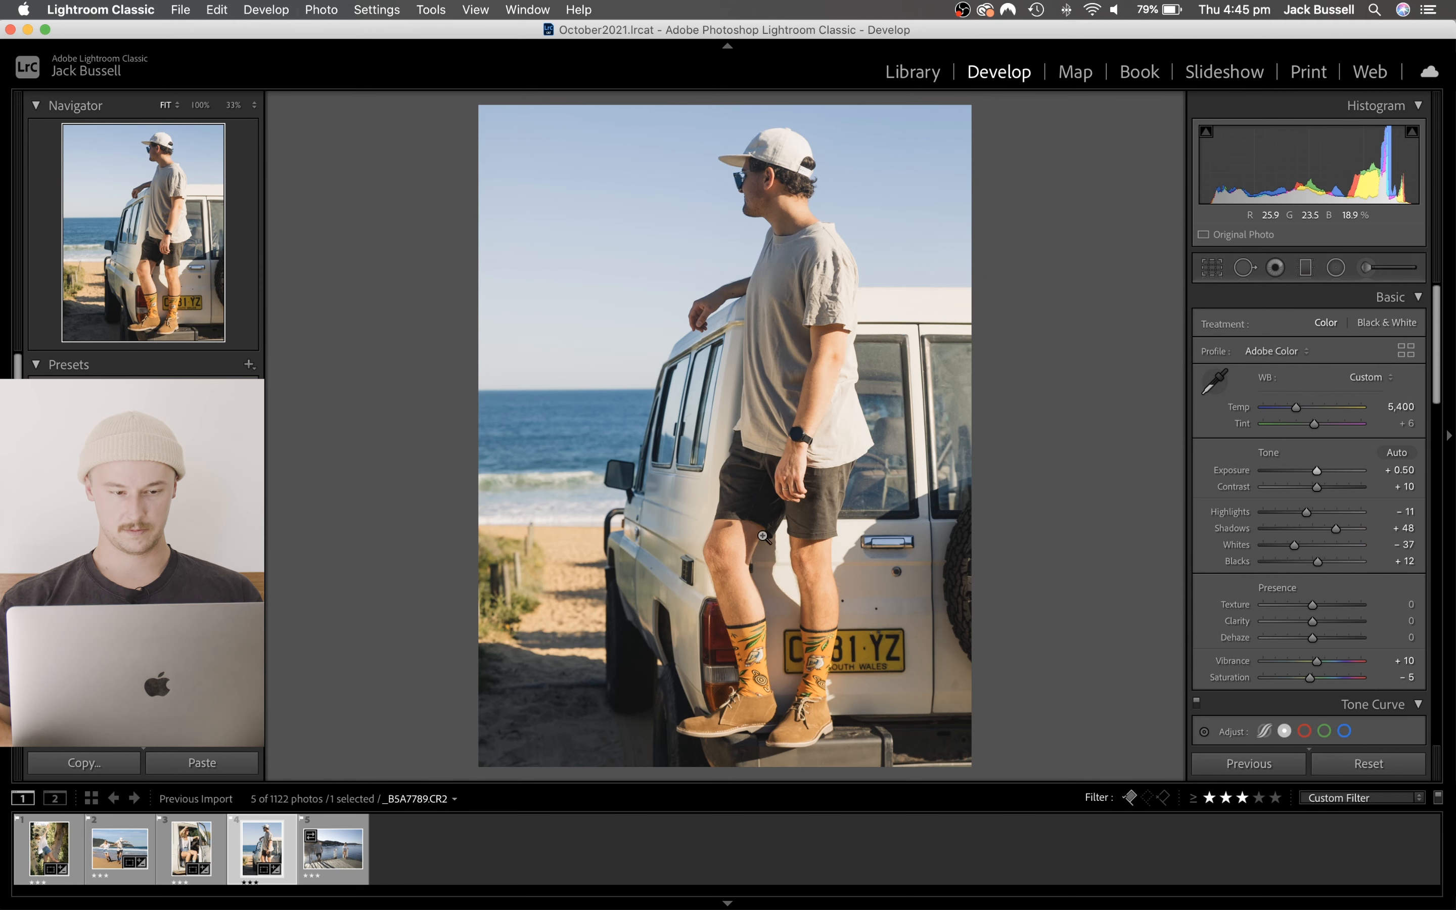
- Reduce the Vibrance to +4 and compare the photo side by side with its unedited version
key(y)
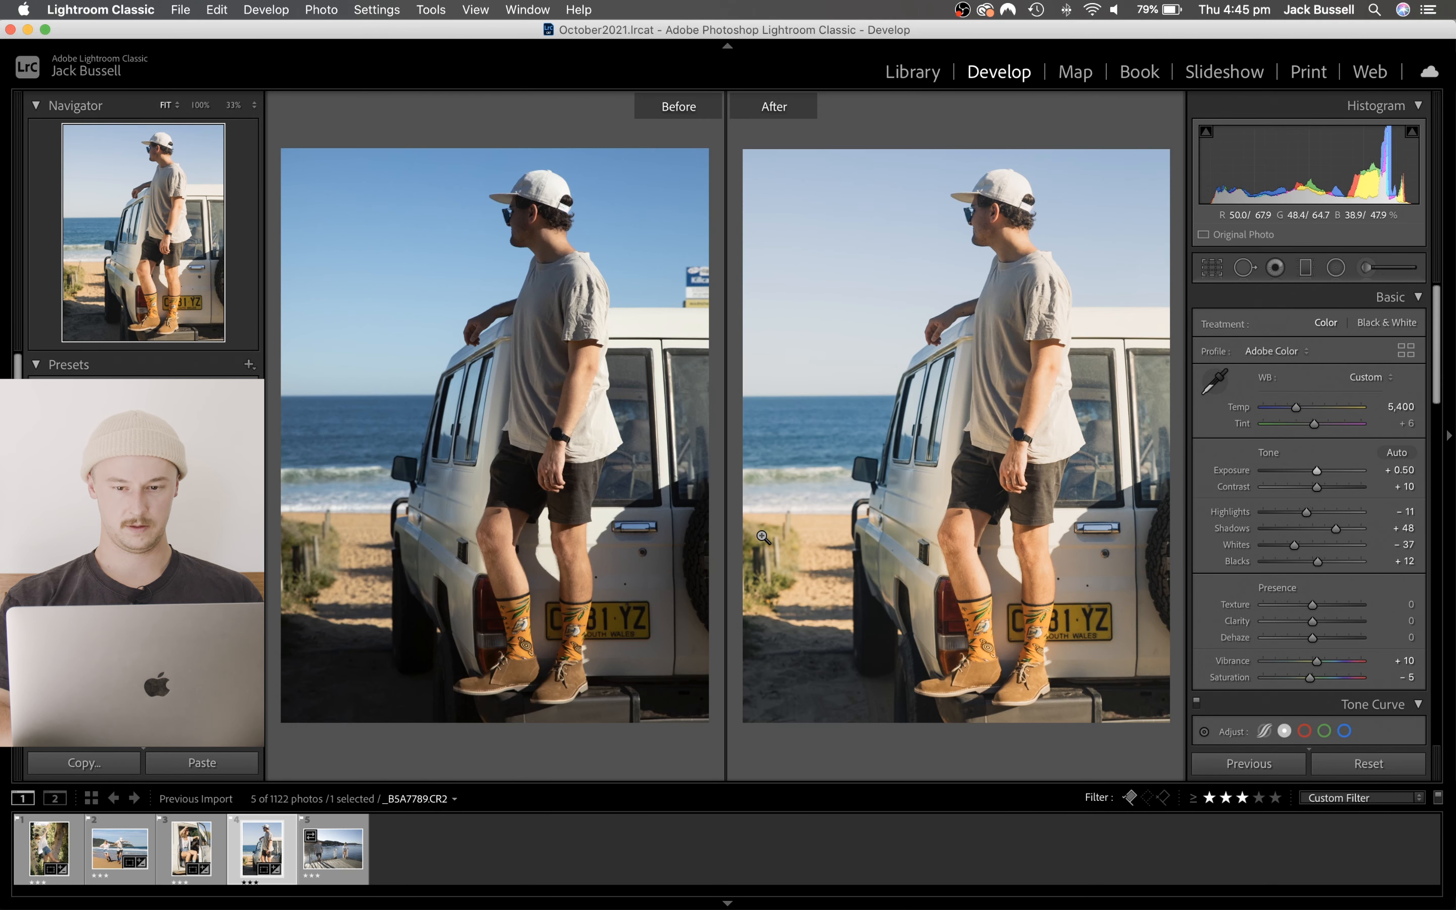
key(y)
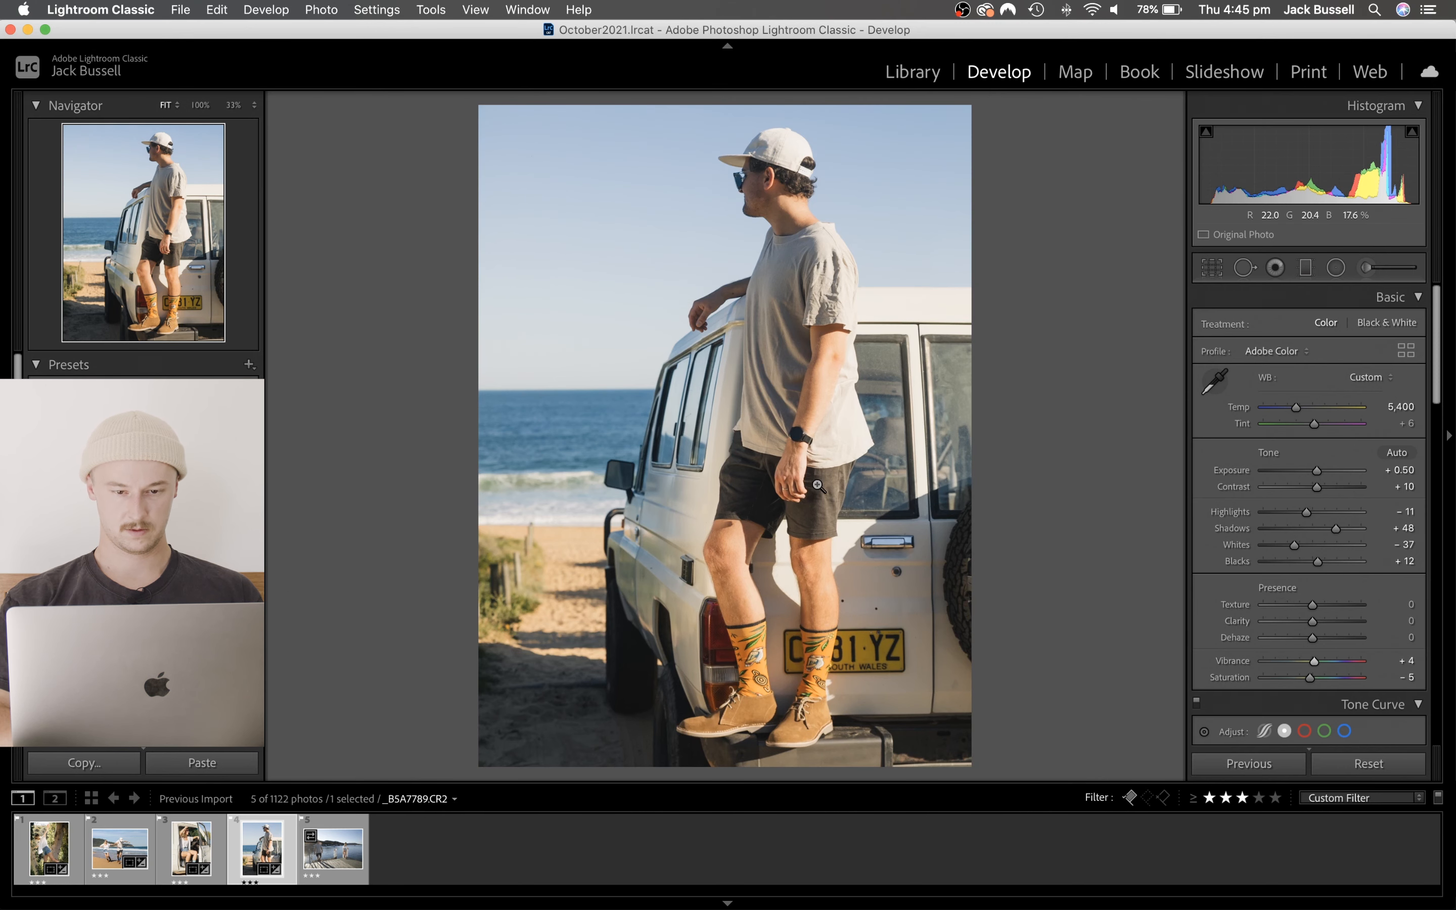
key(y)
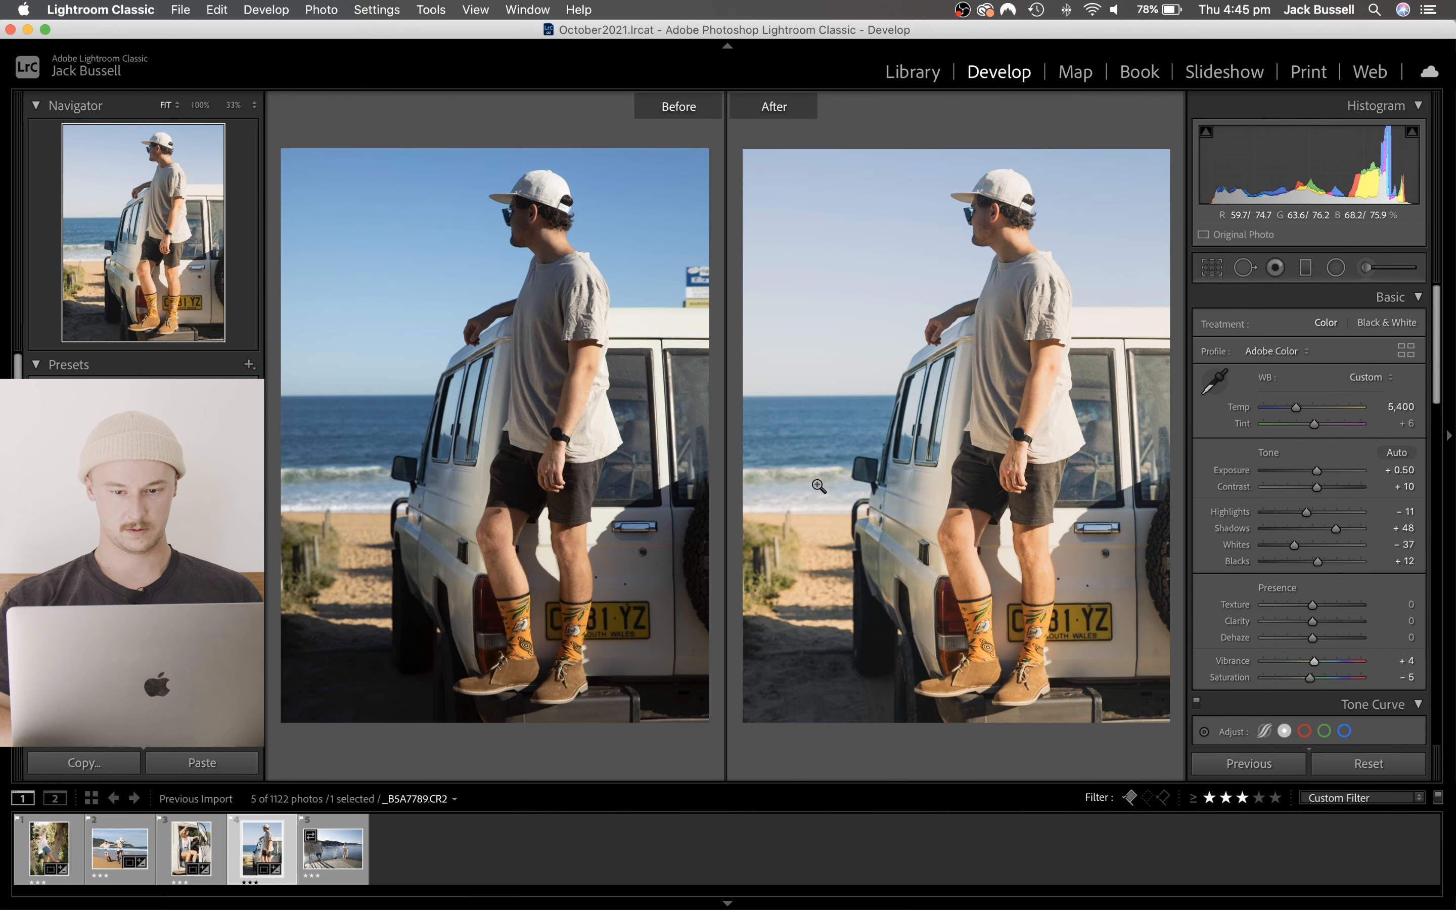
key(y)
- Lower the saturation of the Color Grading shadows to 5 and return to the view of all three wheels
scroll(1281, 561, down, 10)
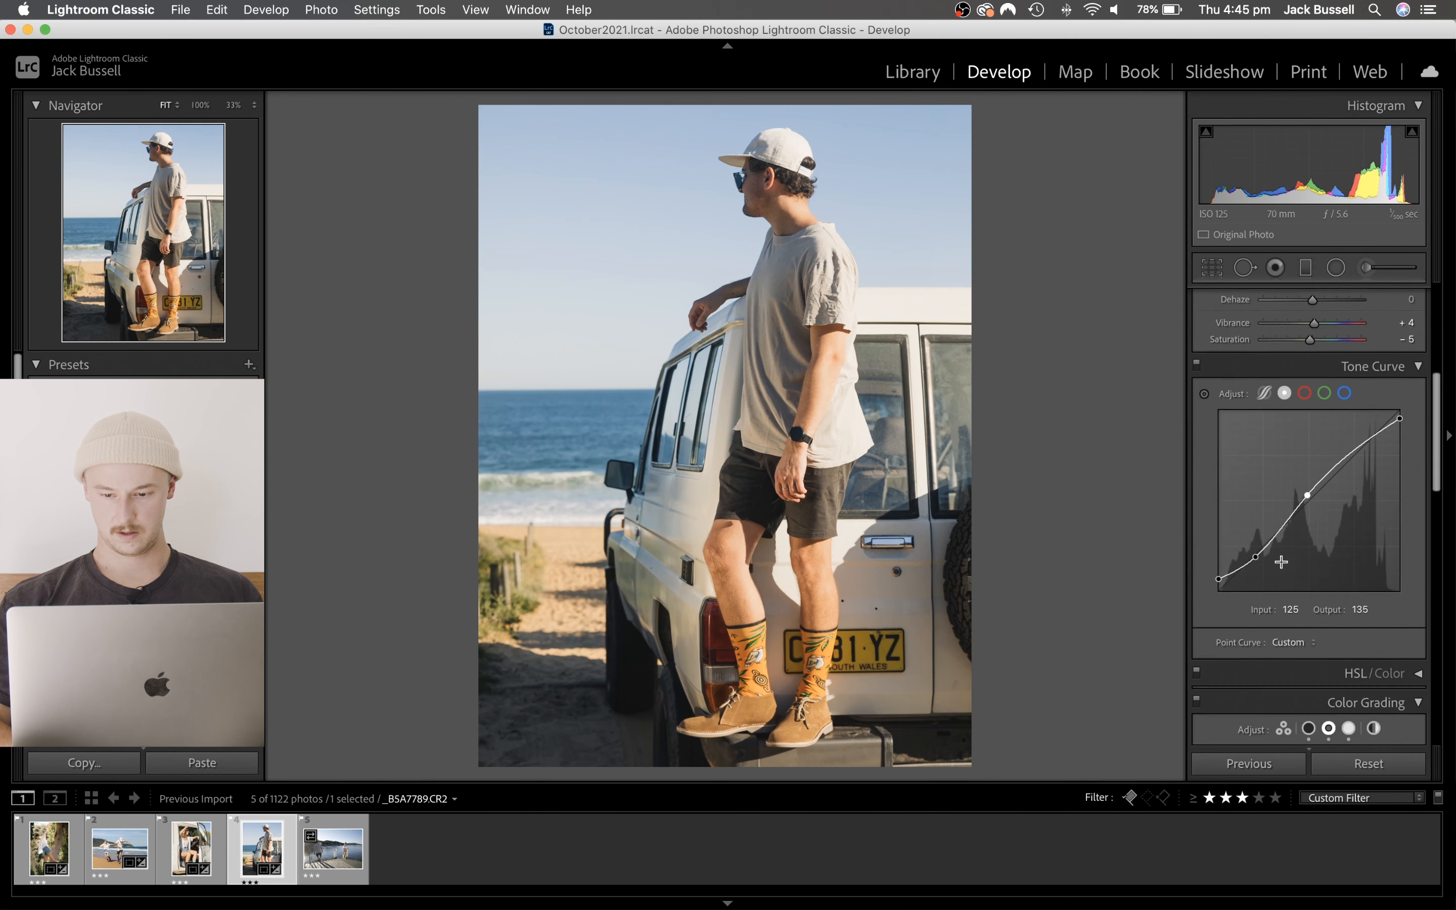
scroll(1284, 559, down, 8)
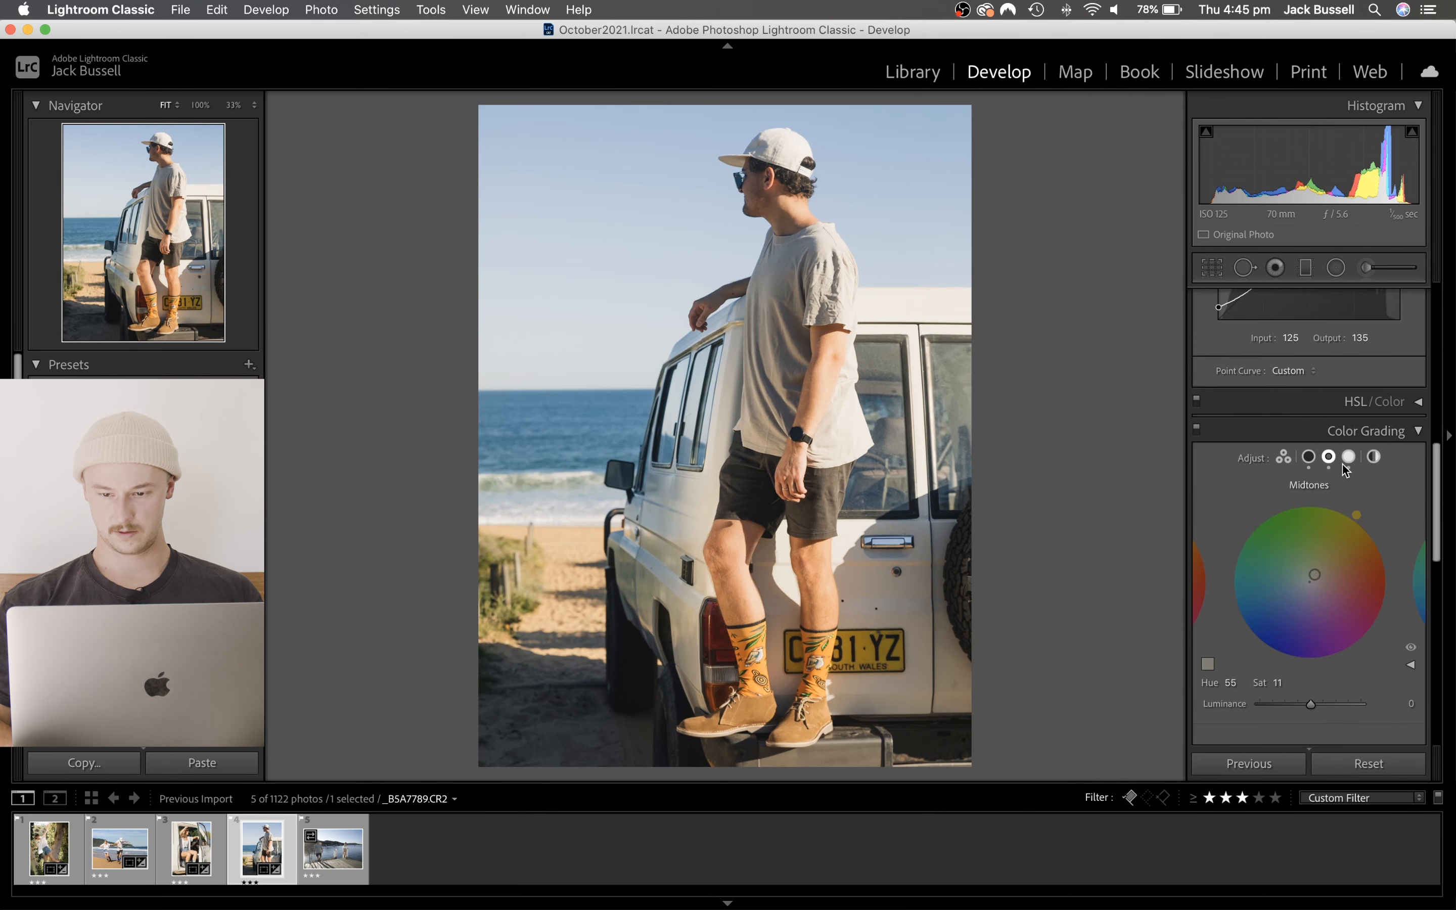
click(1284, 457)
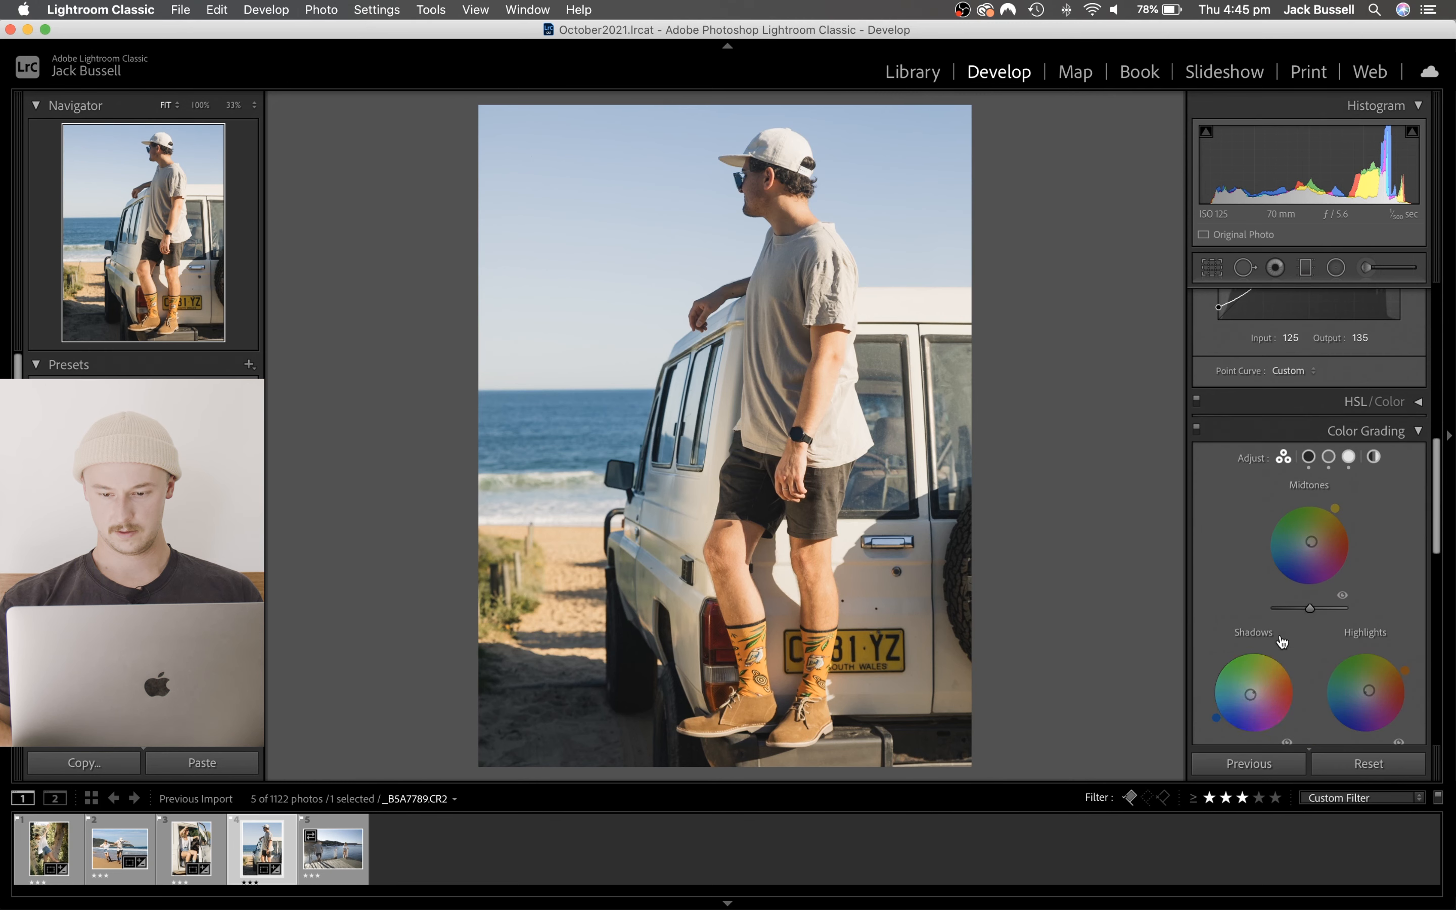
click(1254, 634)
click(1278, 684)
text(6)
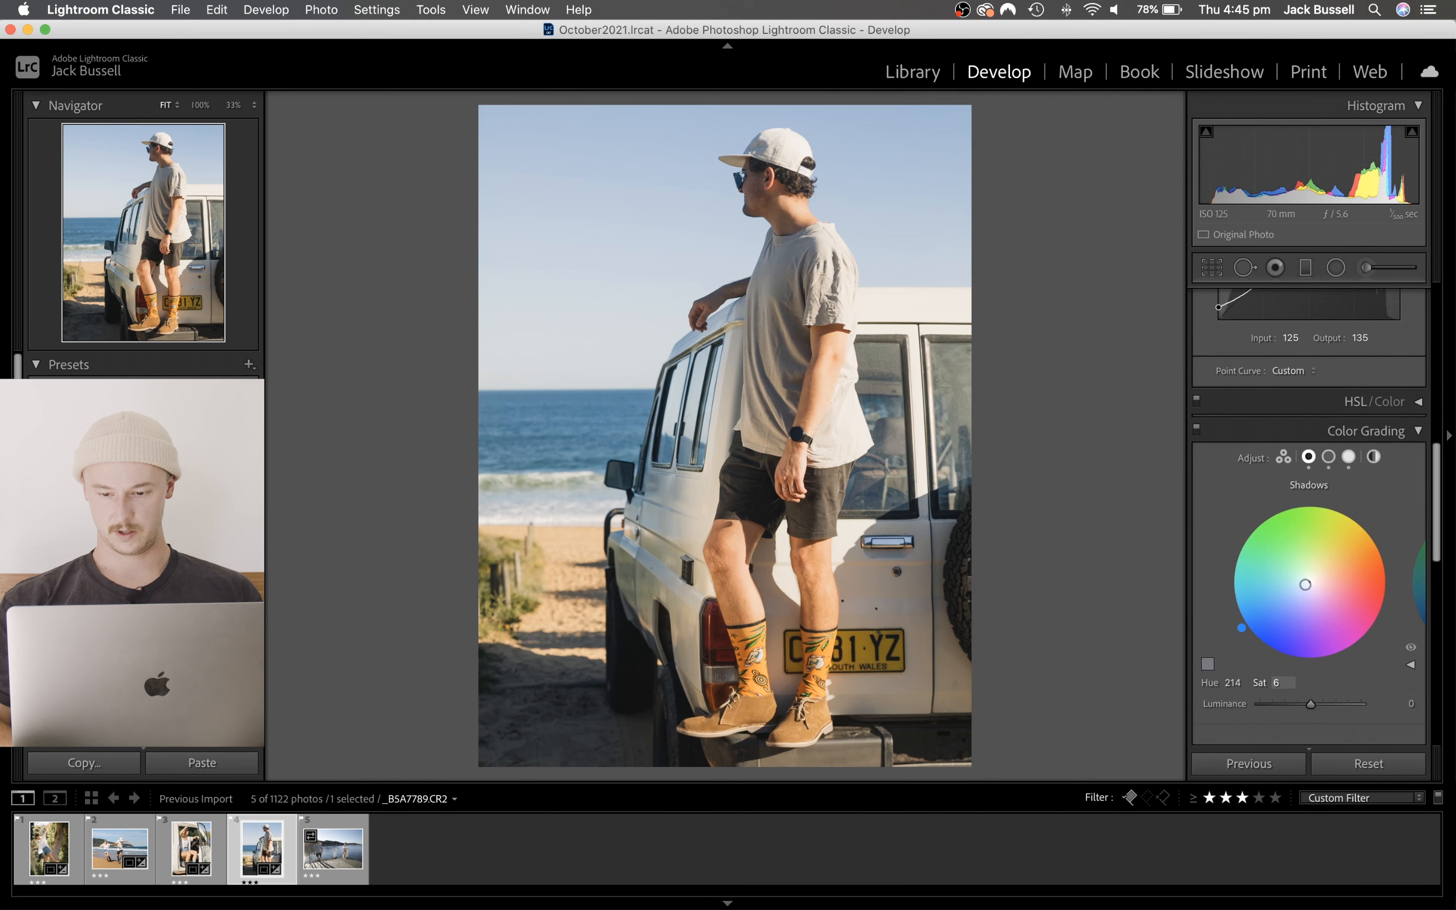
mouse_move(1276, 683)
mouse_down()
mouse_move(1365, 684)
mouse_move(1281, 684)
mouse_up()
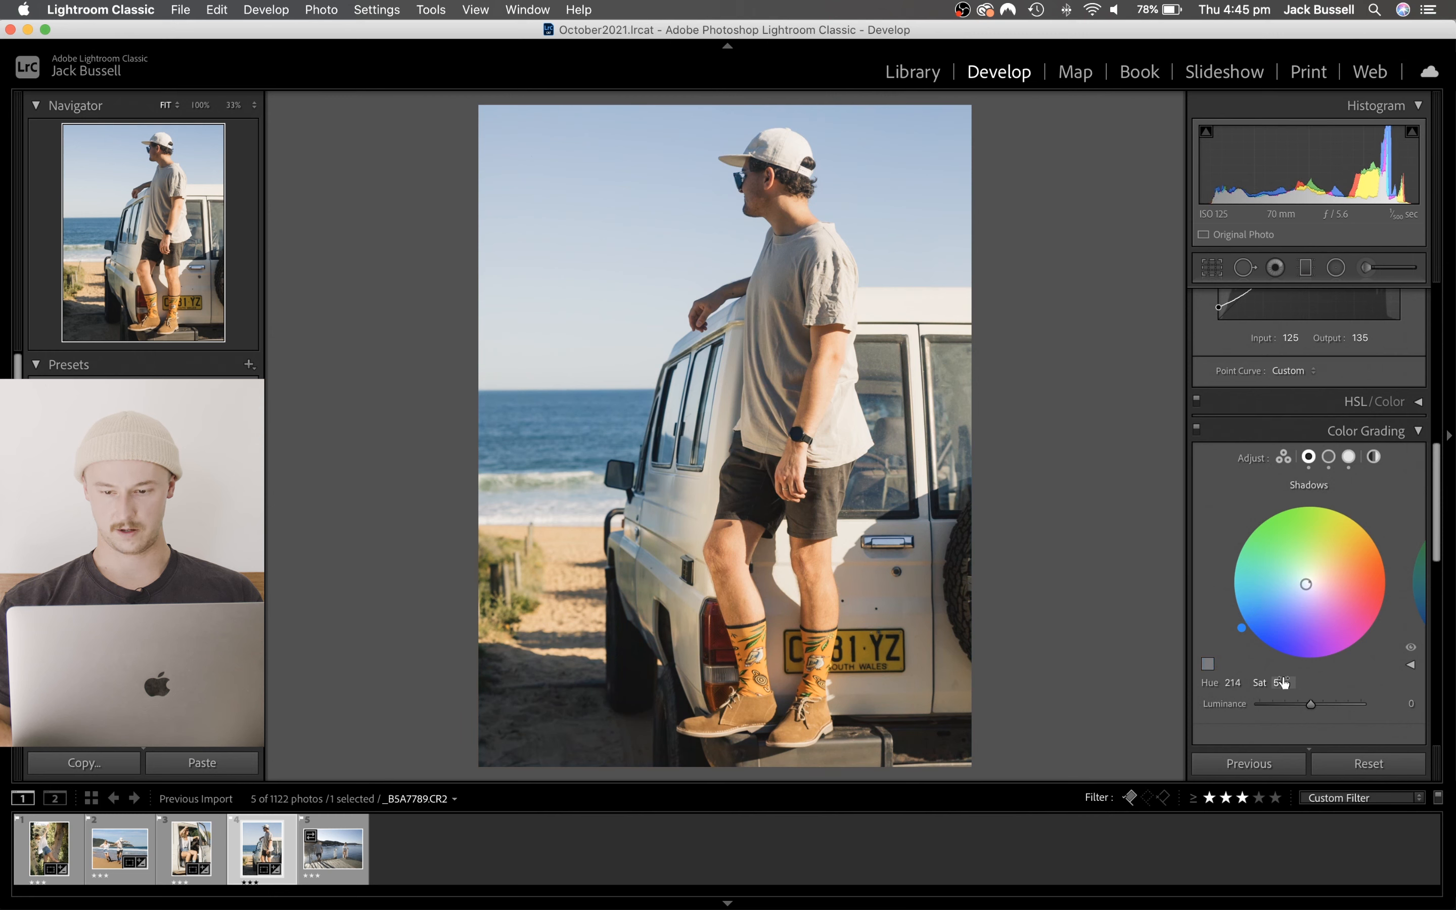
click(1283, 458)
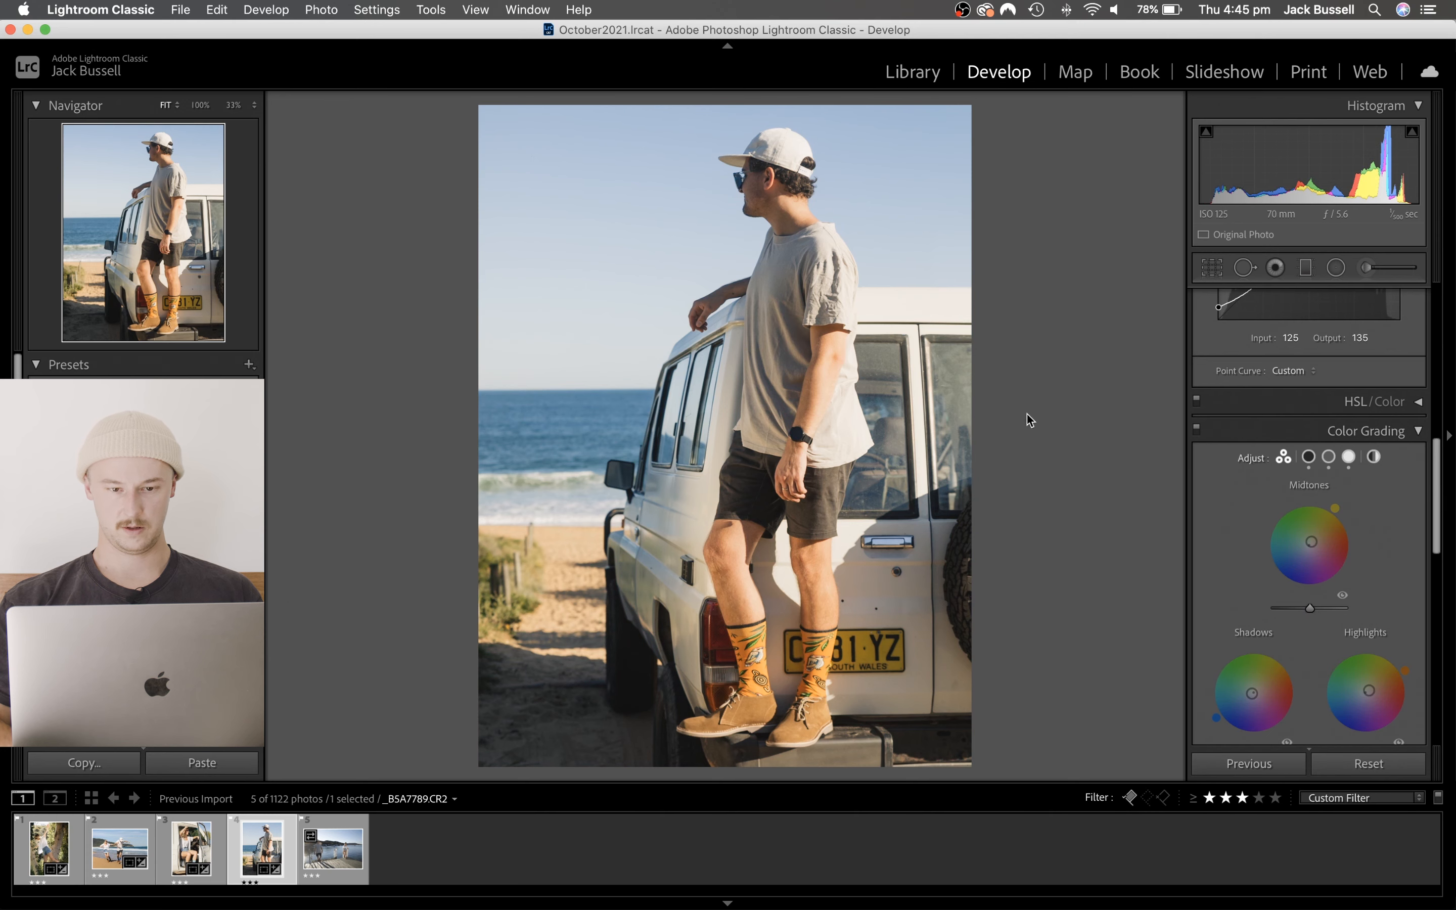
- Set the tone curve's black point to Input 0, Output 15, and check the photo against its before version
key(y)
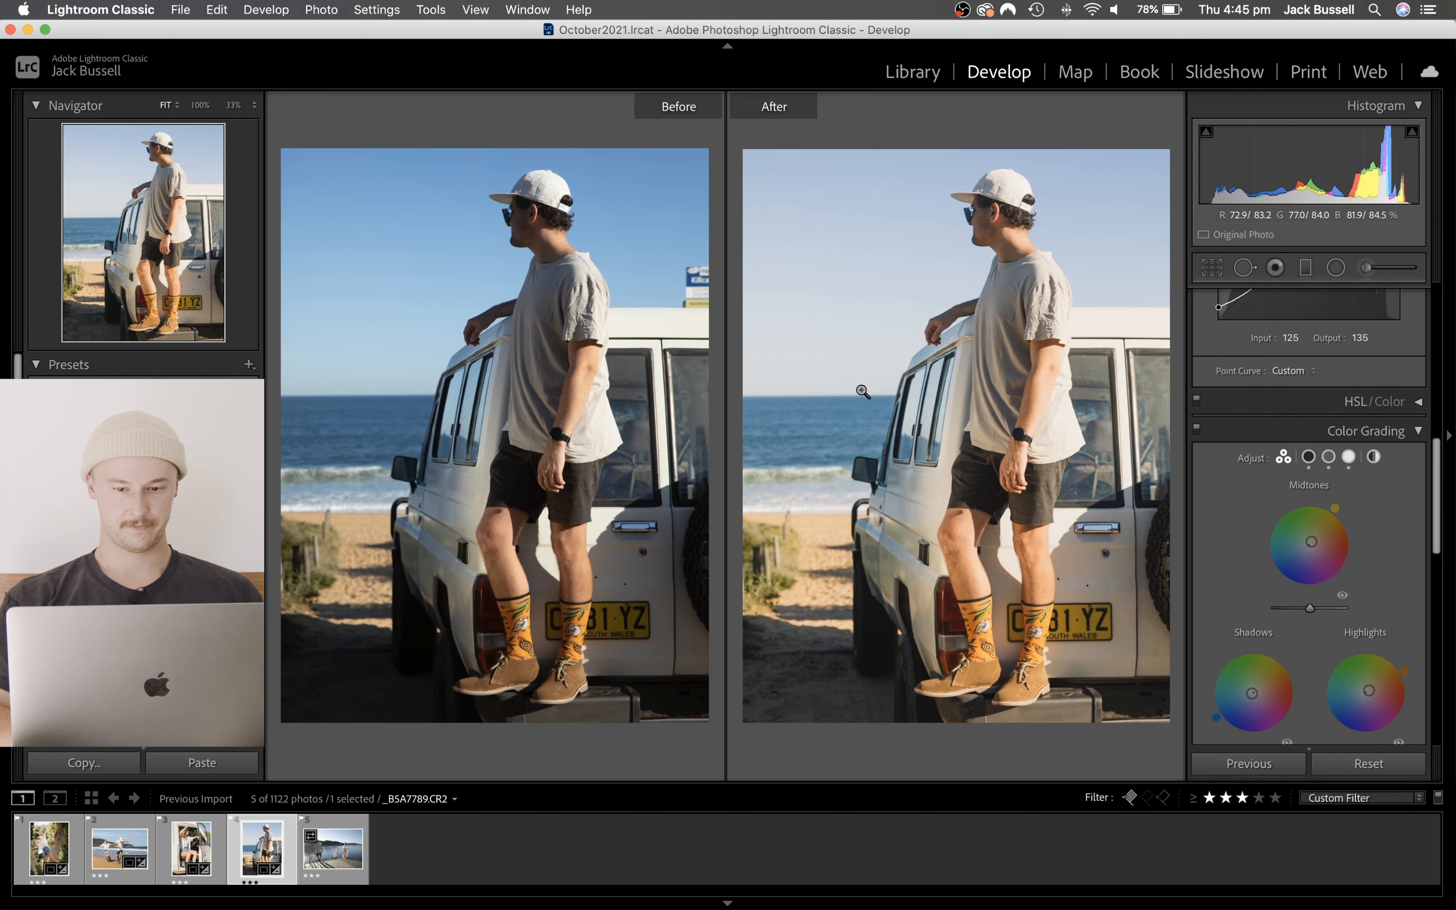
key(y)
scroll(1248, 394, up, 3)
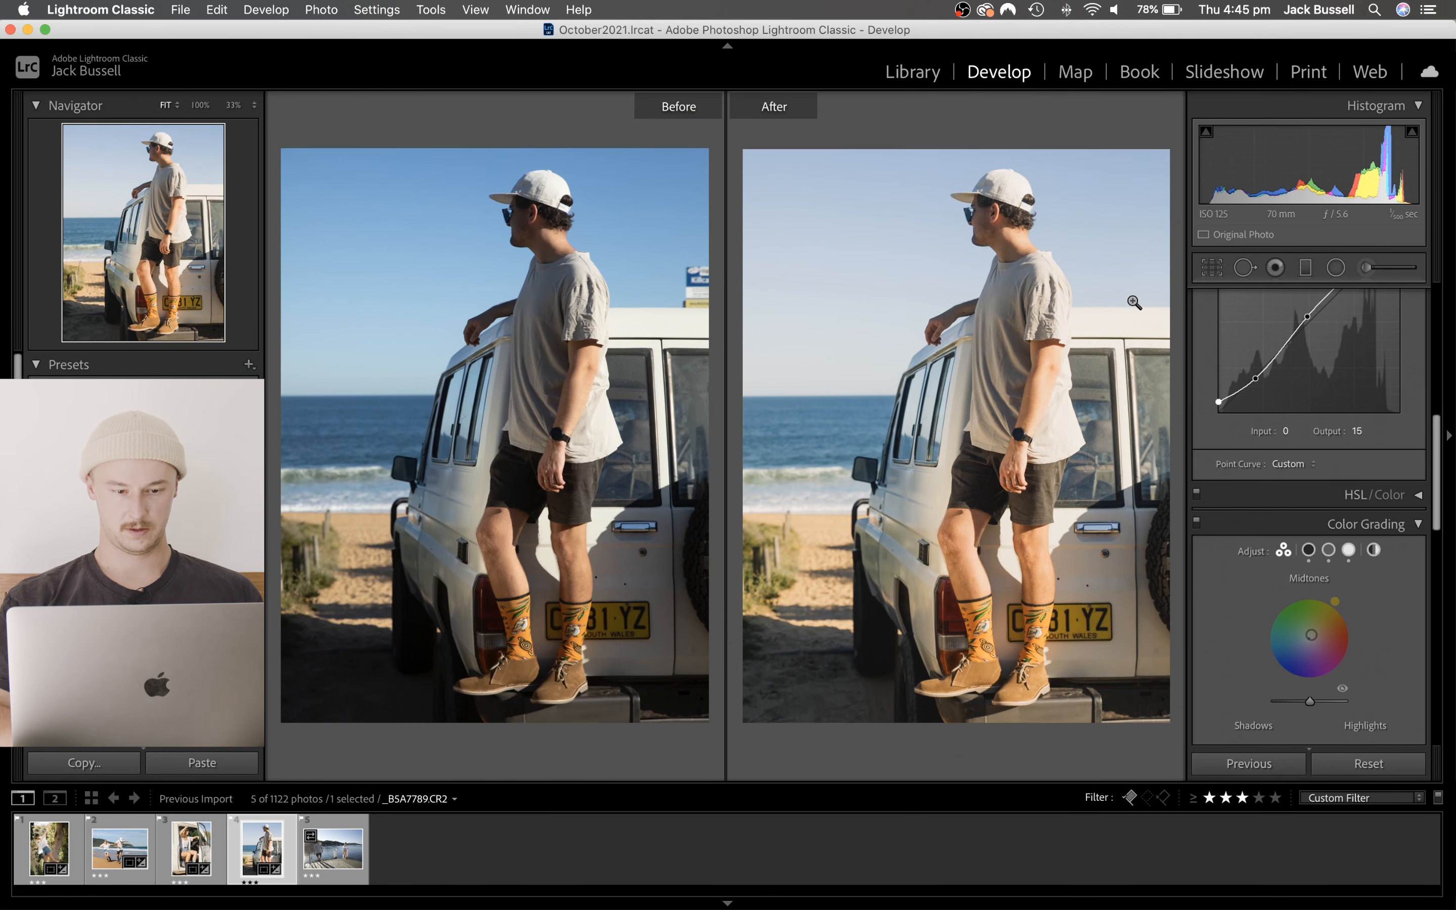
key(y)
key(y)
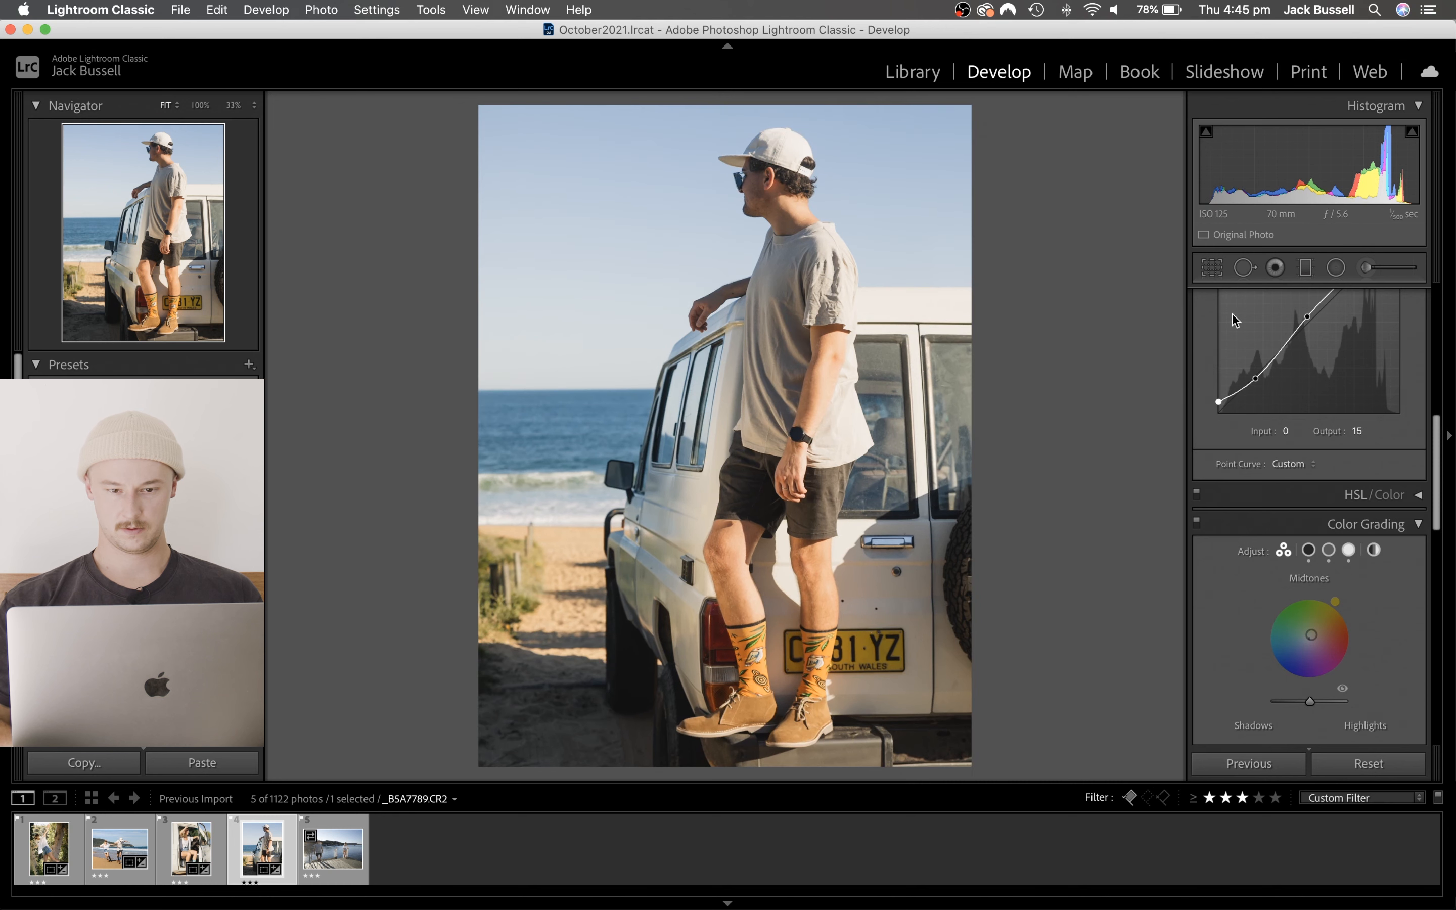
- Set Shadows to +21 and Blacks to +19, and compare the before and after versions
scroll(1354, 355, up, 5)
scroll(1355, 357, up, 2)
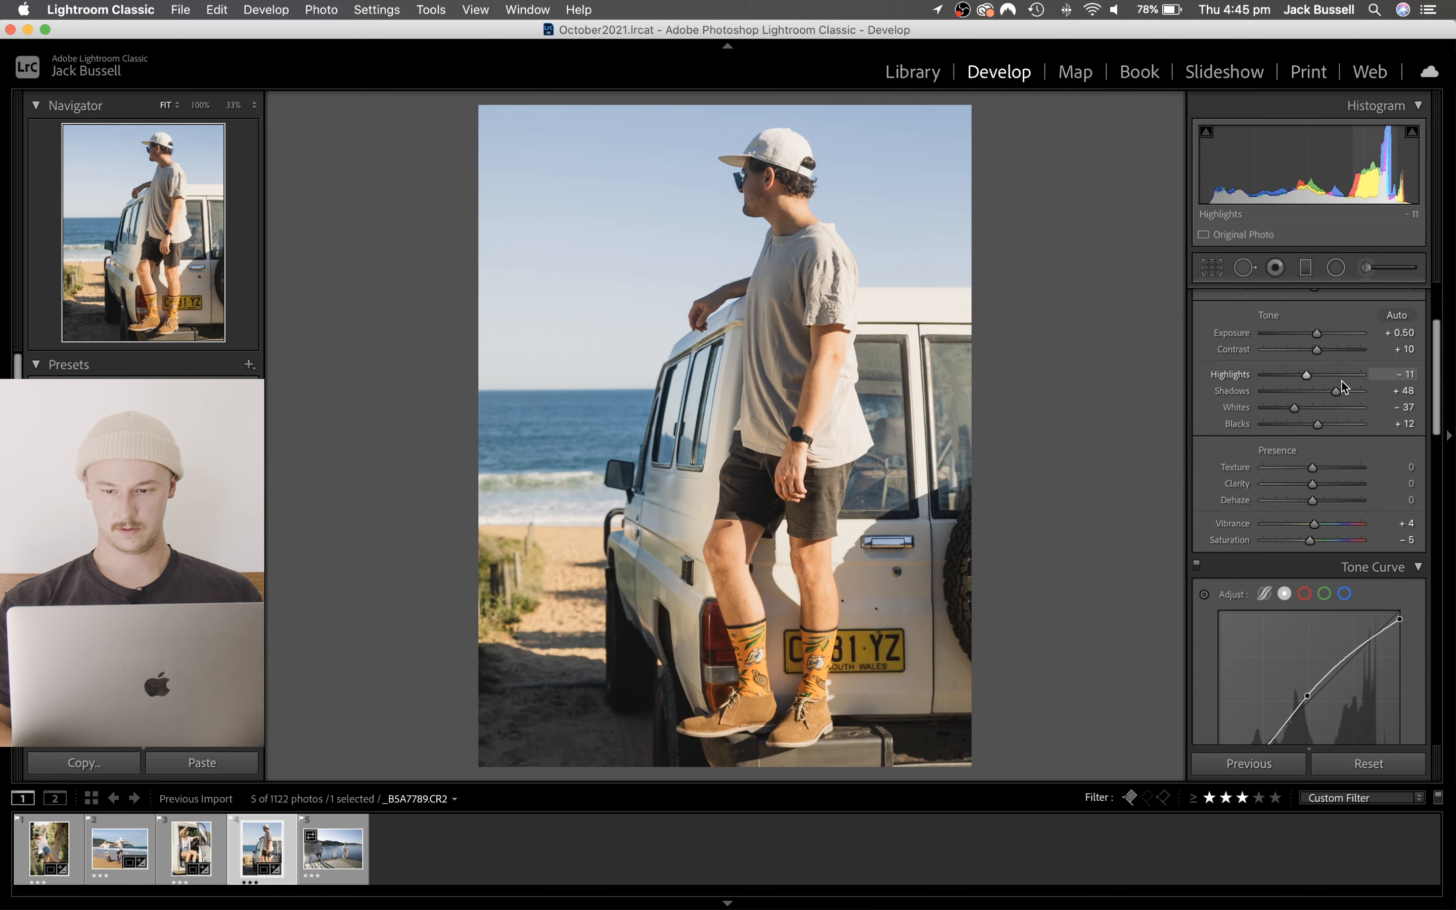
mouse_move(1336, 391)
mouse_down()
mouse_move(1294, 424)
mouse_move(1322, 427)
mouse_move(1320, 391)
mouse_up()
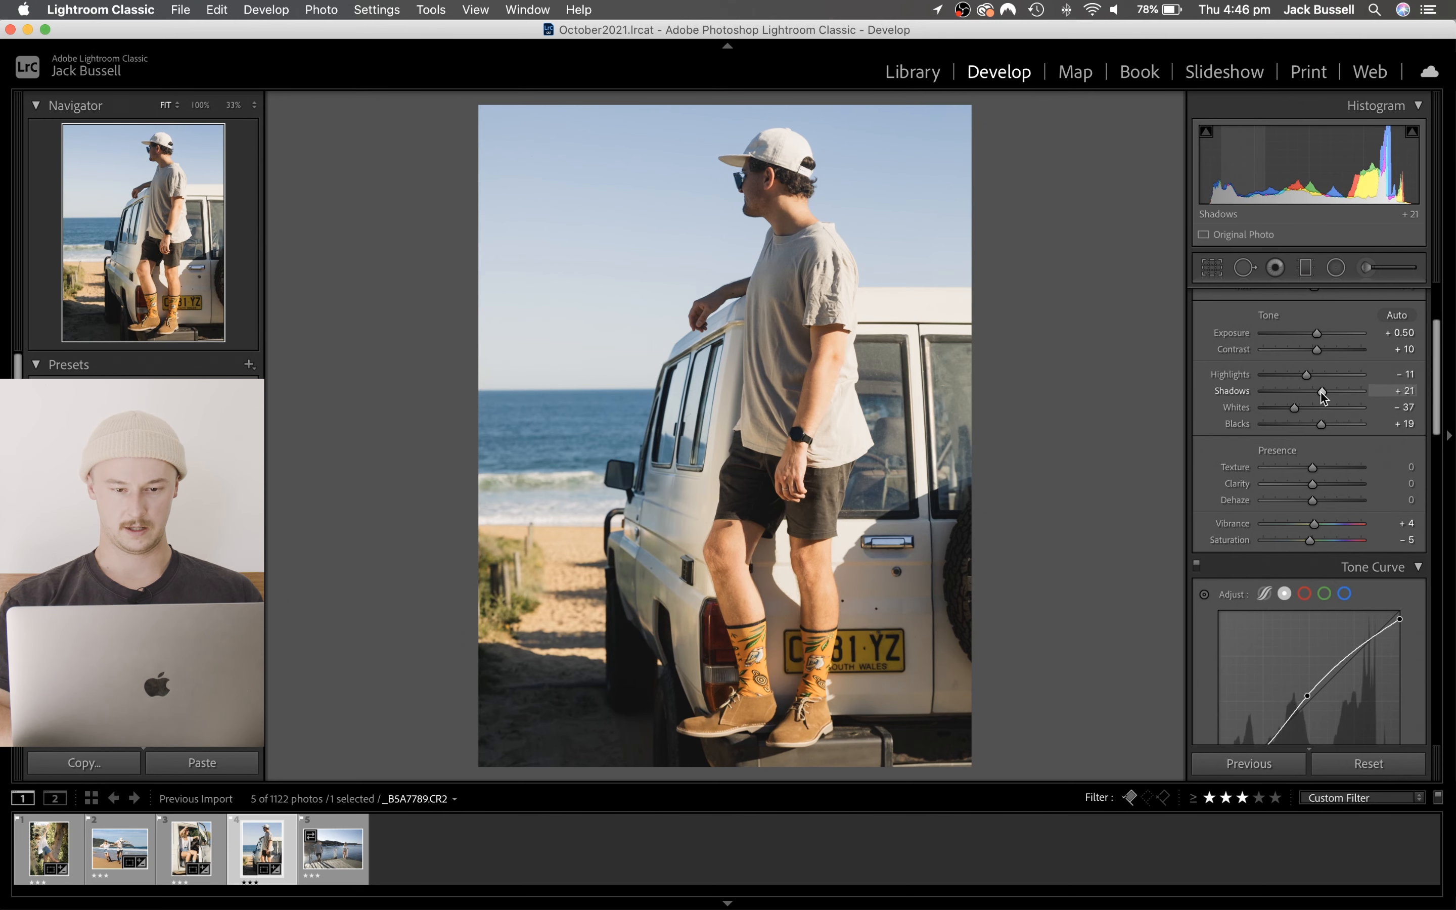
key(y)
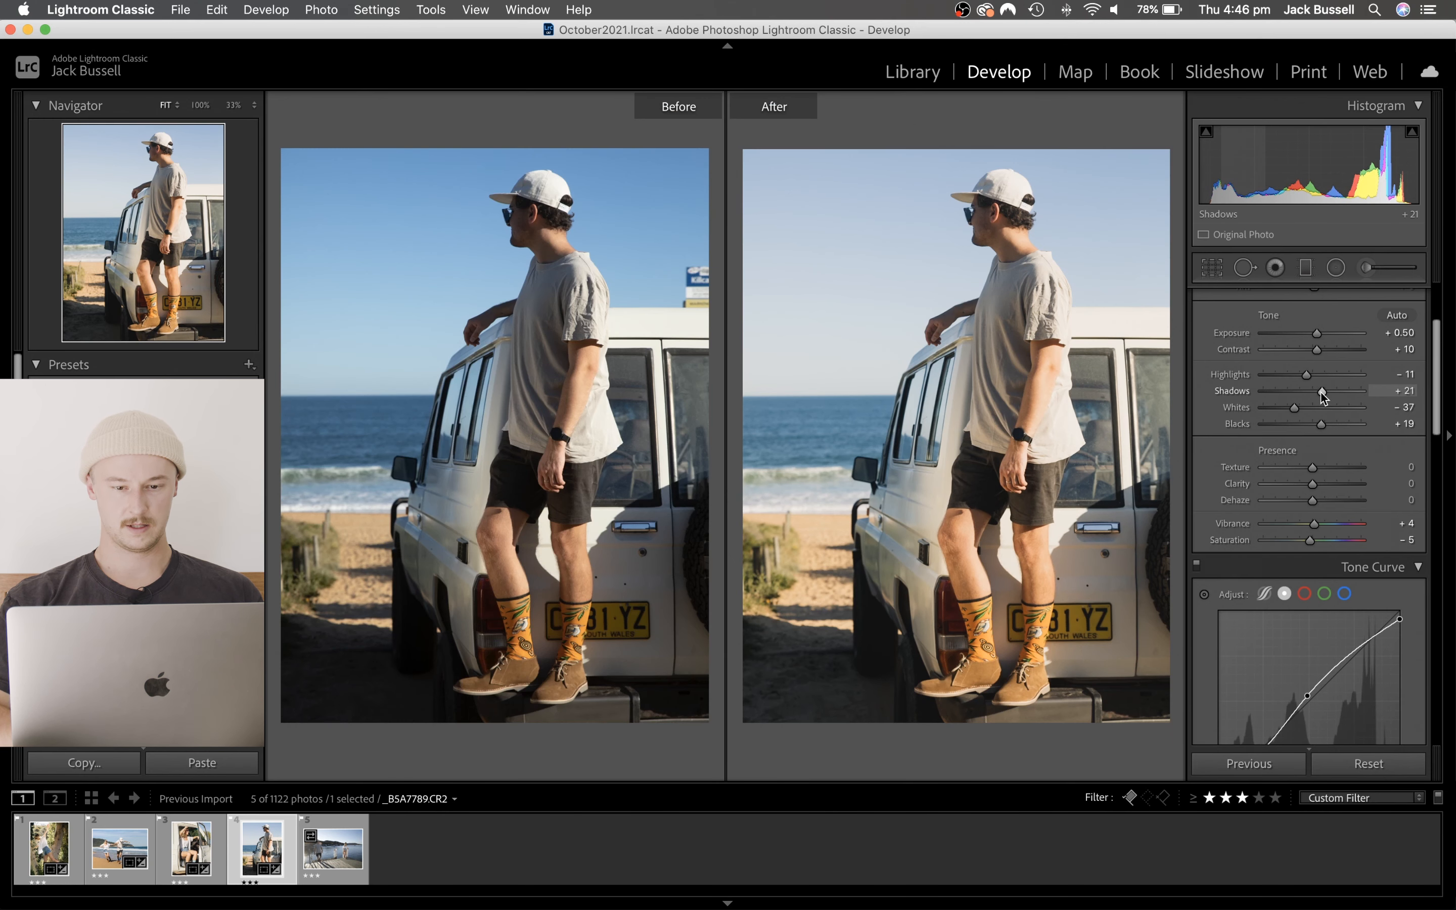
key(y)
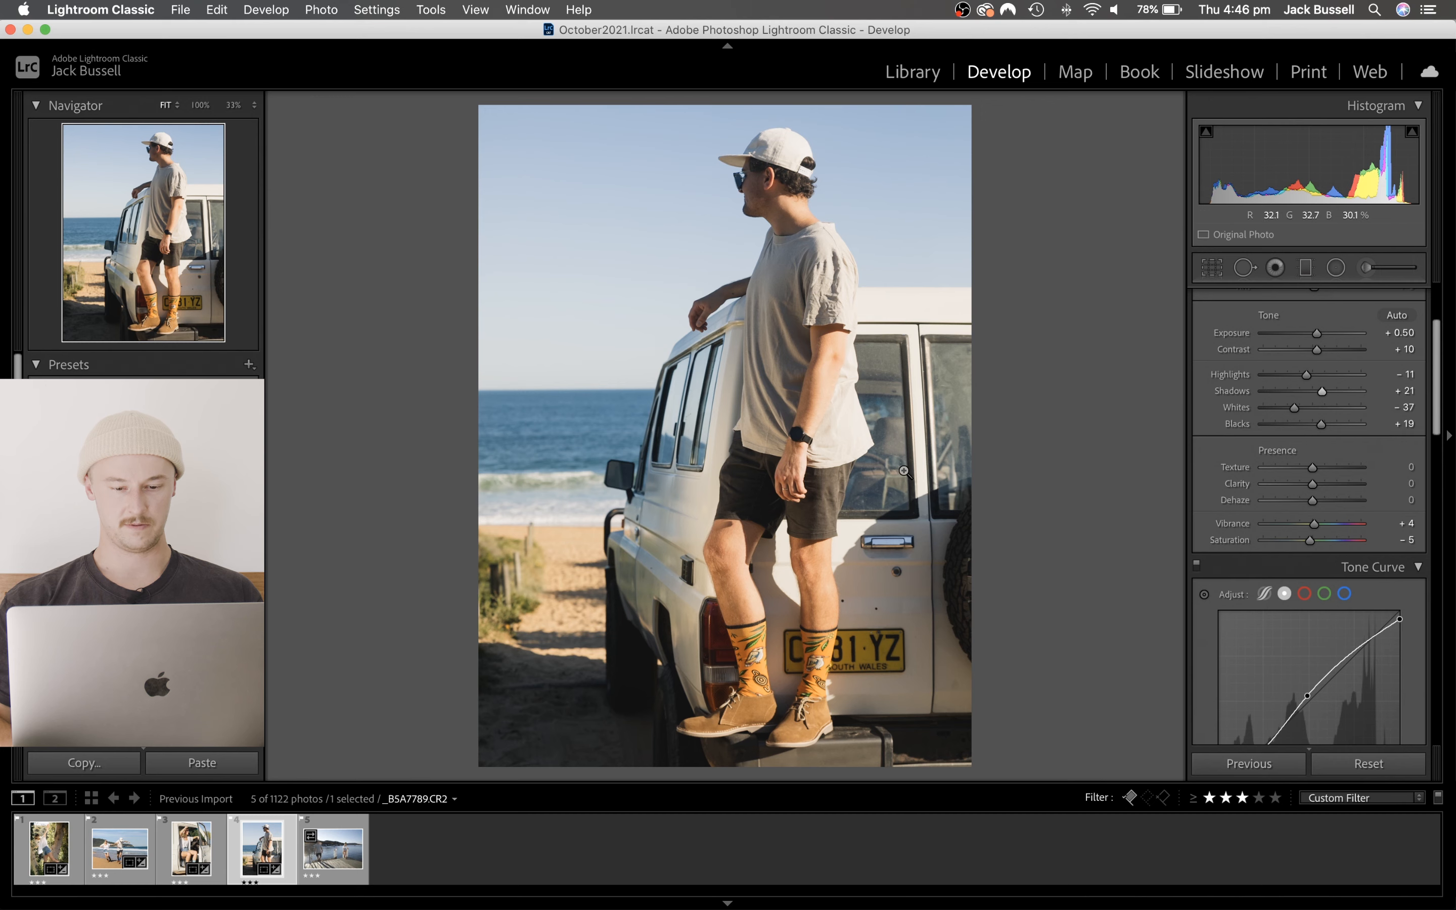
- Review the beach-couple and tree photos for a consistent look with the man-on-bumper photo, and view its before and after side by side
key(Left)
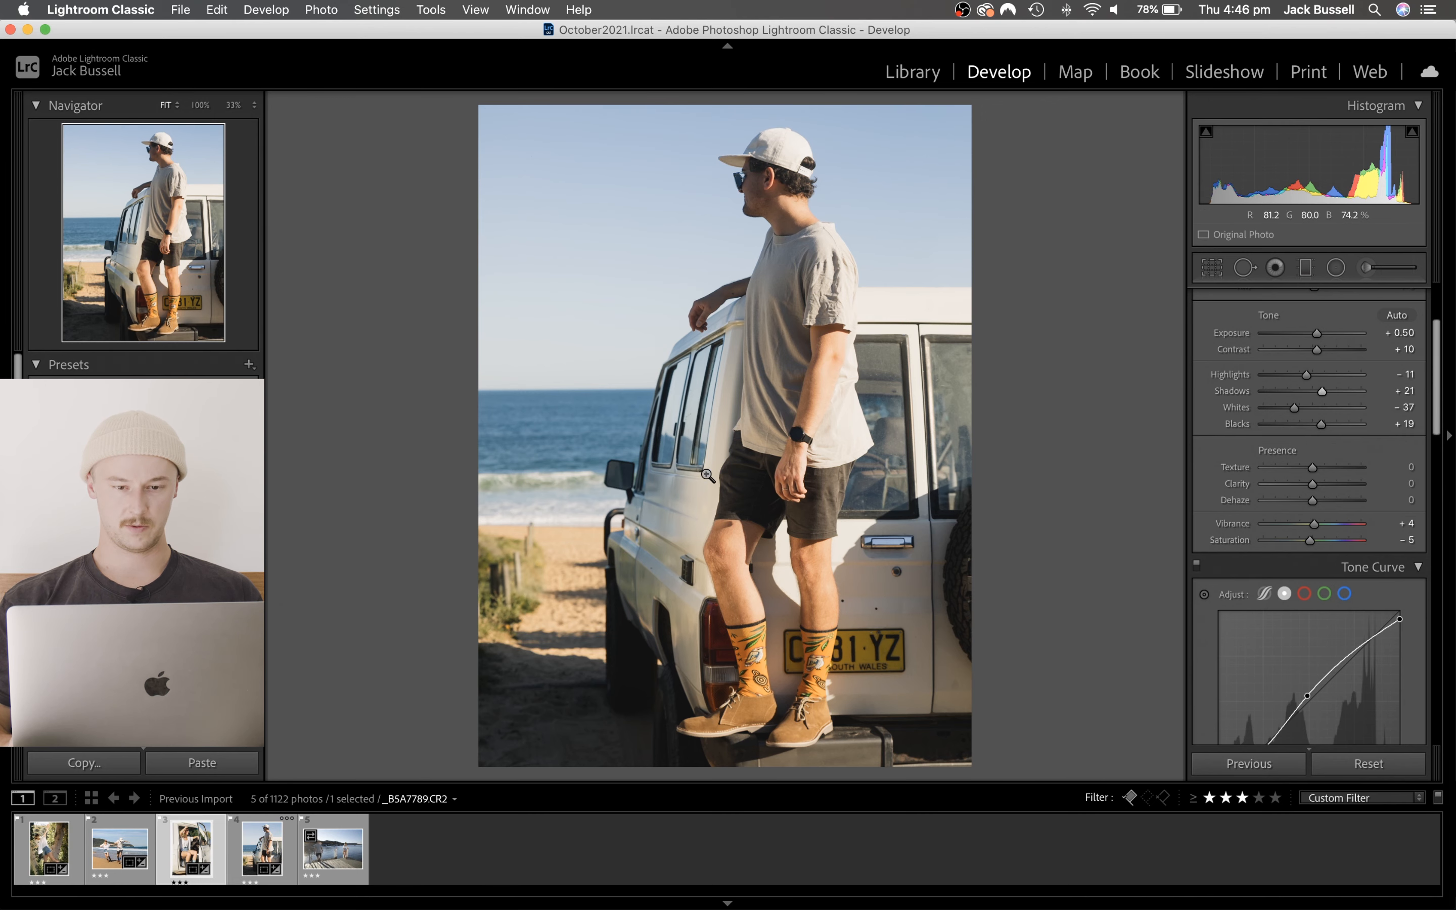
key(Left)
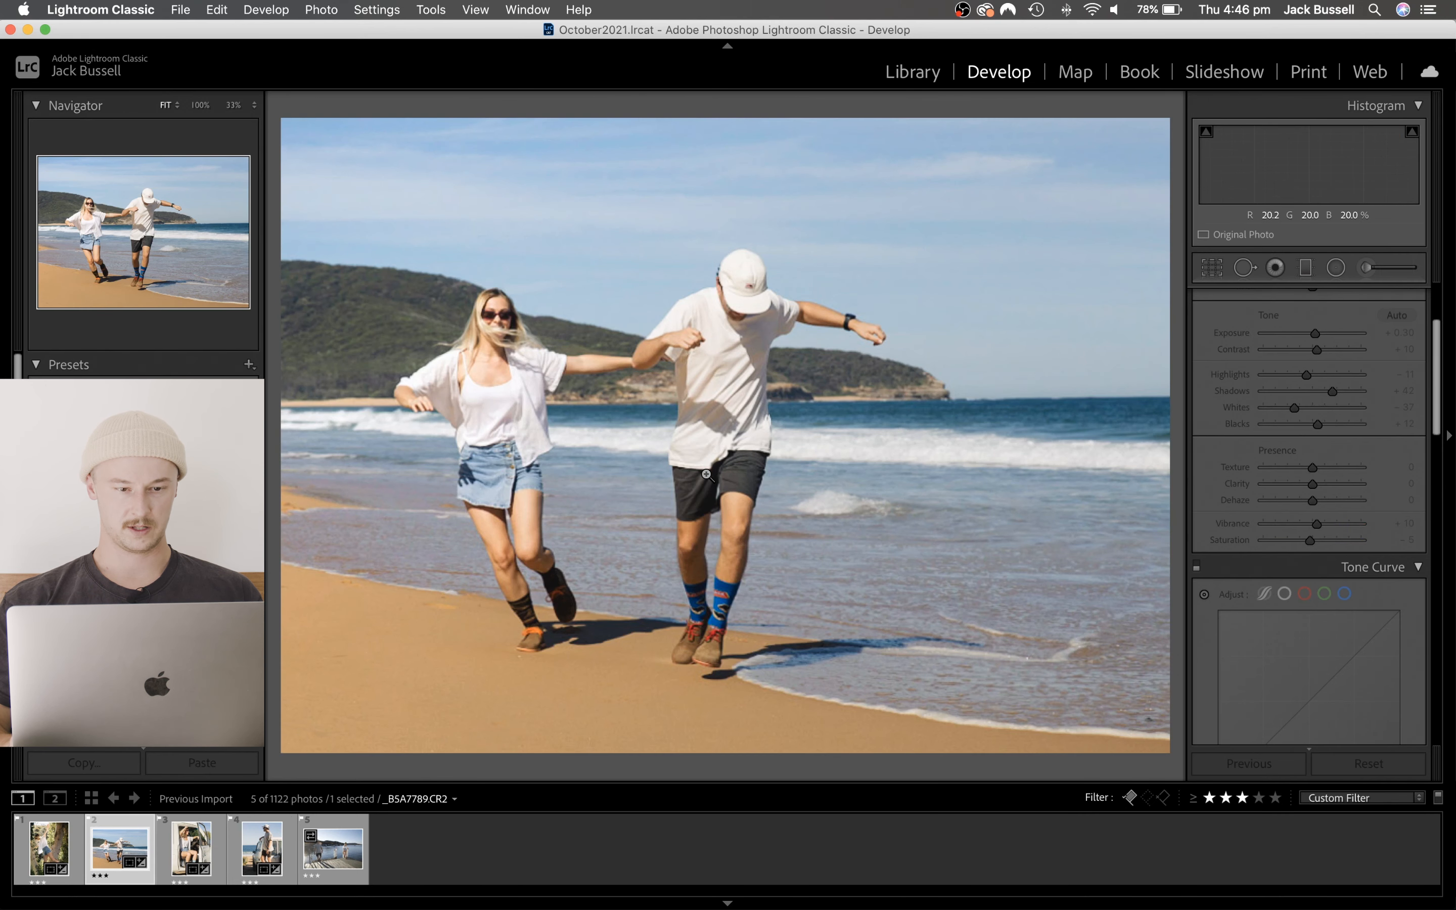
key(Left)
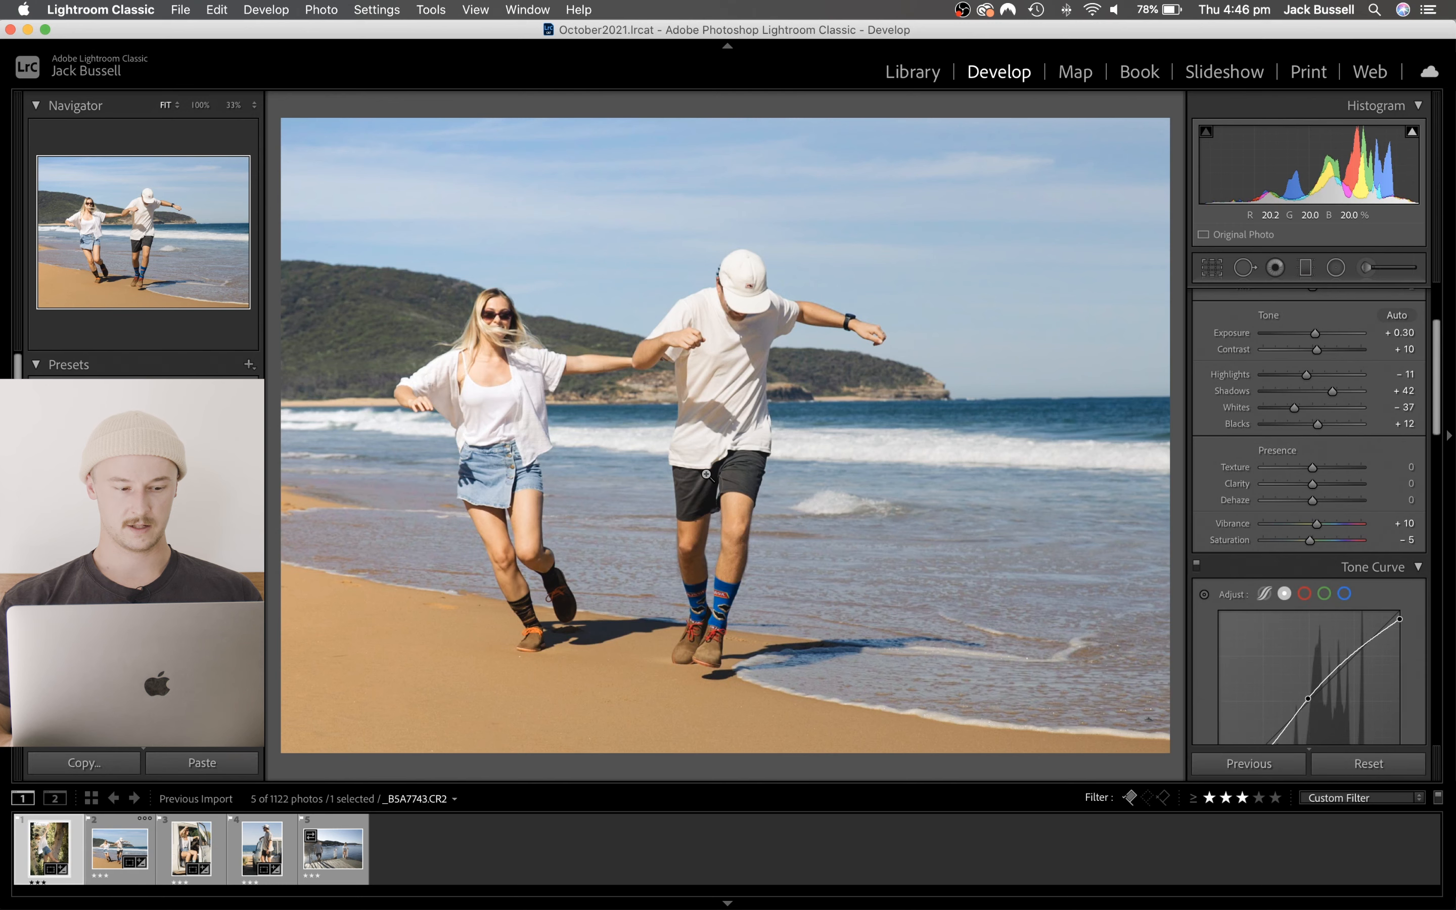
key(Right)
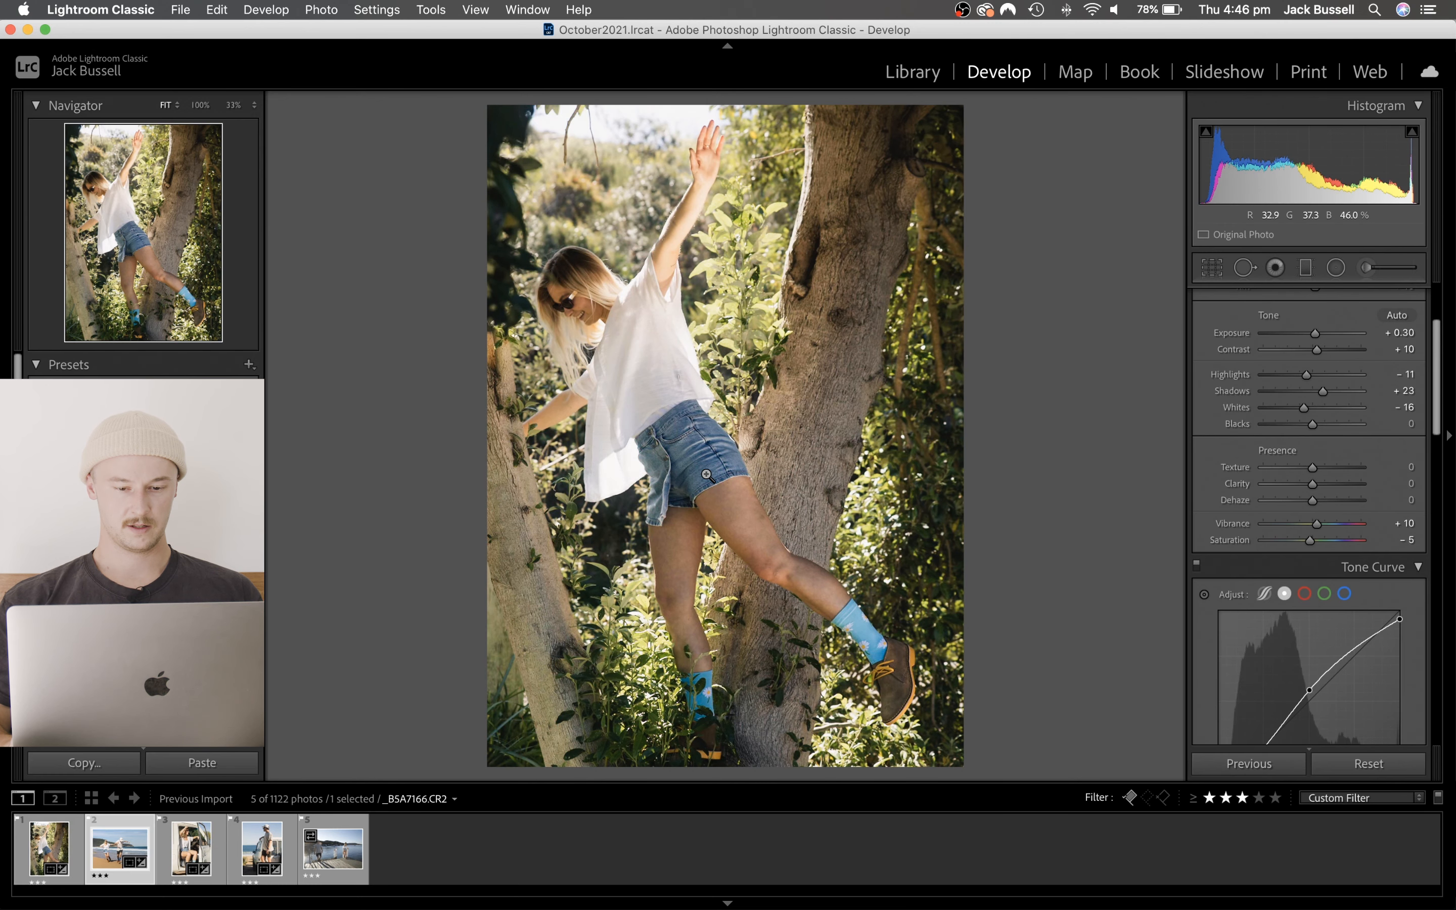
key(Right)
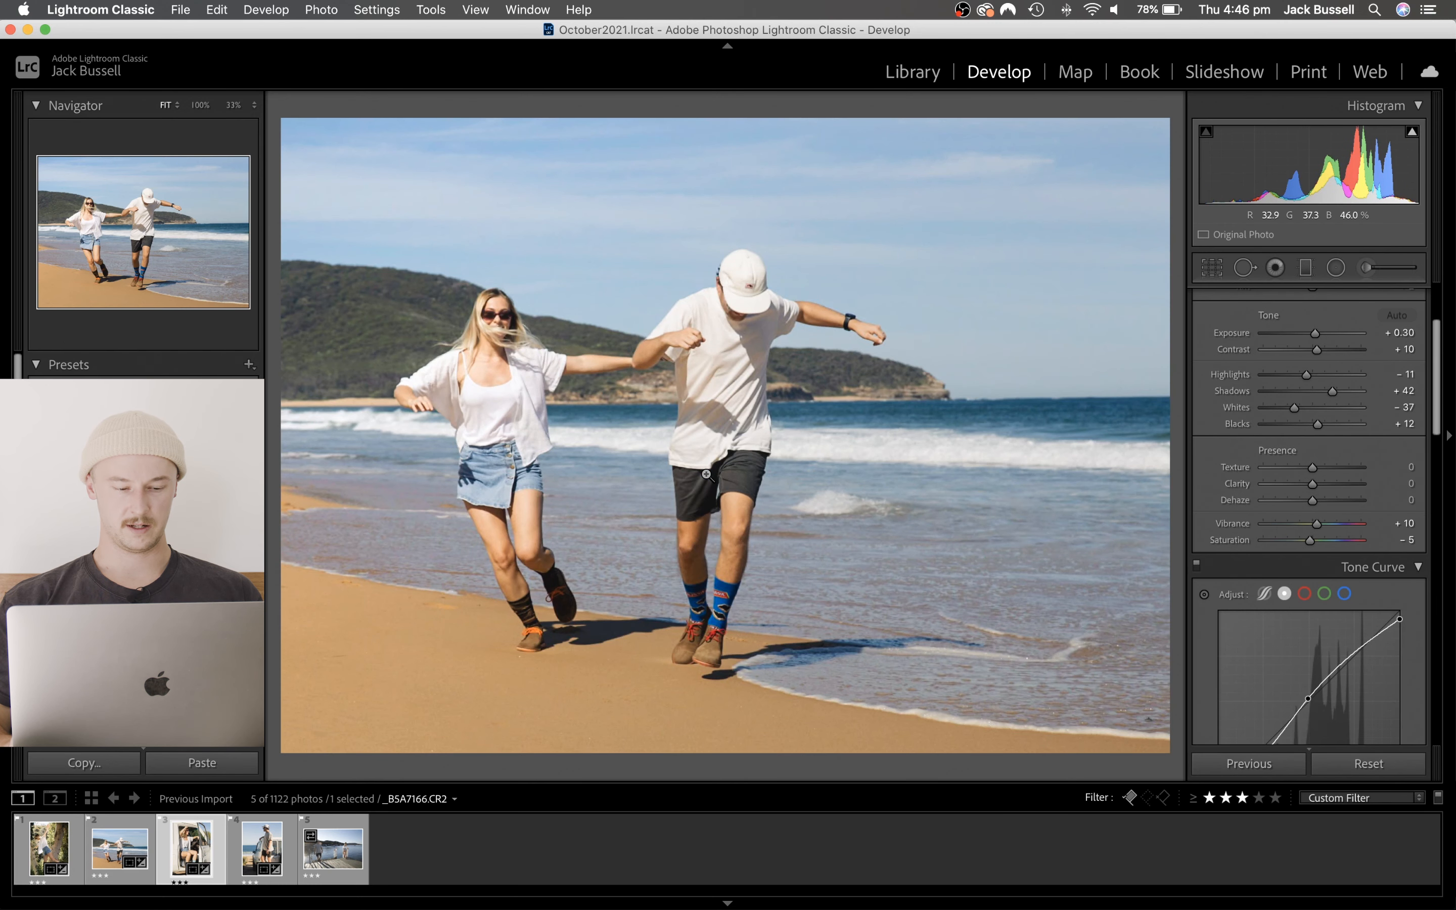
key(Right)
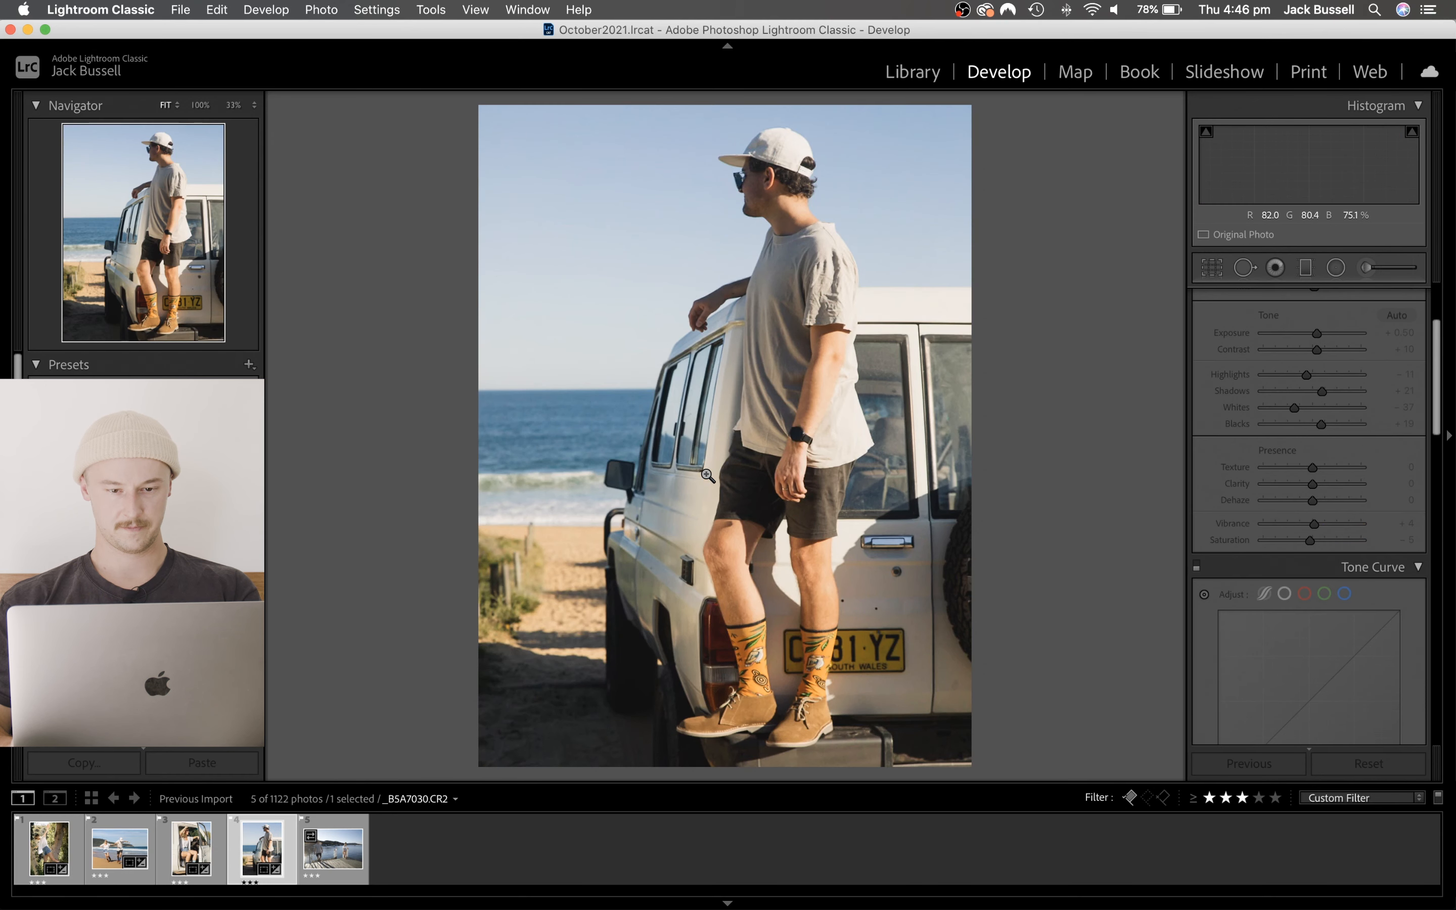
key(y)
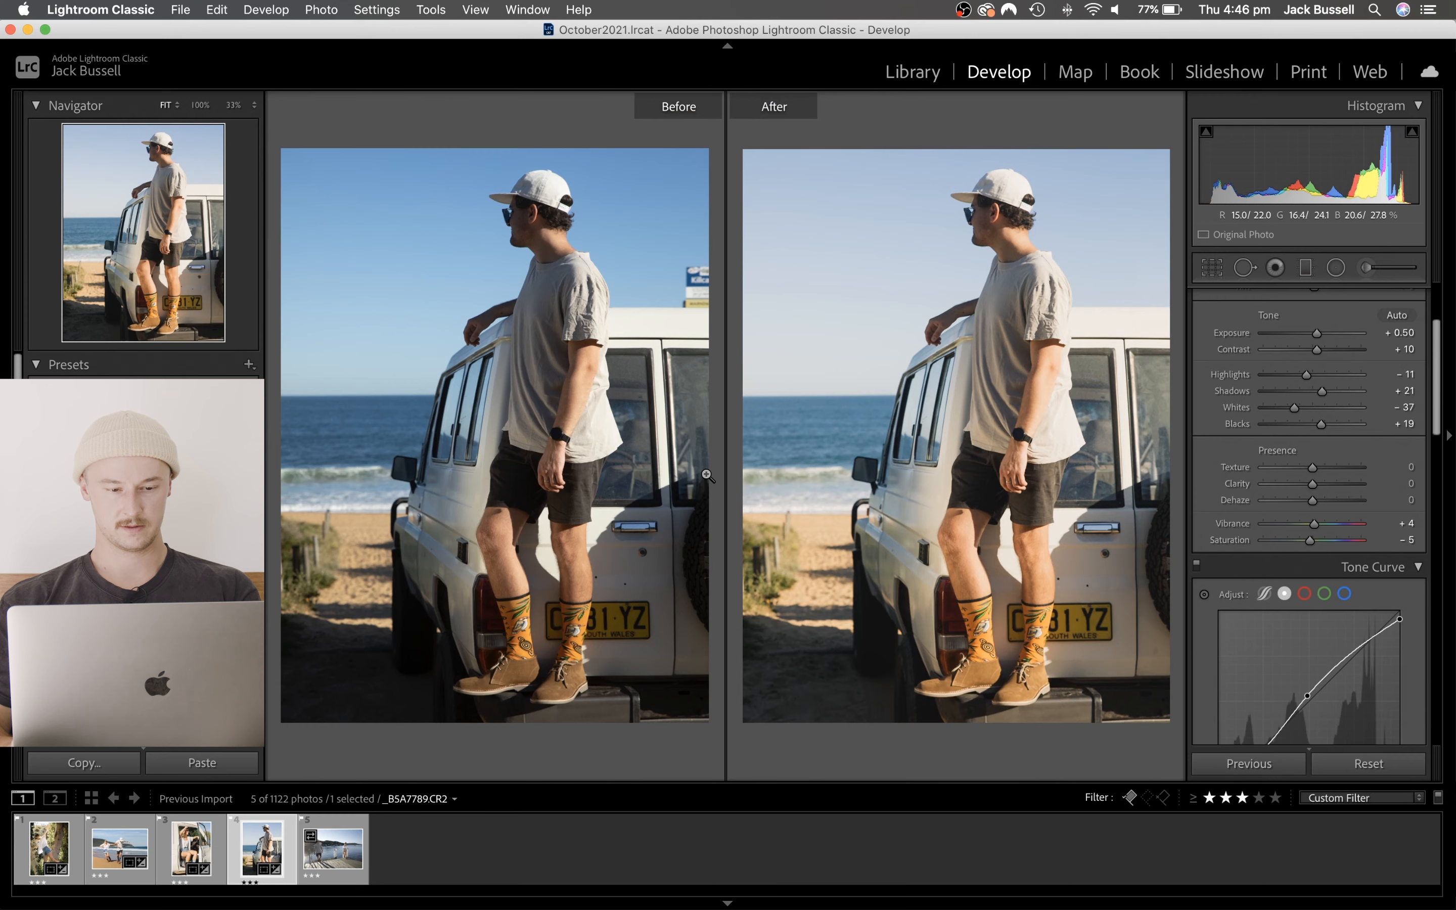
- Leave the before/after comparison, open the jetty photo and set its crop aspect ratio to 5 x 7
key(y)
key(Right)
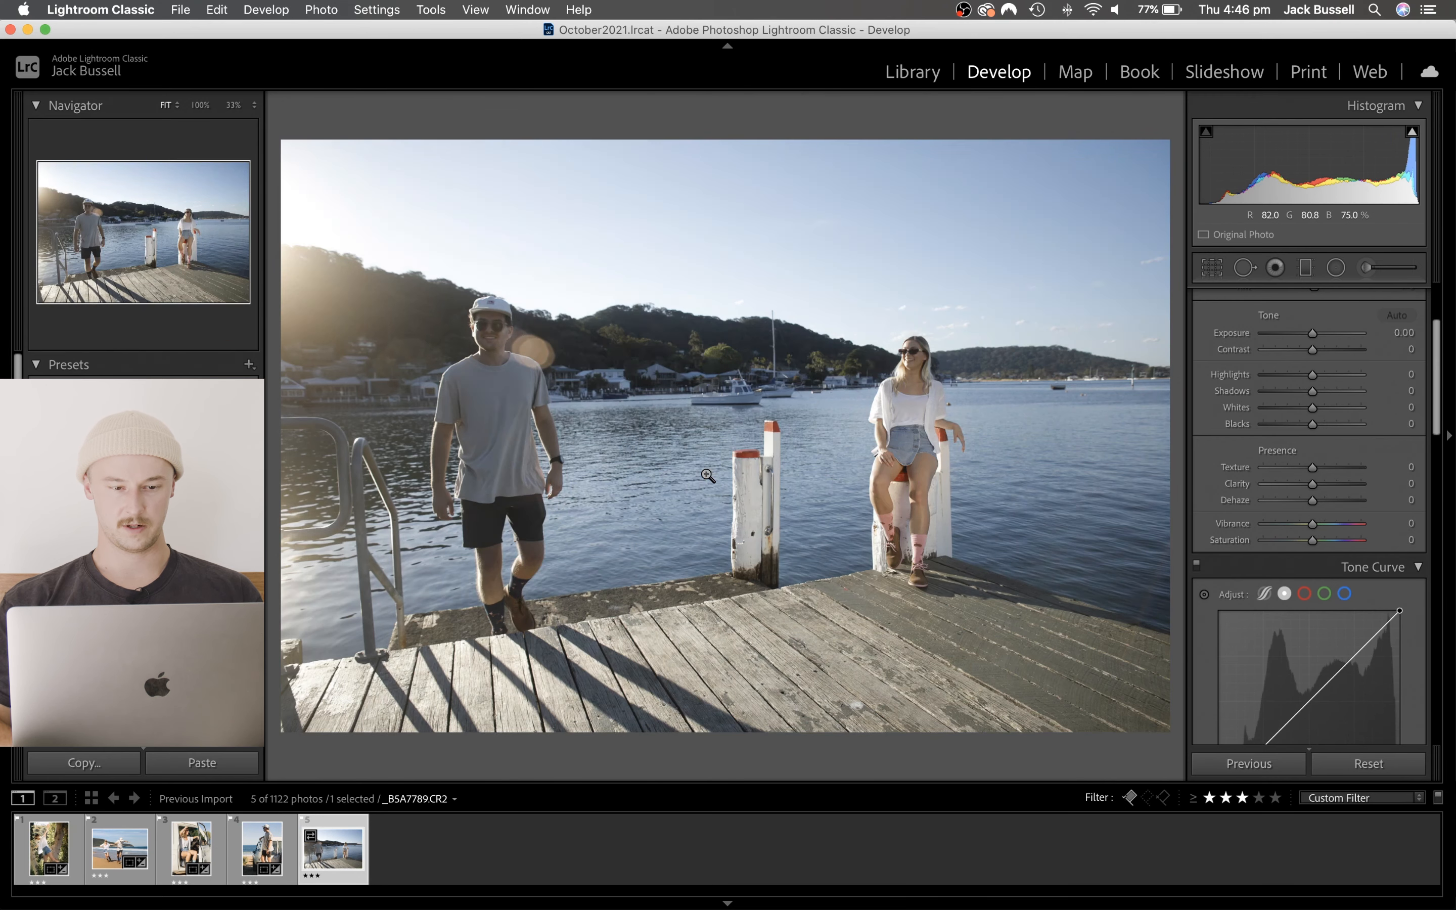
click(1212, 267)
click(1384, 331)
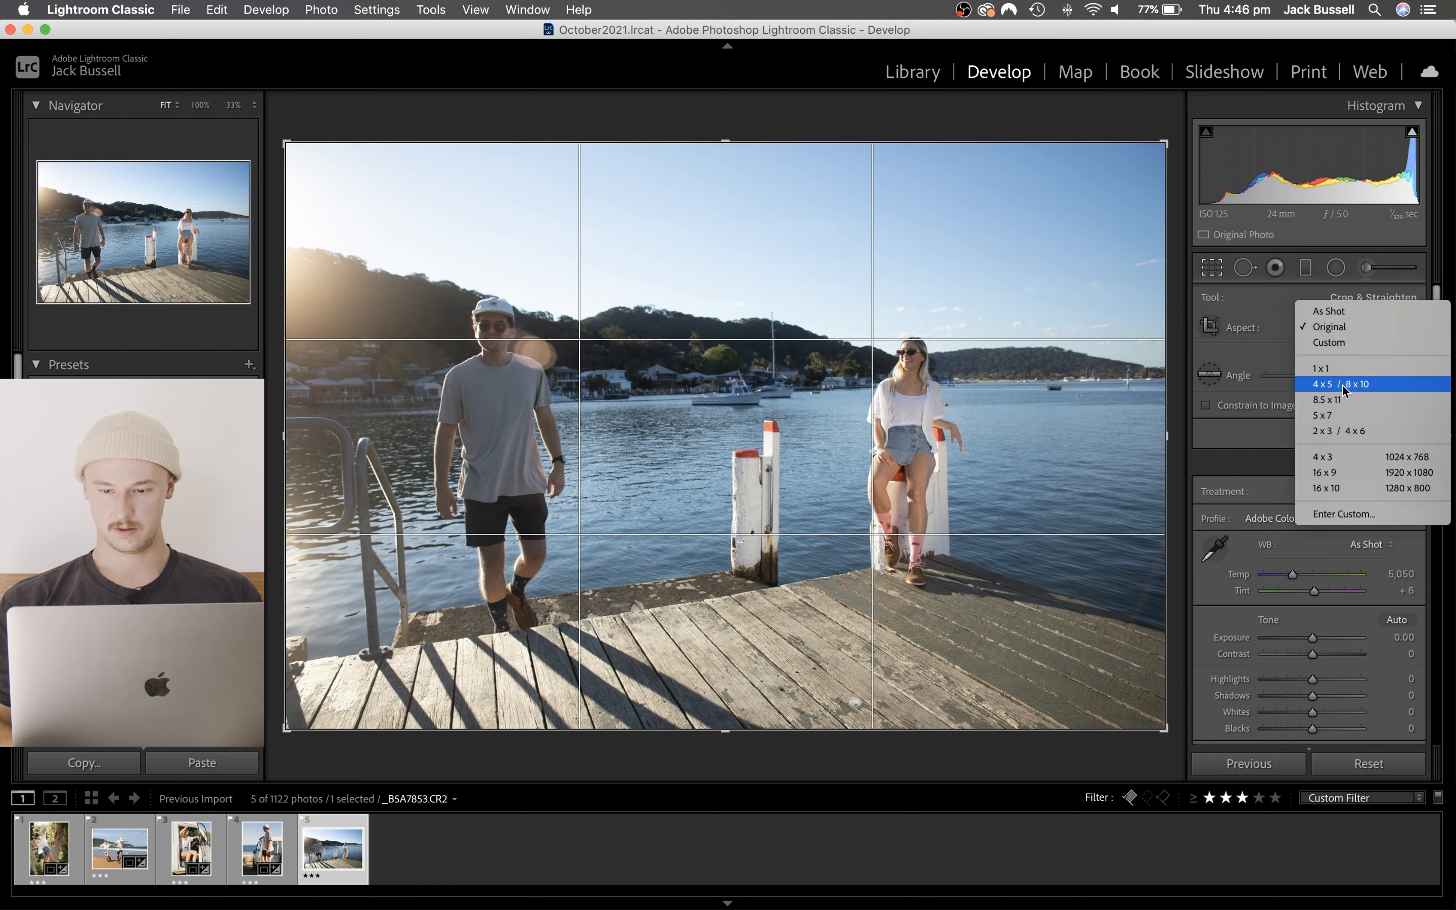
click(1326, 414)
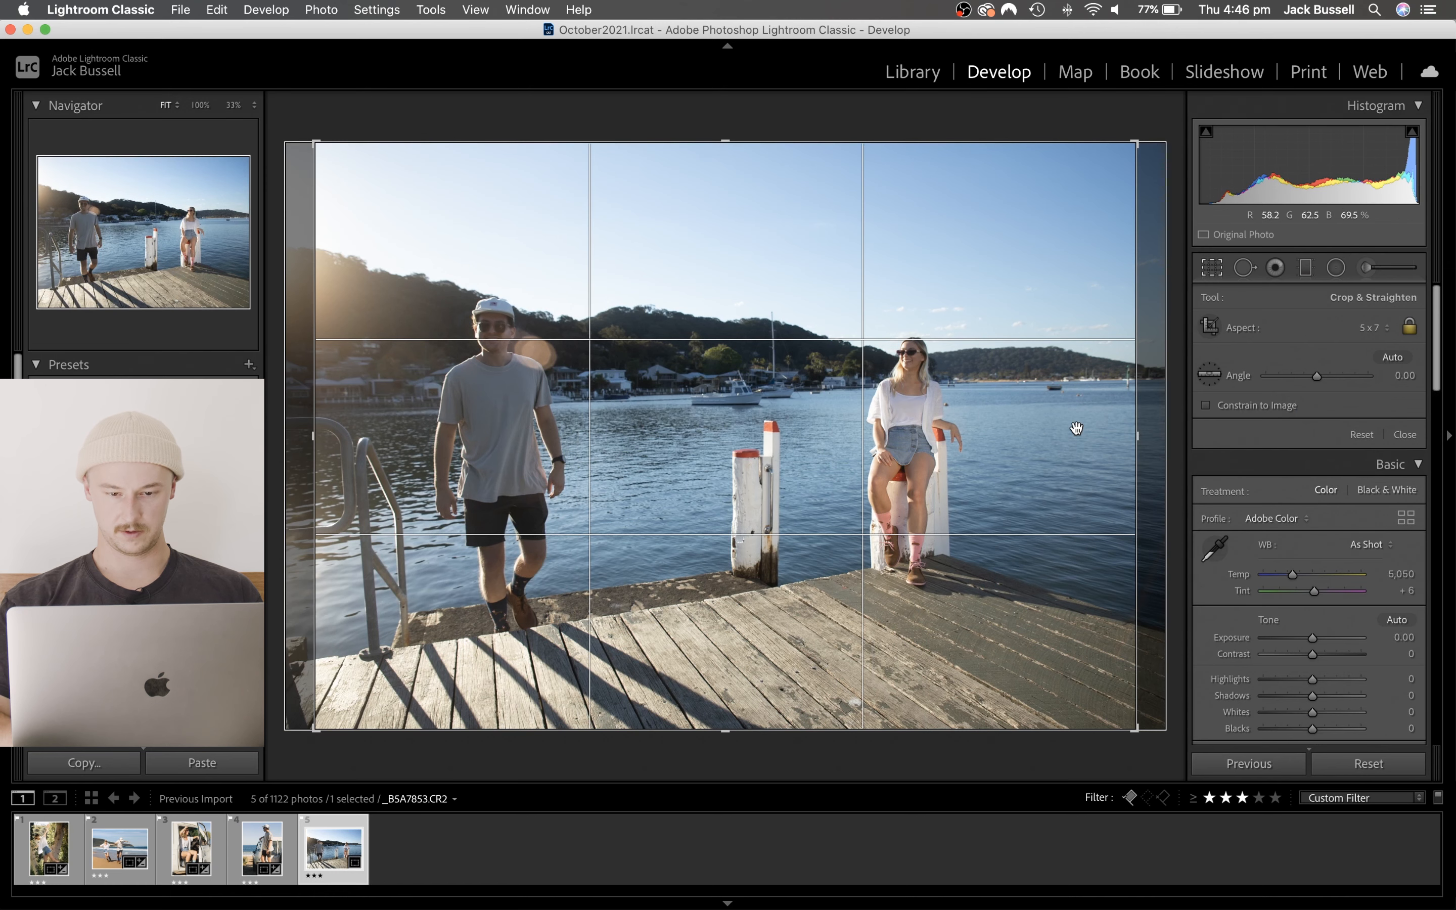
- Show the golden spiral crop overlay and cycle through its orientations over the jetty photo
key(o)
key(o)
key(o)
key(o)
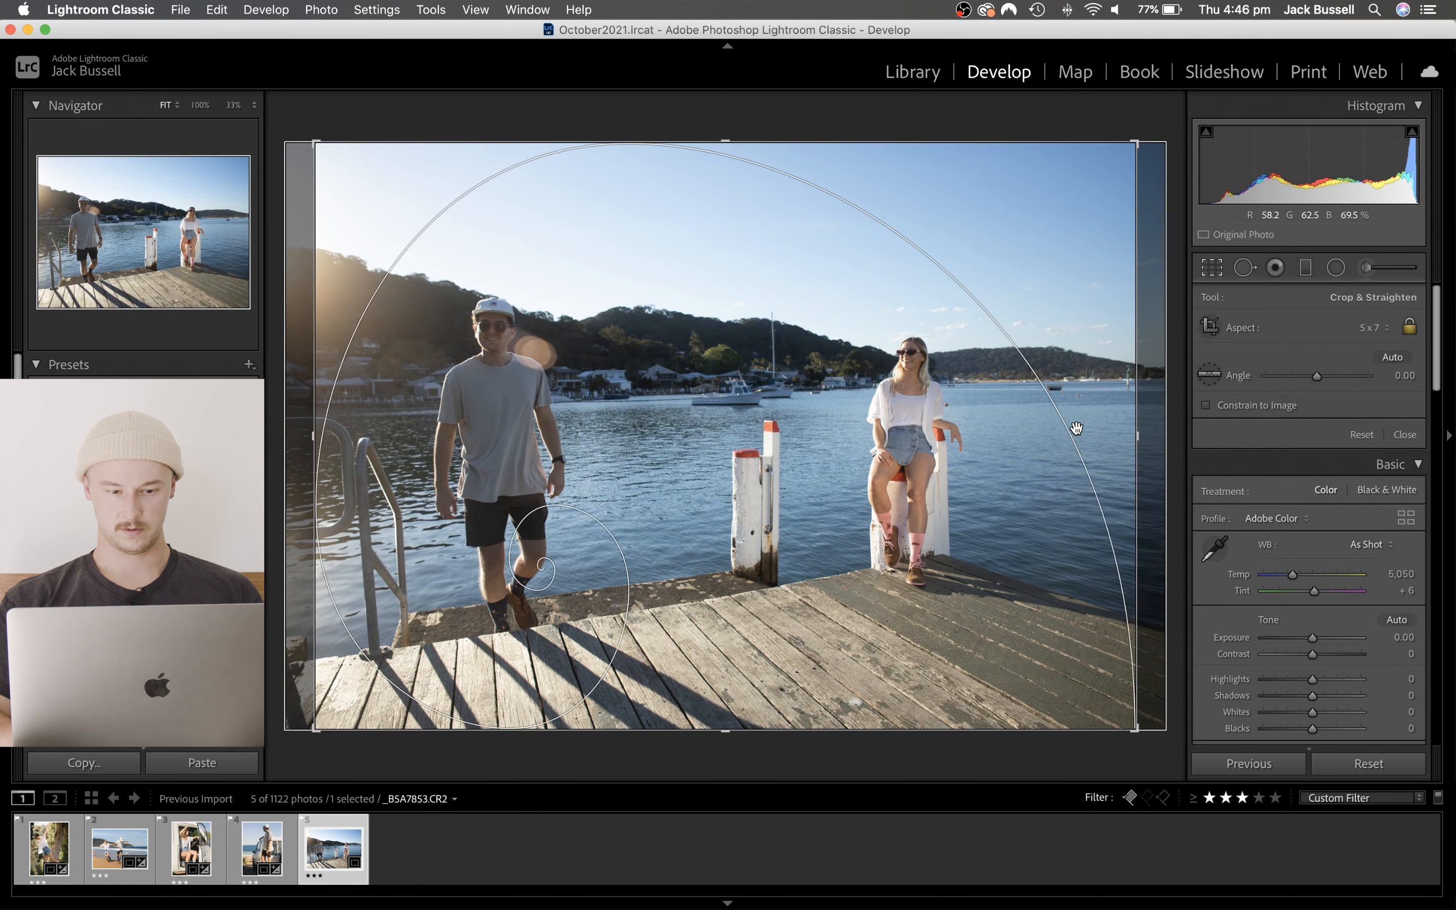
key(shift+o)
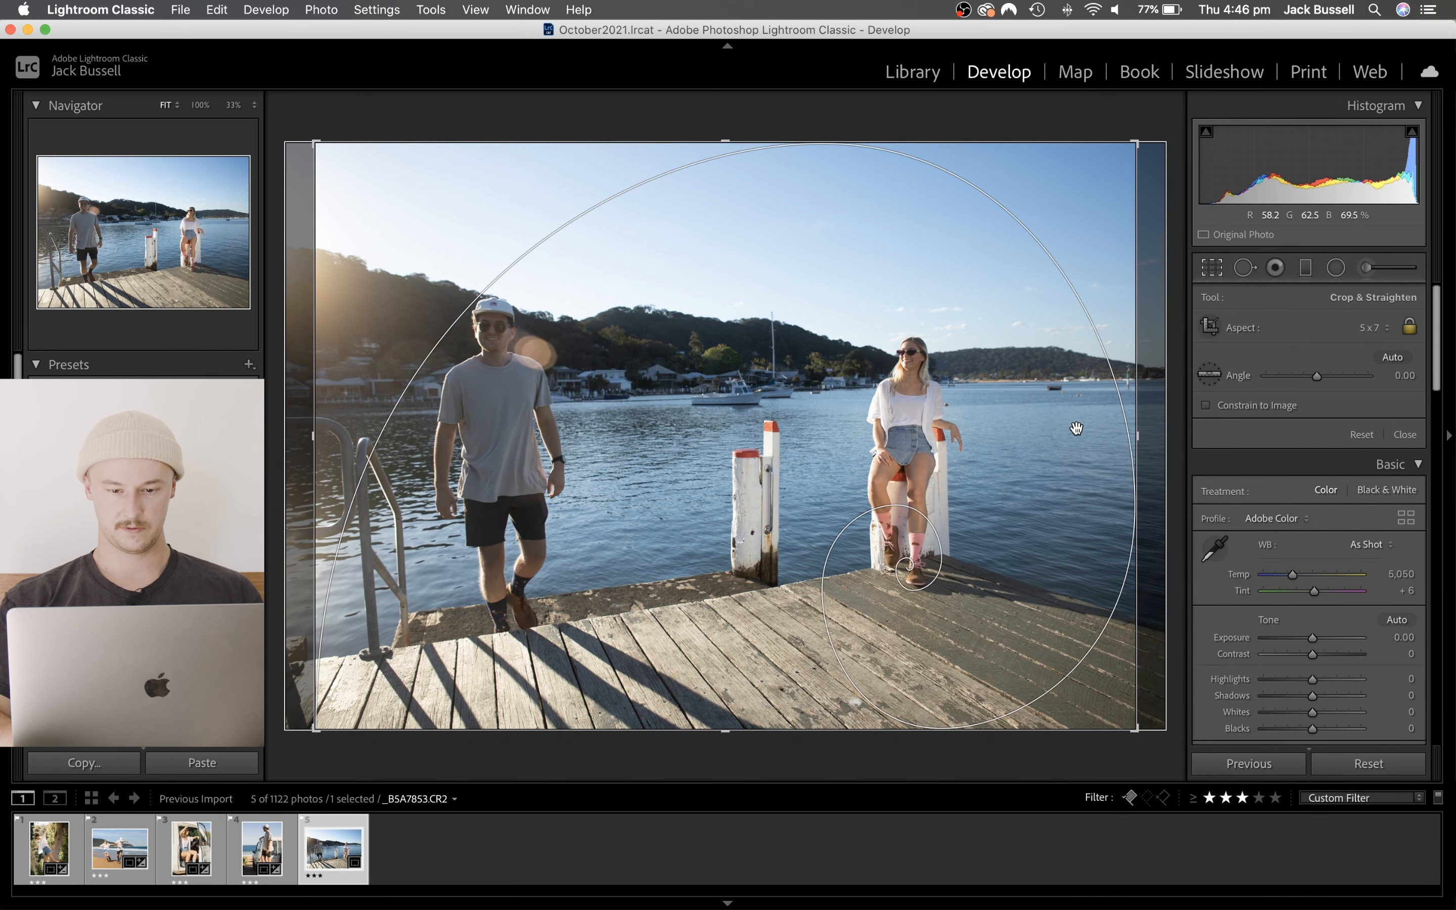
key(shift+o)
key(shift+o)
key(shift+o)
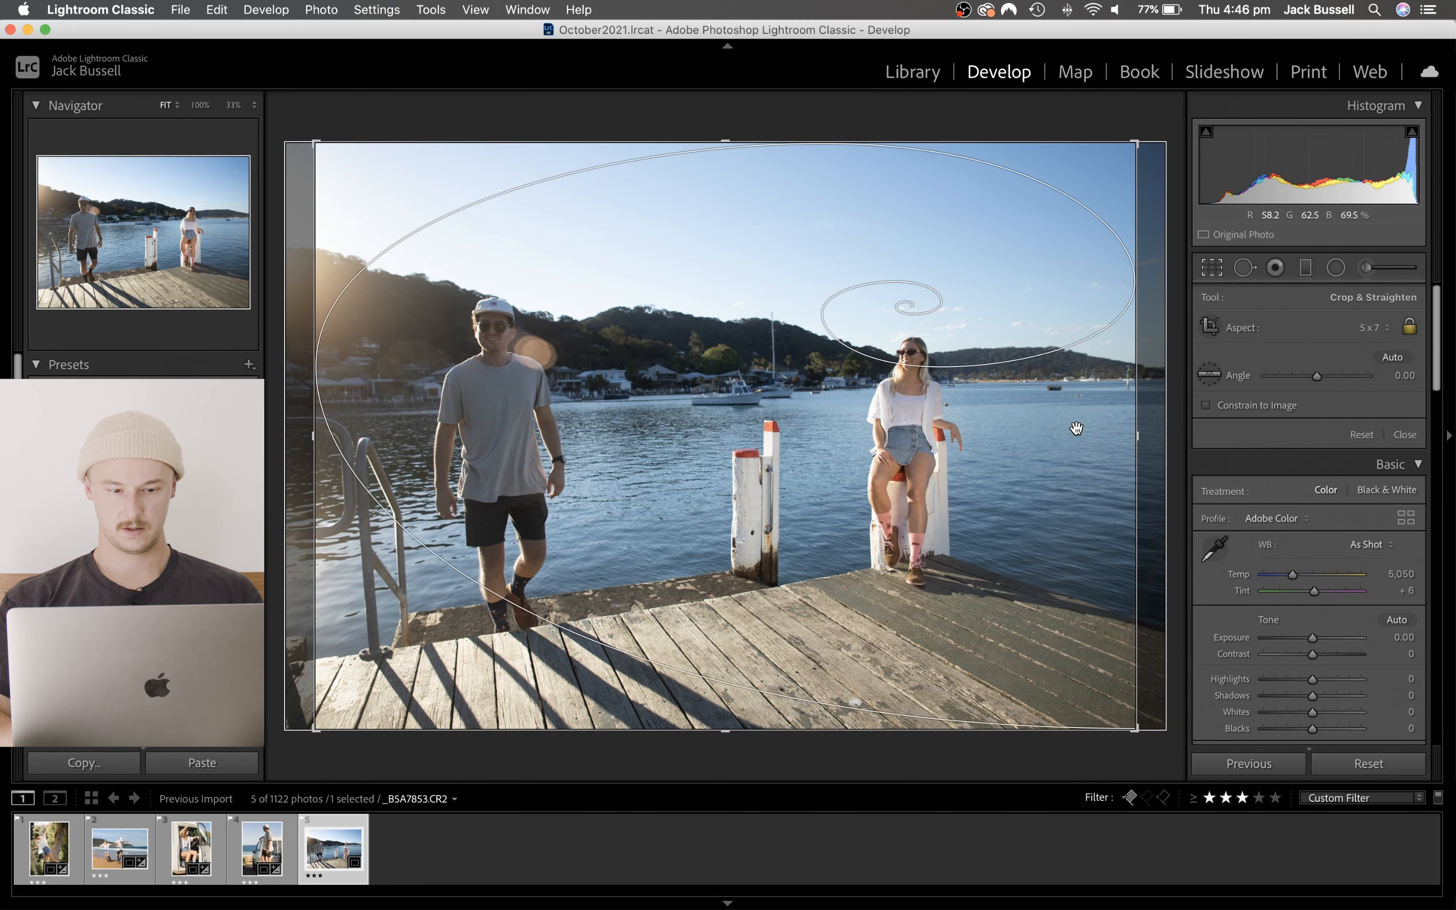
key(shift+o)
key(shift+o)
key(shift+o)
key(shift+o)
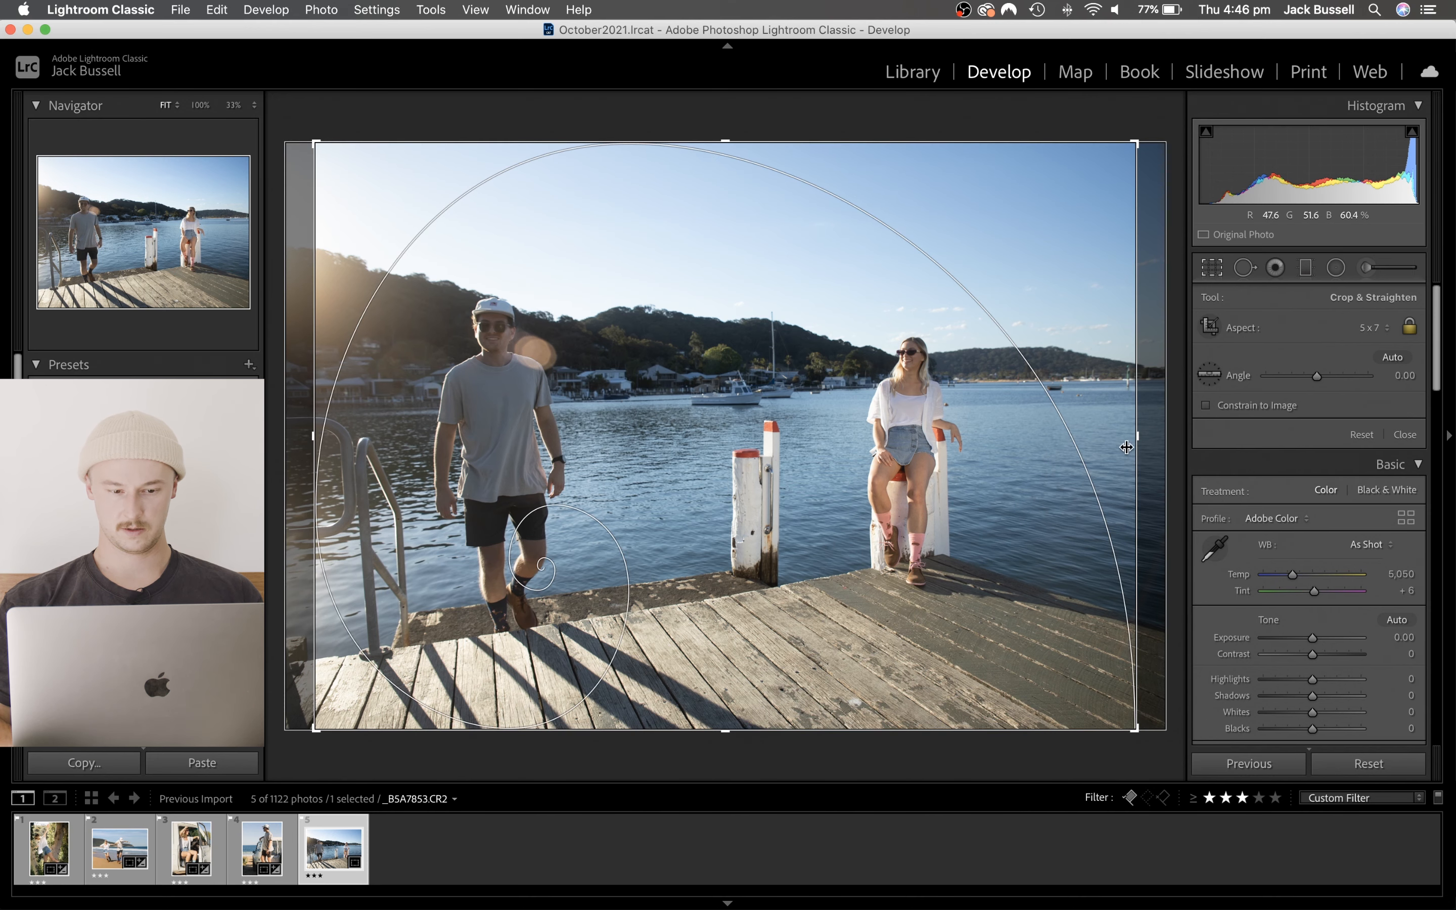
- Tighten the 5 x 7 crop around the couple, rotate it to an angle of 0.72 and reposition the photo against the thirds grid
drag(1126, 447, 1067, 447)
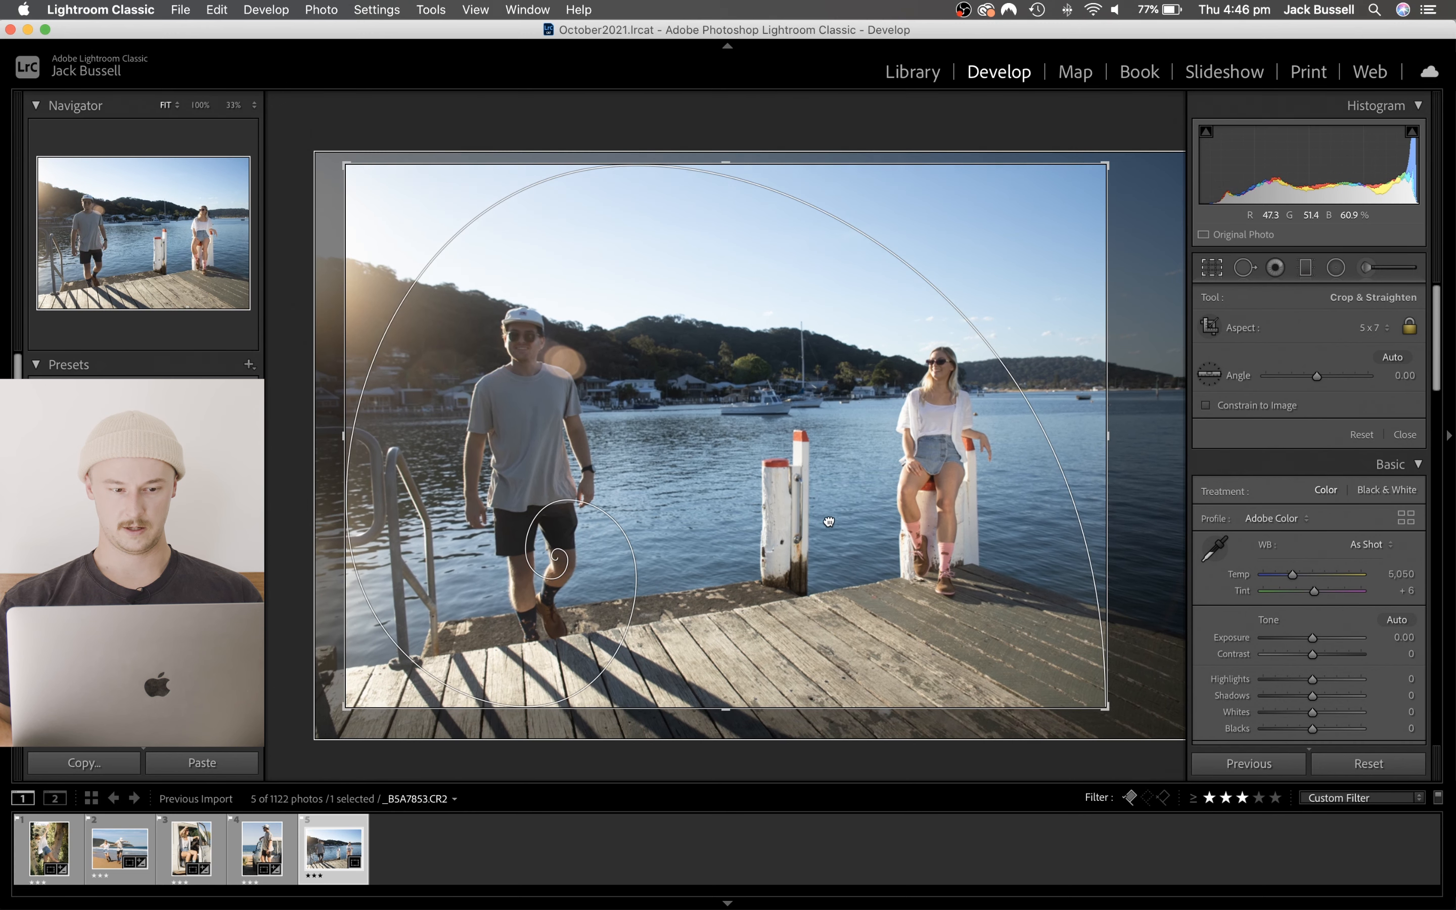
drag(829, 522, 830, 524)
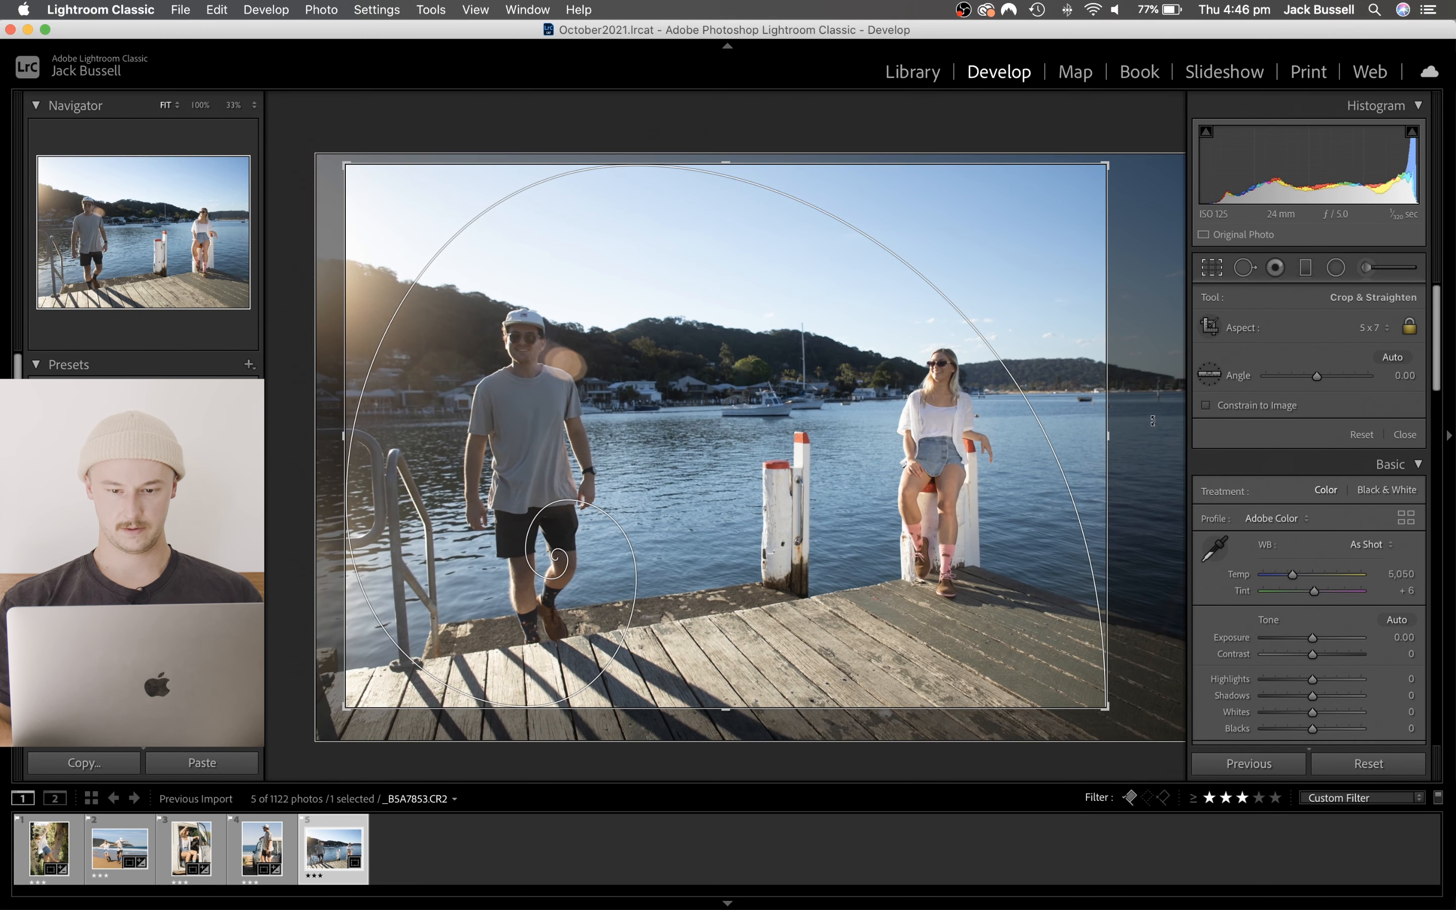
drag(1152, 420, 1149, 420)
key(o)
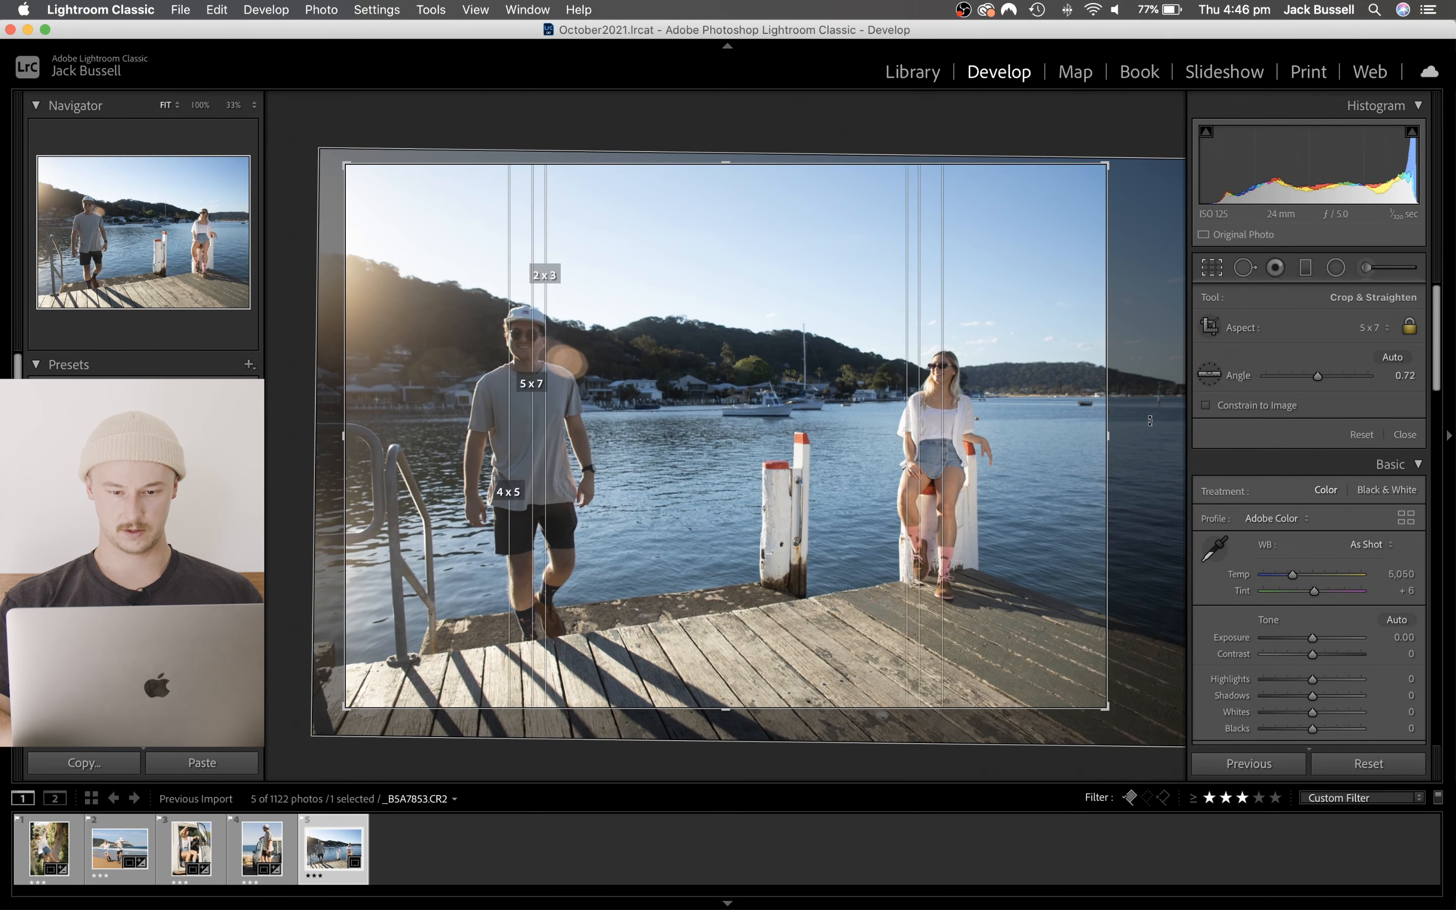
key(o)
key(o)
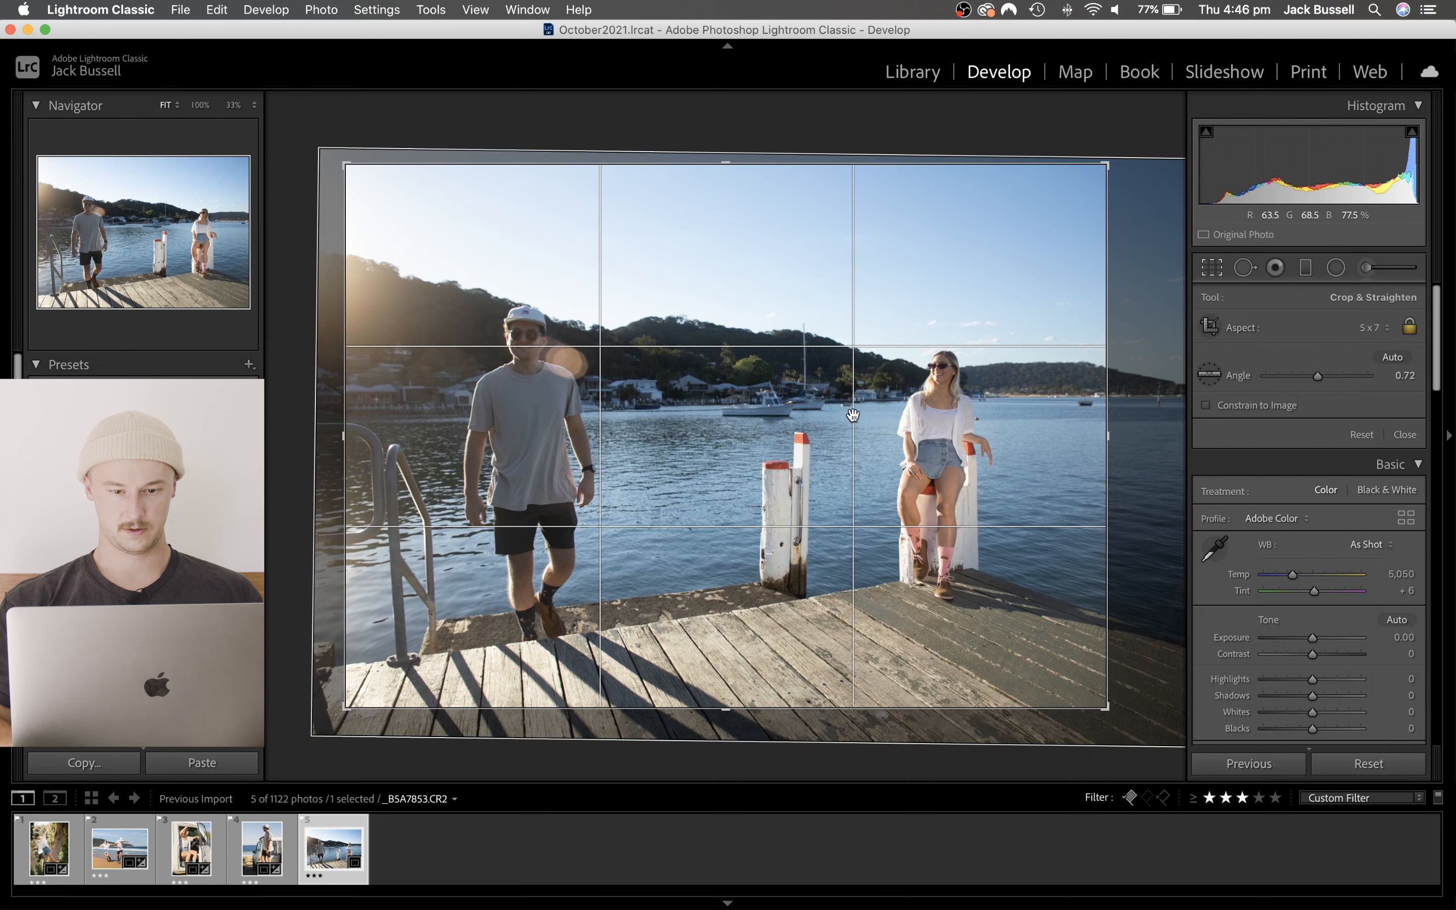
drag(845, 417, 842, 416)
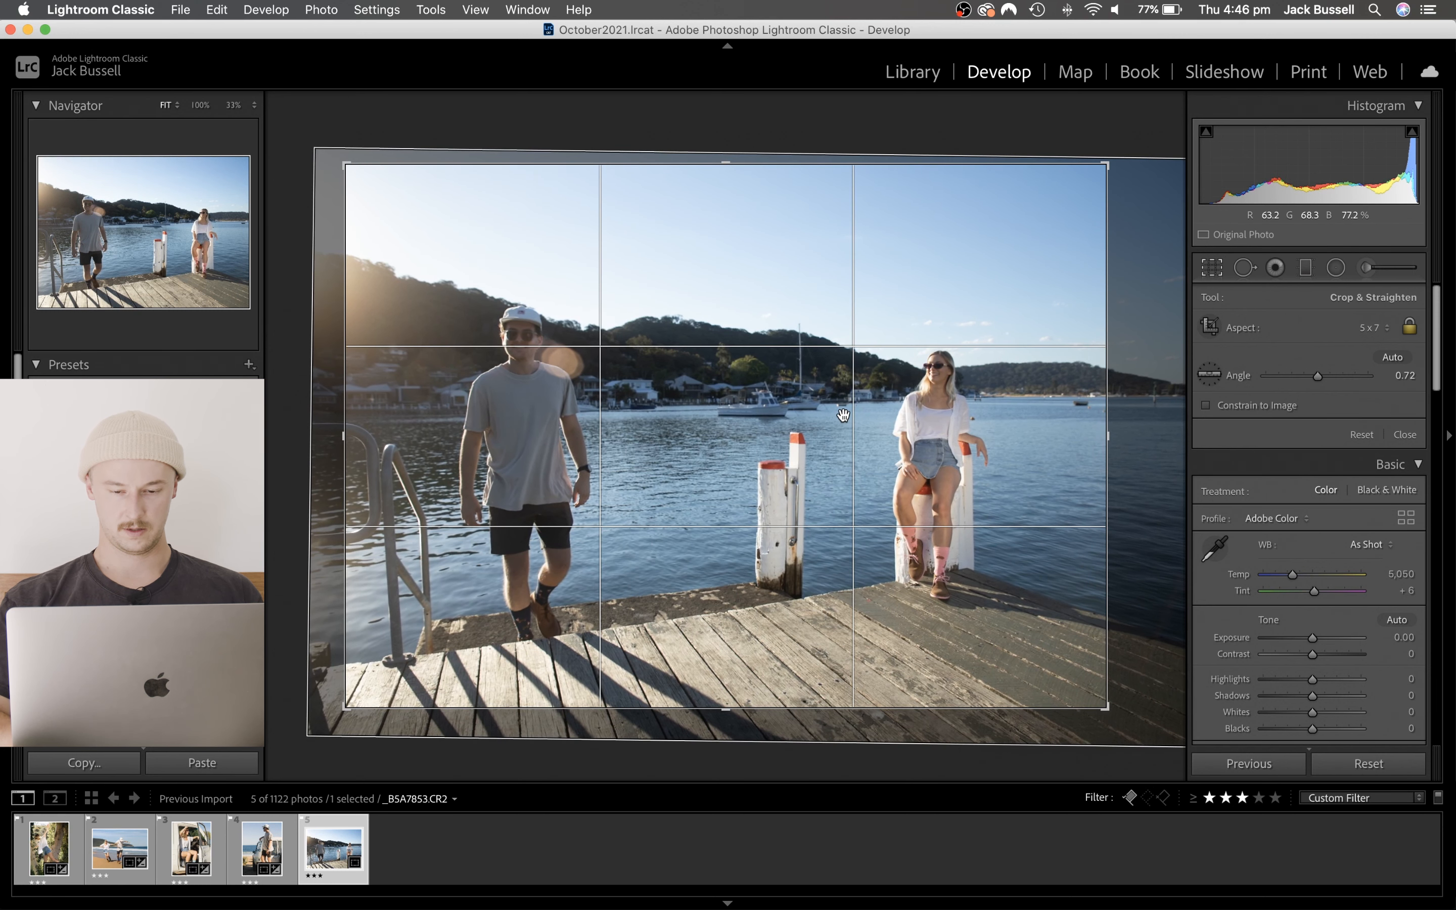
- Cycle the crop overlays back to the golden spiral, set the crop angle to 0.51 and apply the crop
key(o)
key(o)
key(o)
key(o)
key(o)
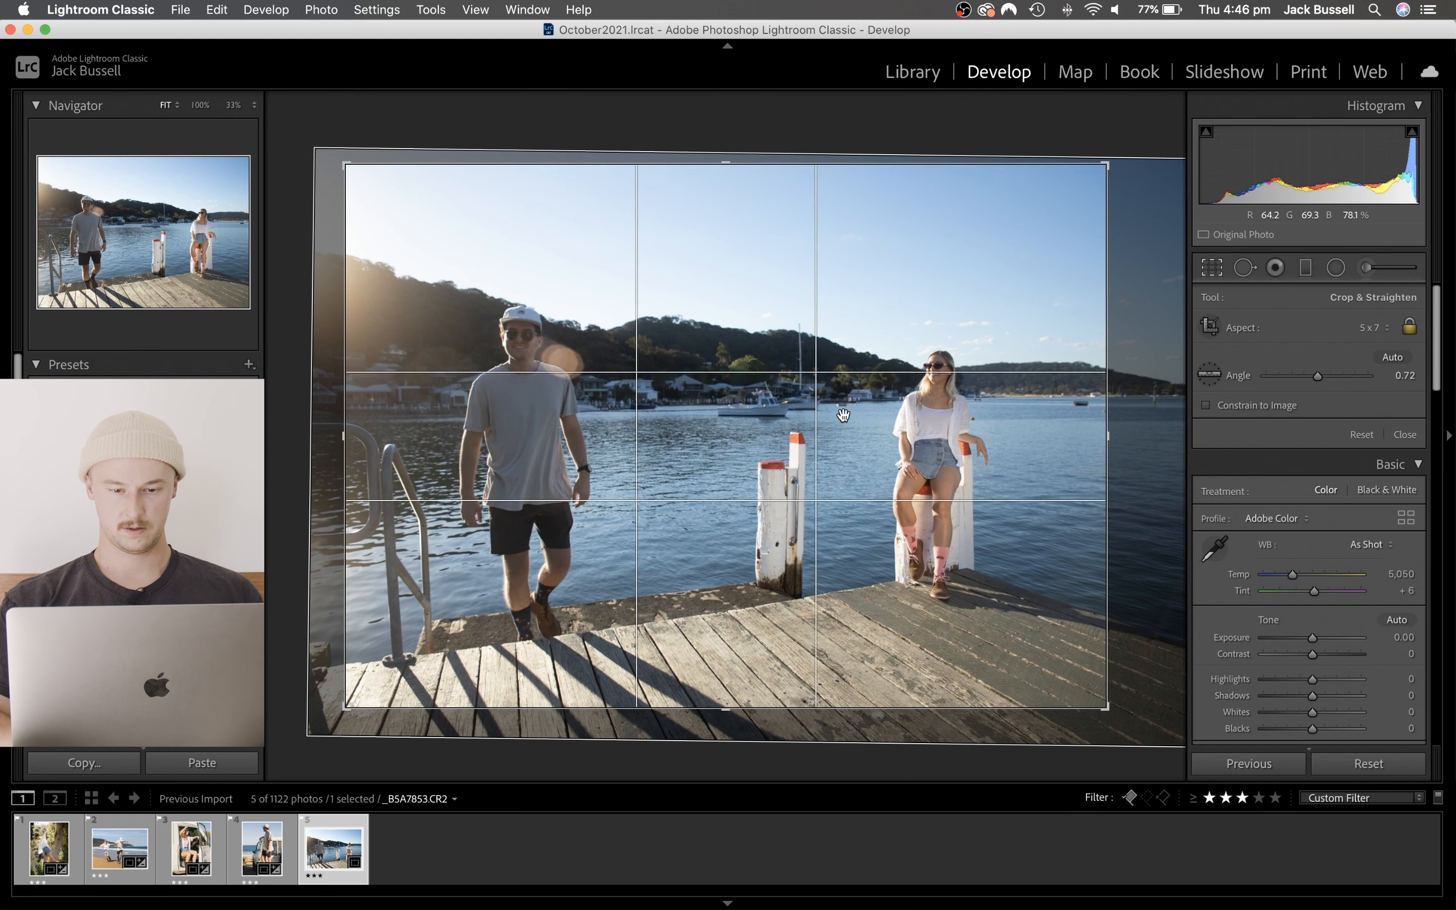
key(o)
key(o)
key(o)
key(o)
key(o)
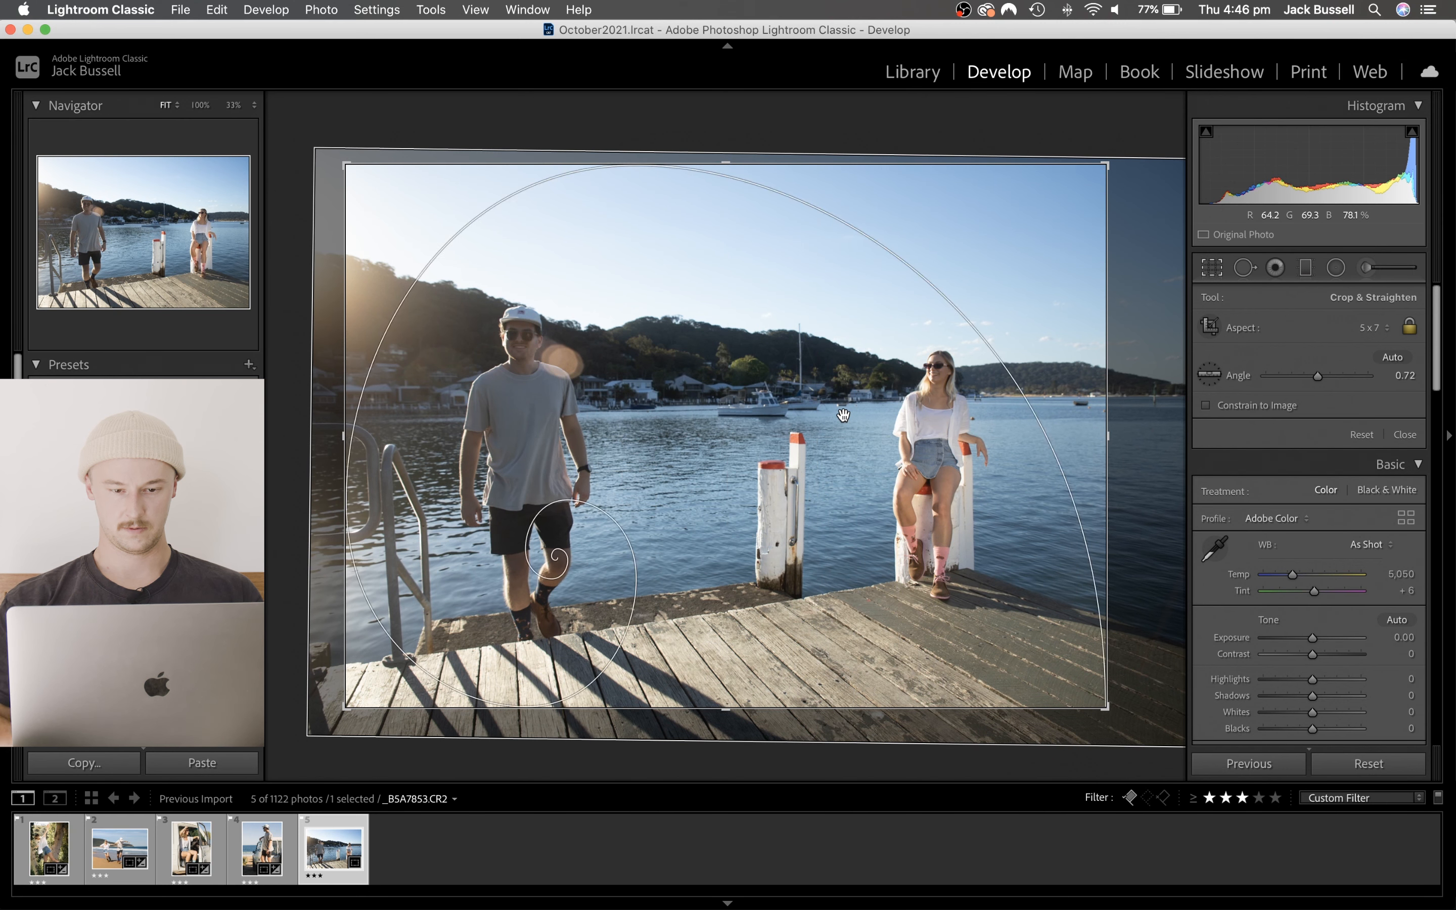
drag(1161, 394, 1161, 392)
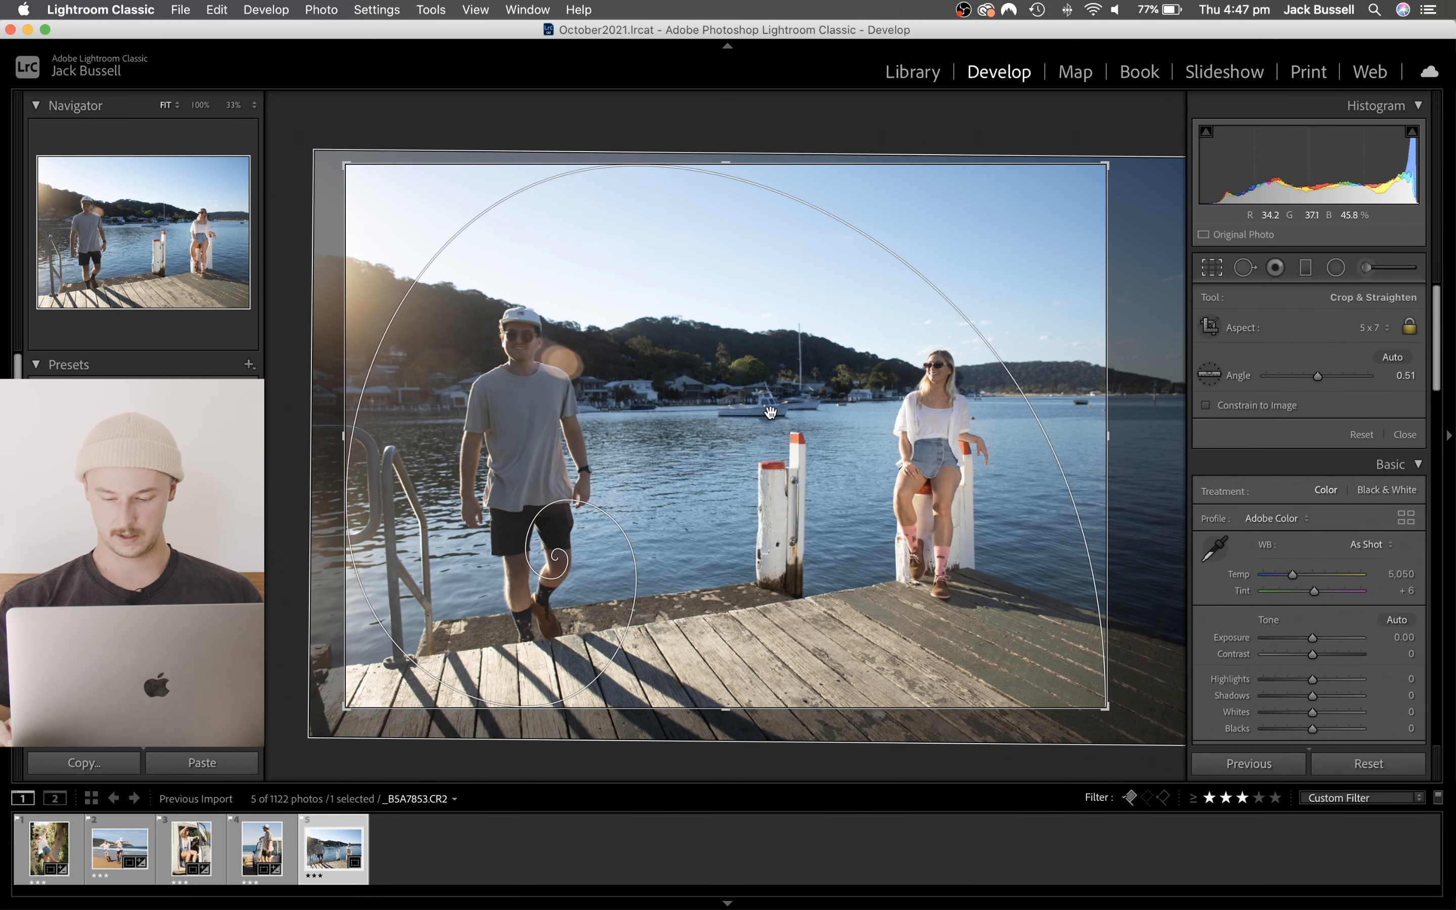
key(Return)
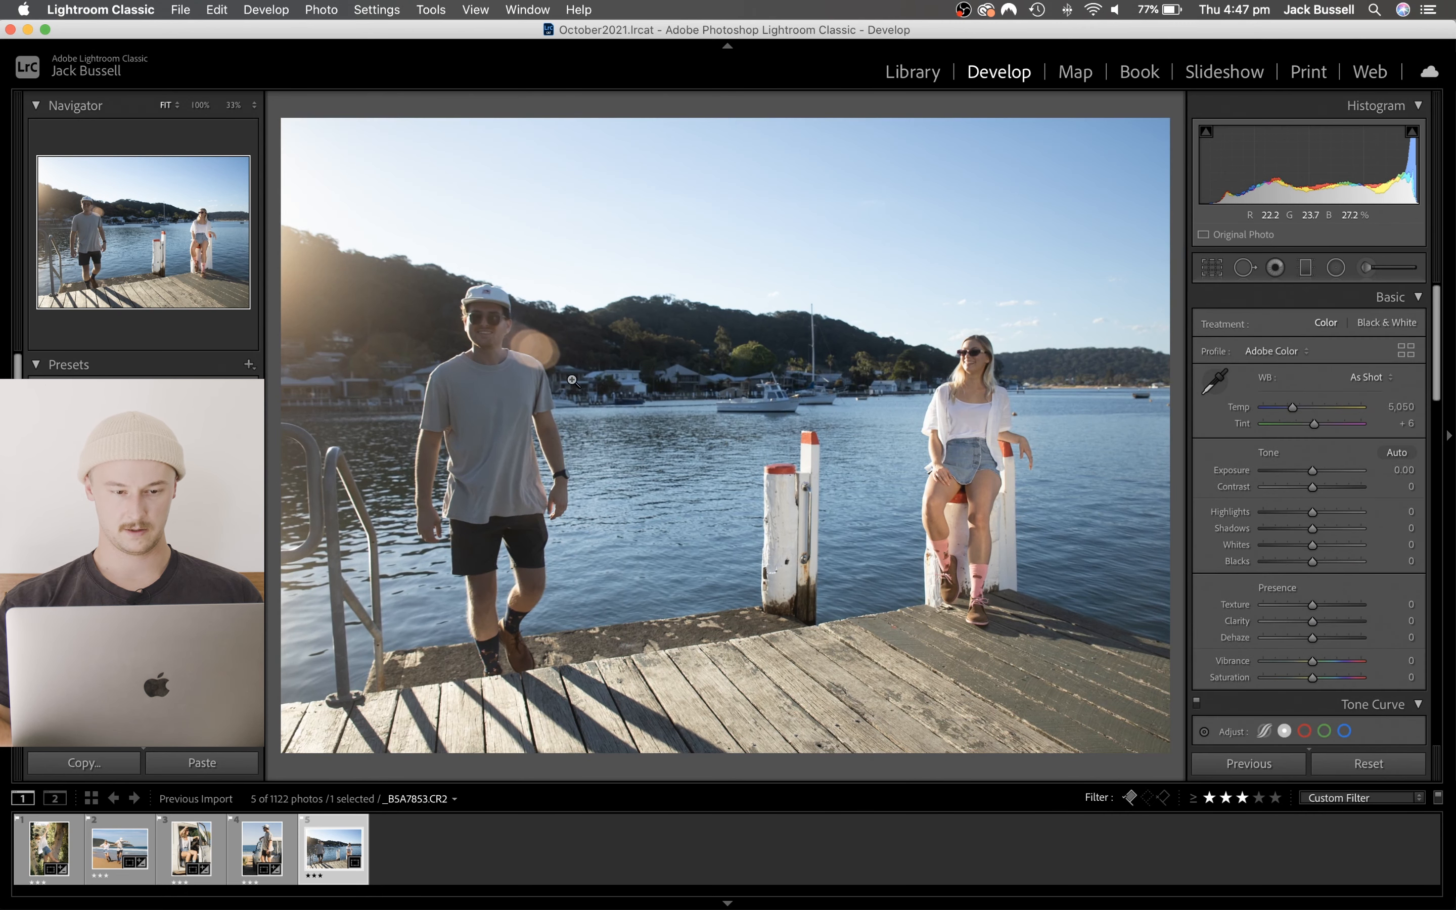
- Check the man on the jetty up close, then set Exposure to +0.15 and Contrast to +4
click(491, 354)
click(457, 346)
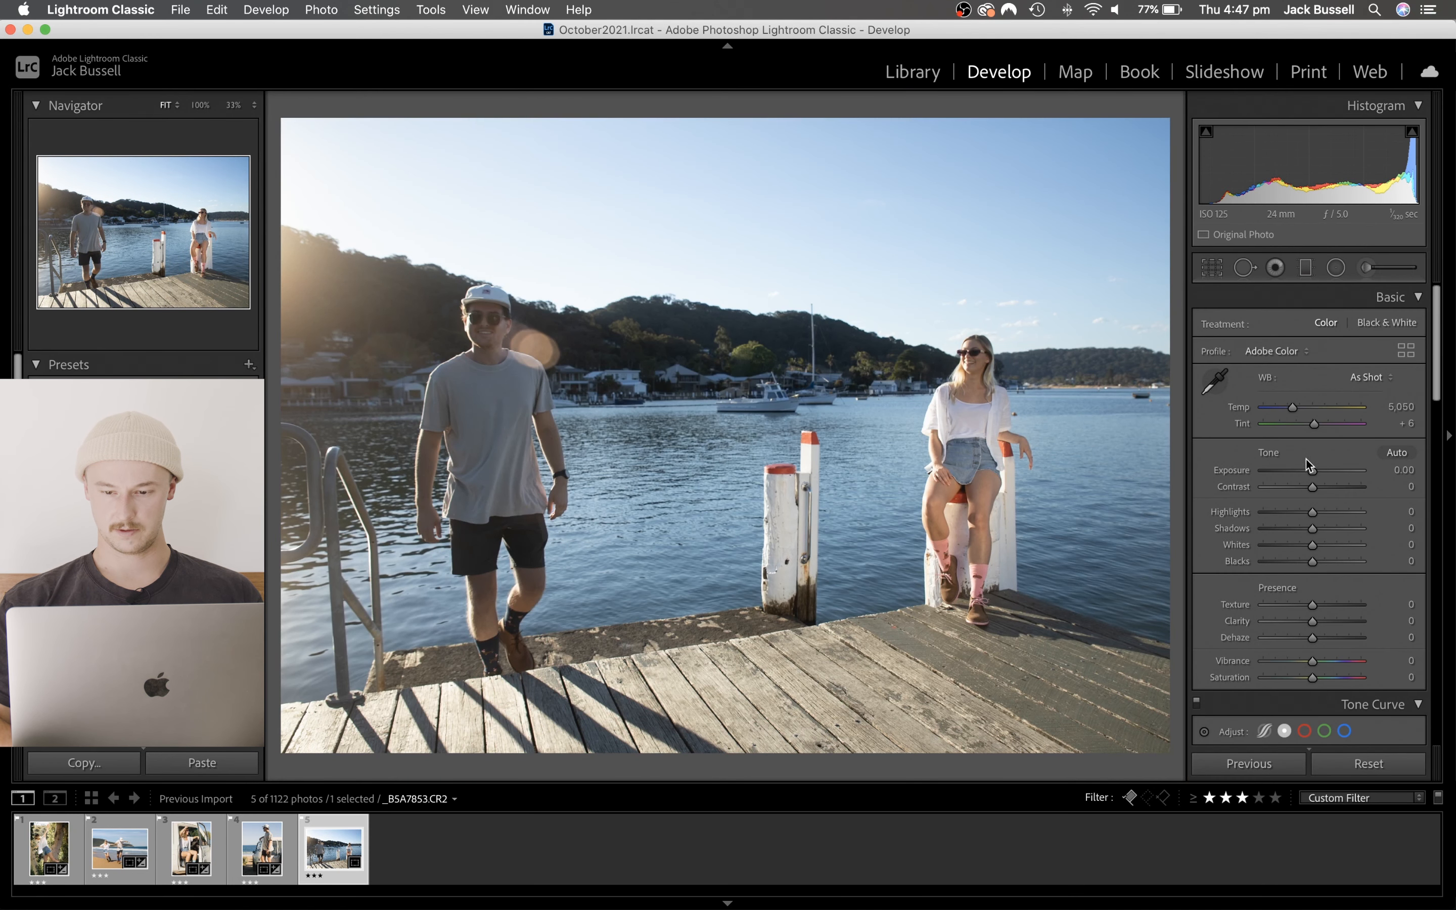
drag(1312, 471, 1314, 475)
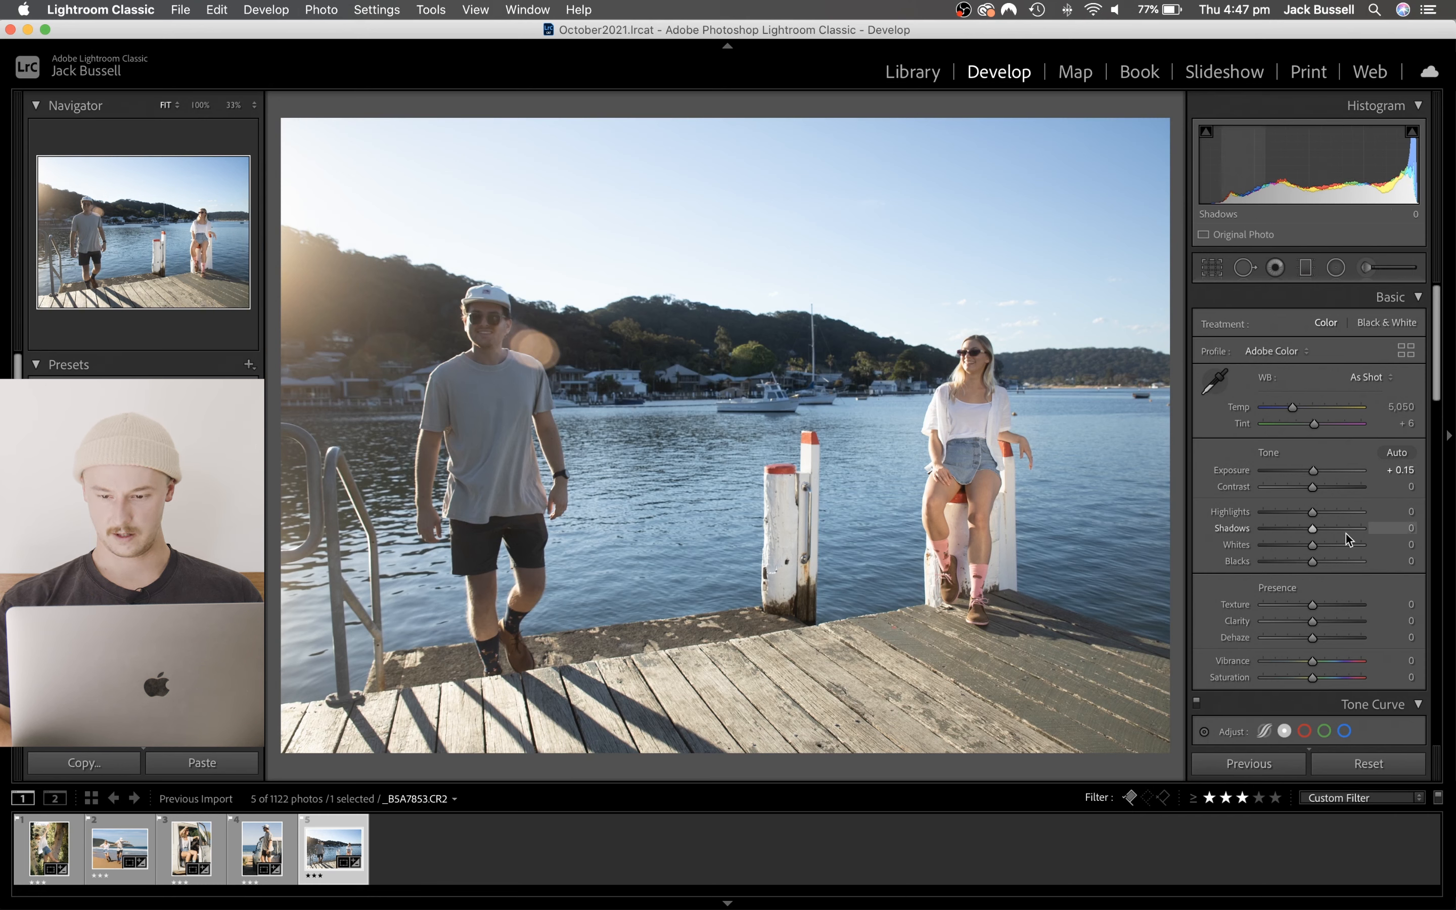
drag(1312, 487, 1313, 487)
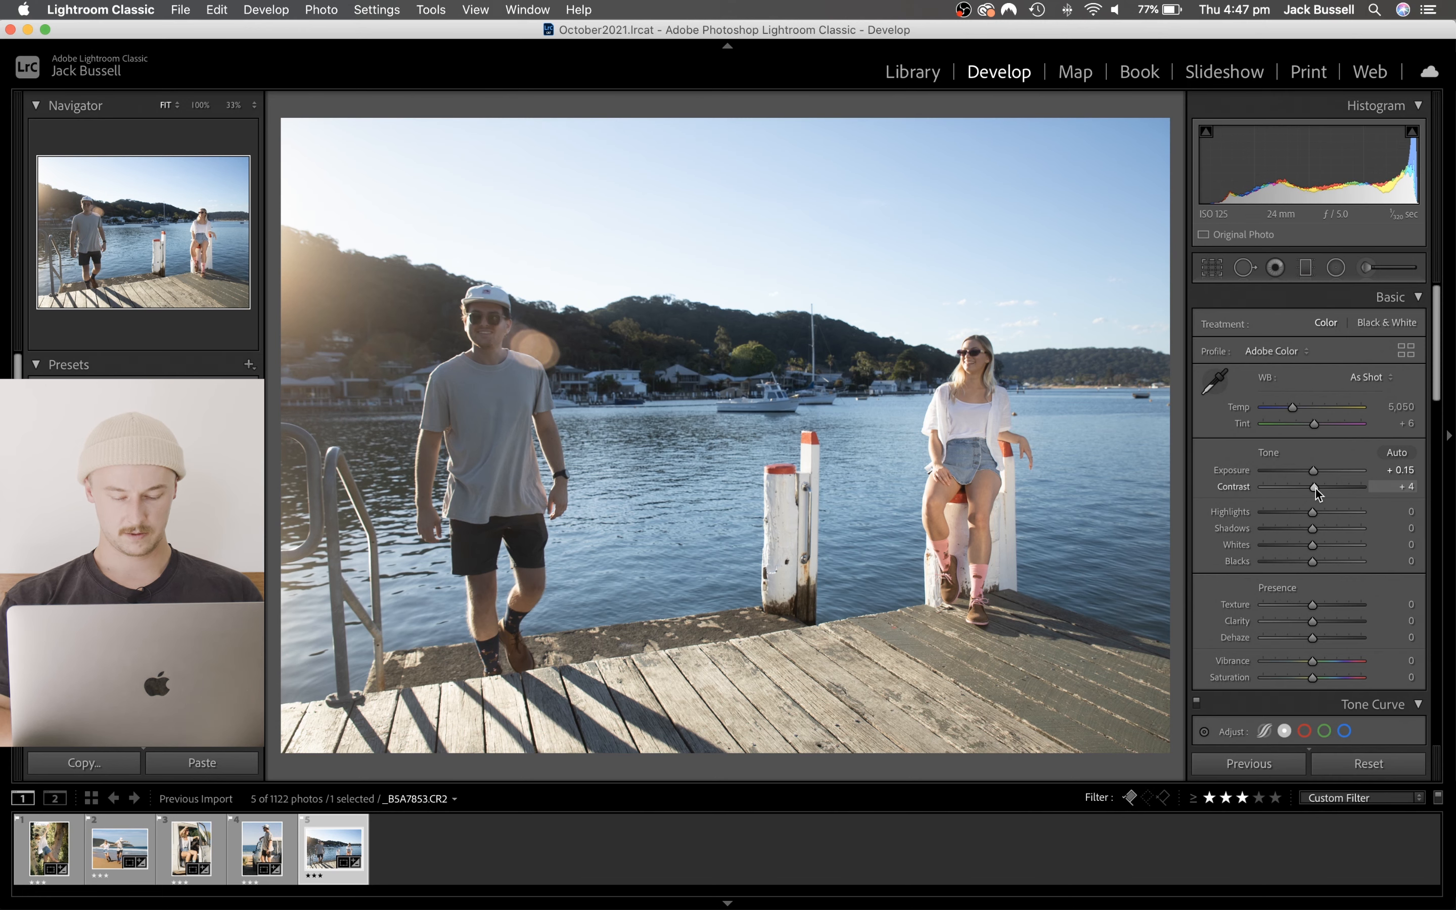
- Paste the copied develop settings onto the jetty photo and lower its Exposure to +0.10
key(super+shift+v)
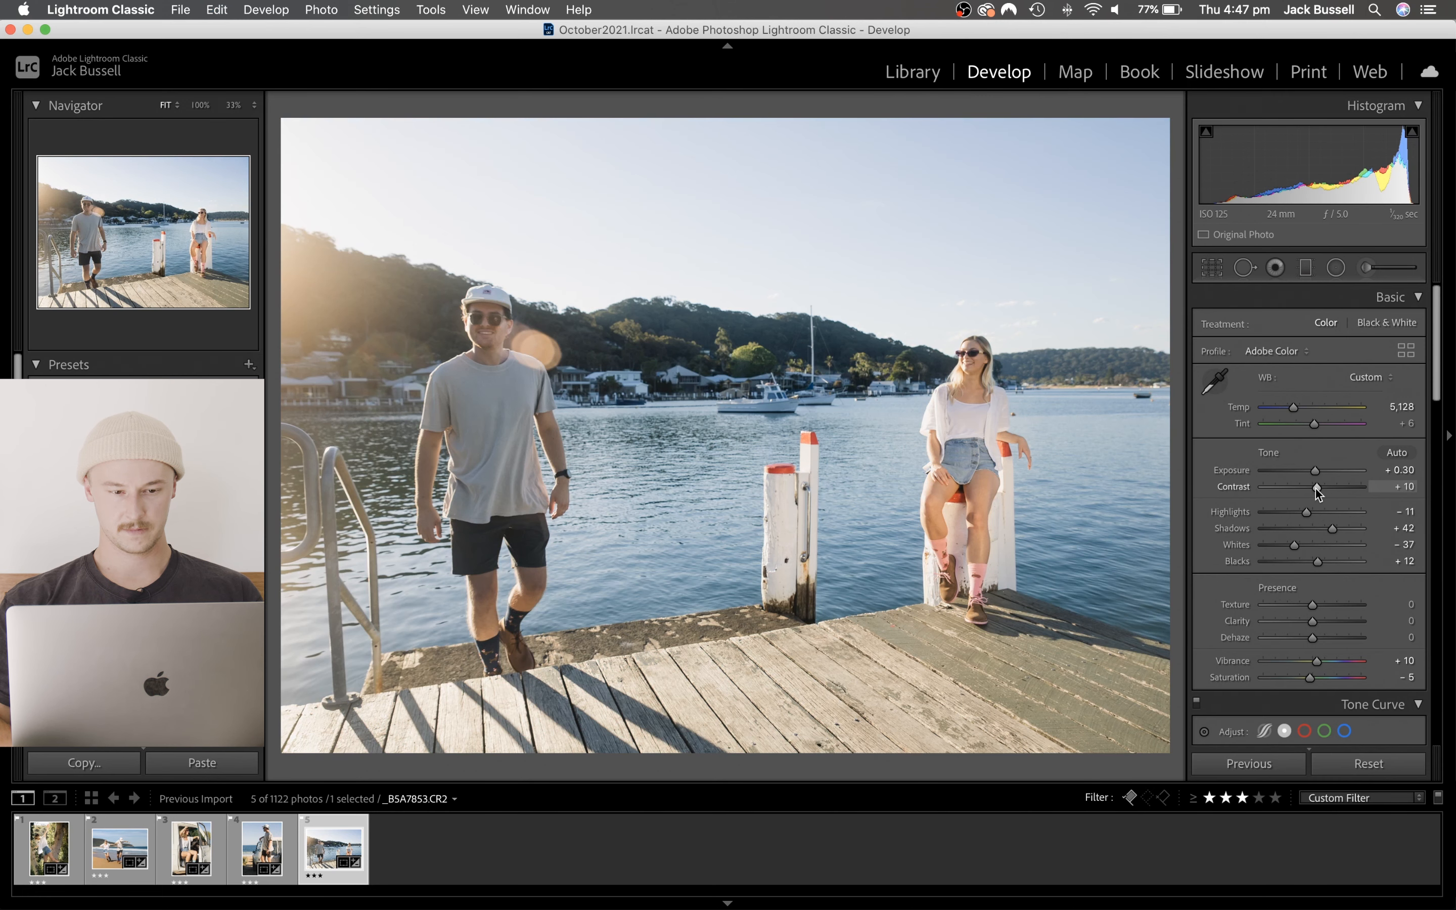
scroll(1345, 558, down, 5)
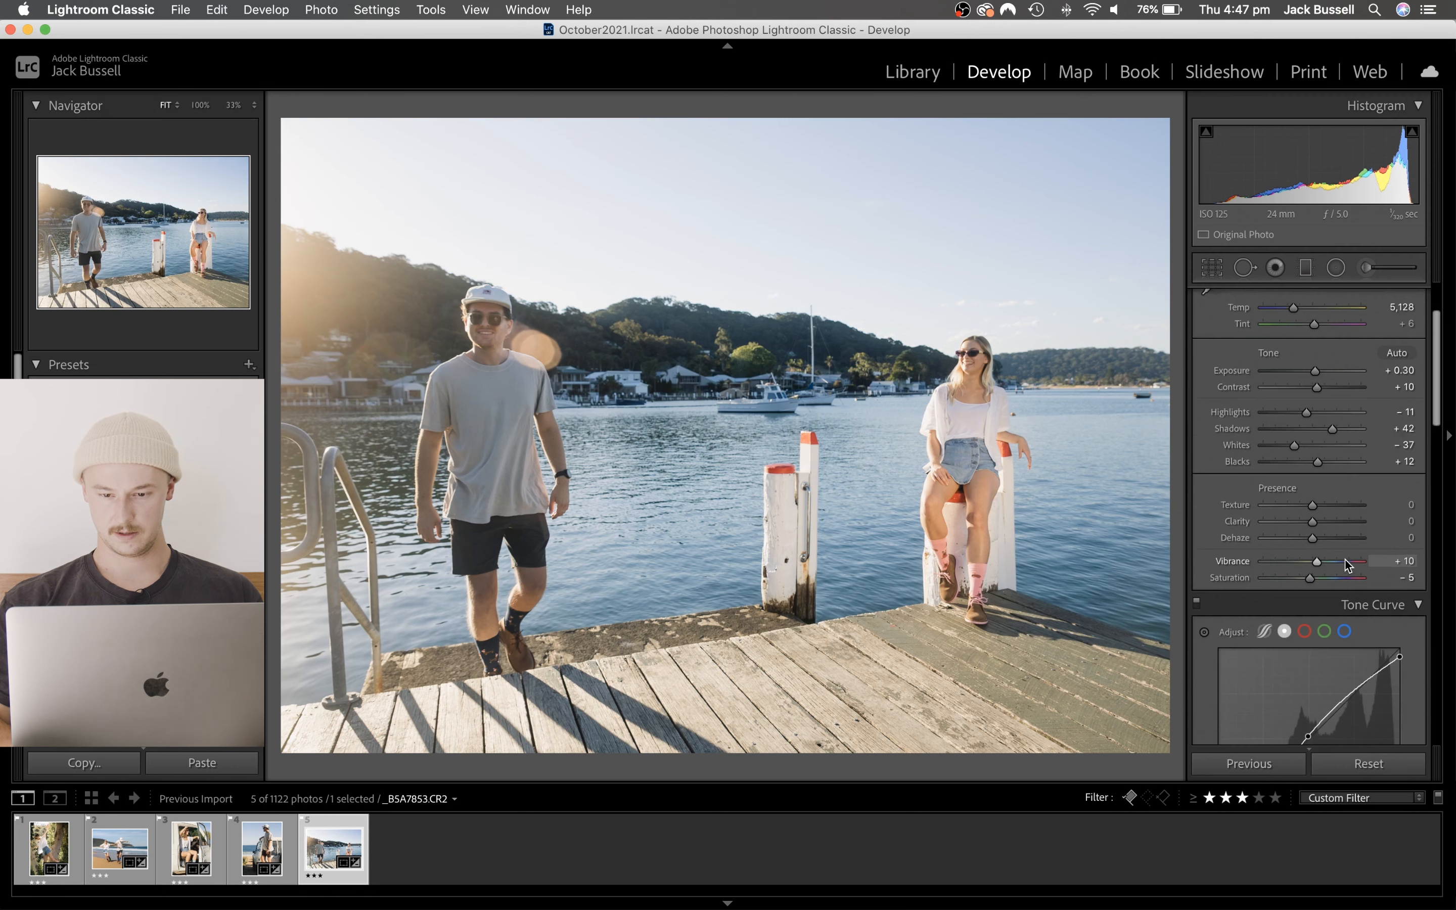
scroll(1345, 558, up, 3)
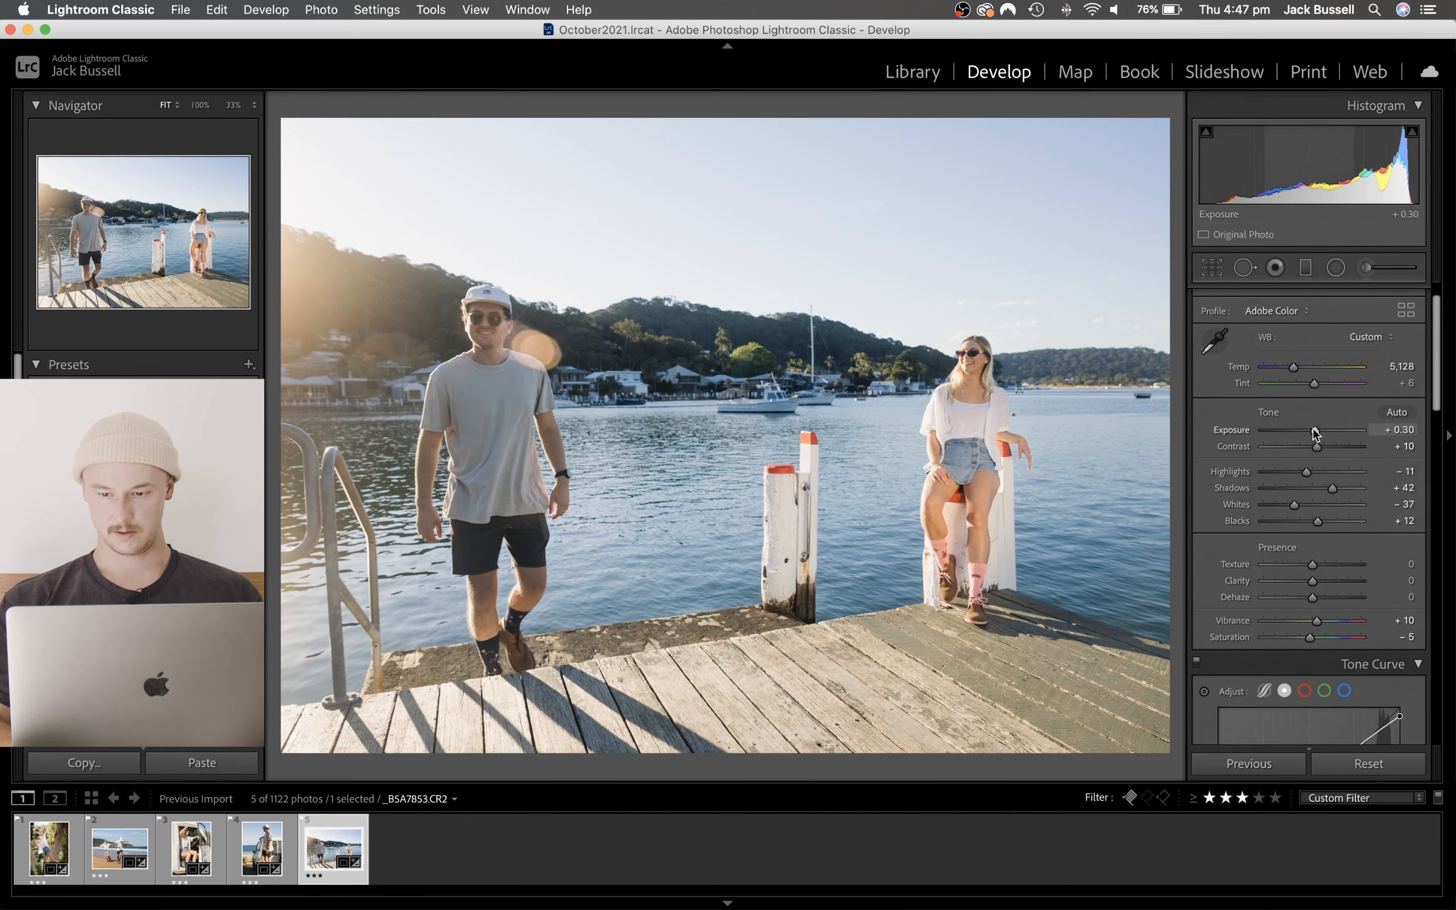
drag(1316, 431, 1313, 430)
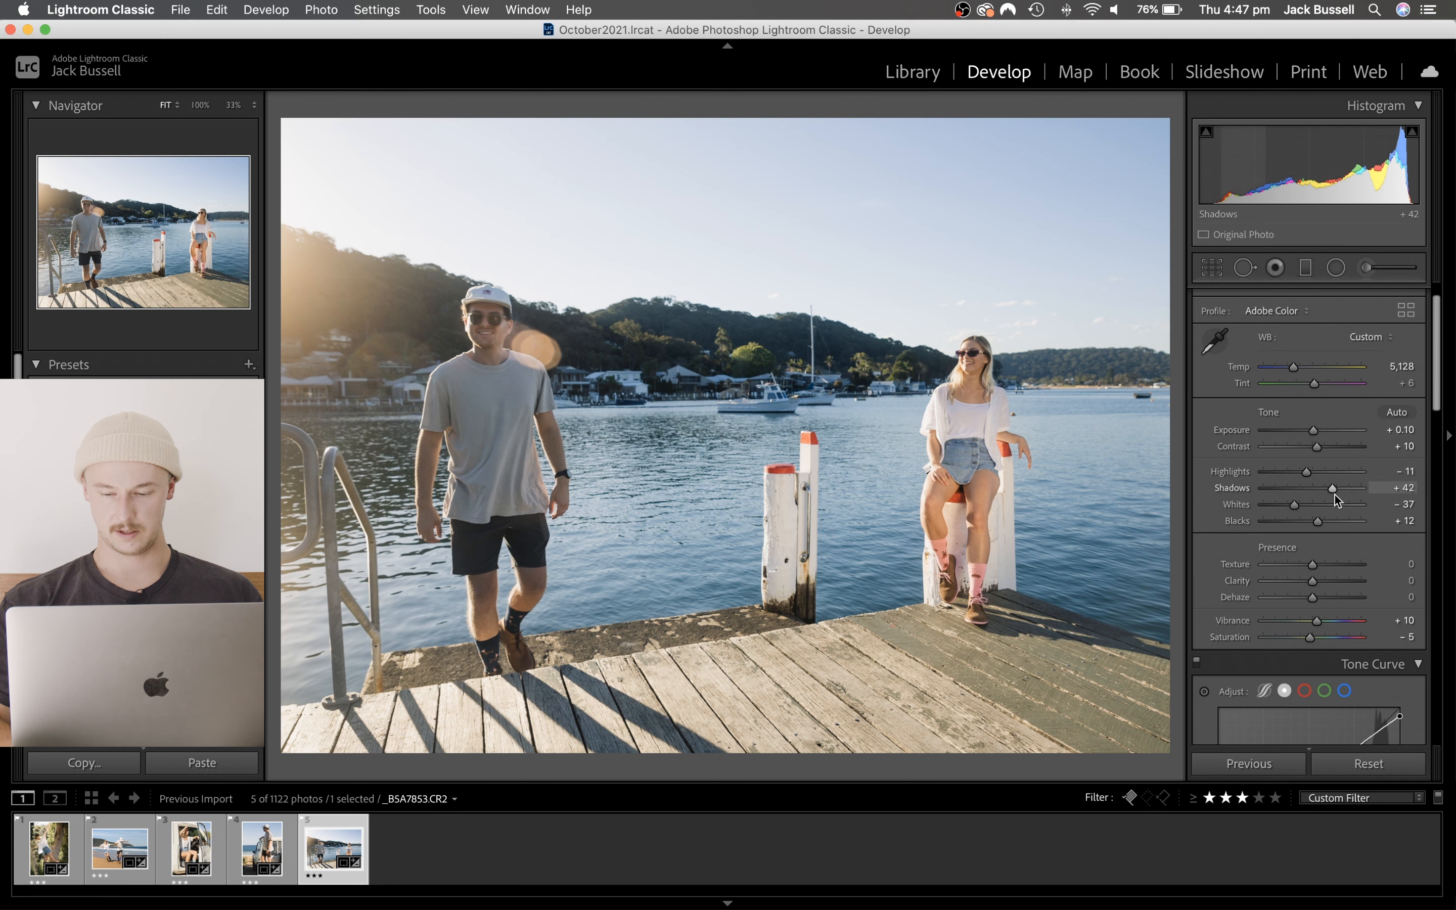
- Review the jetty photo's tone curve and Color Grading, and set Vibrance to +2
scroll(1333, 499, down, 10)
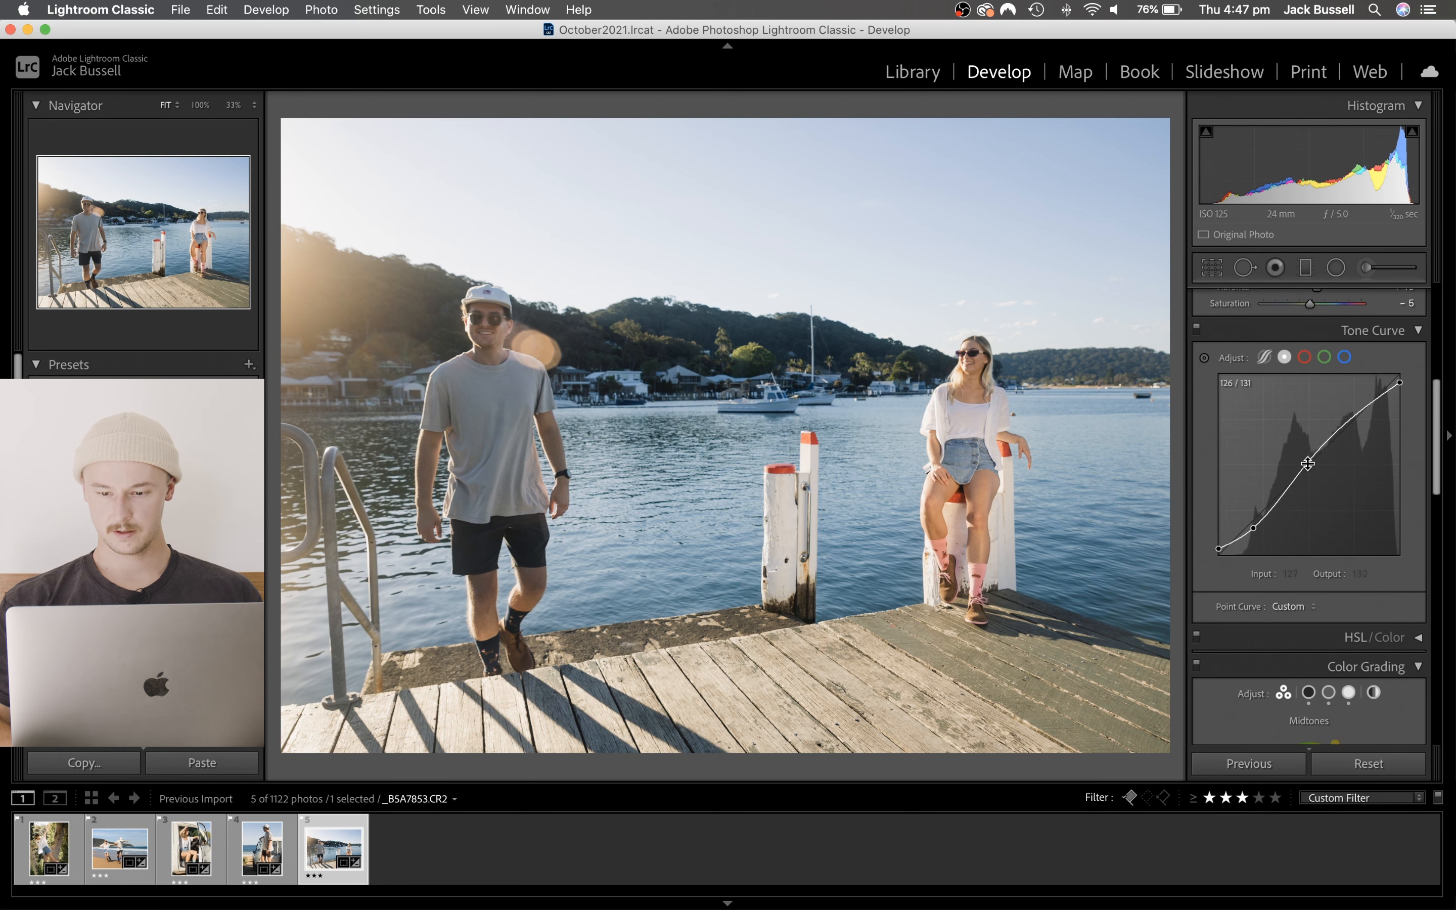
scroll(1302, 431, down, 6)
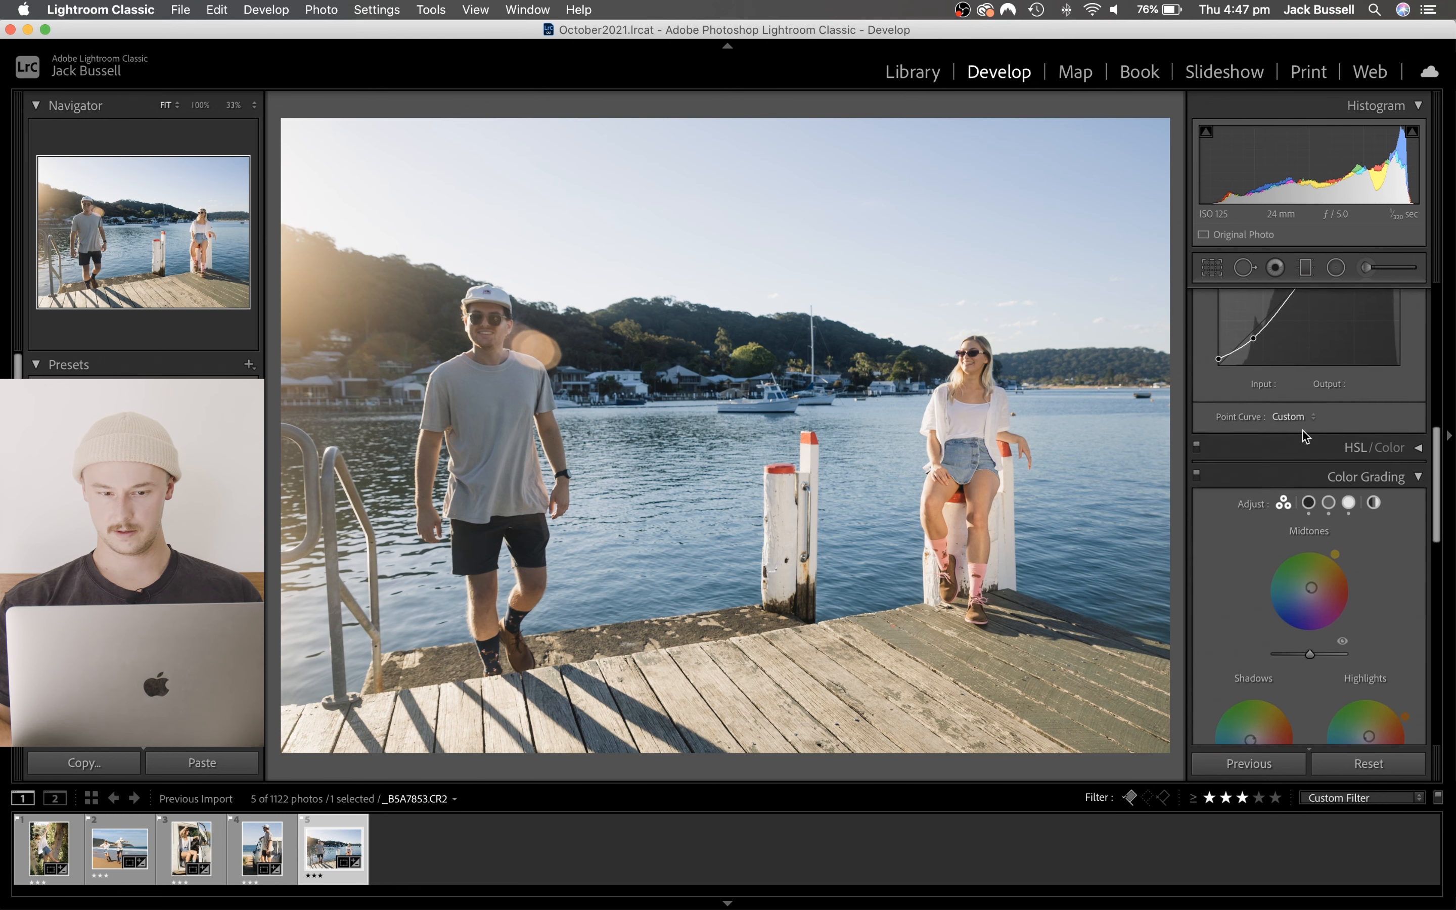
scroll(1303, 434, up, 12)
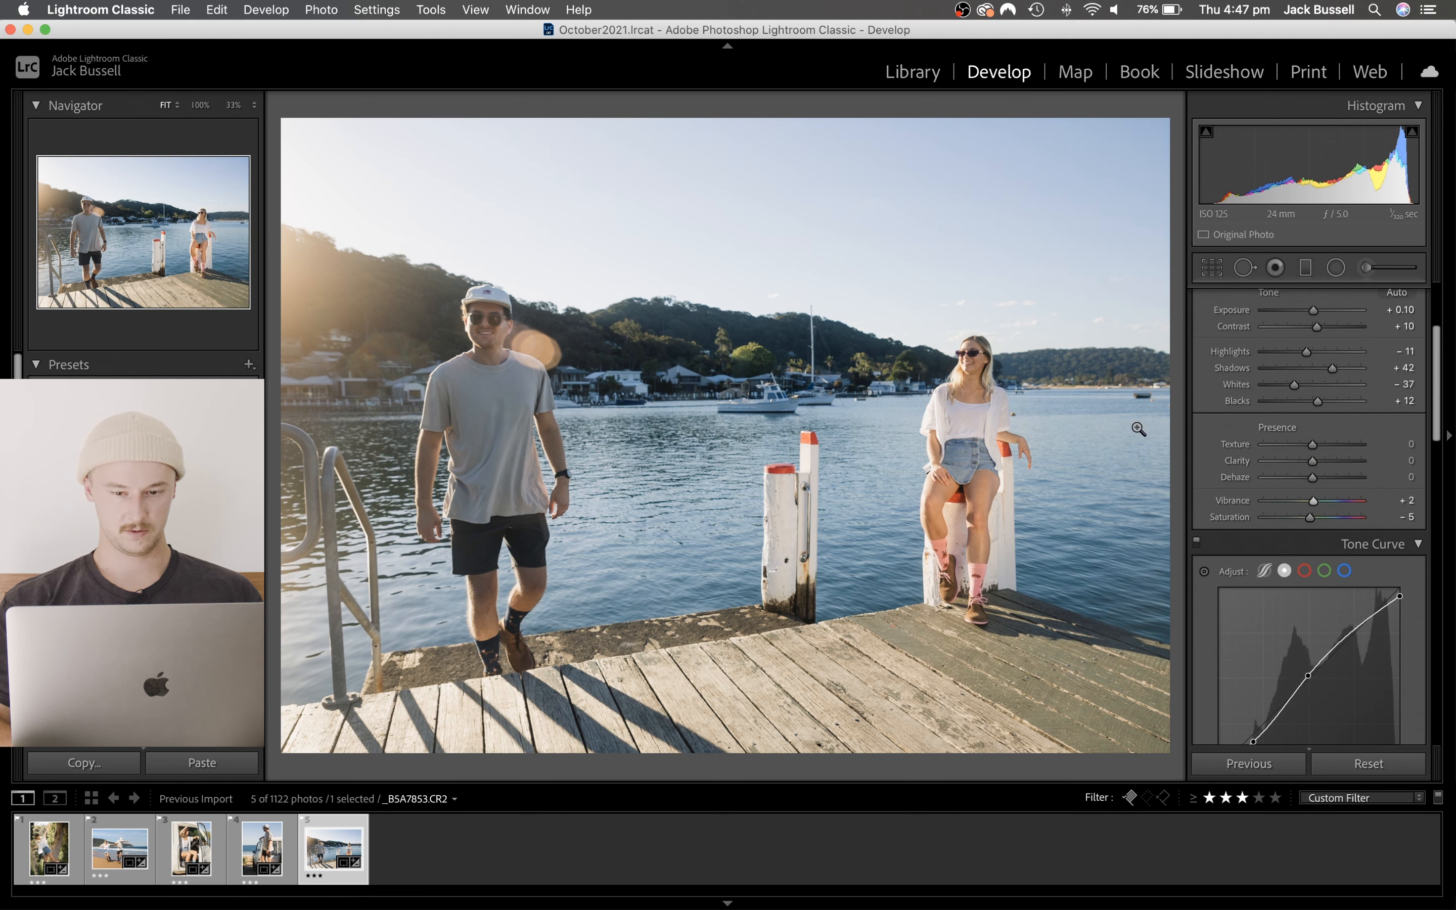
- Slightly adjust the rotation of the jetty photo's crop, apply it and compare the before and after versions
click(1210, 268)
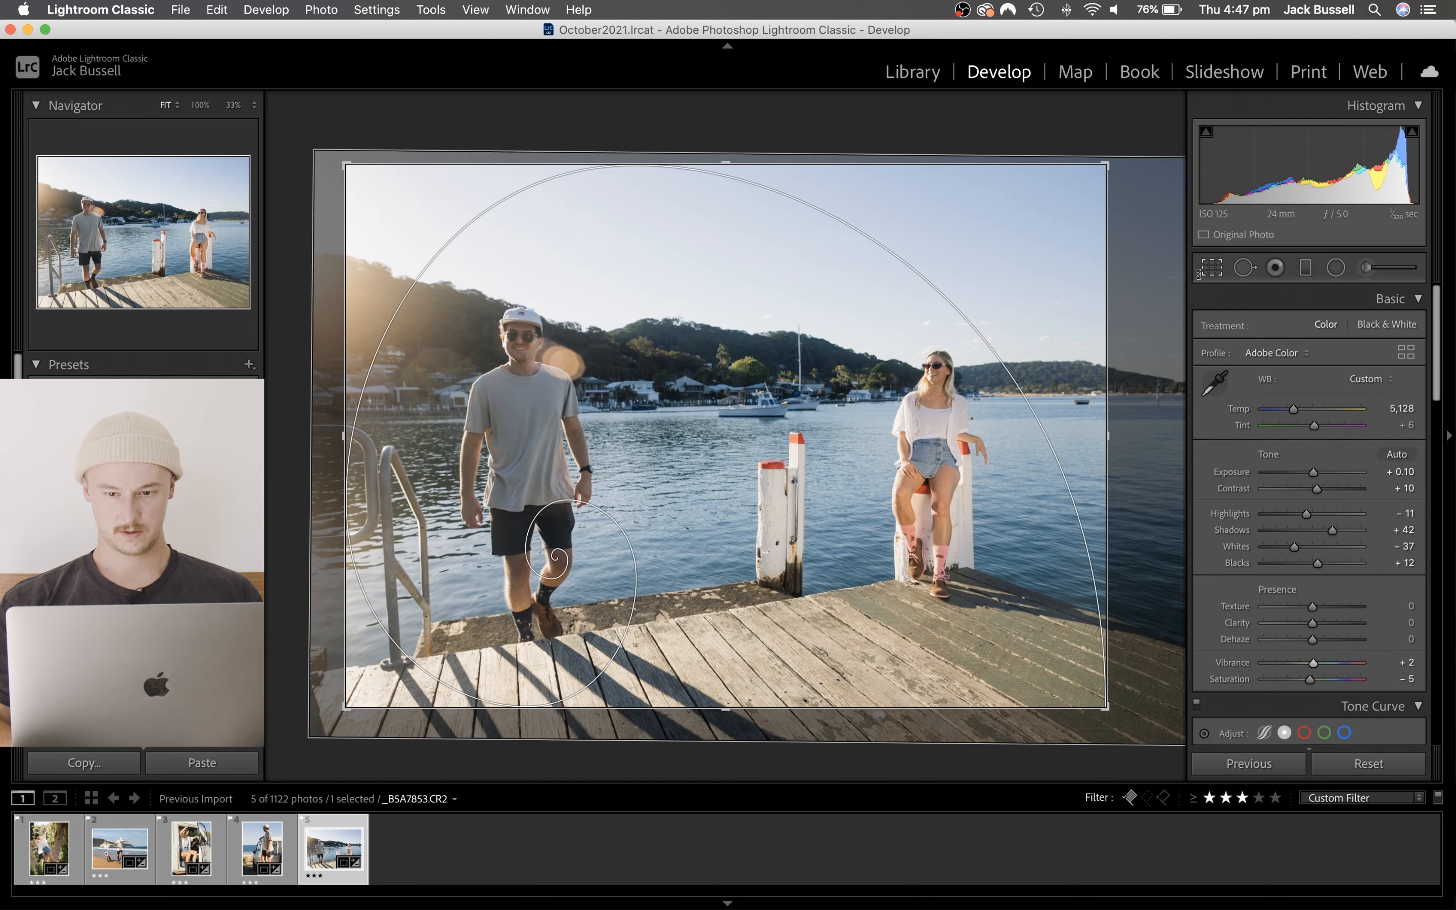
drag(1143, 286, 1142, 284)
key(Return)
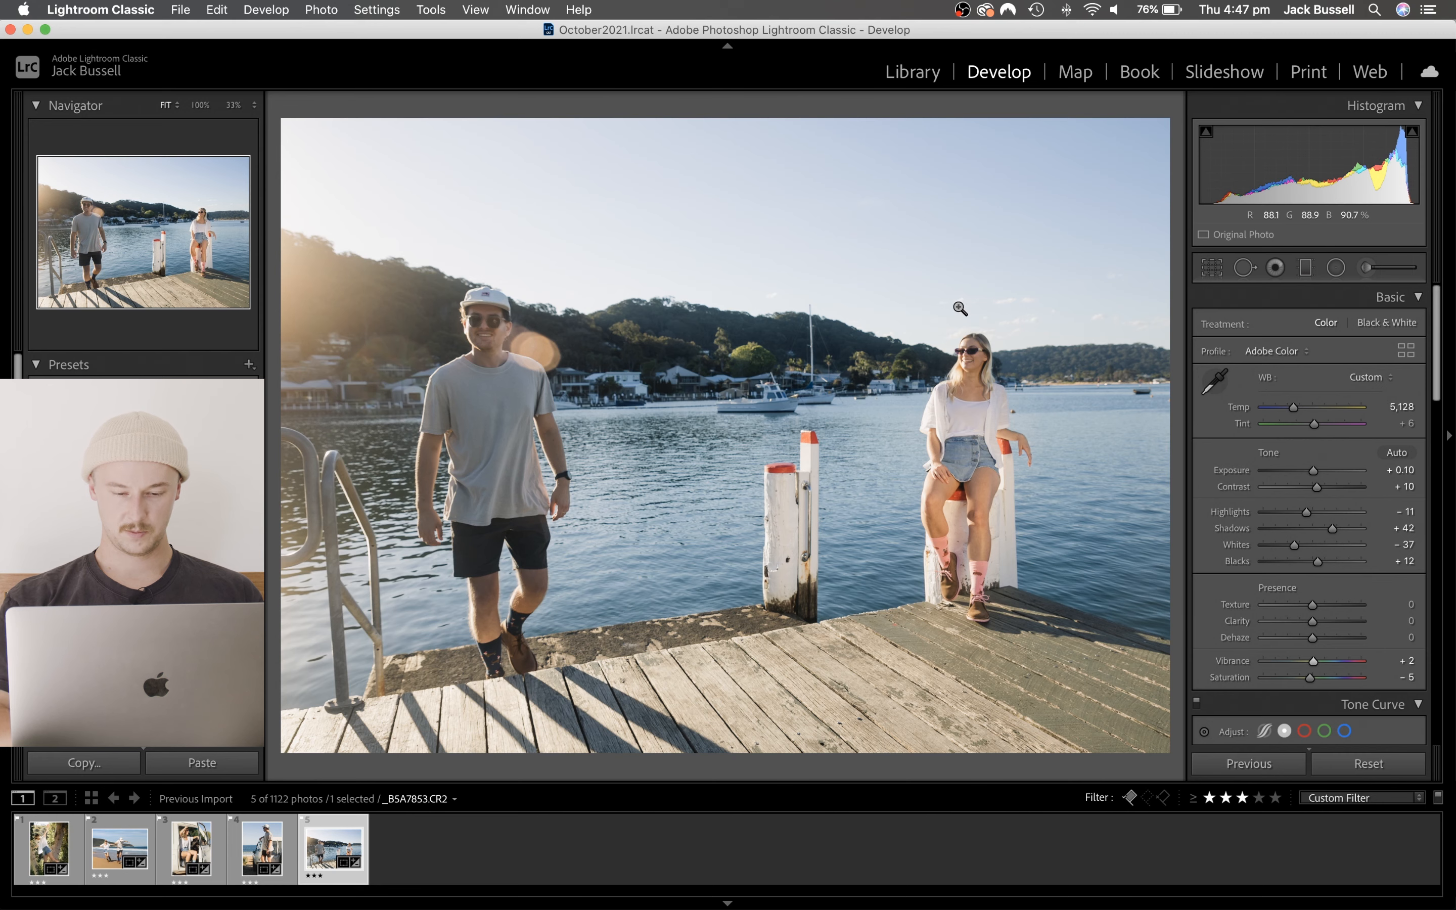
key(y)
key(y)
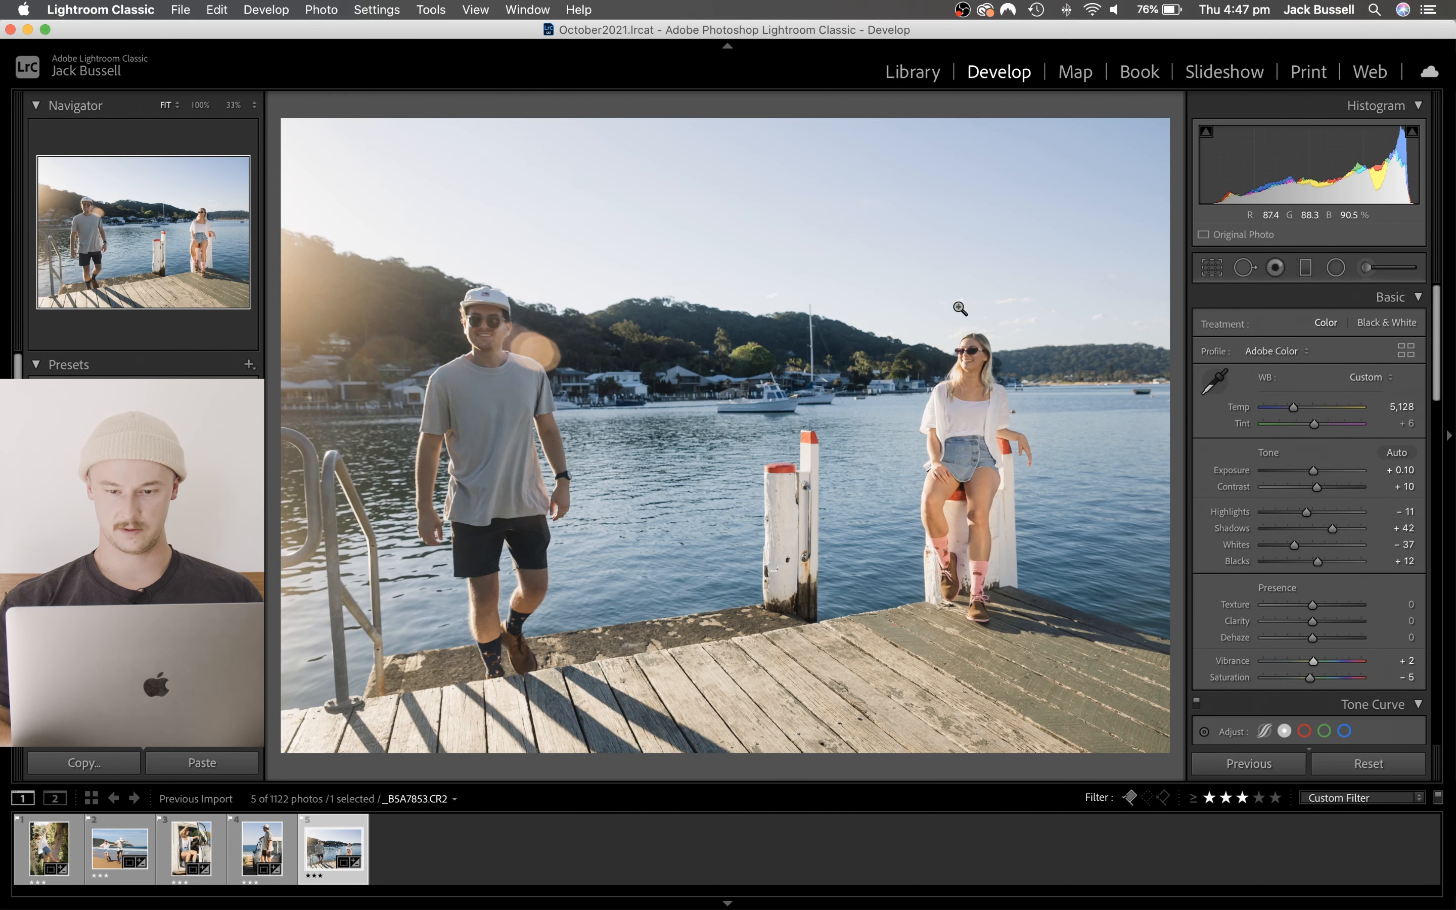
- Add a slanted graduated filter from the upper-right sky down to the far hills, set its Exposure to 0.19 and adjust its Shadows
click(1305, 267)
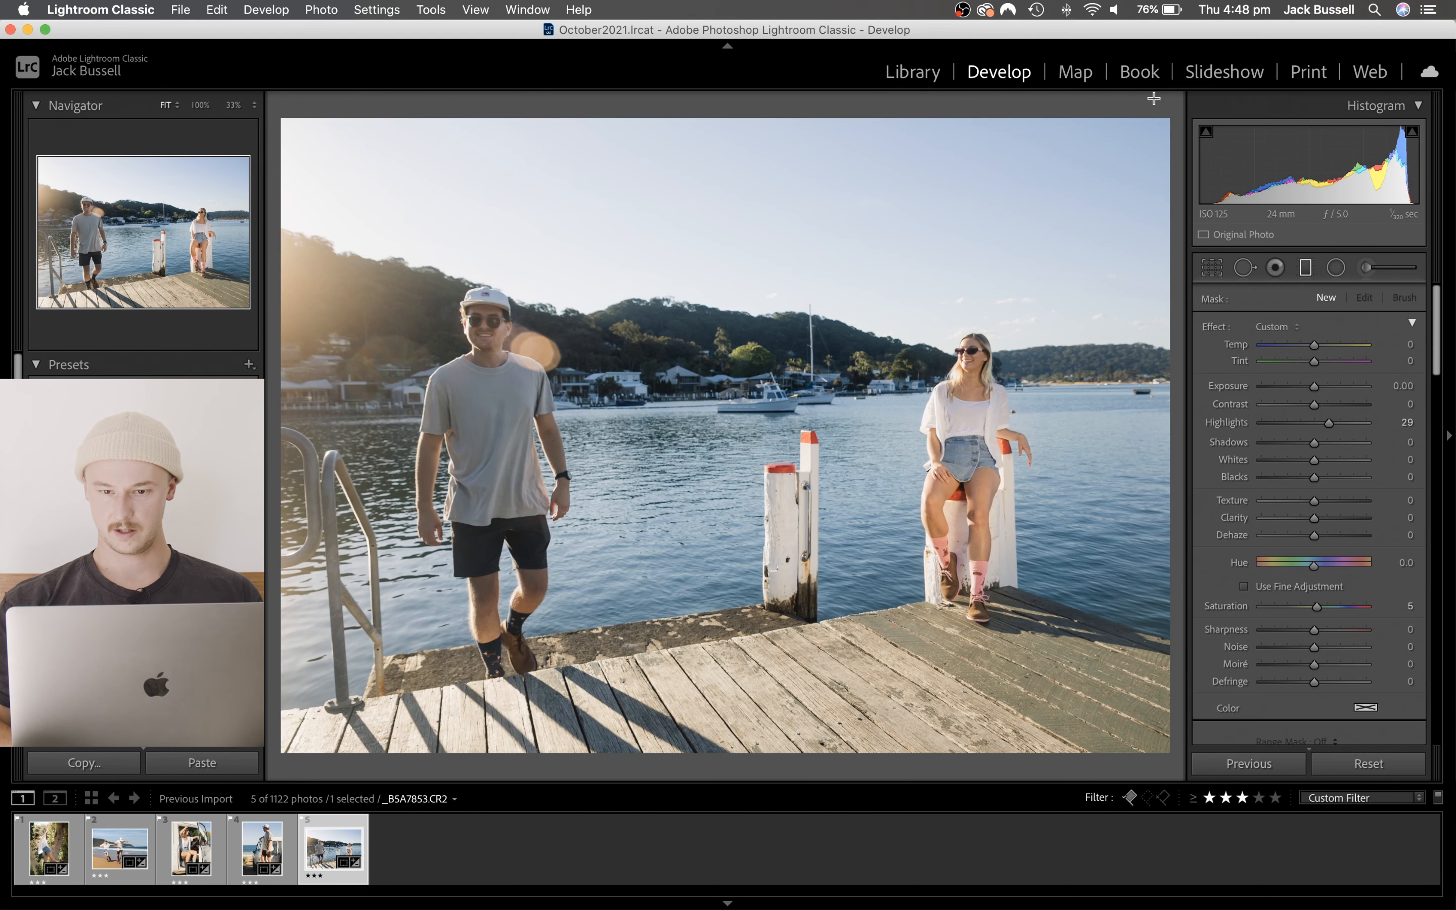
mouse_move(1137, 128)
mouse_down()
mouse_move(1103, 193)
mouse_move(1089, 381)
mouse_up()
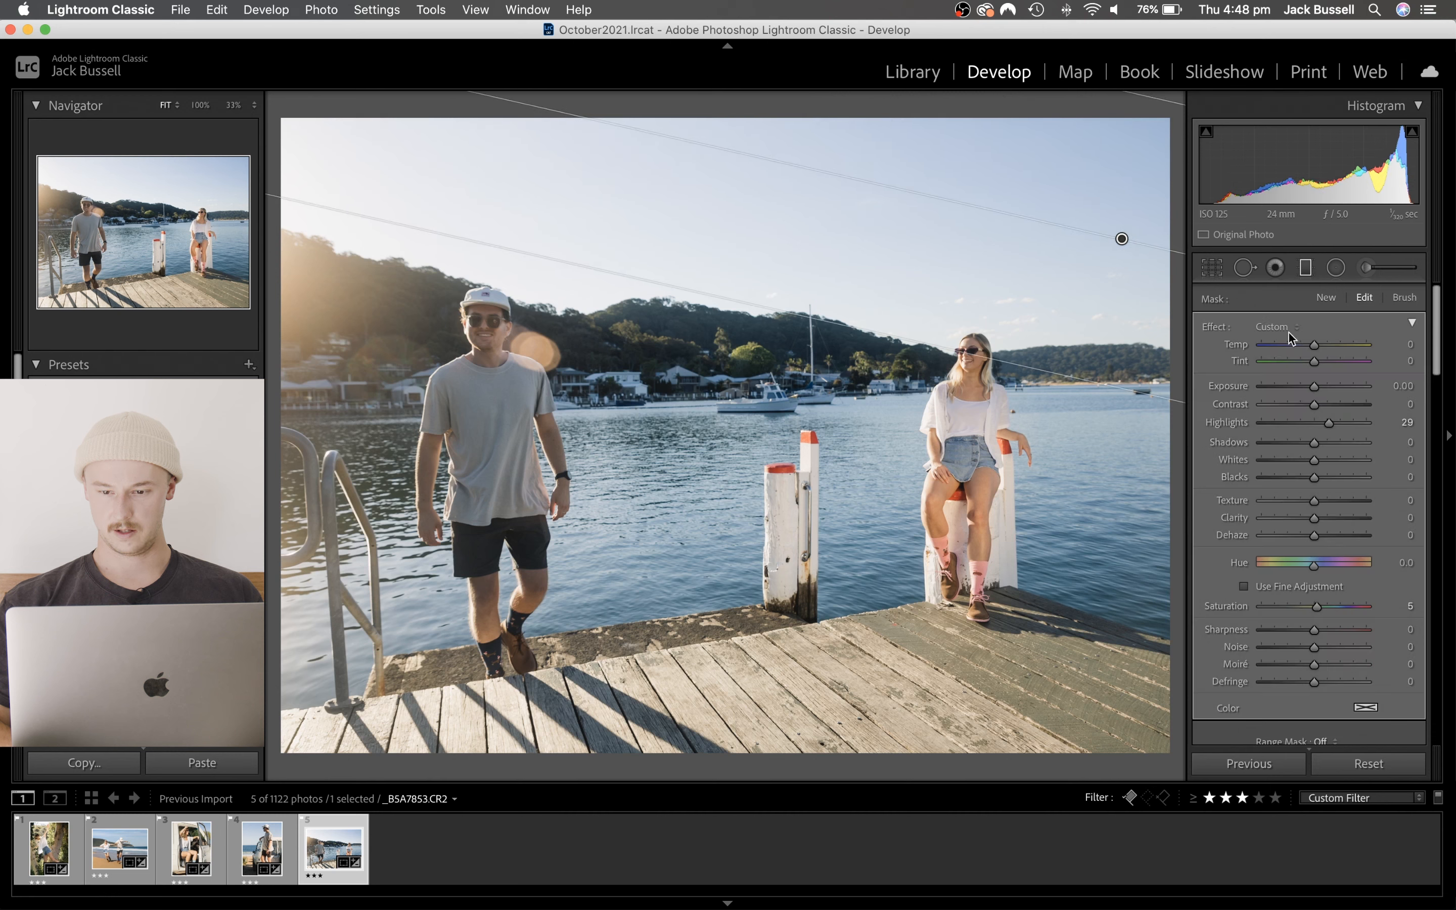
drag(1313, 387, 1316, 386)
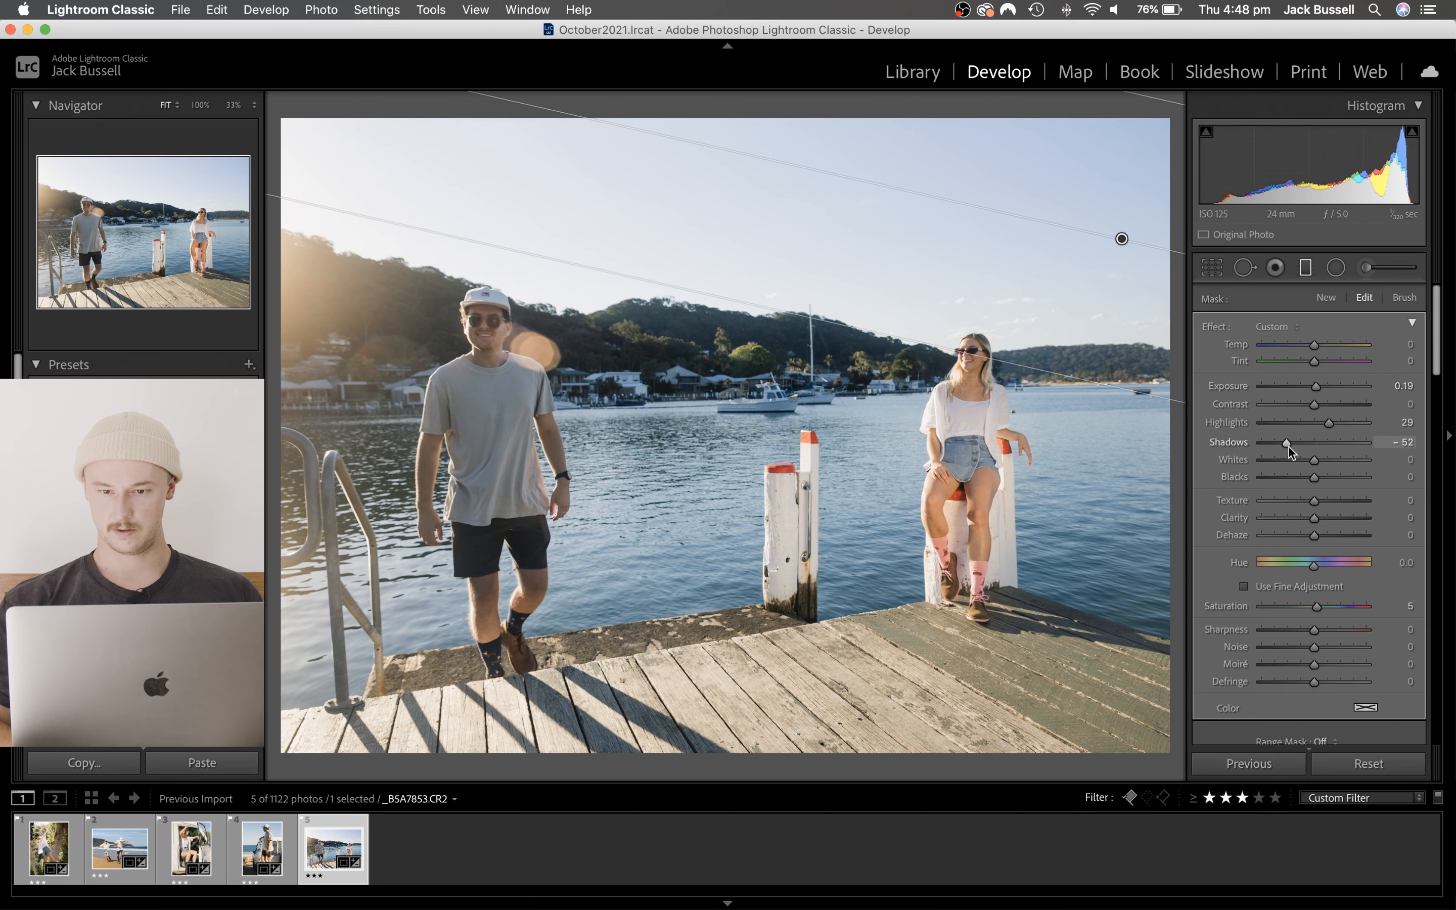
drag(1287, 446, 1354, 454)
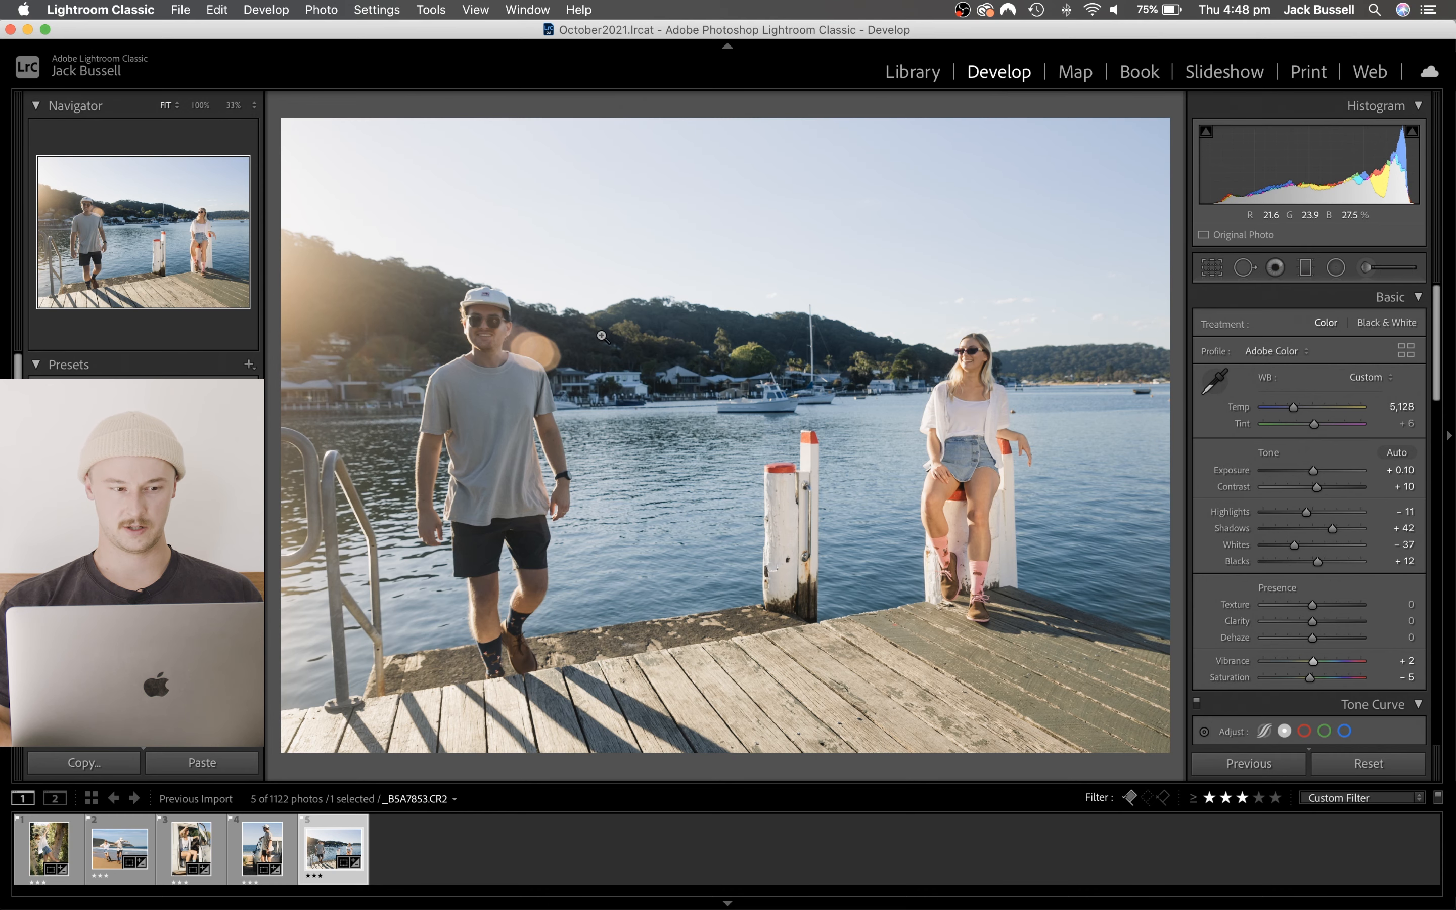
- Set the HSL Saturation of Yellow to -16 and Green to -22 for the far-shore trees, and compare before and after
scroll(1306, 520, down, 5)
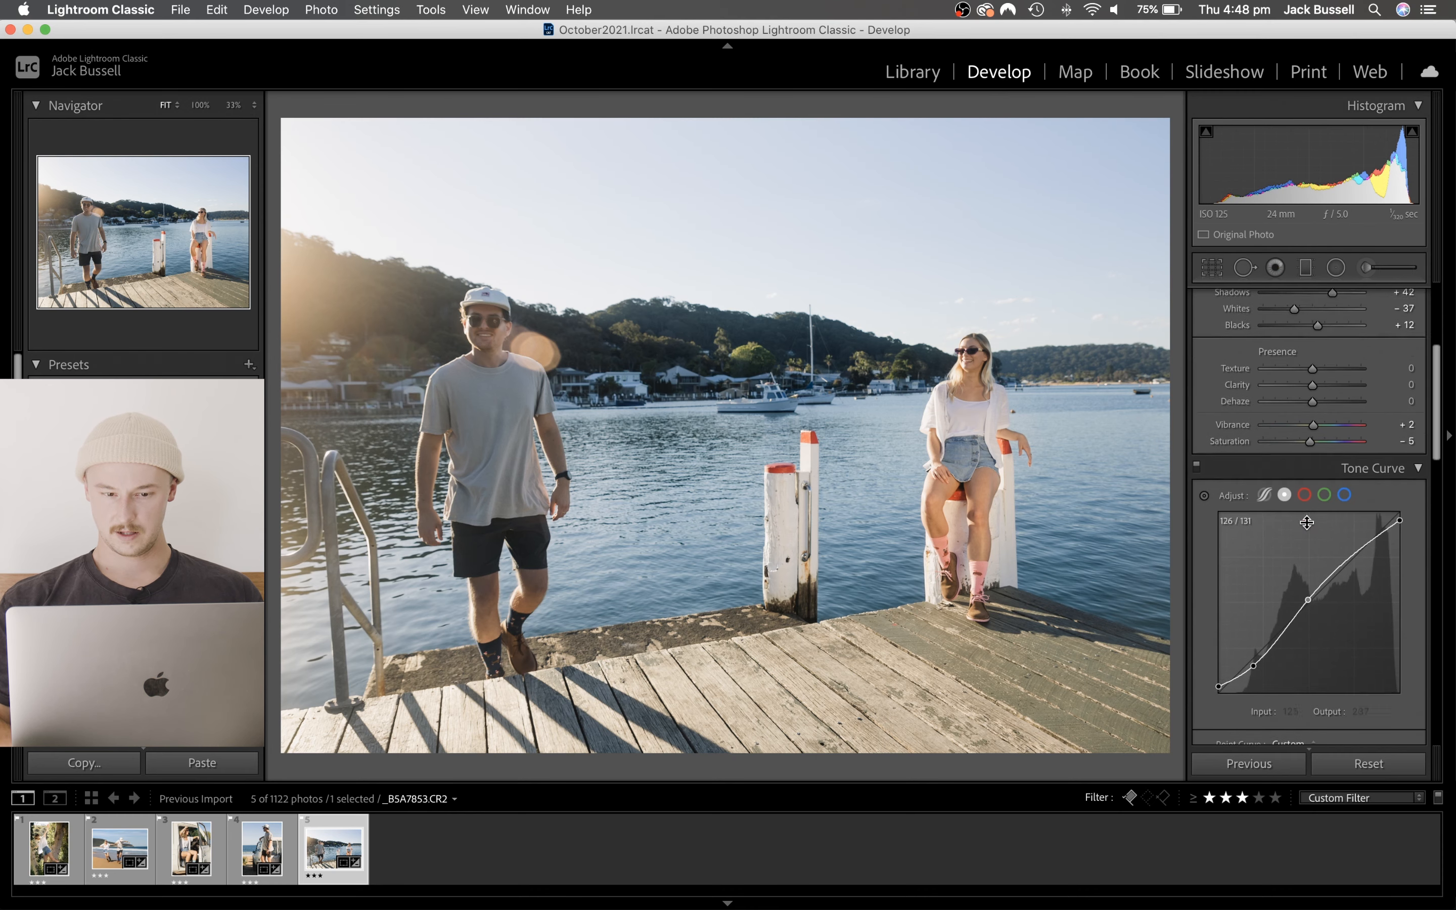
click(734, 344)
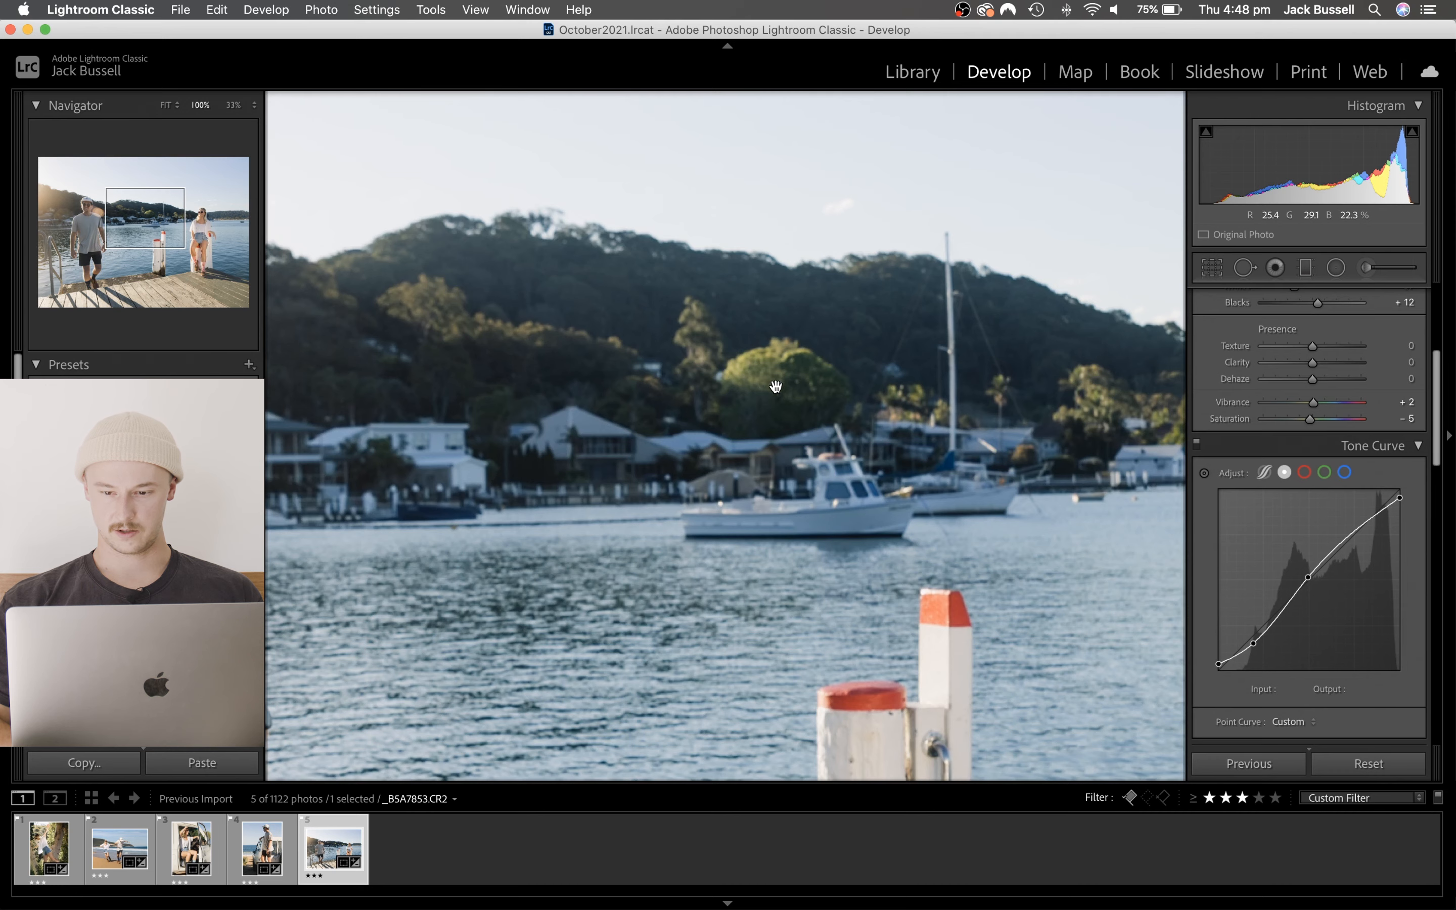
click(775, 385)
scroll(1310, 584, down, 10)
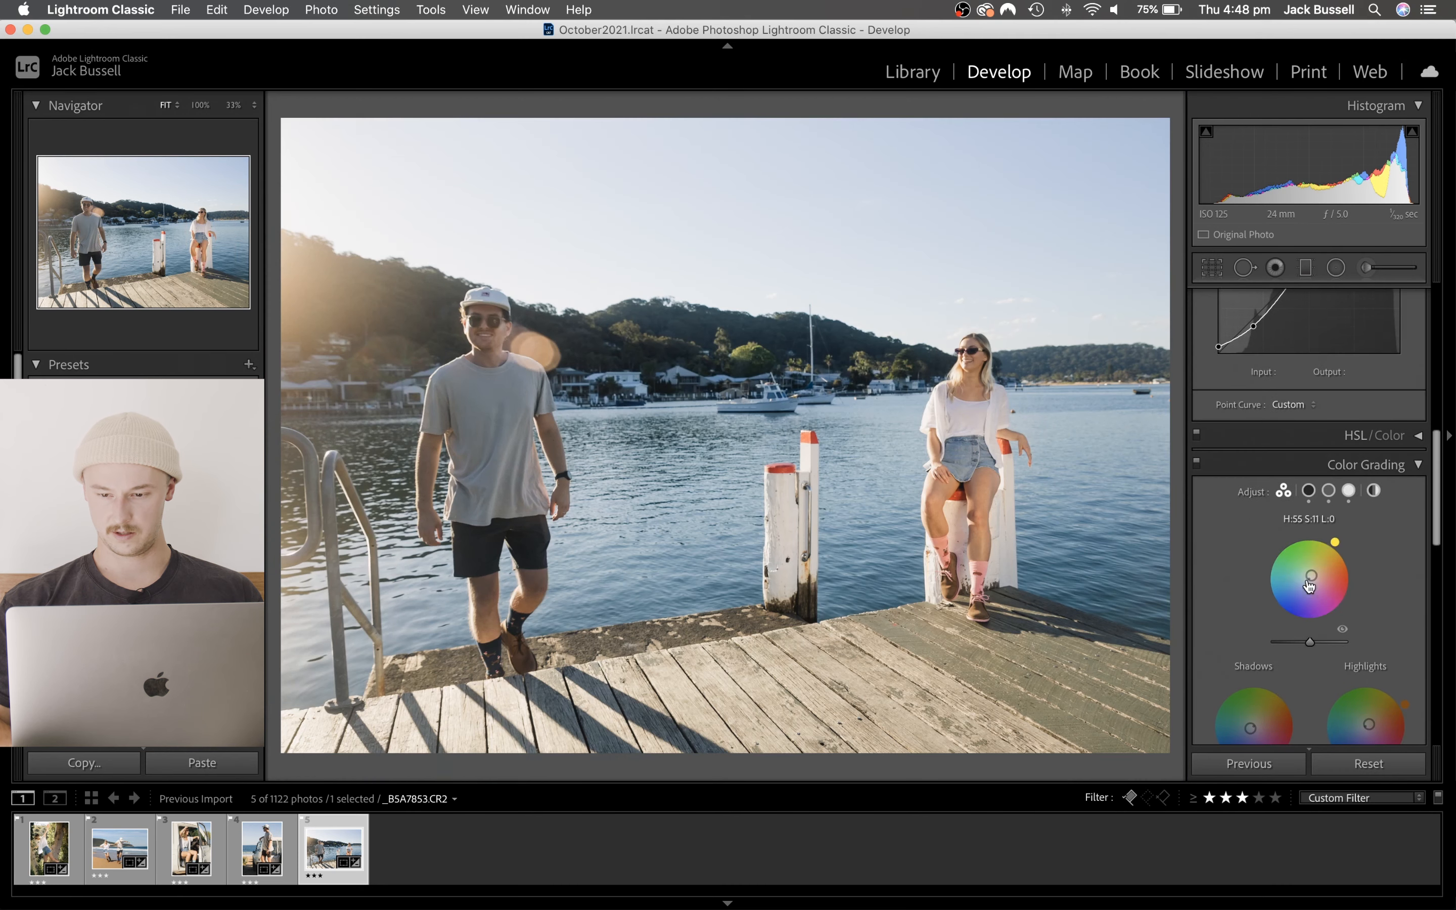
click(1304, 438)
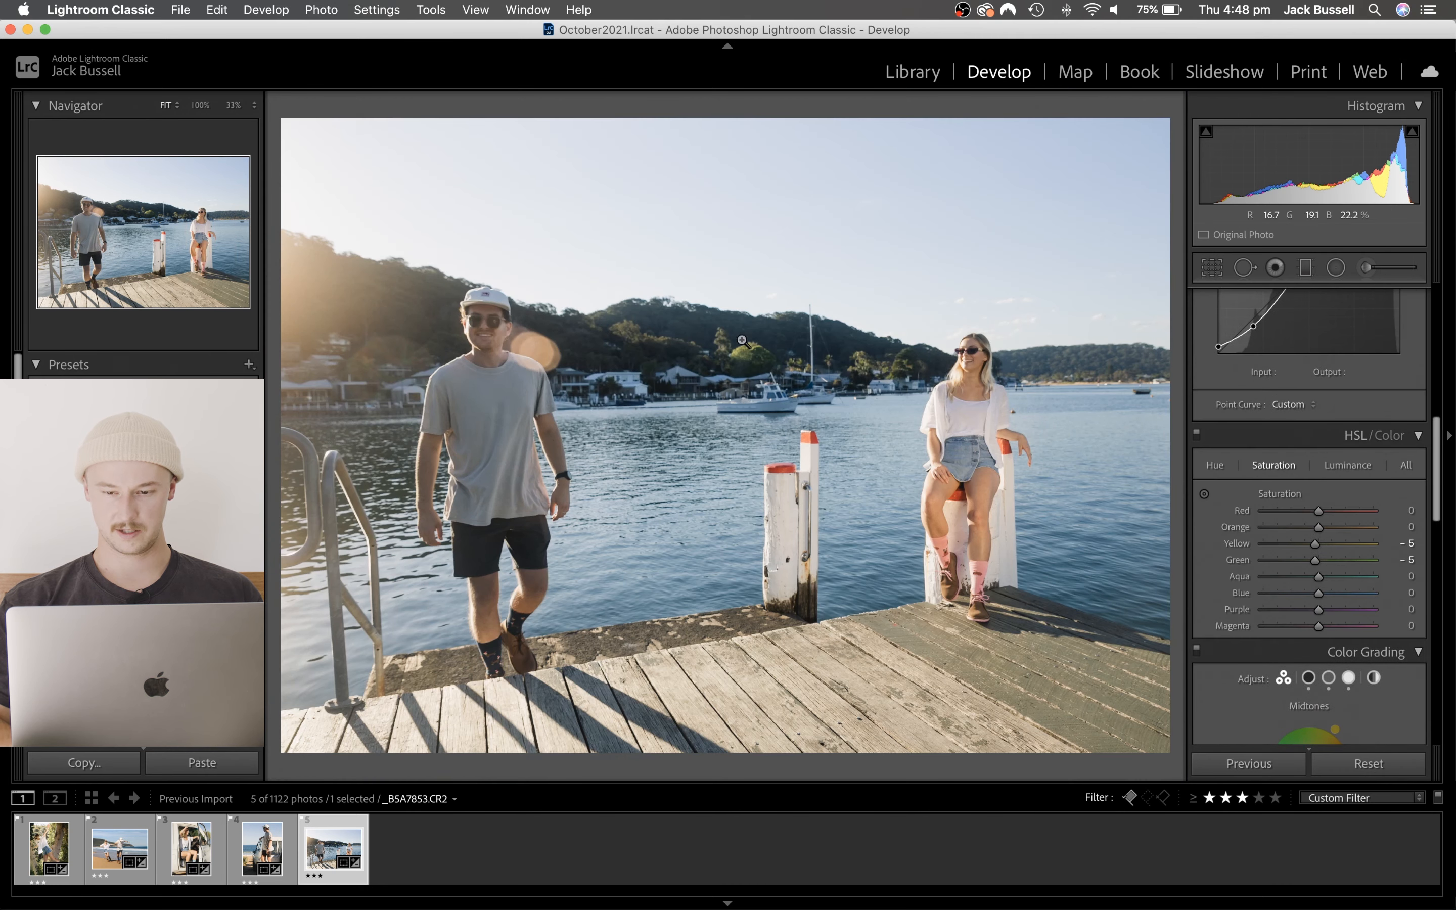
click(719, 338)
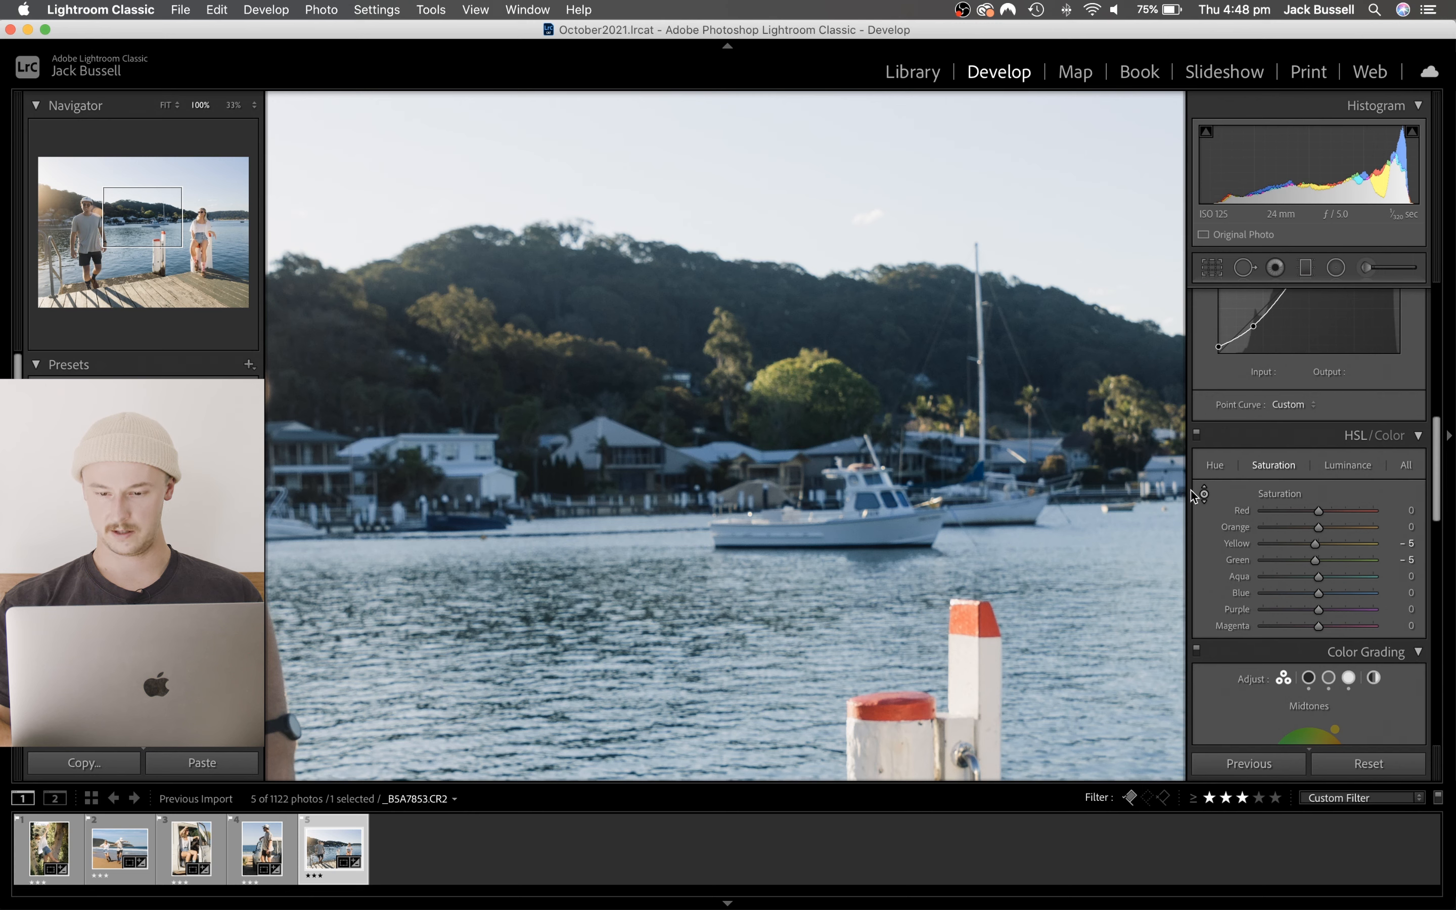
mouse_move(803, 369)
mouse_down()
mouse_move(804, 385)
mouse_move(803, 320)
mouse_move(803, 405)
mouse_move(803, 271)
mouse_move(805, 368)
mouse_up()
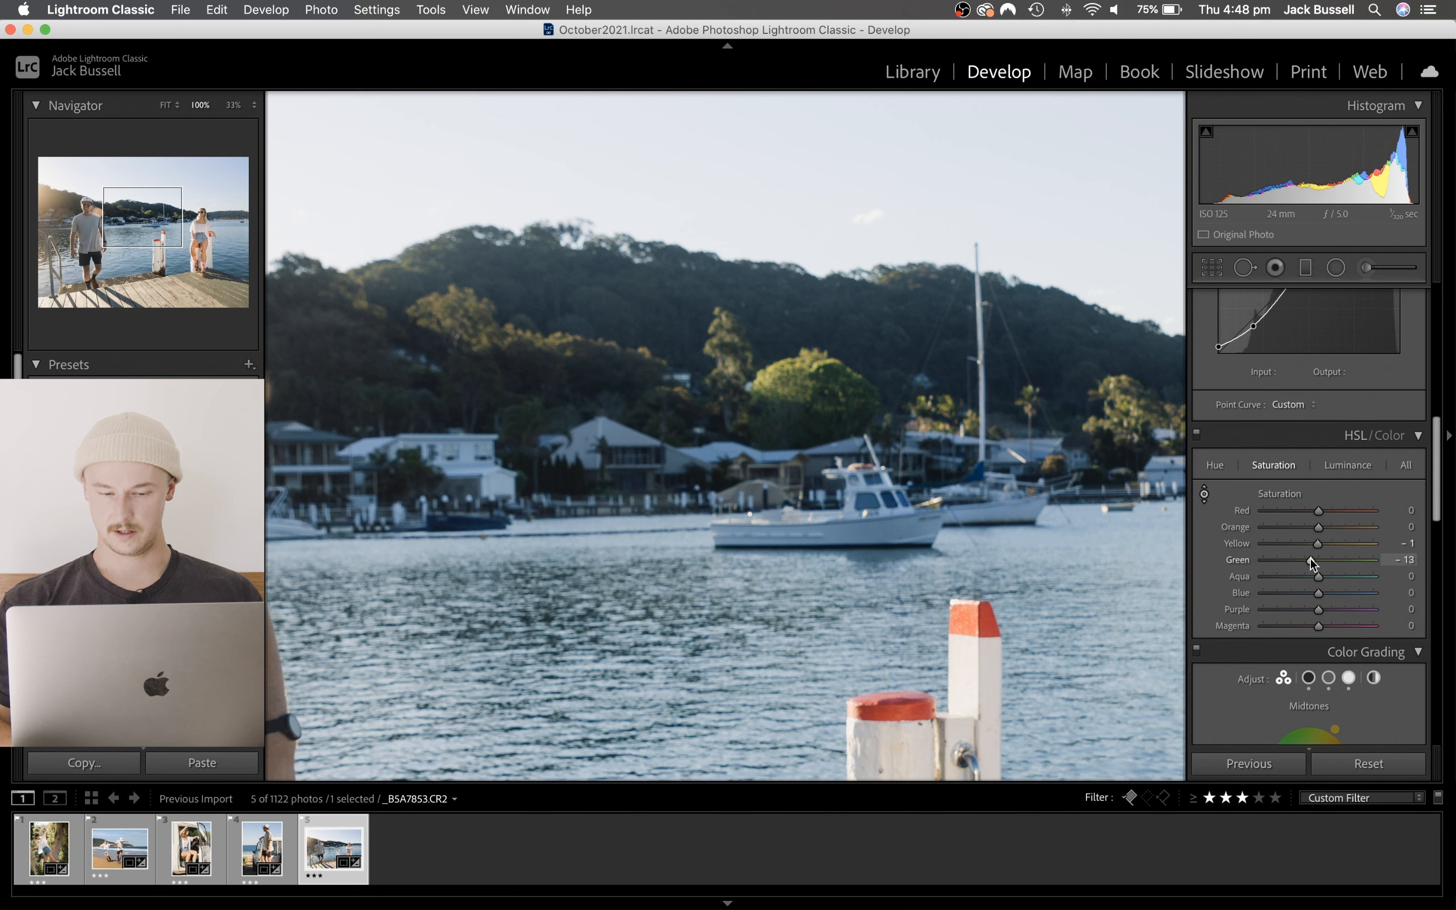
drag(1274, 561, 1306, 562)
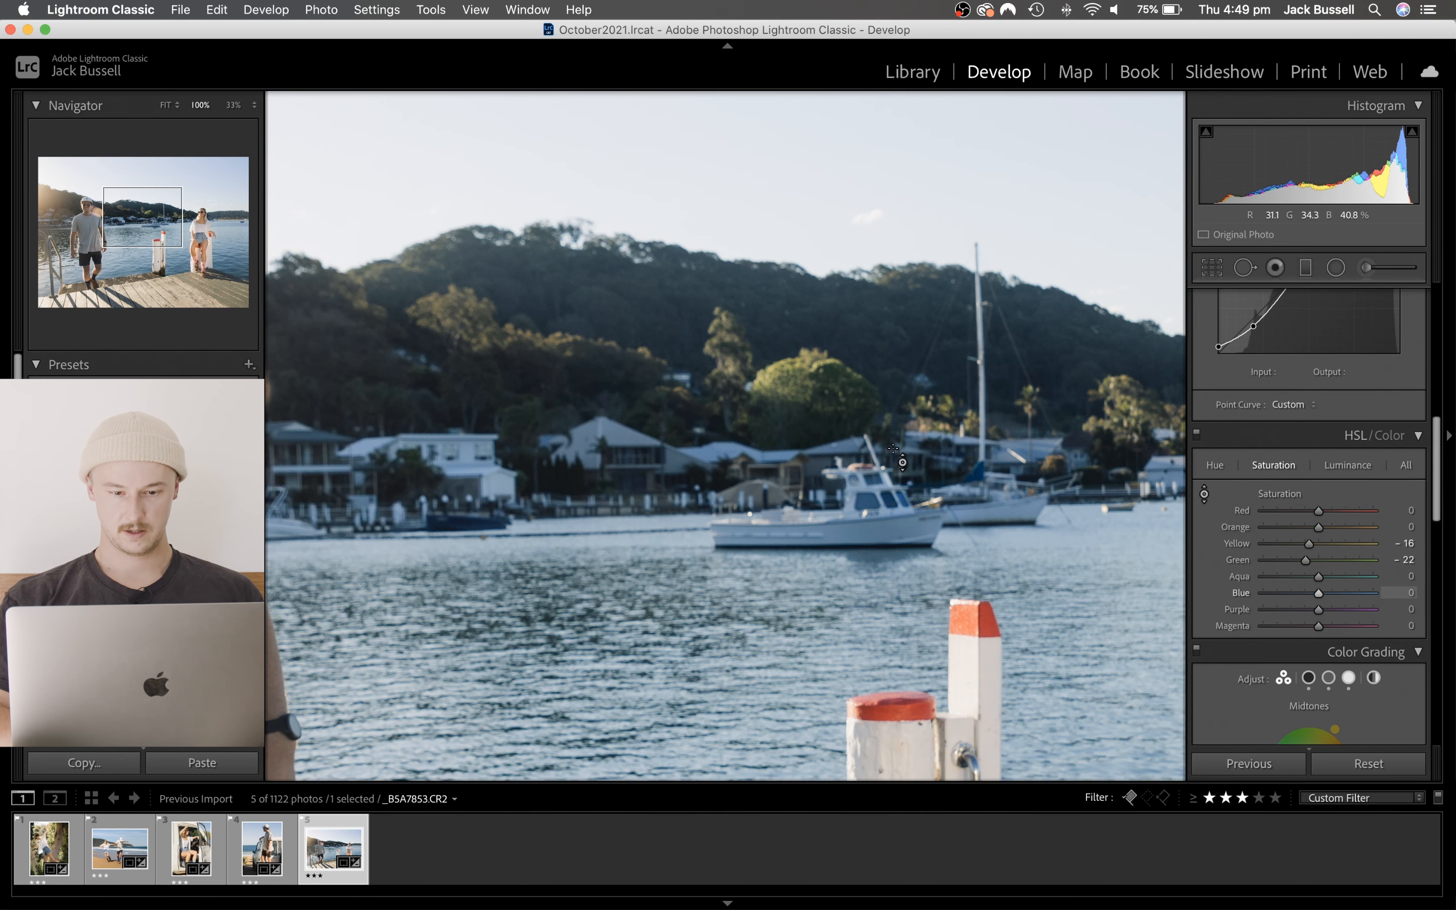
key(y)
key(y)
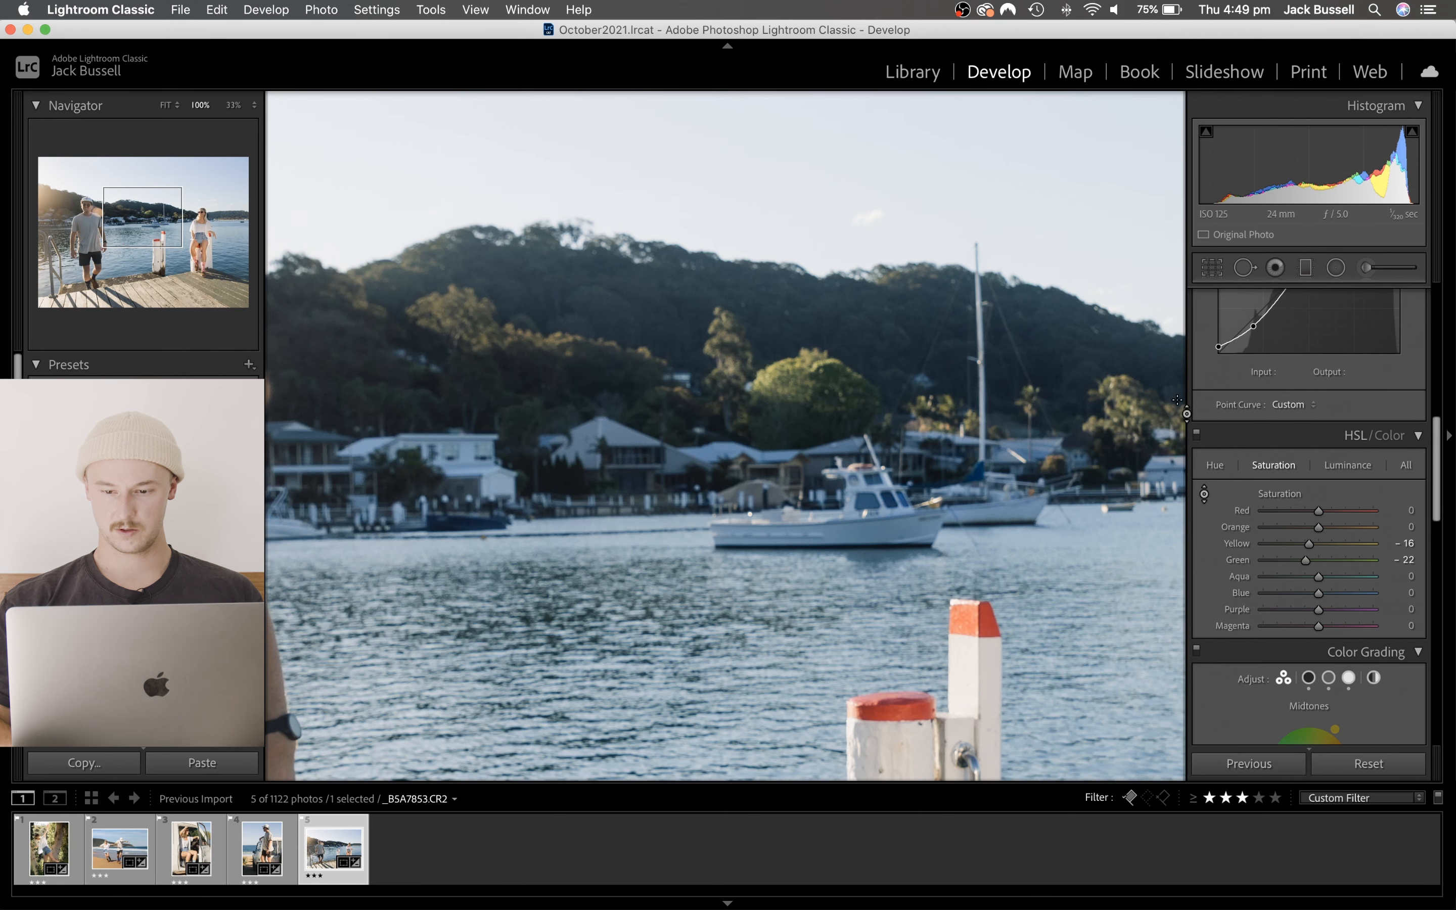
- Shift the far-shore trees' HSL Hue, setting Yellow to -12 and Green to -2
click(1282, 468)
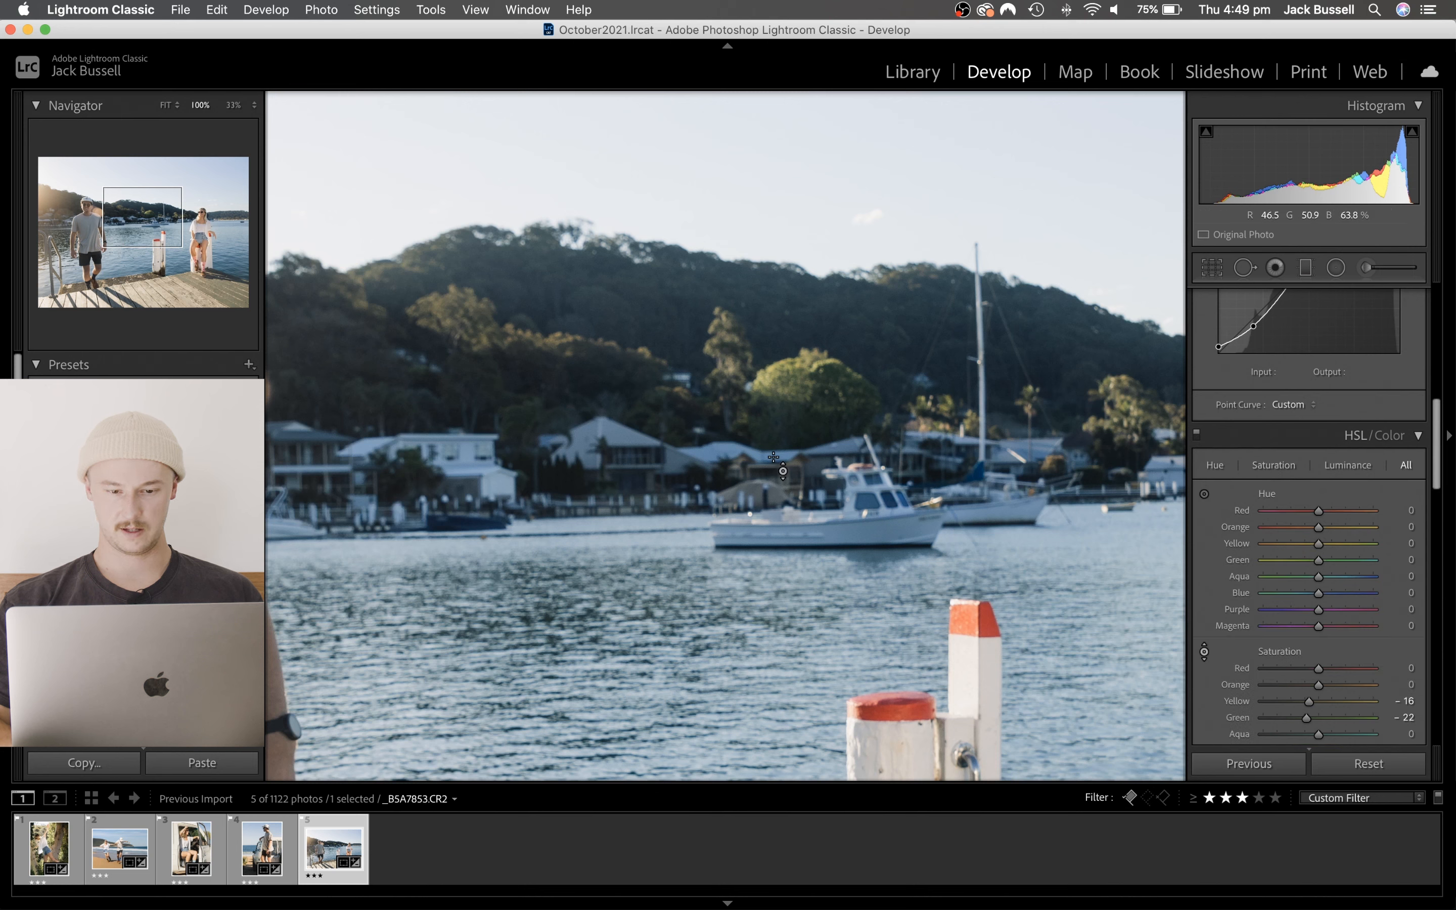
click(1218, 466)
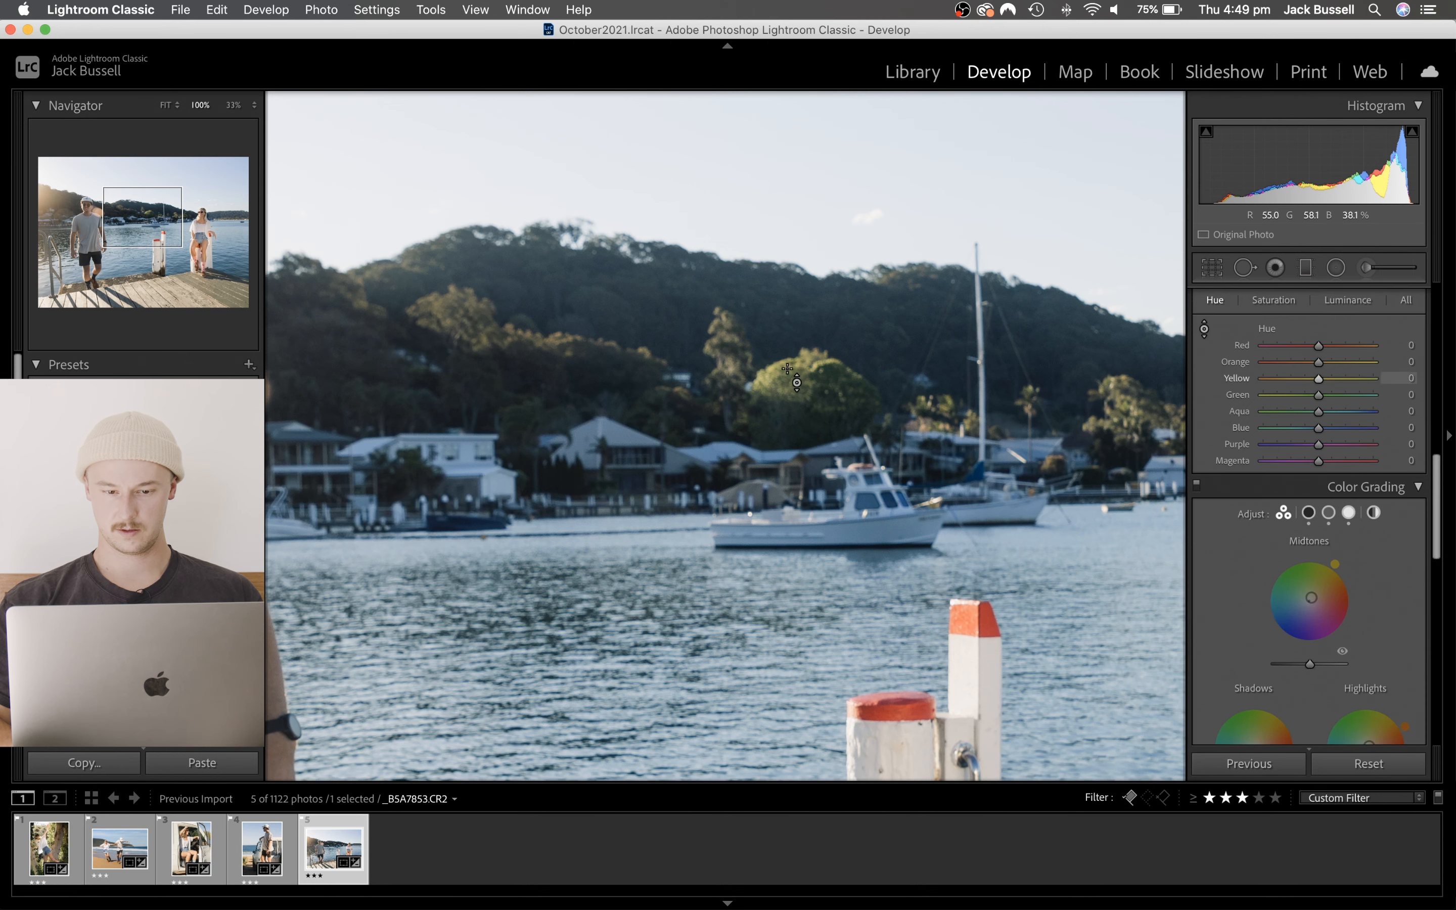
mouse_move(787, 368)
mouse_down()
mouse_move(787, 433)
mouse_move(787, 337)
mouse_up()
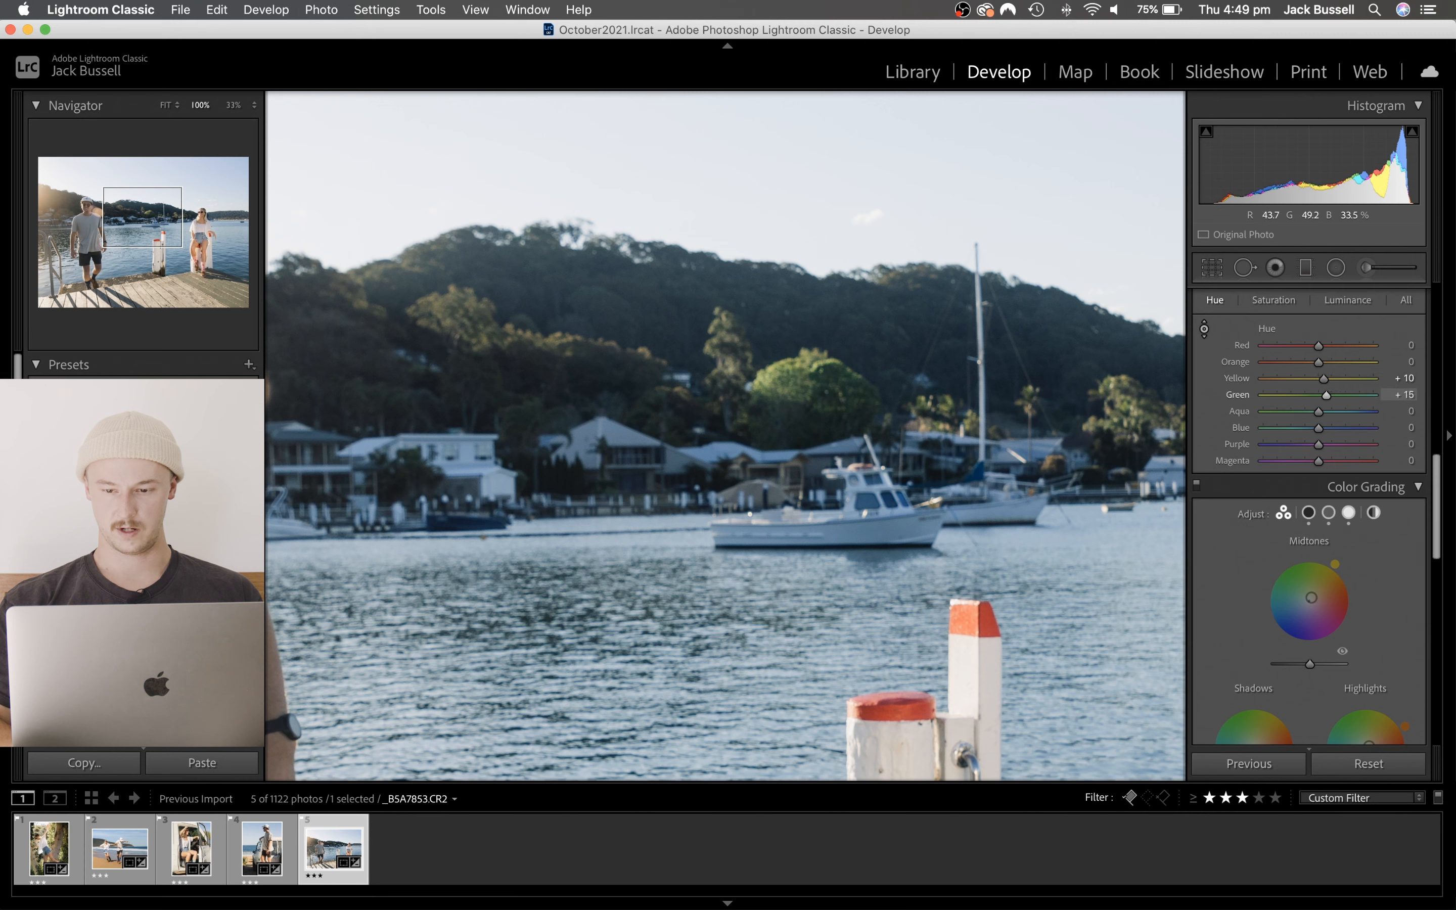
mouse_move(788, 376)
mouse_down()
mouse_move(787, 475)
mouse_move(787, 394)
mouse_up()
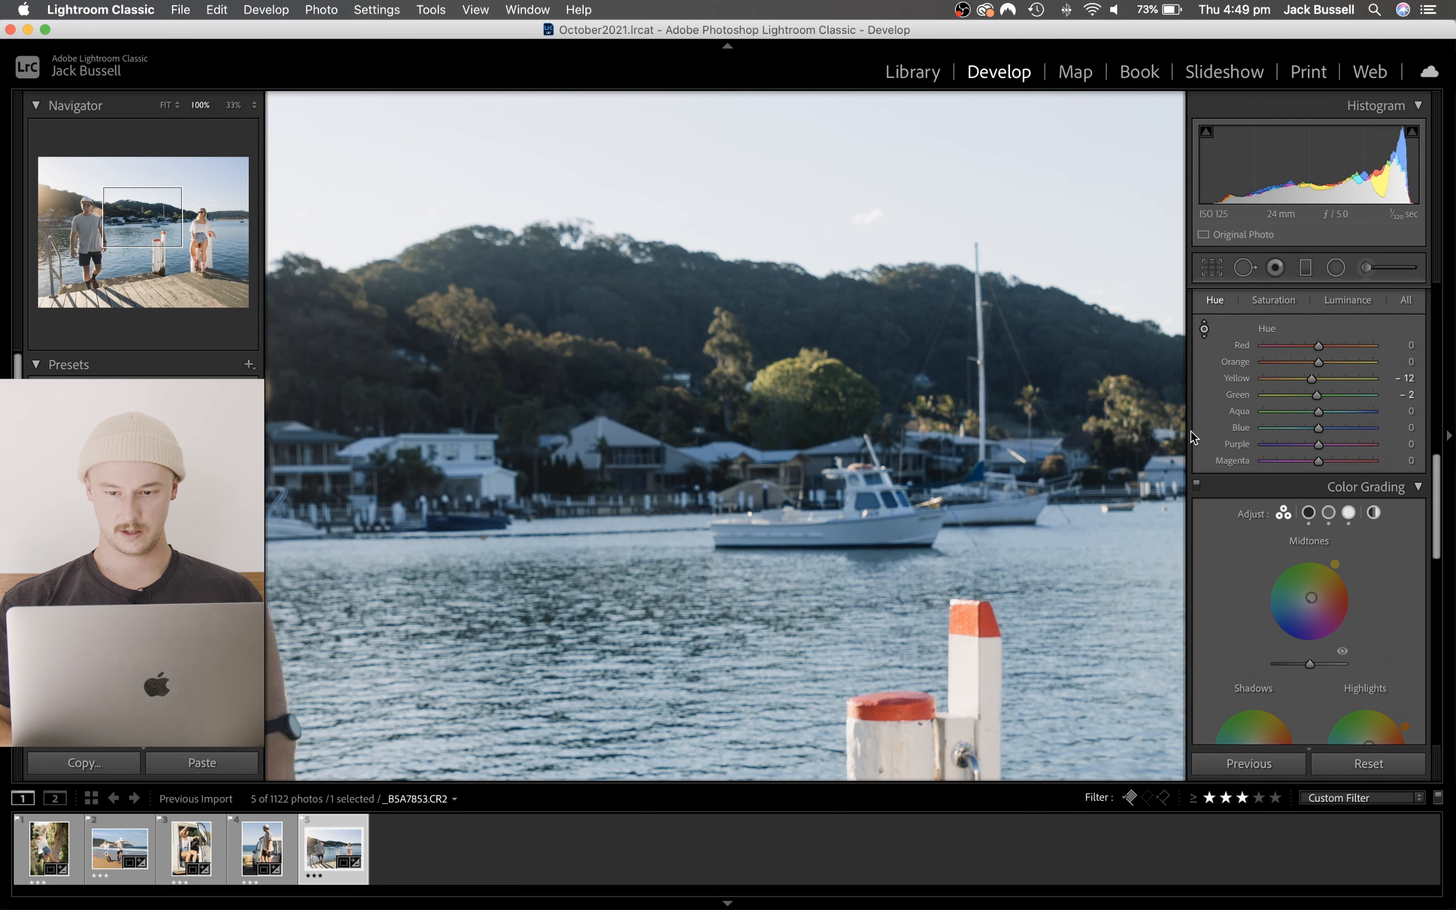
- Reopen the jetty photo's crop, unlock its aspect ratio, set Angle to 0.18 and adjust the upper and lower edges
click(1211, 268)
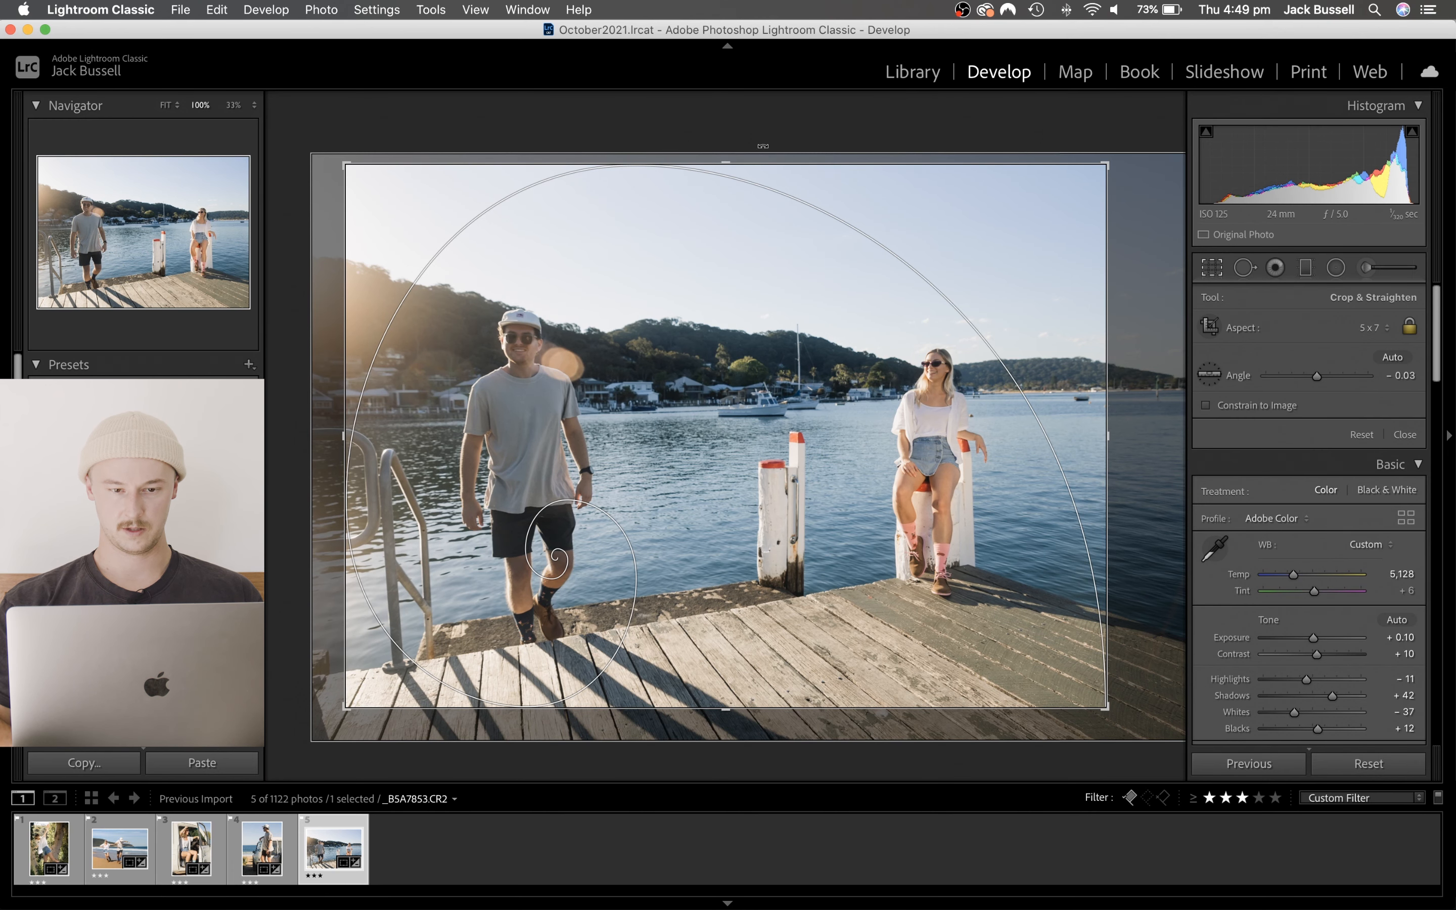
drag(732, 162, 788, 188)
click(1408, 326)
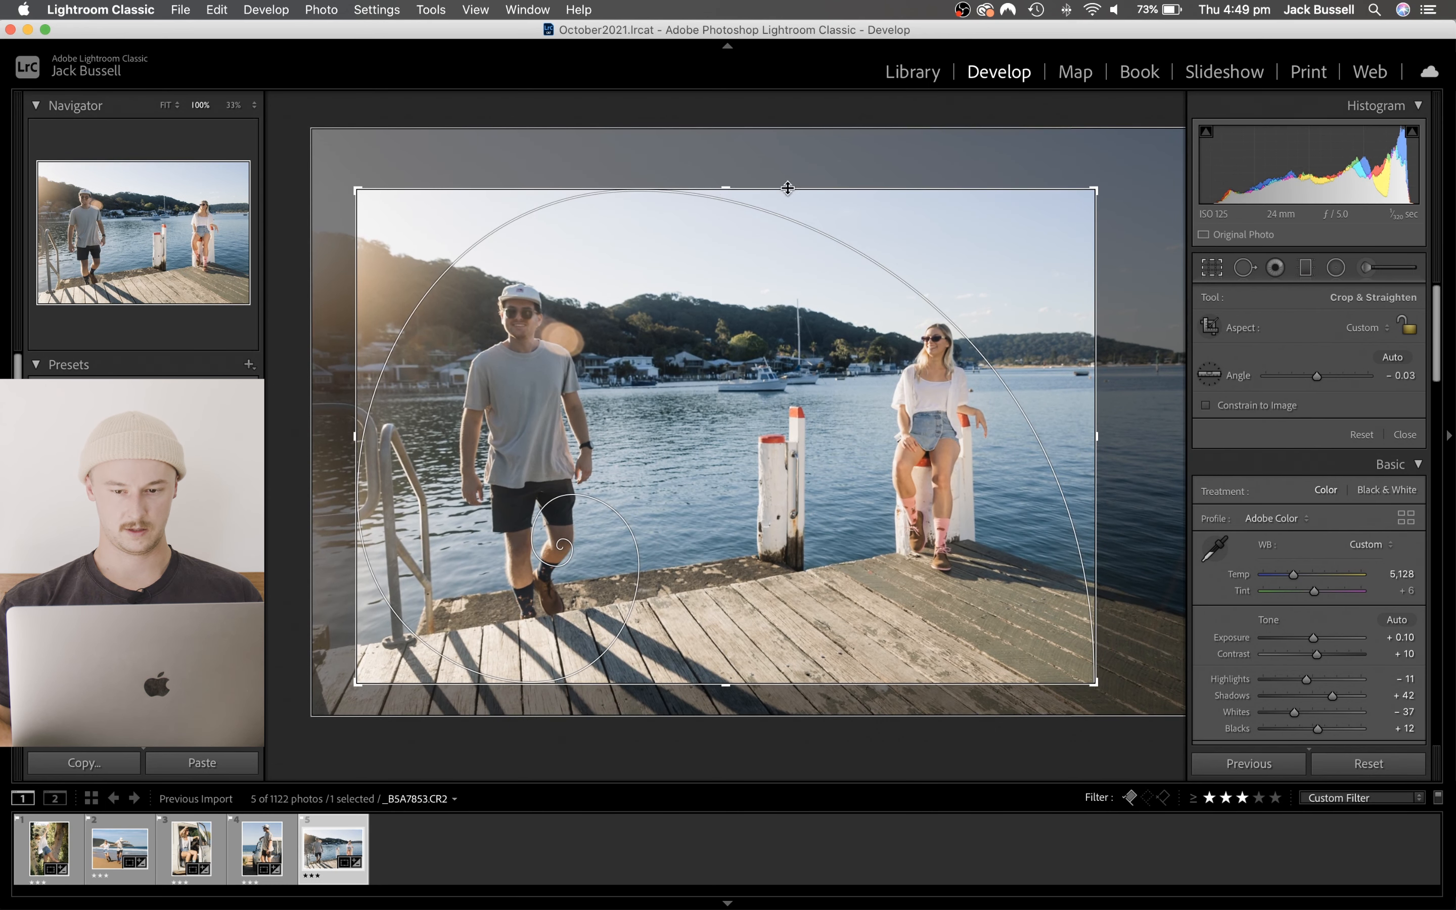
drag(1166, 319, 1165, 322)
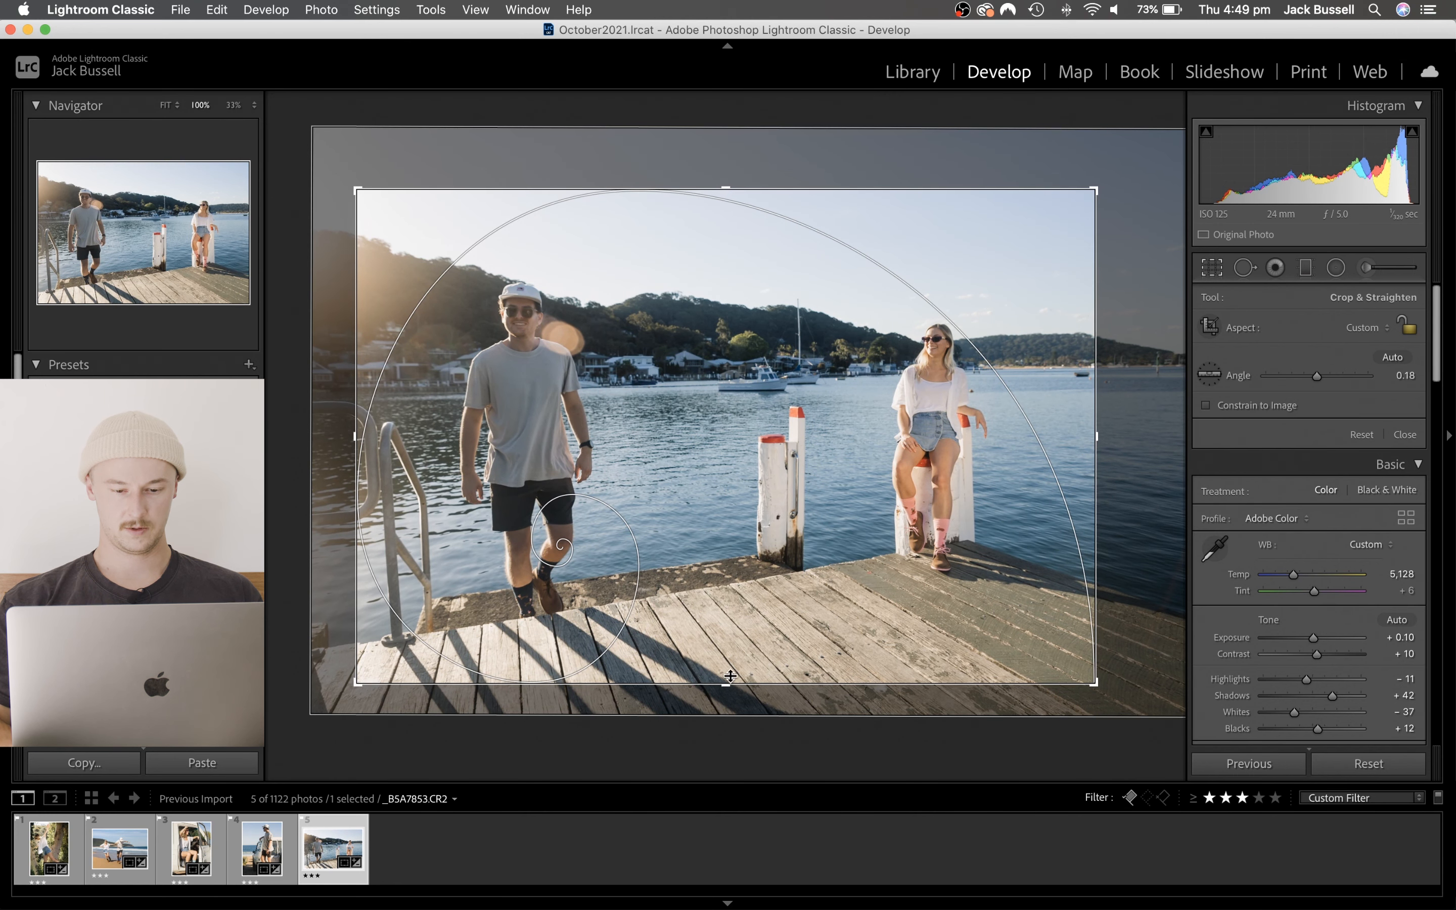
drag(730, 675, 728, 729)
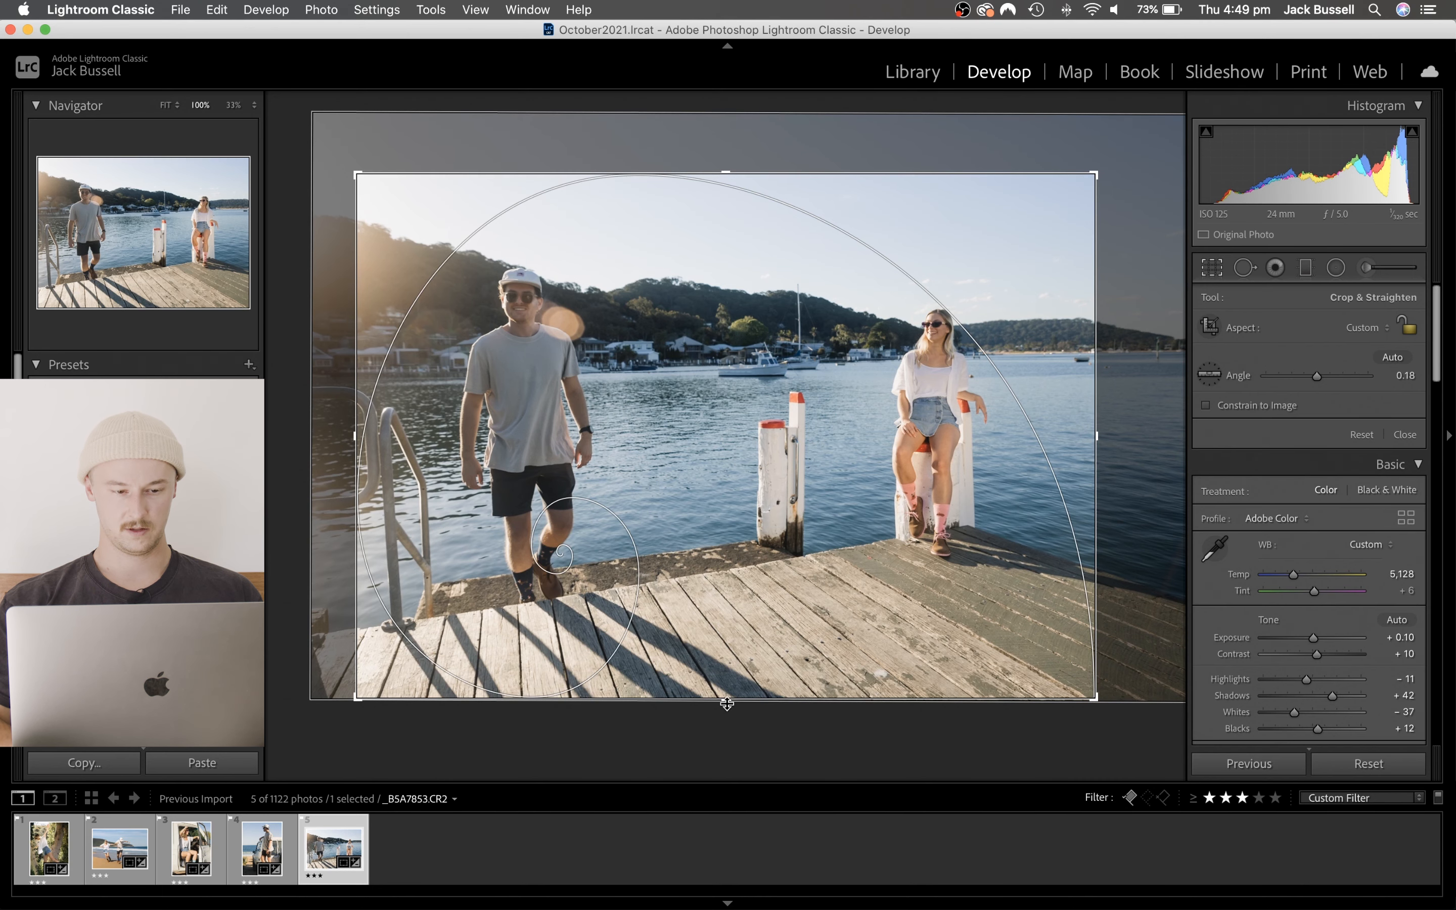
drag(725, 699, 726, 689)
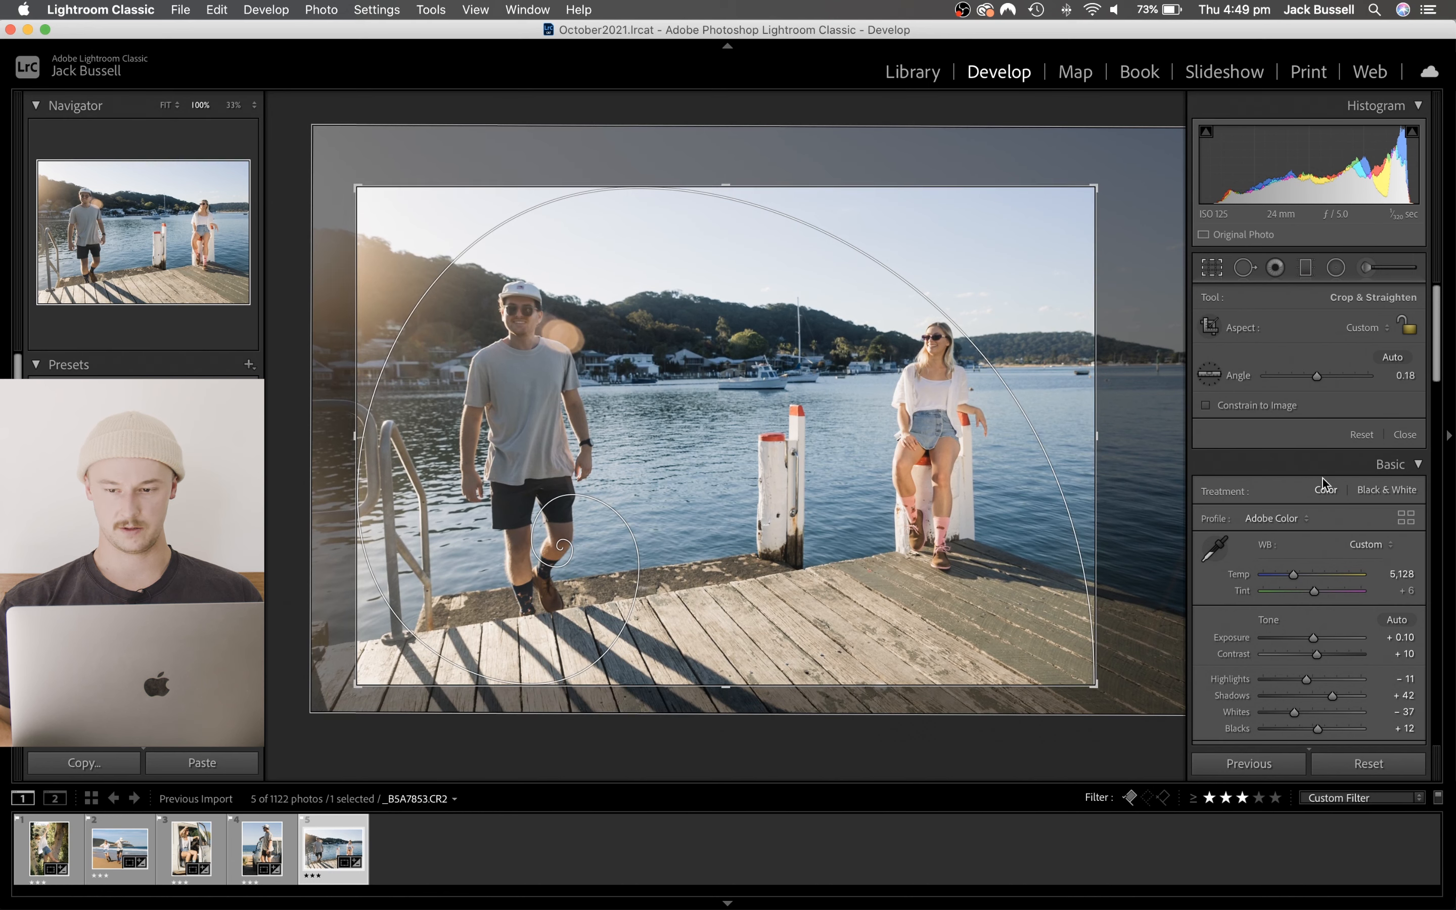
- Set the crop aspect to 5 x 7, reposition the photo within the frame, extend the crop slightly and apply it
click(1357, 340)
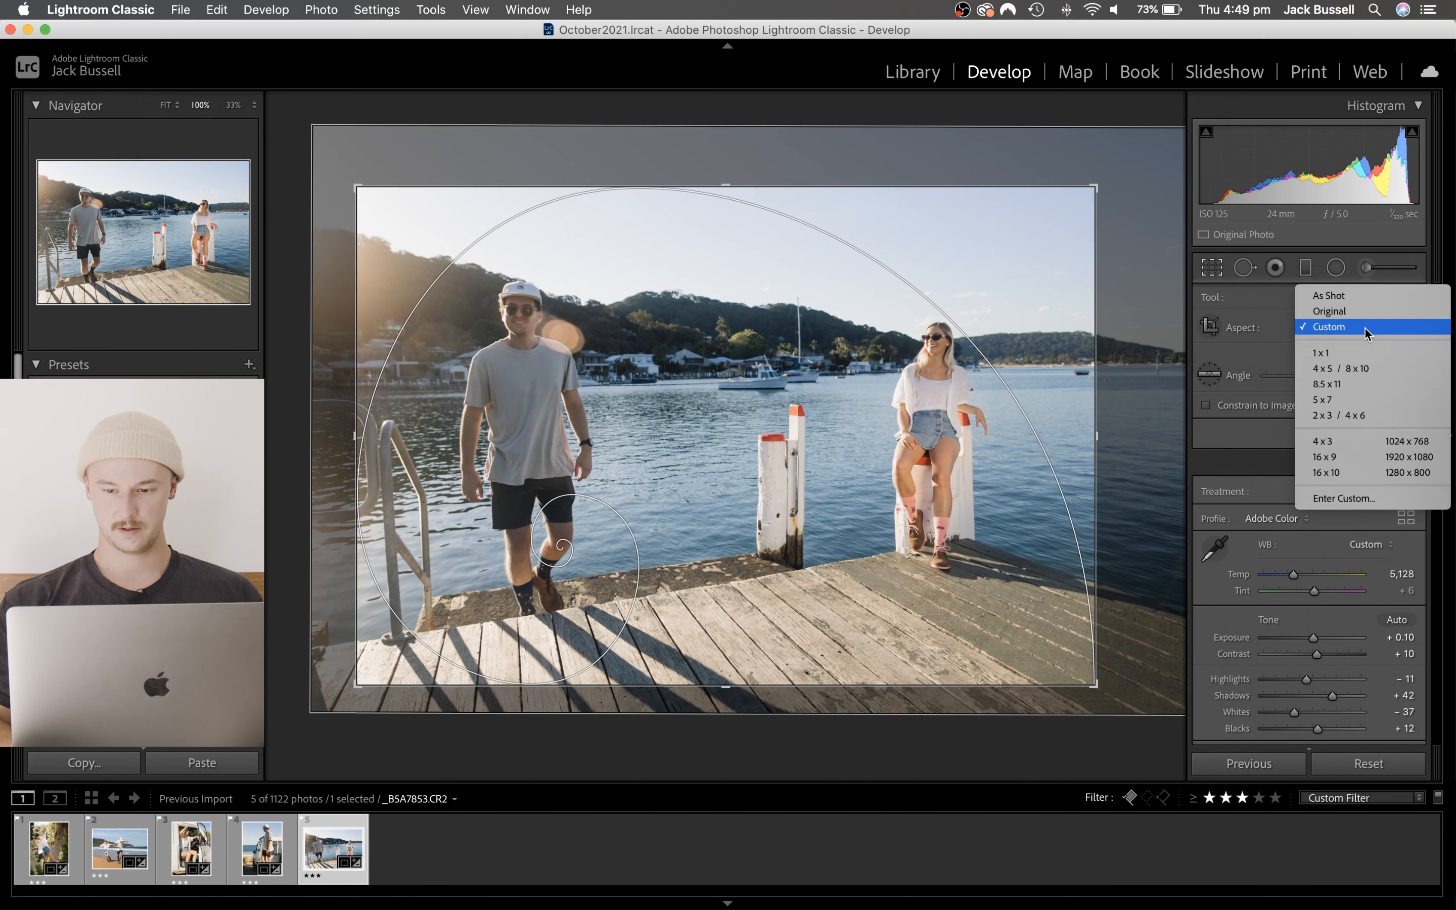
click(1335, 400)
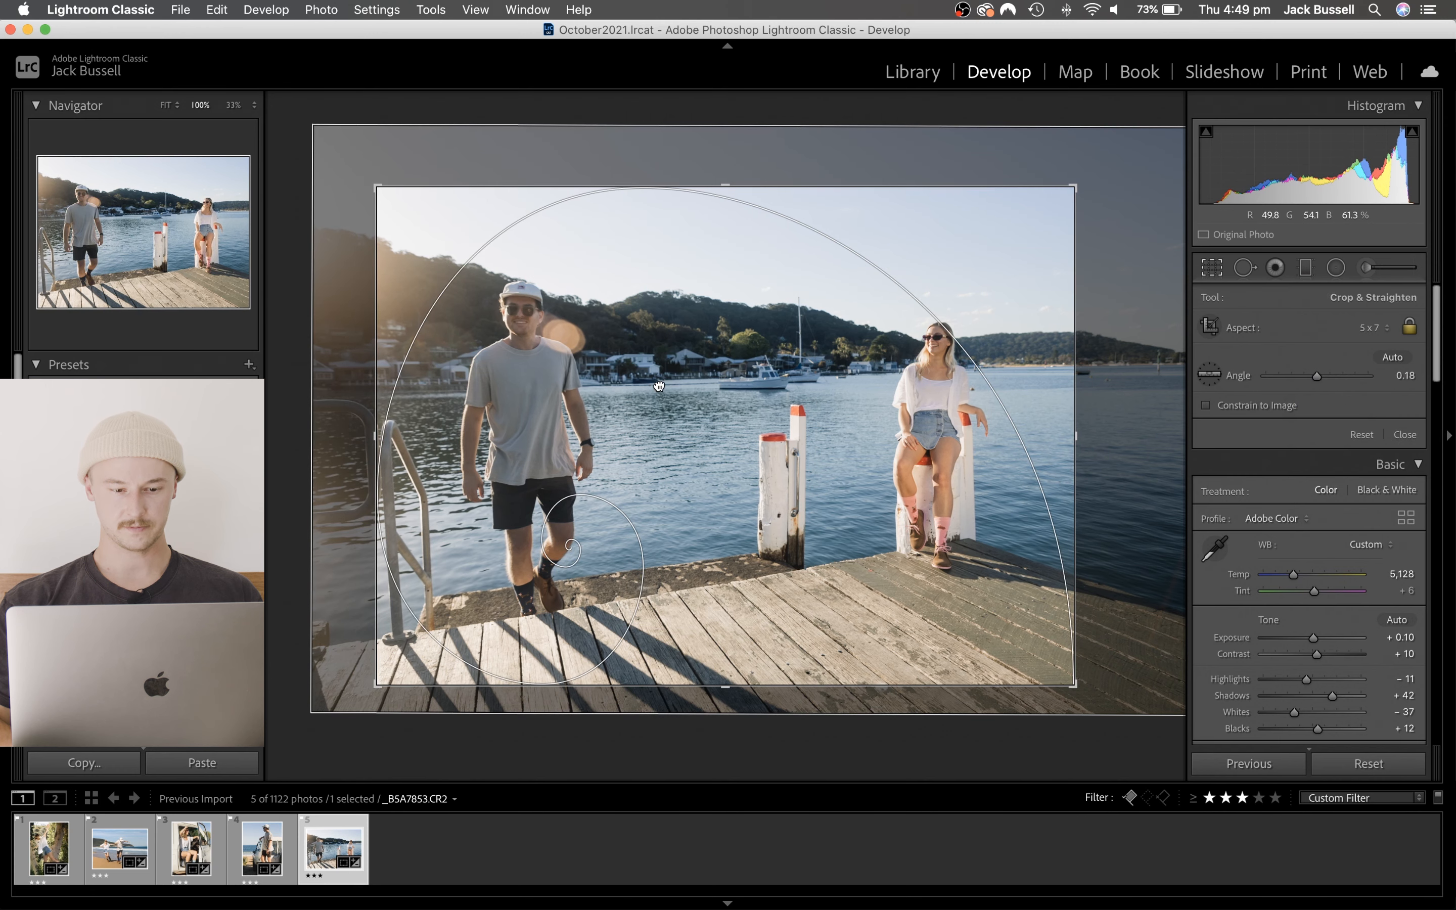
drag(659, 386, 666, 386)
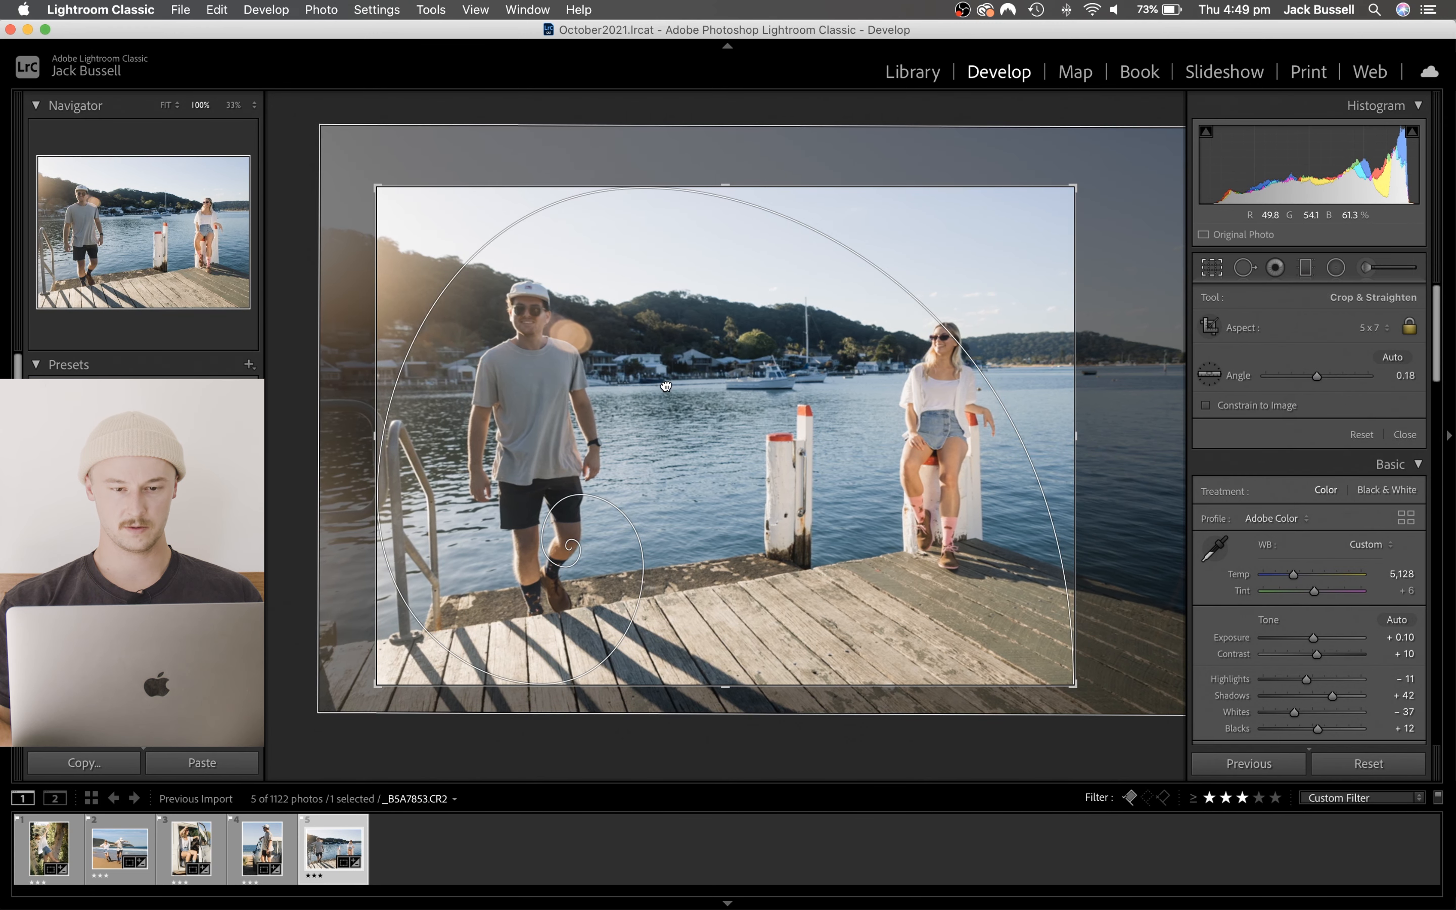
drag(725, 186, 722, 170)
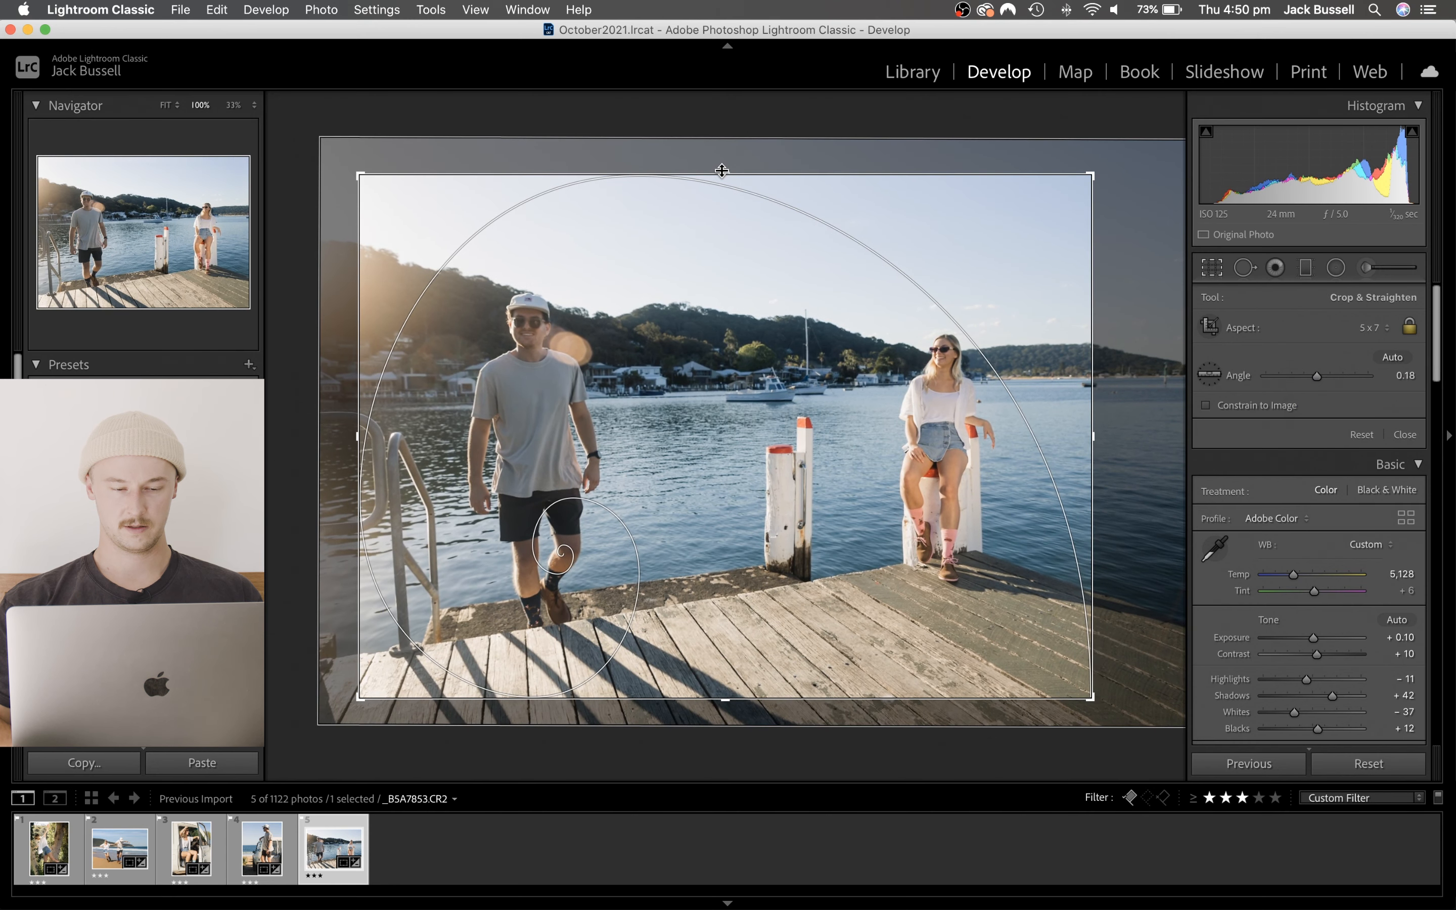
key(Return)
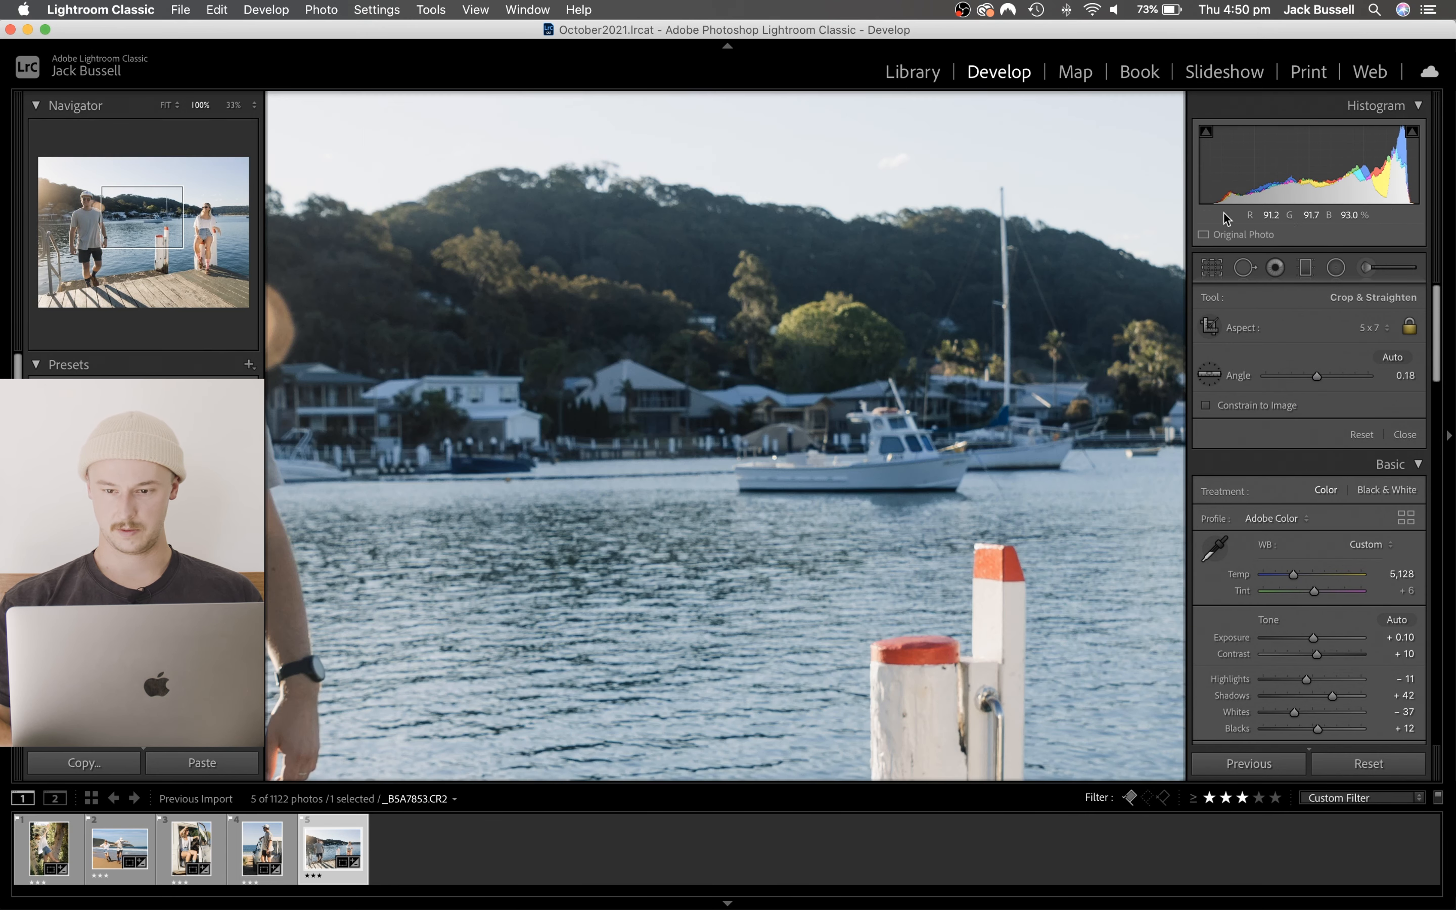
click(780, 446)
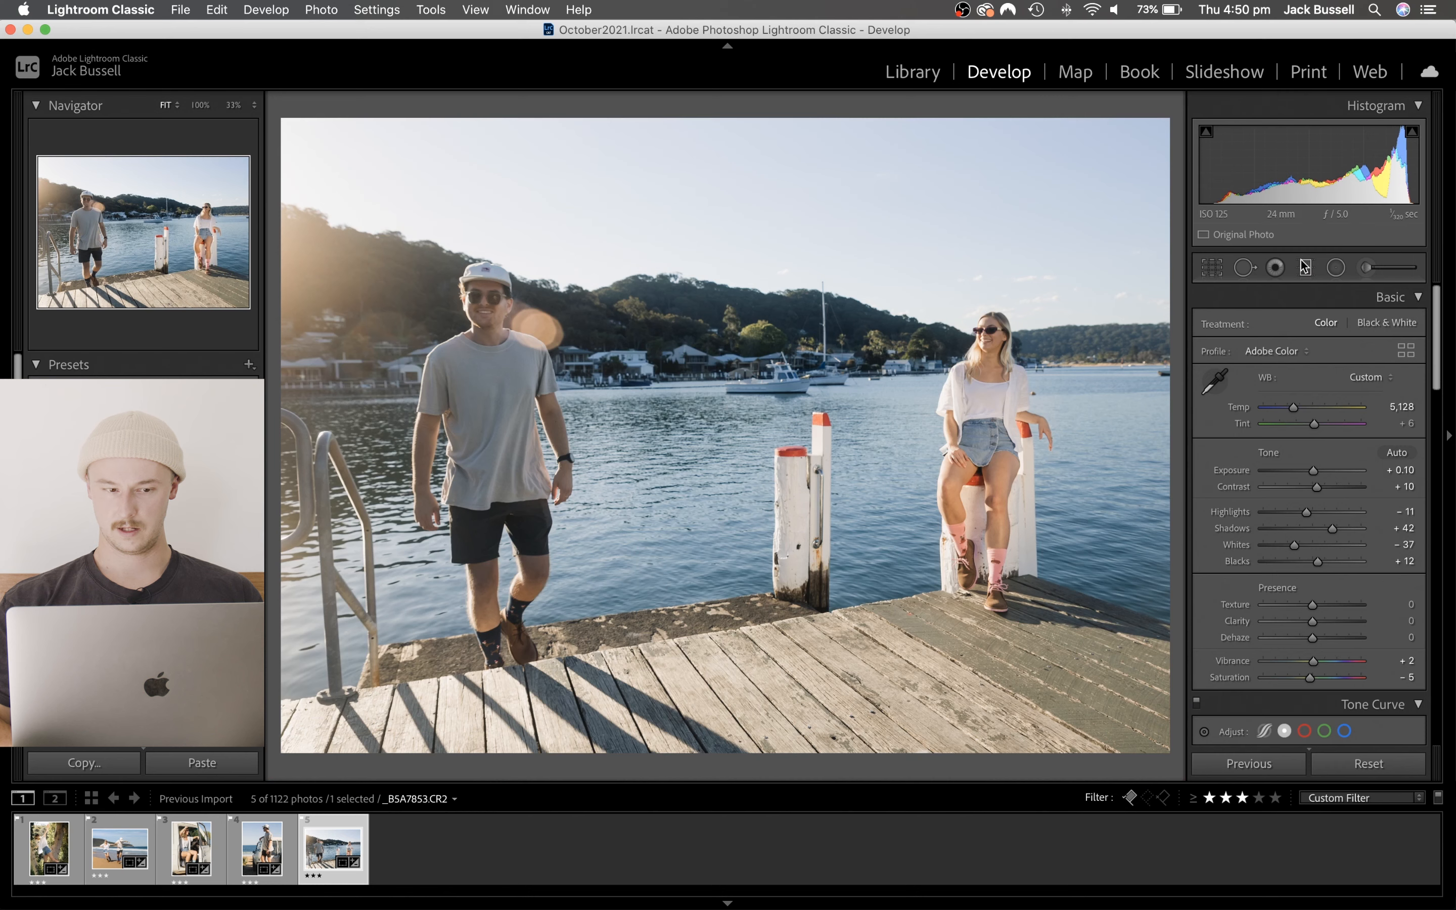
- Add a slanted graduated filter from the man's side across toward the woman, set its Exposure to 0.34 and compare before and after
click(1296, 266)
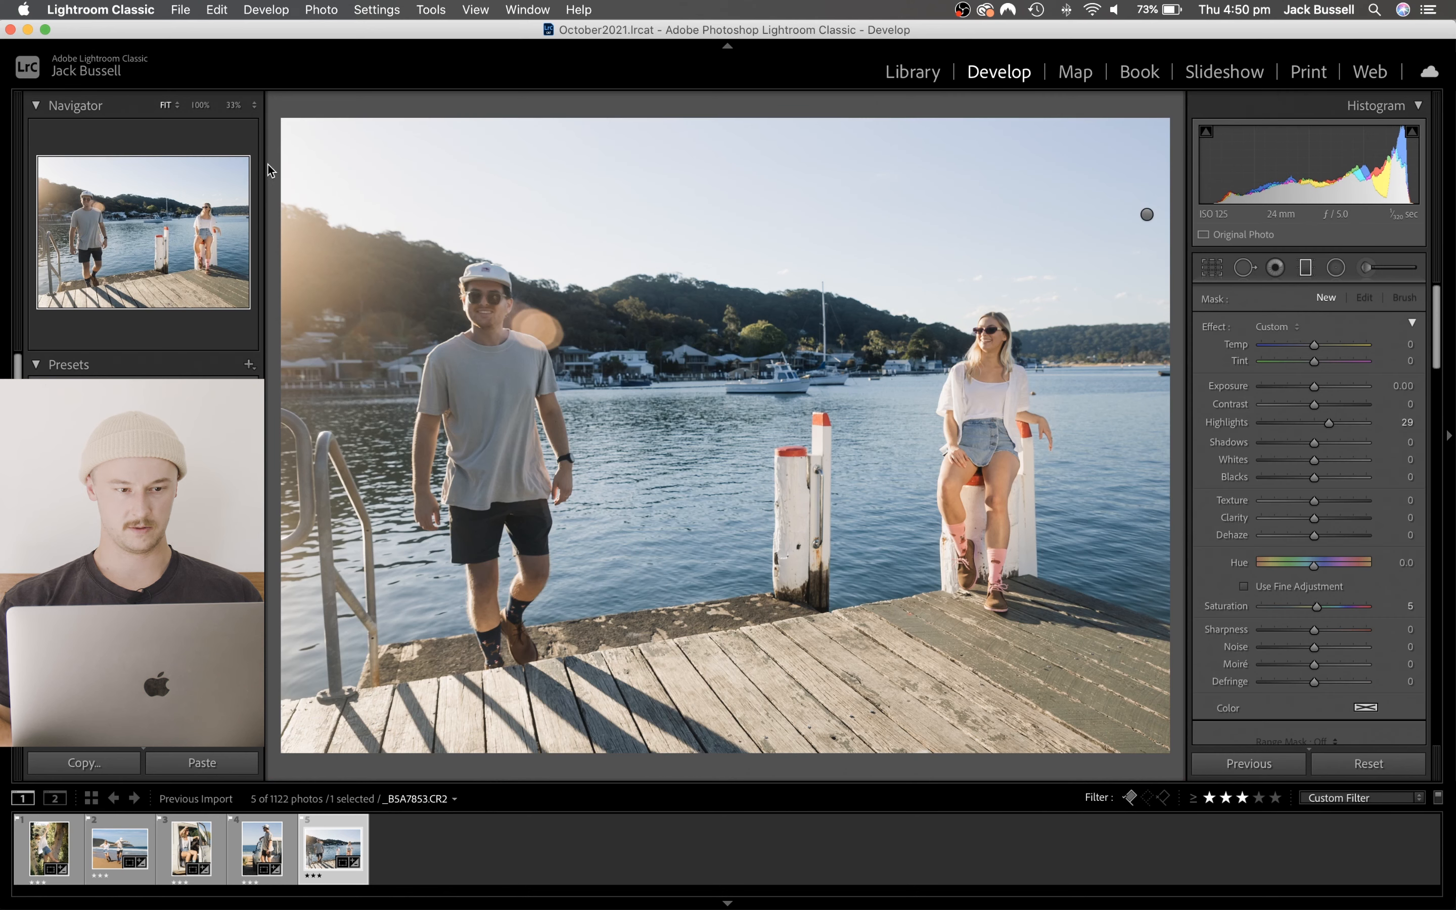
drag(605, 307, 1022, 475)
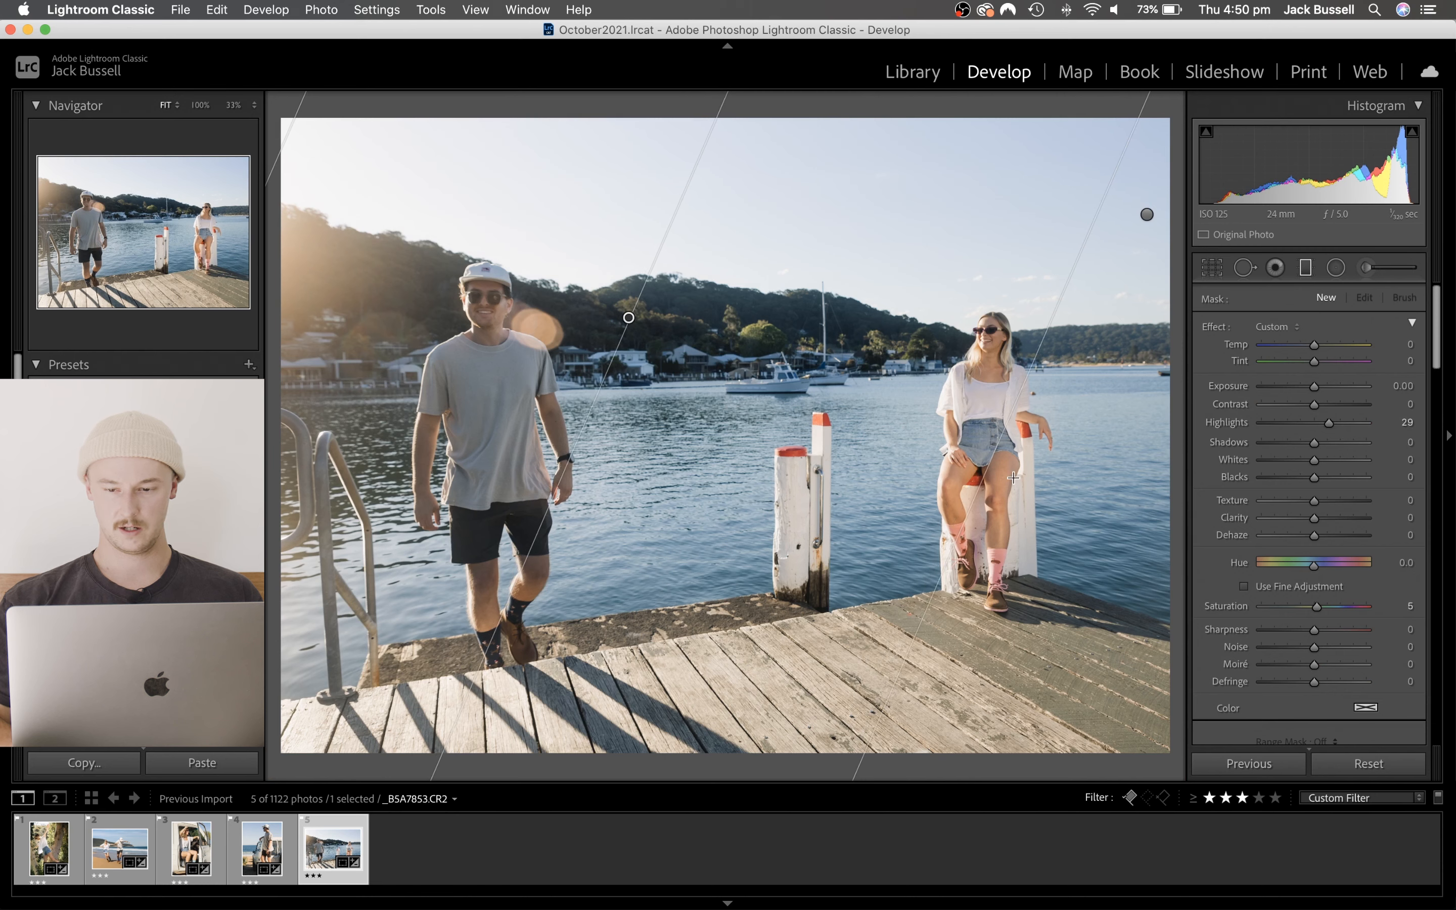
drag(1318, 394, 1316, 389)
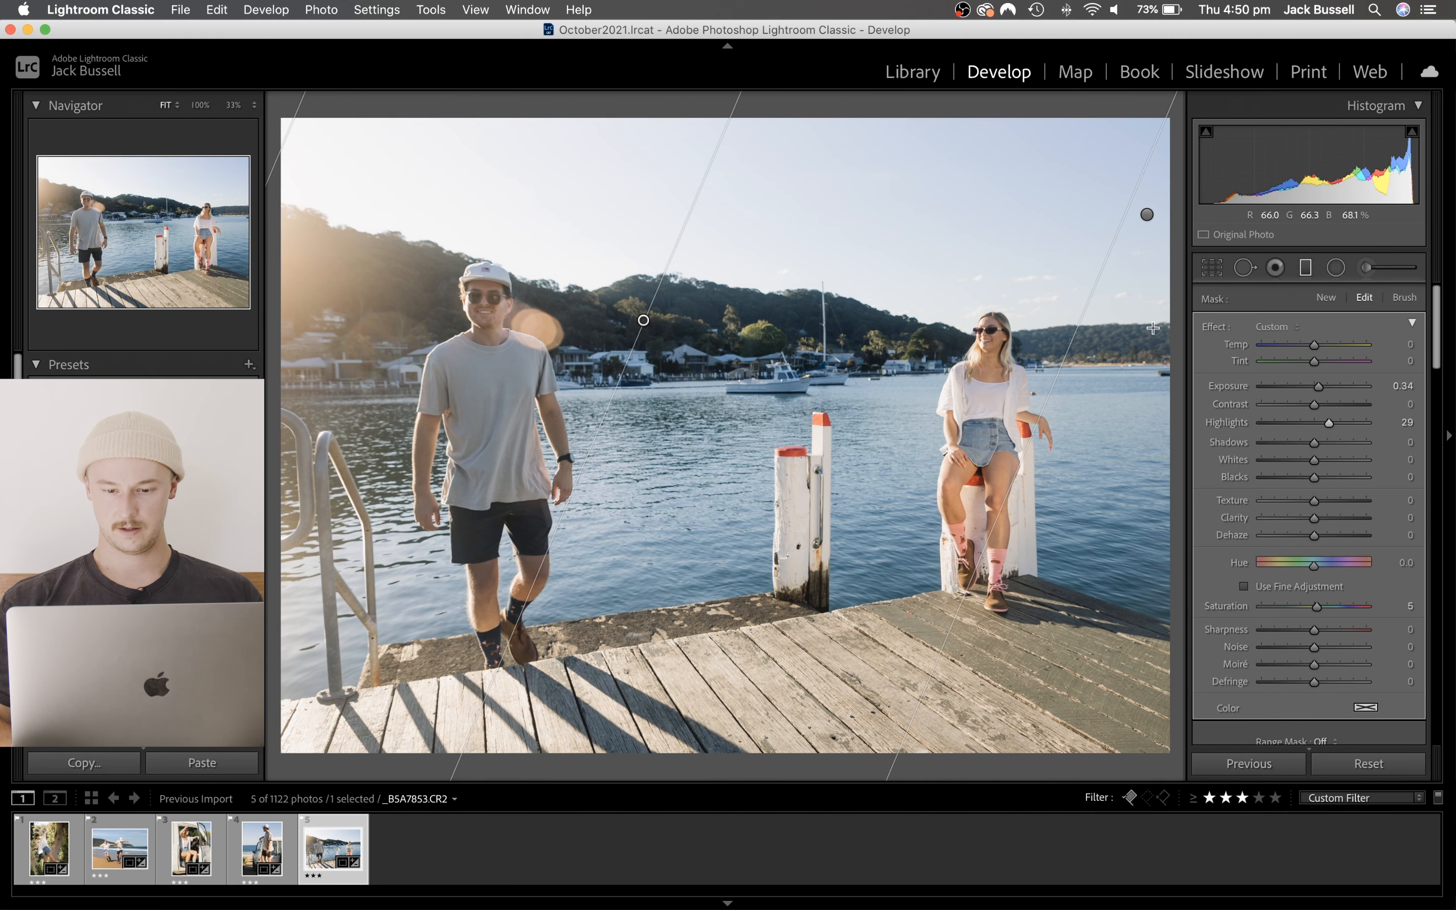
click(1303, 273)
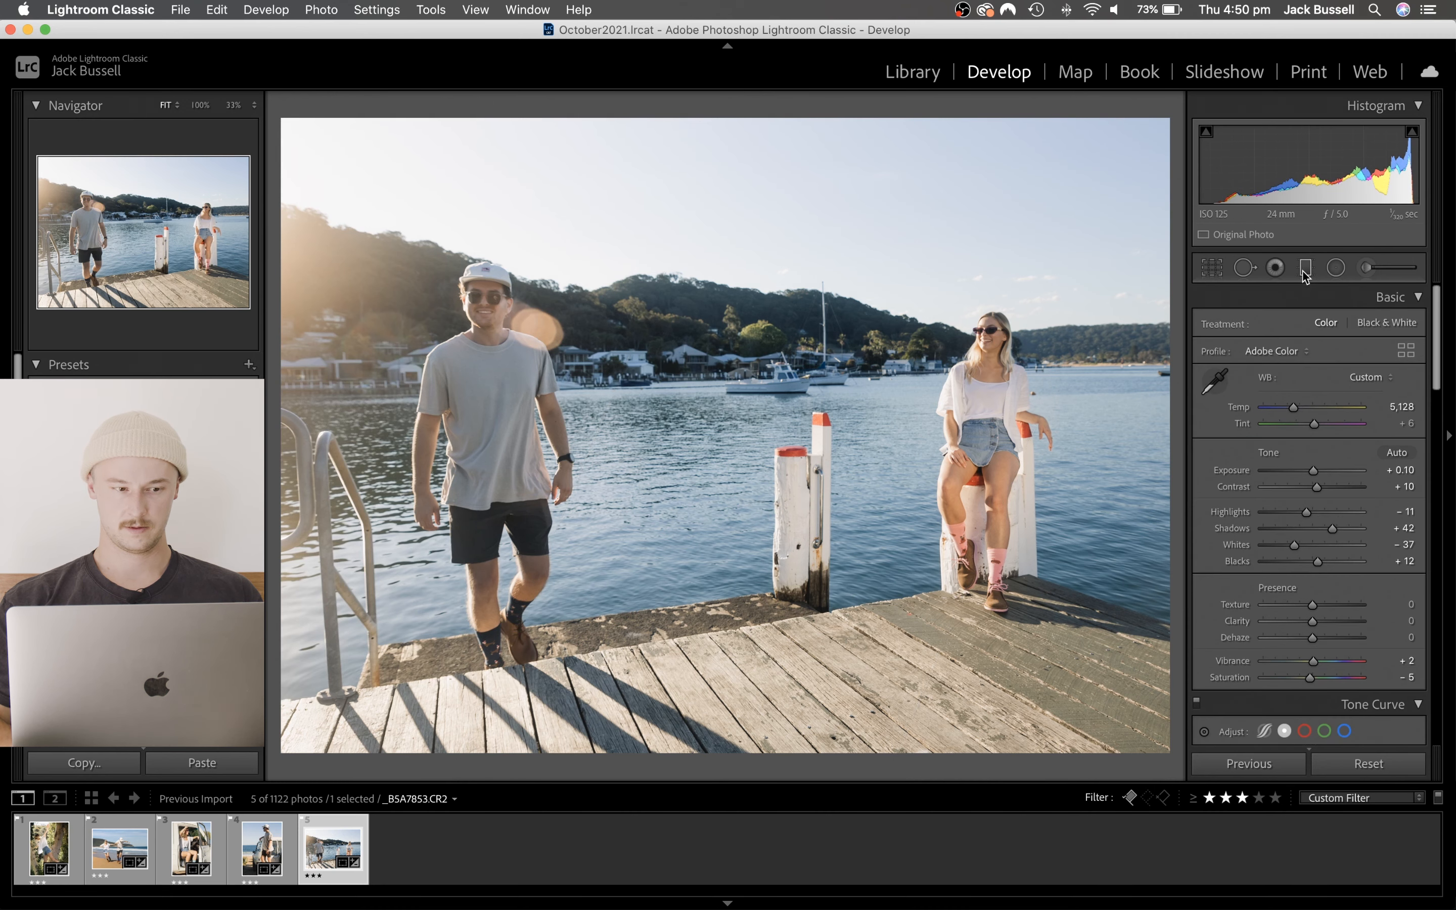
key(y)
key(y)
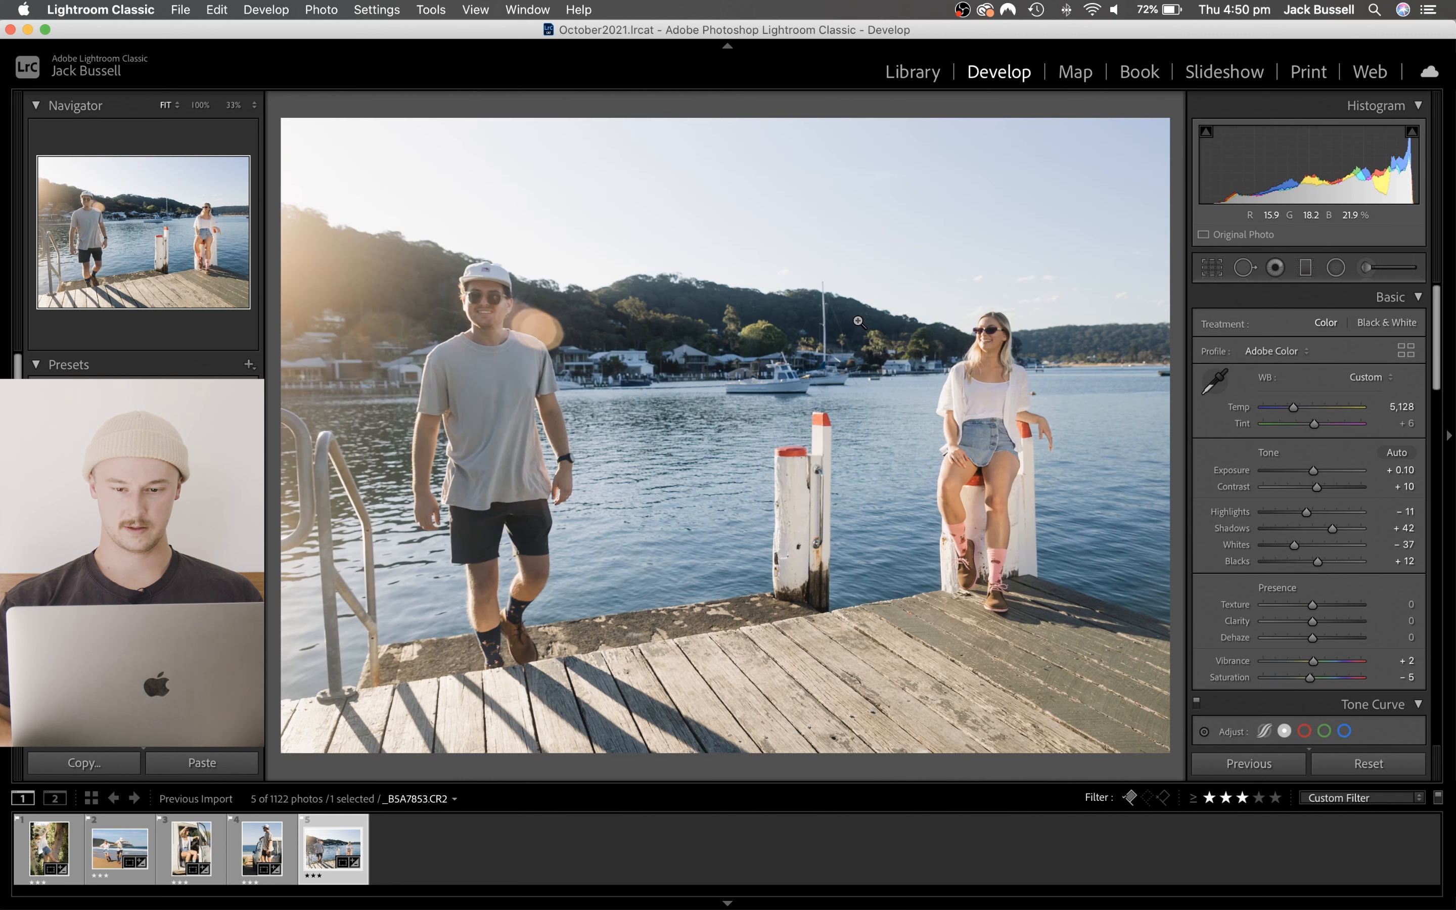
- Open the set's first photo, of the woman by the tree, with soft proofing on, and isolate it in Lights Out mode
key(super+2)
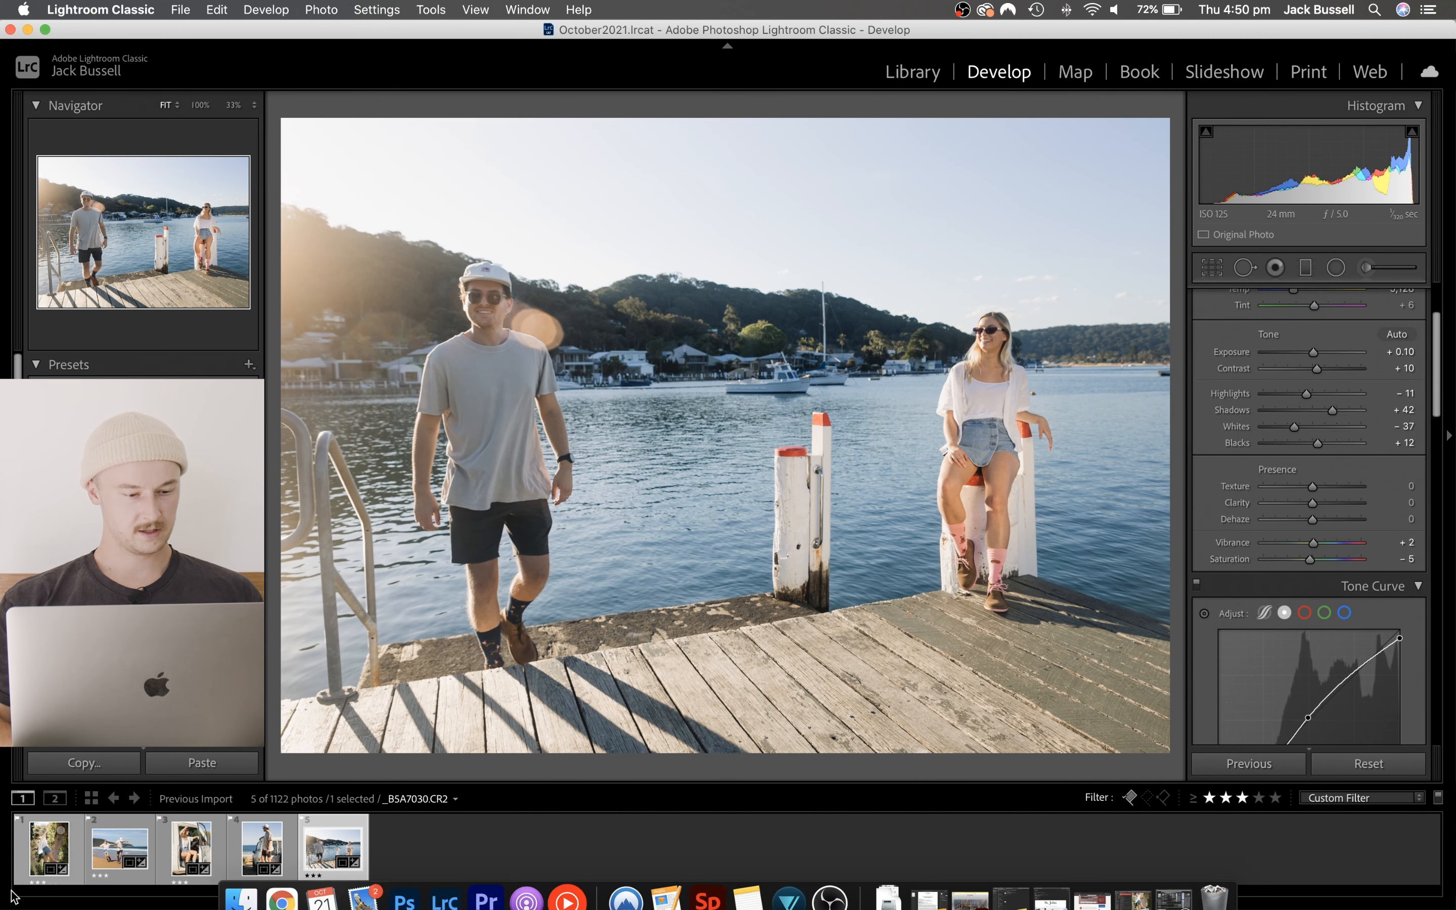
click(50, 853)
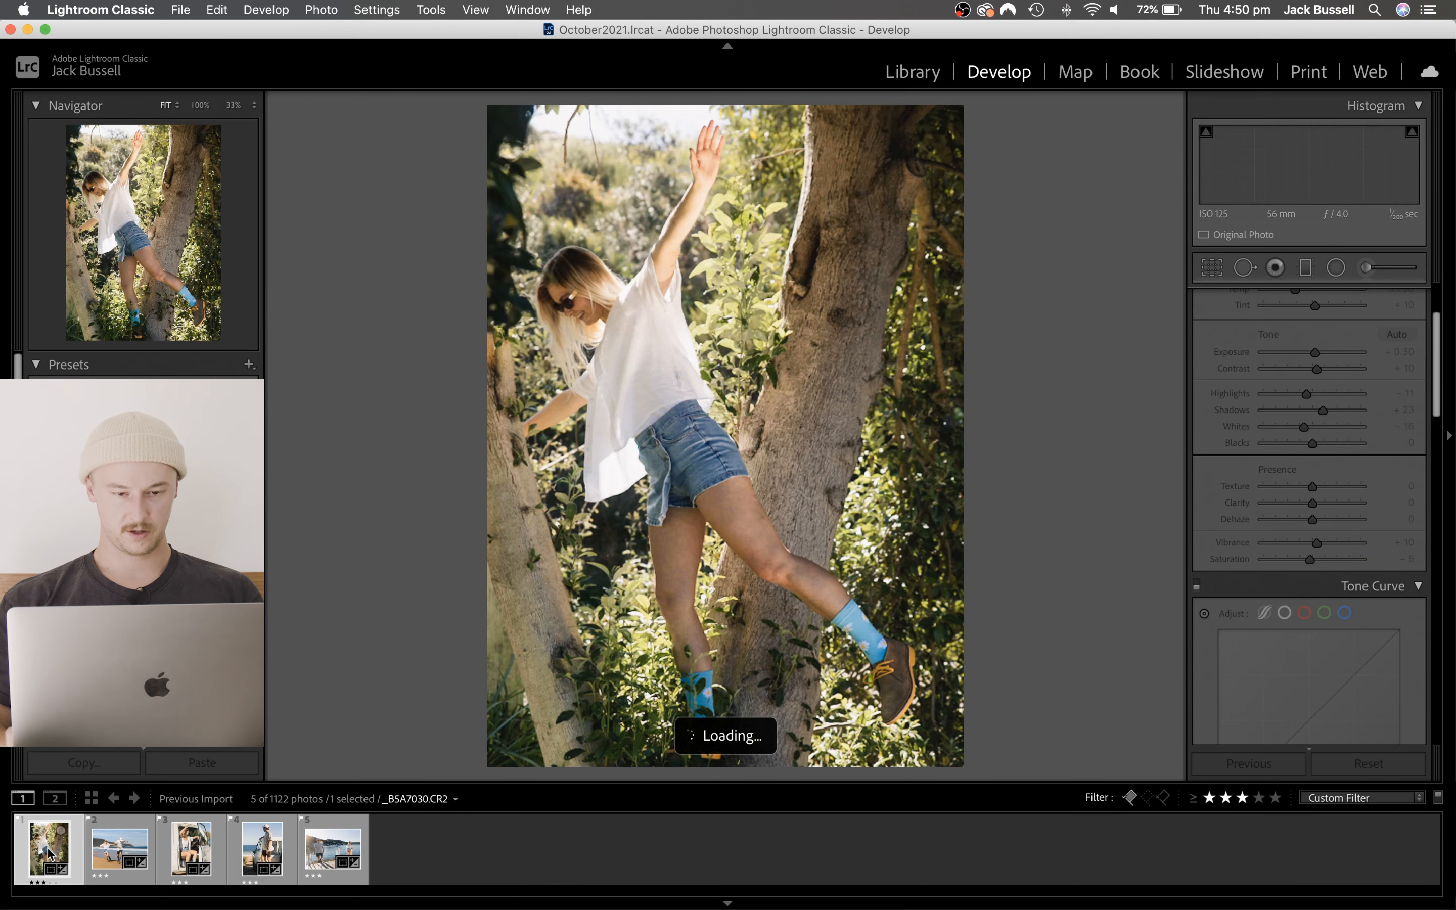
key(s)
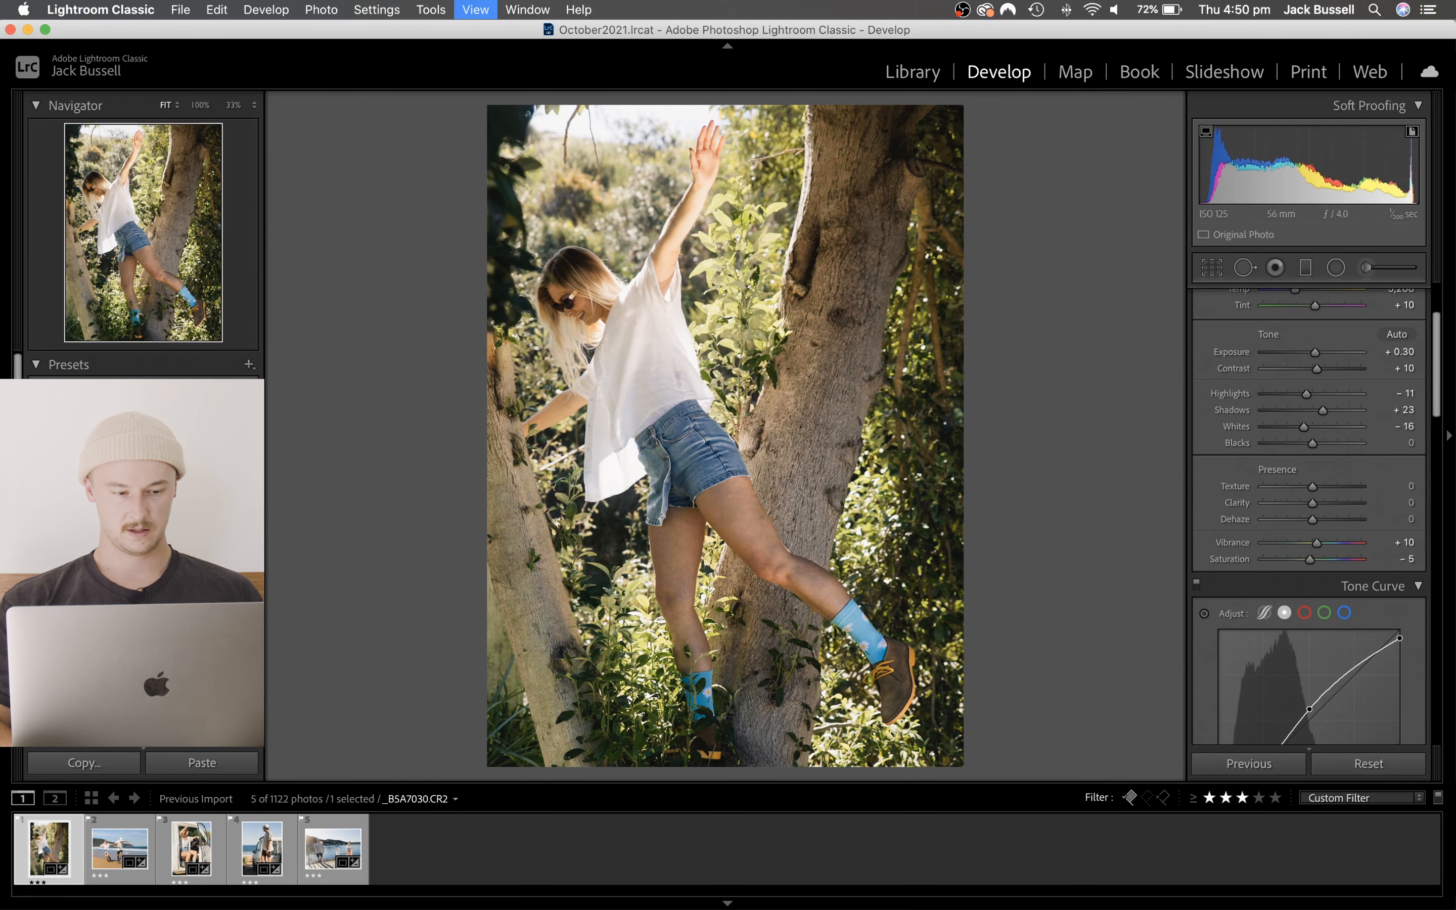
key(l)
key(l)
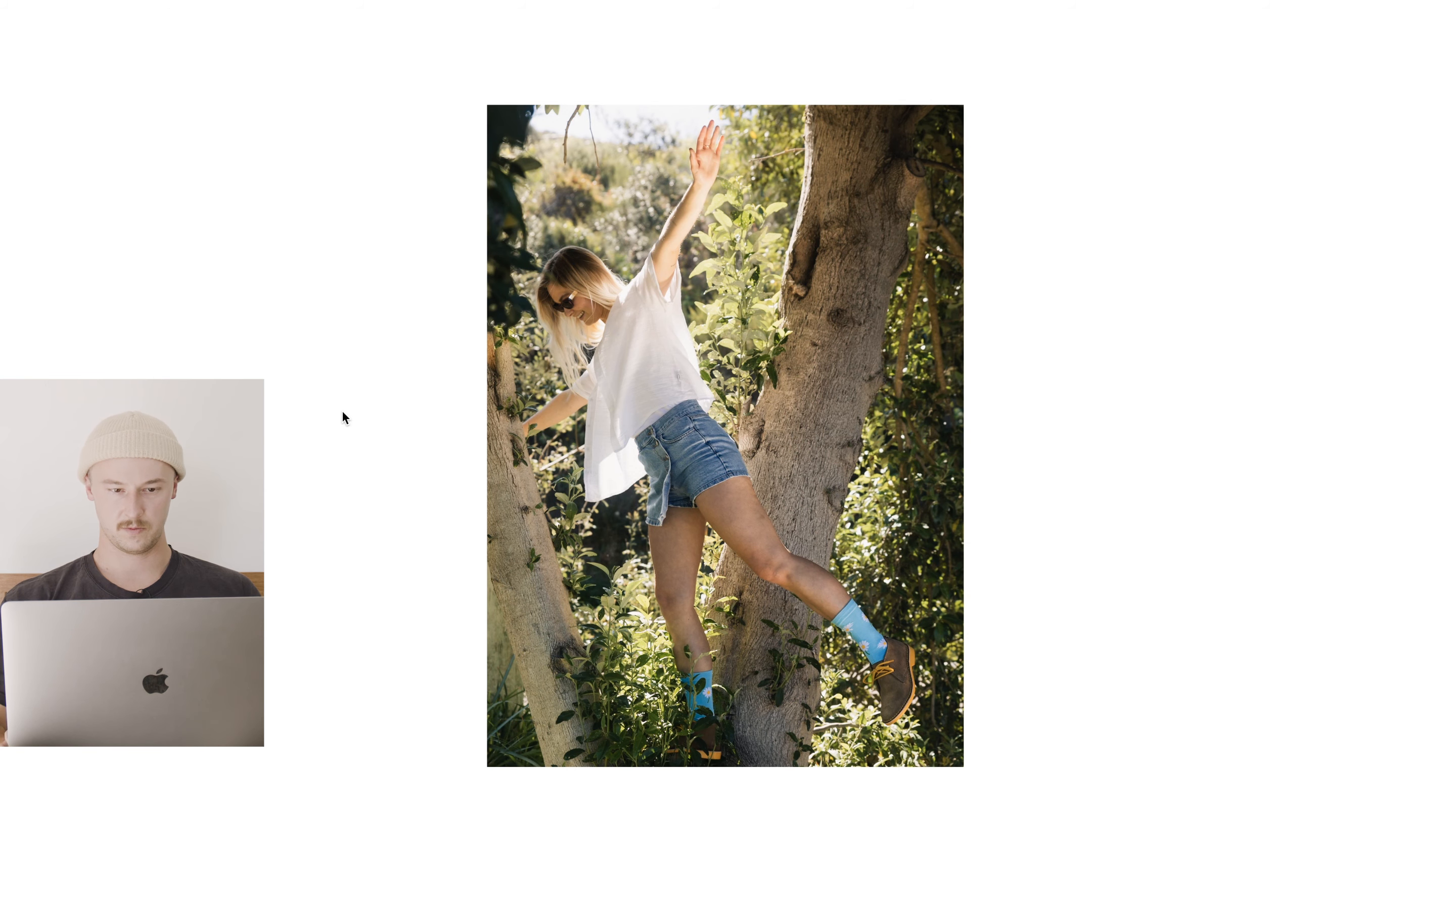
- Review the edited photos one after another up to the jetty photo to check that their look is consistent
key(Right)
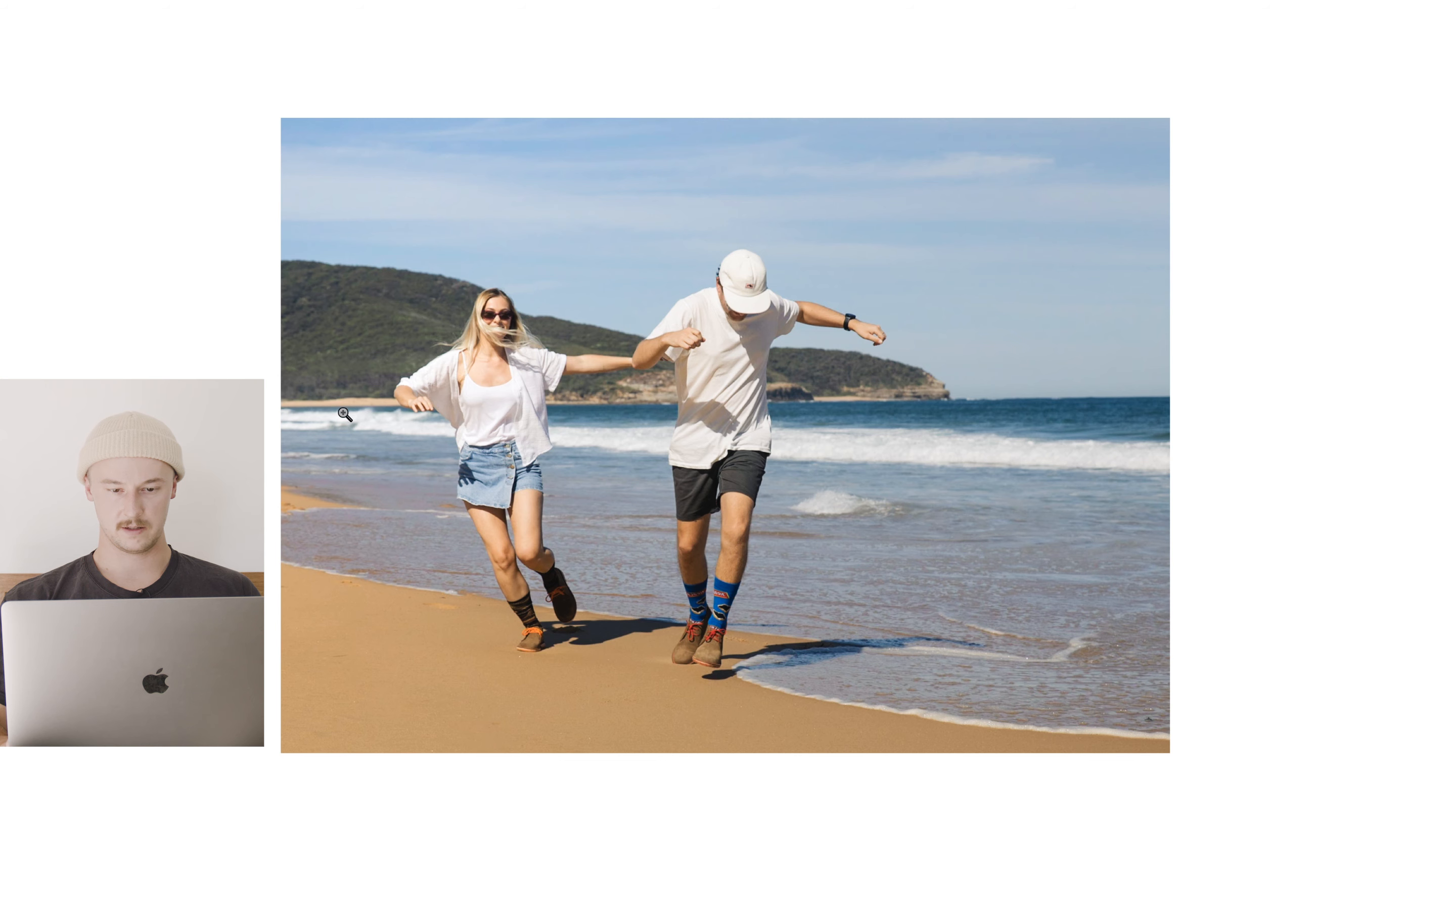
key(Left)
key(Right)
key(Right)
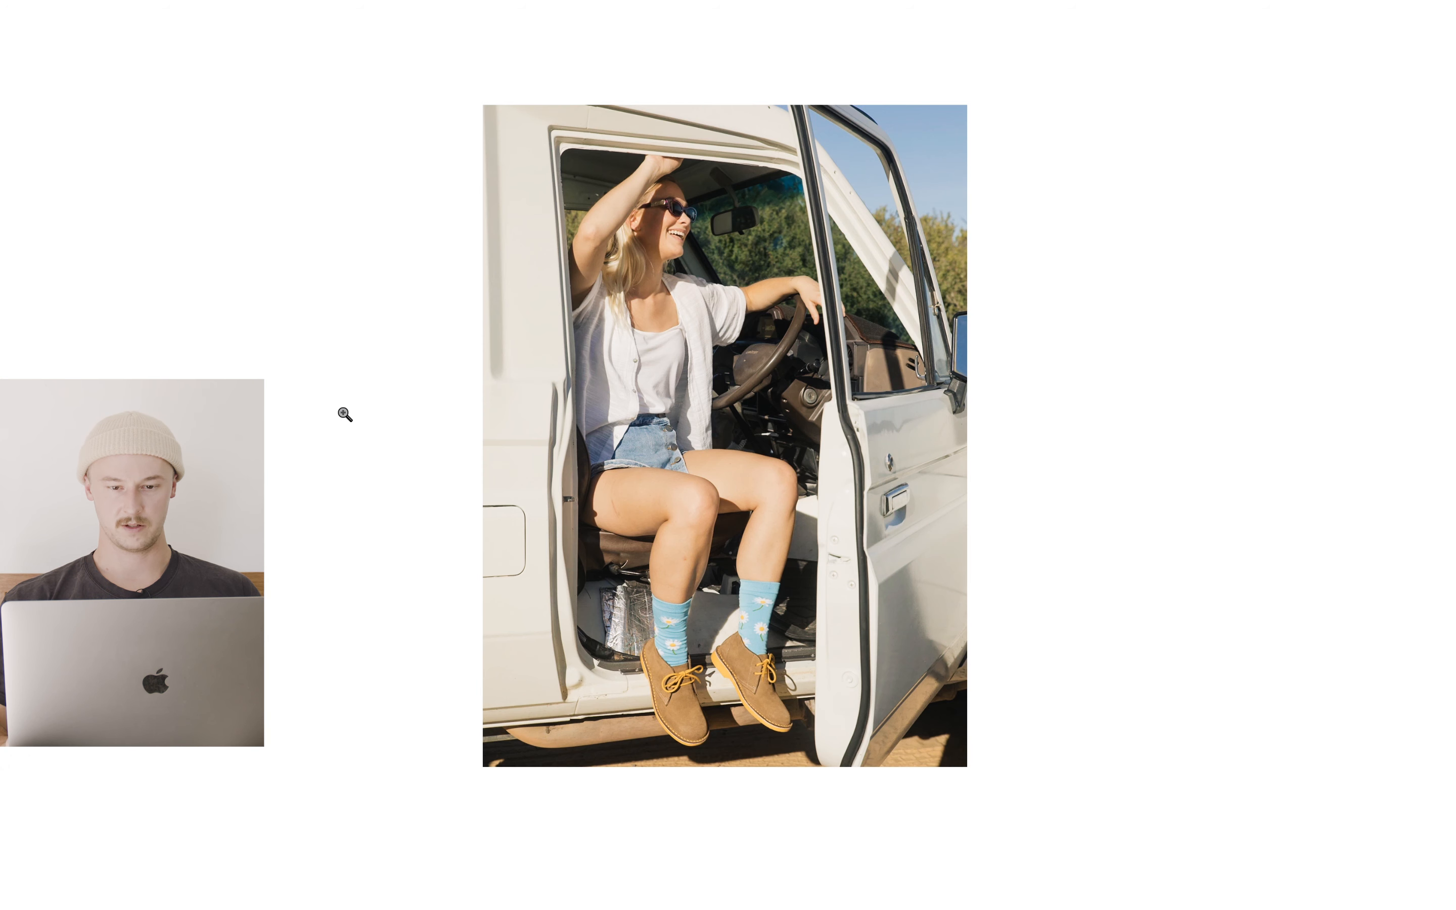
key(Right)
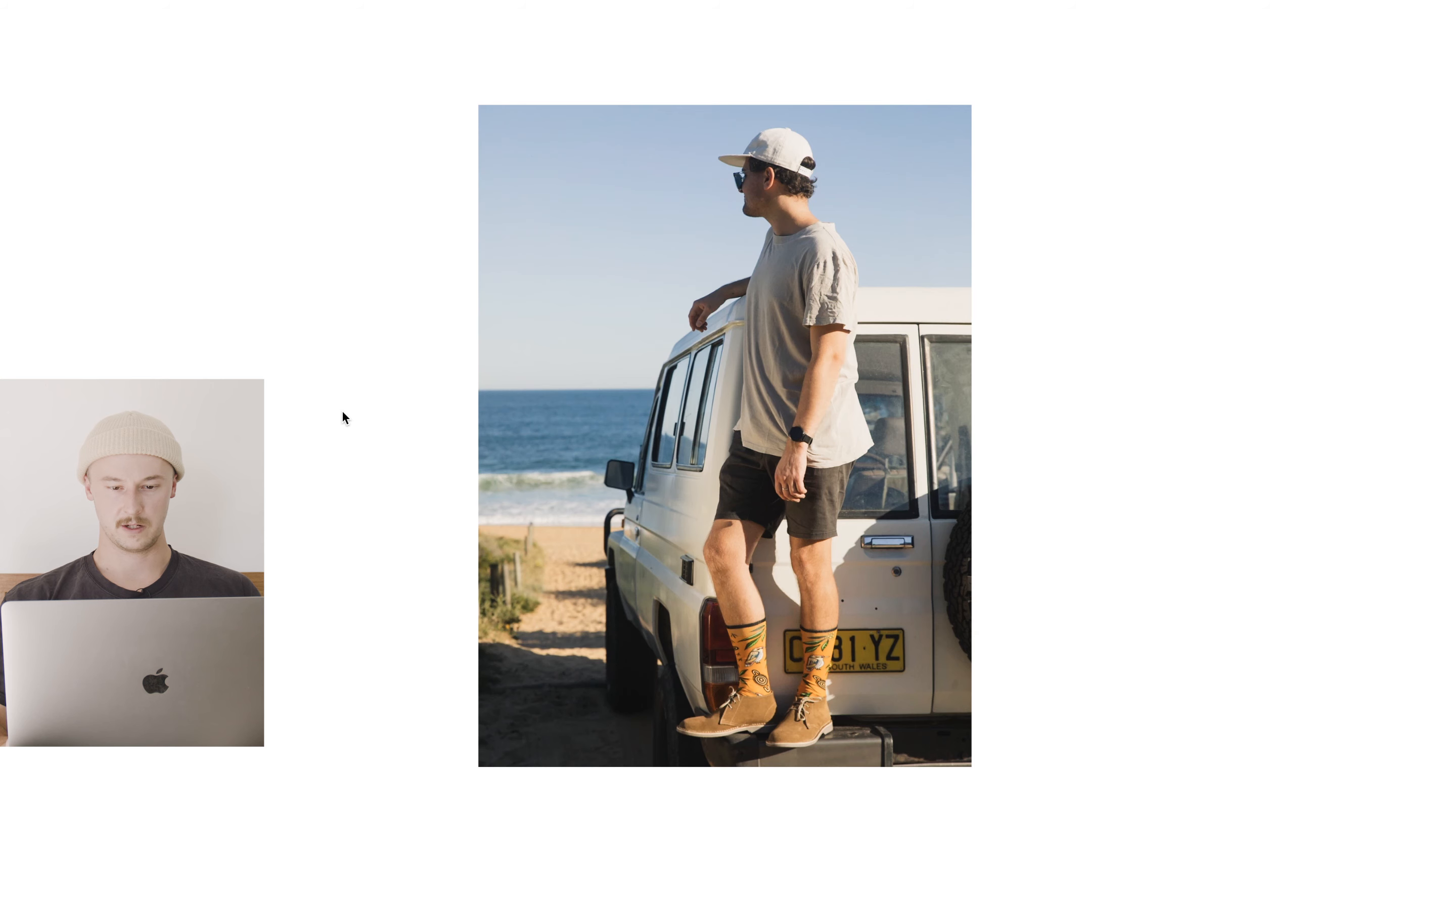
key(Right)
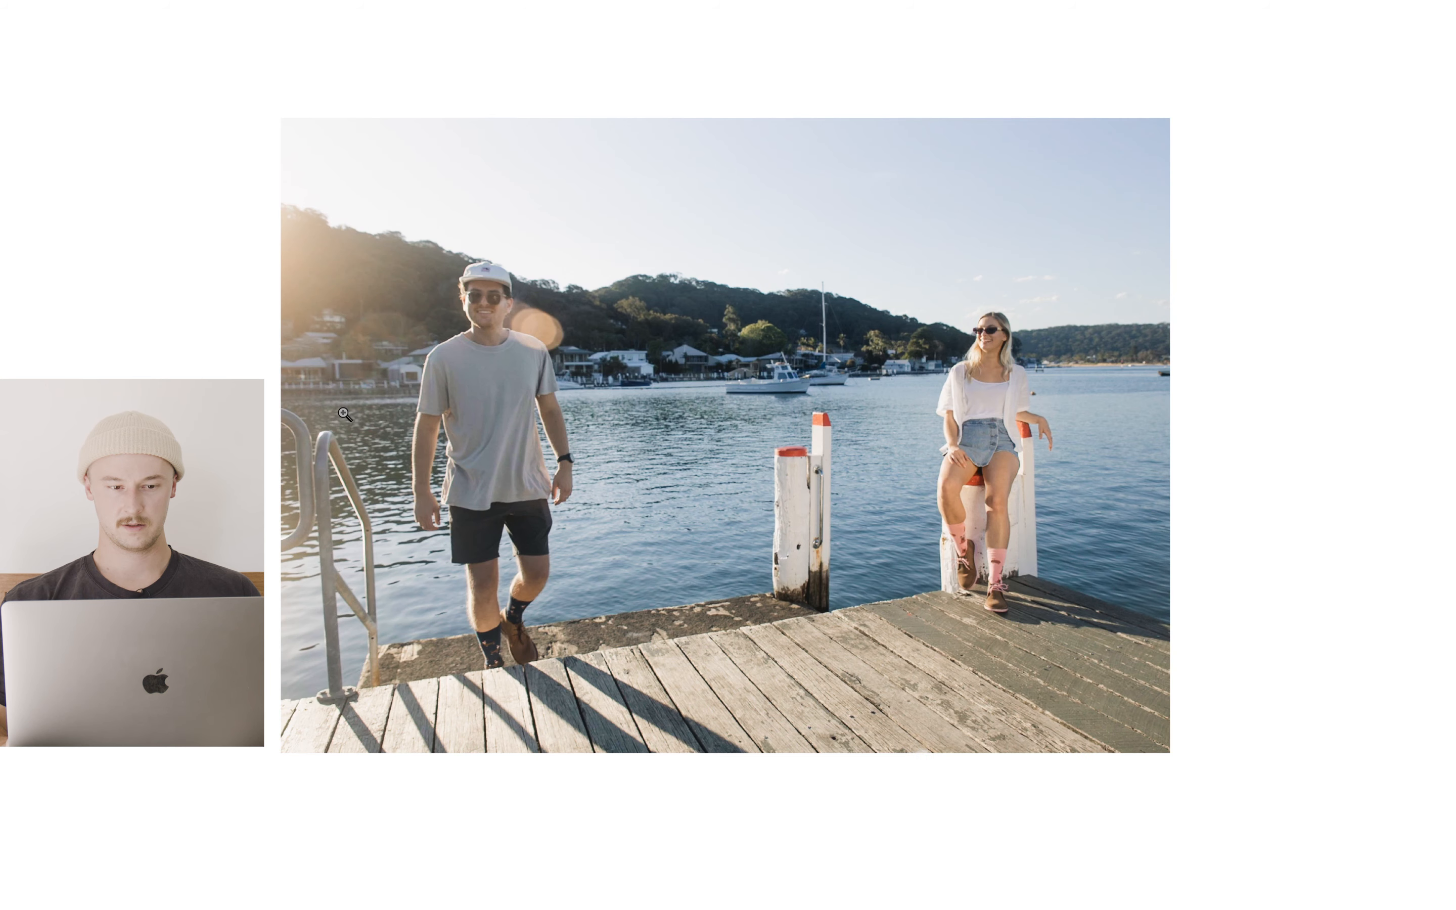